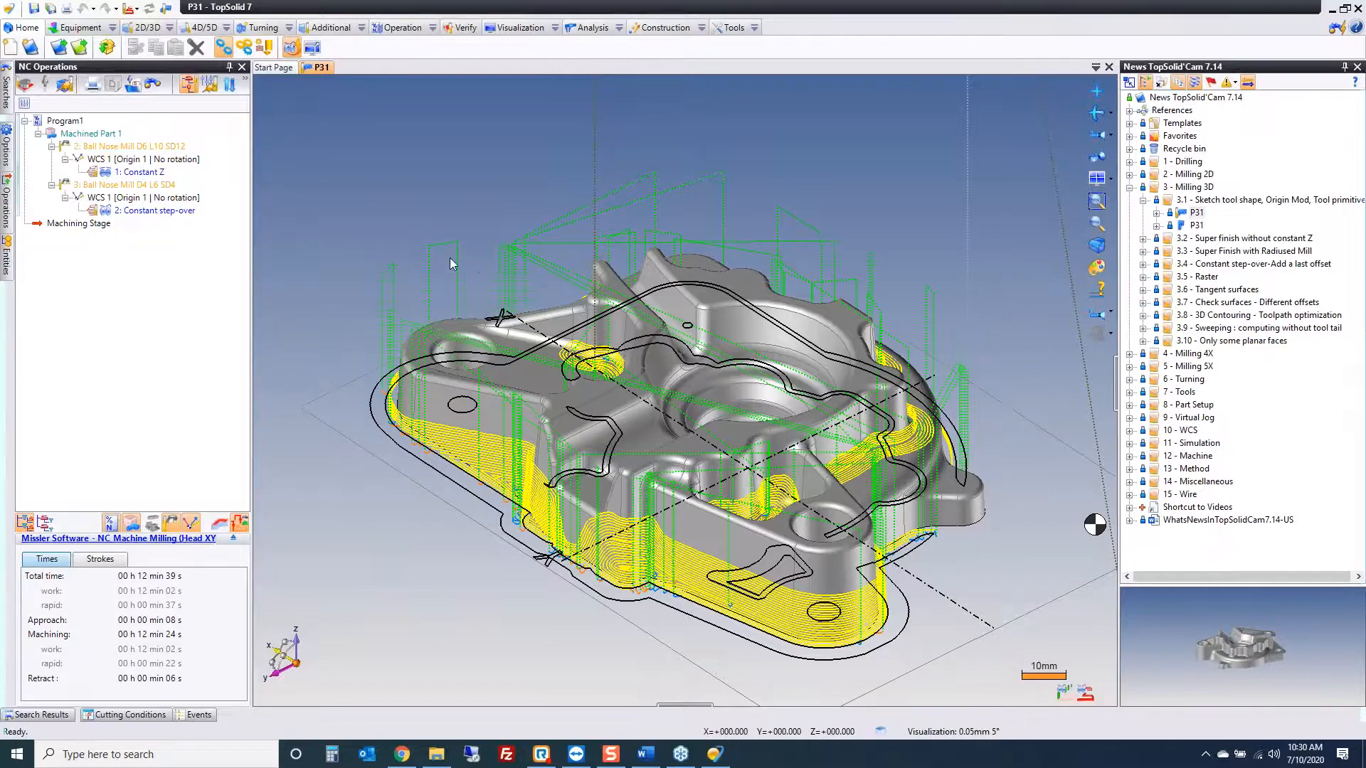
# Step: Hide the tool path display of the Constant step-over operation
pyautogui.click(100, 211)
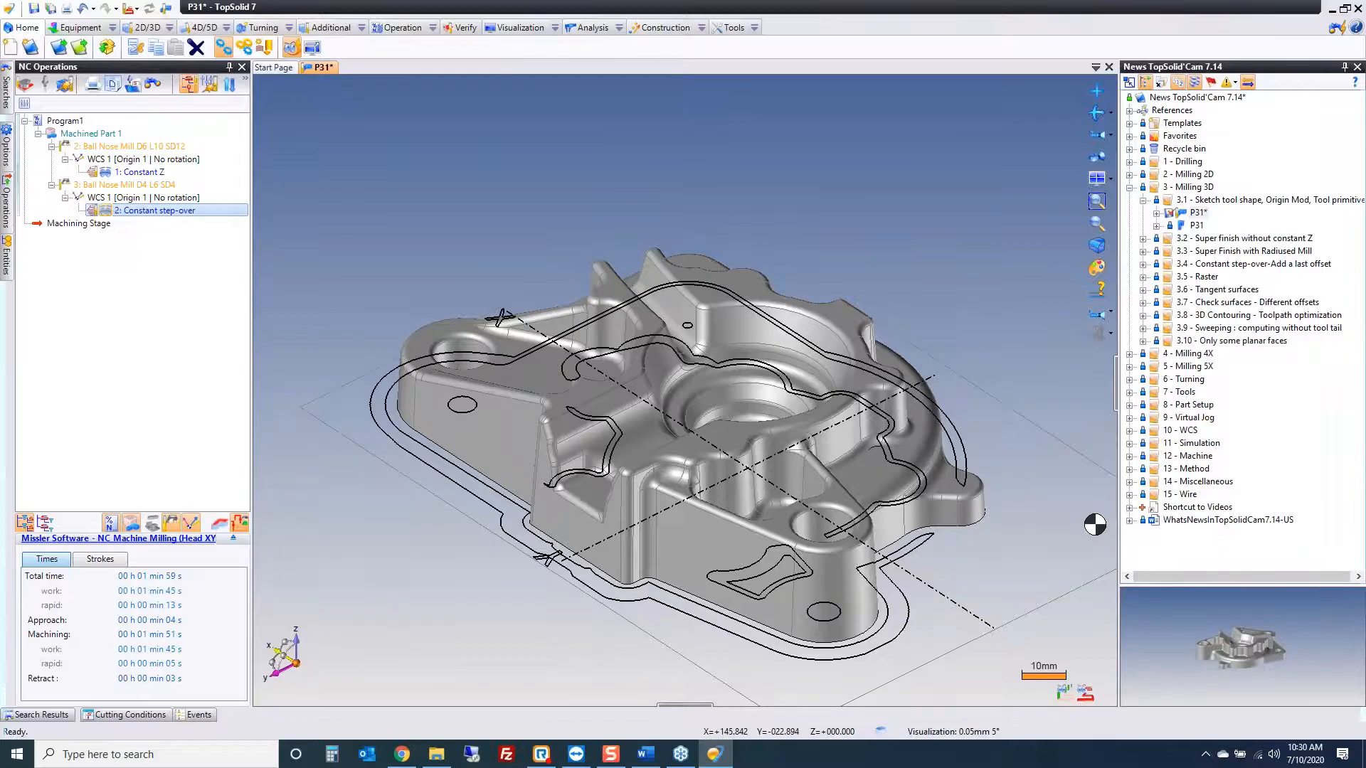
pyautogui.scroll(-2, 403, 288)
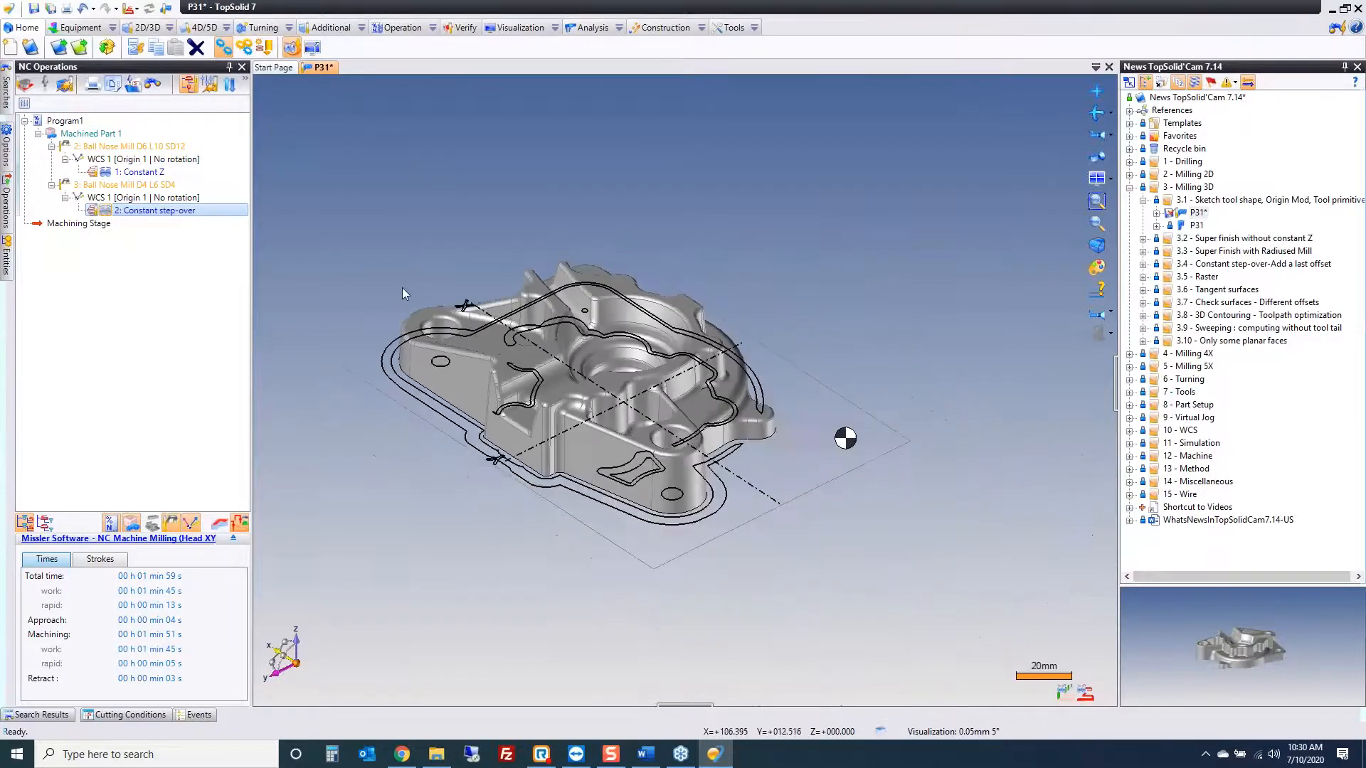
# Step: Try to reposition the origin automatically, with Face as supporting geometry, at the centre of the block stock's upper face
pyautogui.click(845, 440)
pyautogui.rightClick(844, 439)
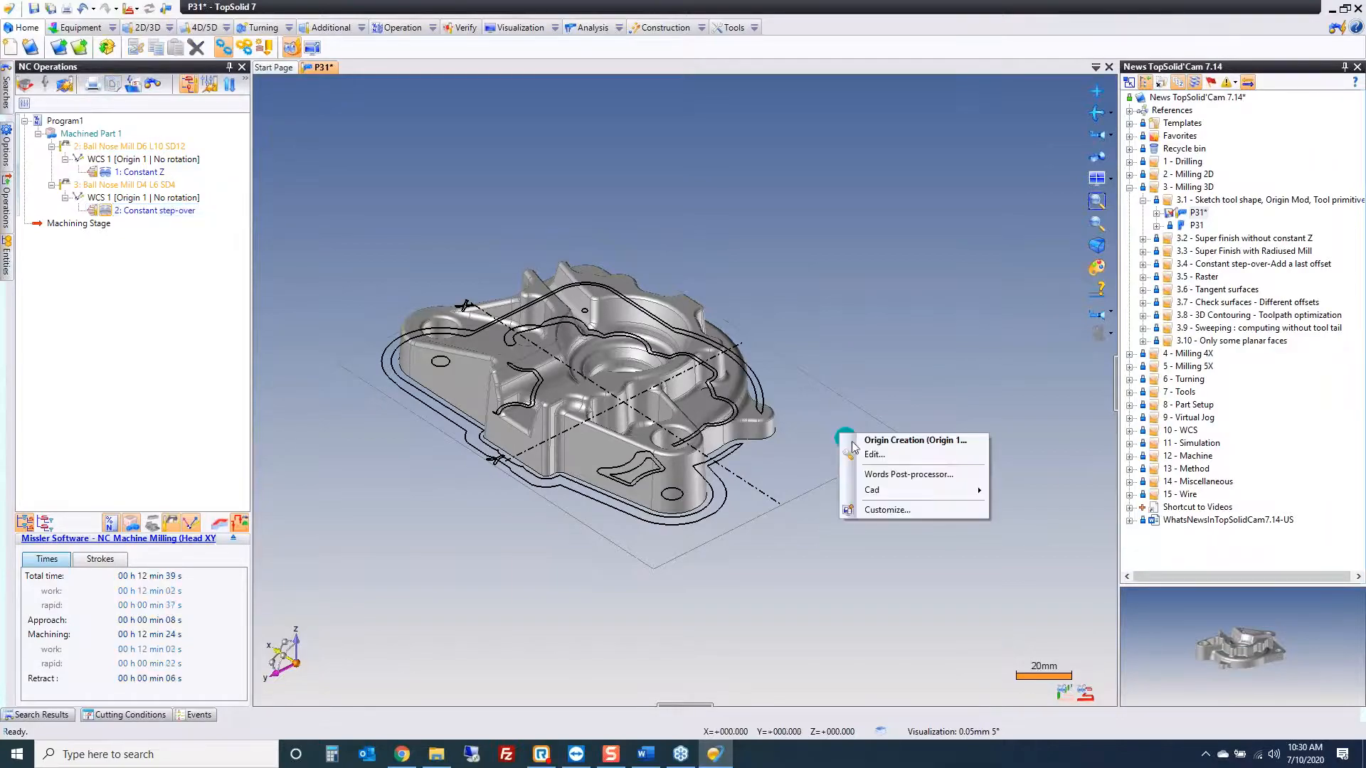
pyautogui.click(847, 438)
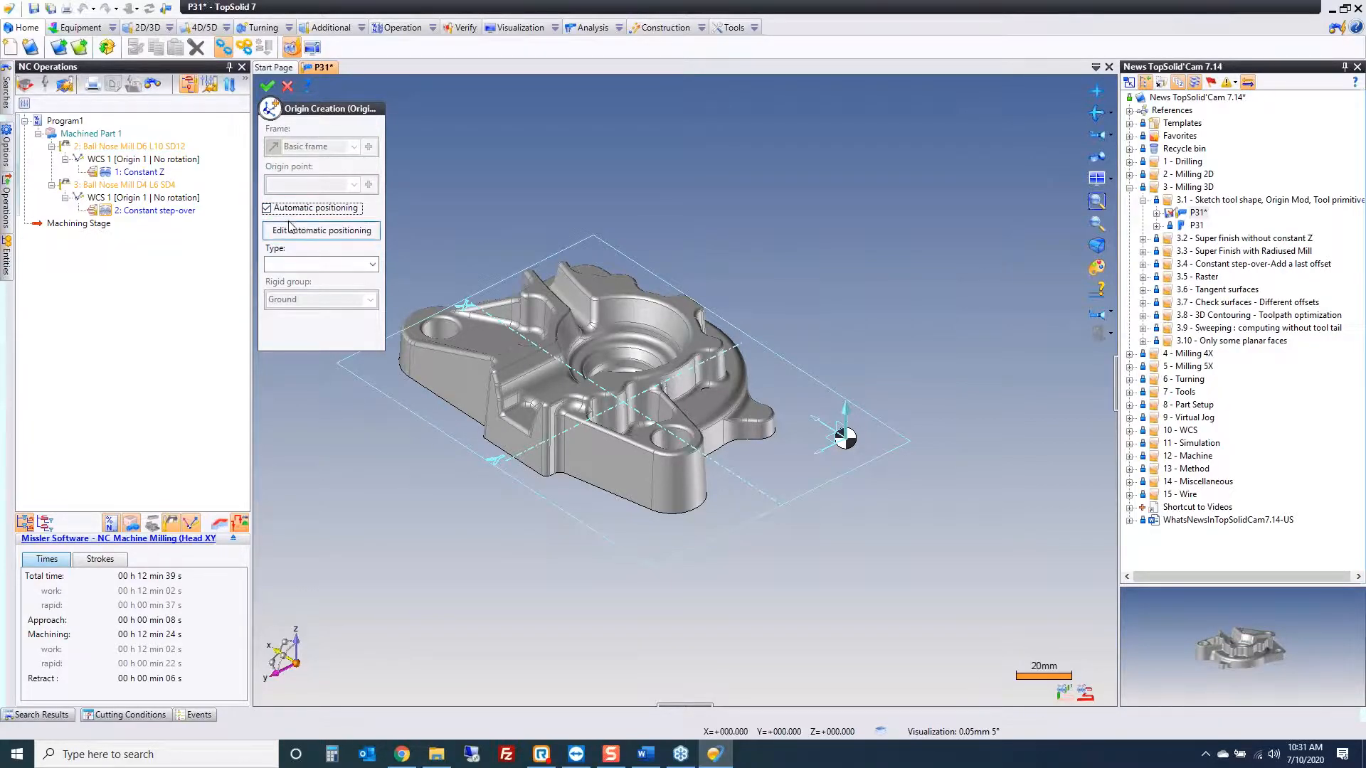
pyautogui.click(348, 238)
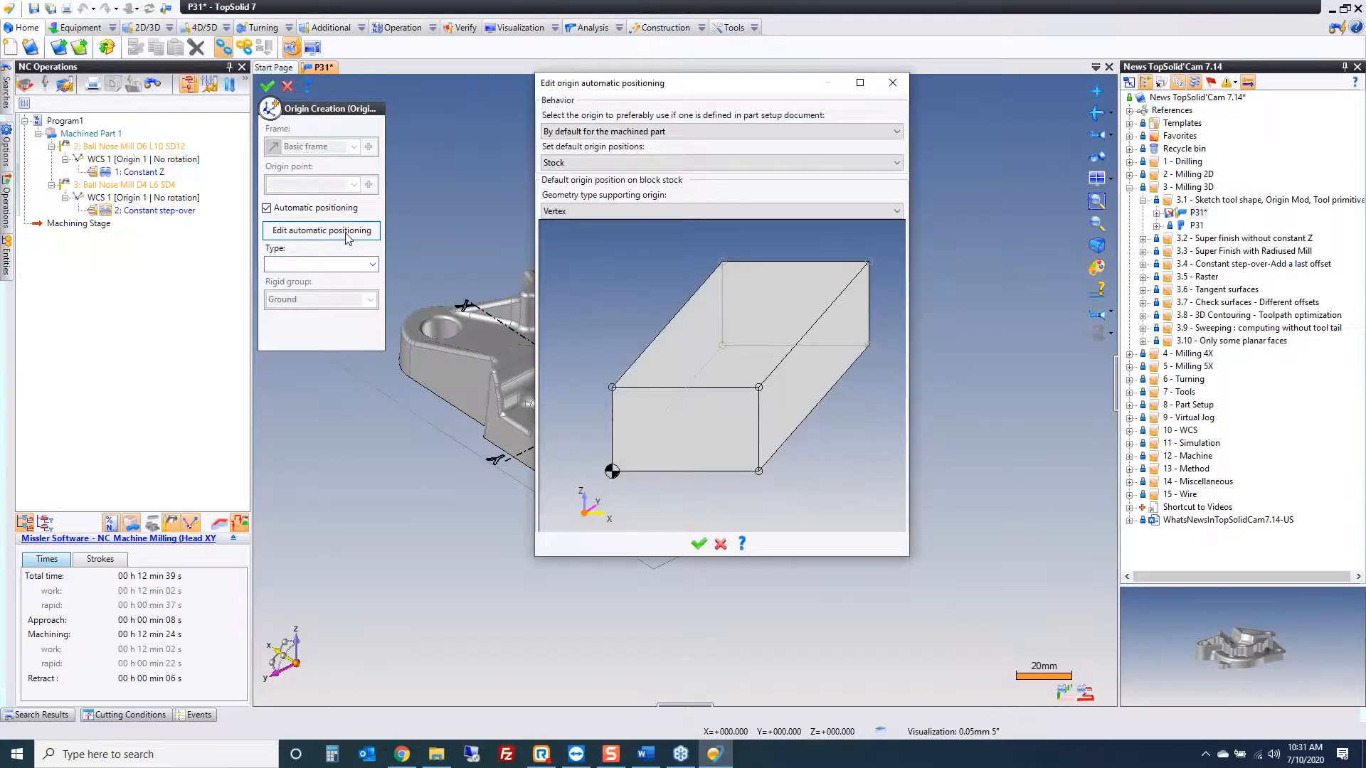
pyautogui.click(612, 388)
pyautogui.click(616, 211)
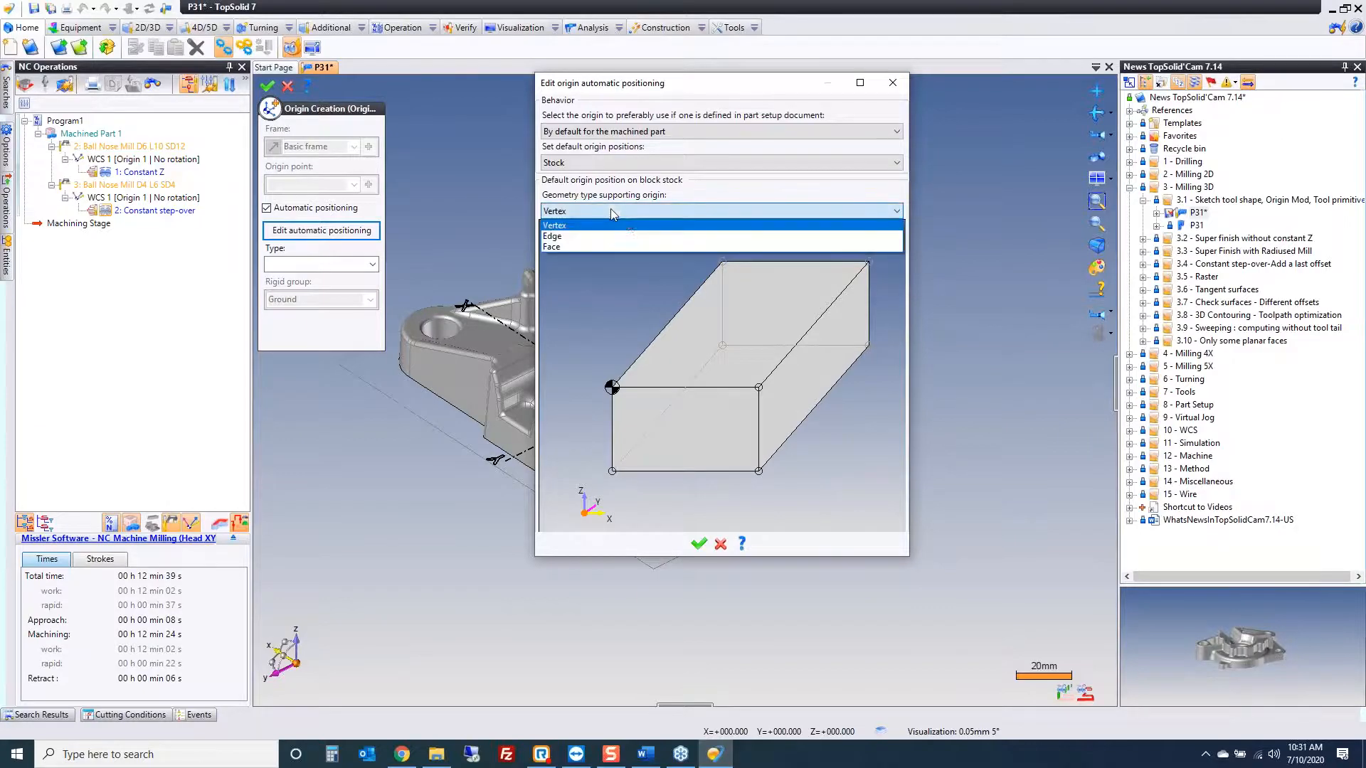
pyautogui.click(593, 246)
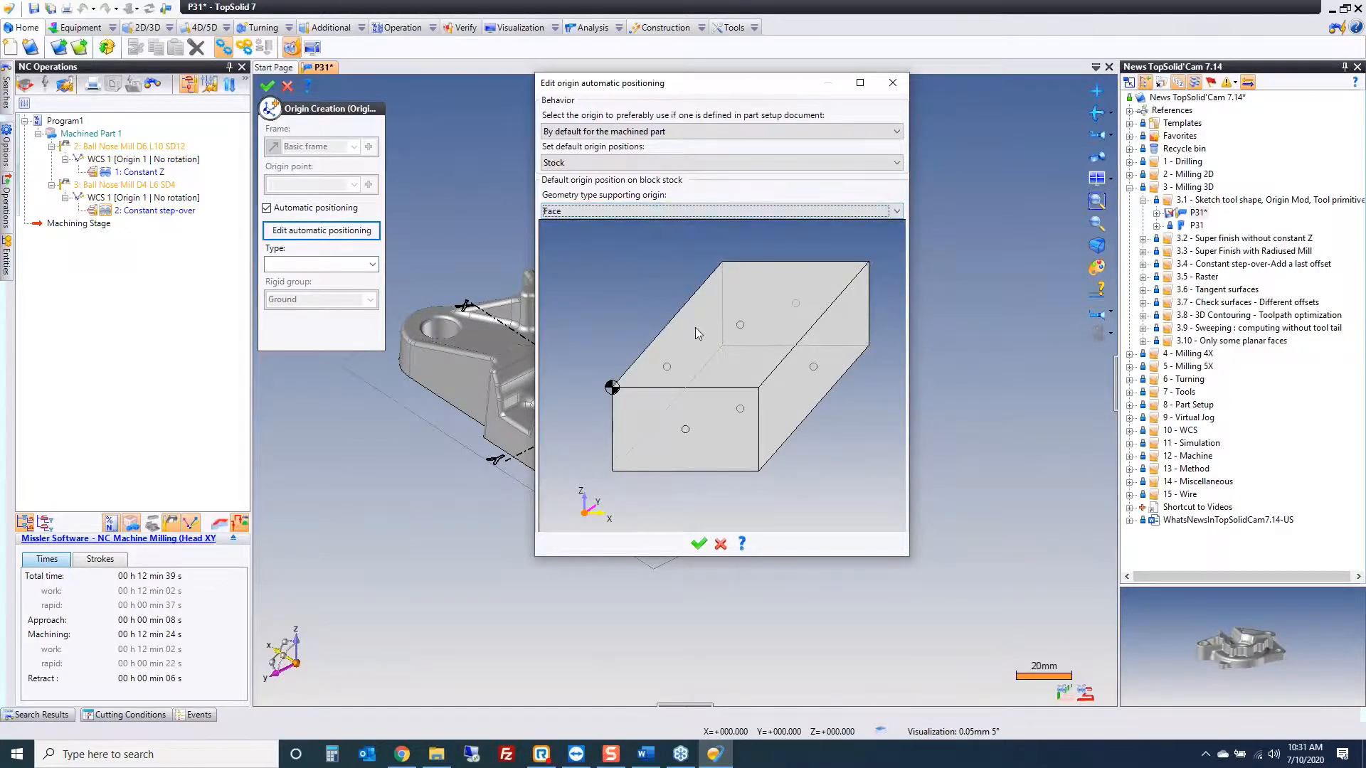
pyautogui.click(740, 327)
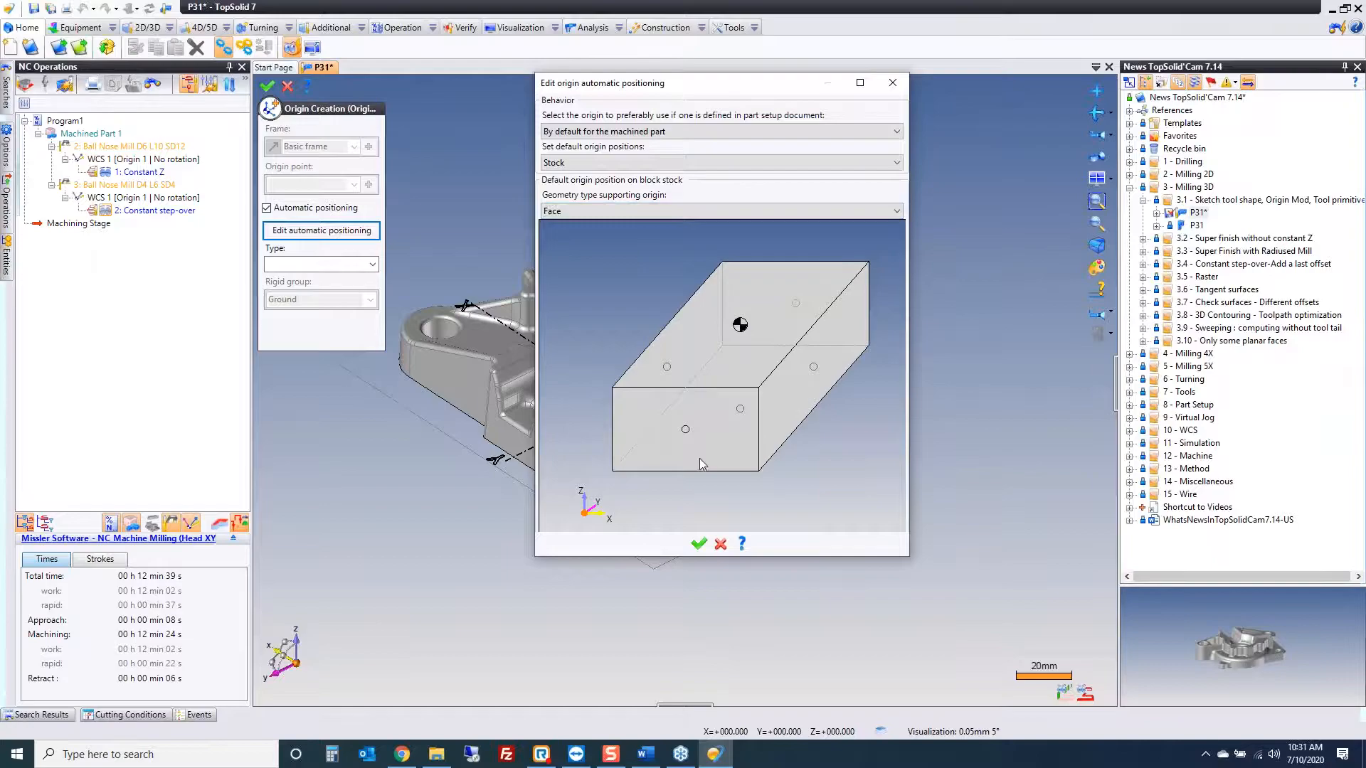
pyautogui.click(698, 543)
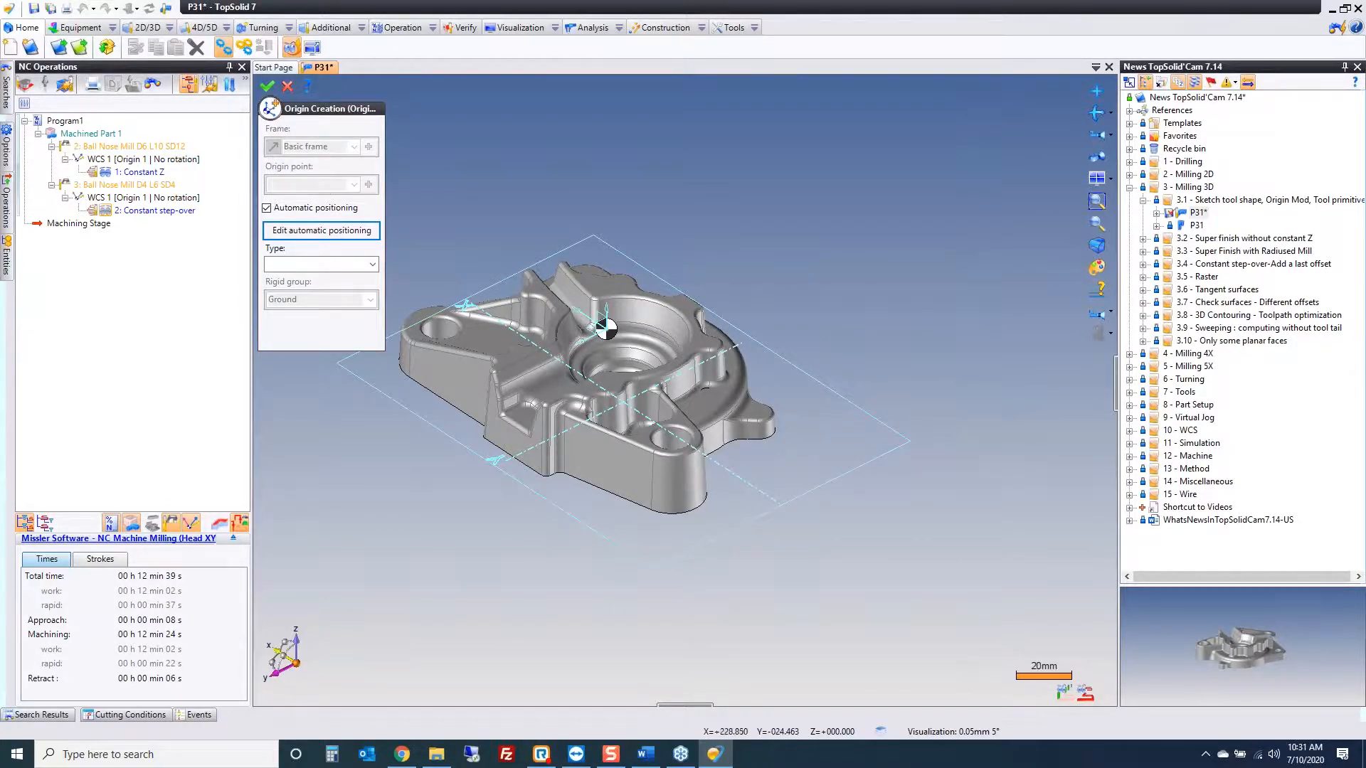
pyautogui.click(267, 86)
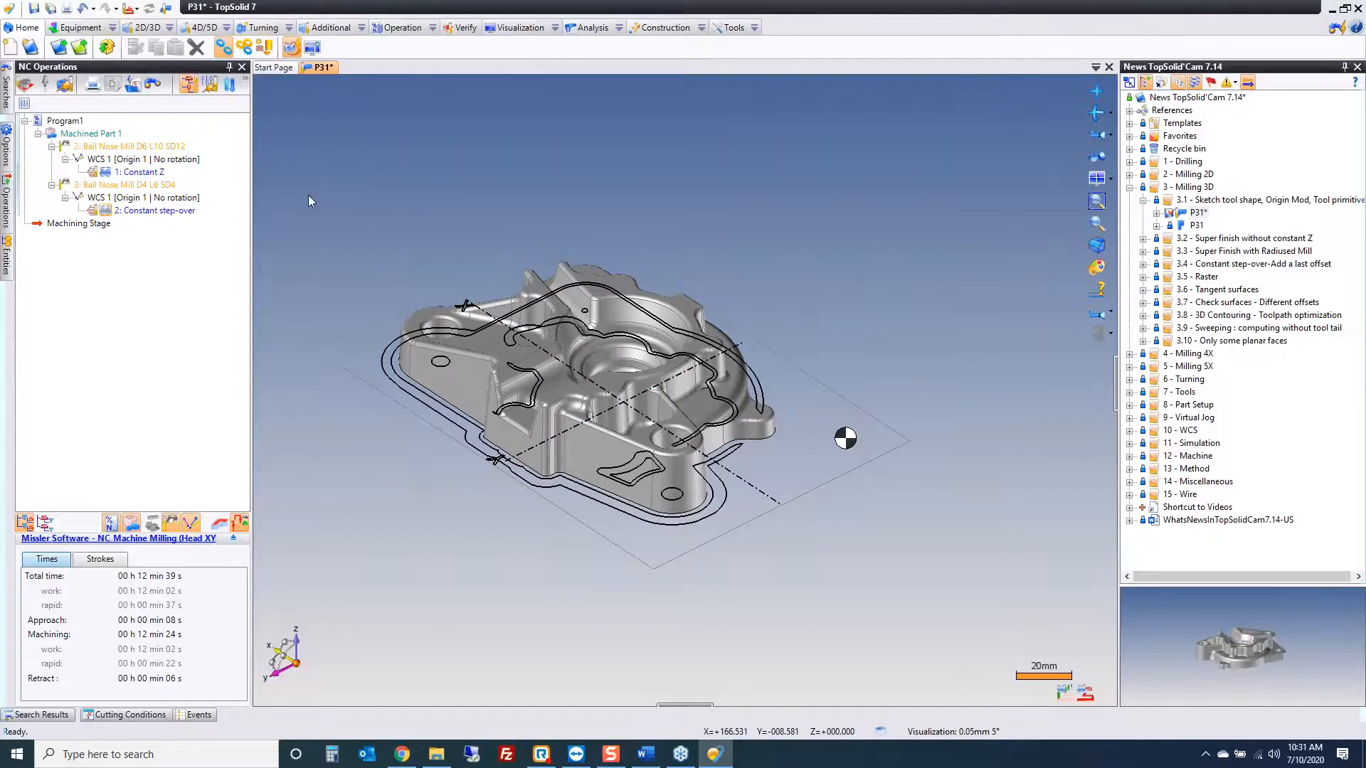
# Step: Open the Constant Z operation for editing and examine the shape of its ball nose mill and holder
pyautogui.click(140, 172)
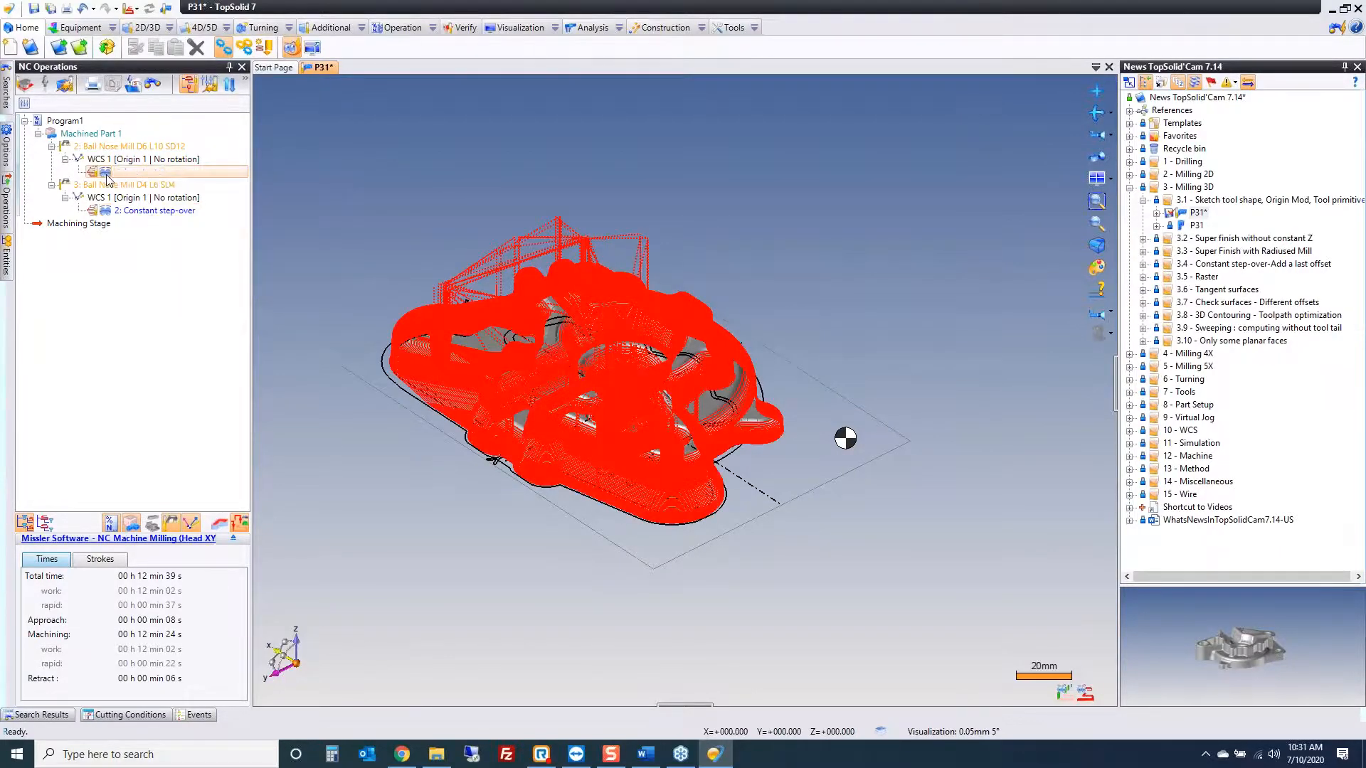
pyautogui.doubleClick(137, 173)
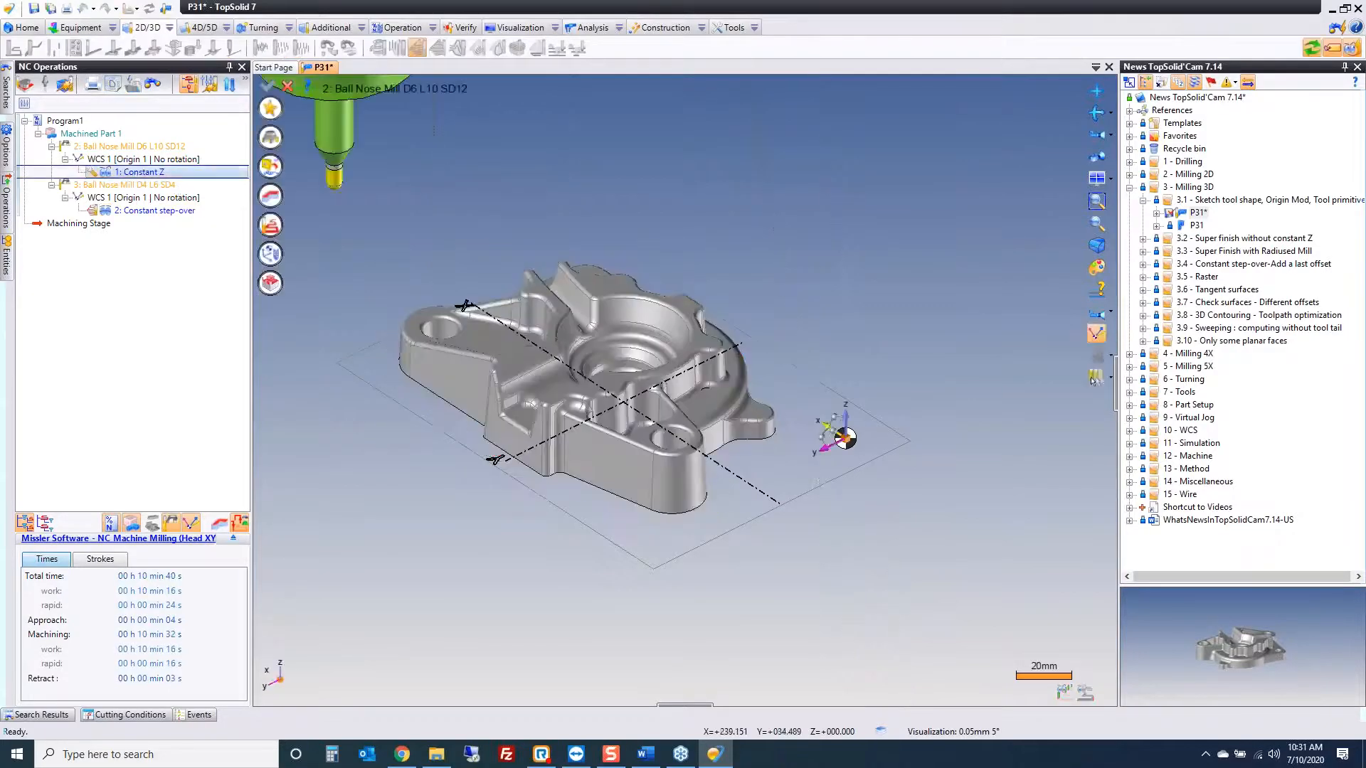
pyautogui.scroll(-2, 523, 355)
pyautogui.moveTo(523, 355); pyautogui.dragTo(547, 305, button='middle')
pyautogui.scroll(5, 549, 326)
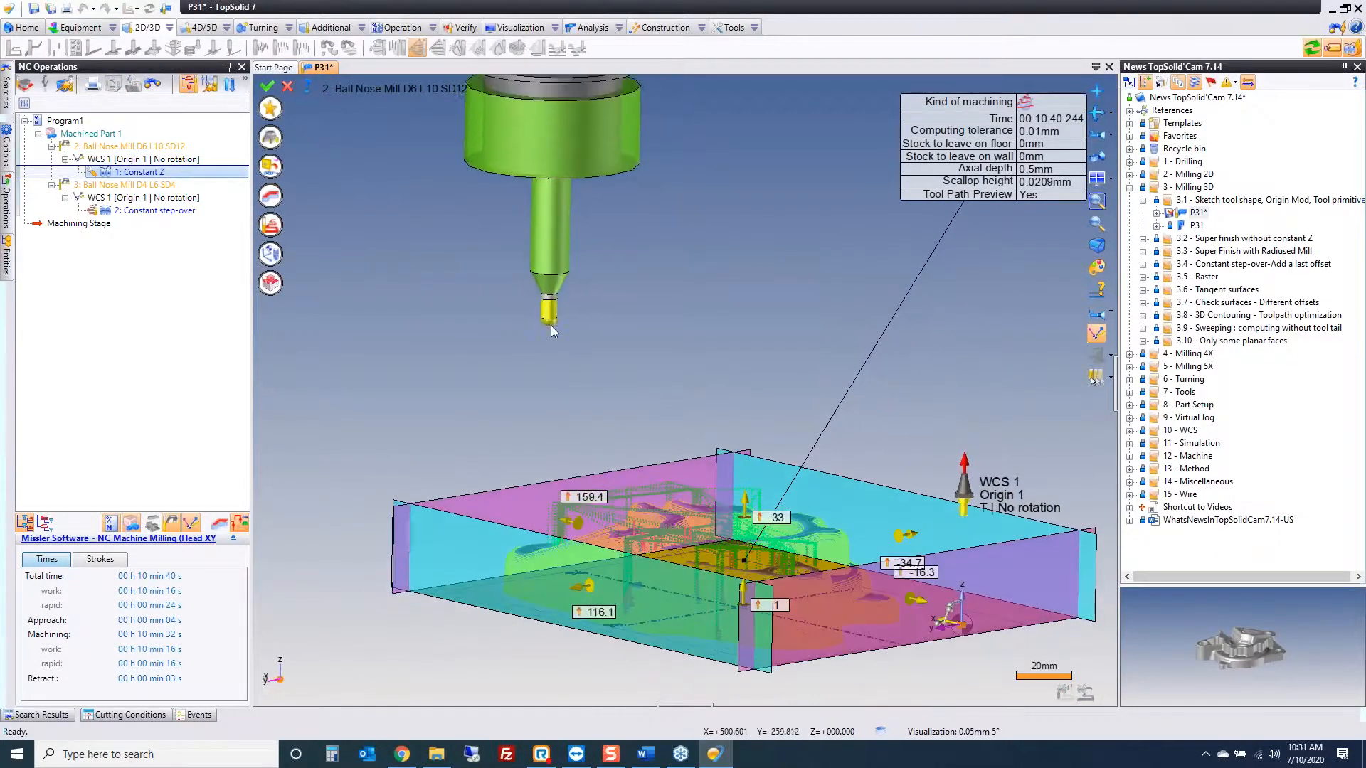
pyautogui.scroll(-5, 560, 332)
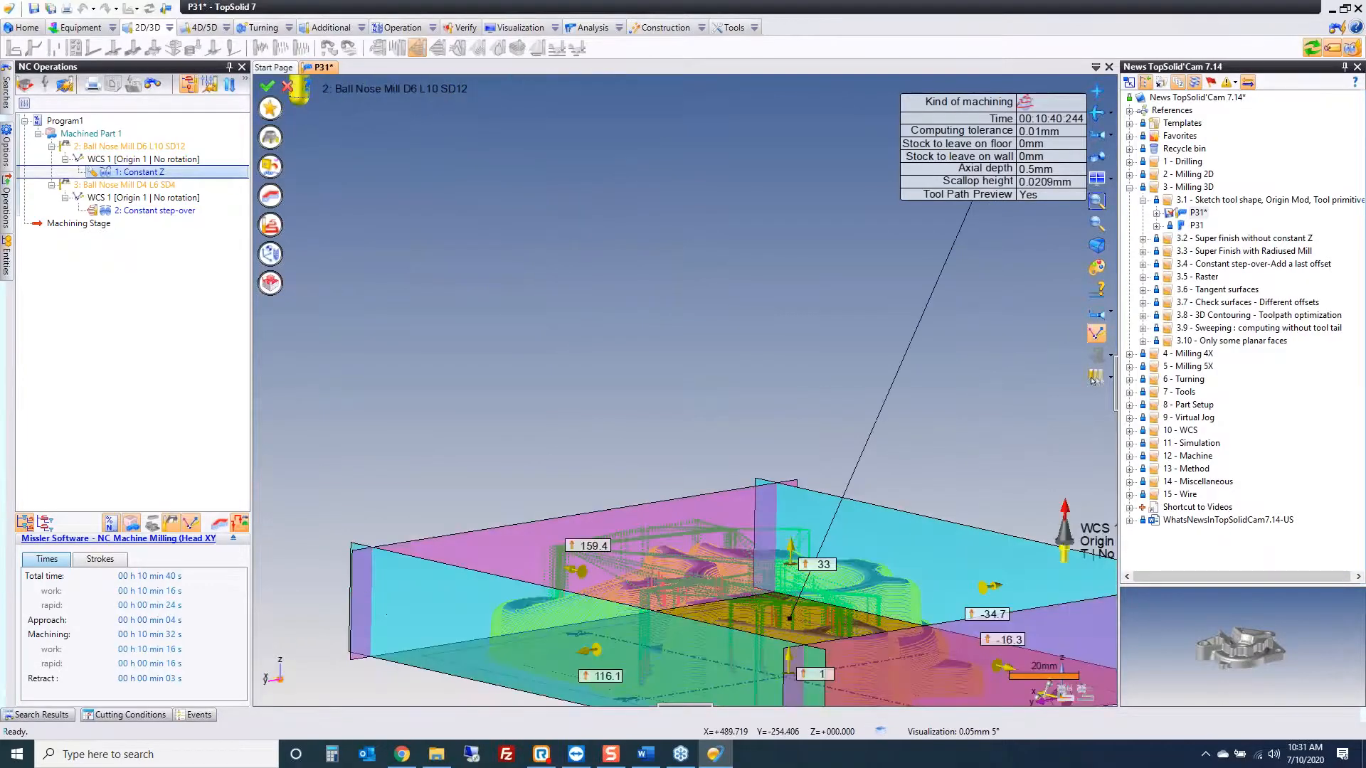
# Step: Try a tapered multi-diameter shank shape on a new 8 mm ball nose mill, discarding the tool and the operation edit
pyautogui.click(270, 137)
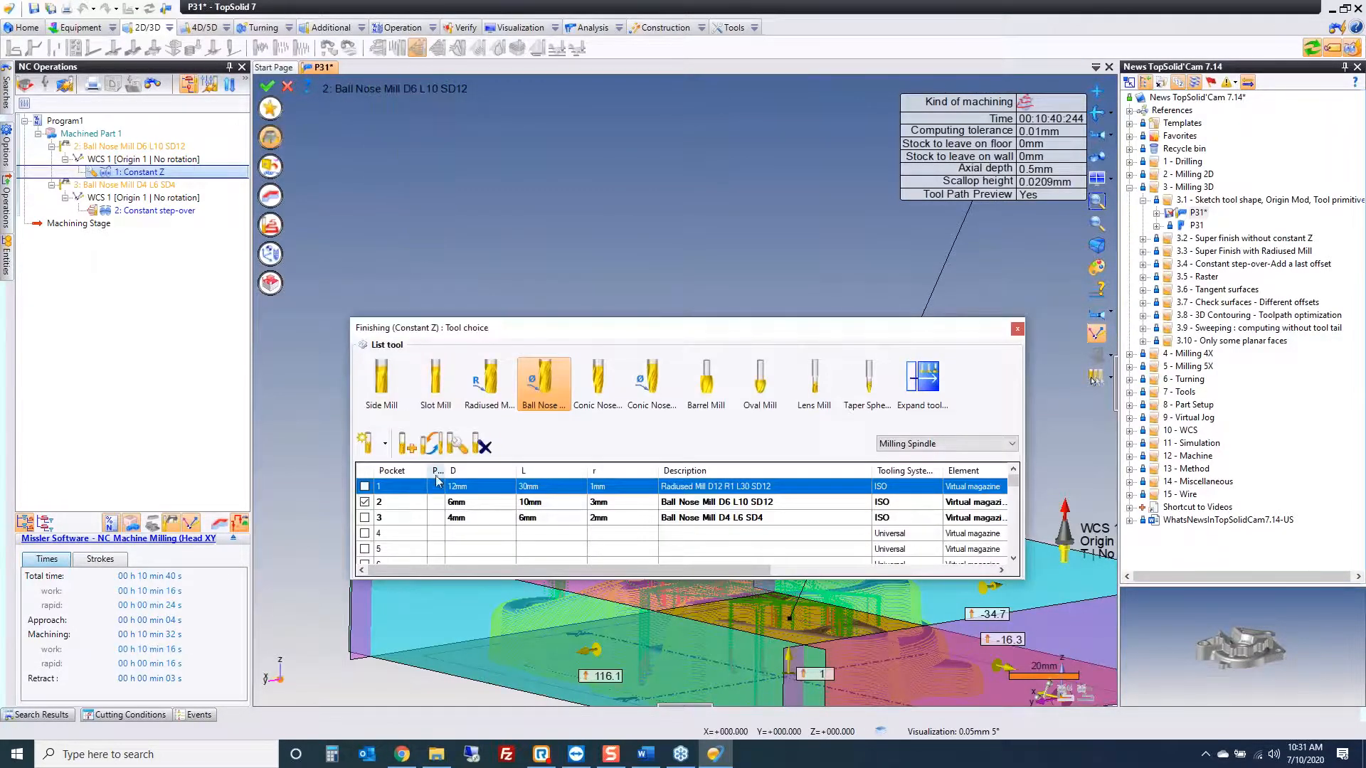
pyautogui.click(539, 393)
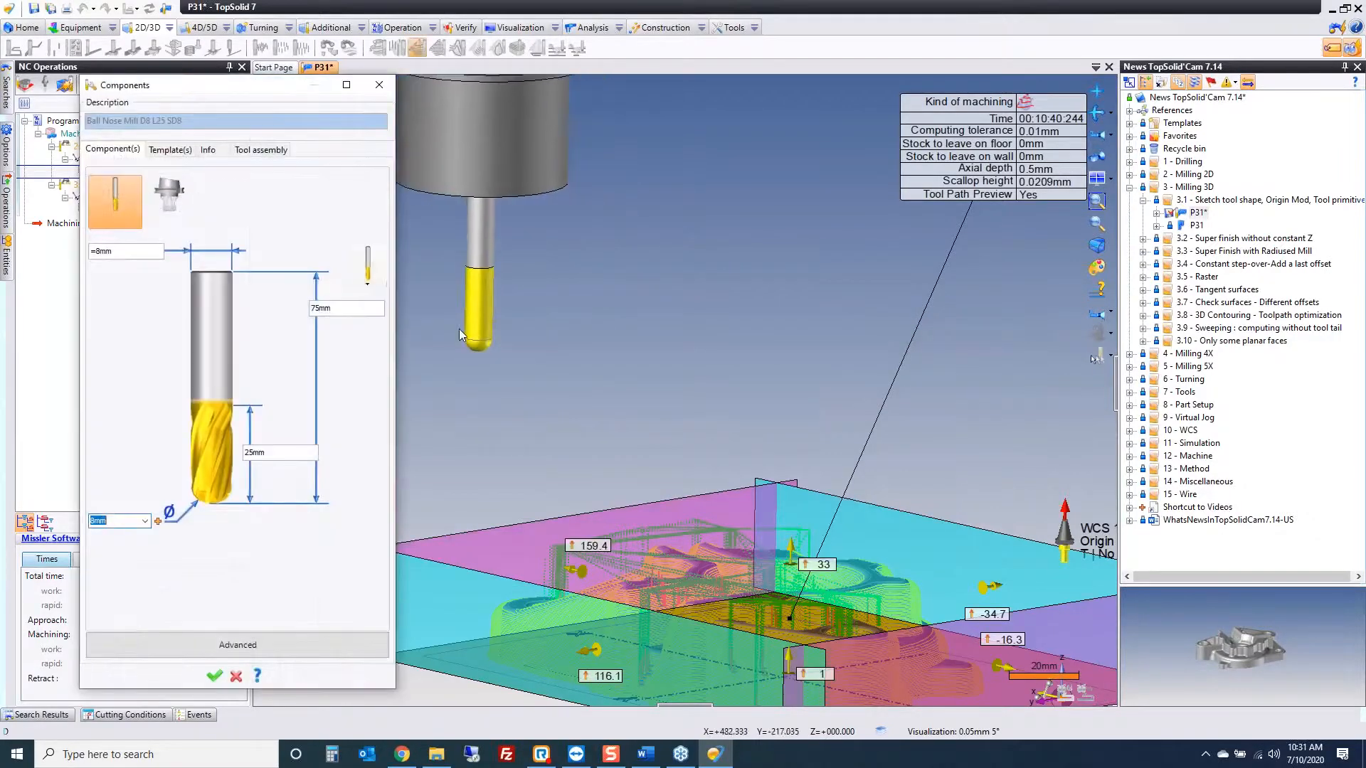
pyautogui.click(368, 284)
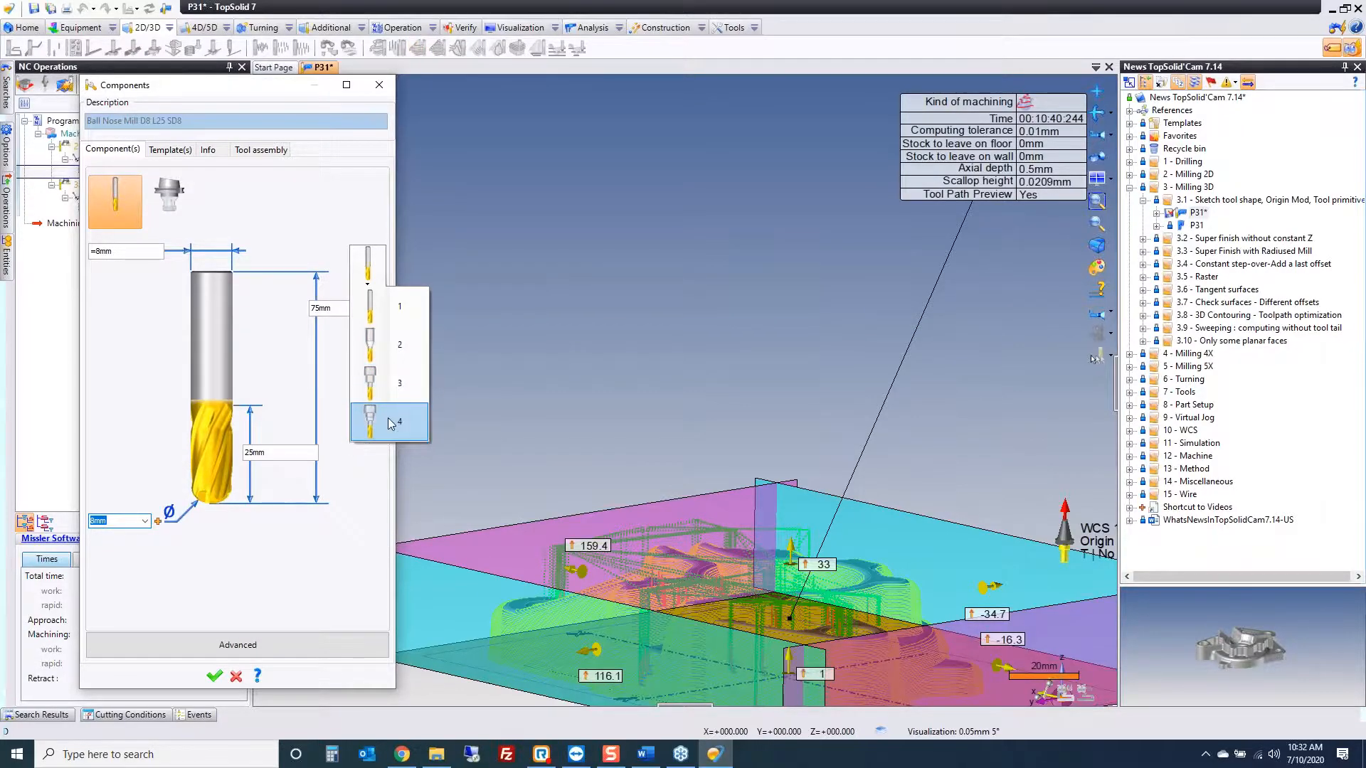
pyautogui.click(397, 384)
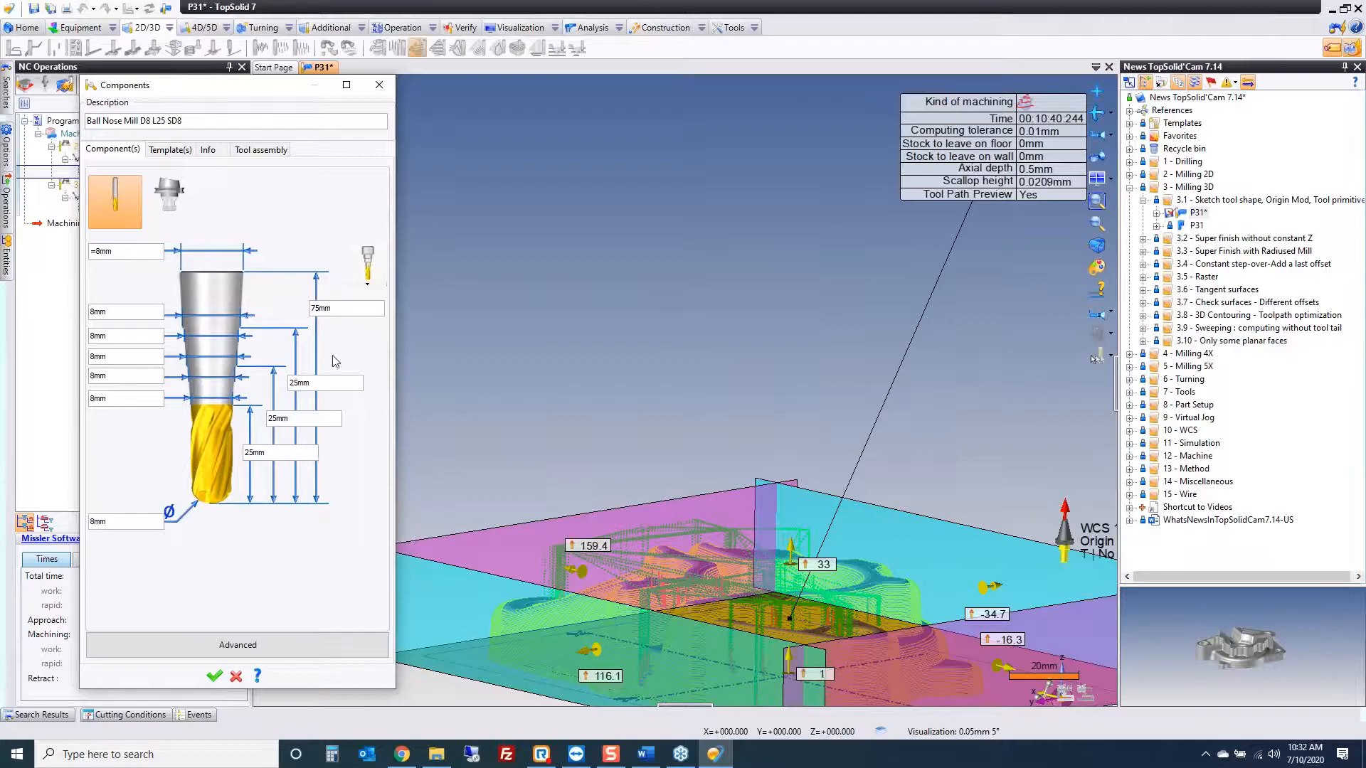
pyautogui.click(368, 274)
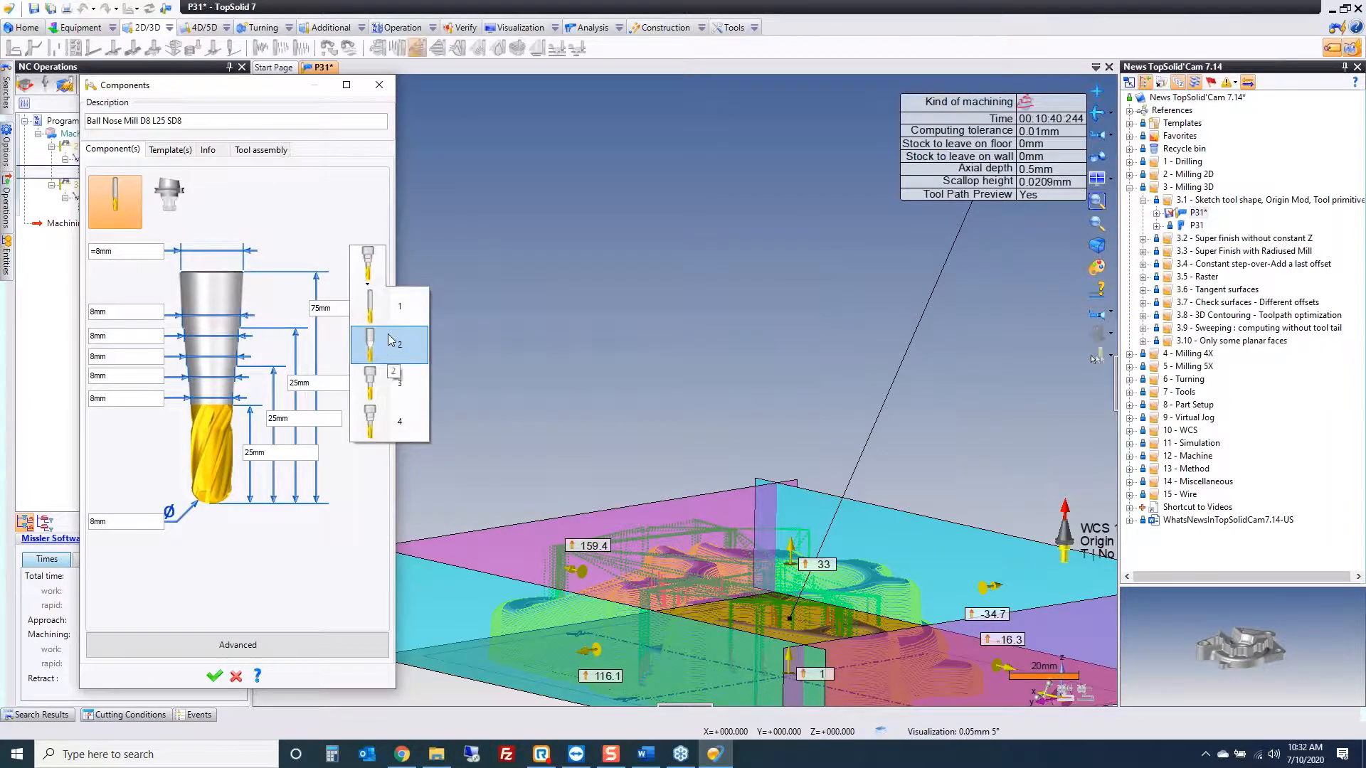
pyautogui.click(383, 88)
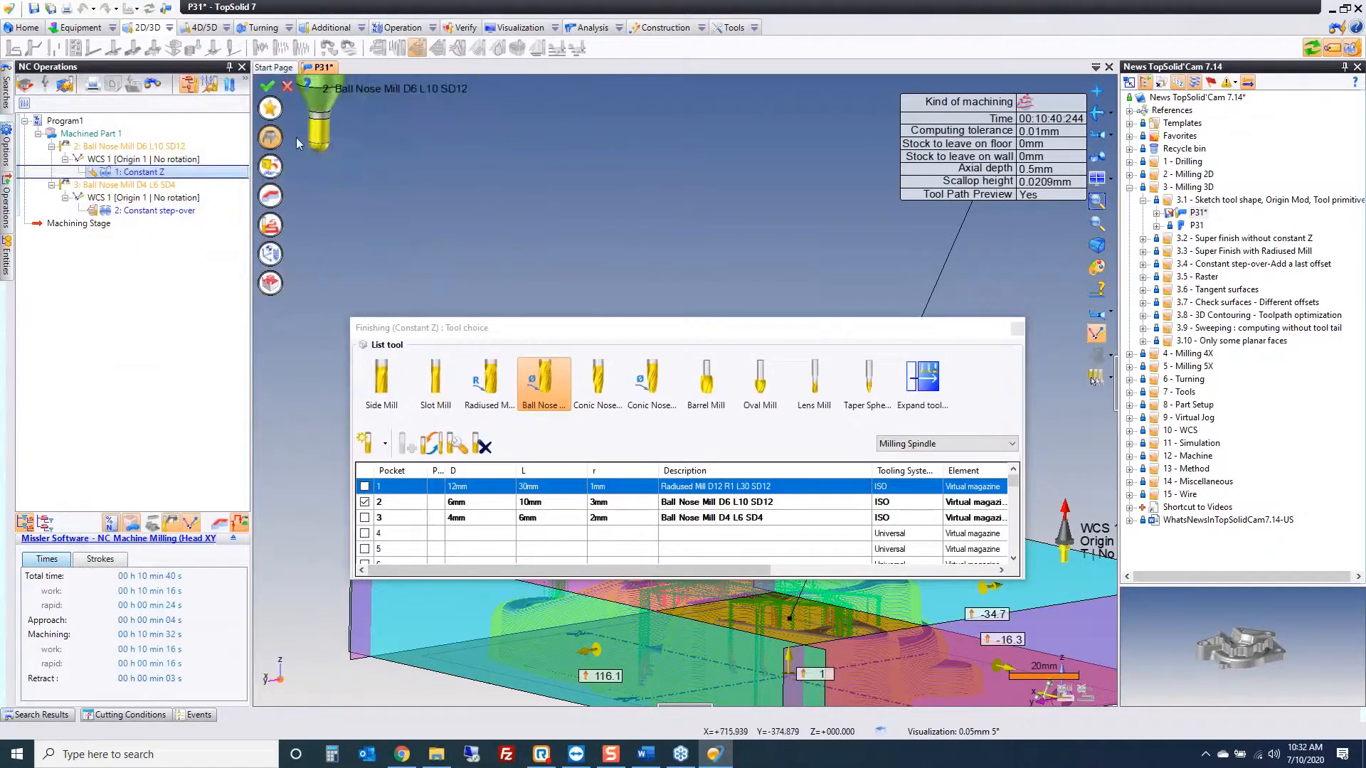
pyautogui.click(288, 87)
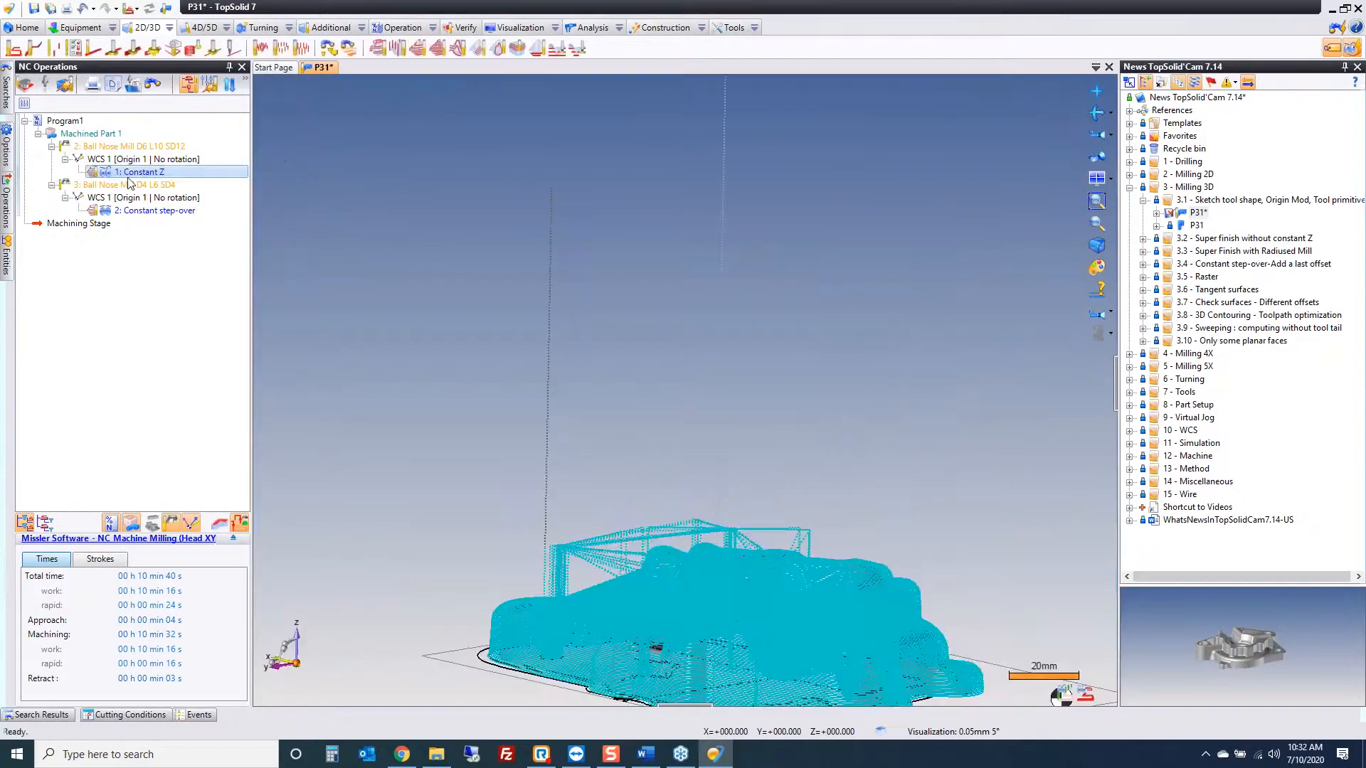
# Step: Update the tool shape definition in the Constant Z operation's settings with the tool's own values
pyautogui.click(424, 260)
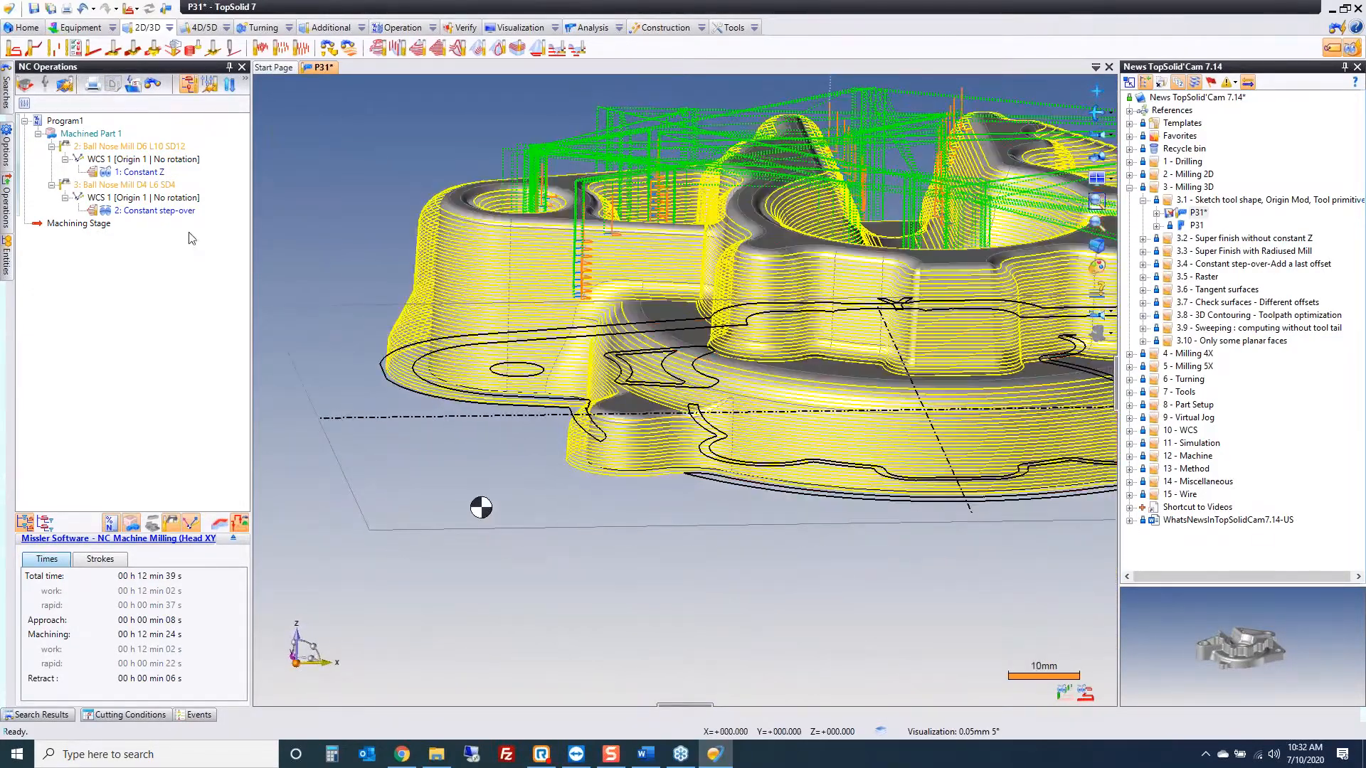
pyautogui.doubleClick(139, 172)
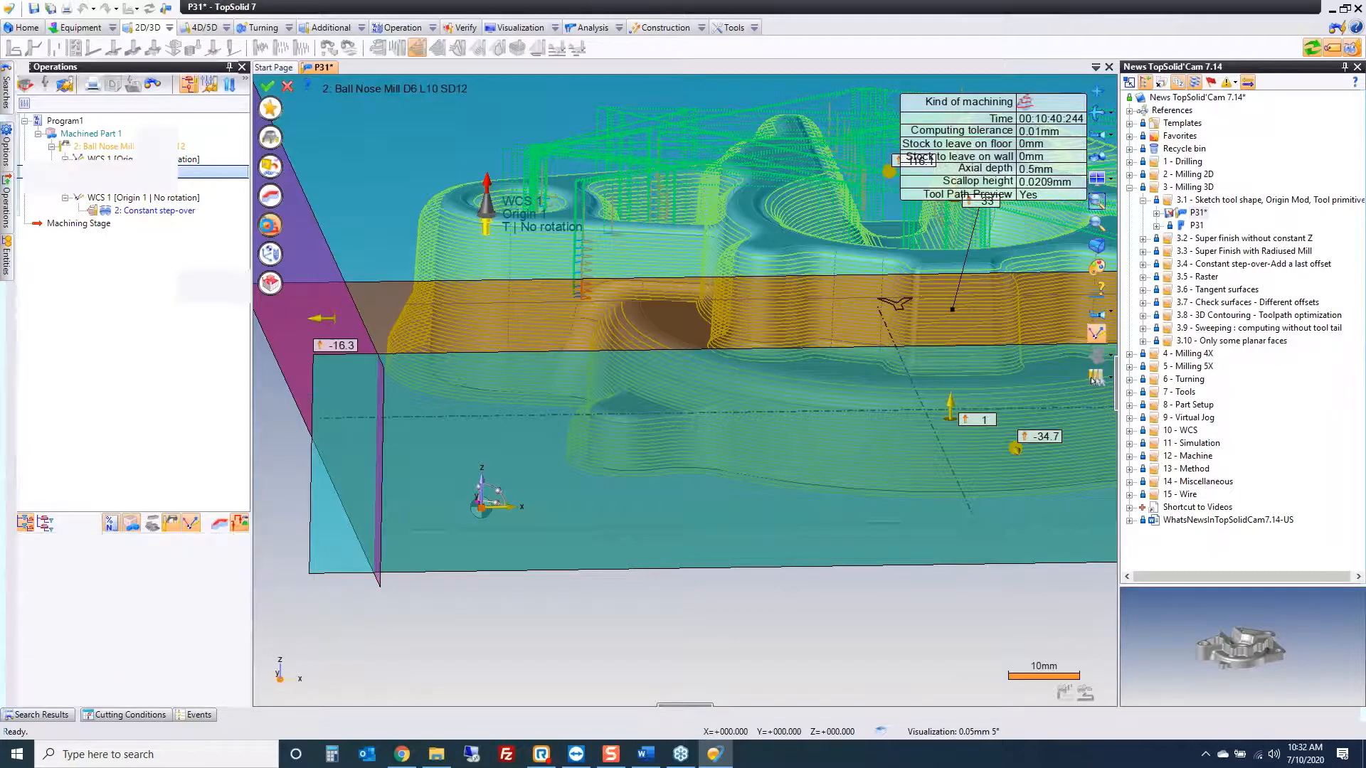
pyautogui.click(270, 224)
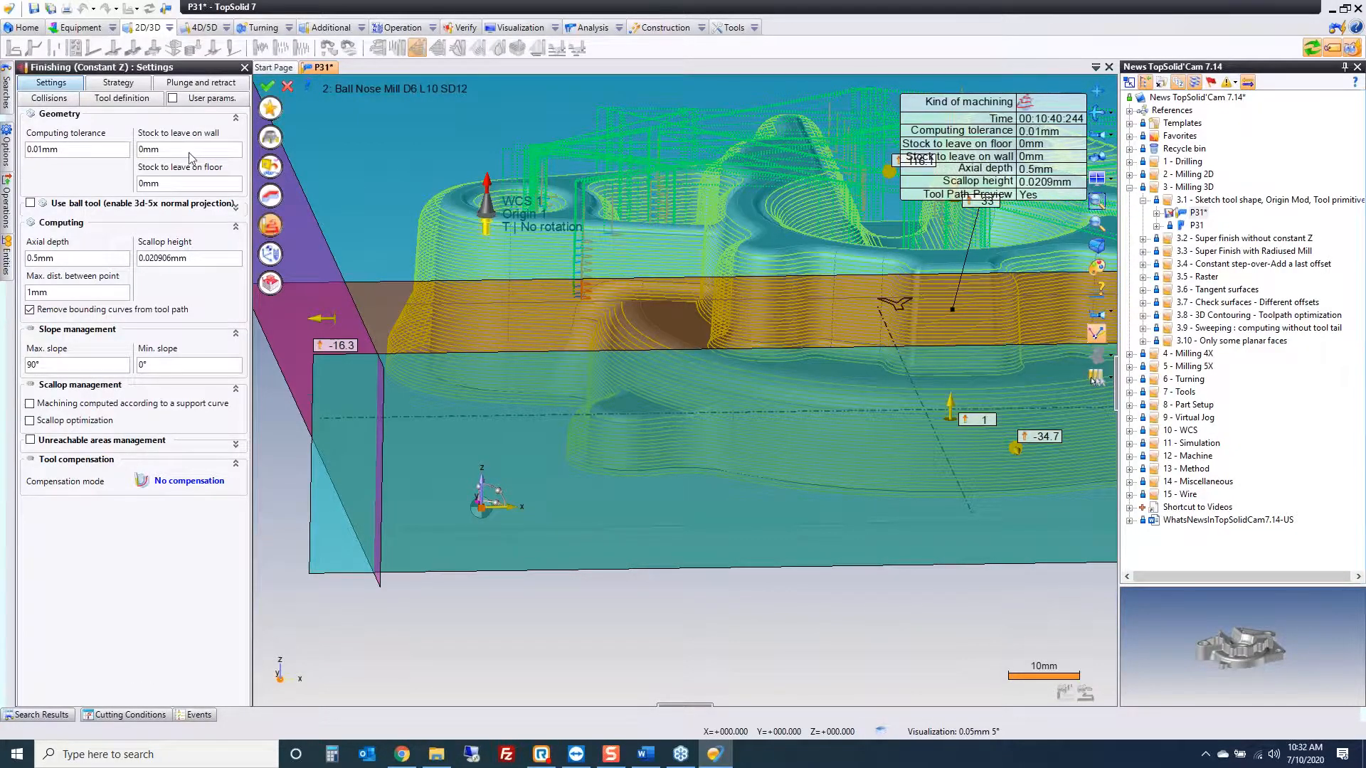
pyautogui.click(131, 100)
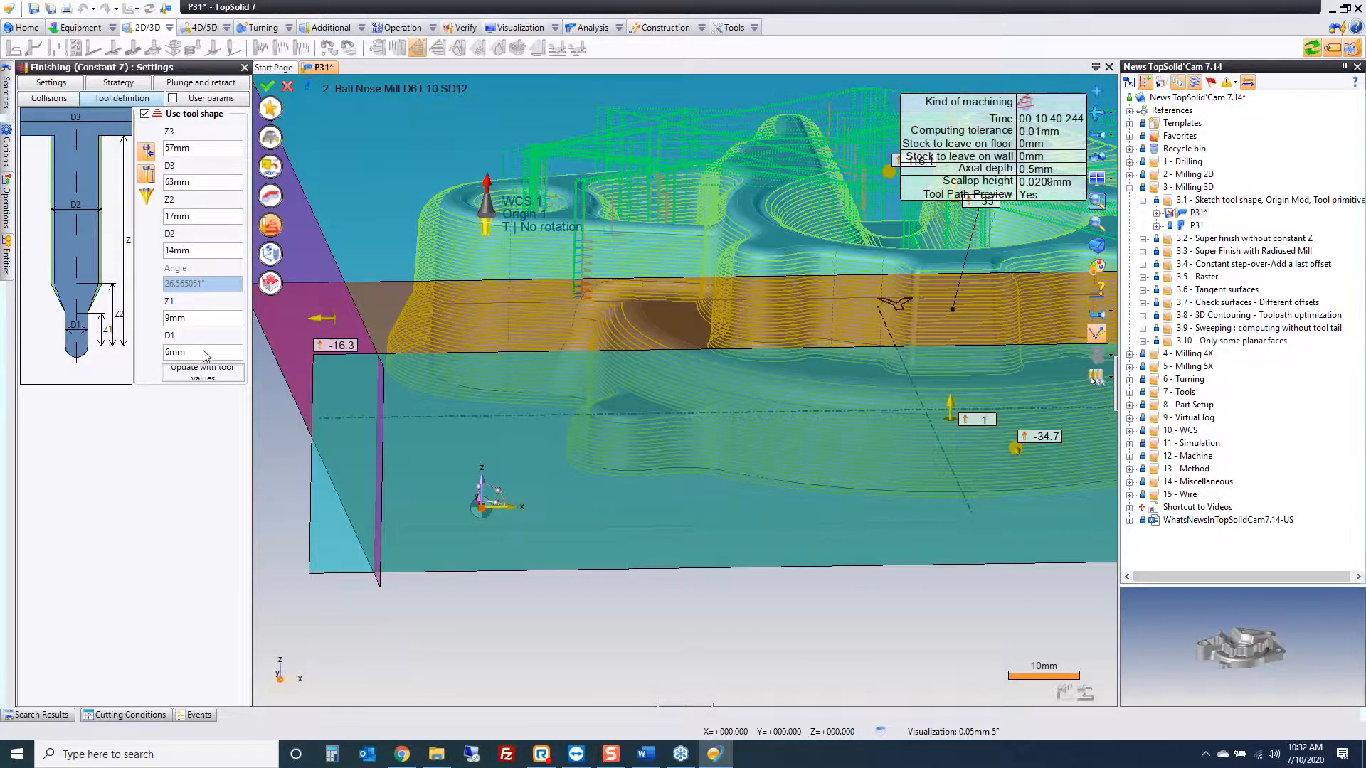
pyautogui.click(204, 379)
pyautogui.click(290, 86)
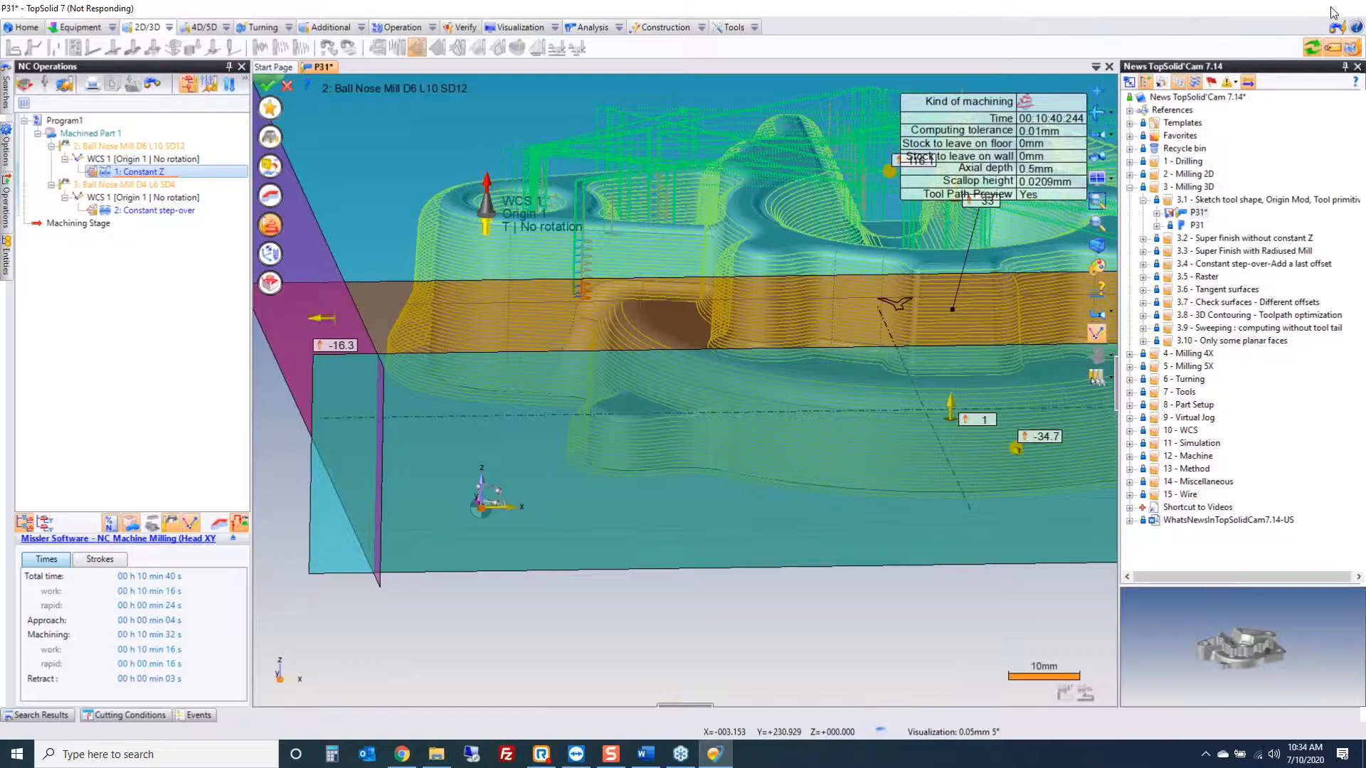
# Step: Try to close the unresponsive TopSolid window, check the running apps in Task Manager, and close Task Manager
pyautogui.rightClick(719, 755)
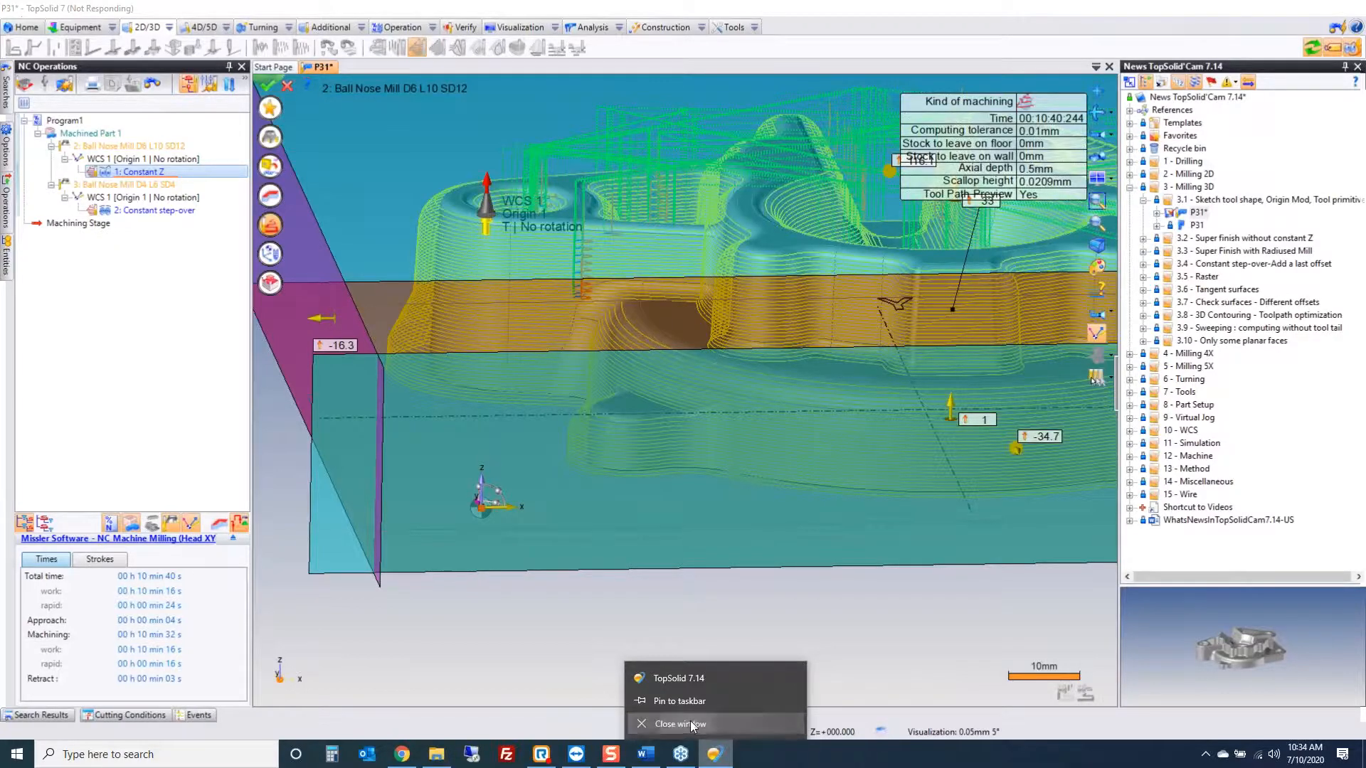
pyautogui.click(688, 723)
pyautogui.rightClick(754, 758)
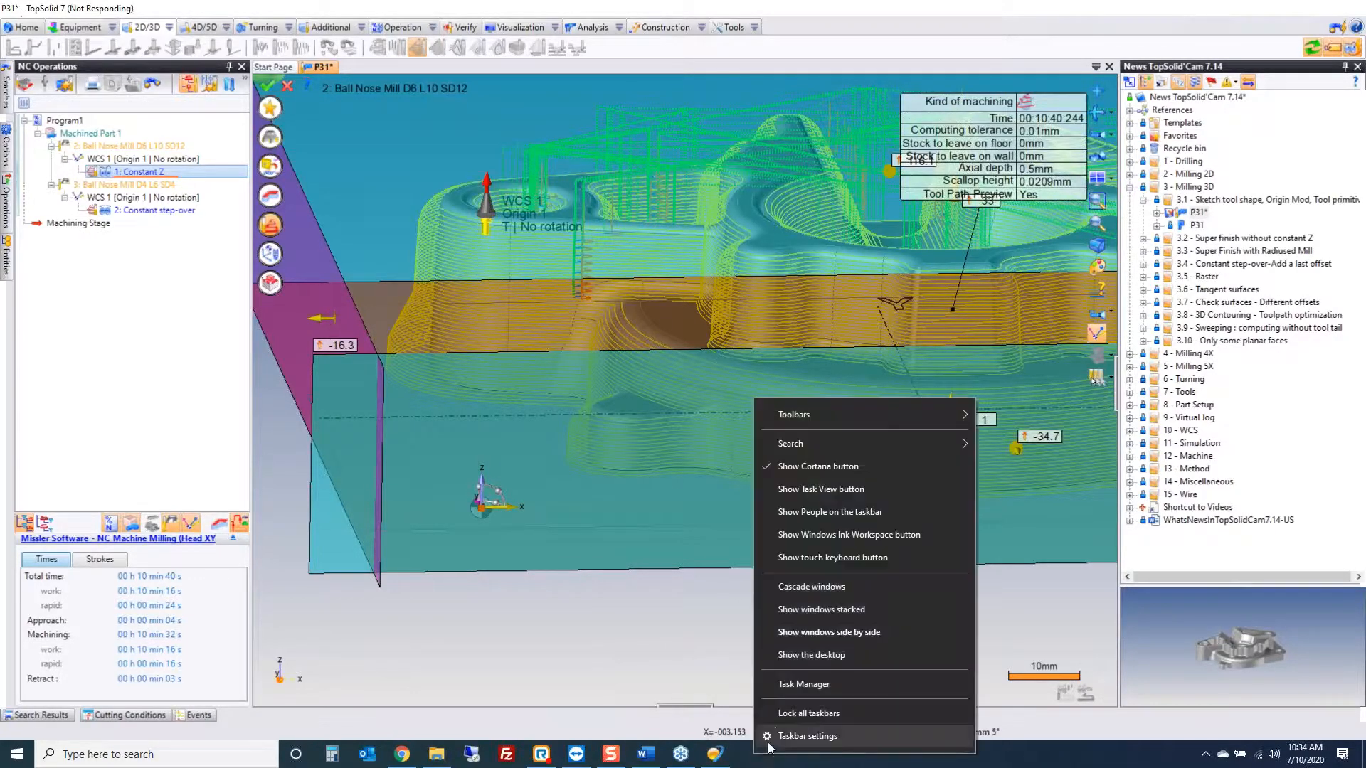
pyautogui.click(818, 684)
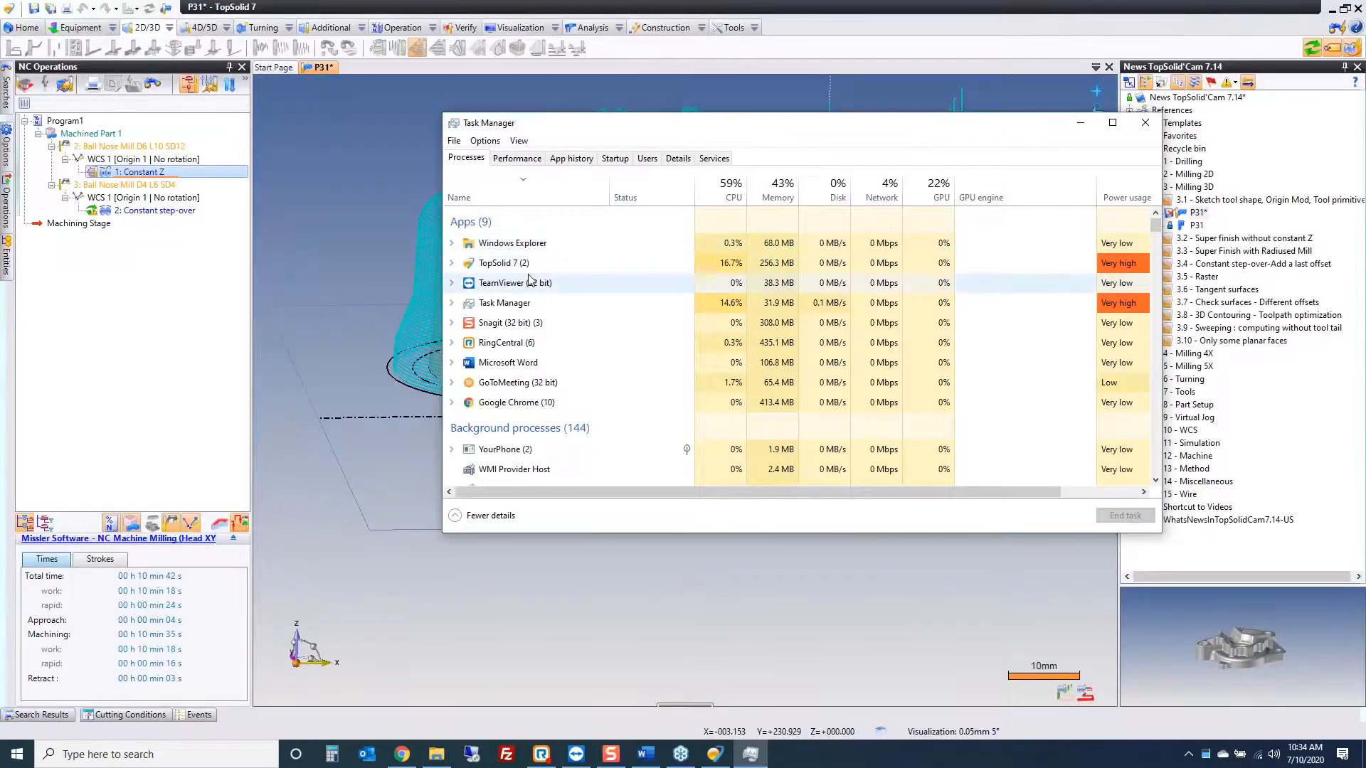
pyautogui.click(1145, 122)
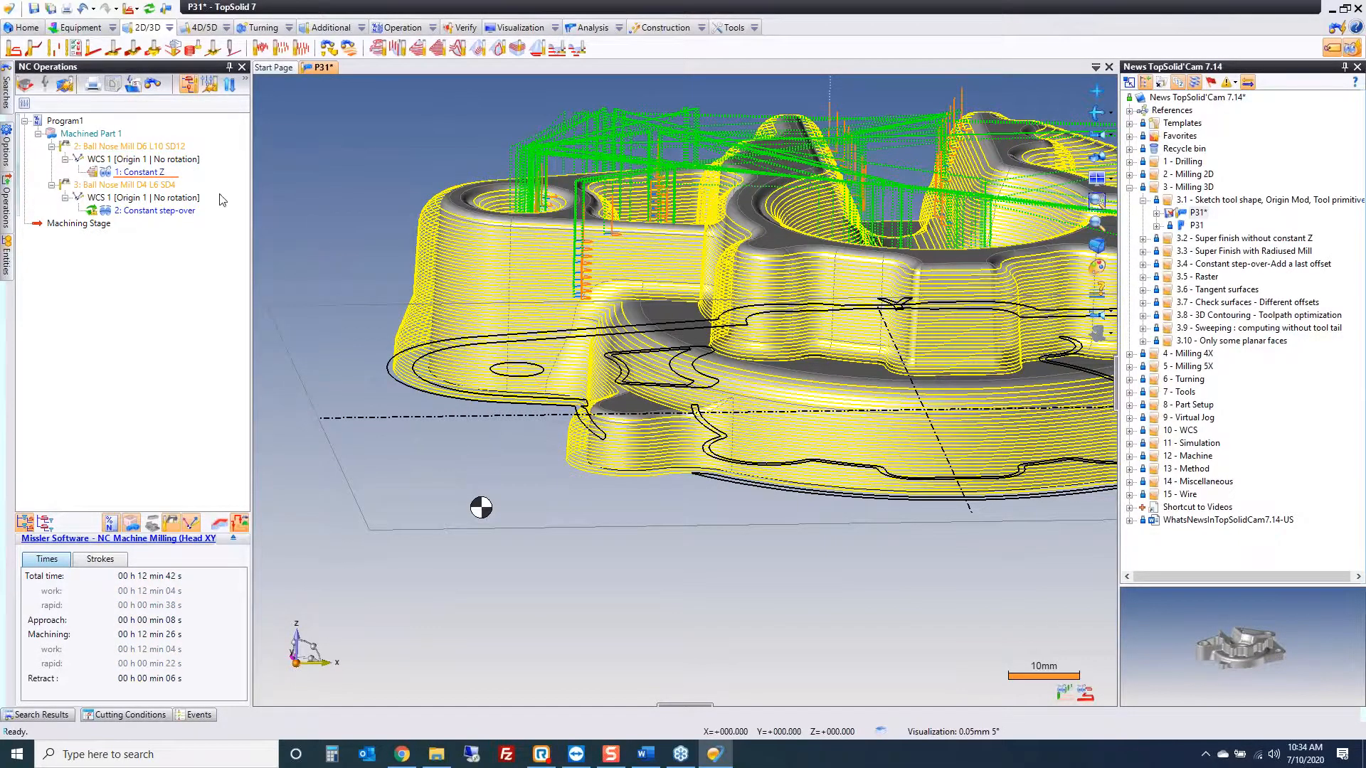
# Step: Simulate the Constant Z operation from the nearest point picked on a tool path pass around the outer boss
pyautogui.click(107, 173)
pyautogui.rightClick(133, 175)
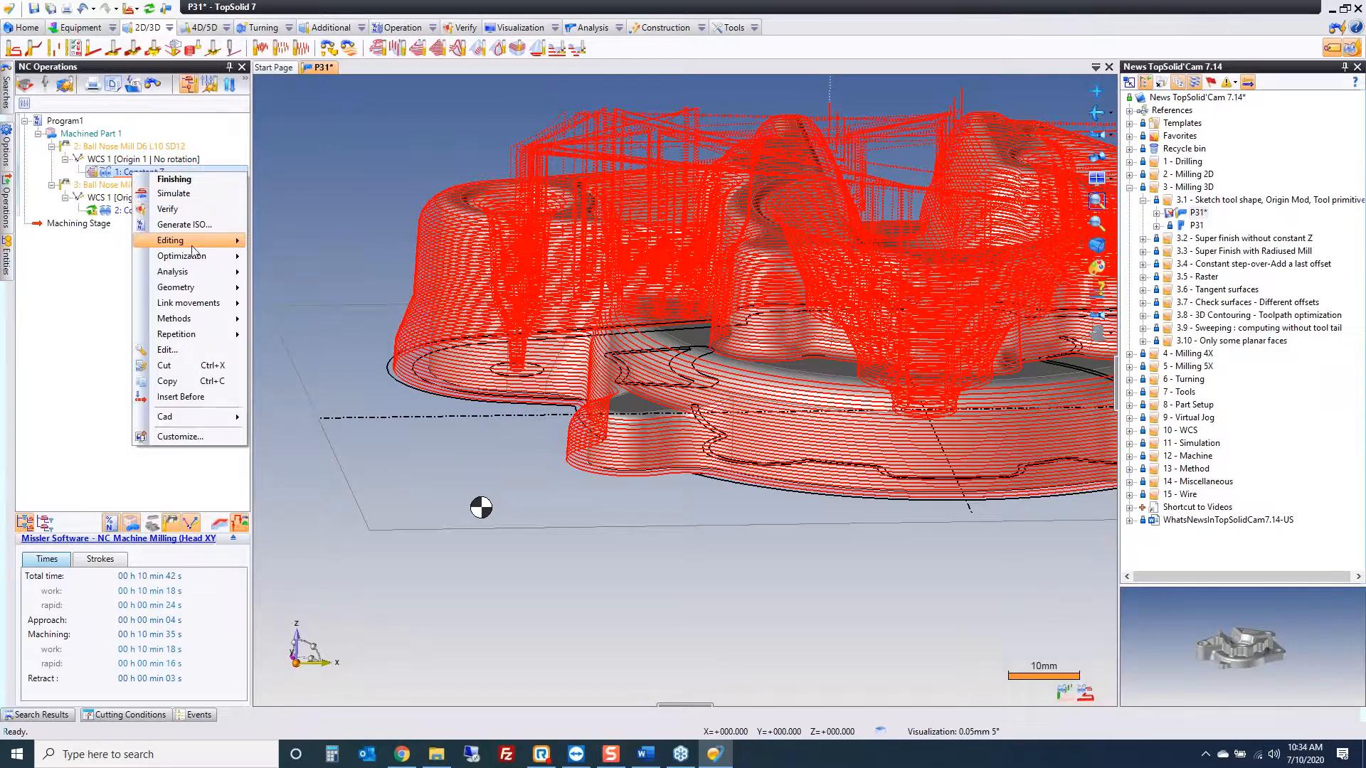
pyautogui.moveTo(208, 273)
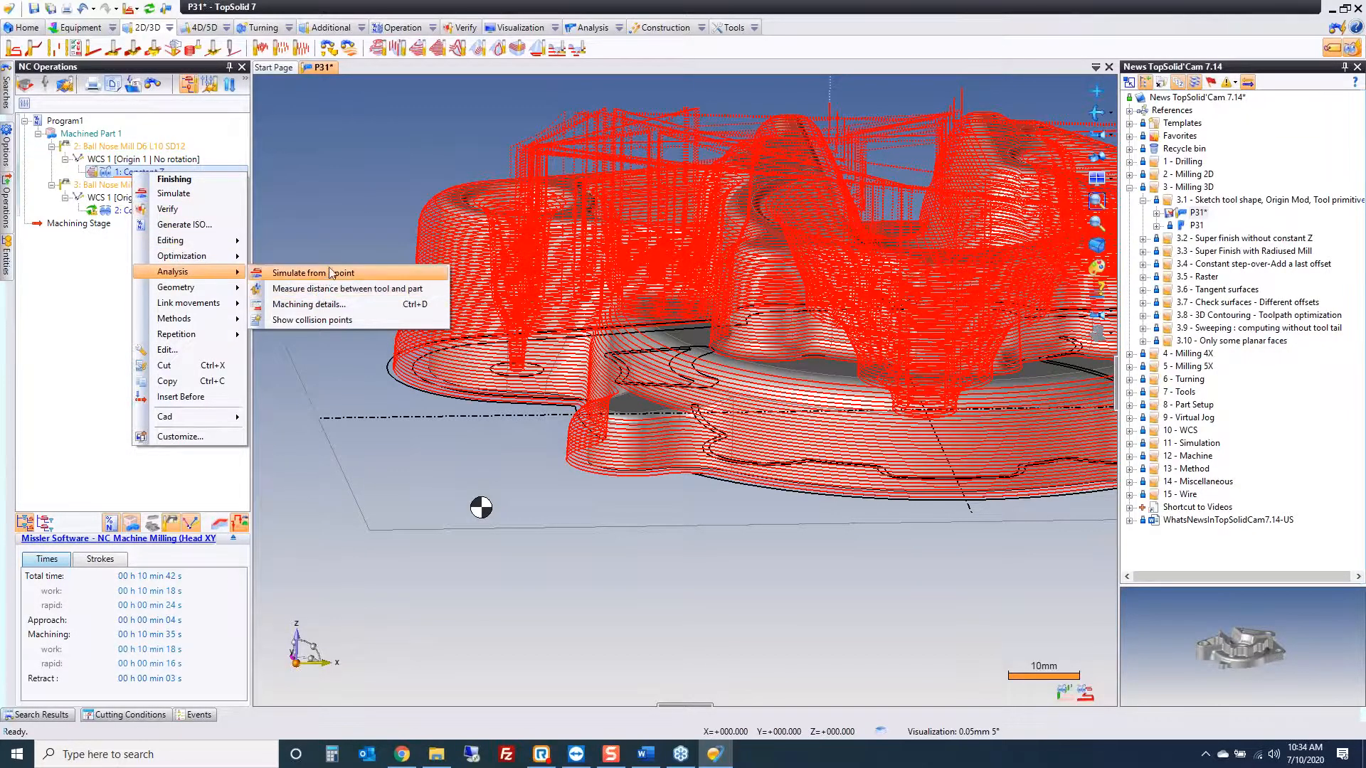
pyautogui.click(299, 273)
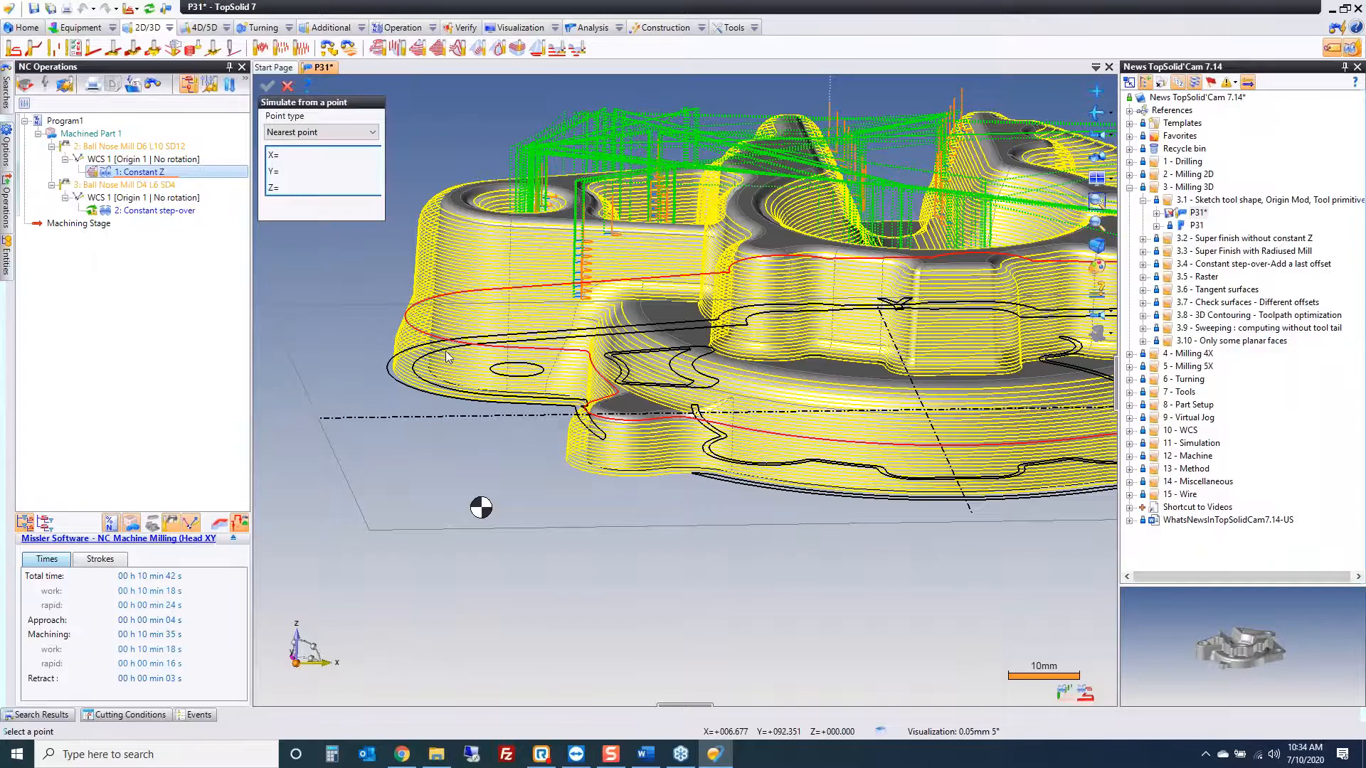
pyautogui.click(443, 348)
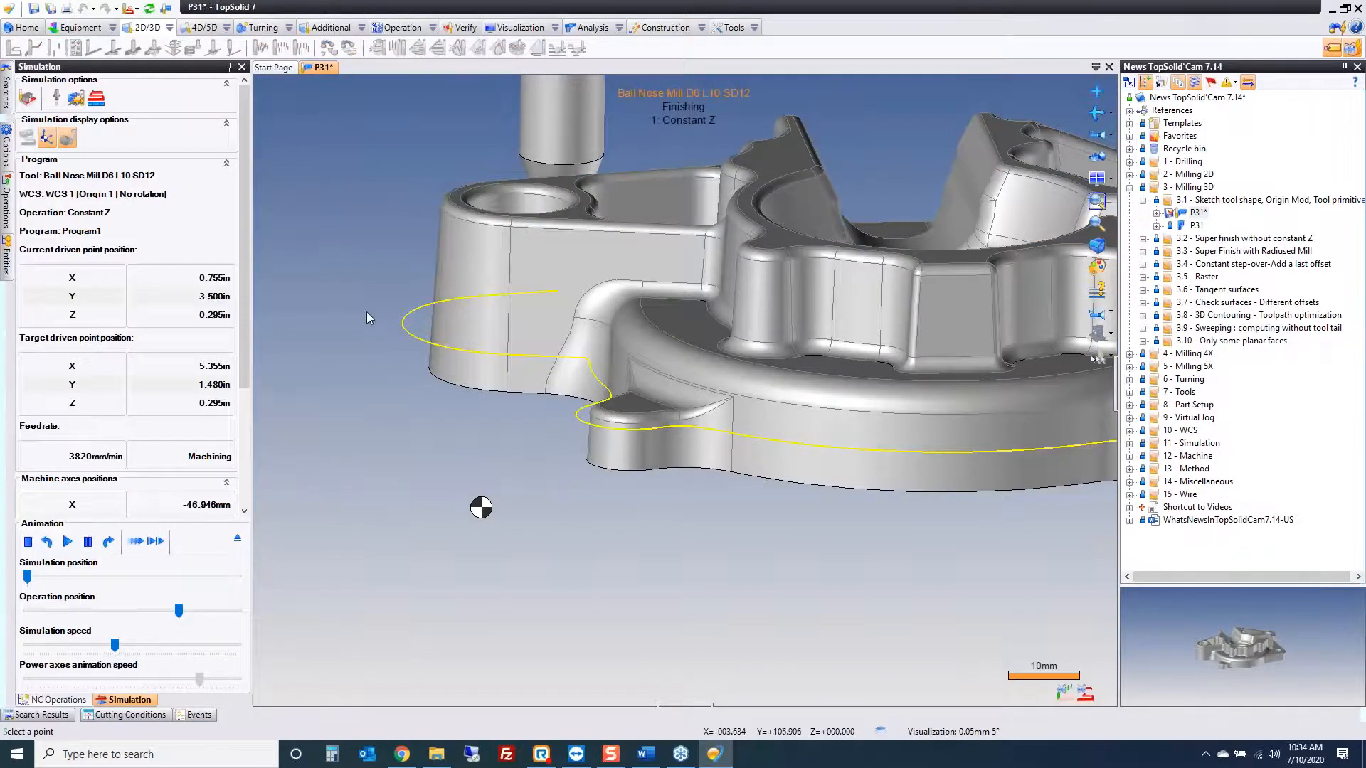
# Step: Stop the running simulation and reduce the simulation speed
pyautogui.click(27, 541)
pyautogui.moveTo(115, 644); pyautogui.dragTo(47, 647)
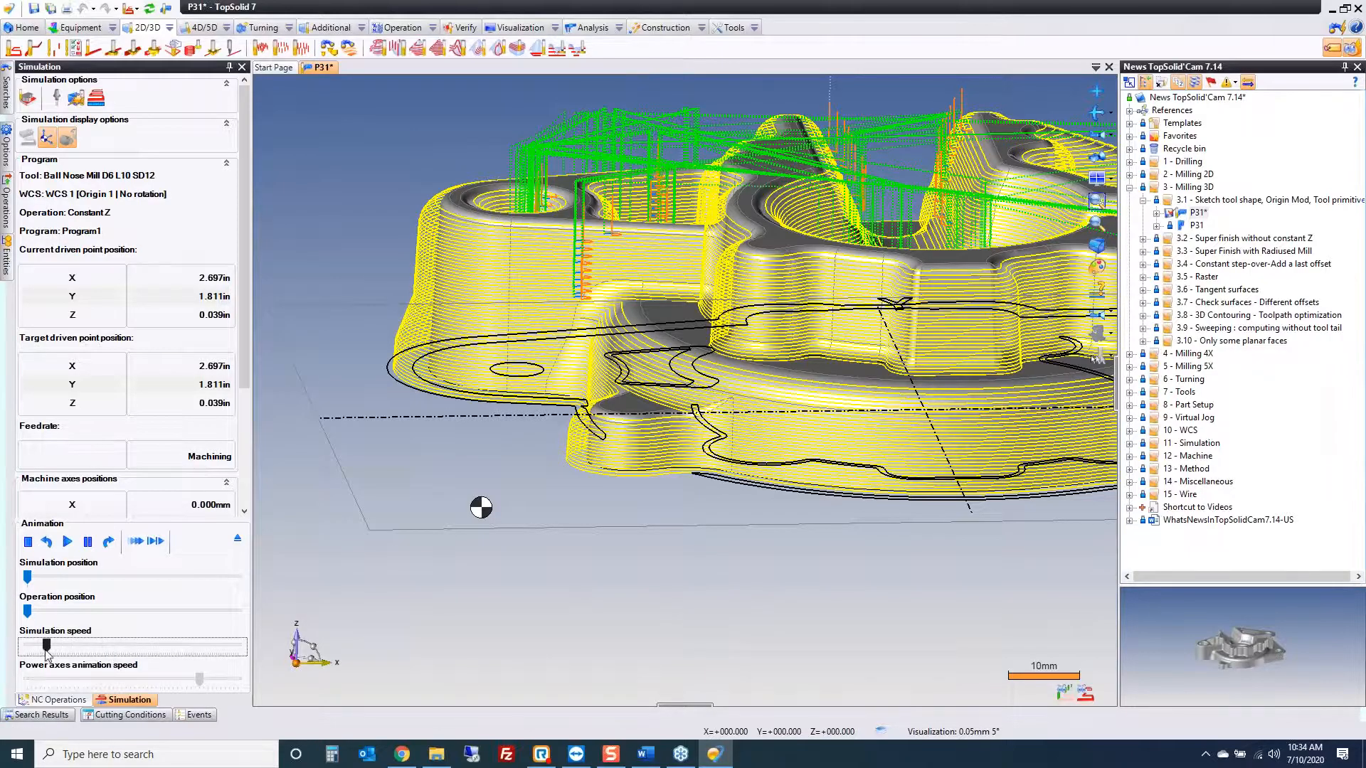
# Step: Restart the Constant Z simulation from the nearest point picked on a low tool path pass around the outer boss
pyautogui.click(67, 545)
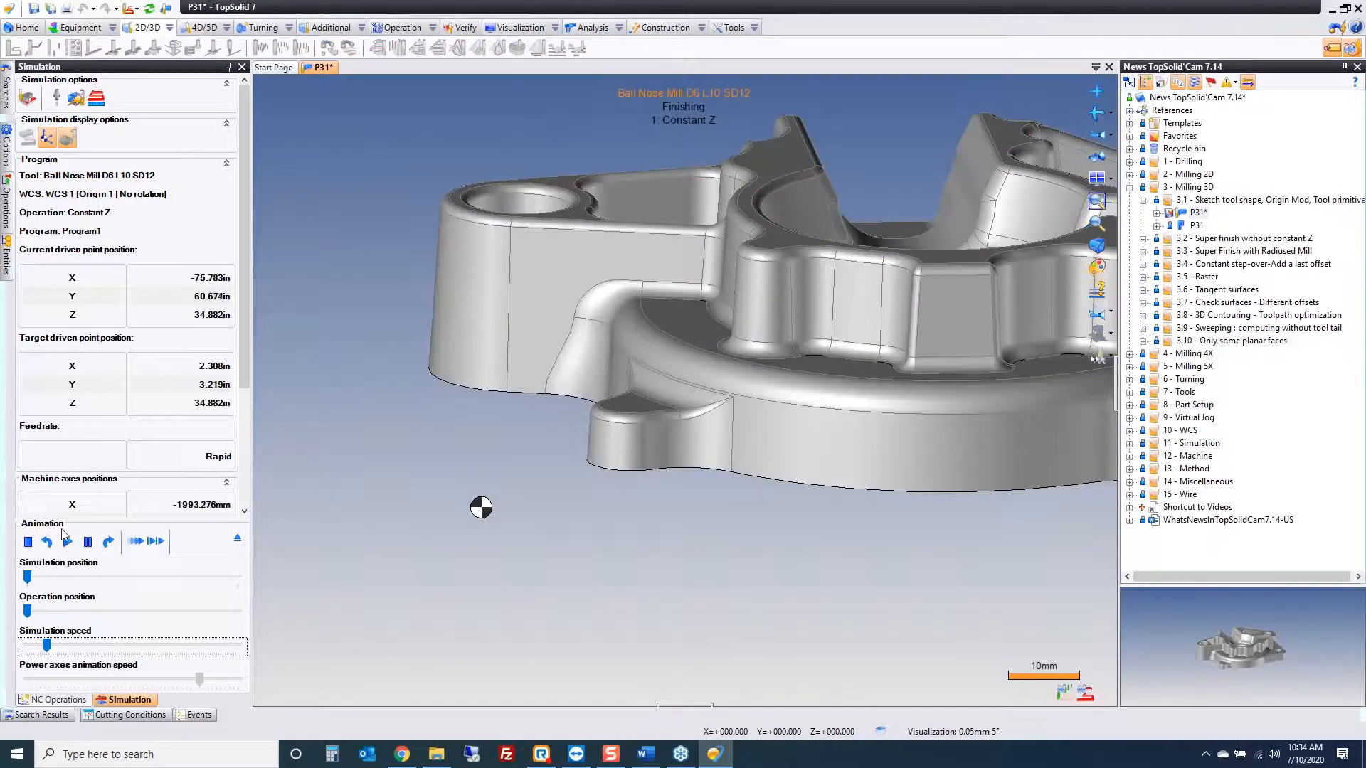
pyautogui.press('Escape')
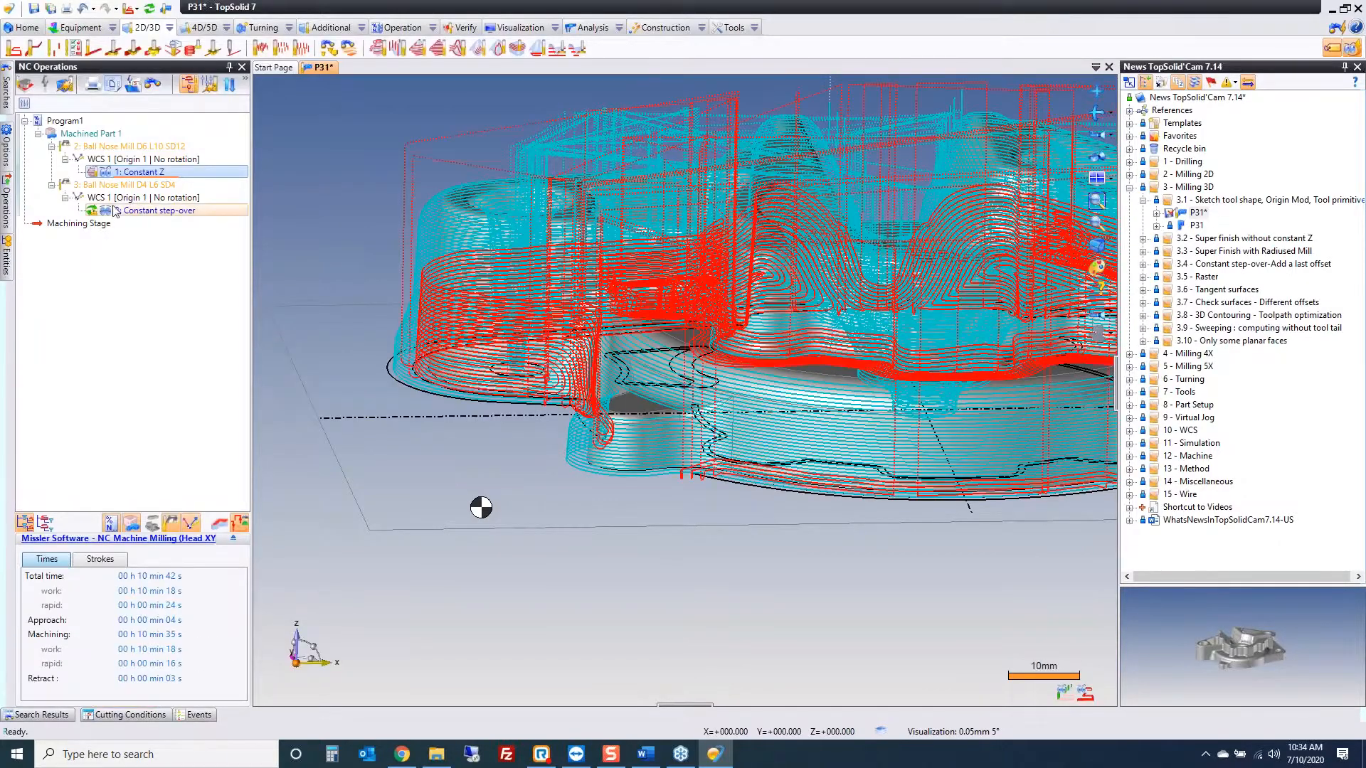
pyautogui.rightClick(136, 174)
pyautogui.moveTo(209, 260)
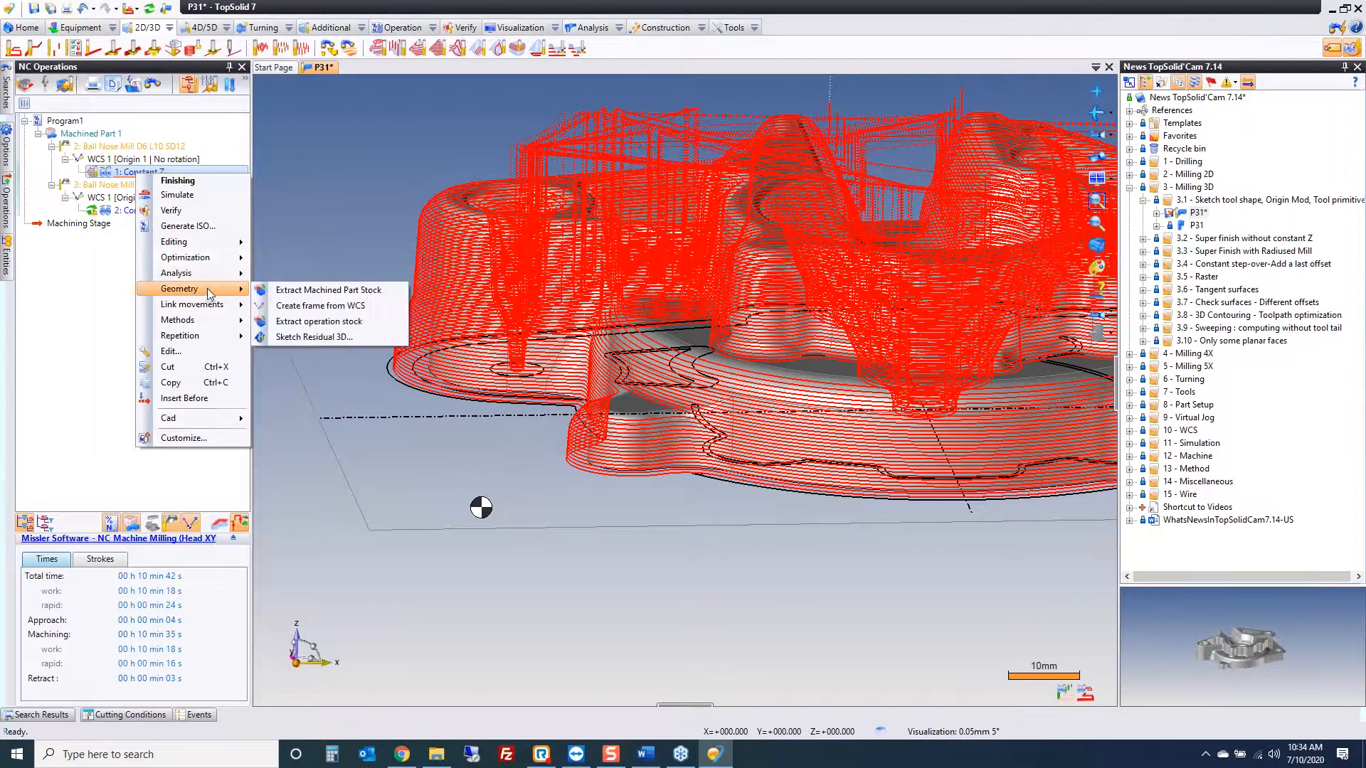
pyautogui.click(334, 275)
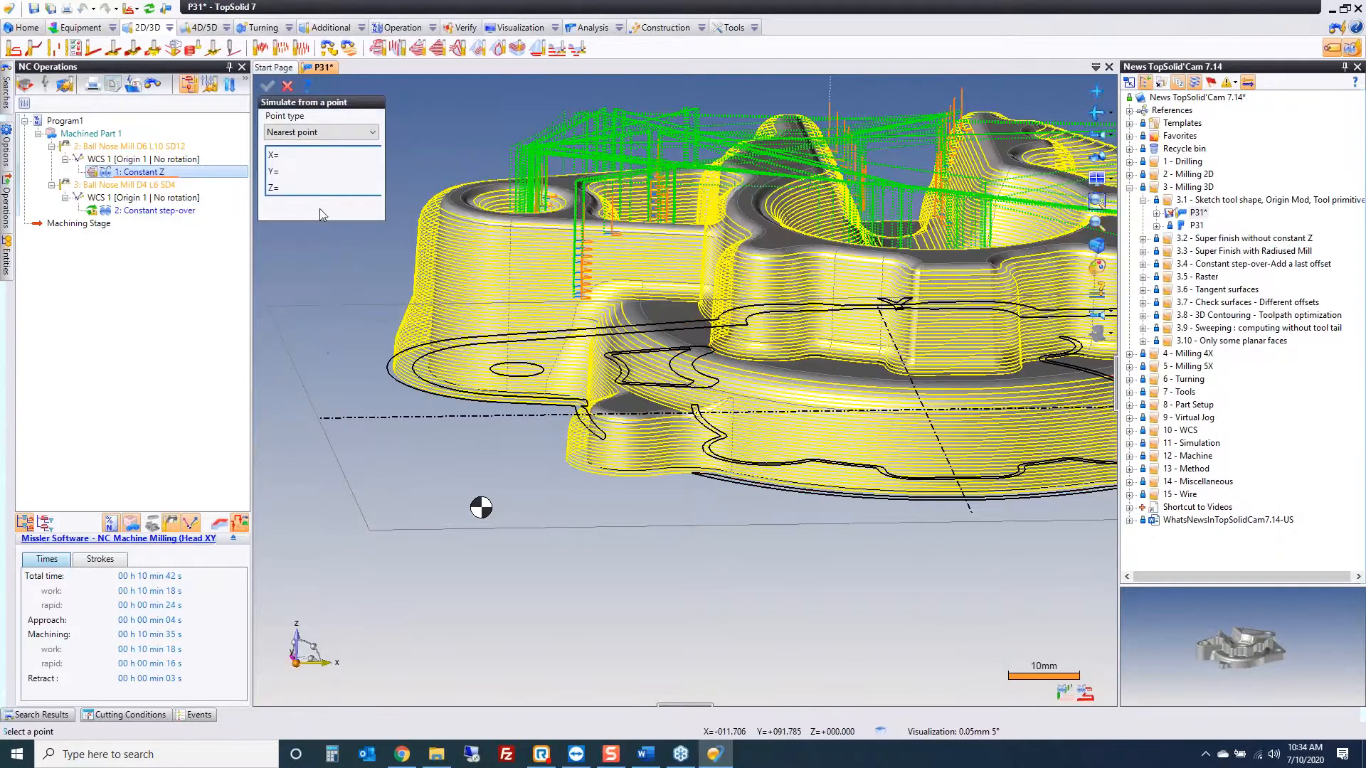
pyautogui.click(318, 133)
pyautogui.click(317, 145)
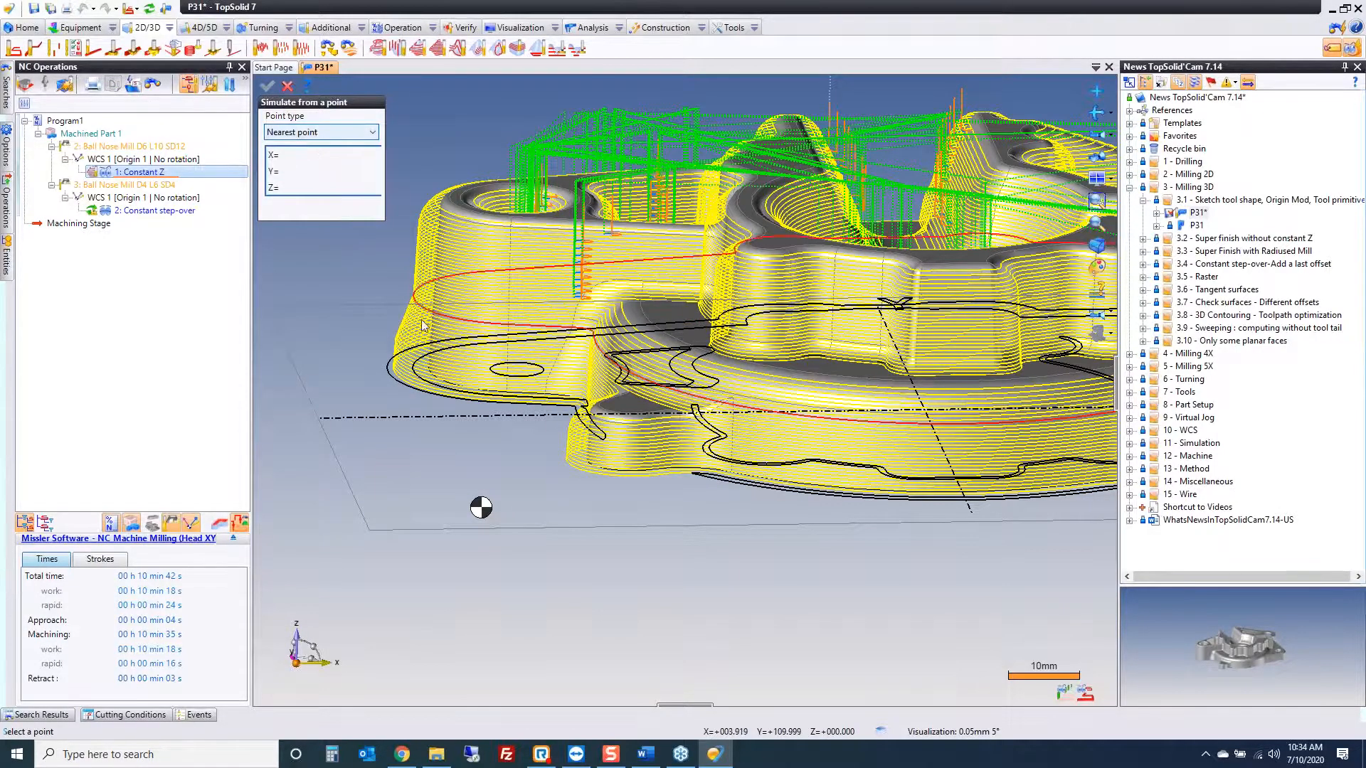
pyautogui.click(544, 363)
pyautogui.click(268, 86)
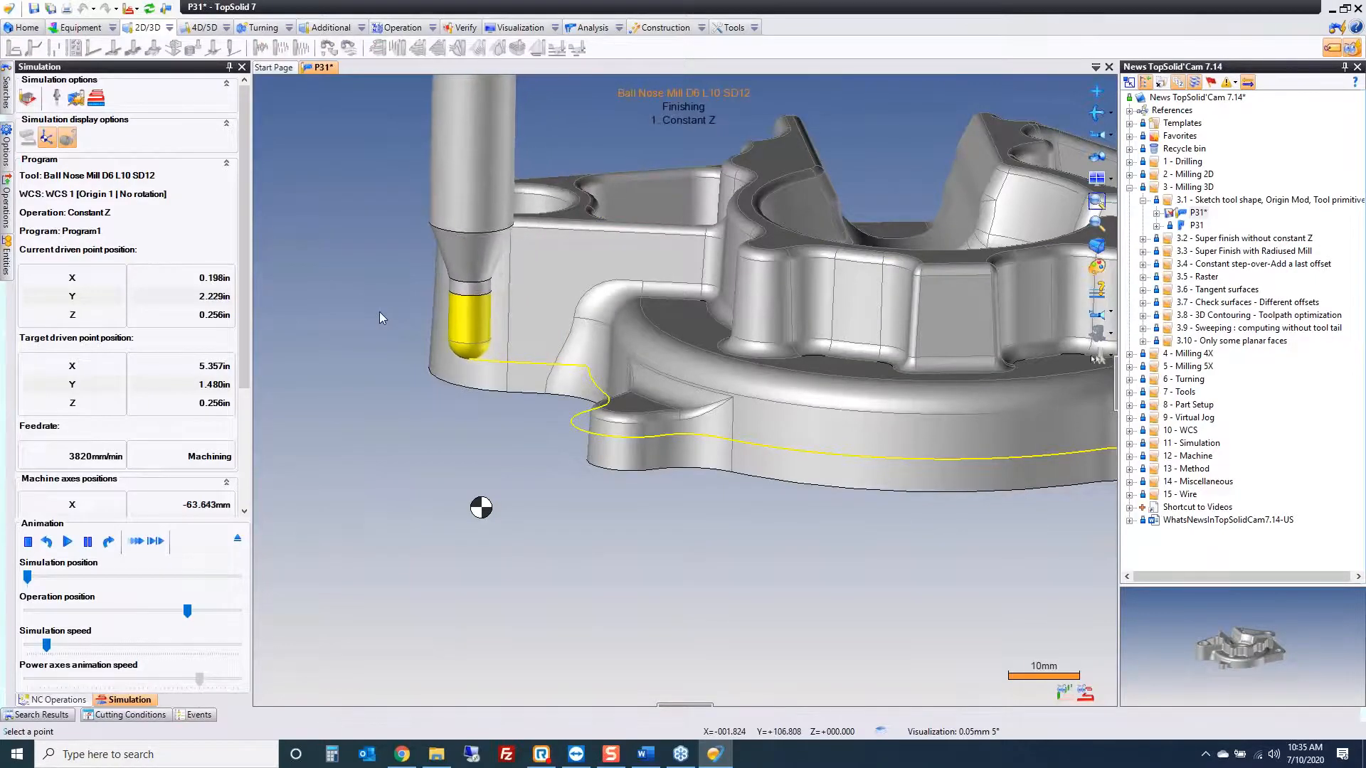
# Step: Examine the clearance between the tapered tool shank and the outer boss's upper edge up close, and exit the simulation
pyautogui.moveTo(406, 373); pyautogui.dragTo(388, 347, button='middle')
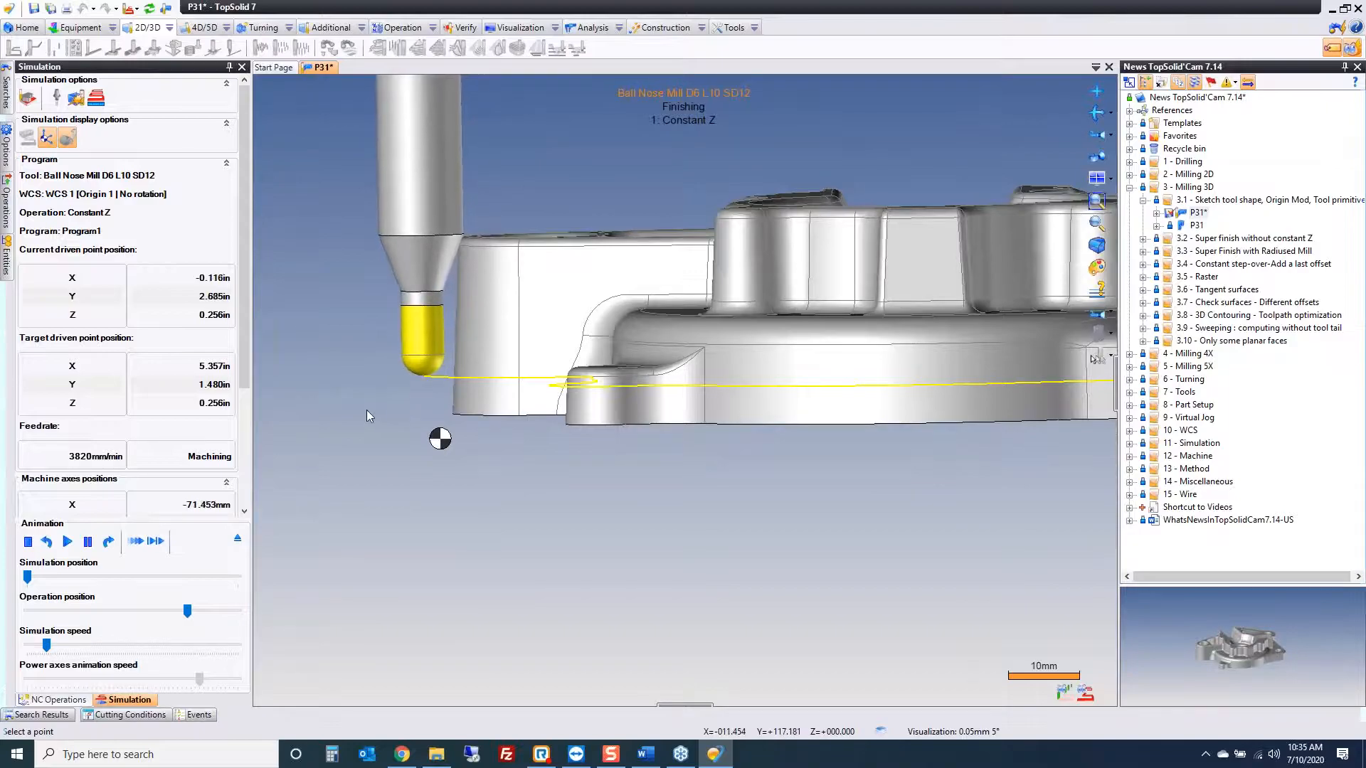
pyautogui.scroll(6, 446, 241)
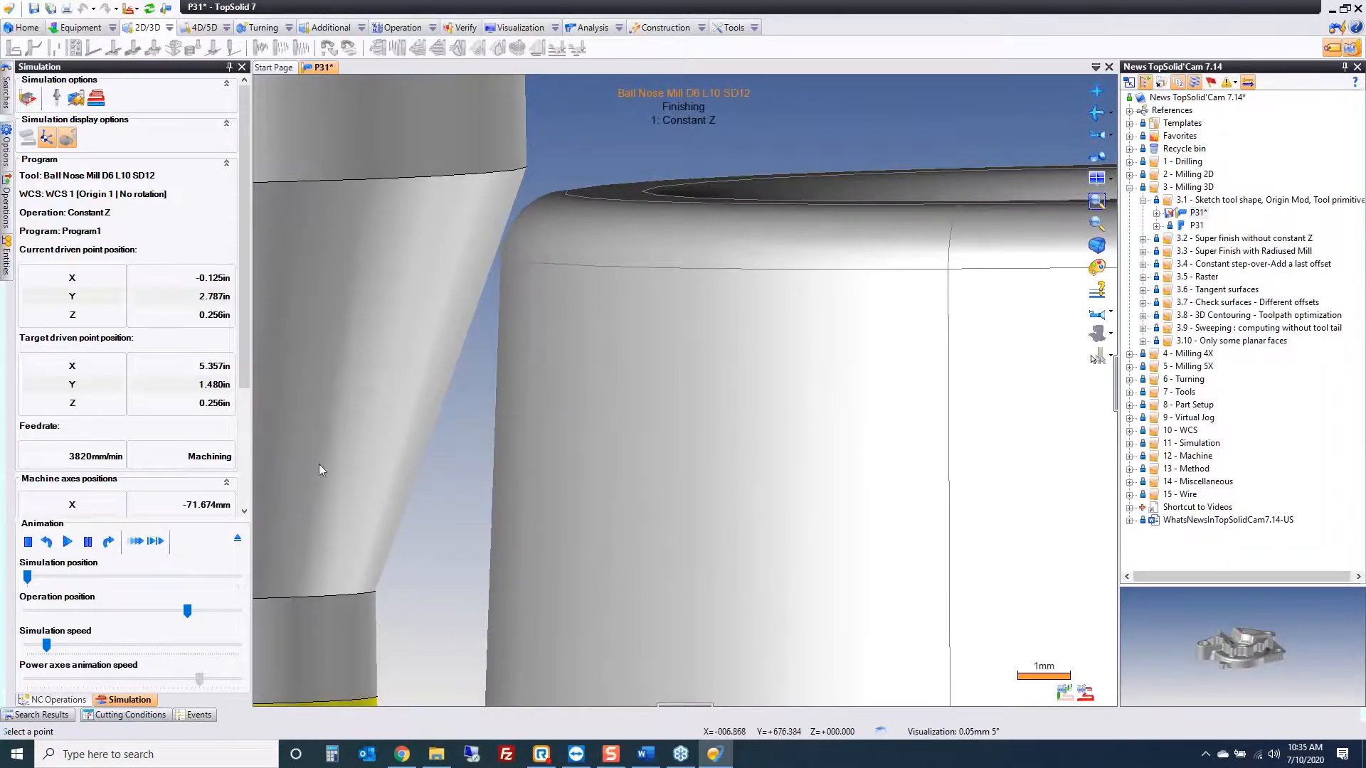
pyautogui.click(238, 541)
# Step: Try a D2 shank diameter of 14 mm in the Constant Z operation's tool definition and discard the change
pyautogui.doubleClick(140, 171)
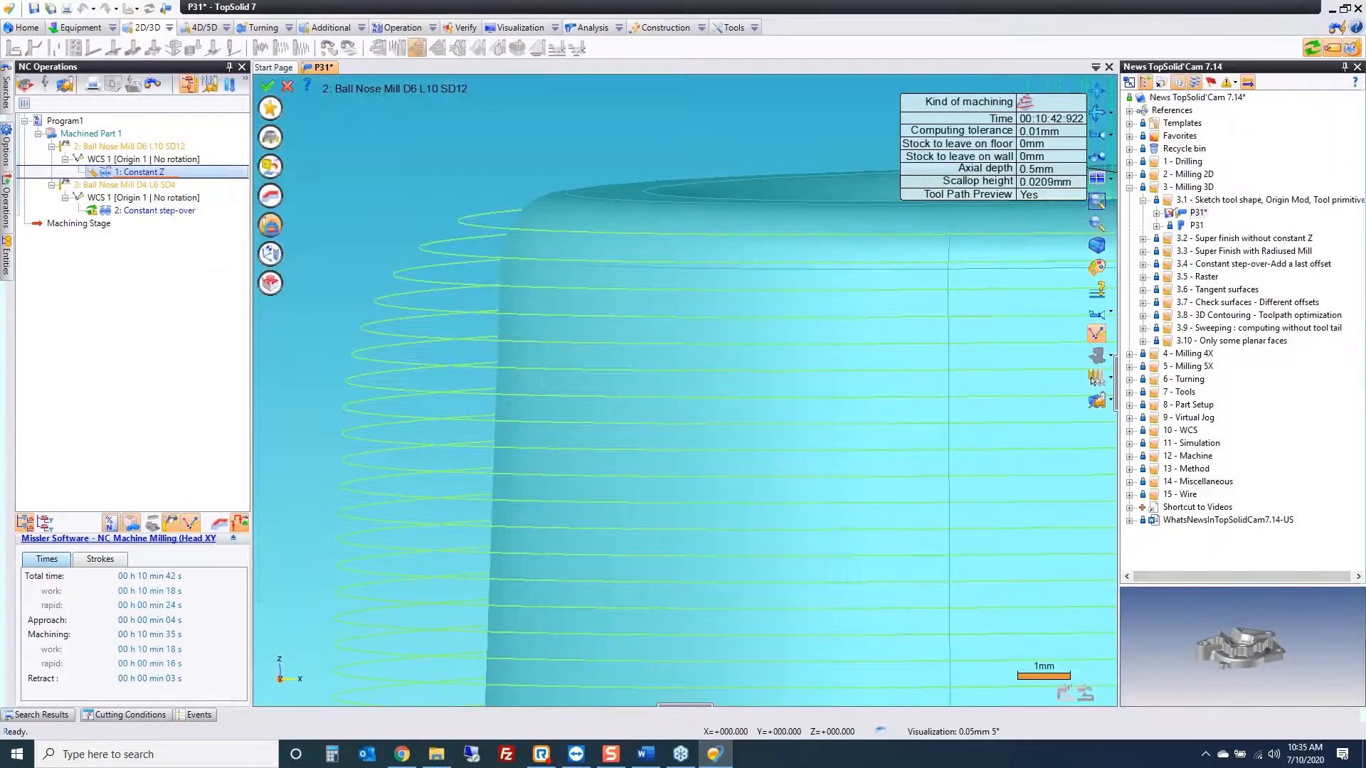
pyautogui.click(122, 99)
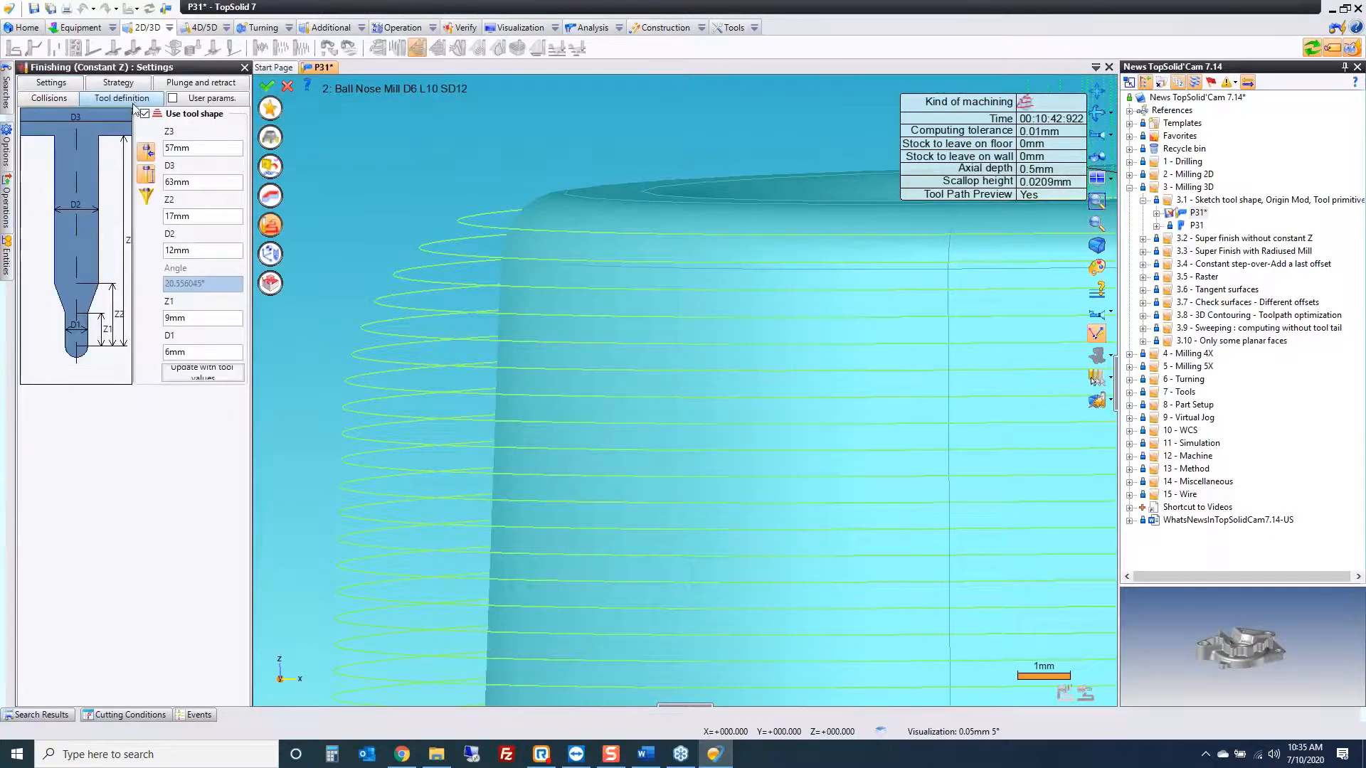
pyautogui.click(193, 251)
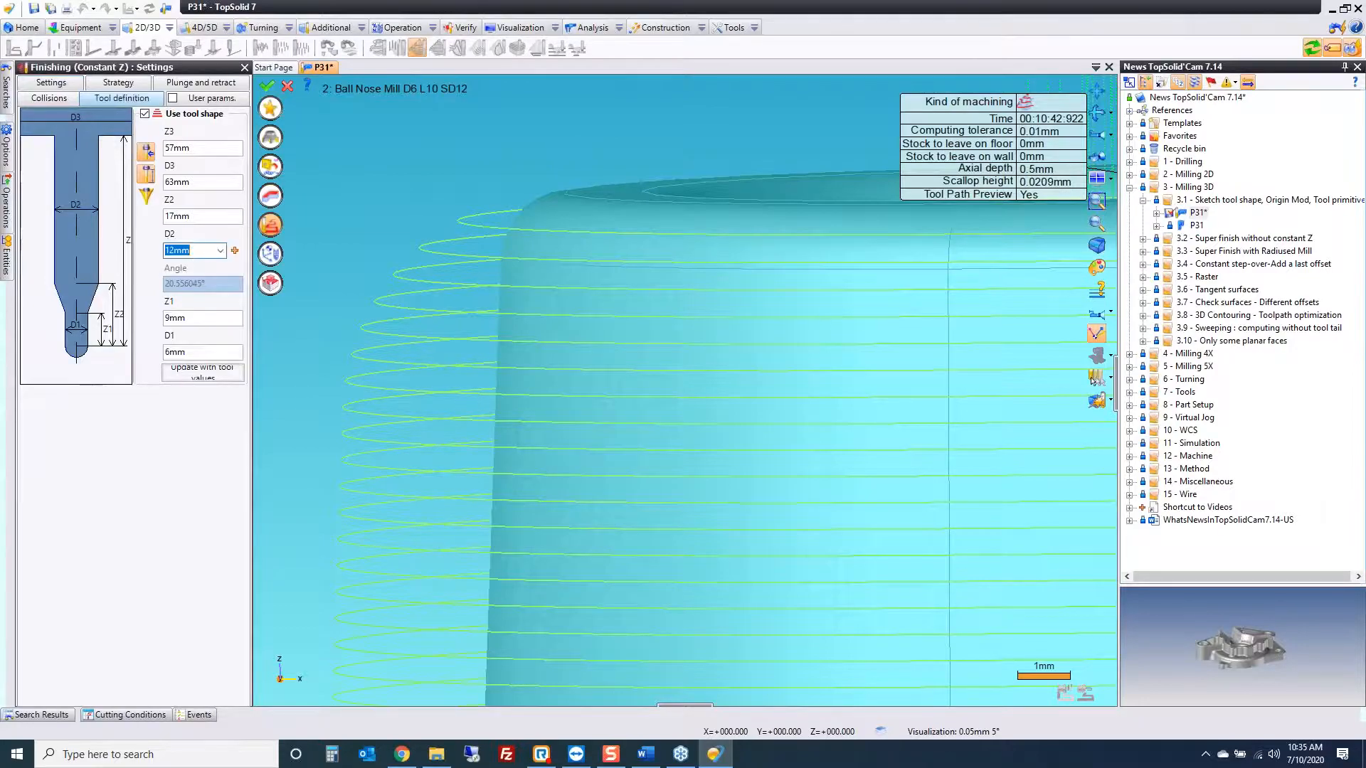
pyautogui.write('14')
pyautogui.hotkey('shift', 'Tab')
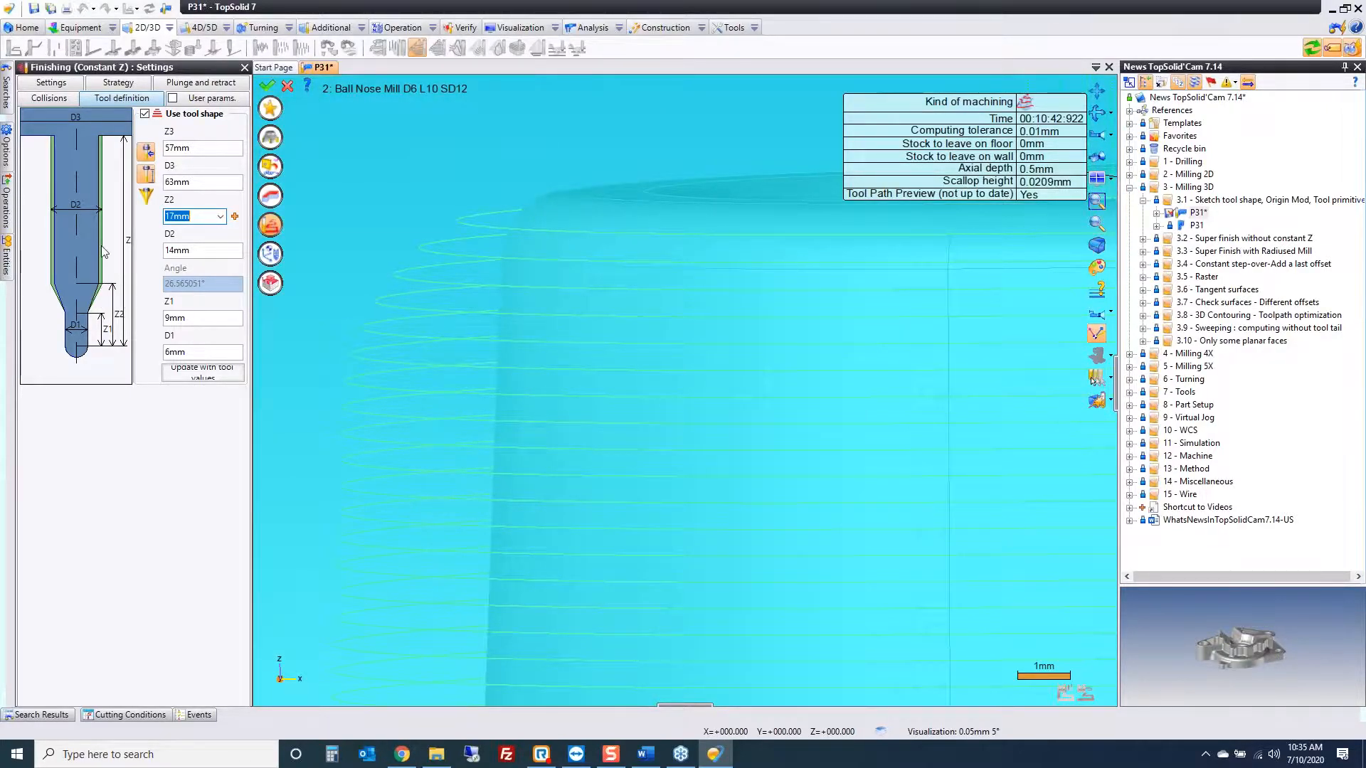
pyautogui.click(288, 86)
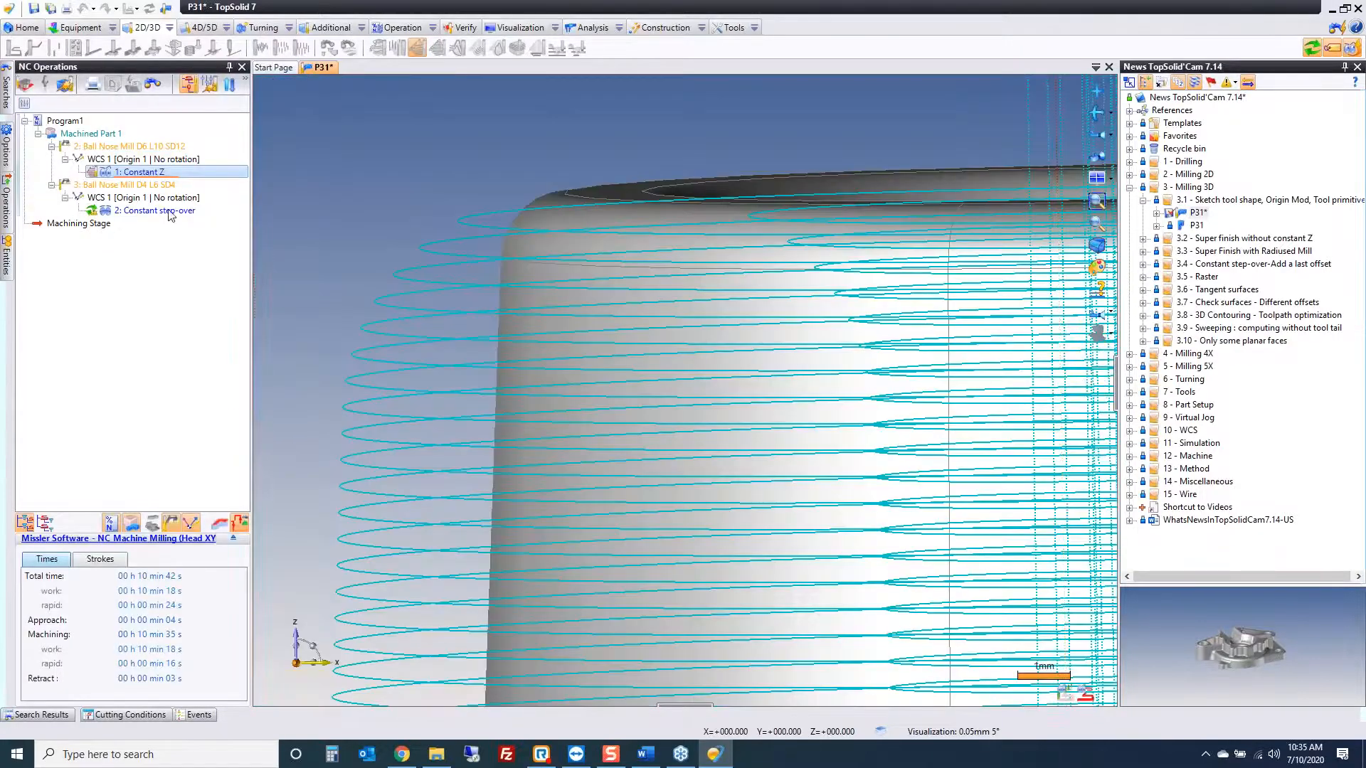
# Step: Delete the Constant step-over operation from the program
pyautogui.click(147, 213)
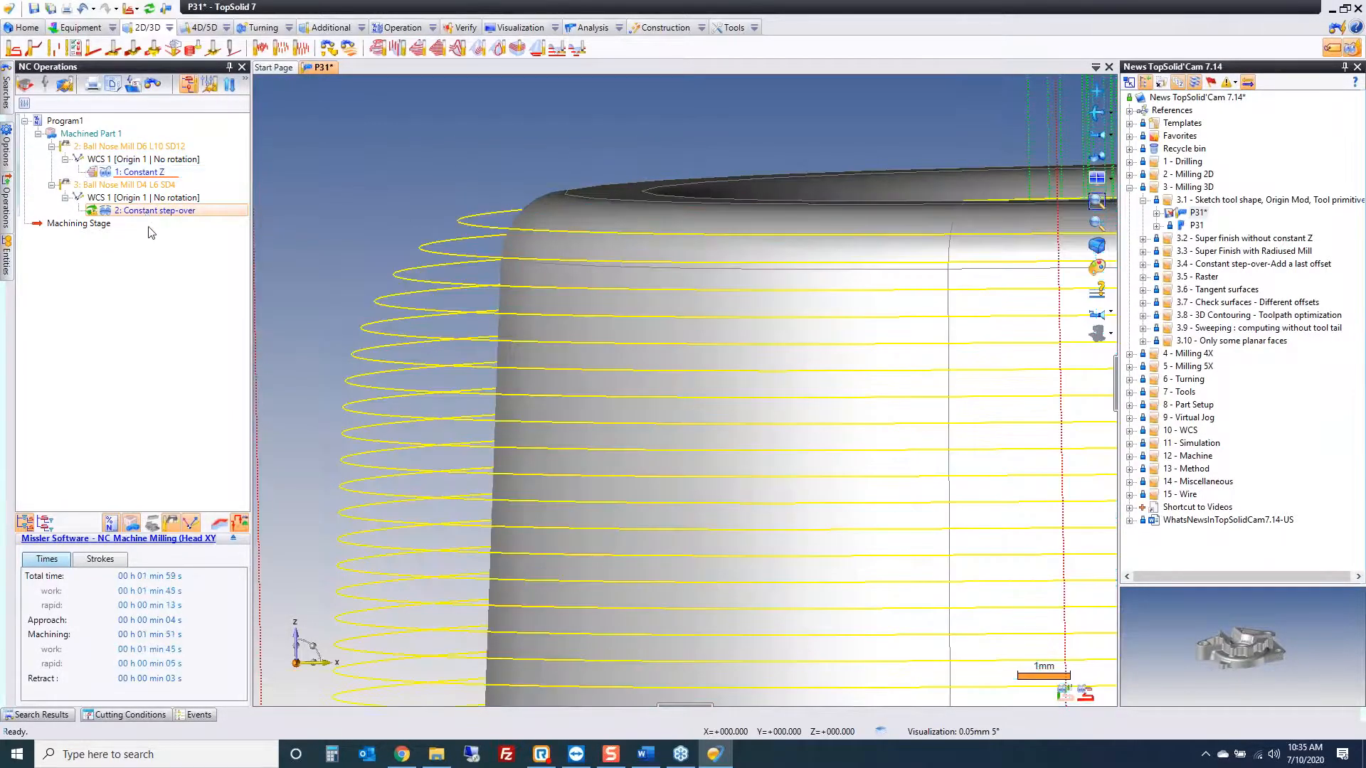
pyautogui.press('Delete')
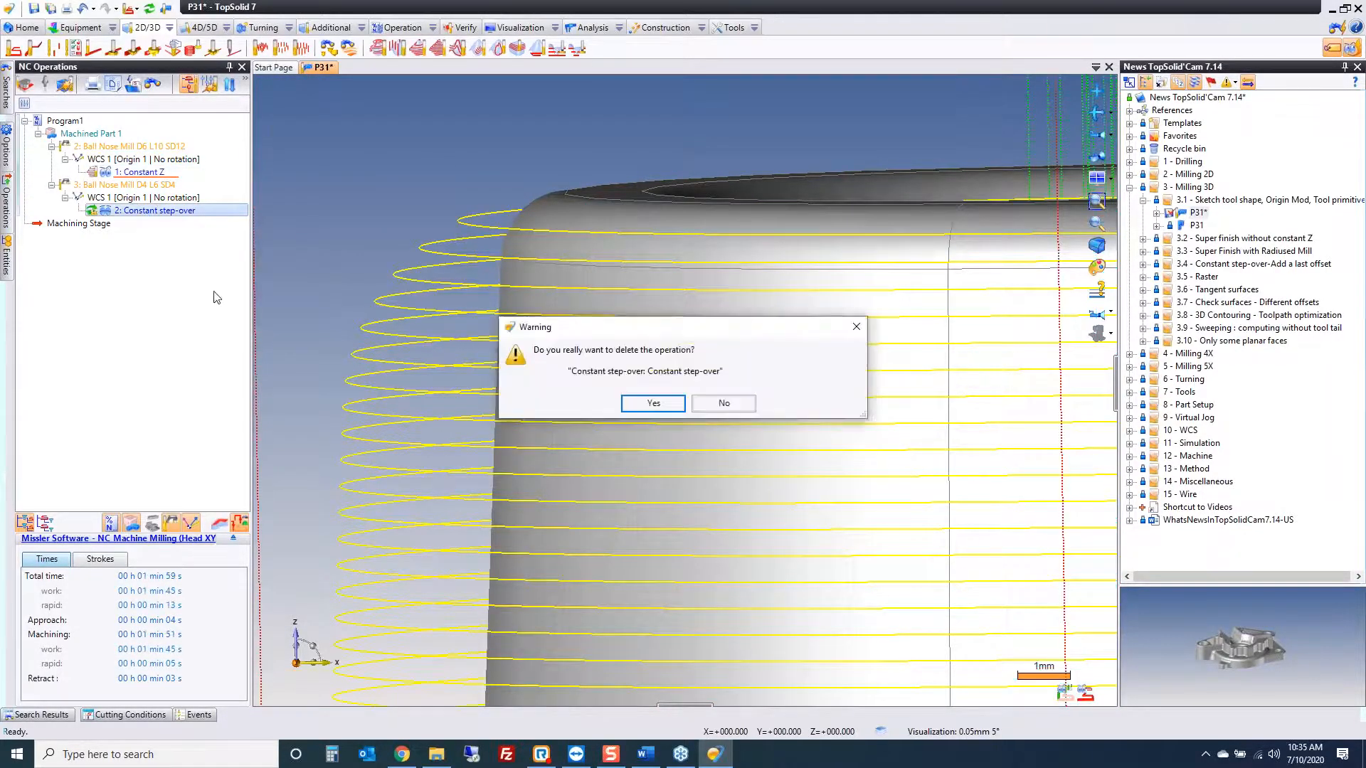
pyautogui.click(654, 404)
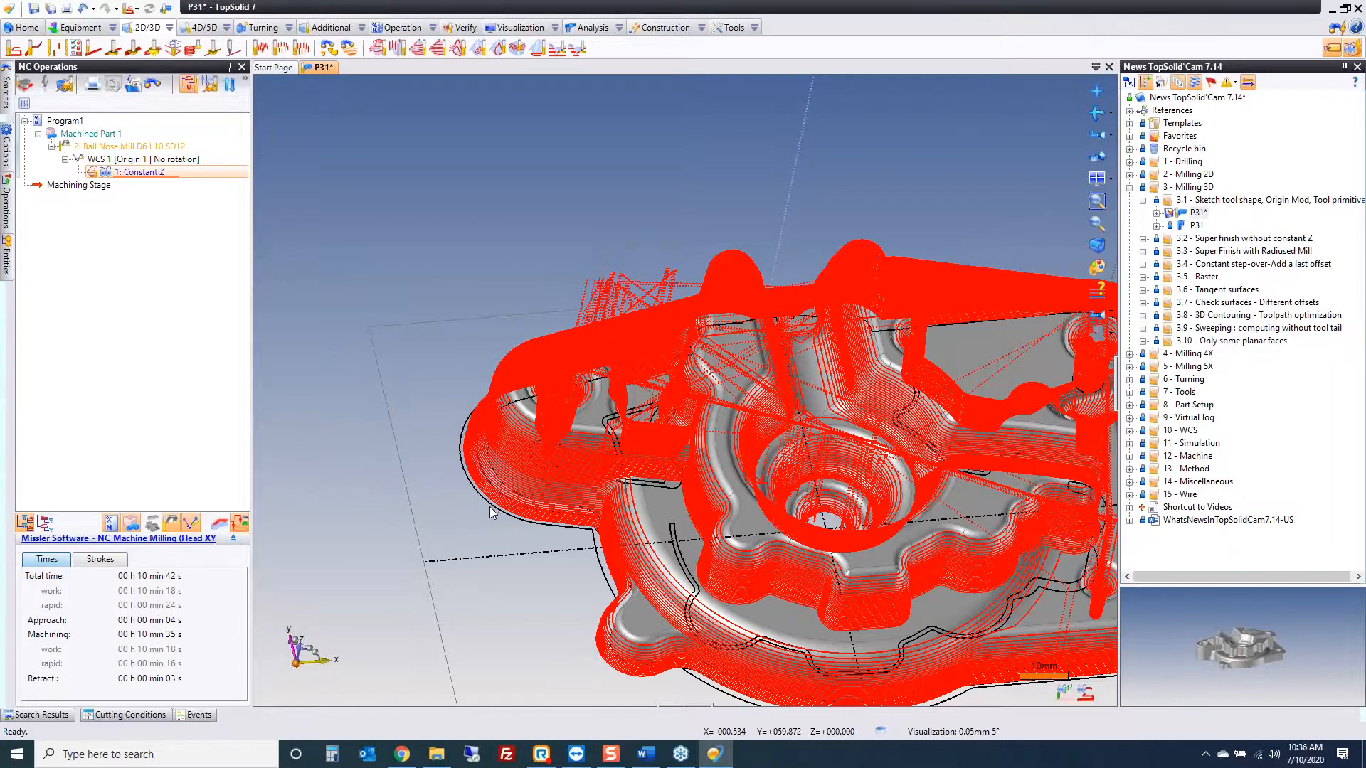
# Step: Hide Sketch 1, the rest material sketch around the part
pyautogui.click(490, 510)
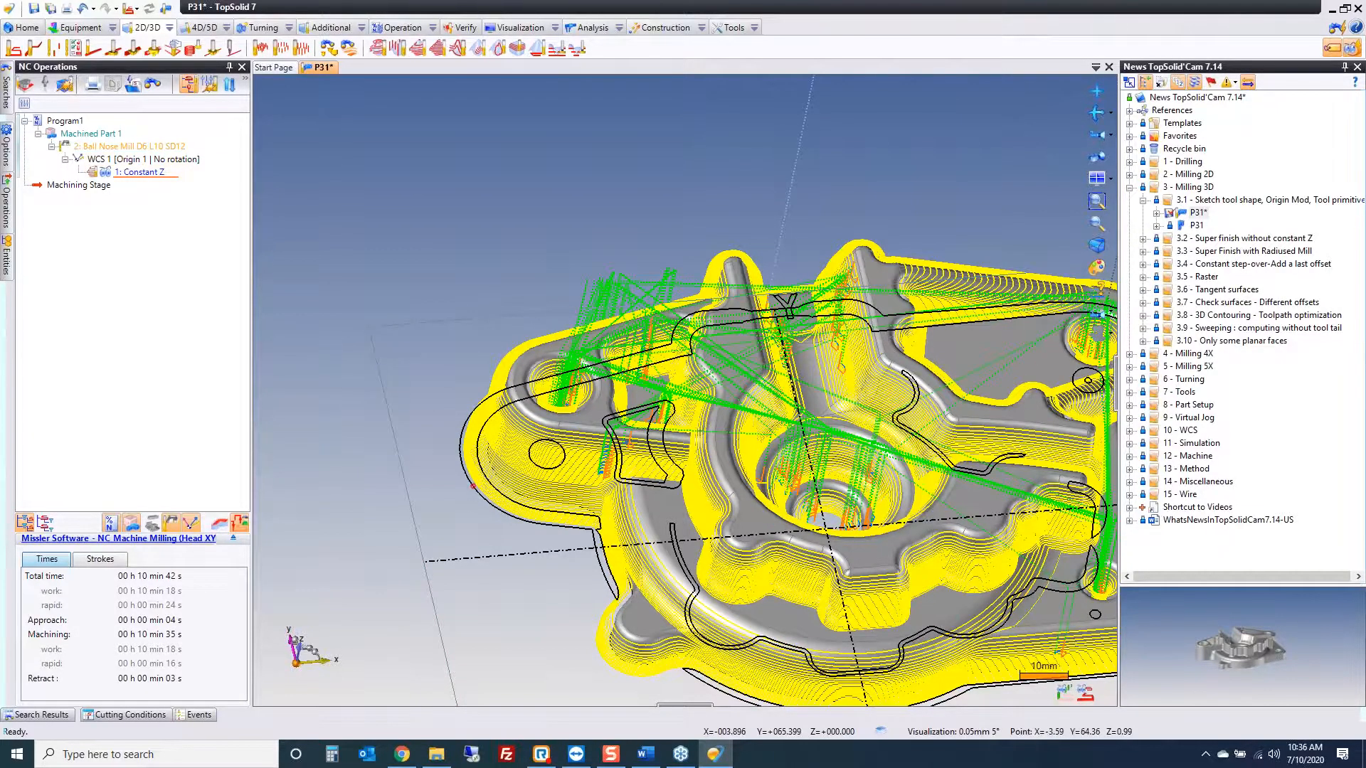
pyautogui.rightClick(466, 486)
pyautogui.moveTo(547, 709)
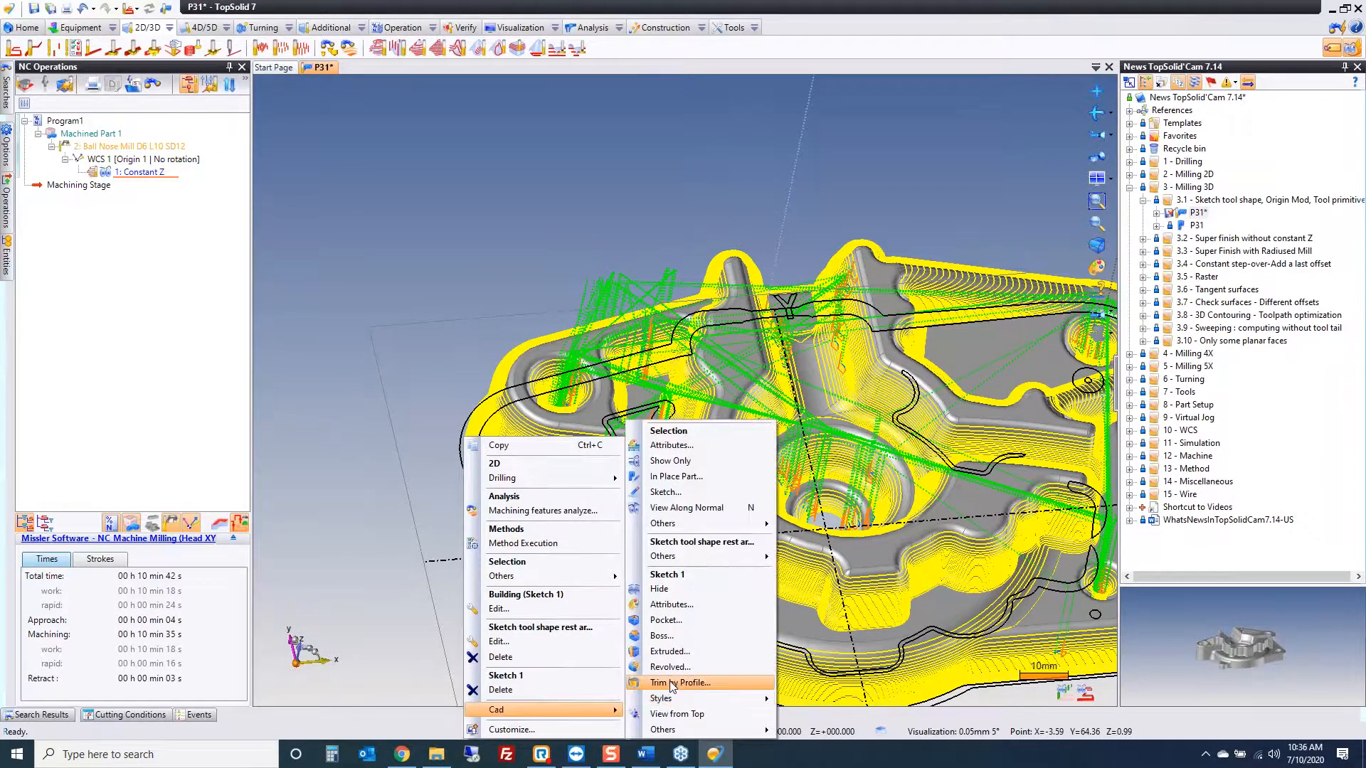
pyautogui.click(675, 589)
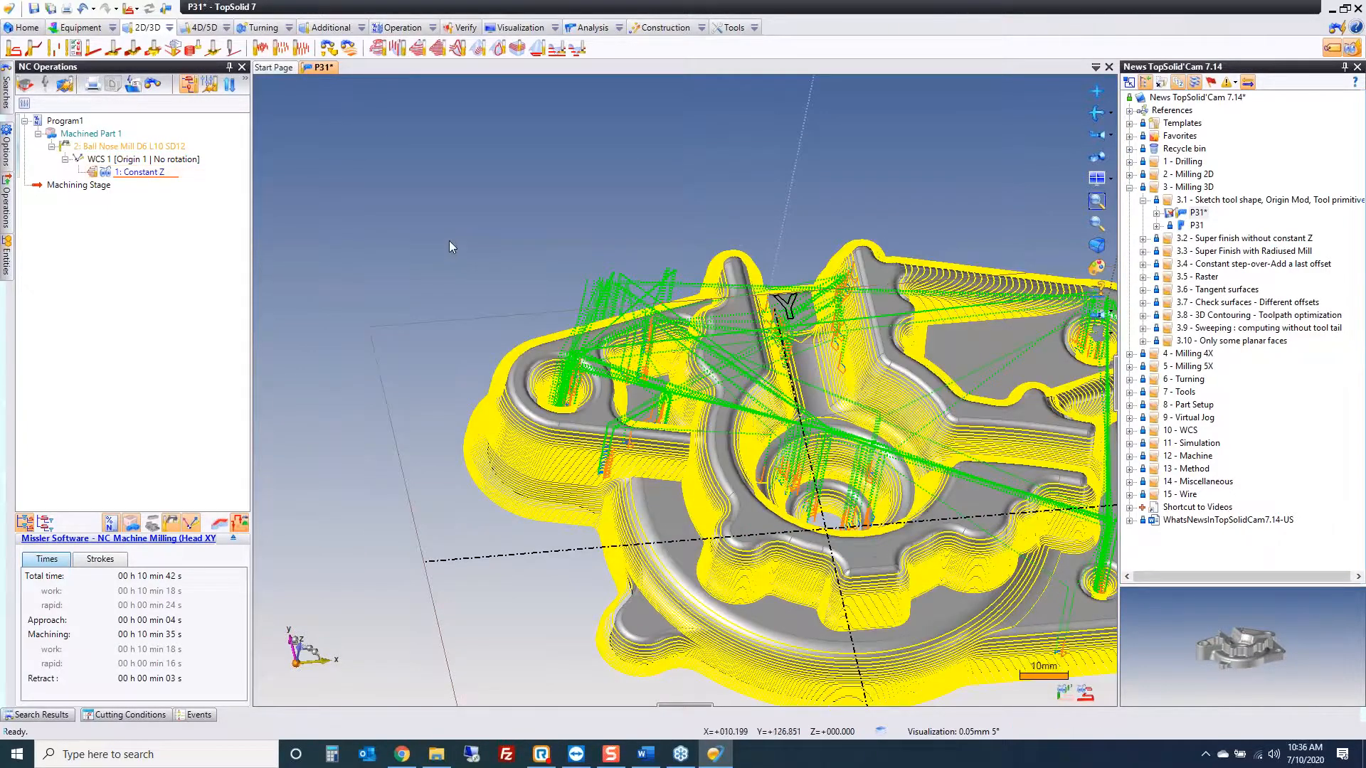
# Step: Create a tool shape rest material sketch on the part's shape with values taken from operation 1 - Constant Z, and finish the sketch
pyautogui.click(328, 29)
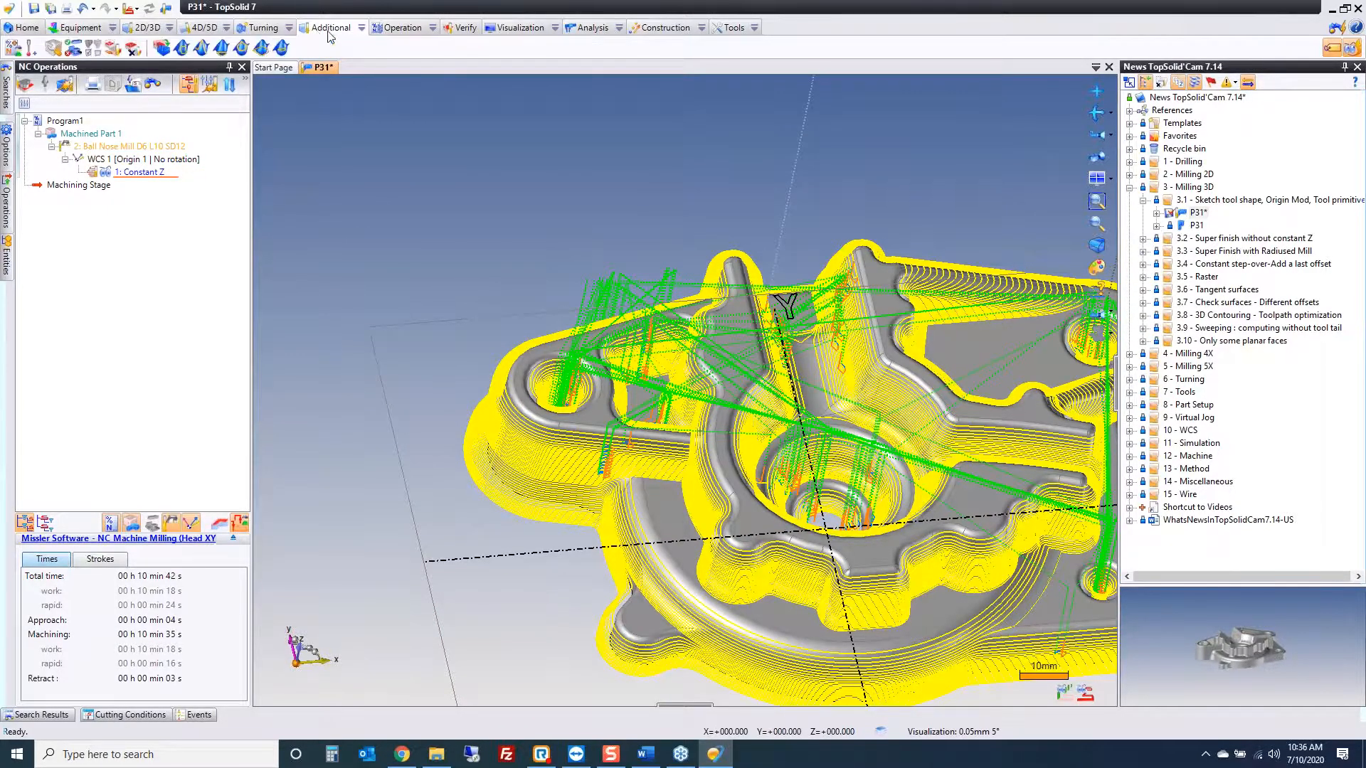
pyautogui.click(281, 48)
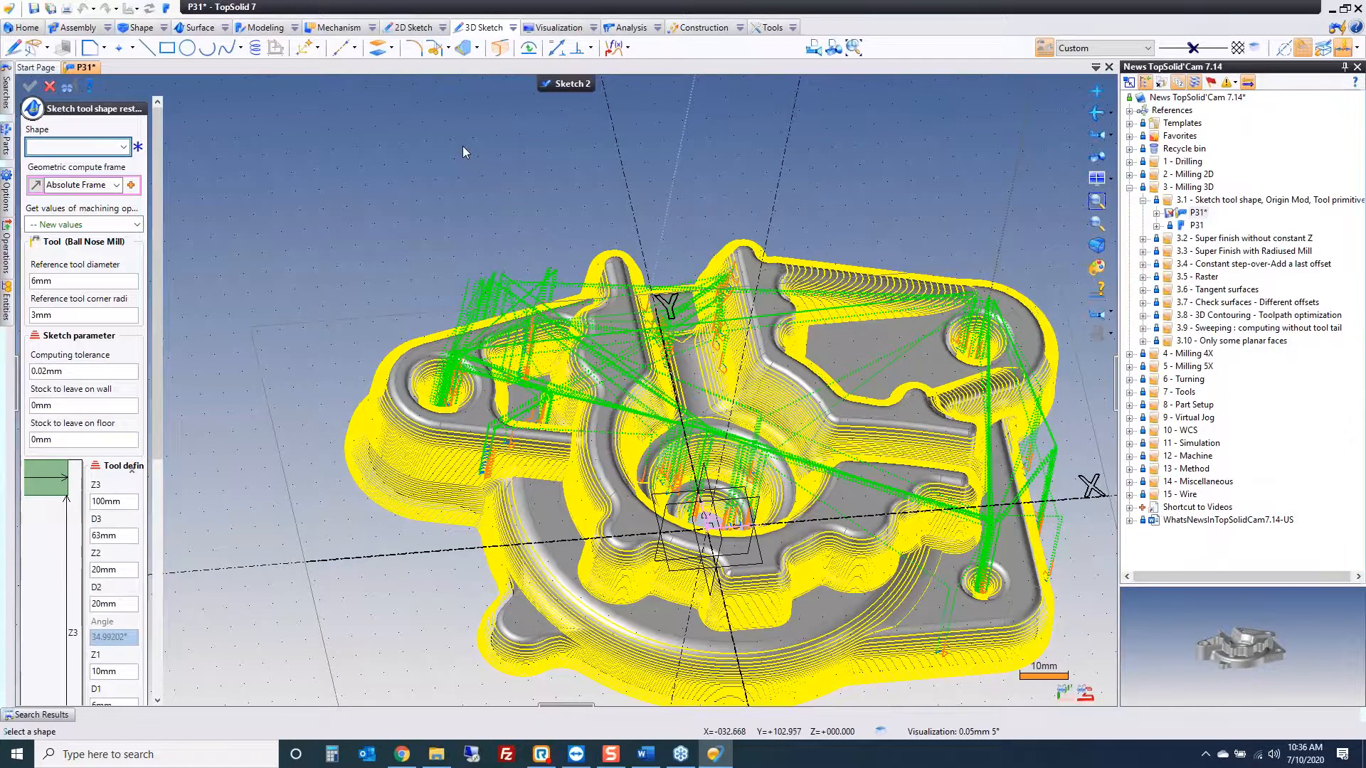
pyautogui.moveTo(150, 239); pyautogui.dragTo(363, 224)
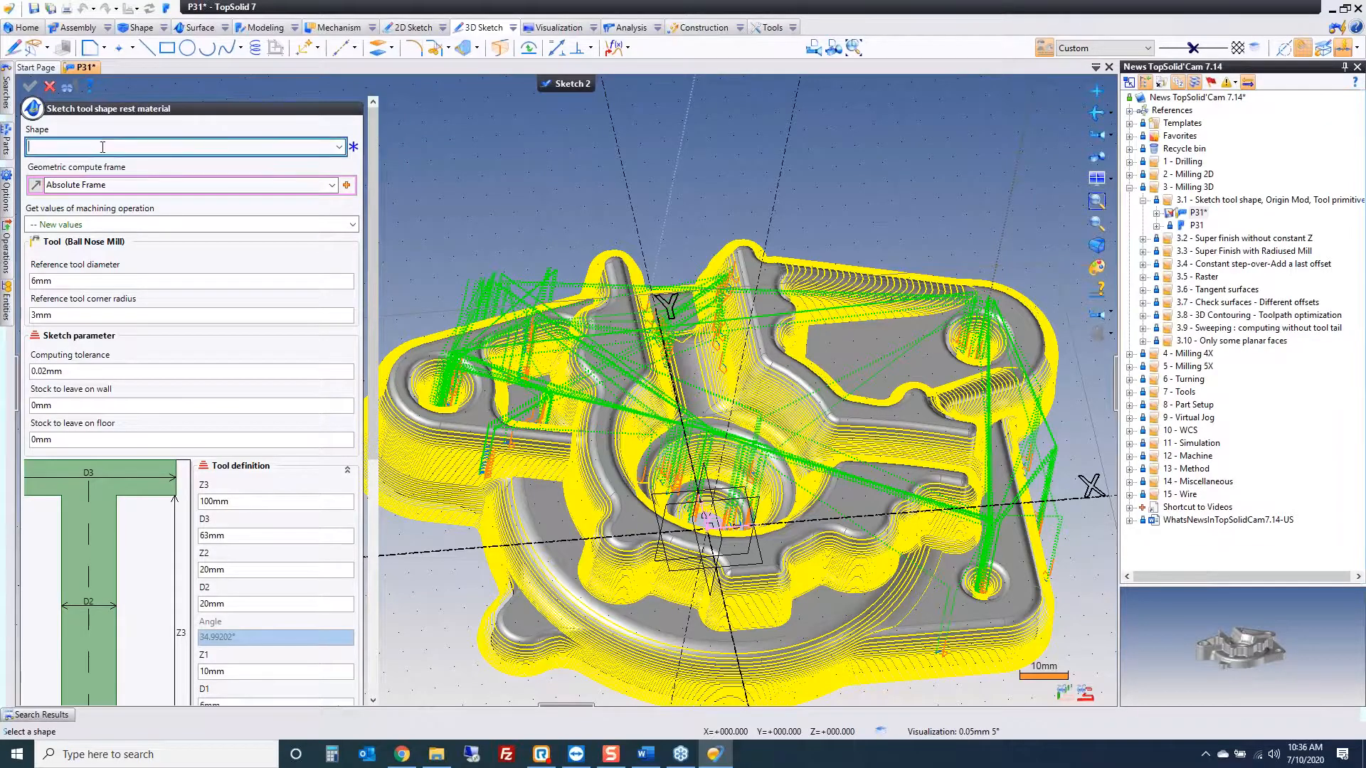
pyautogui.click(588, 375)
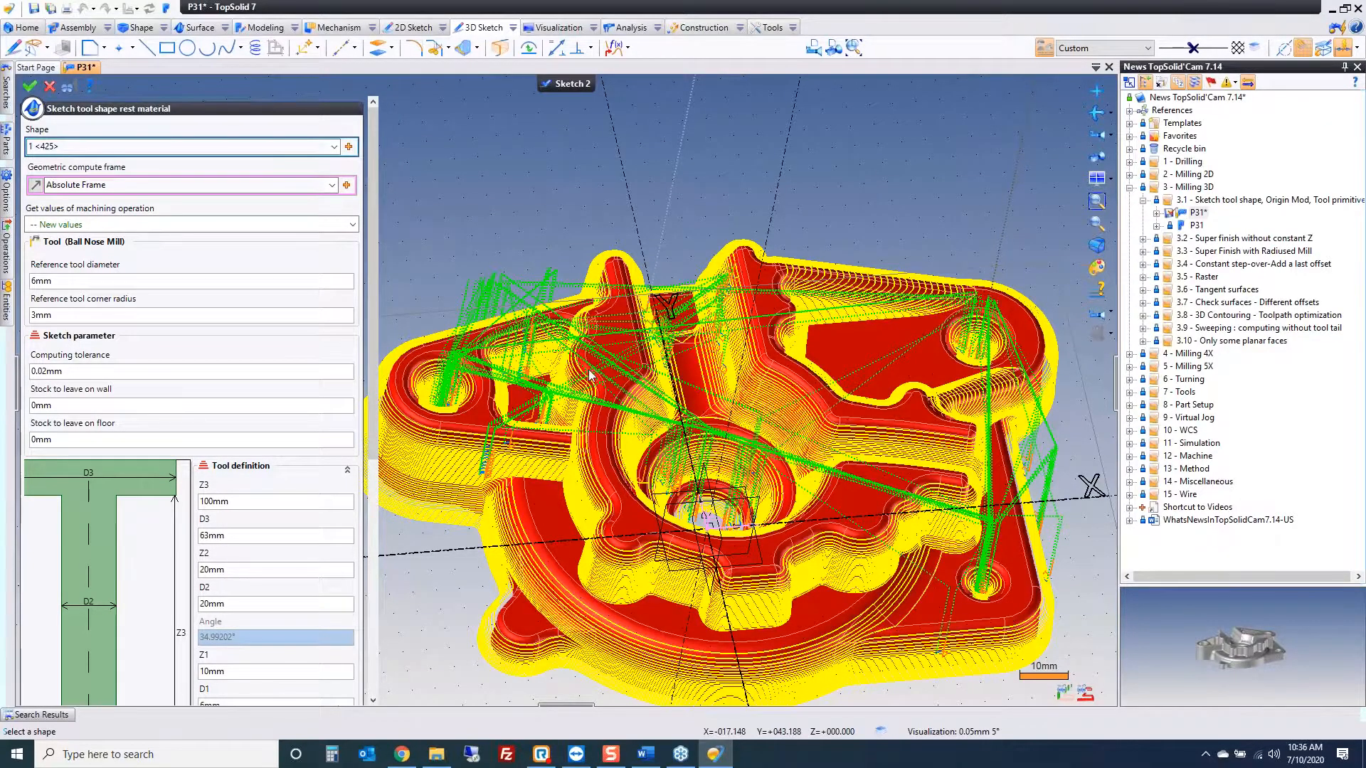
pyautogui.click(342, 224)
pyautogui.click(335, 251)
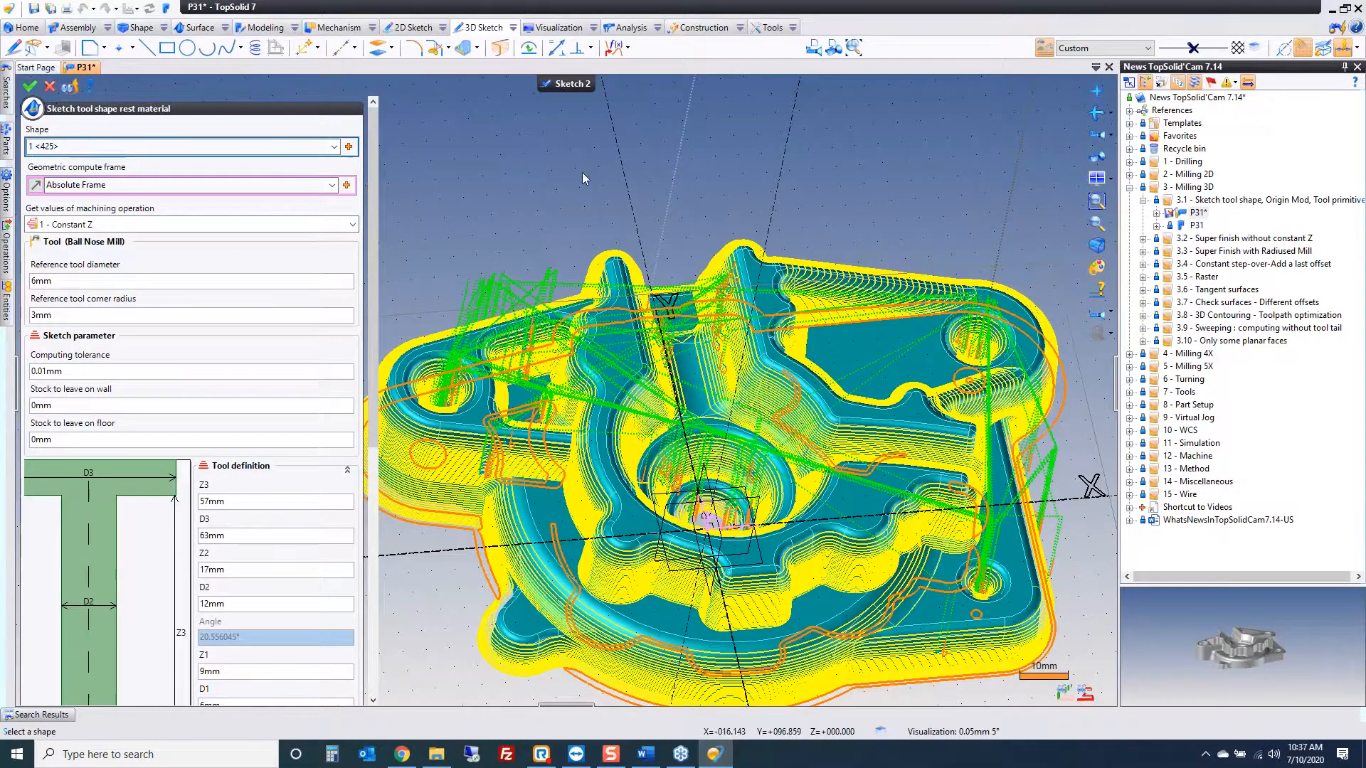
pyautogui.click(29, 86)
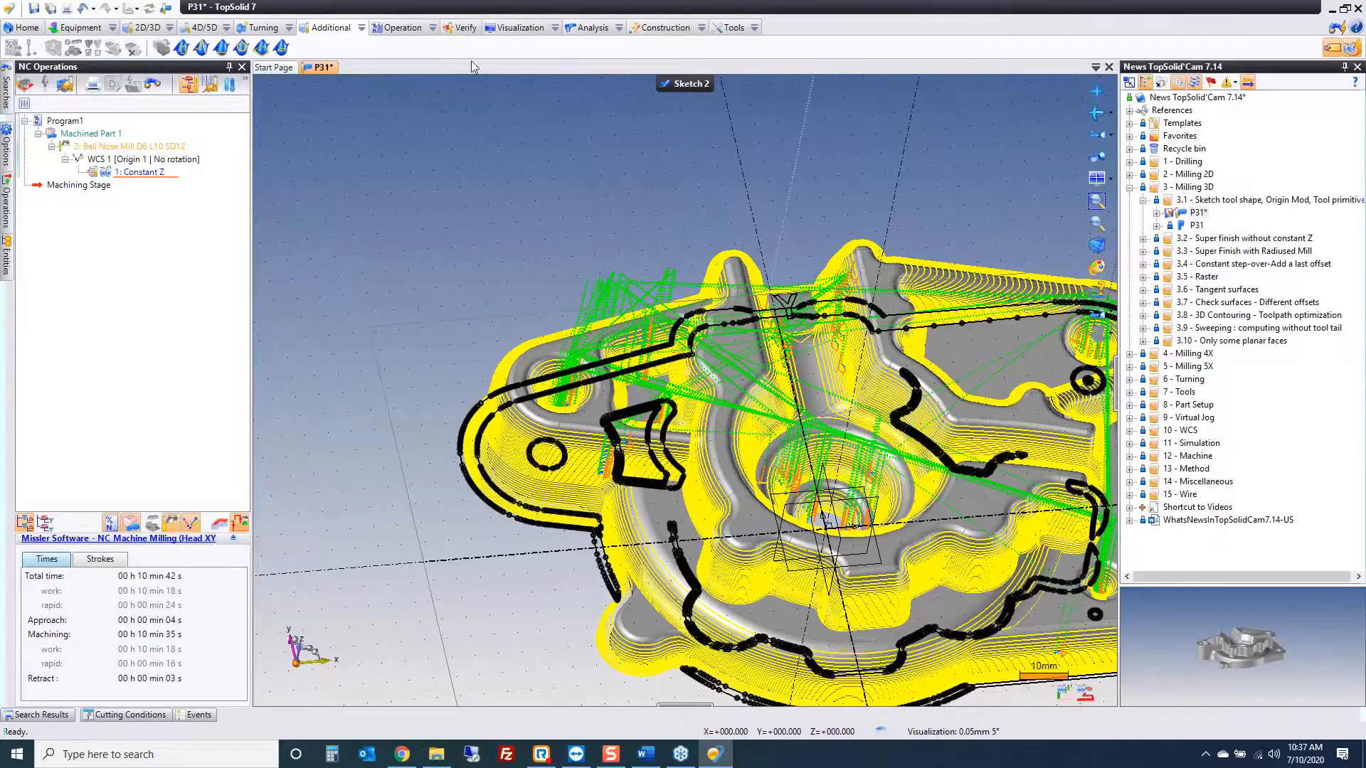
pyautogui.click(680, 80)
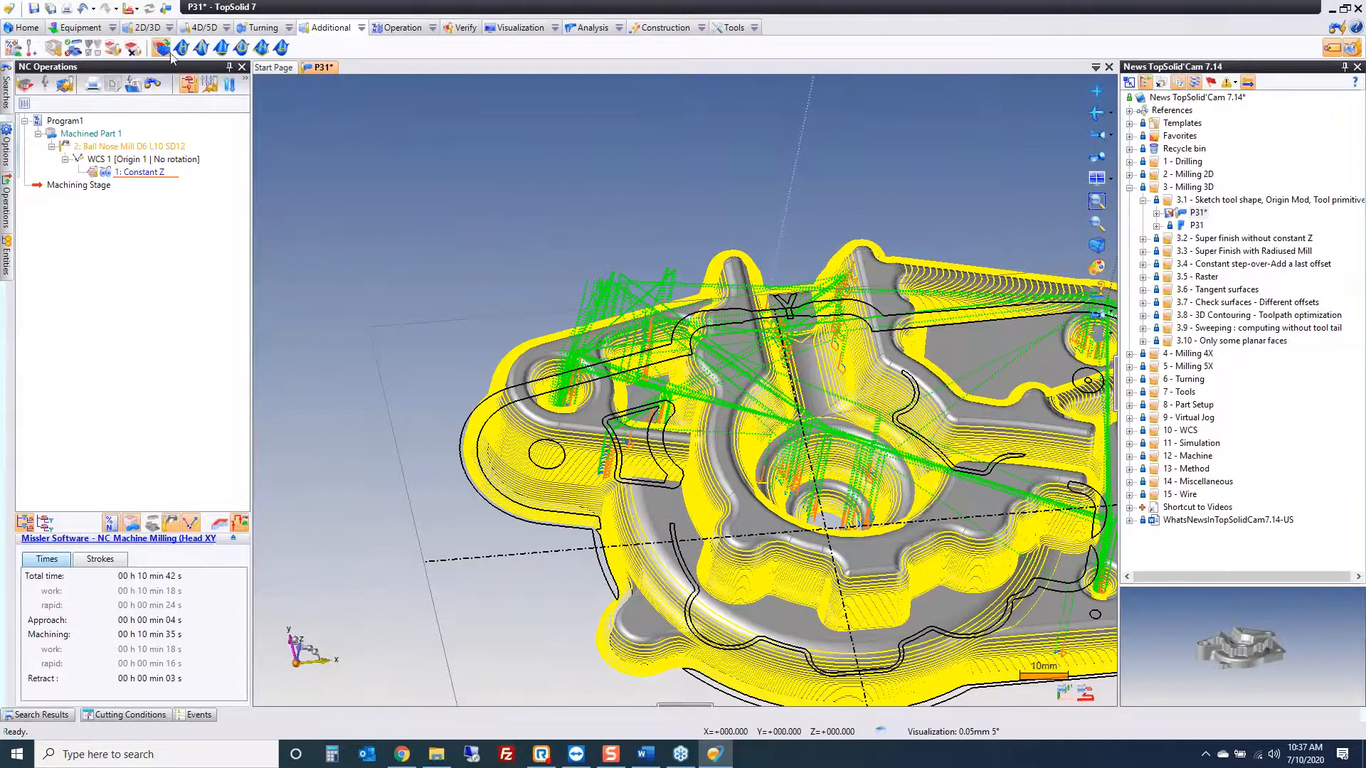
# Step: Close P31 without saving and open the Fish machining document from the 3.2 - Super finish without constant Z folder
pyautogui.middleClick(315, 70)
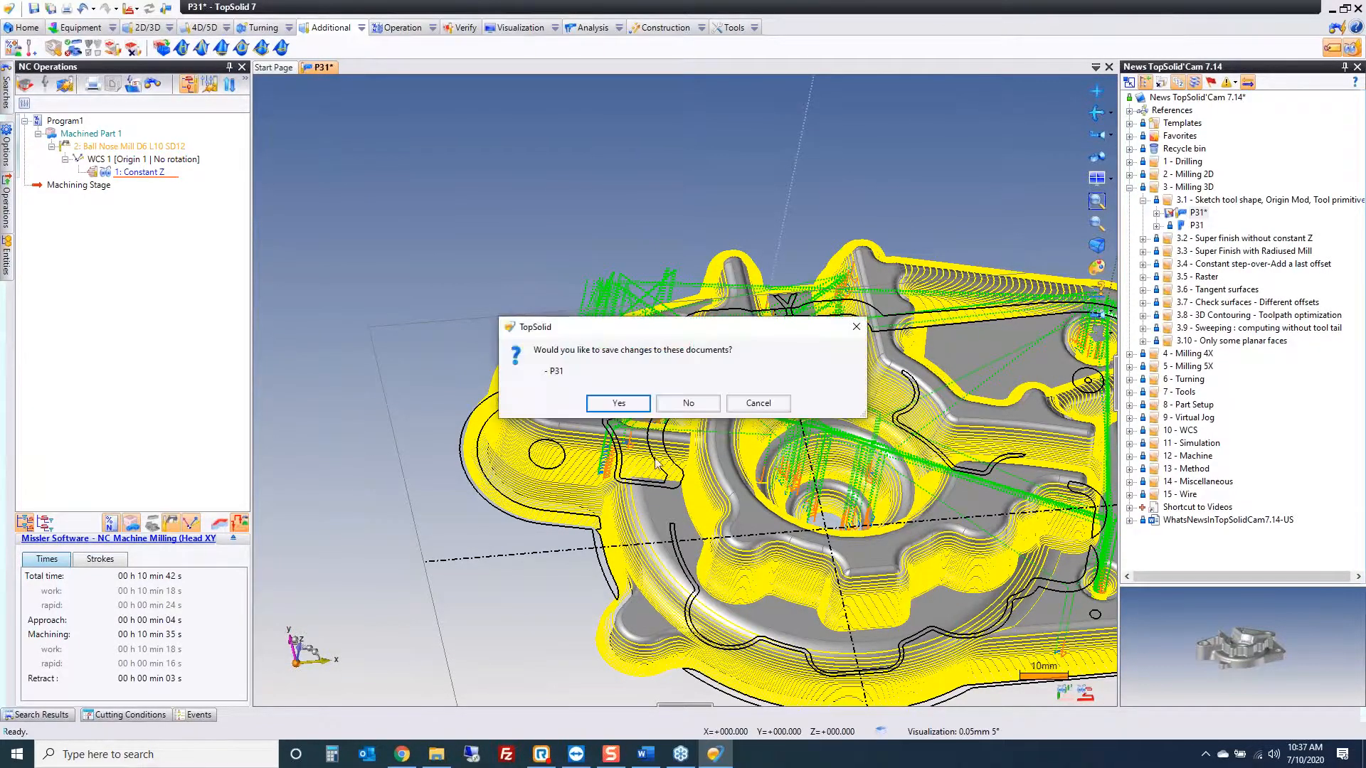
pyautogui.click(690, 403)
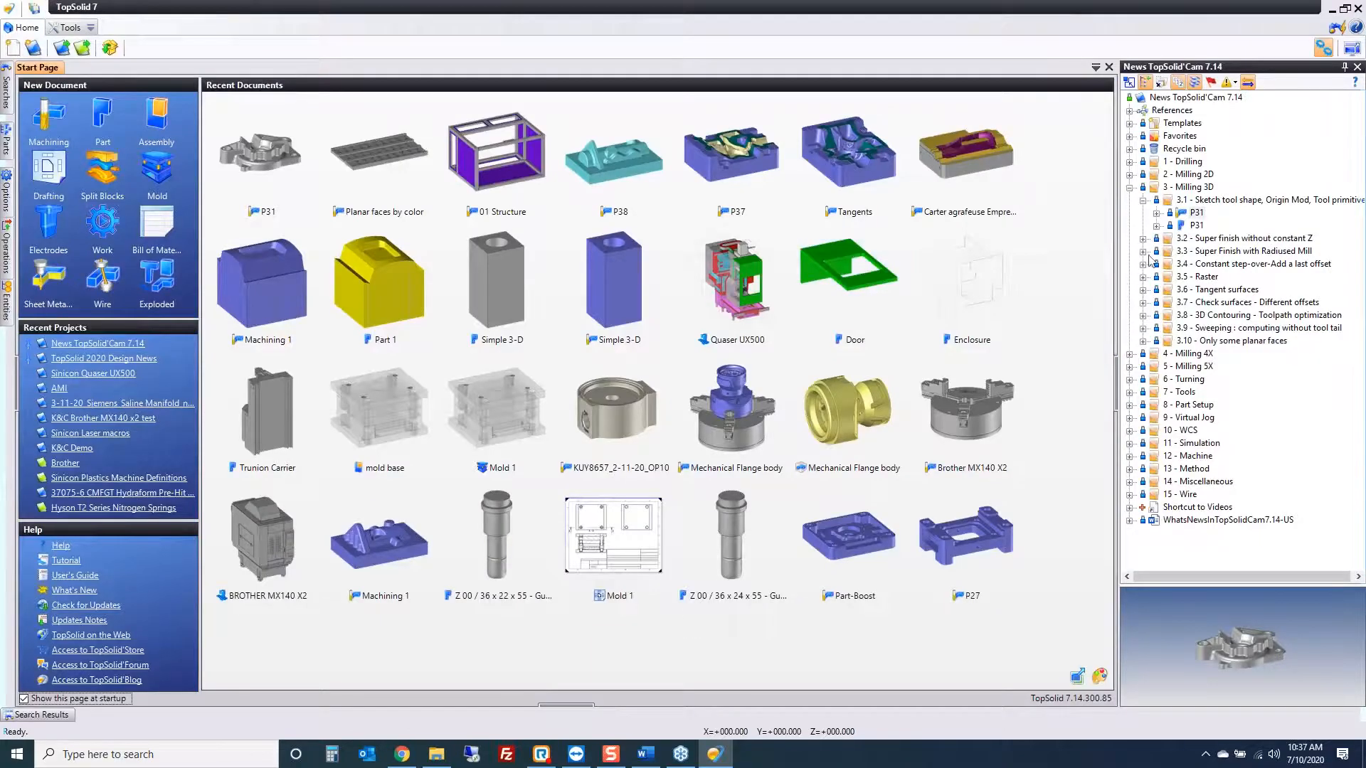
pyautogui.click(1143, 199)
pyautogui.click(1143, 213)
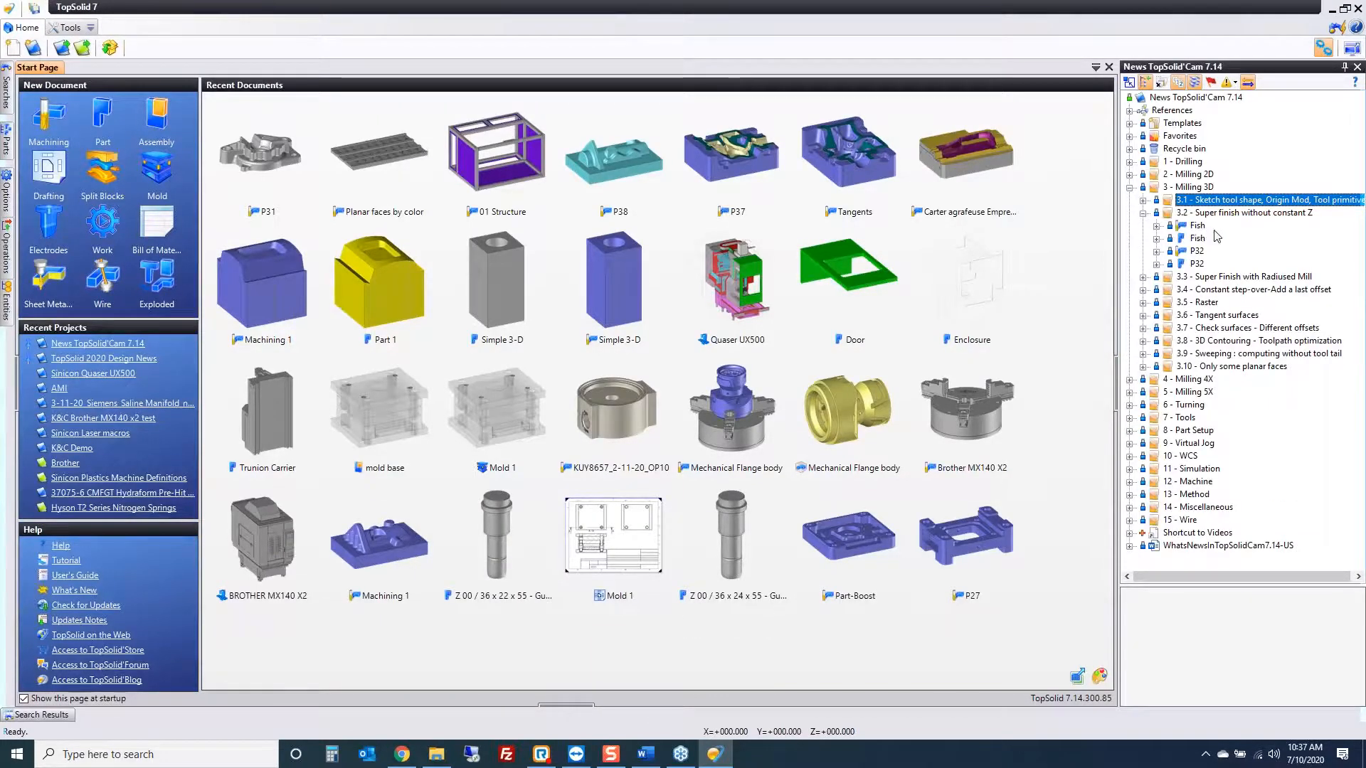
pyautogui.doubleClick(1198, 227)
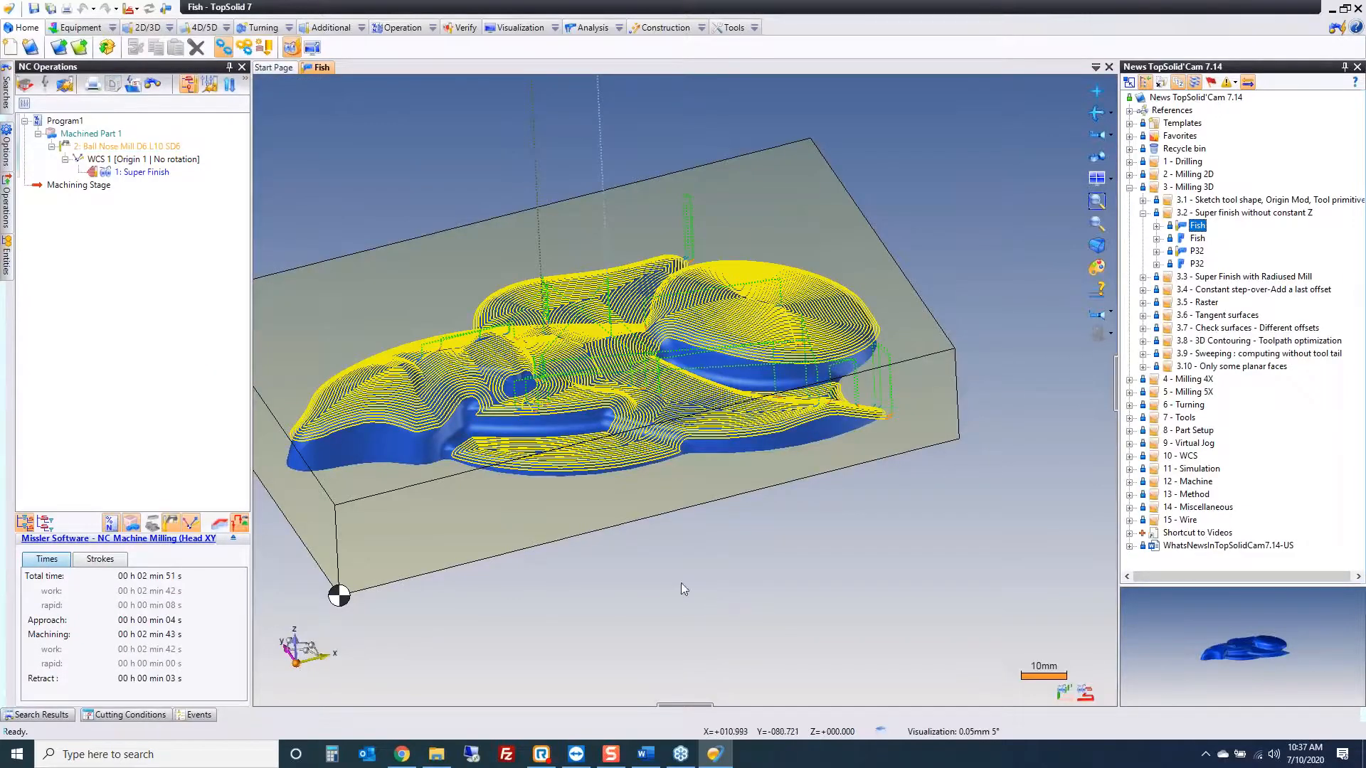
# Step: Review the super finishing type options and main parameters of the Super Finish operation on Fish, and cancel the edit
pyautogui.moveTo(441, 167); pyautogui.dragTo(334, 203, button='middle')
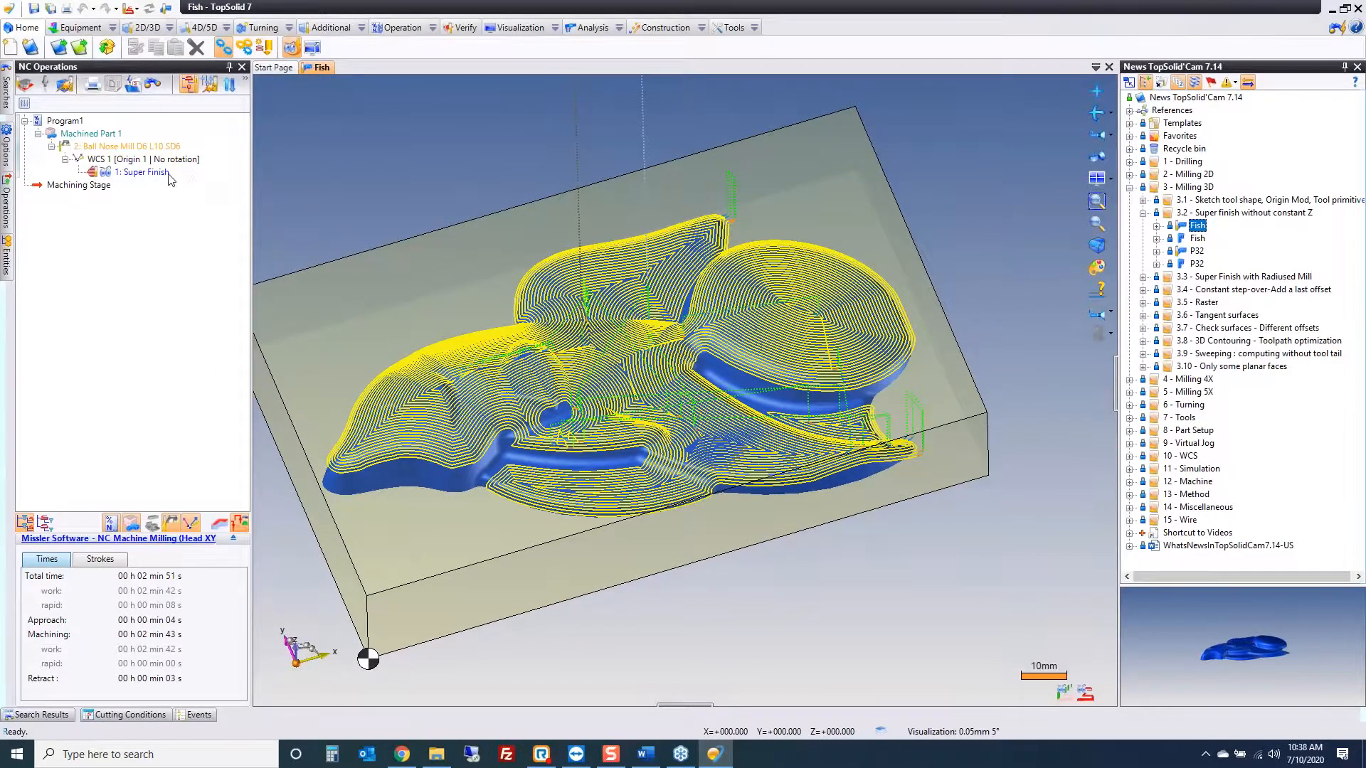
pyautogui.doubleClick(142, 171)
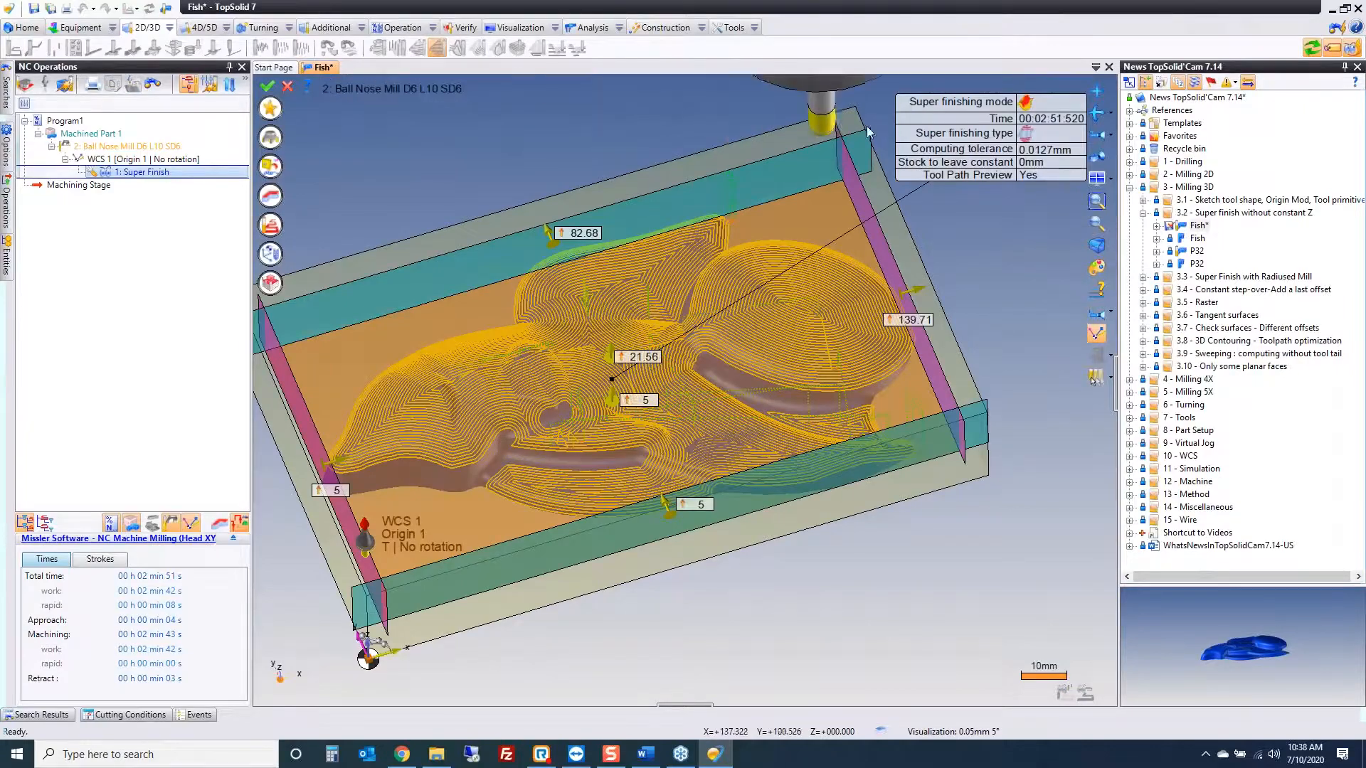
pyautogui.click(1029, 137)
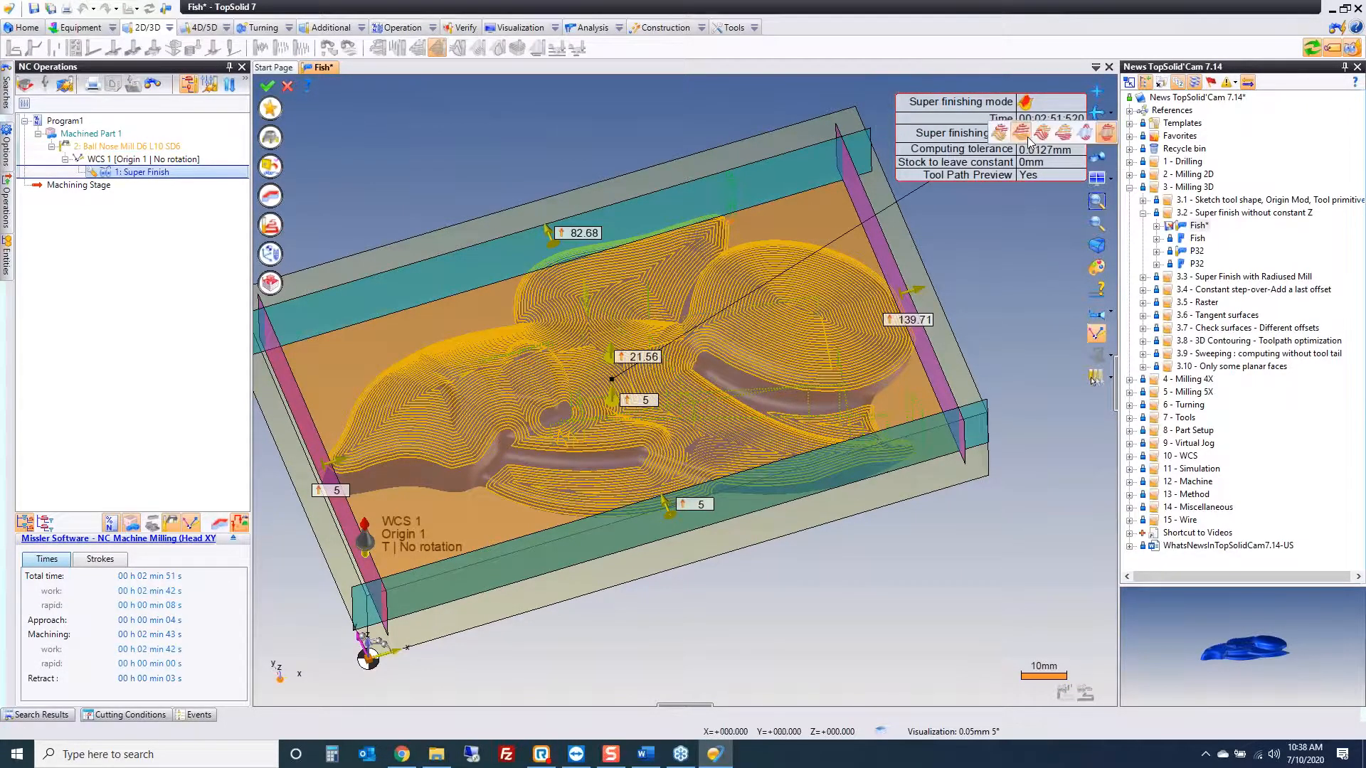
pyautogui.click(1107, 136)
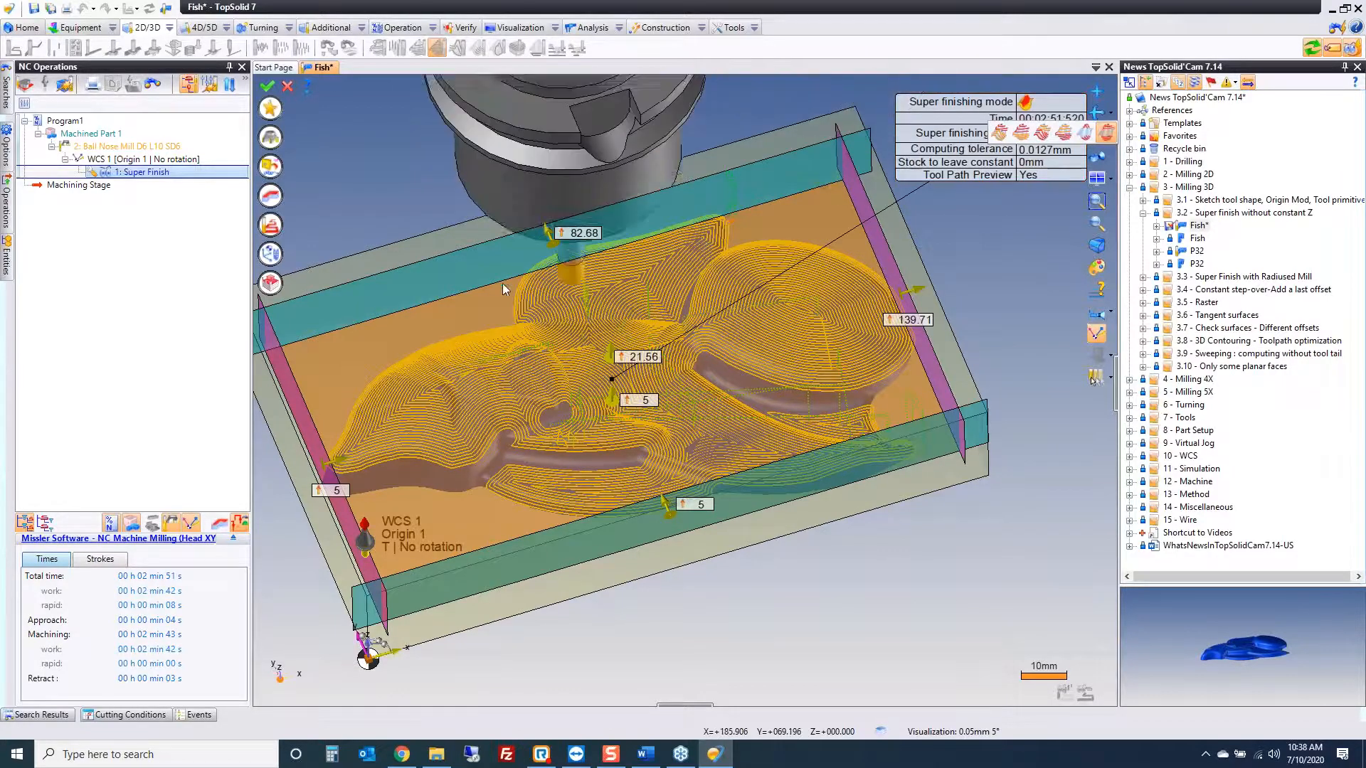
pyautogui.click(270, 226)
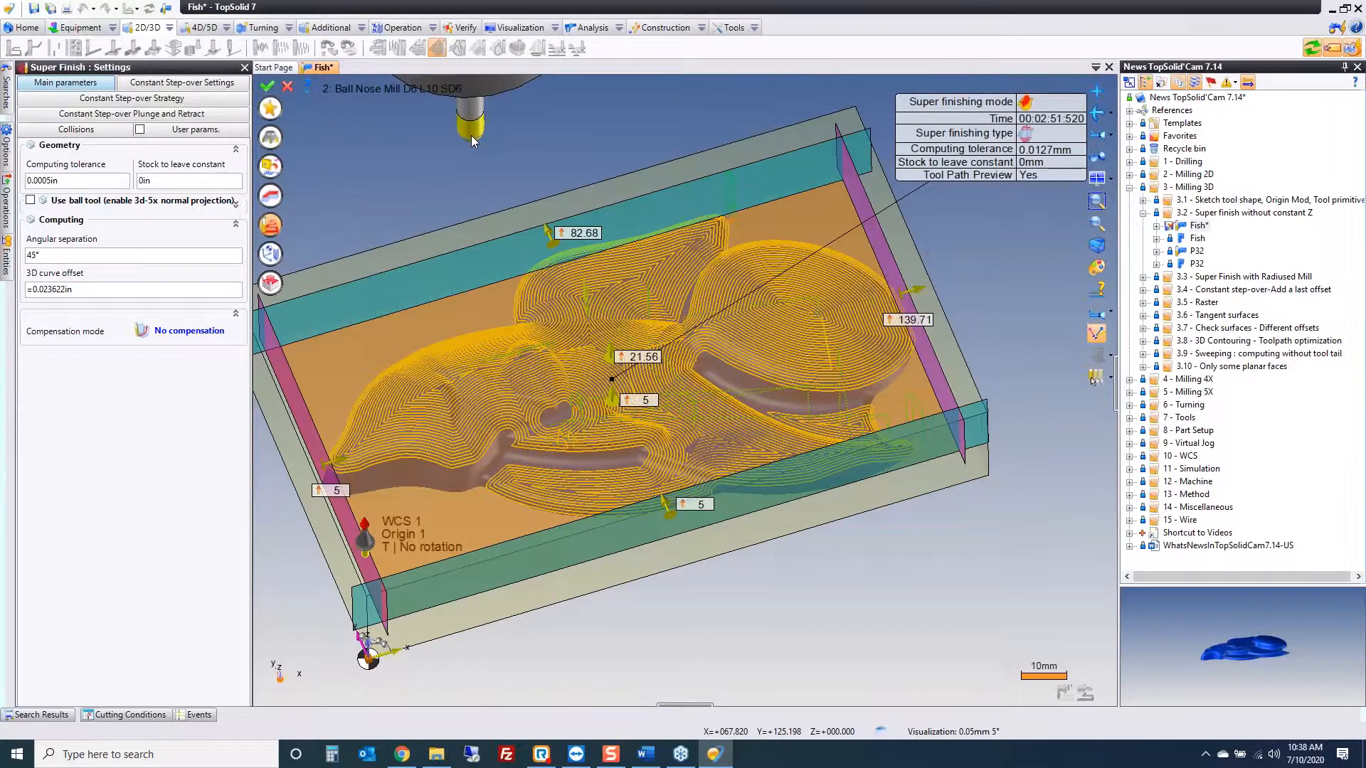
pyautogui.click(288, 86)
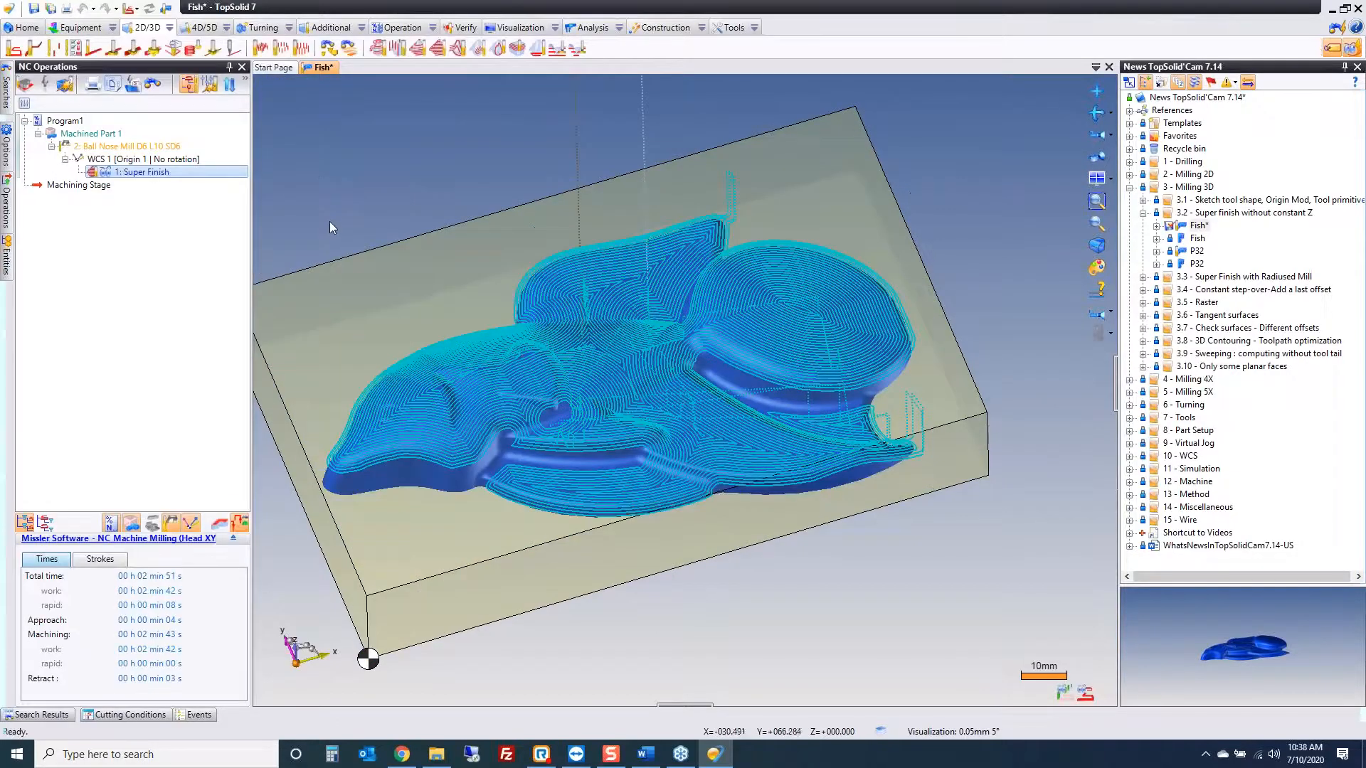
# Step: Open the P32 machining document and inspect its Super Finish operation's finishing type and main parameters, leaving the operation without changes
pyautogui.doubleClick(1197, 250)
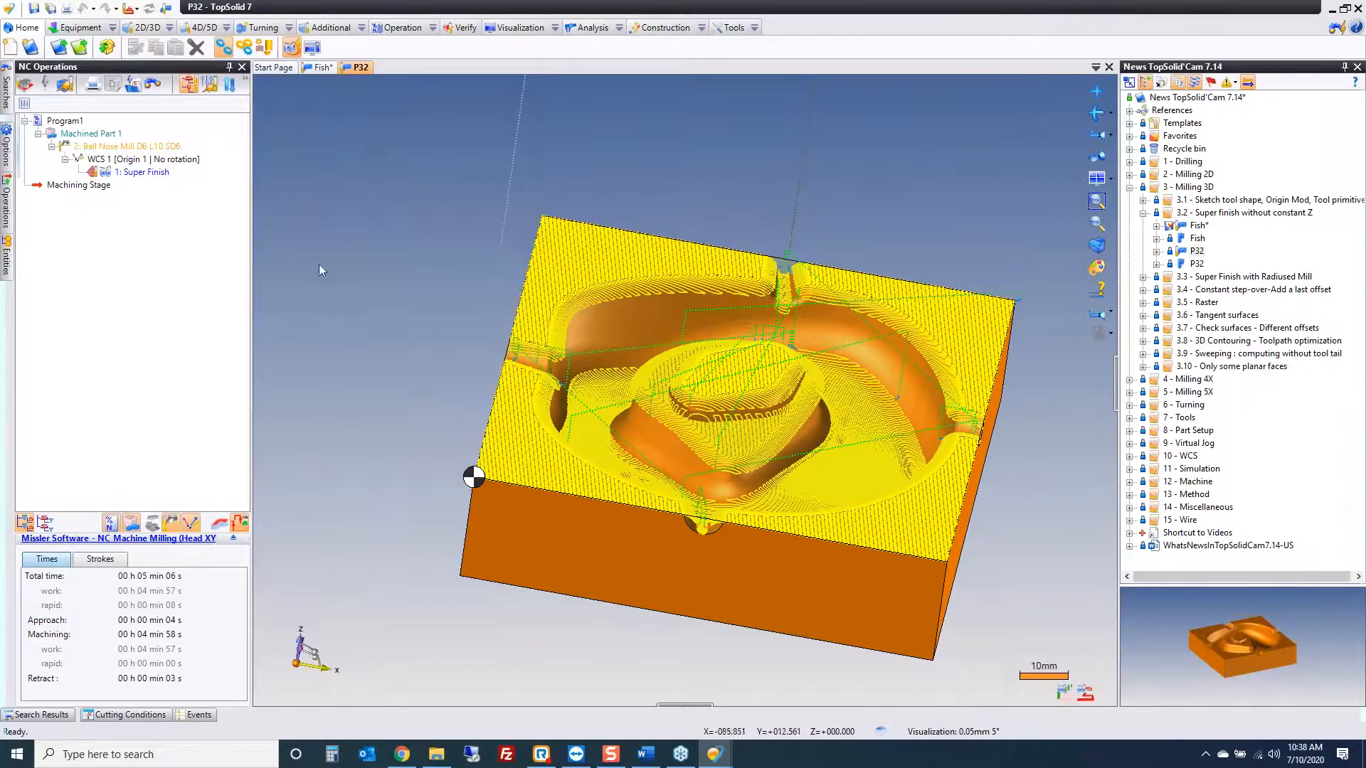
pyautogui.doubleClick(142, 172)
pyautogui.moveTo(396, 315); pyautogui.dragTo(866, 173, button='middle')
pyautogui.scroll(2, 327, 246)
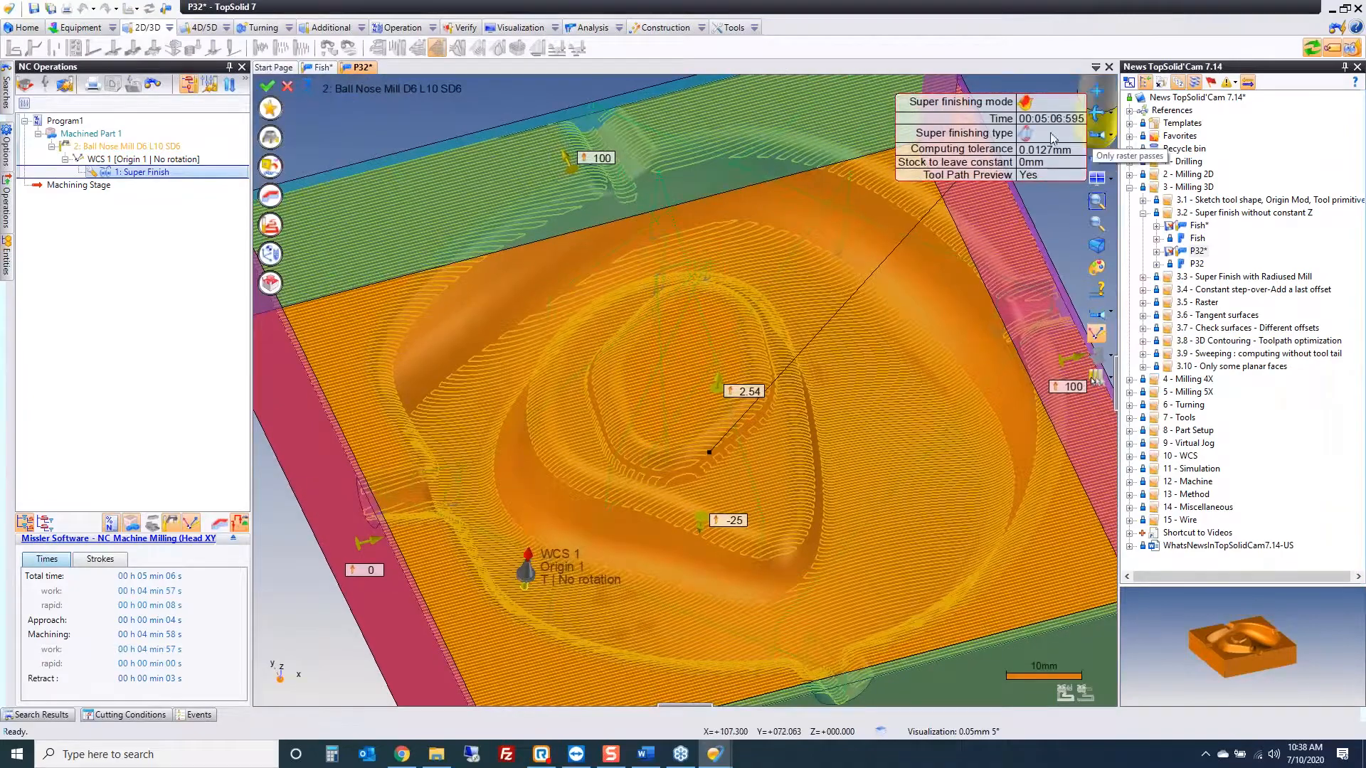
pyautogui.click(1025, 135)
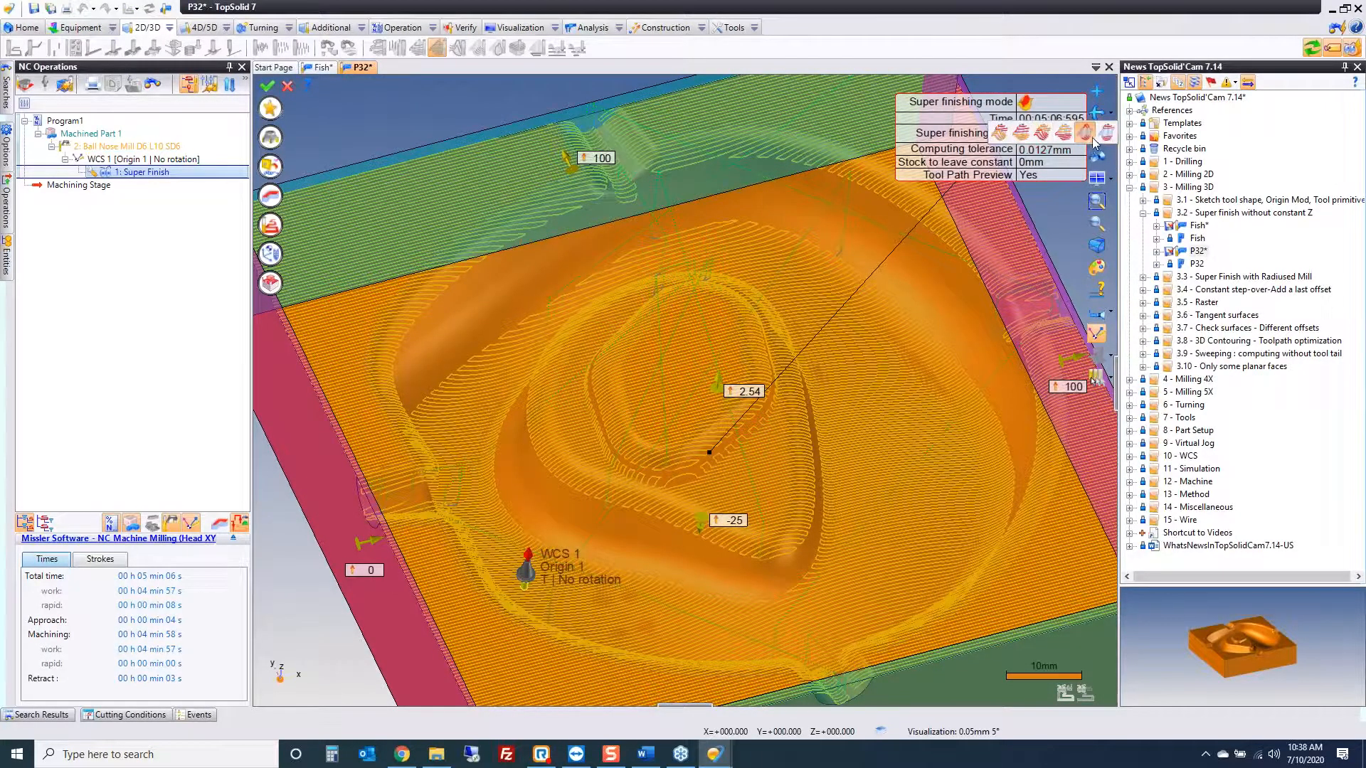
pyautogui.click(270, 224)
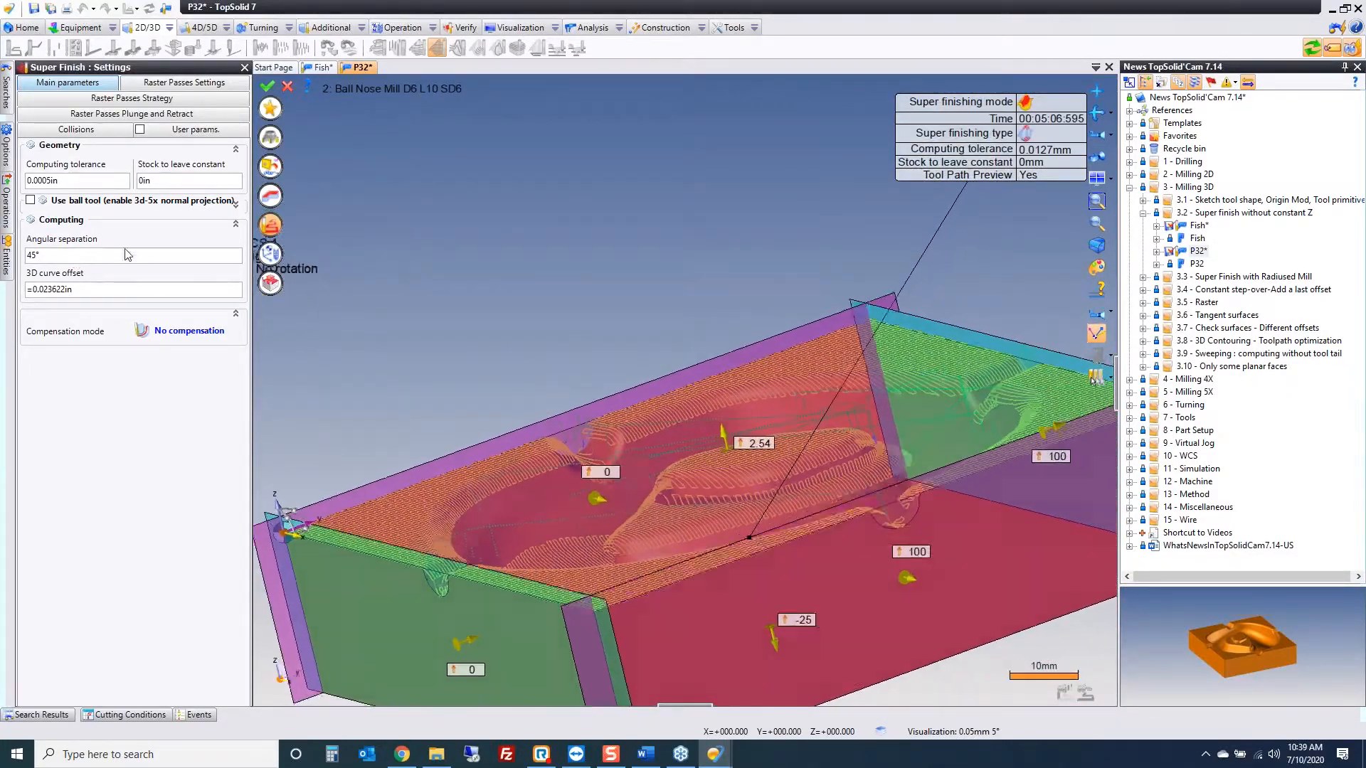
pyautogui.click(288, 86)
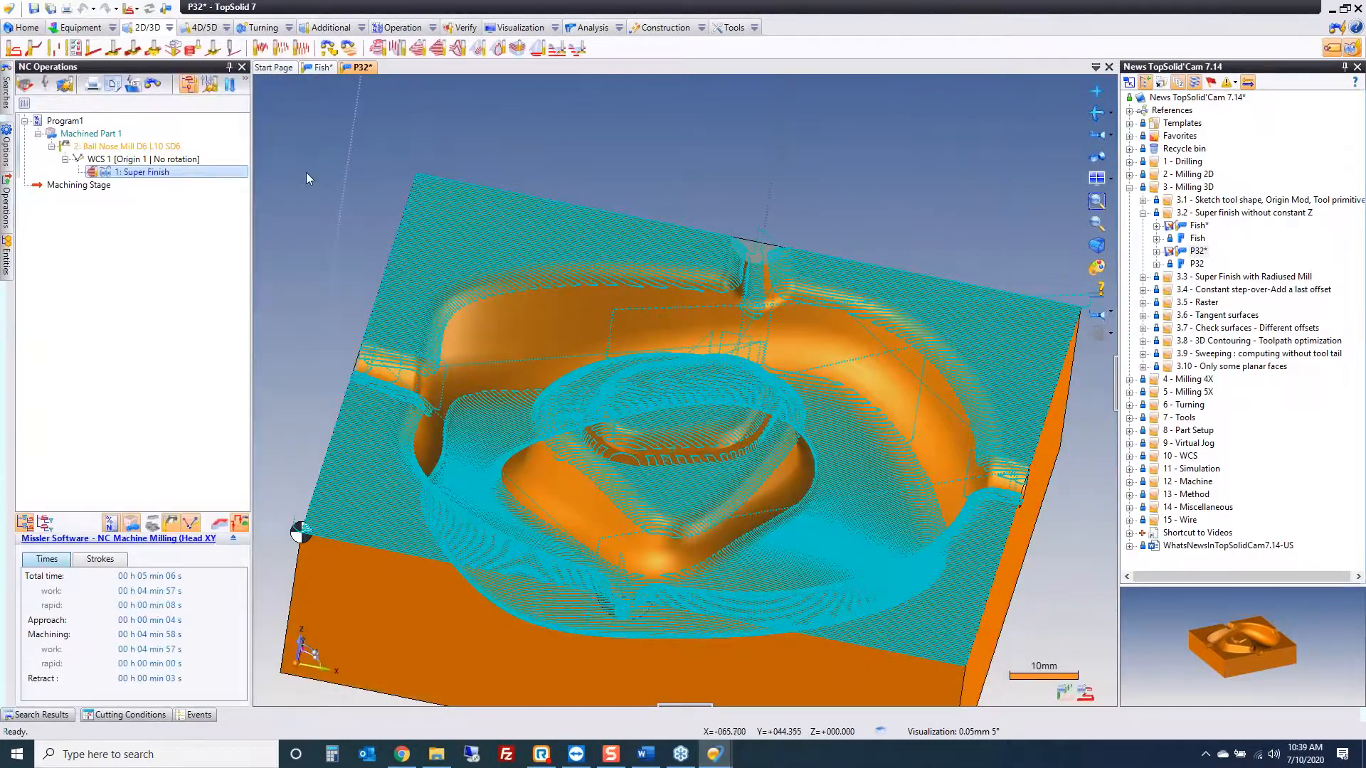
# Step: Close the P32 and Fish documents without saving changes
pyautogui.middleClick(366, 70)
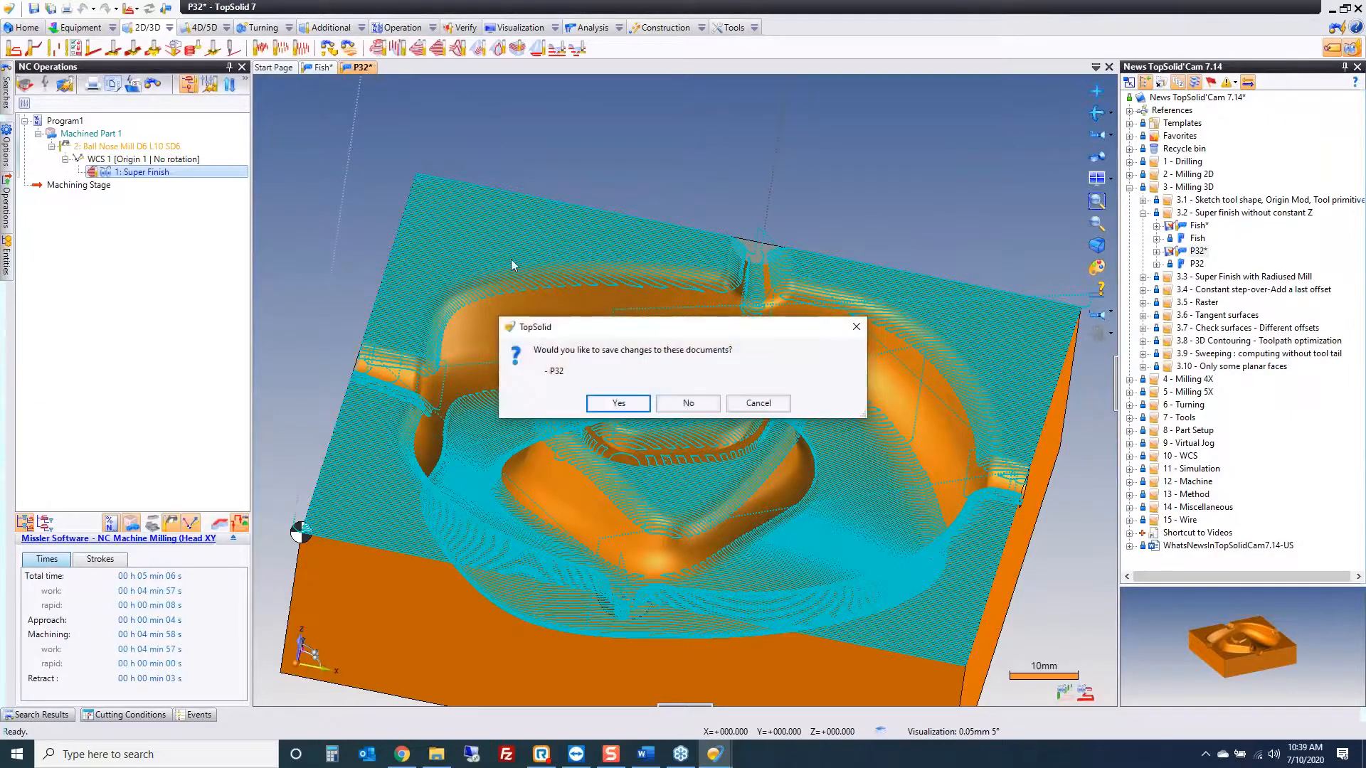
pyautogui.click(693, 401)
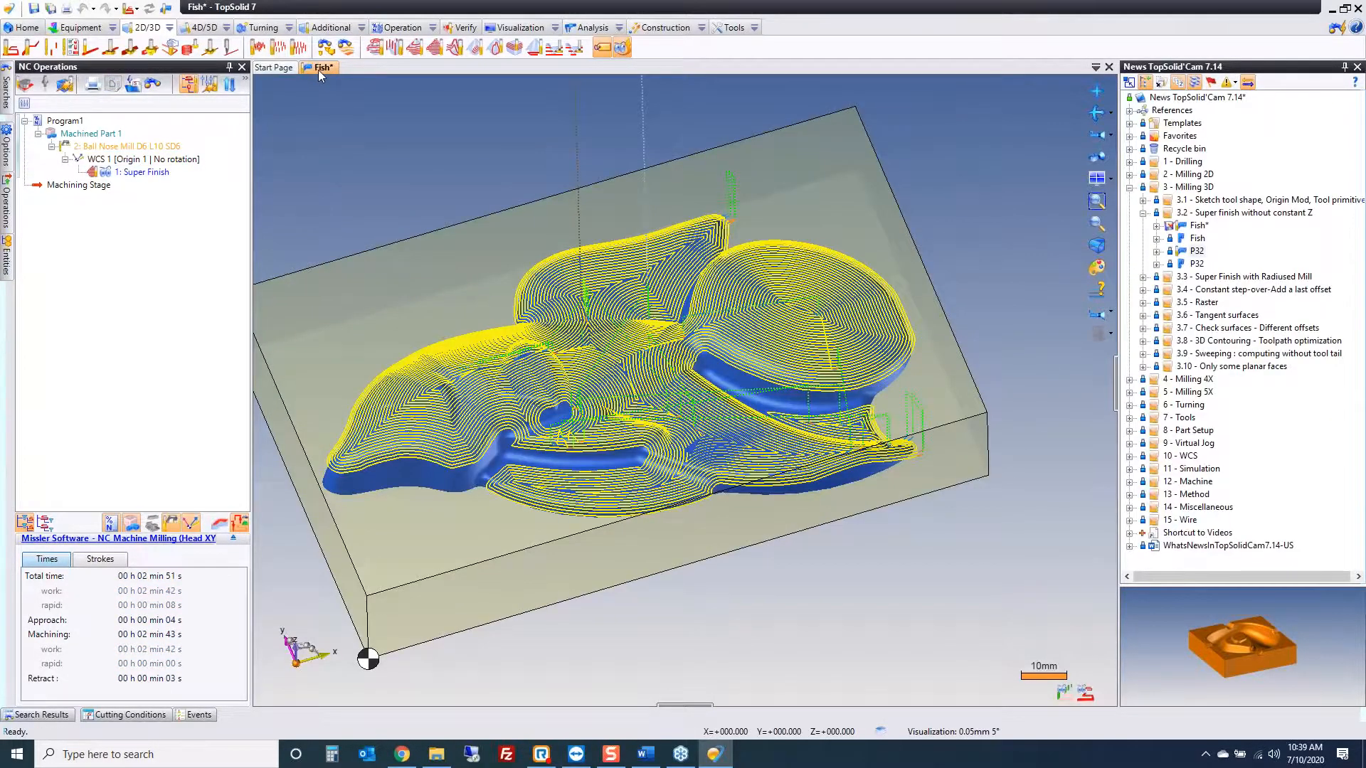
pyautogui.middleClick(318, 70)
pyautogui.click(699, 404)
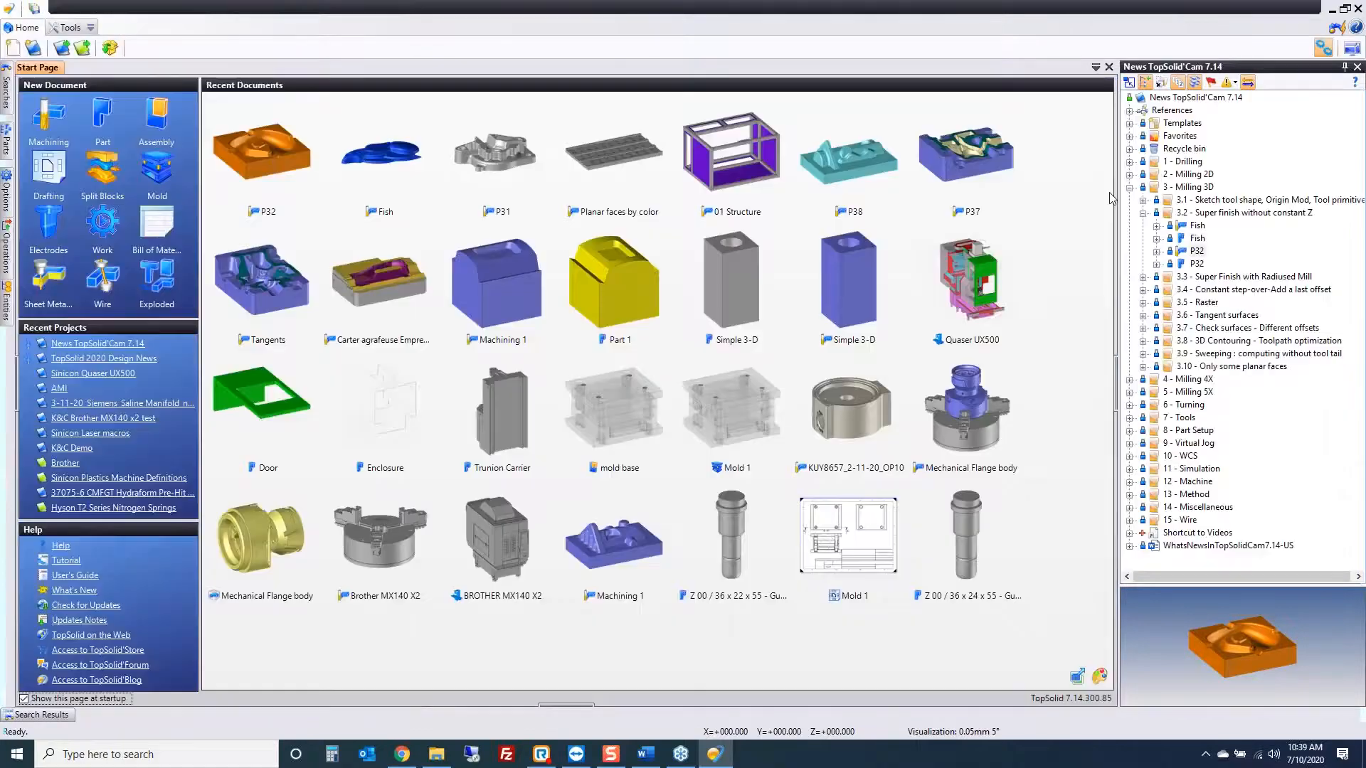
# Step: Open the P33 machining document from the 3.3 - Super Finish with Radiused Mill folder
pyautogui.click(1145, 213)
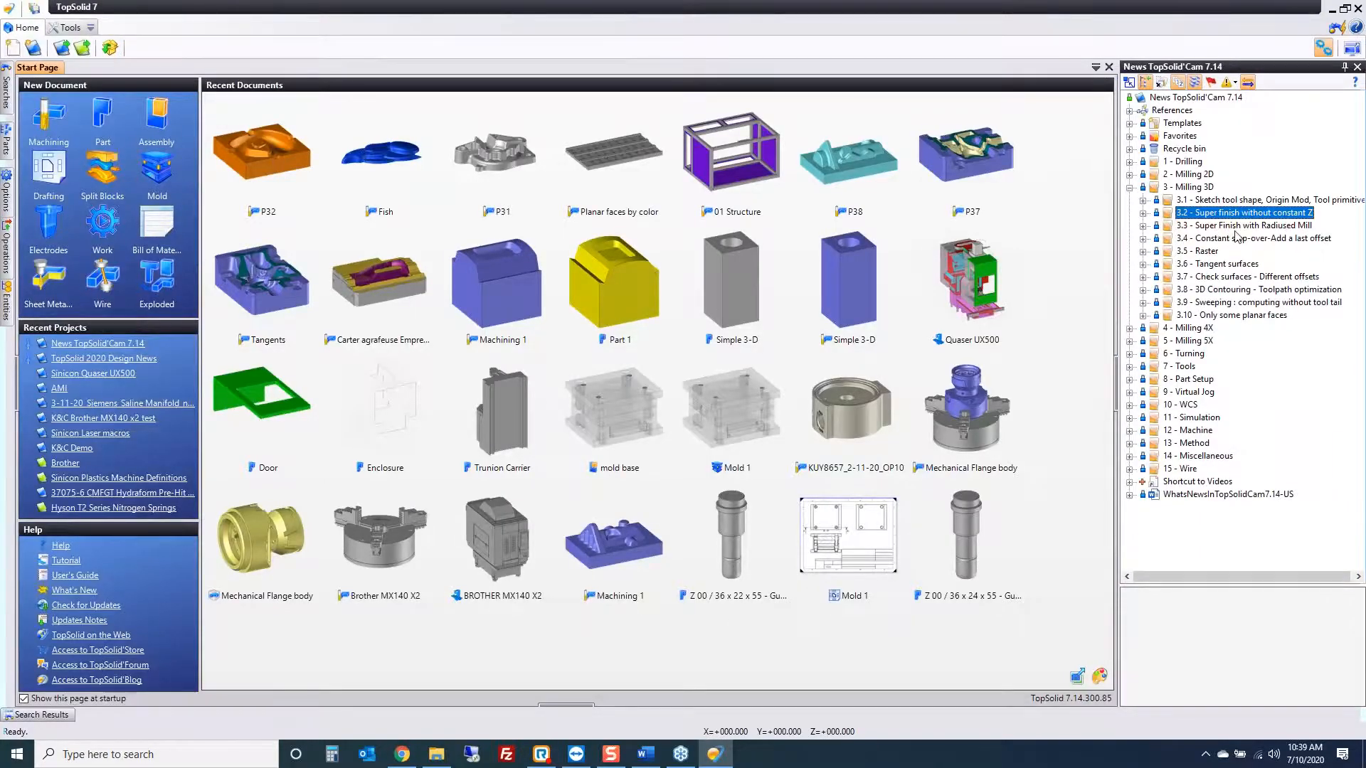
pyautogui.click(1236, 227)
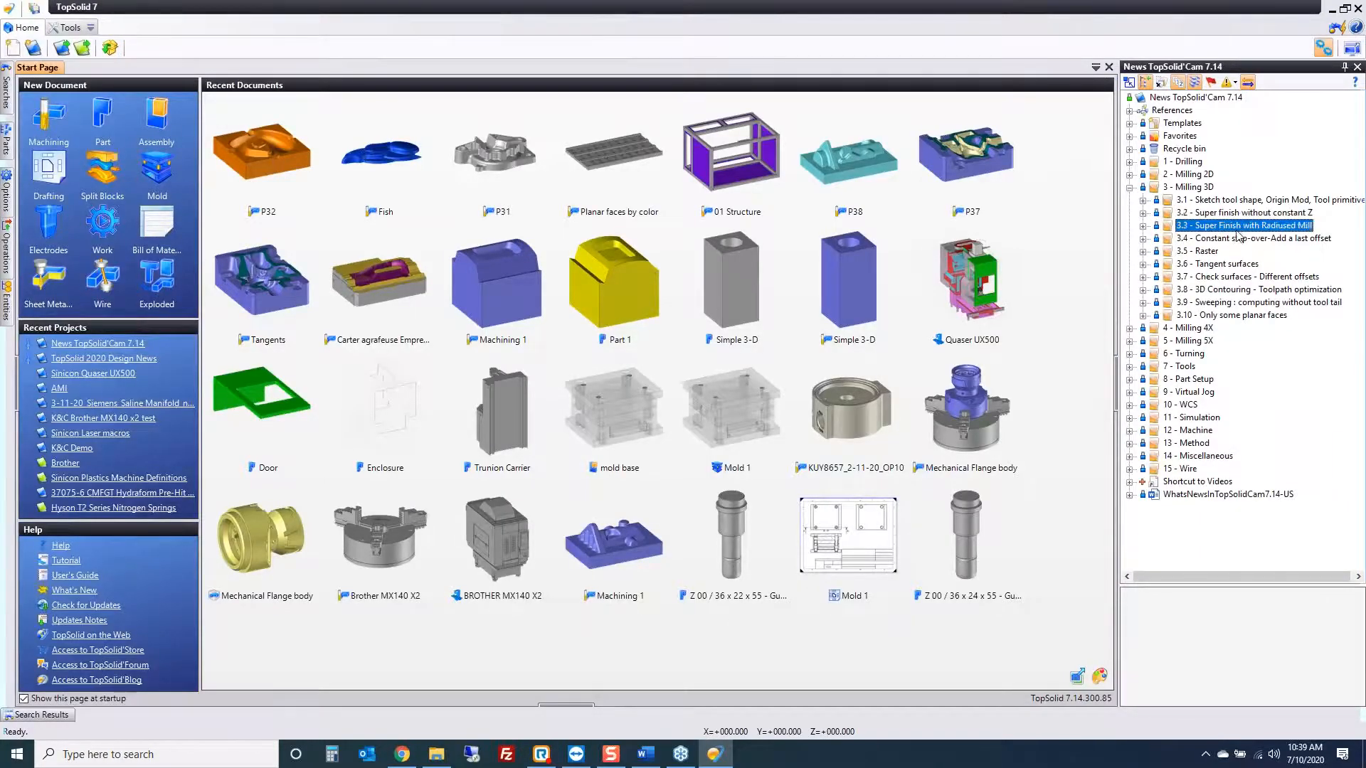
pyautogui.click(1143, 226)
pyautogui.click(1196, 239)
pyautogui.doubleClick(1197, 239)
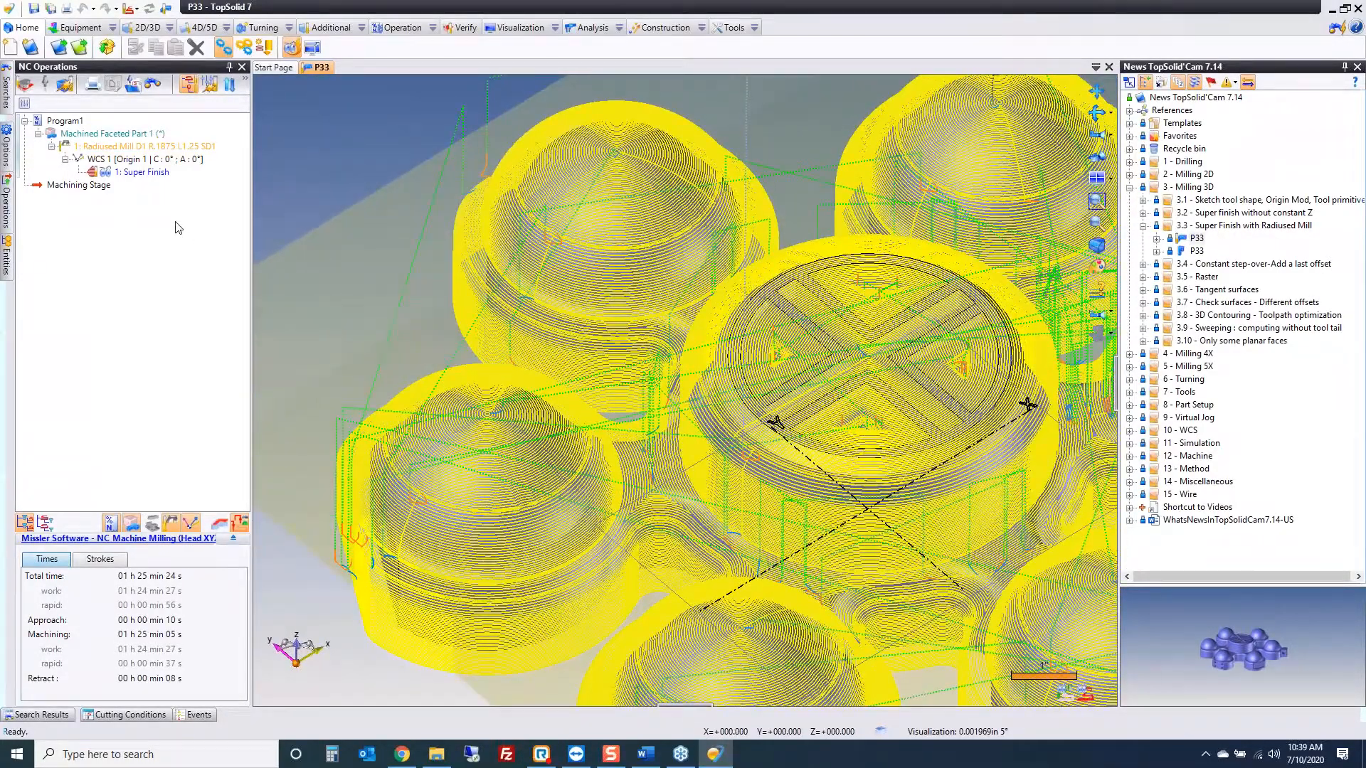
# Step: Examine the P33 Super Finish operation's finishing modes, tool choice and main parameters, cancel the edit, and look over the toolpath
pyautogui.doubleClick(142, 171)
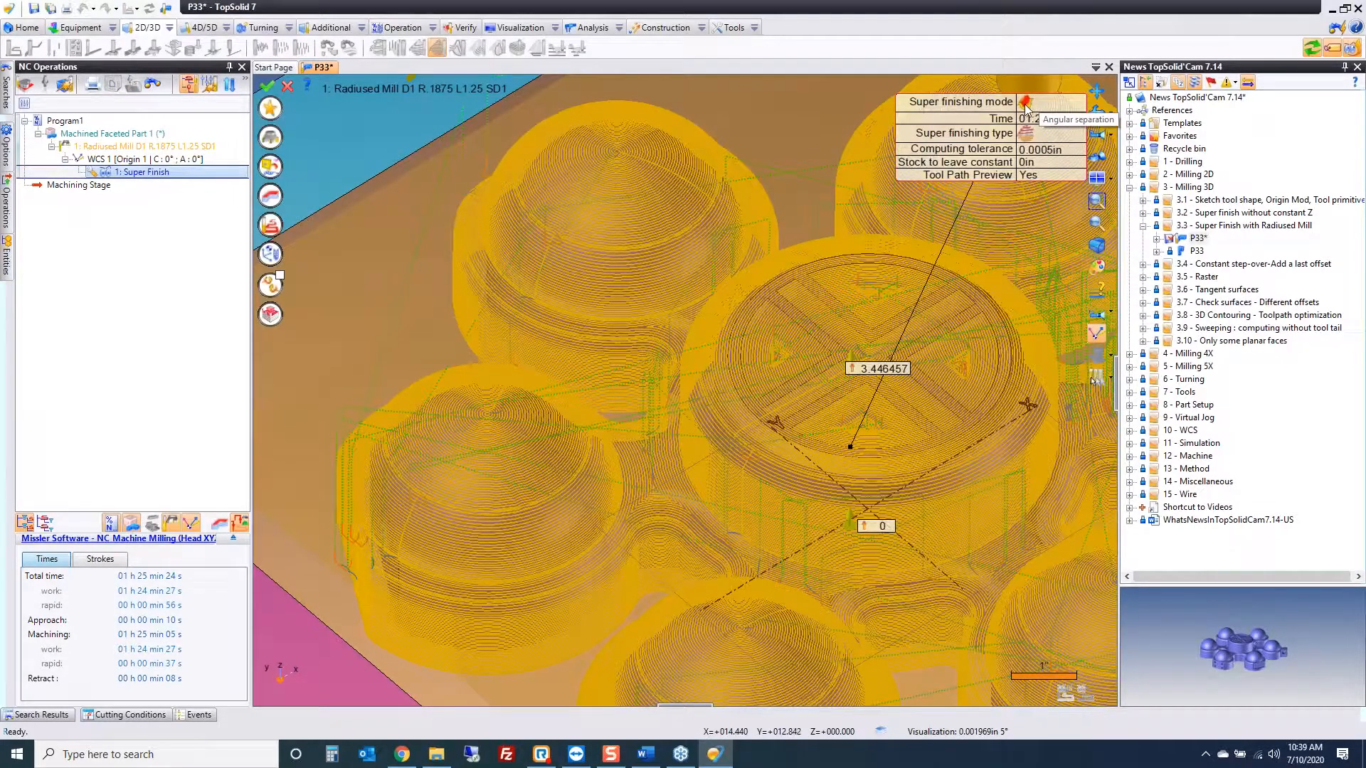
pyautogui.click(1027, 107)
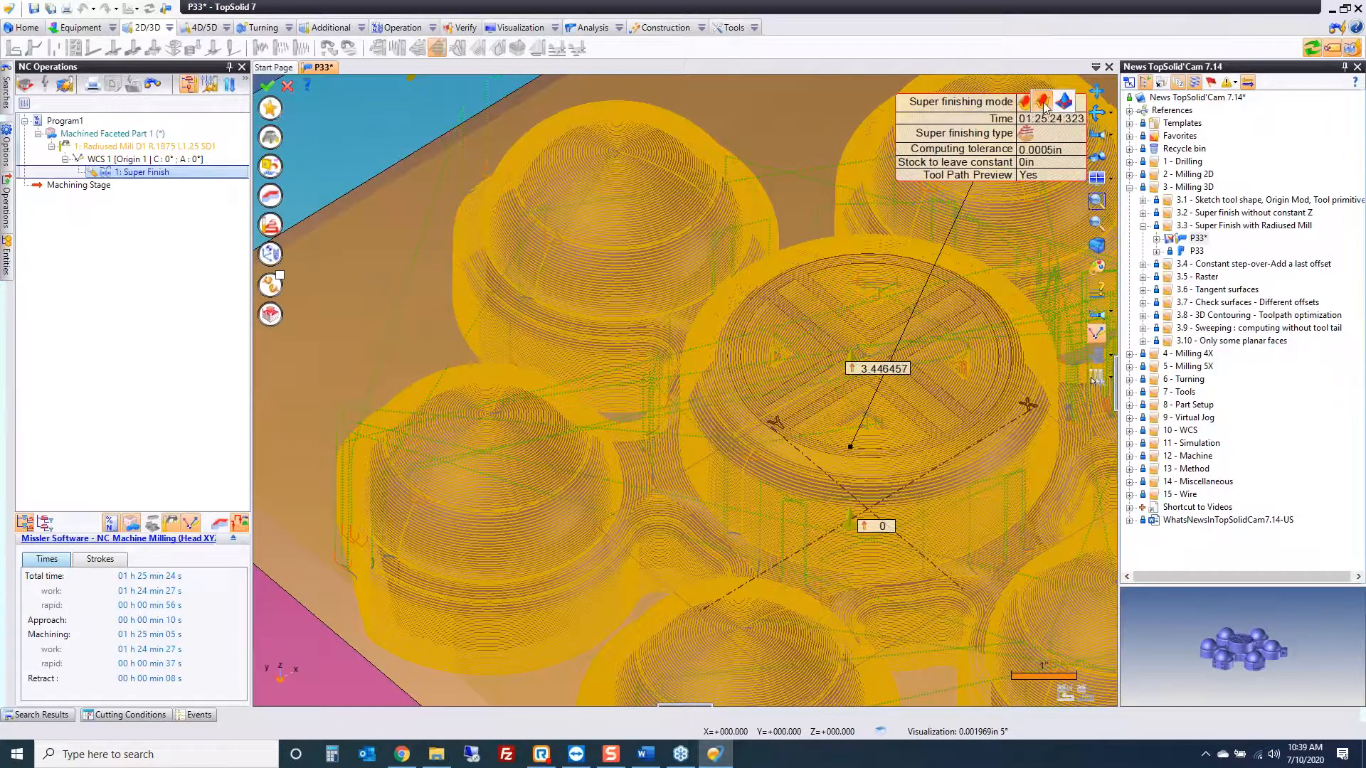
pyautogui.click(1044, 106)
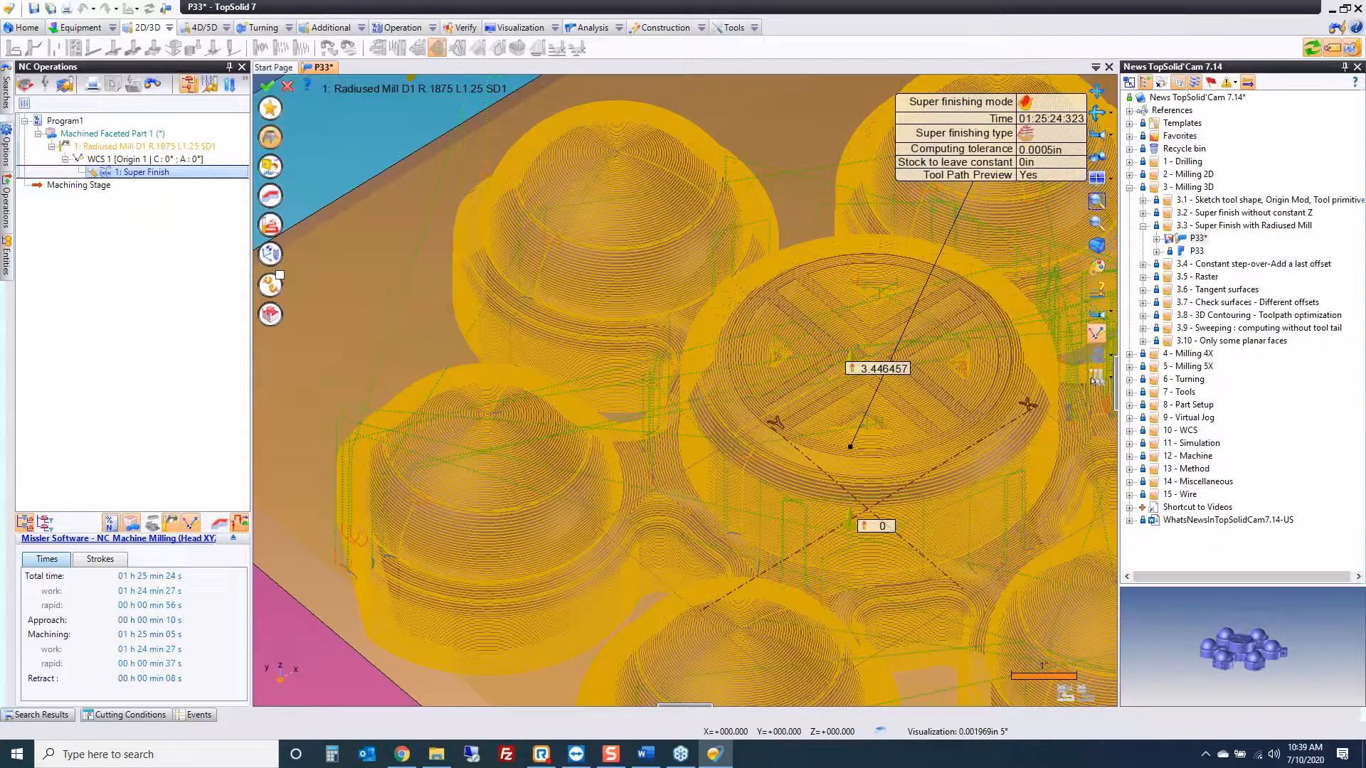
pyautogui.click(269, 137)
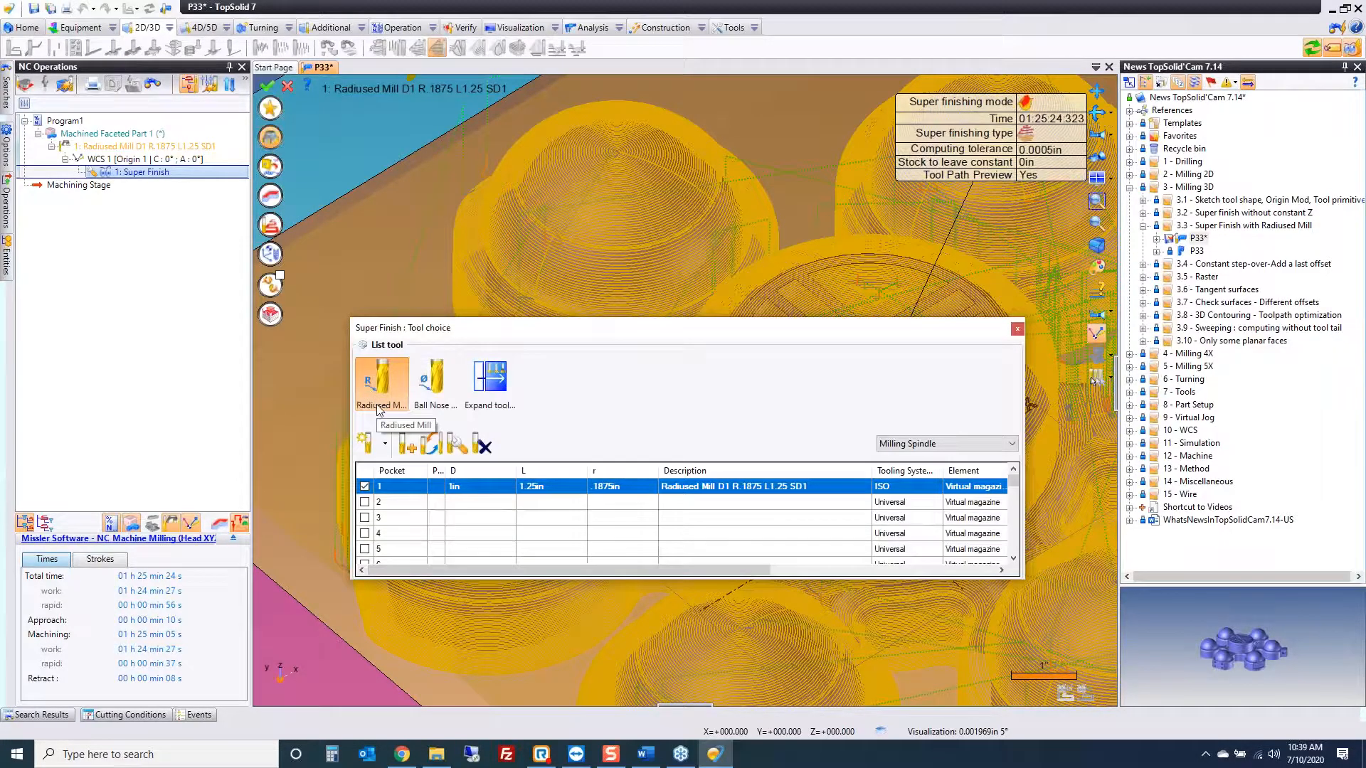
pyautogui.click(272, 230)
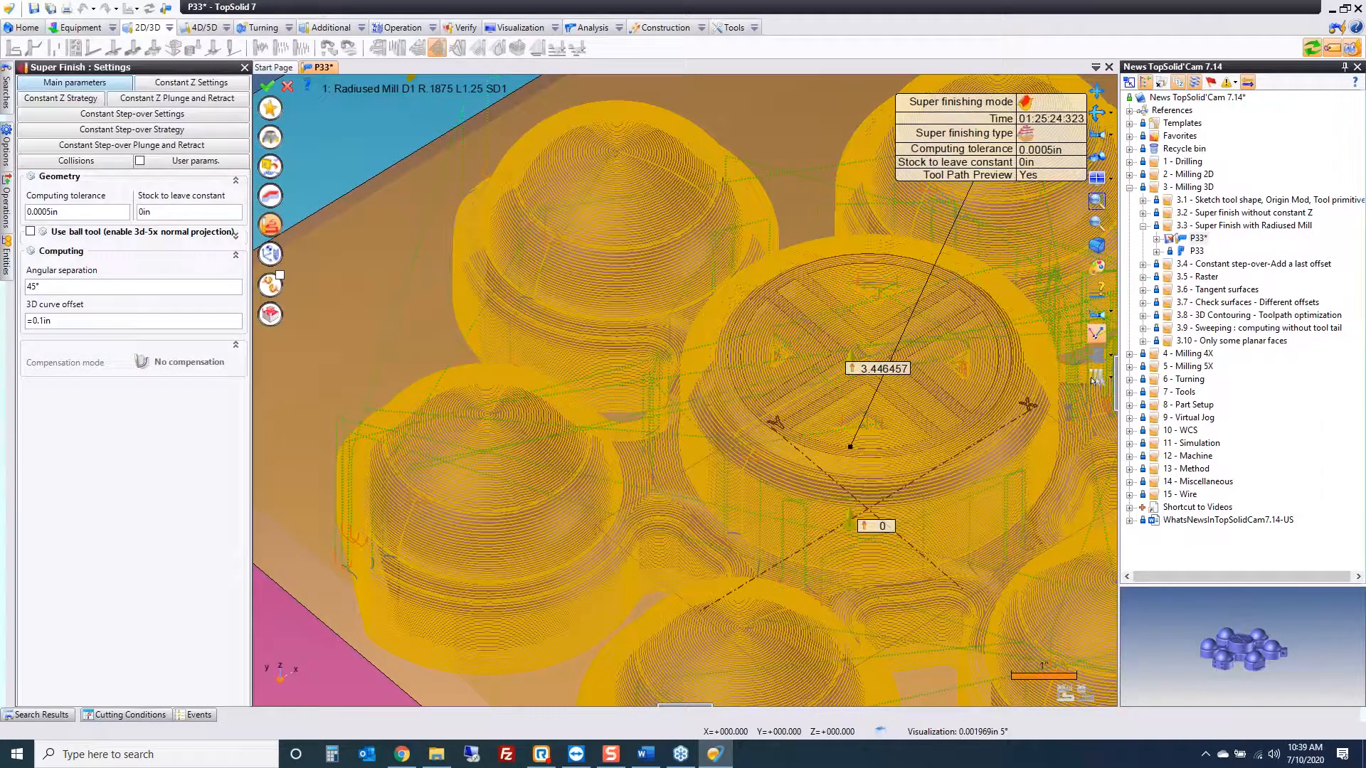
pyautogui.click(289, 86)
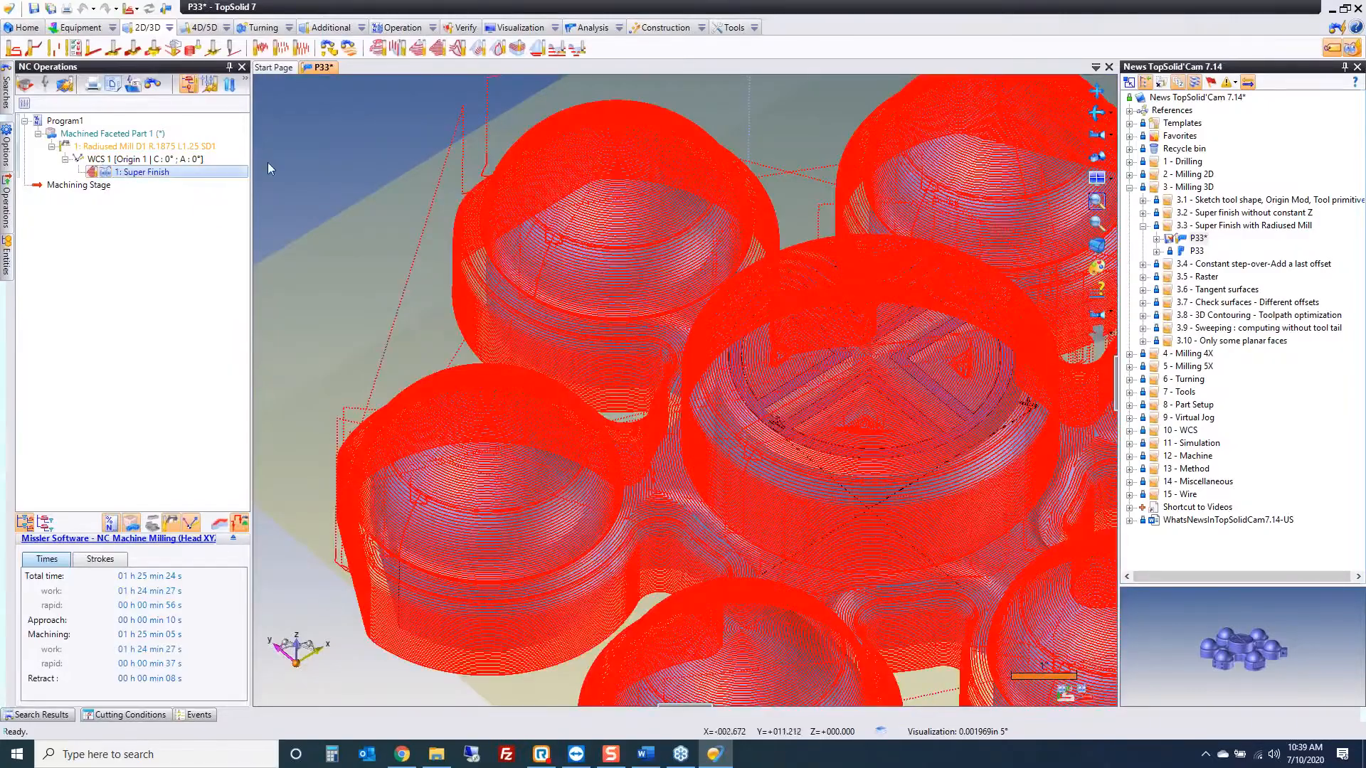
pyautogui.moveTo(282, 178); pyautogui.dragTo(288, 145, button='middle')
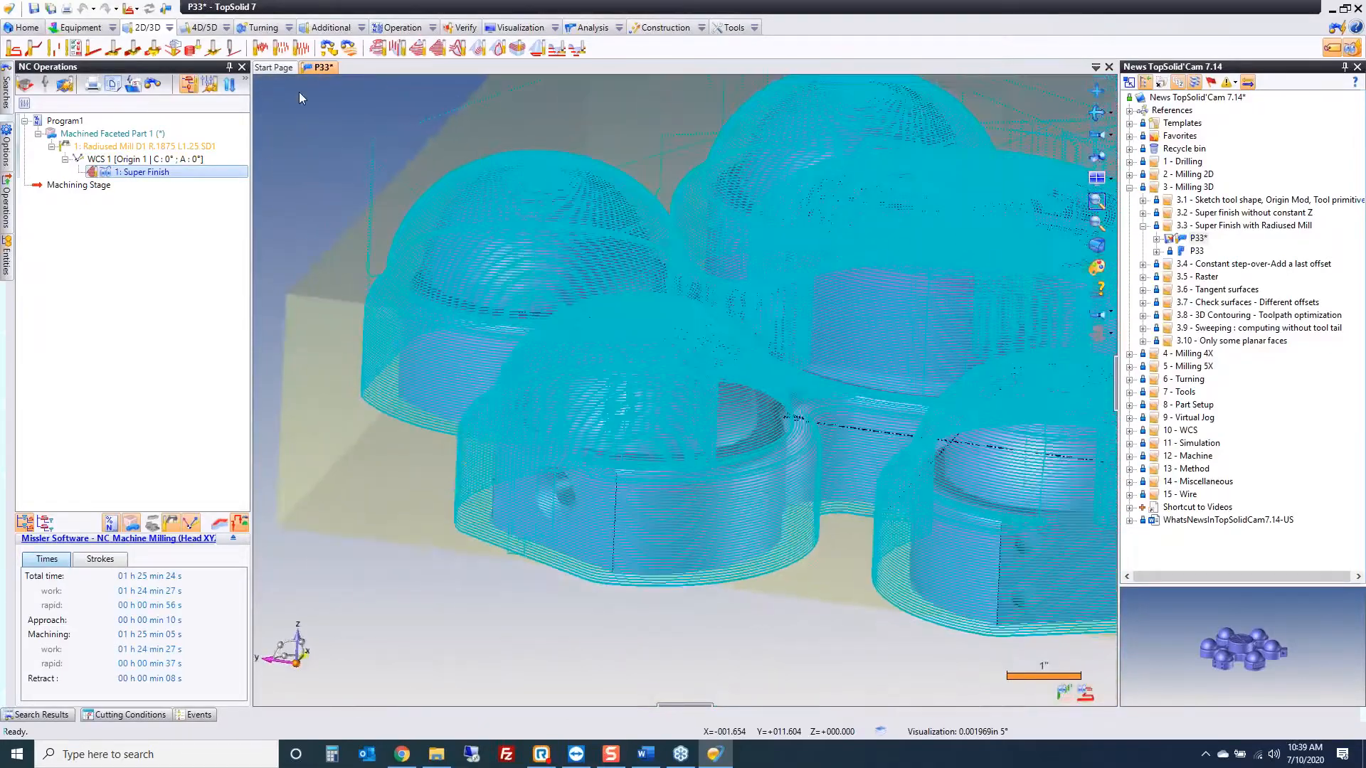
# Step: Close P33 without saving and open the P34-1 and P34-2 machining documents from the 3.4 - Constant step-over-Add a last offset folder
pyautogui.middleClick(317, 66)
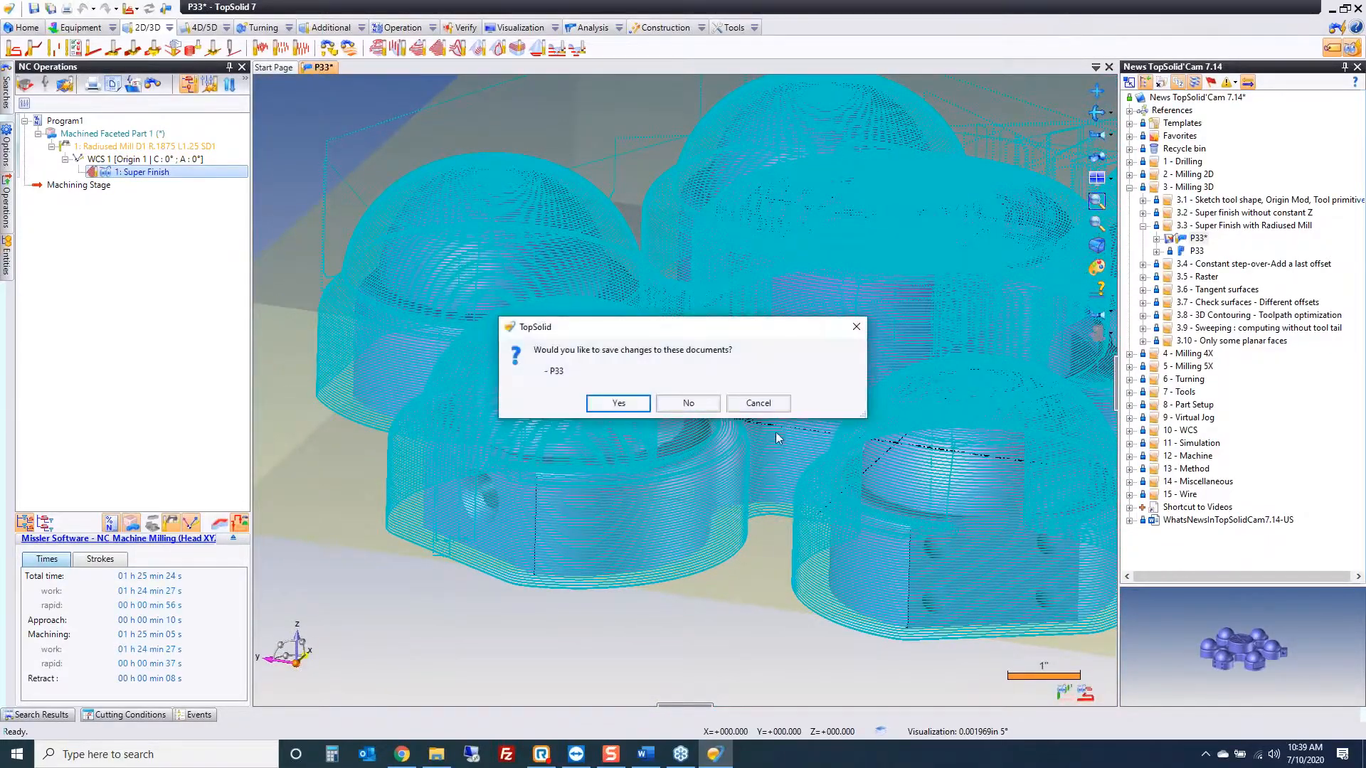
pyautogui.click(688, 403)
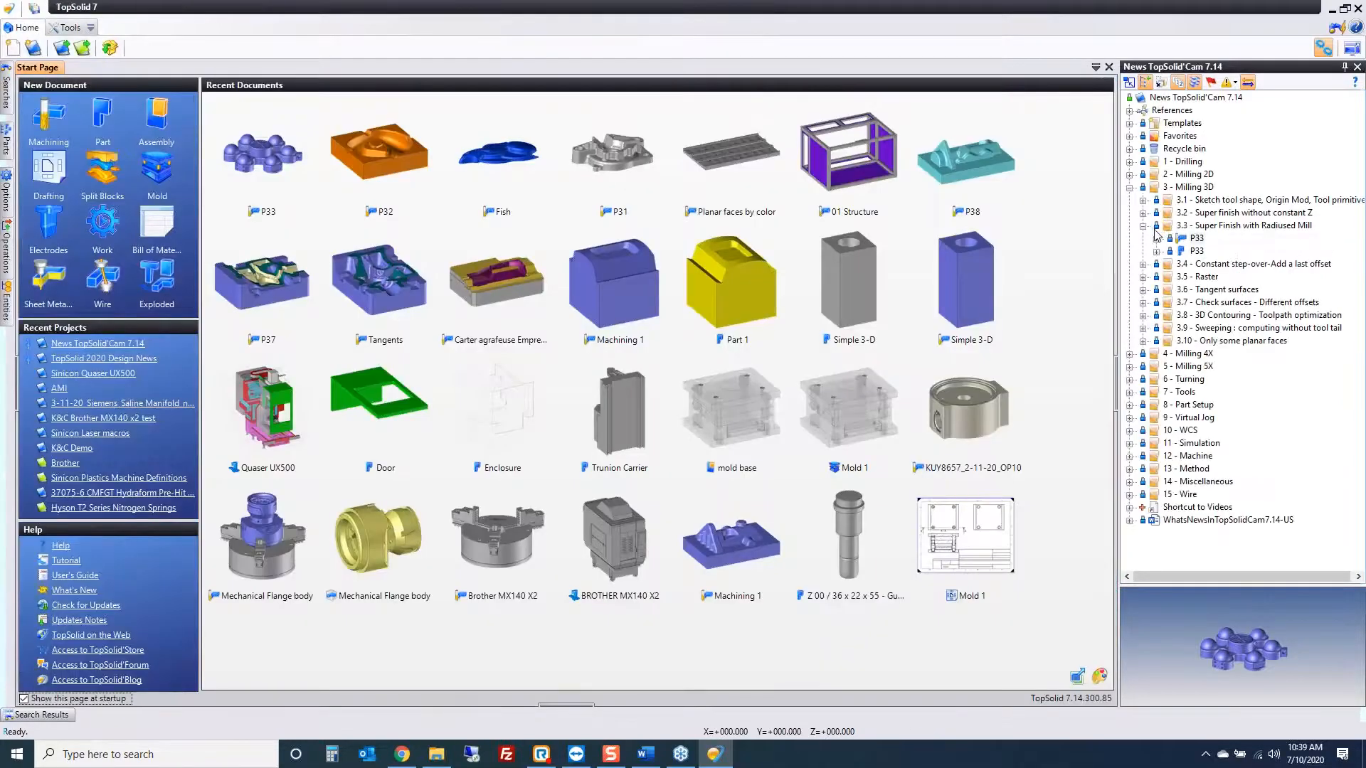
pyautogui.click(1144, 225)
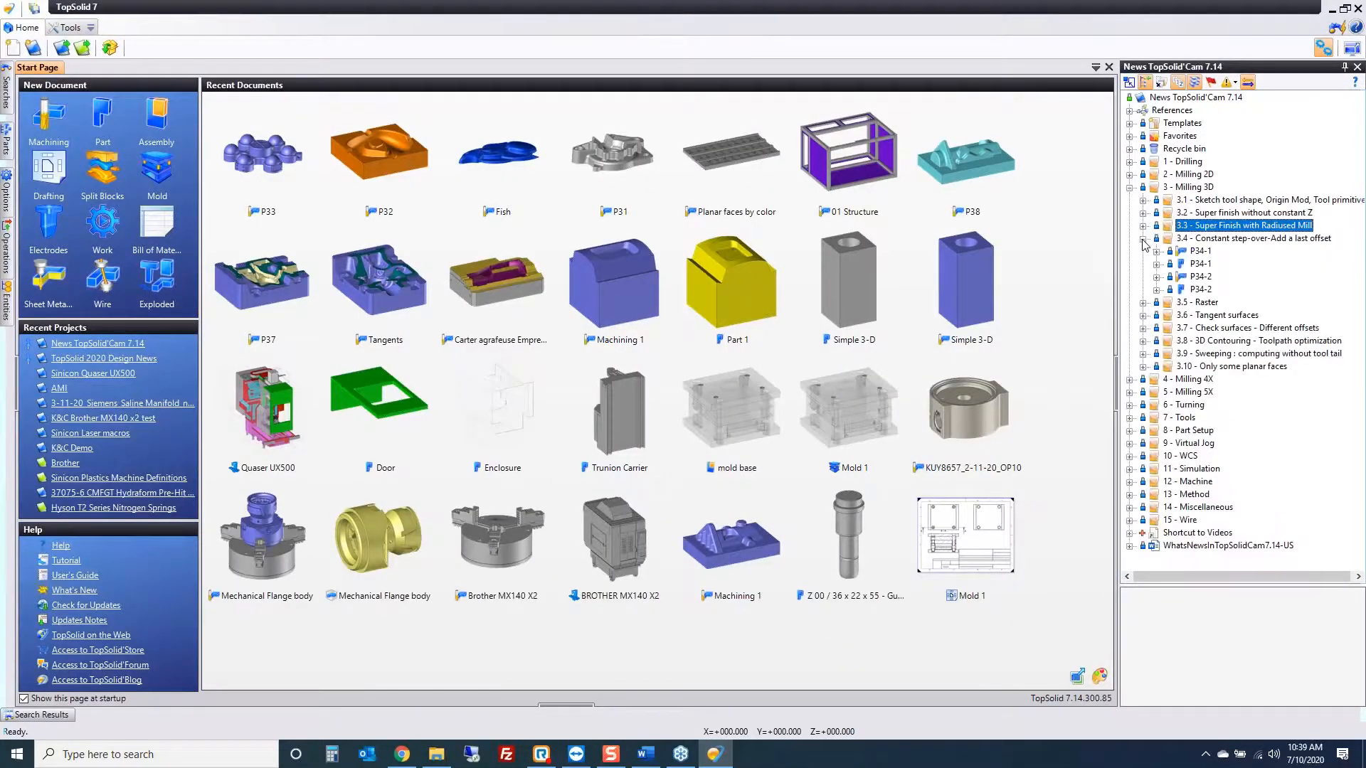
pyautogui.click(1201, 251)
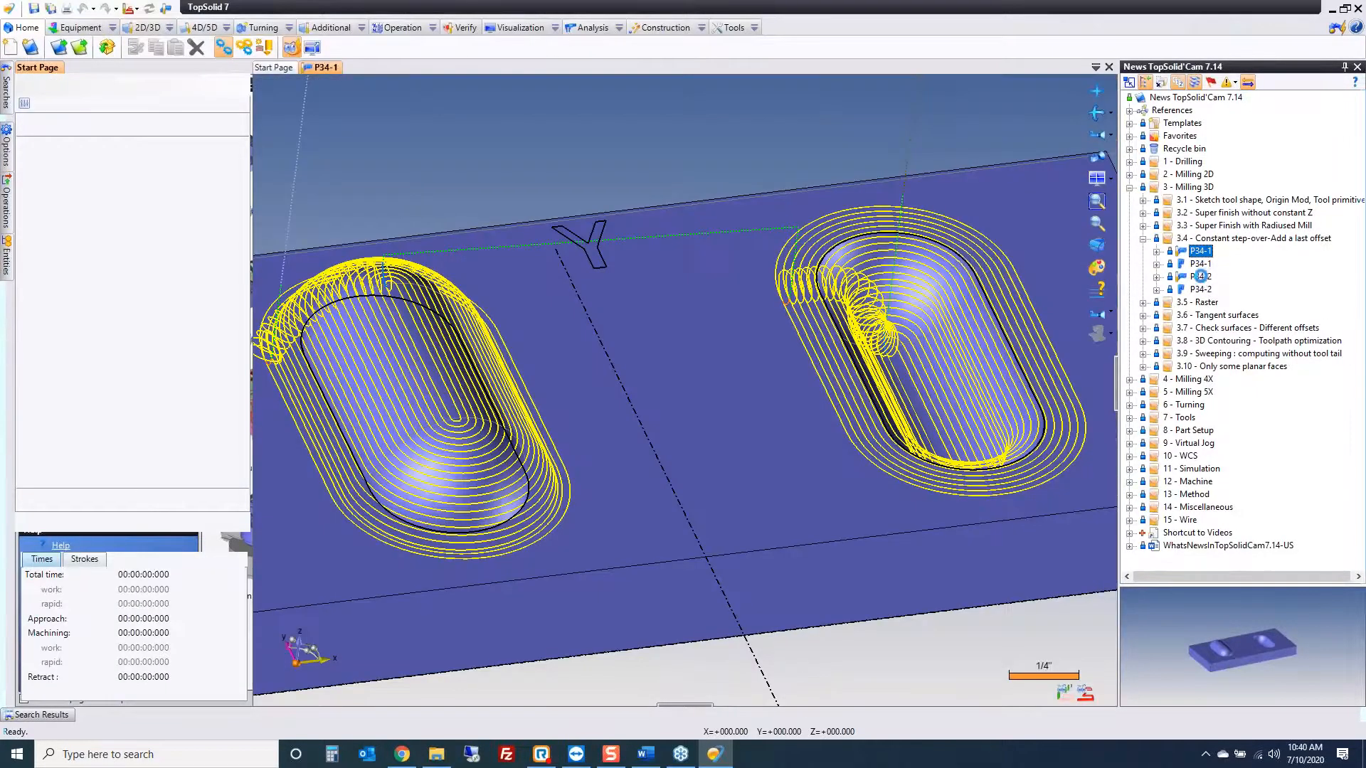
pyautogui.click(1202, 278)
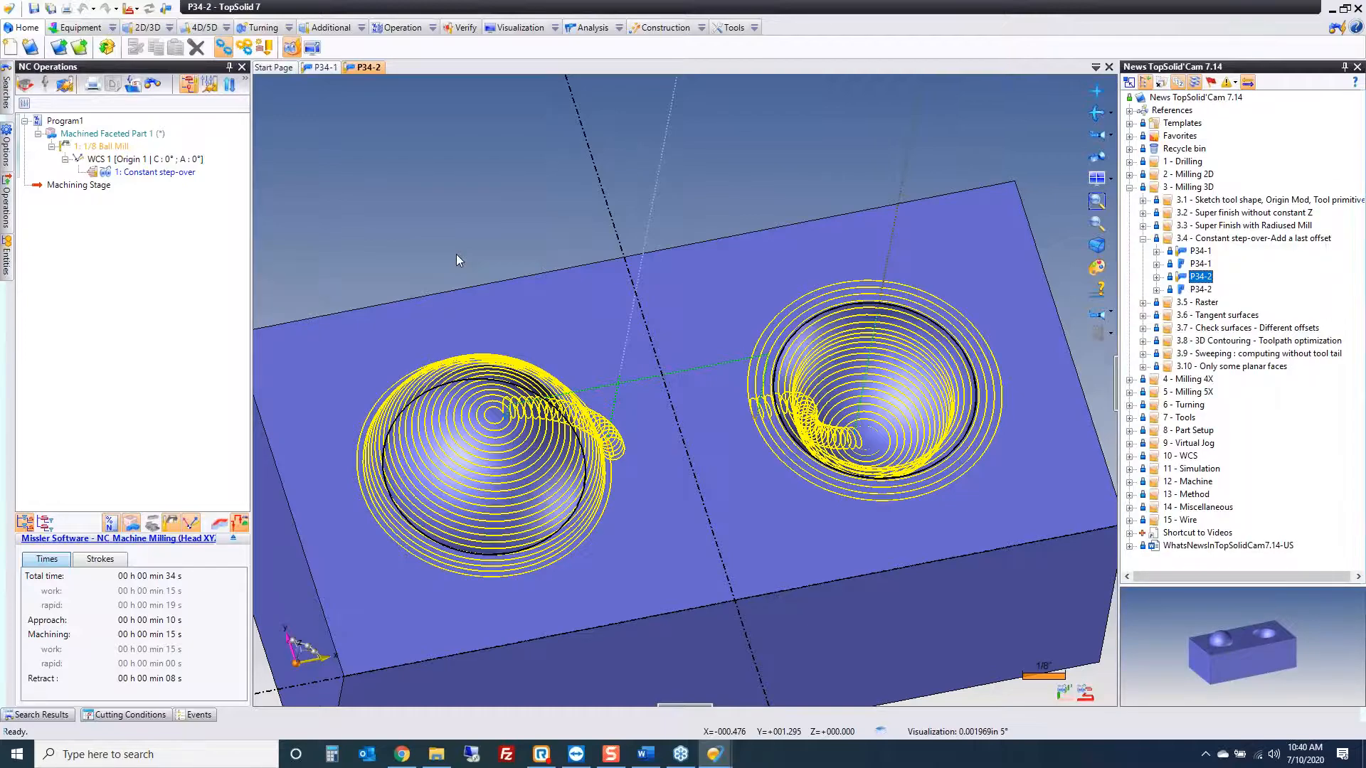
# Step: Inspect the P34-2 toolpath in the round pocket and enable the option to add a last offset in its Constant step-over operation
pyautogui.moveTo(456, 254); pyautogui.dragTo(470, 307, button='middle')
pyautogui.scroll(3, 508, 374)
pyautogui.moveTo(537, 368); pyautogui.dragTo(789, 310, button='middle')
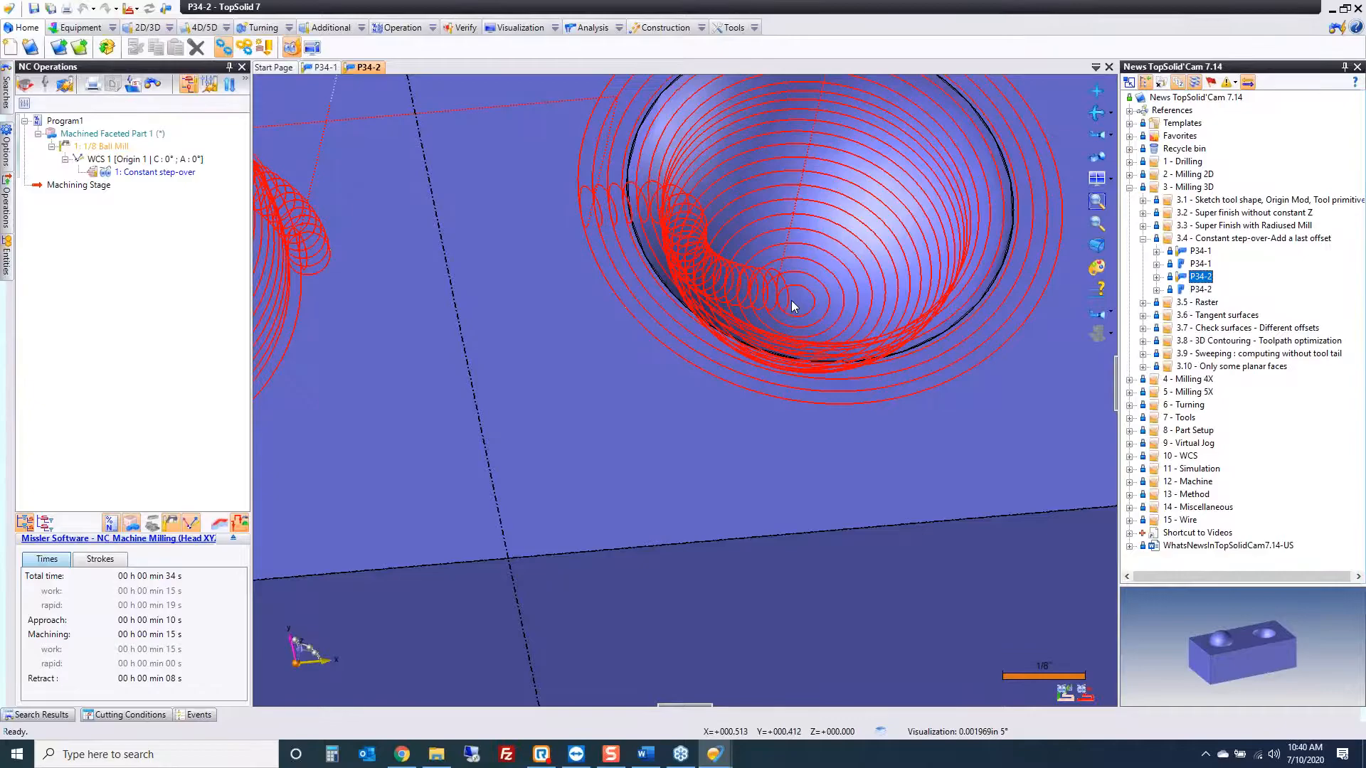
pyautogui.scroll(-5, 791, 302)
pyautogui.moveTo(791, 302); pyautogui.dragTo(913, 390, button='middle')
pyautogui.doubleClick(137, 174)
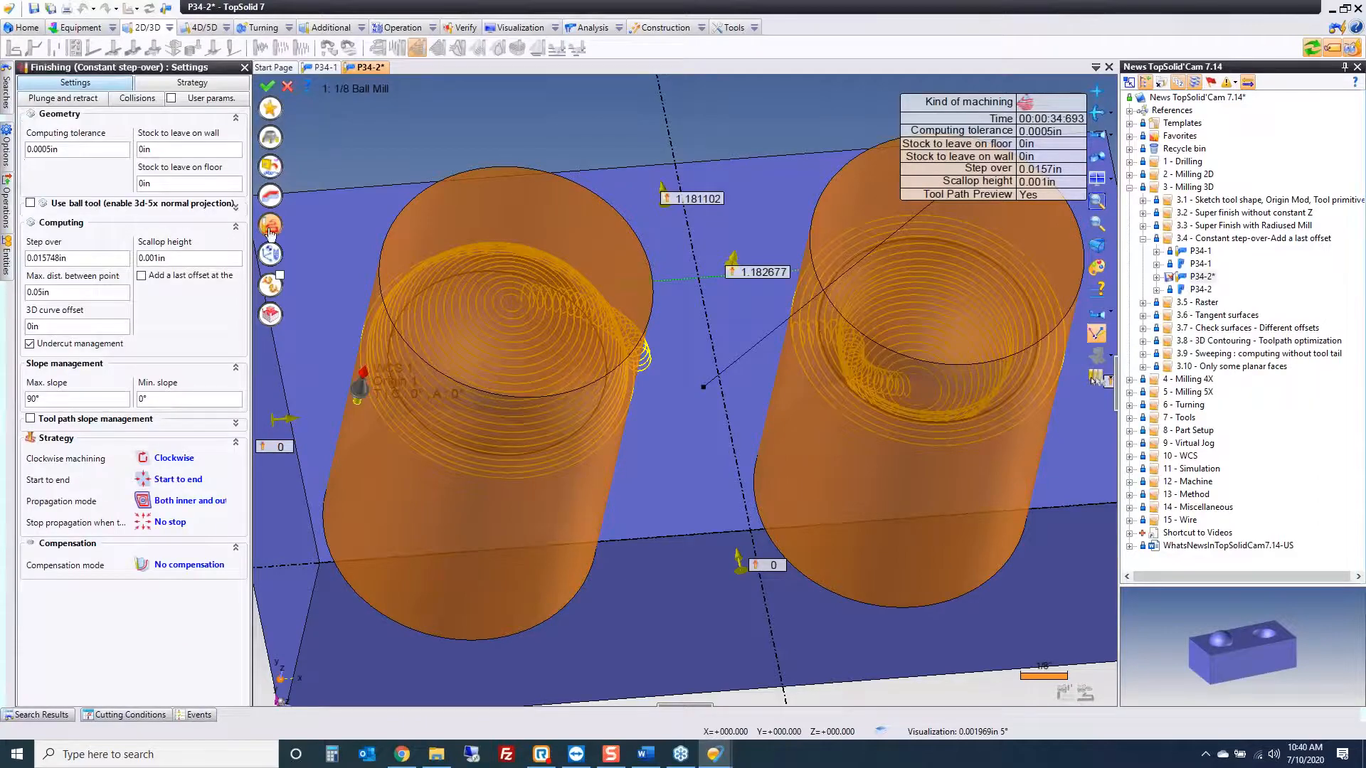
pyautogui.click(193, 279)
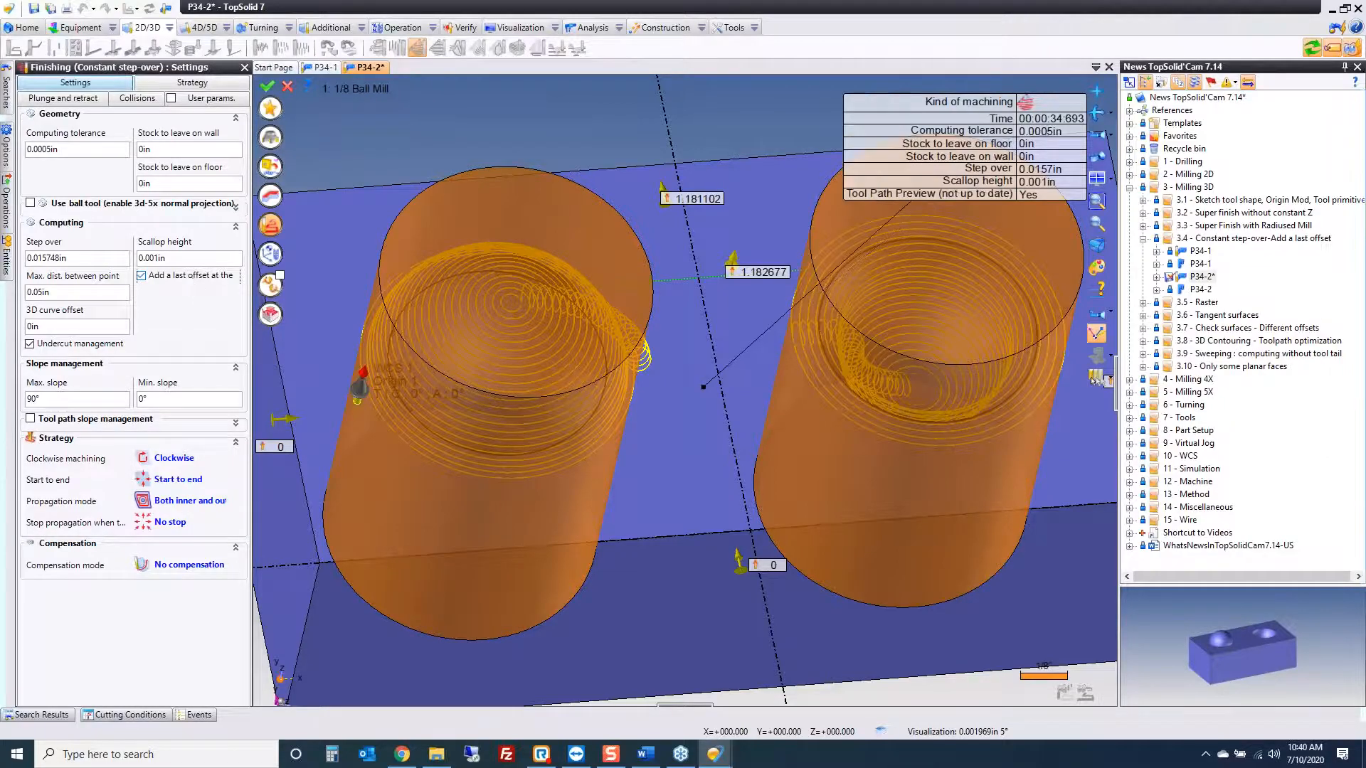
pyautogui.click(268, 87)
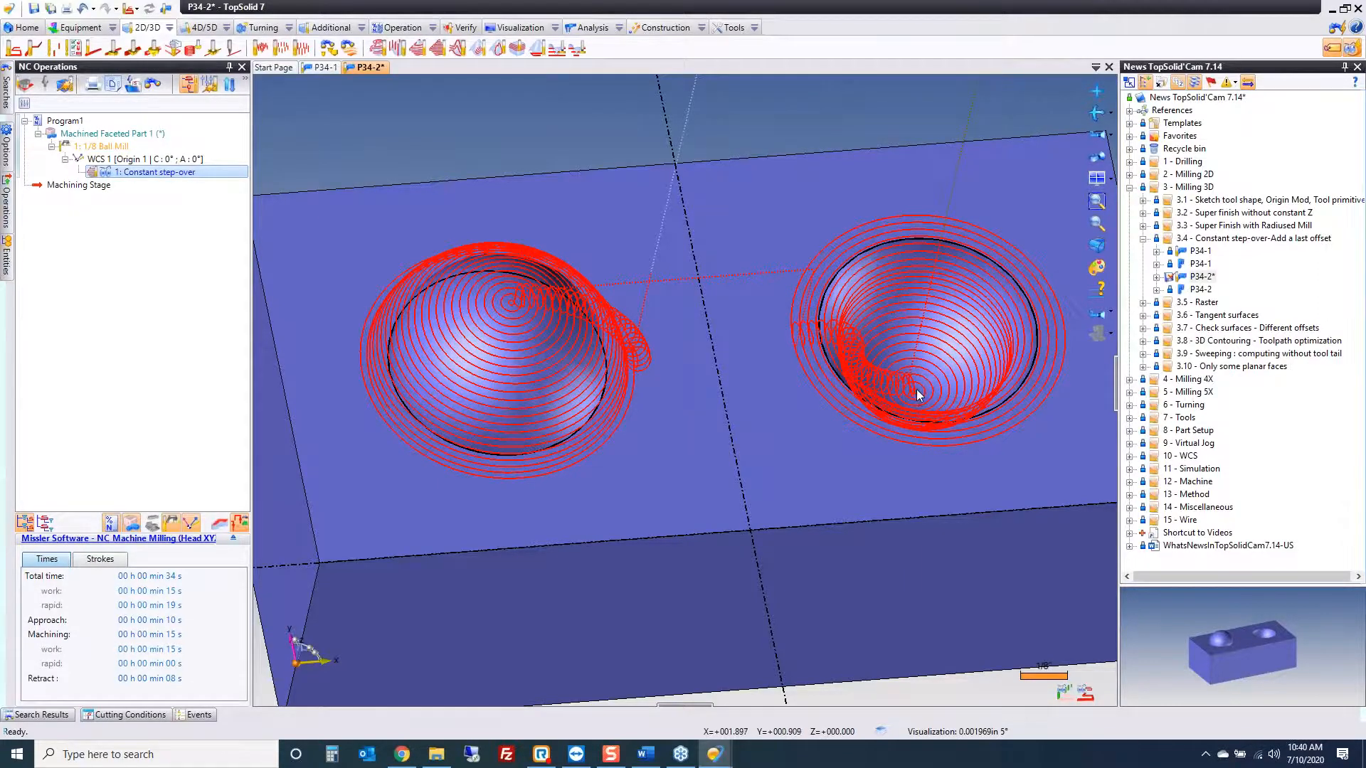
# Step: Enable the option to add a last offset in P34-1's Constant step-over operation and inspect the toolpath along the slot-shaped pocket
pyautogui.click(326, 68)
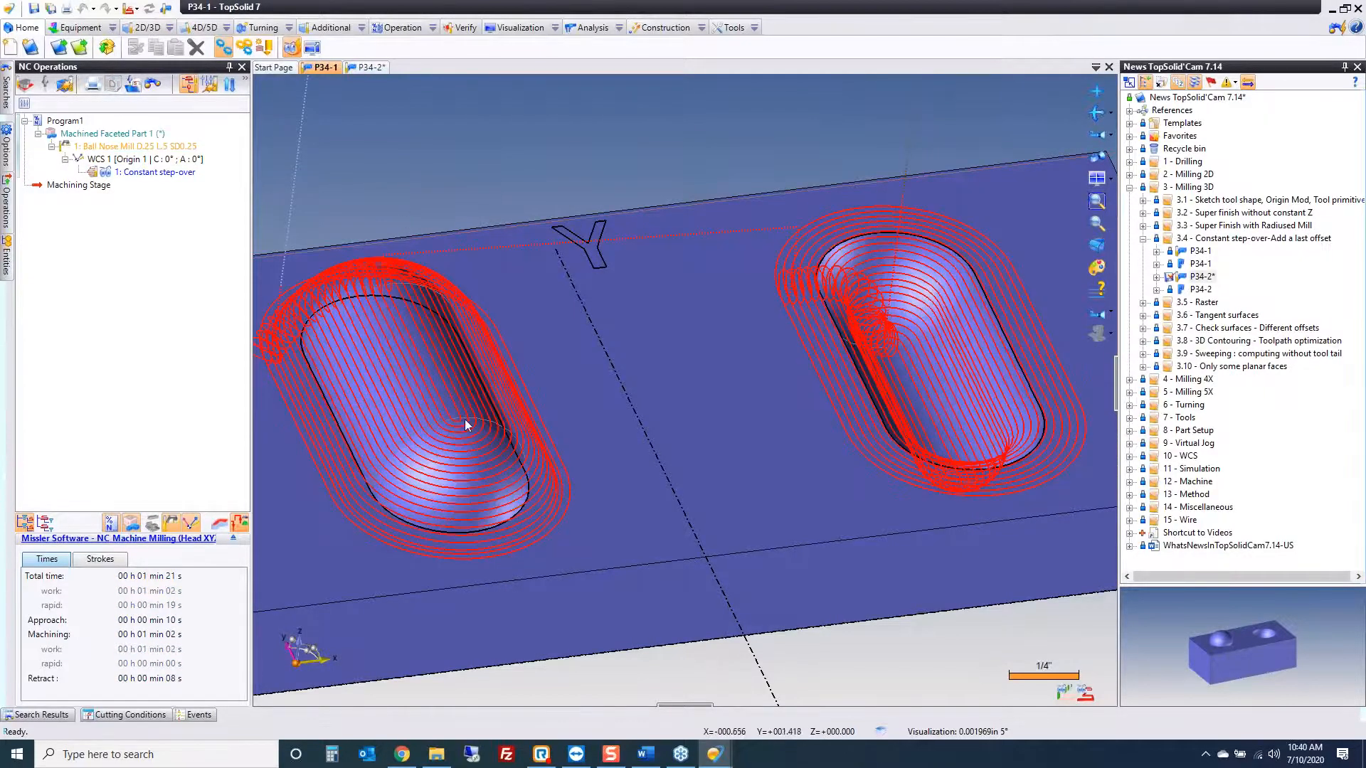
pyautogui.doubleClick(161, 173)
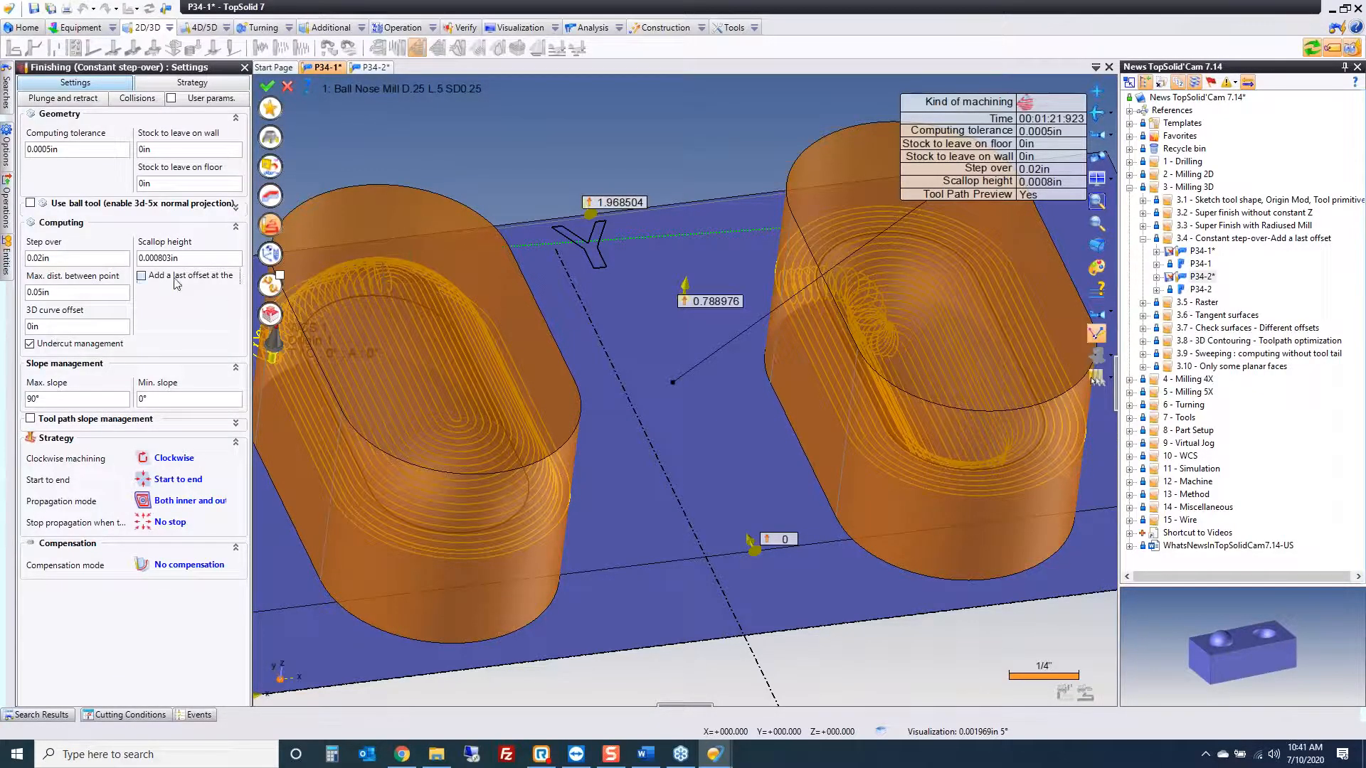
pyautogui.click(176, 279)
pyautogui.click(267, 87)
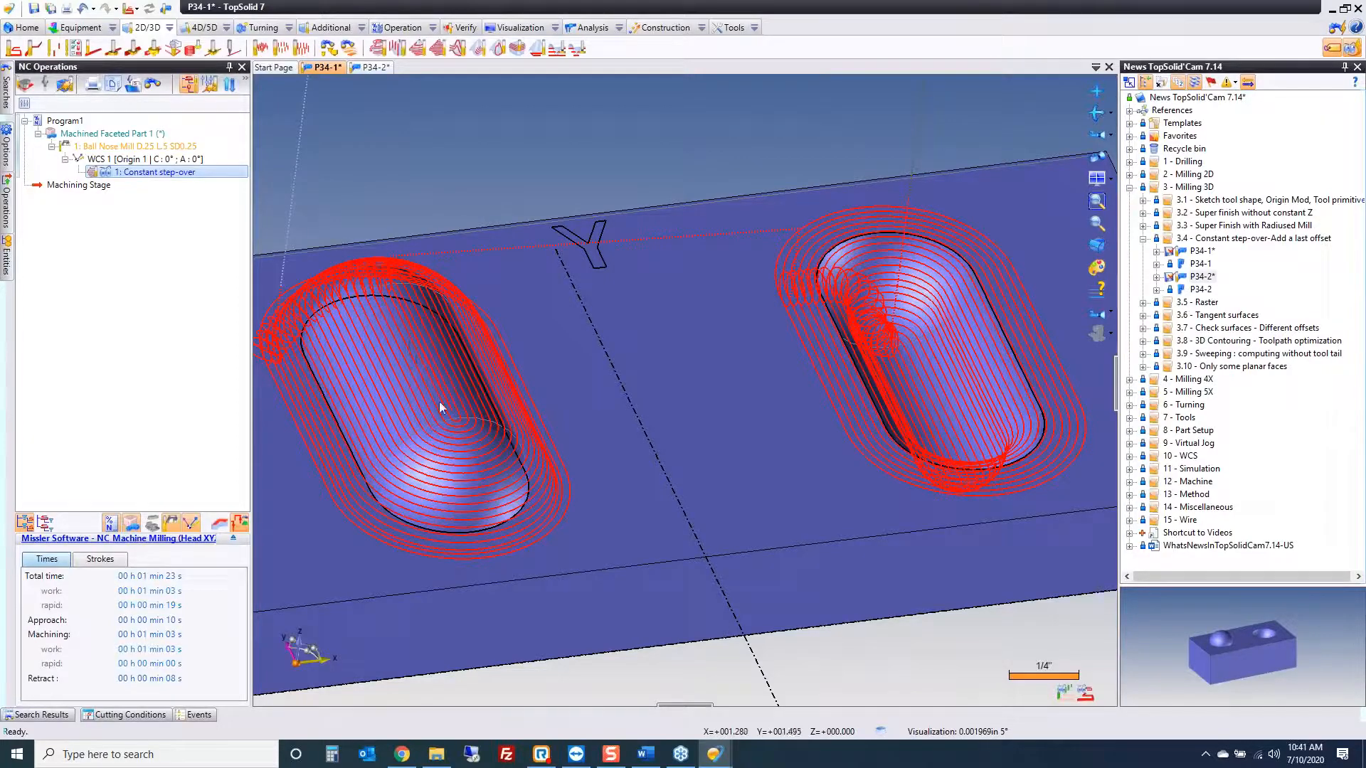
pyautogui.scroll(5, 923, 404)
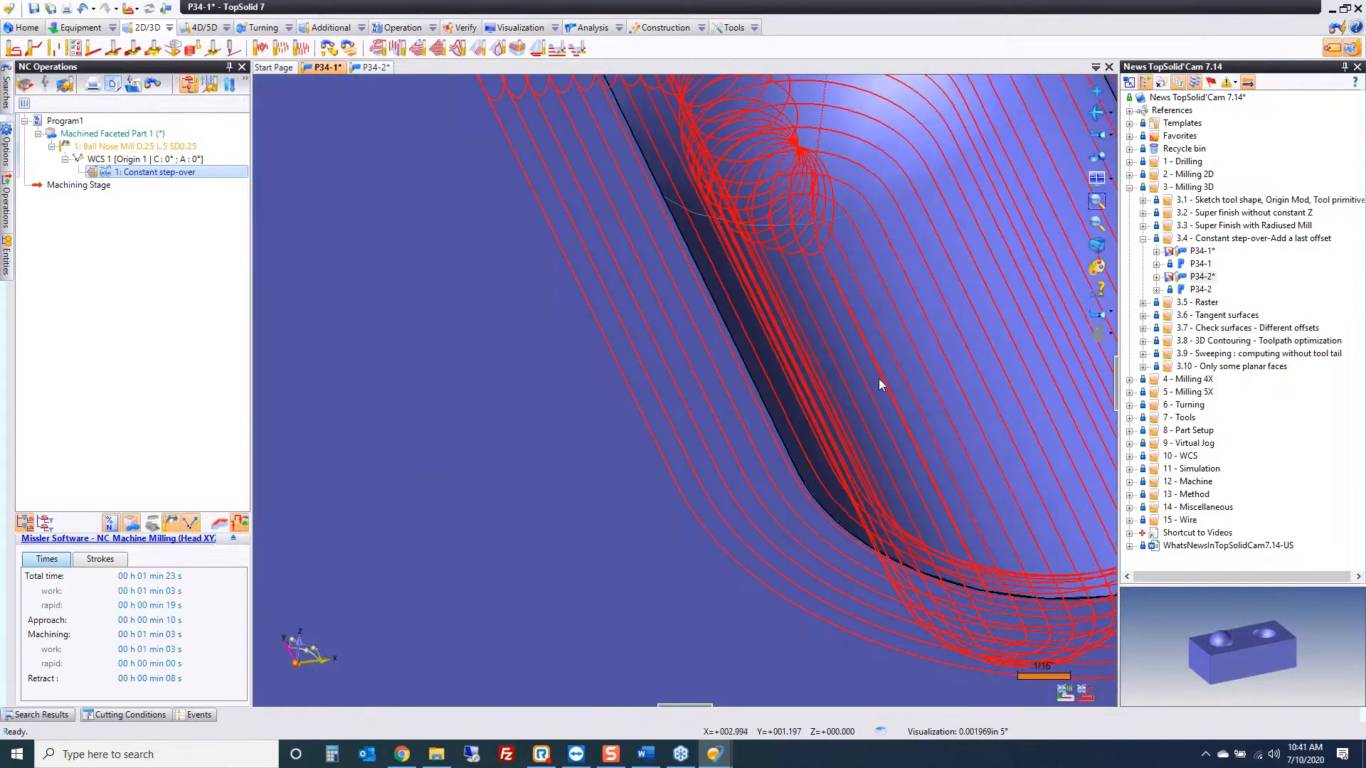
pyautogui.scroll(-3, 886, 371)
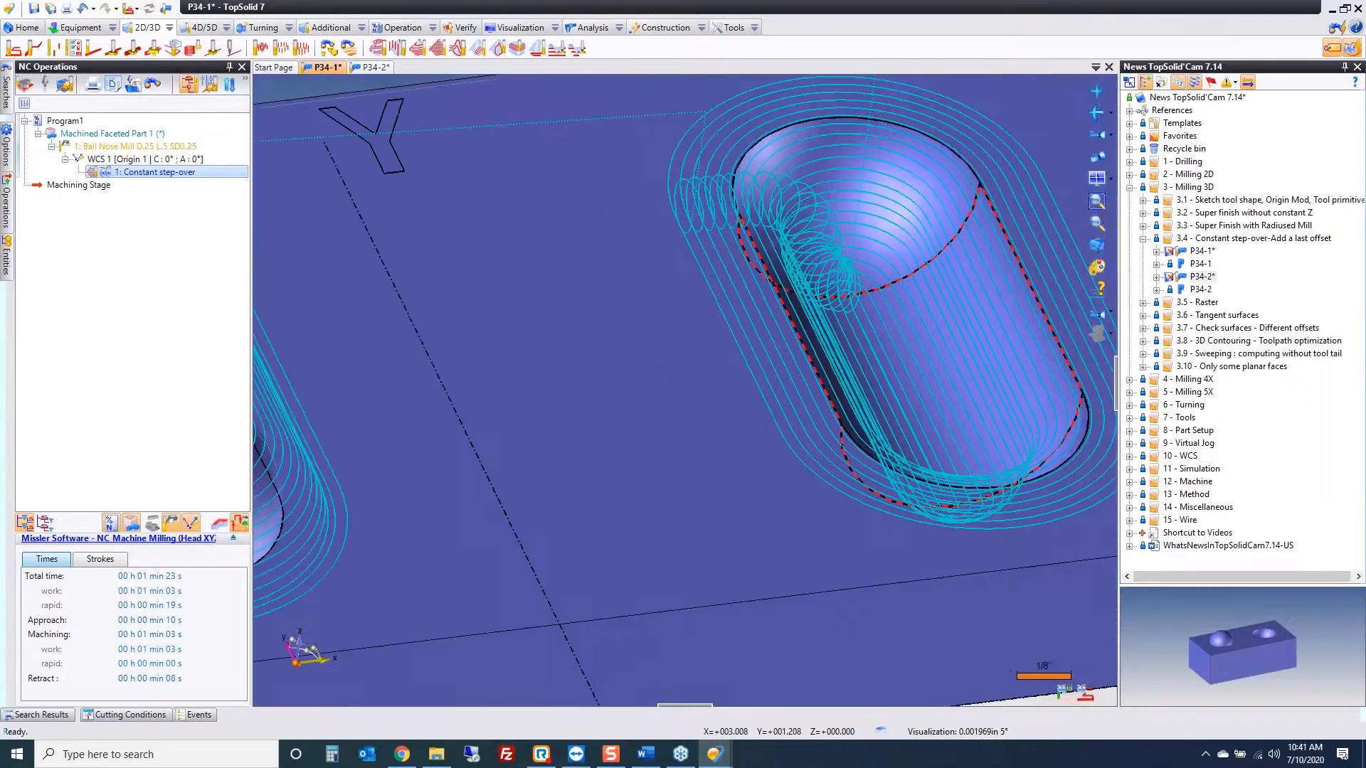
# Step: Close P34-1 and P34-2 without saving and open the Carter agrafeuse Empreinte Sup7.13 machining document from the 3.5 - Raster folder
pyautogui.middleClick(324, 66)
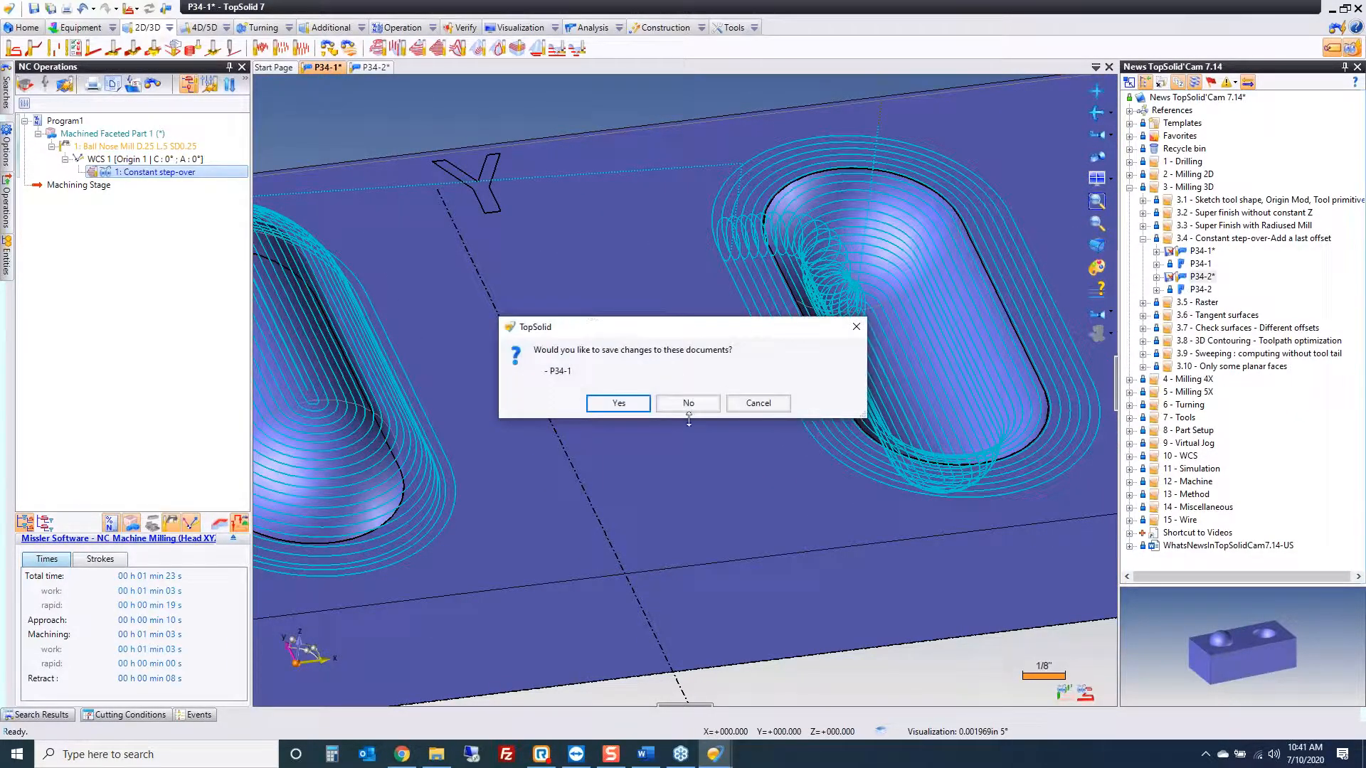
pyautogui.click(688, 404)
pyautogui.click(91, 70)
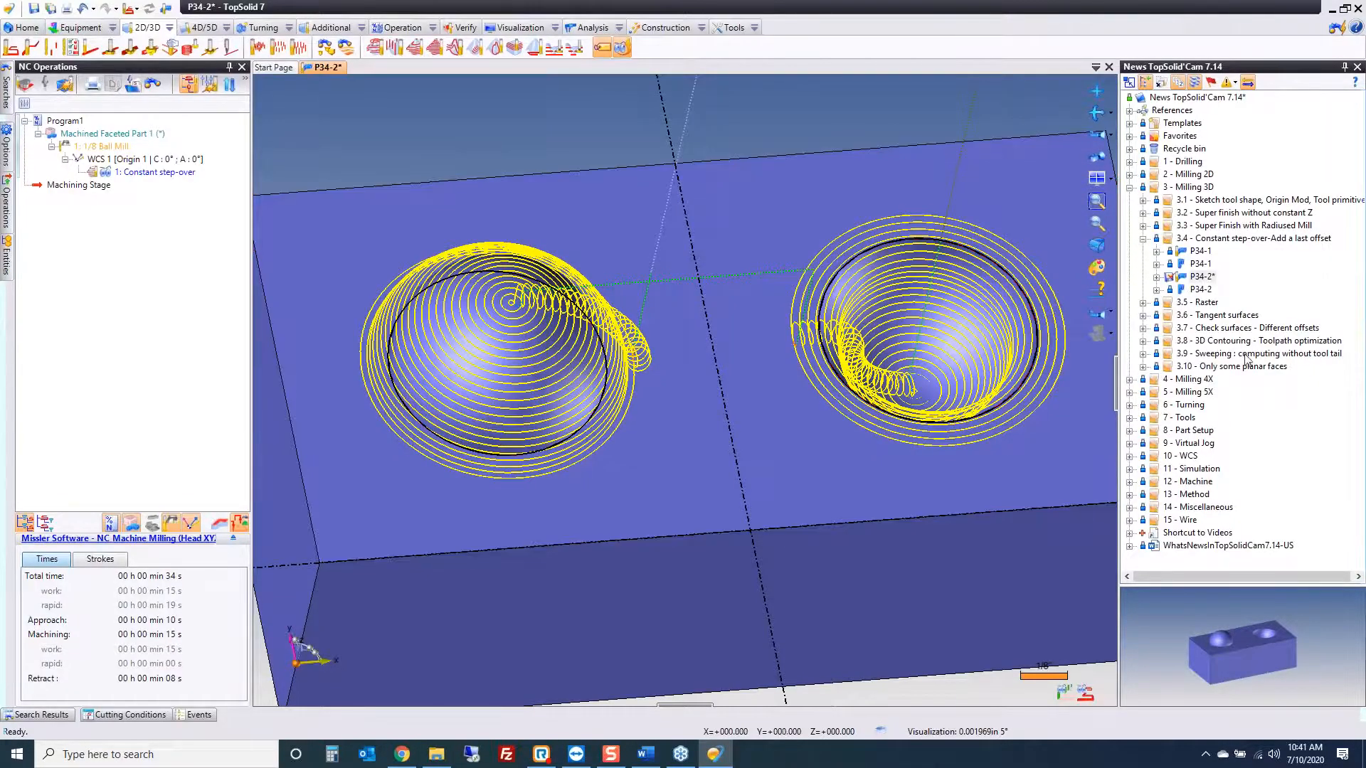
pyautogui.click(1142, 238)
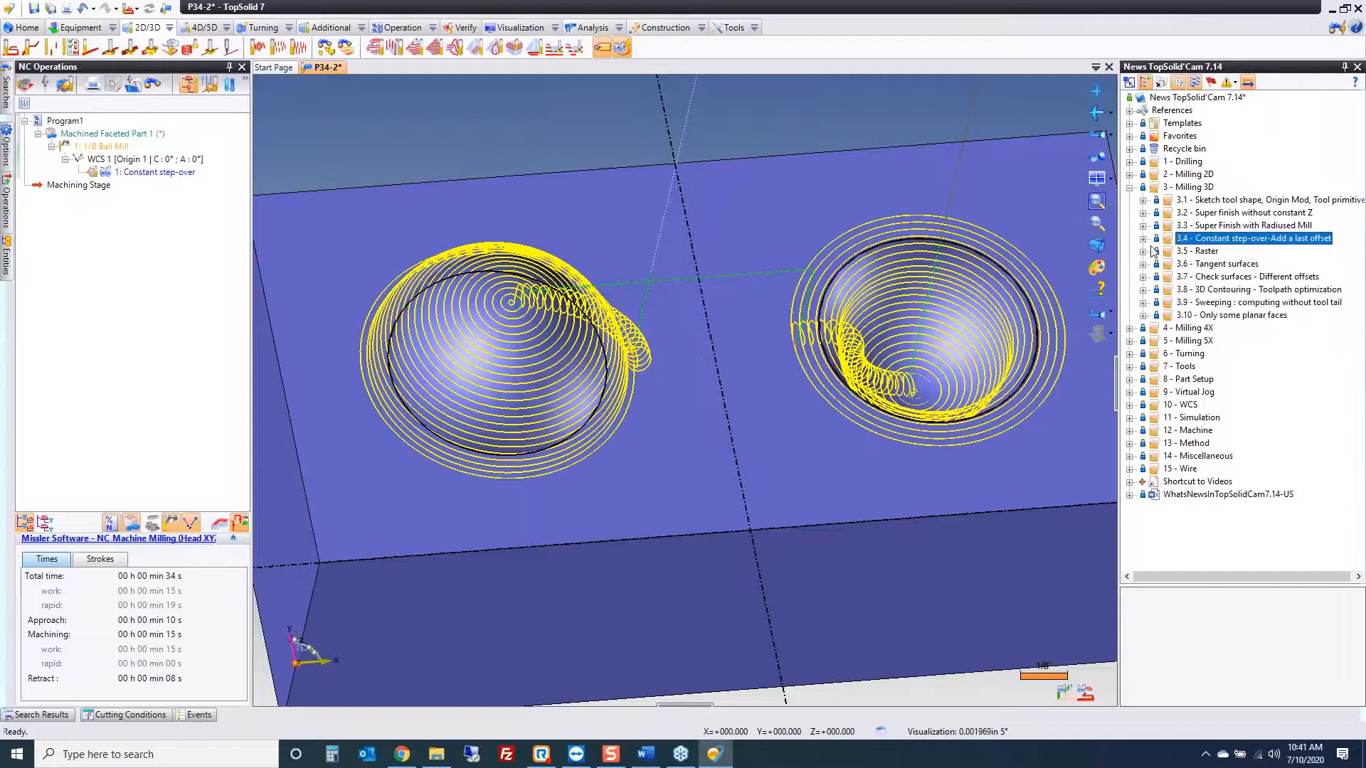
pyautogui.click(1143, 251)
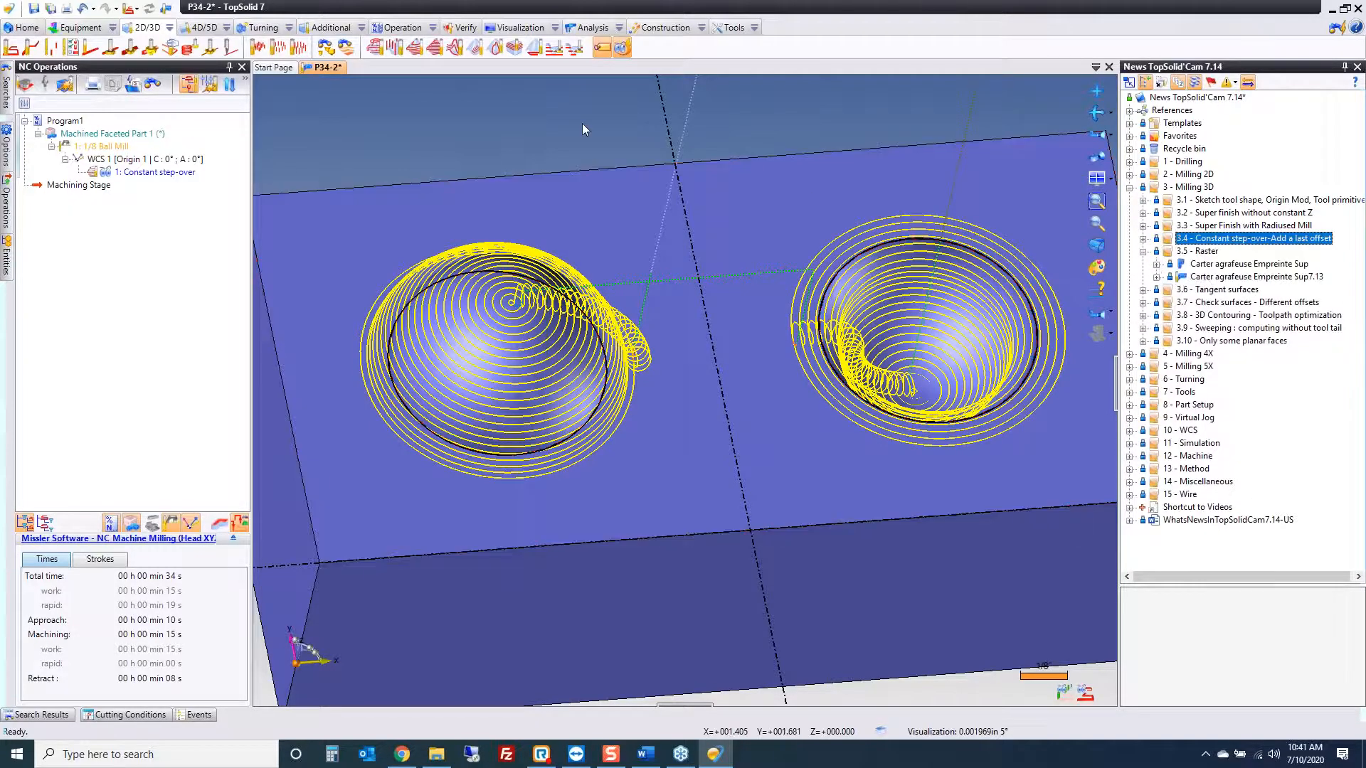
pyautogui.middleClick(318, 71)
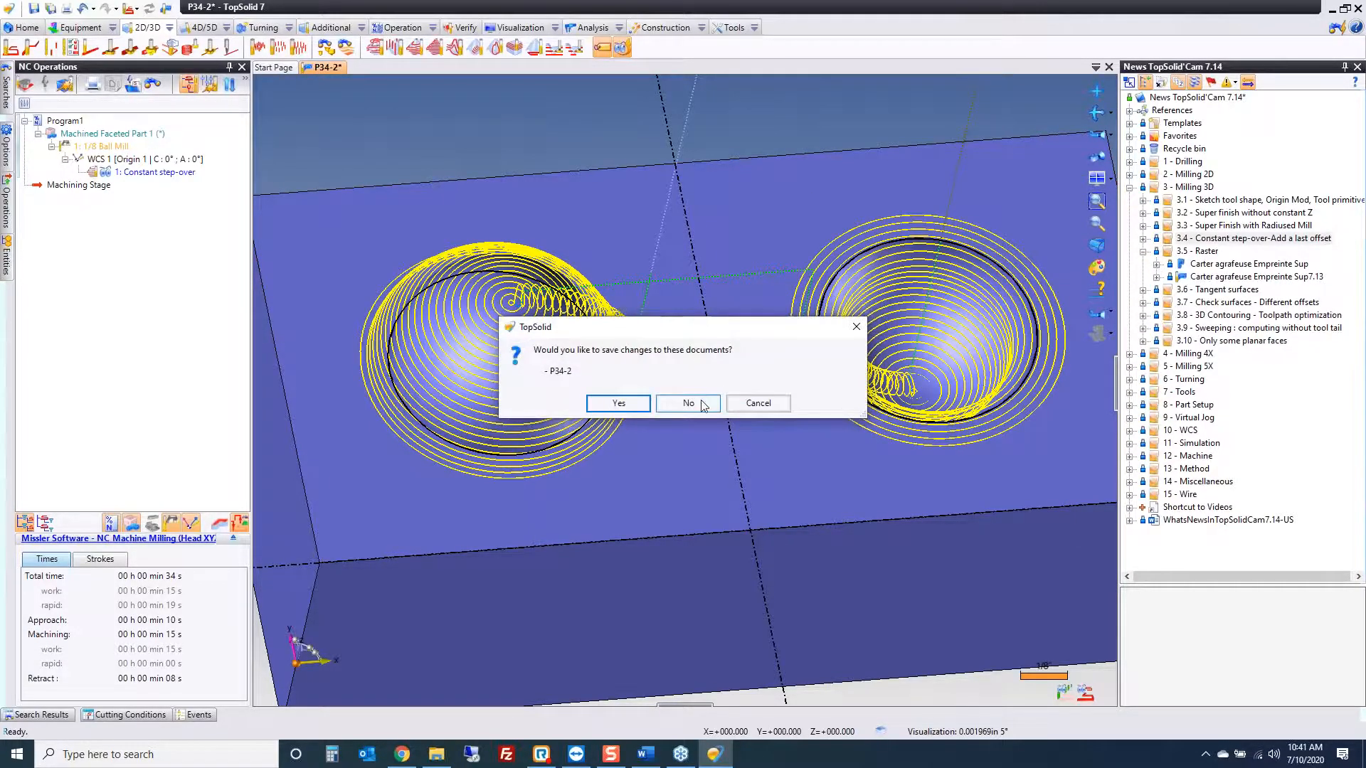
pyautogui.click(688, 404)
pyautogui.click(1211, 279)
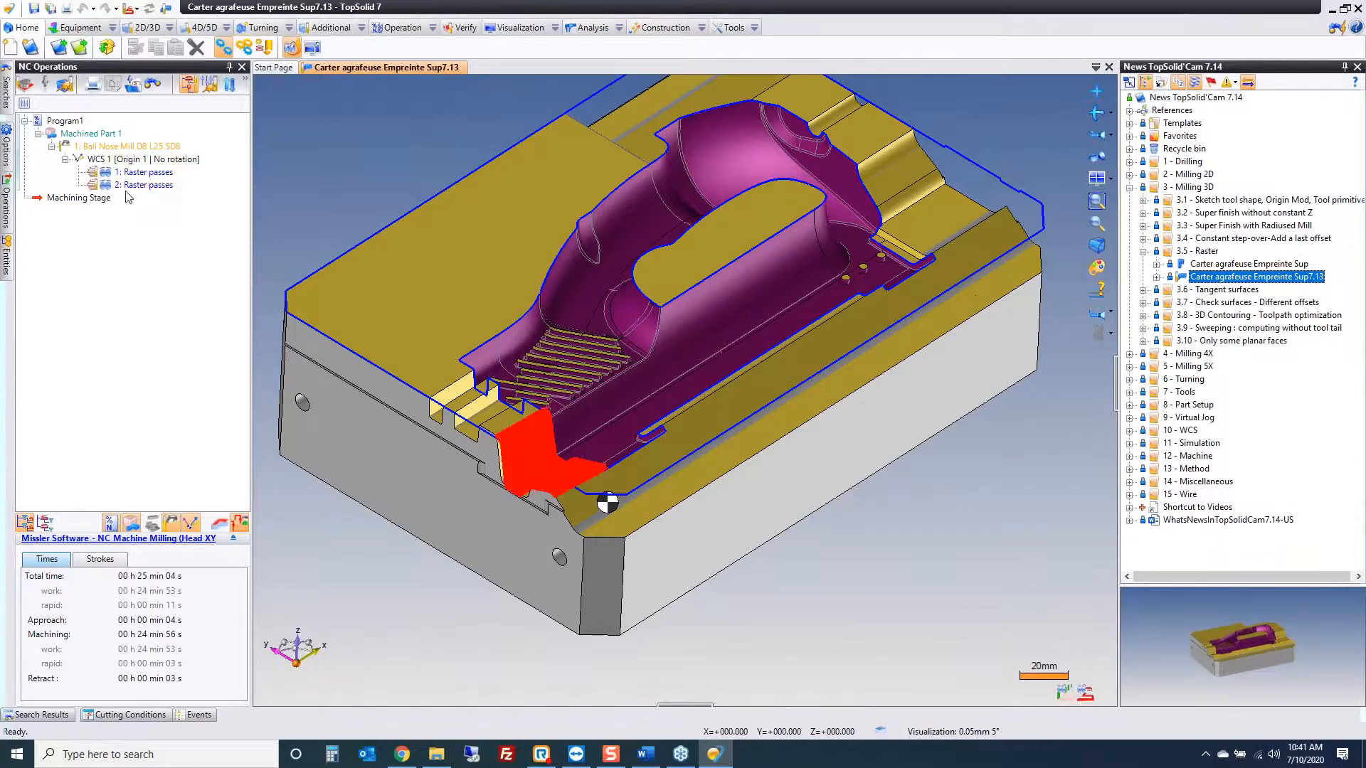
# Step: Examine the toolpaths of both Raster passes operations up close along the surface edges at the front of the mold cavity
pyautogui.click(145, 173)
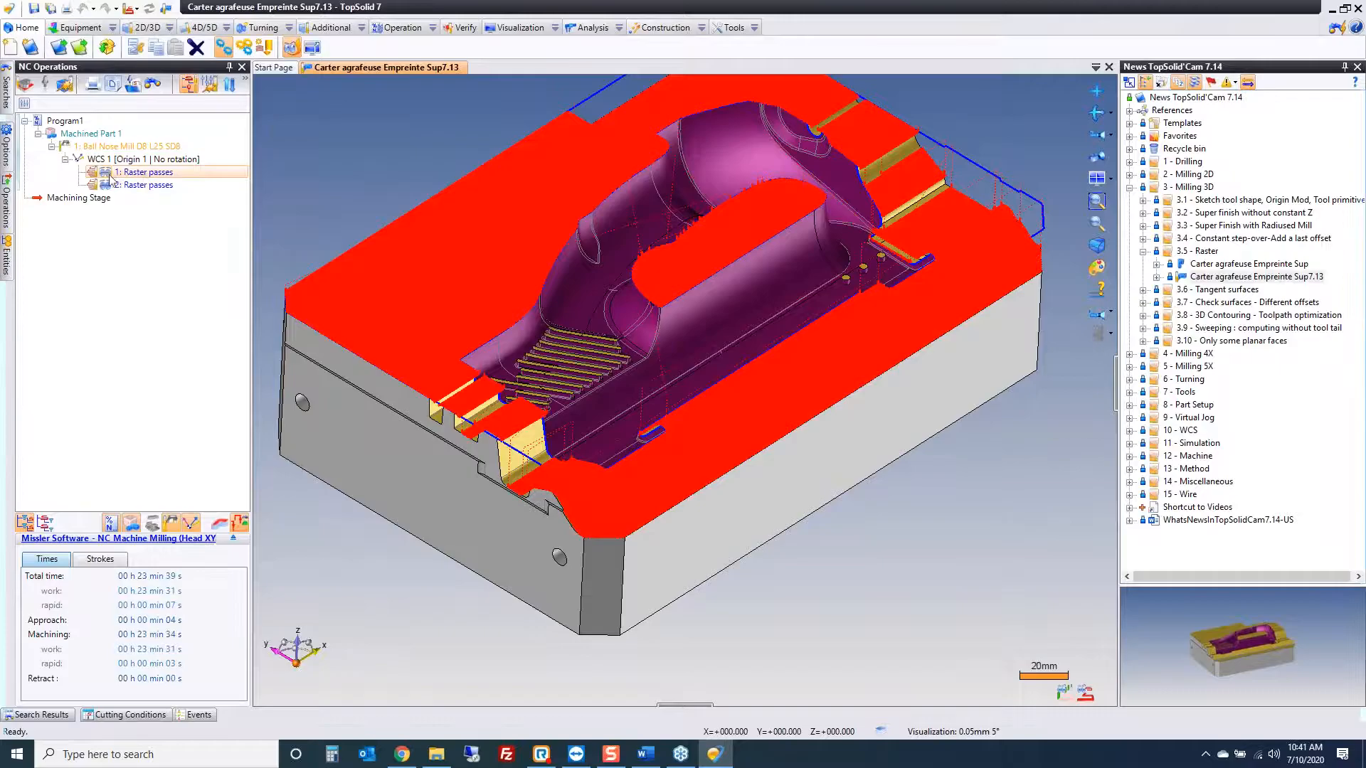
pyautogui.scroll(2, 553, 514)
pyautogui.scroll(4, 558, 498)
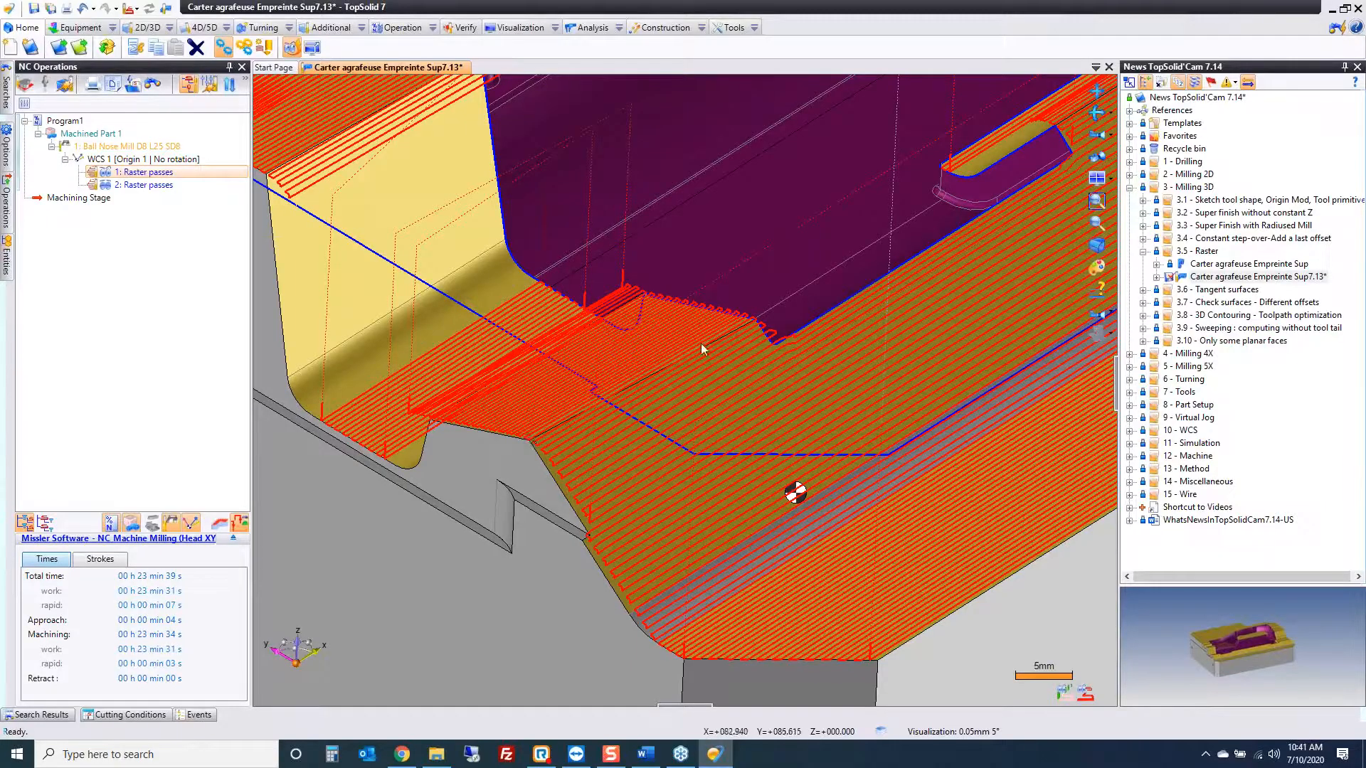
pyautogui.moveTo(550, 449); pyautogui.dragTo(613, 431, button='middle')
pyautogui.scroll(5, 608, 427)
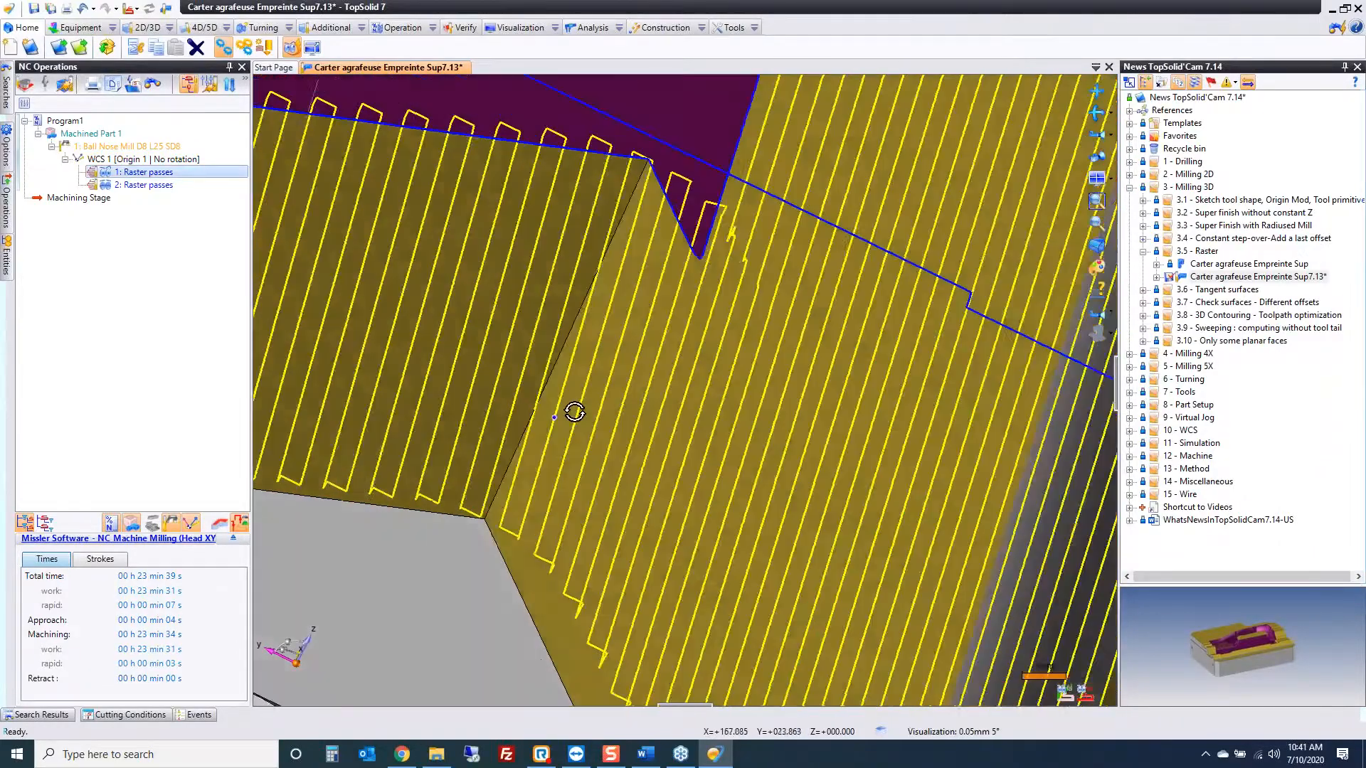
pyautogui.moveTo(575, 411); pyautogui.dragTo(558, 369, button='middle')
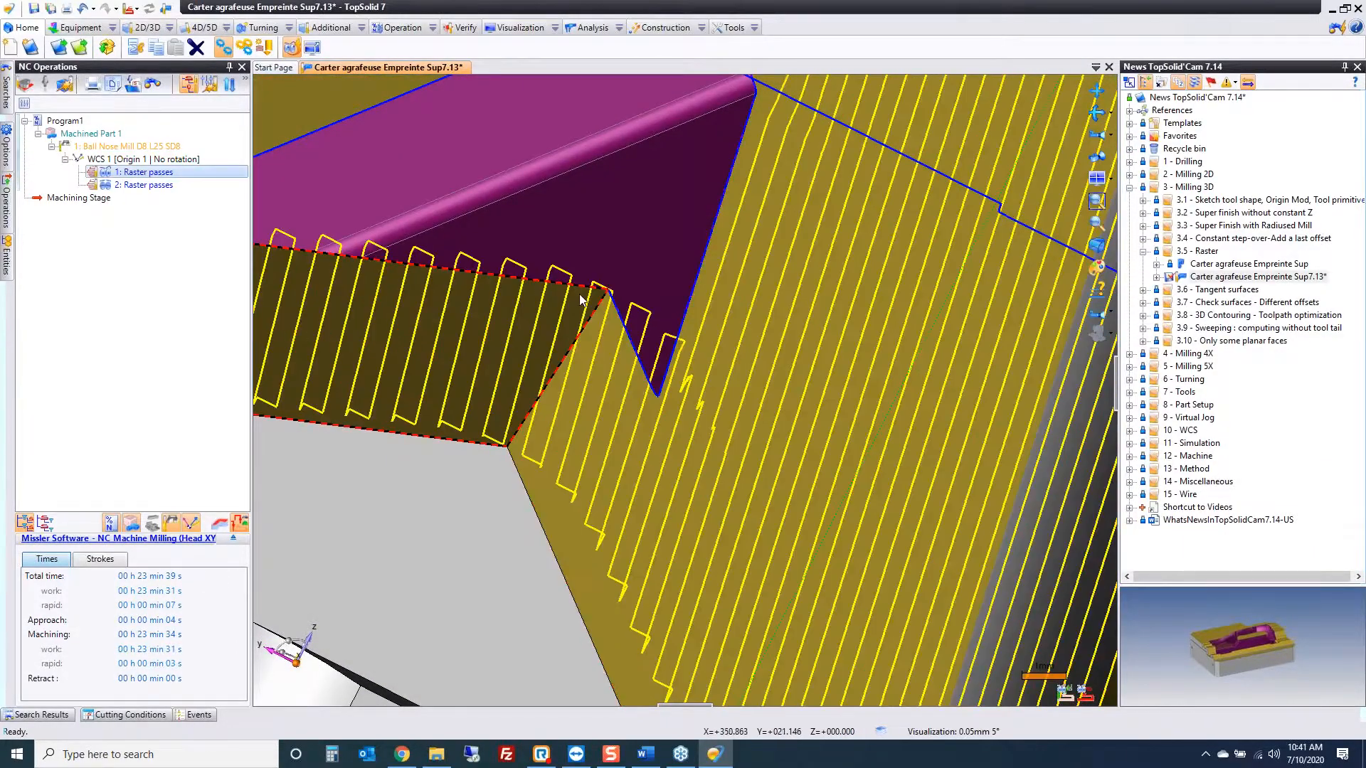
pyautogui.moveTo(560, 448); pyautogui.dragTo(523, 457, button='middle')
pyautogui.click(106, 174)
pyautogui.click(106, 185)
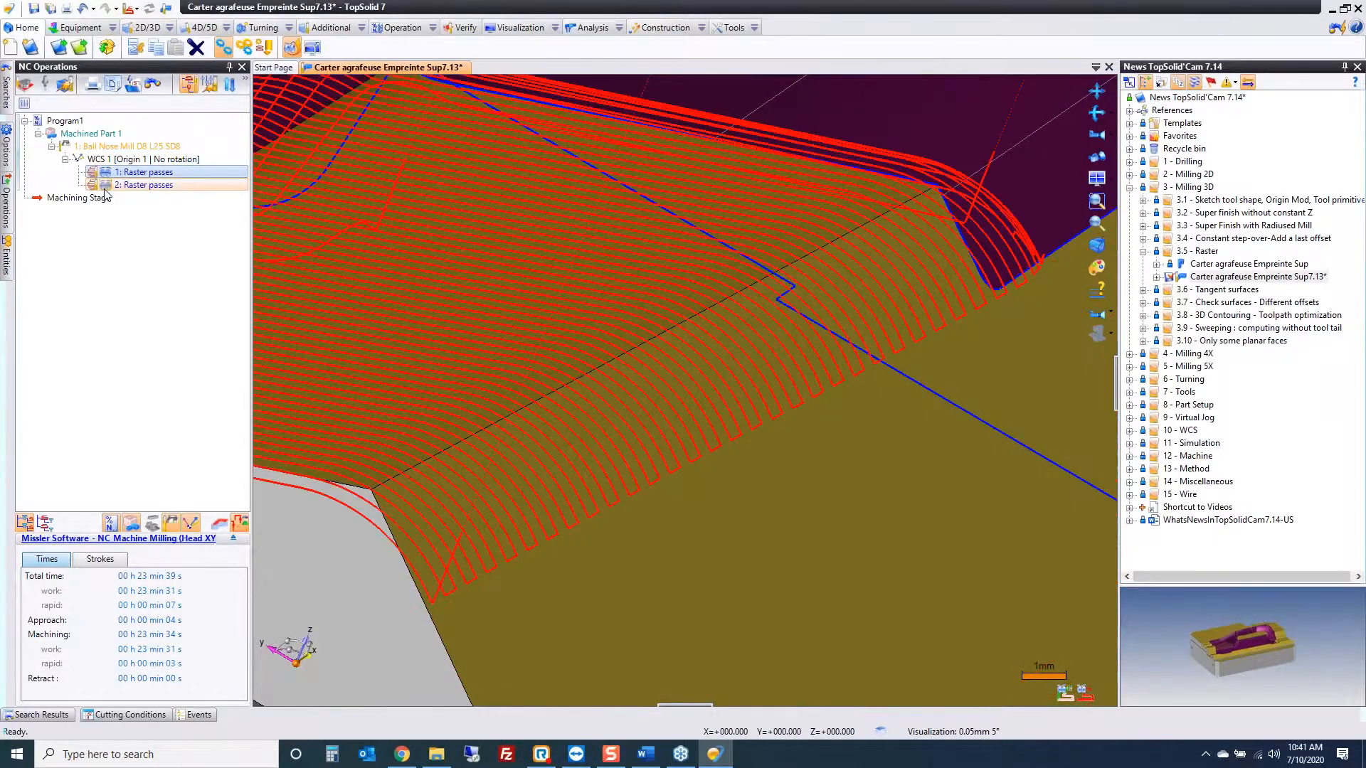
pyautogui.scroll(-4, 667, 498)
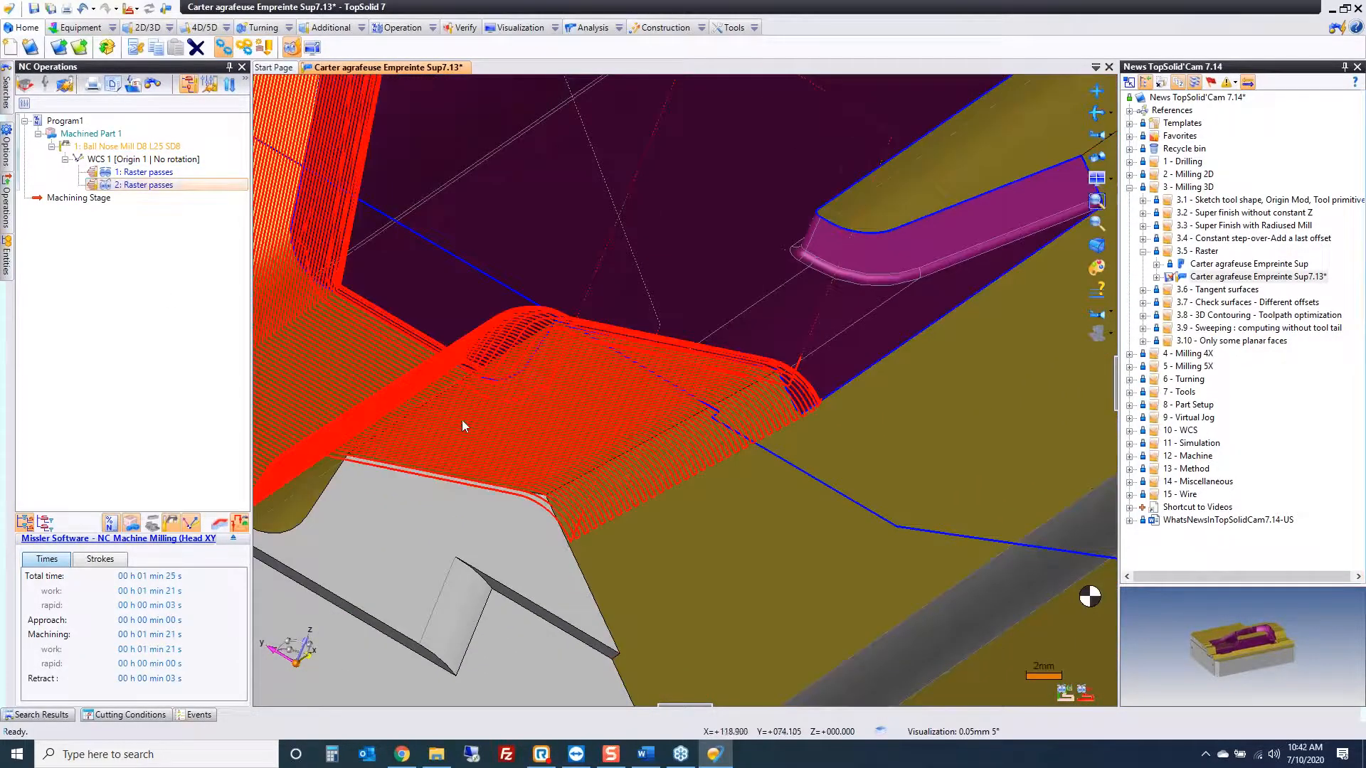
pyautogui.moveTo(462, 419); pyautogui.dragTo(631, 476, button='middle')
# Step: Review the contact surfaces management settings in the second Raster passes operation's geometry, then cancel the edit
pyautogui.doubleClick(141, 188)
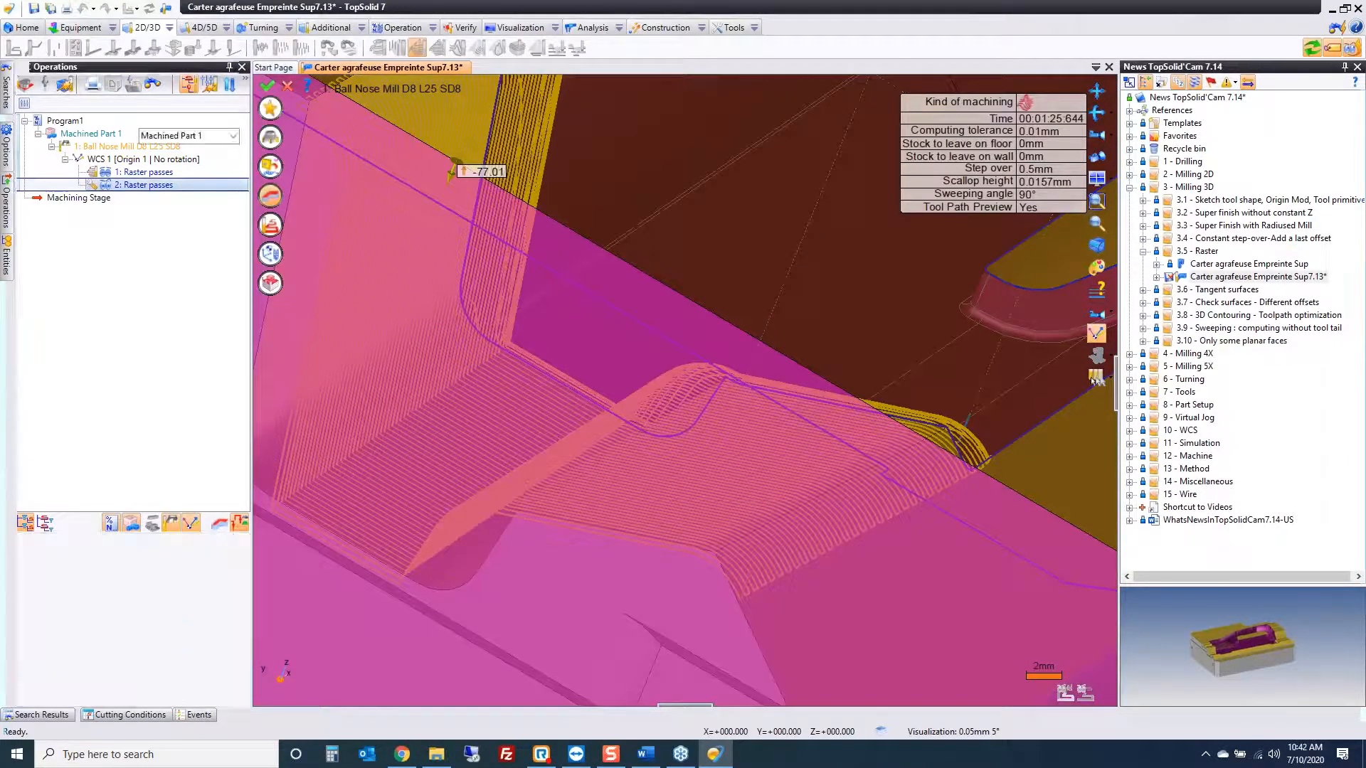
pyautogui.click(76, 99)
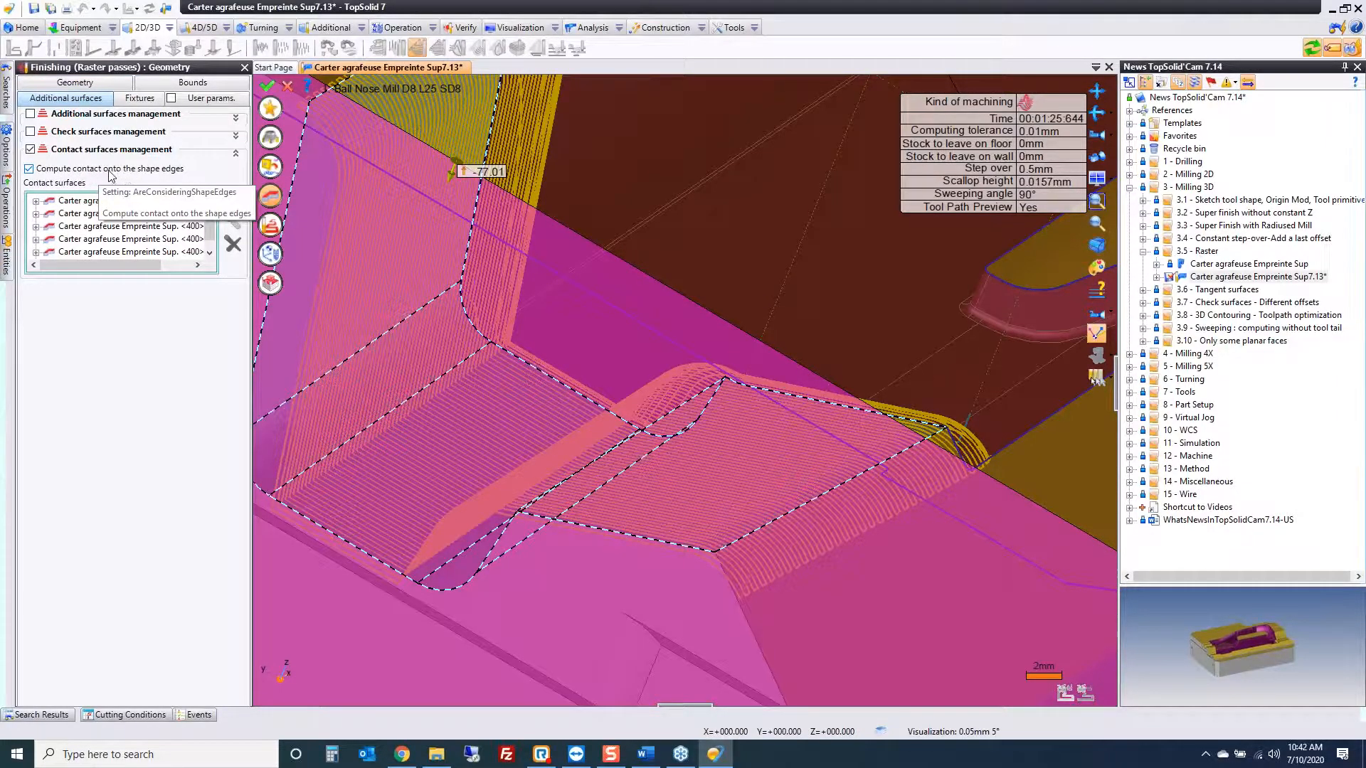
pyautogui.scroll(-3, 607, 497)
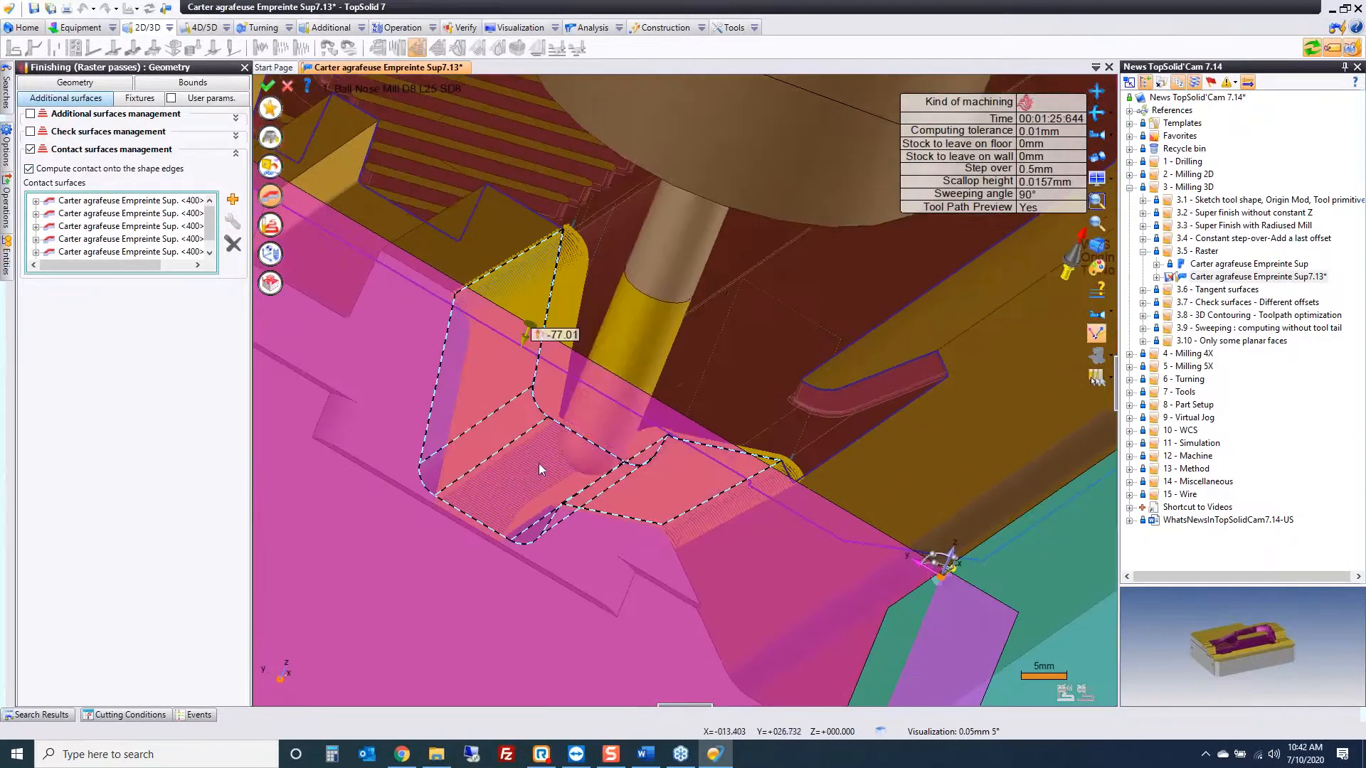
pyautogui.click(288, 88)
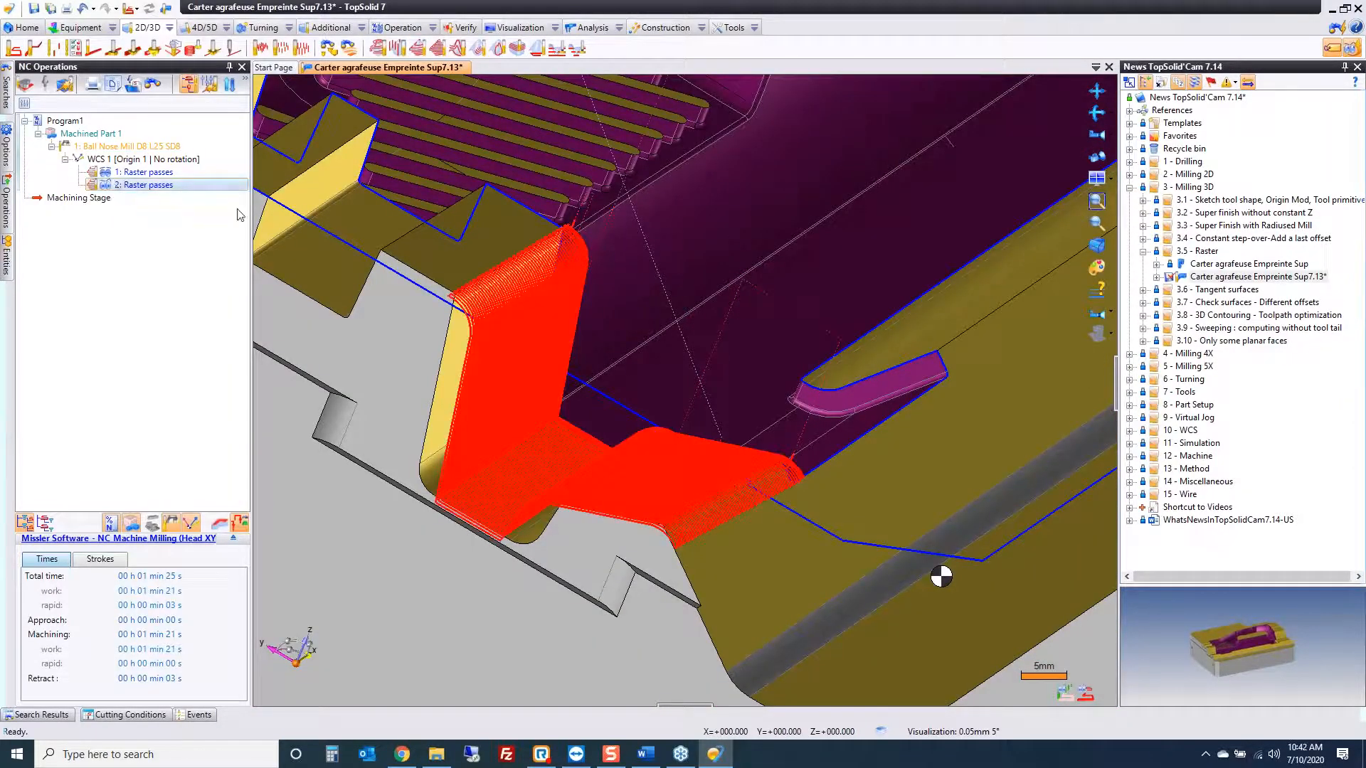
# Step: Upgrade the Carter agrafeuse Empreinte Sup7.13 document and refresh its machining operations
pyautogui.click(711, 520)
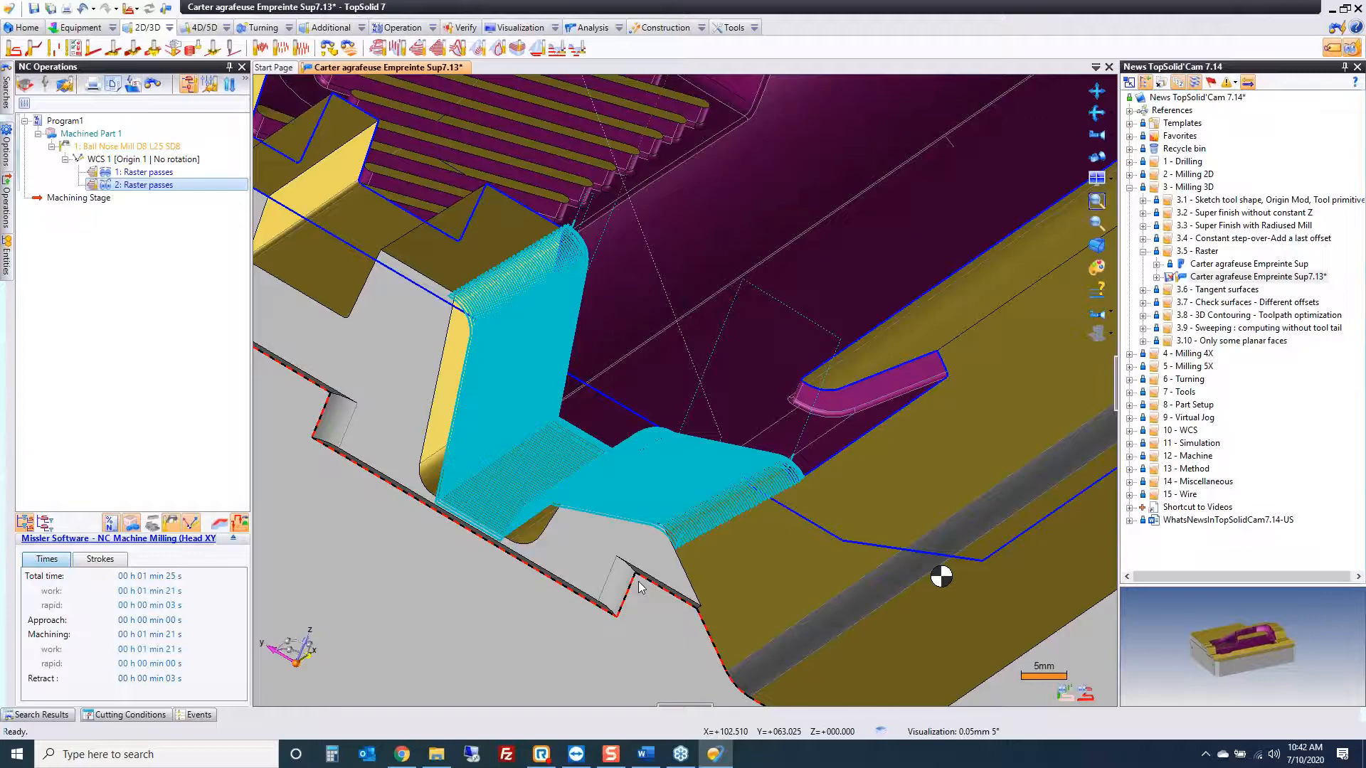
pyautogui.click(10, 9)
pyautogui.moveTo(32, 44)
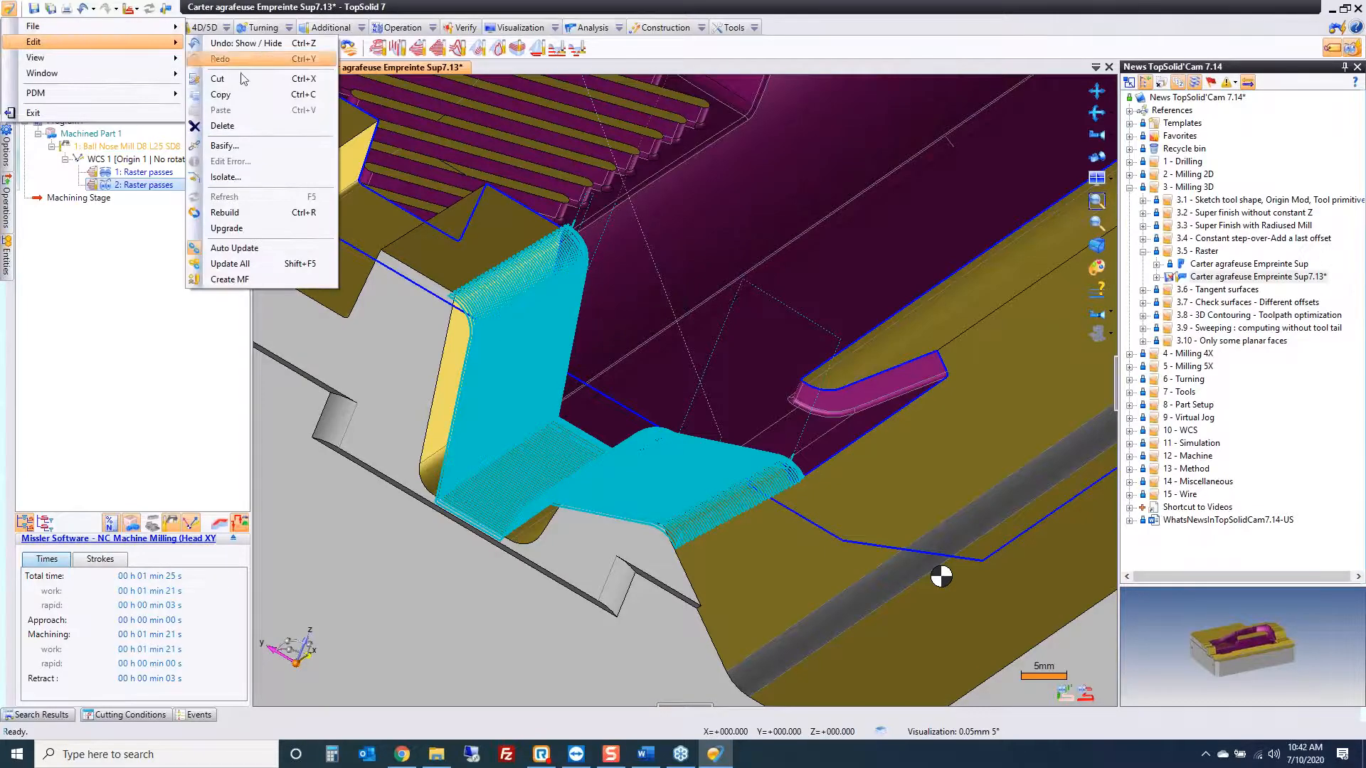
pyautogui.click(258, 232)
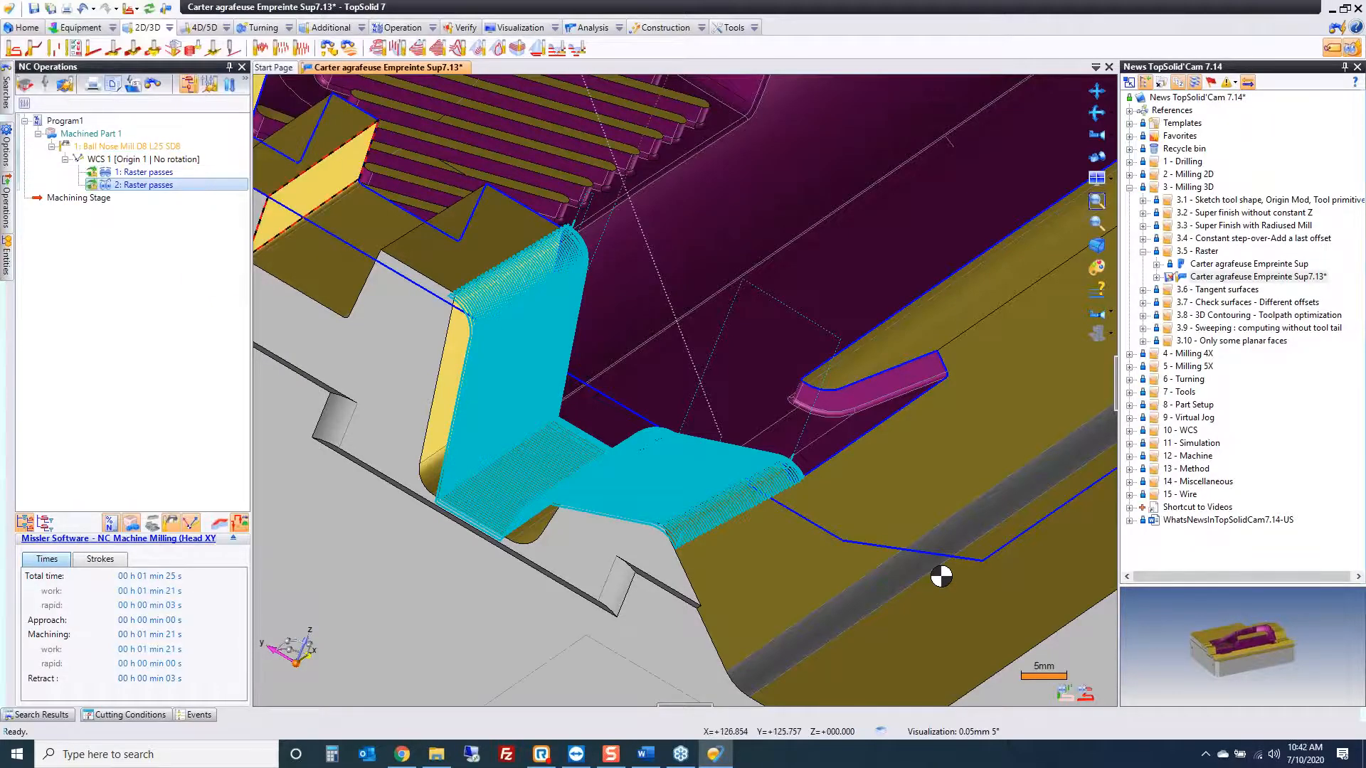
pyautogui.click(149, 10)
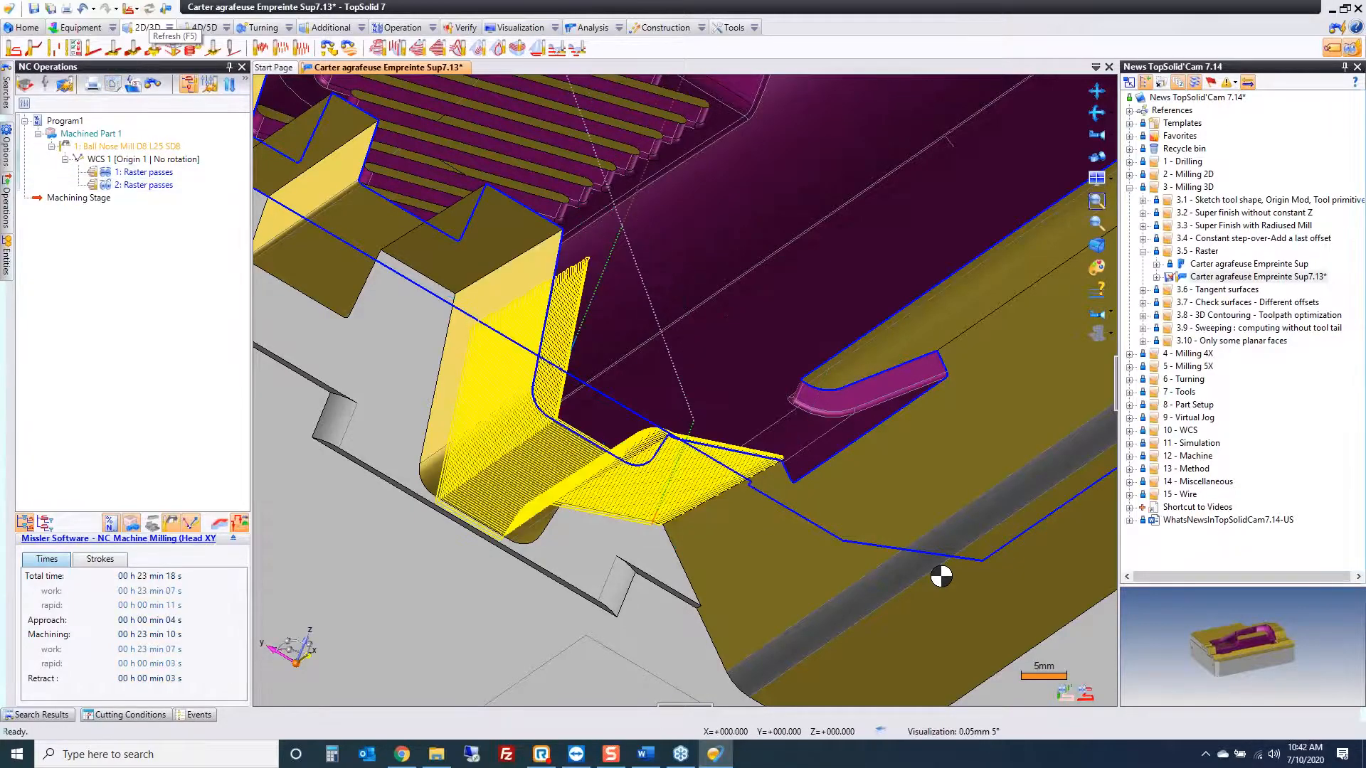
# Step: Inspect the recomputed toolpaths of both Raster passes operations along the contact surface edges
pyautogui.click(146, 185)
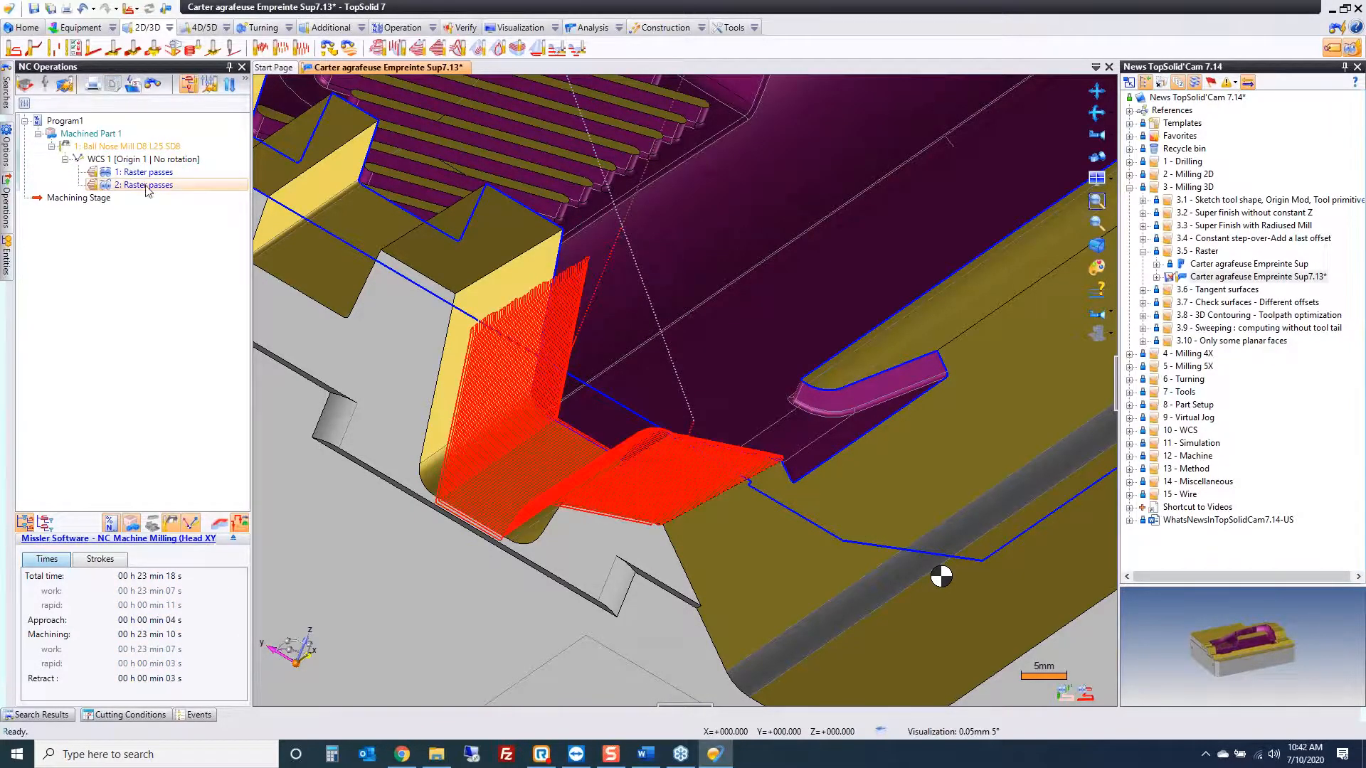
pyautogui.moveTo(497, 332)
pyautogui.mouseDown(button='middle')
pyautogui.moveTo(449, 285)
pyautogui.moveTo(505, 341)
pyautogui.moveTo(460, 305)
pyautogui.moveTo(474, 343)
pyautogui.mouseUp(button='middle')
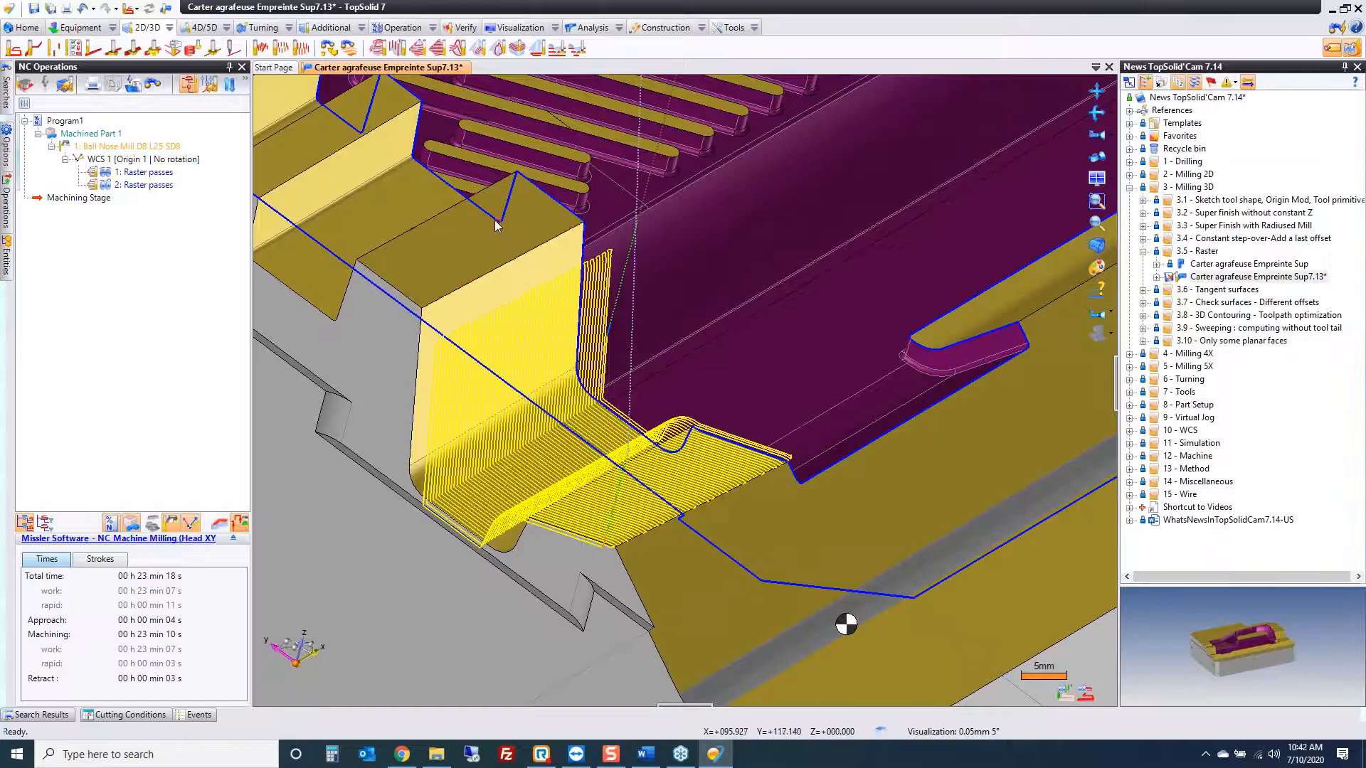
pyautogui.click(112, 173)
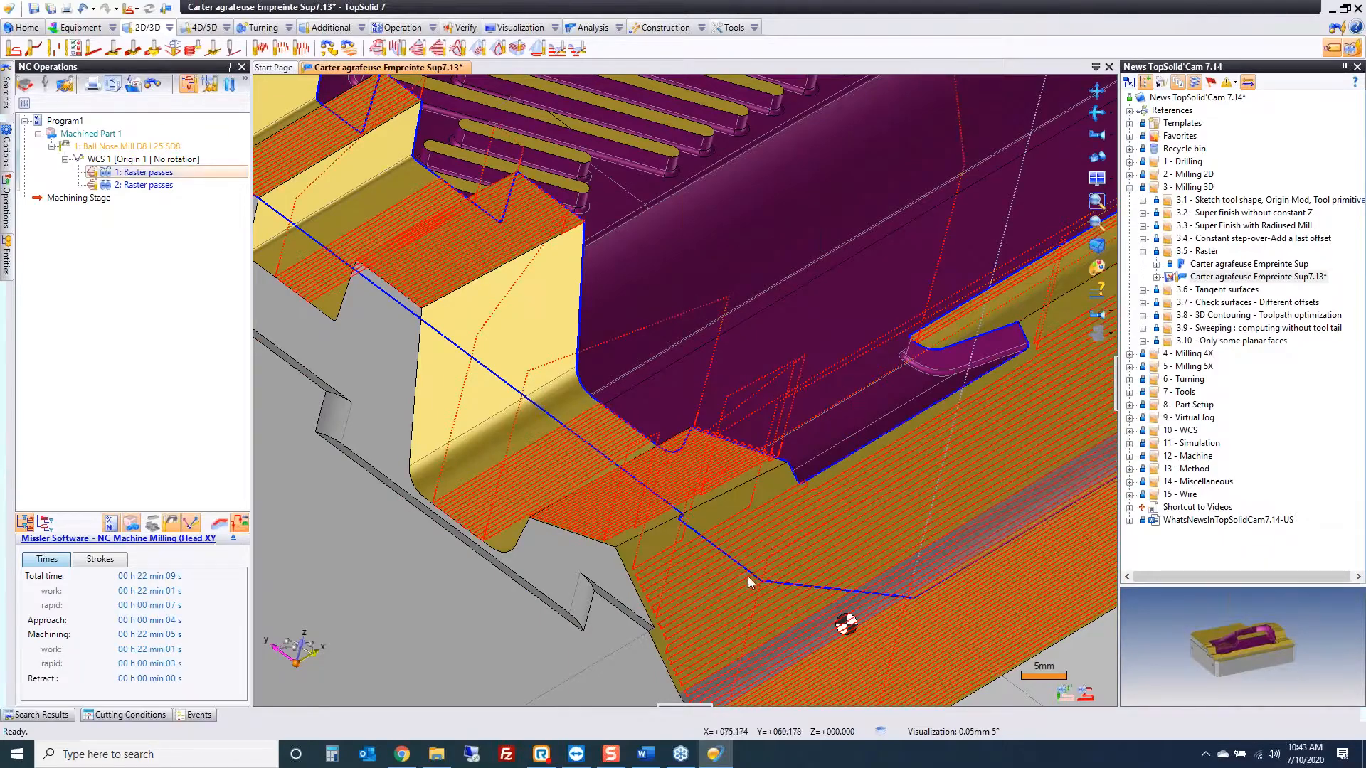
pyautogui.moveTo(749, 583)
pyautogui.mouseDown(button='middle')
pyautogui.moveTo(701, 567)
pyautogui.moveTo(724, 573)
pyautogui.mouseUp(button='middle')
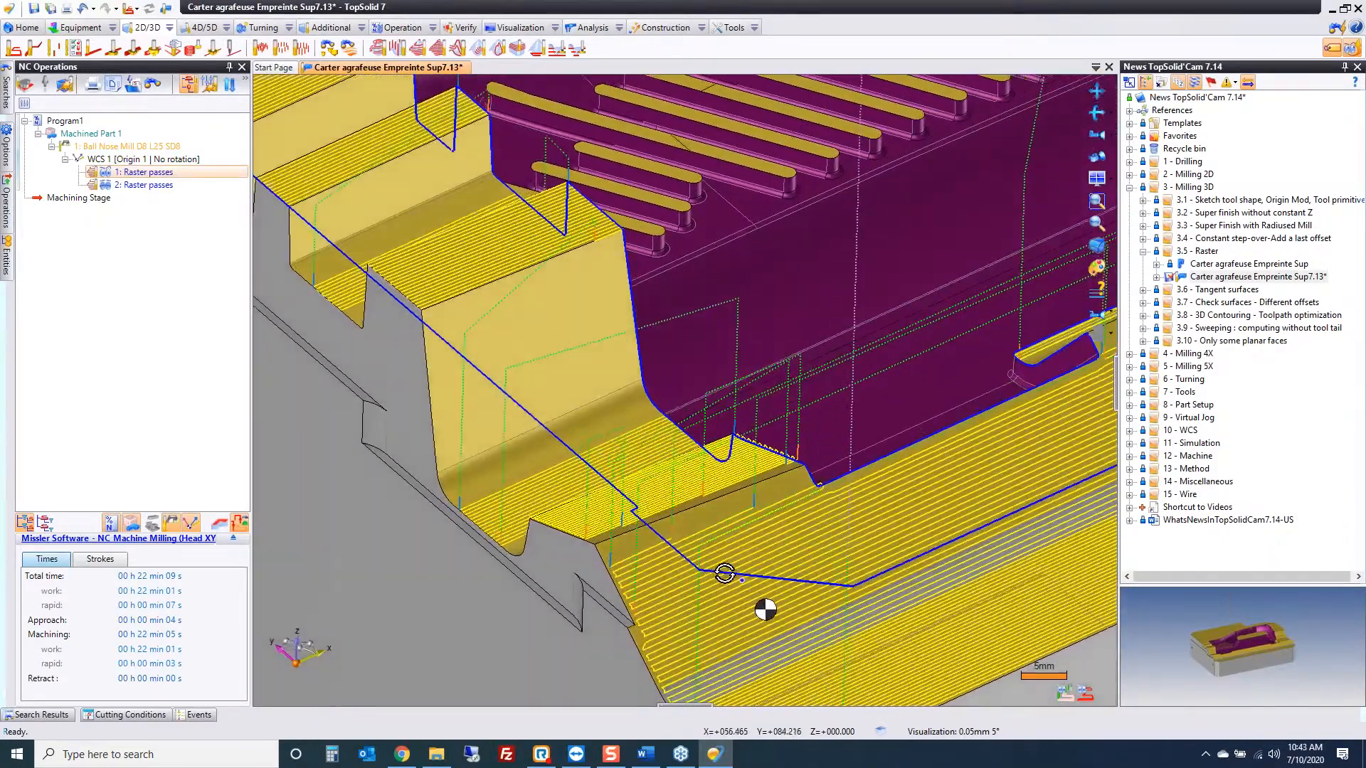
pyautogui.scroll(5, 639, 551)
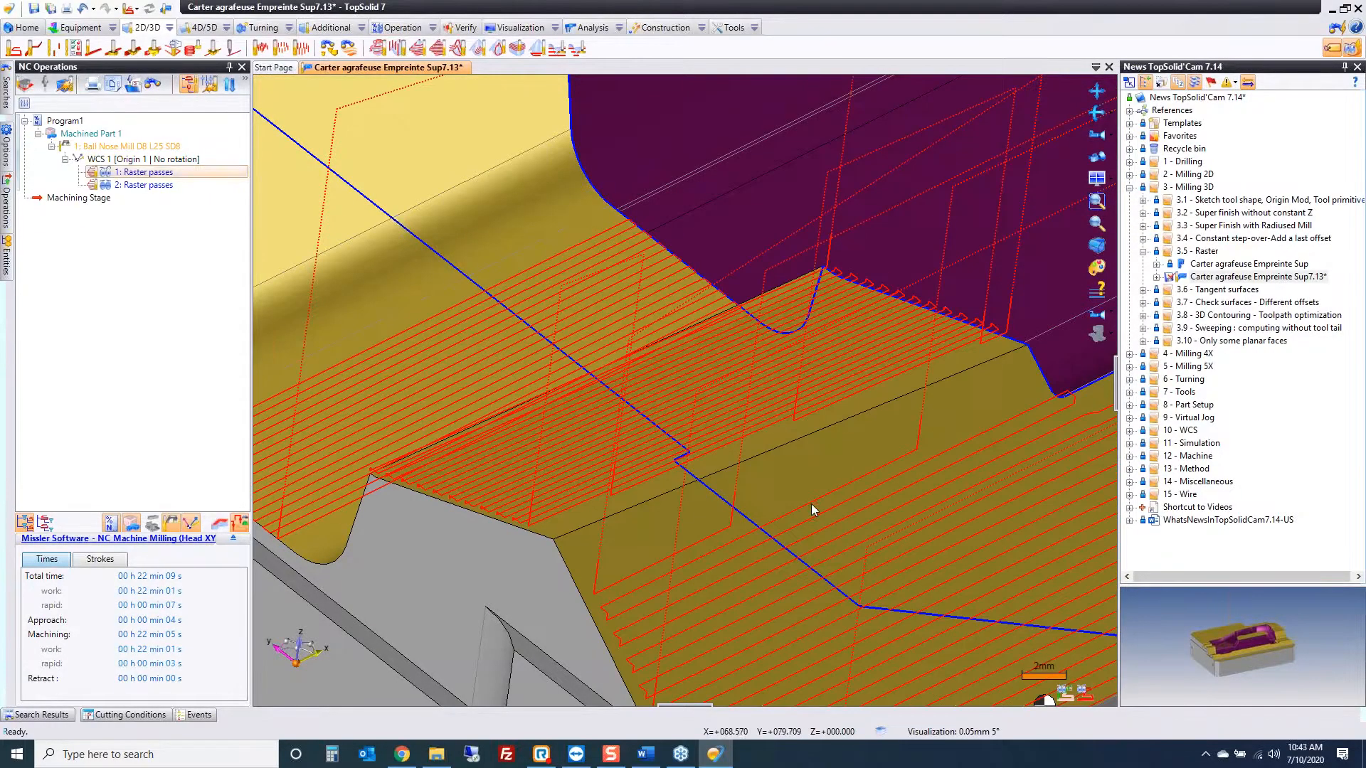
pyautogui.click(645, 577)
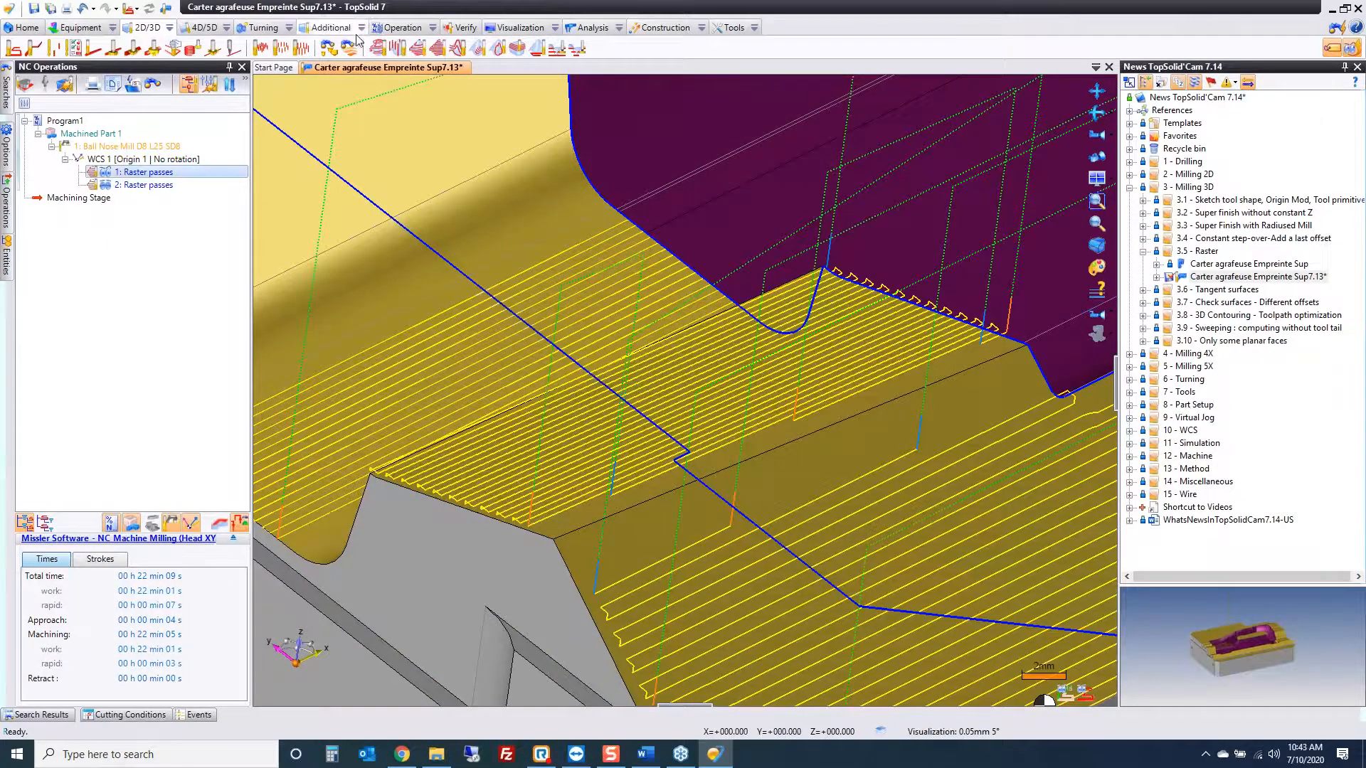
# Step: Close Carter agrafeuse Empreinte Sup7.13 without saving, collapse the 3.5 - Raster folder and expand the 3.6 - Tangent surfaces folder
pyautogui.middleClick(358, 69)
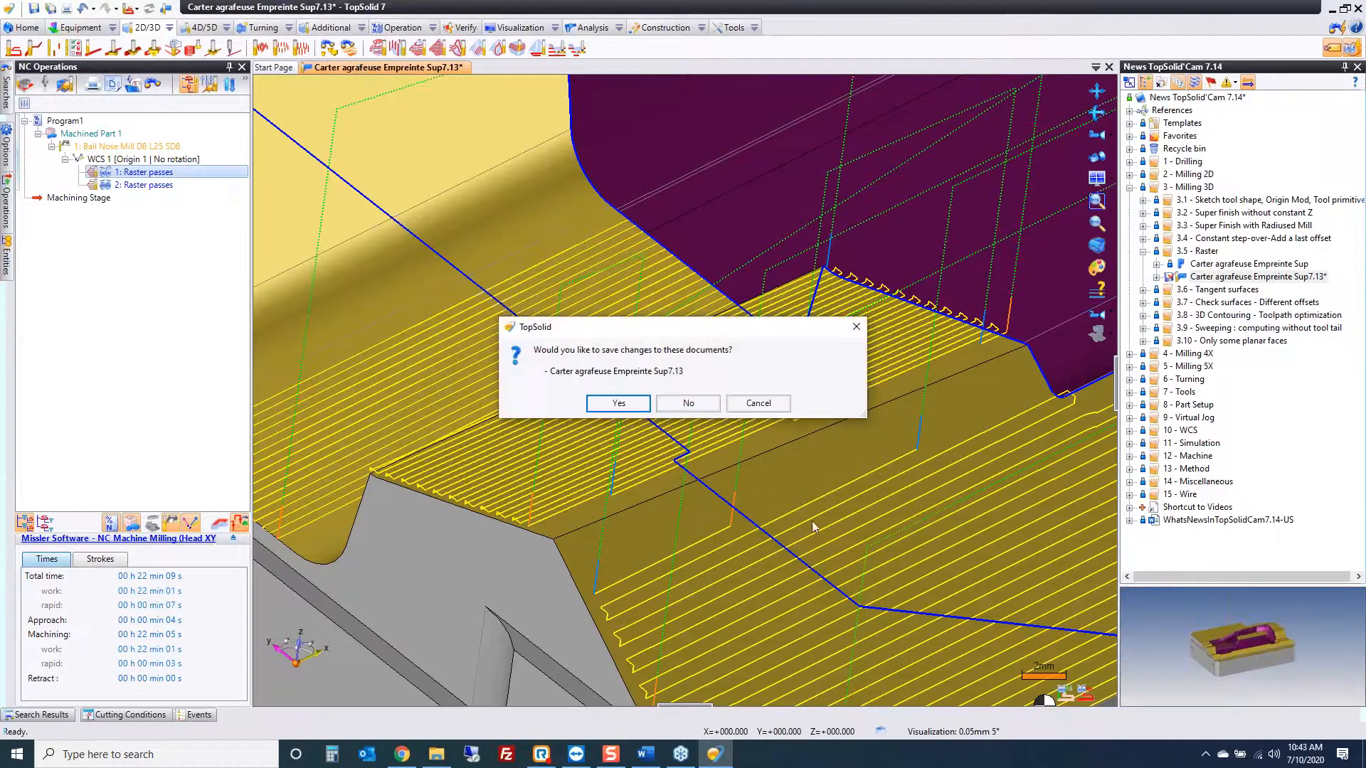
pyautogui.click(686, 400)
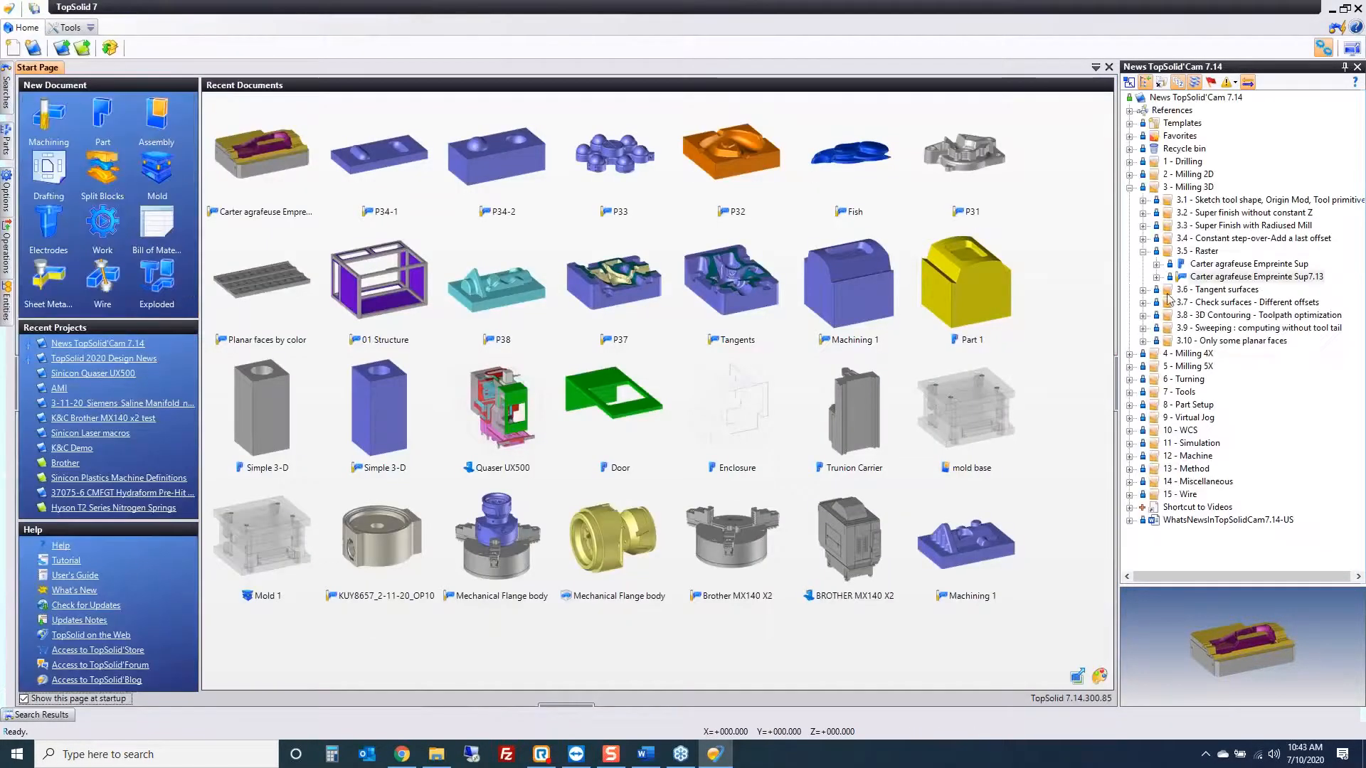
pyautogui.click(1143, 251)
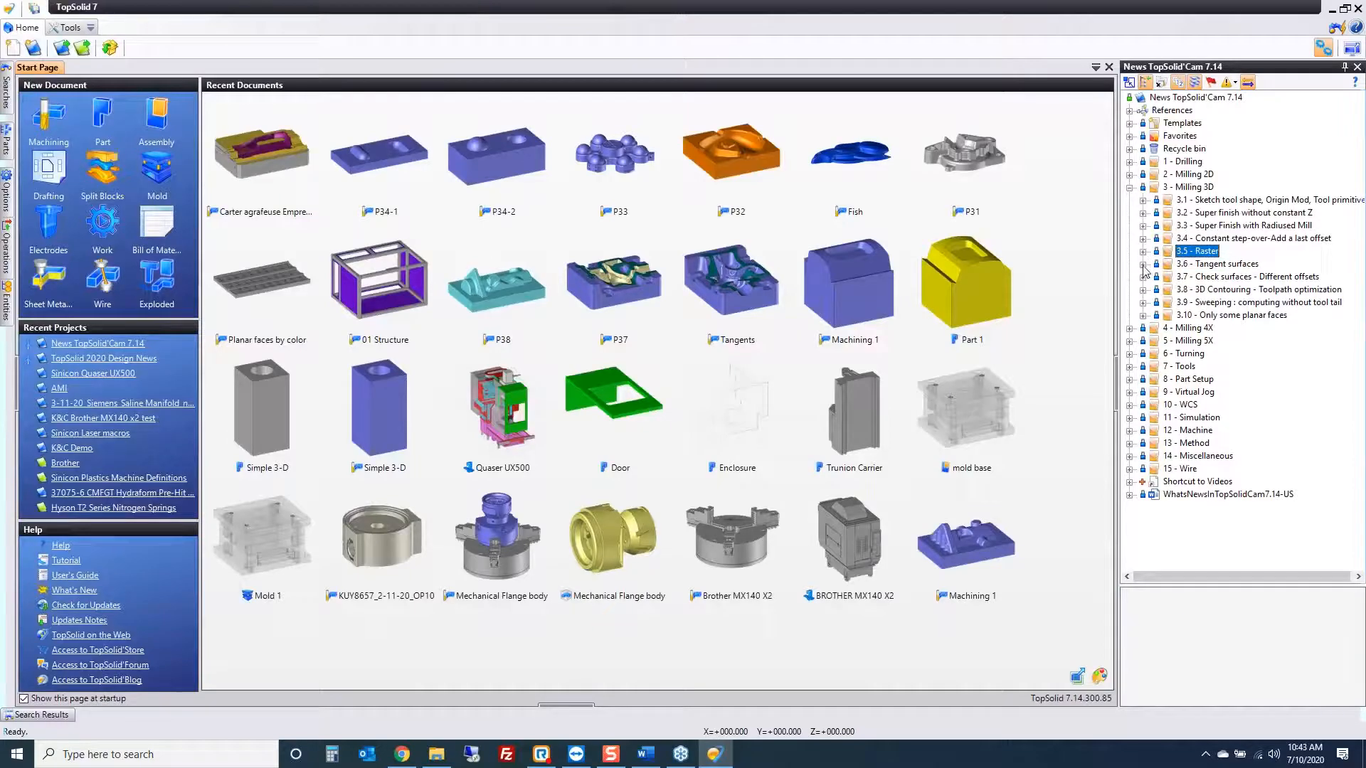
pyautogui.click(1143, 265)
pyautogui.click(1157, 278)
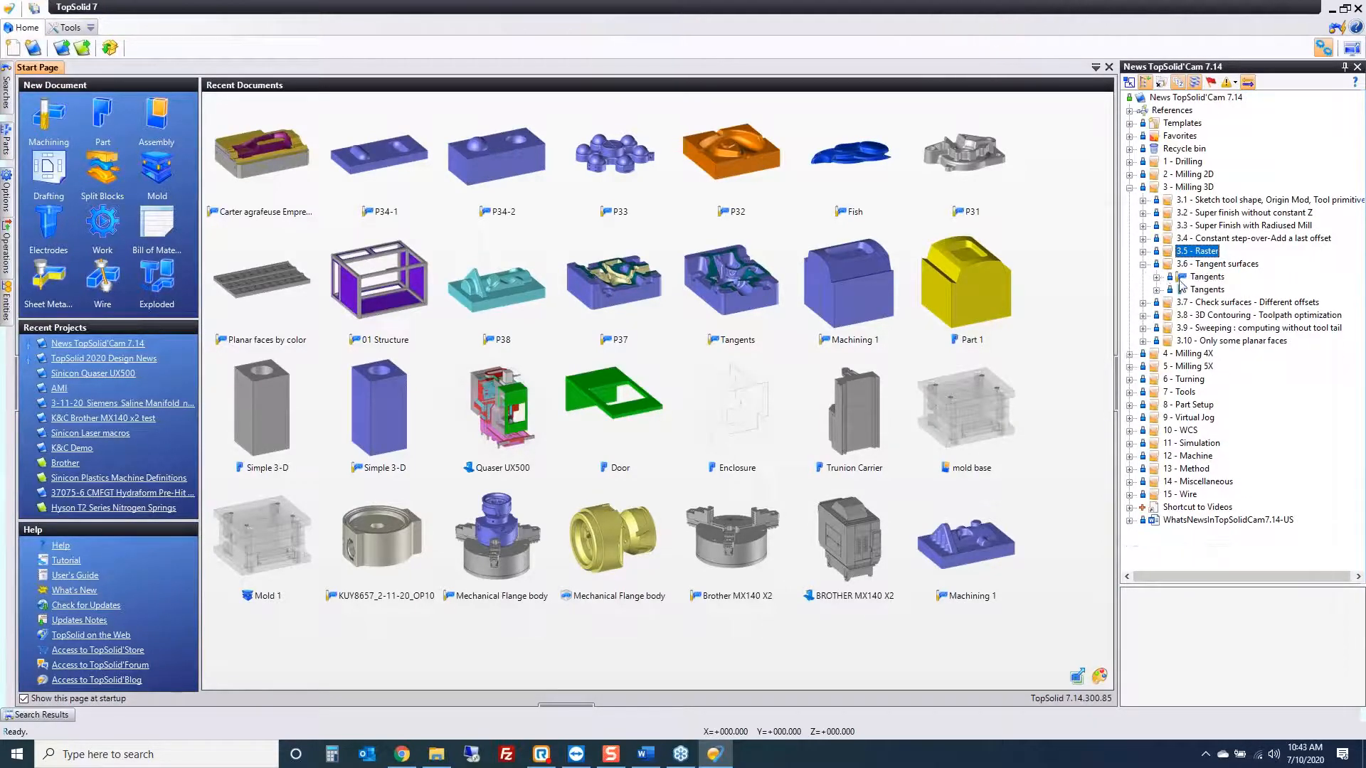
# Step: Open the Tangents machining document from the 3.6 - Tangent surfaces folder and examine the Constant step-over toolpath along the cavity edge
pyautogui.click(1205, 278)
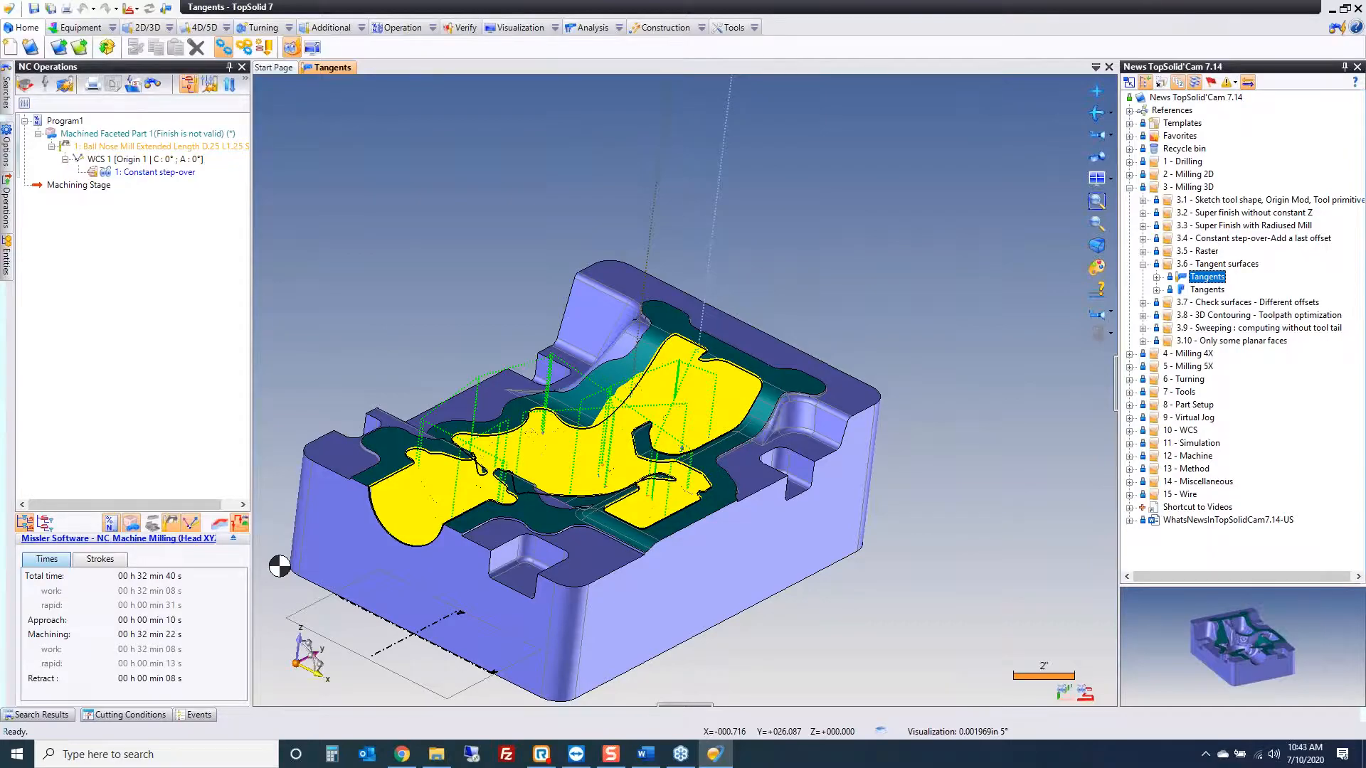
pyautogui.scroll(10, 783, 291)
pyautogui.scroll(5, 783, 291)
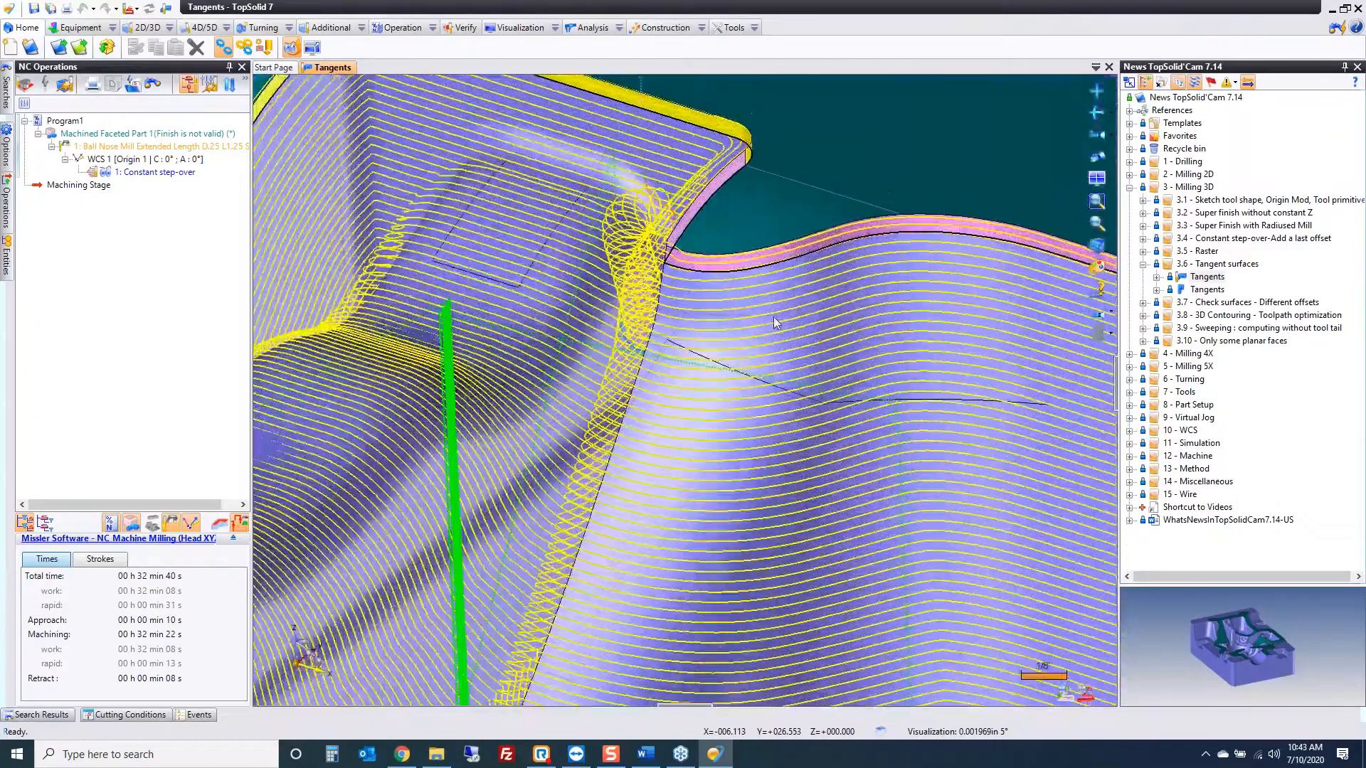
pyautogui.moveTo(770, 283)
pyautogui.mouseDown(button='middle')
pyautogui.moveTo(811, 287)
pyautogui.moveTo(795, 281)
pyautogui.mouseUp(button='middle')
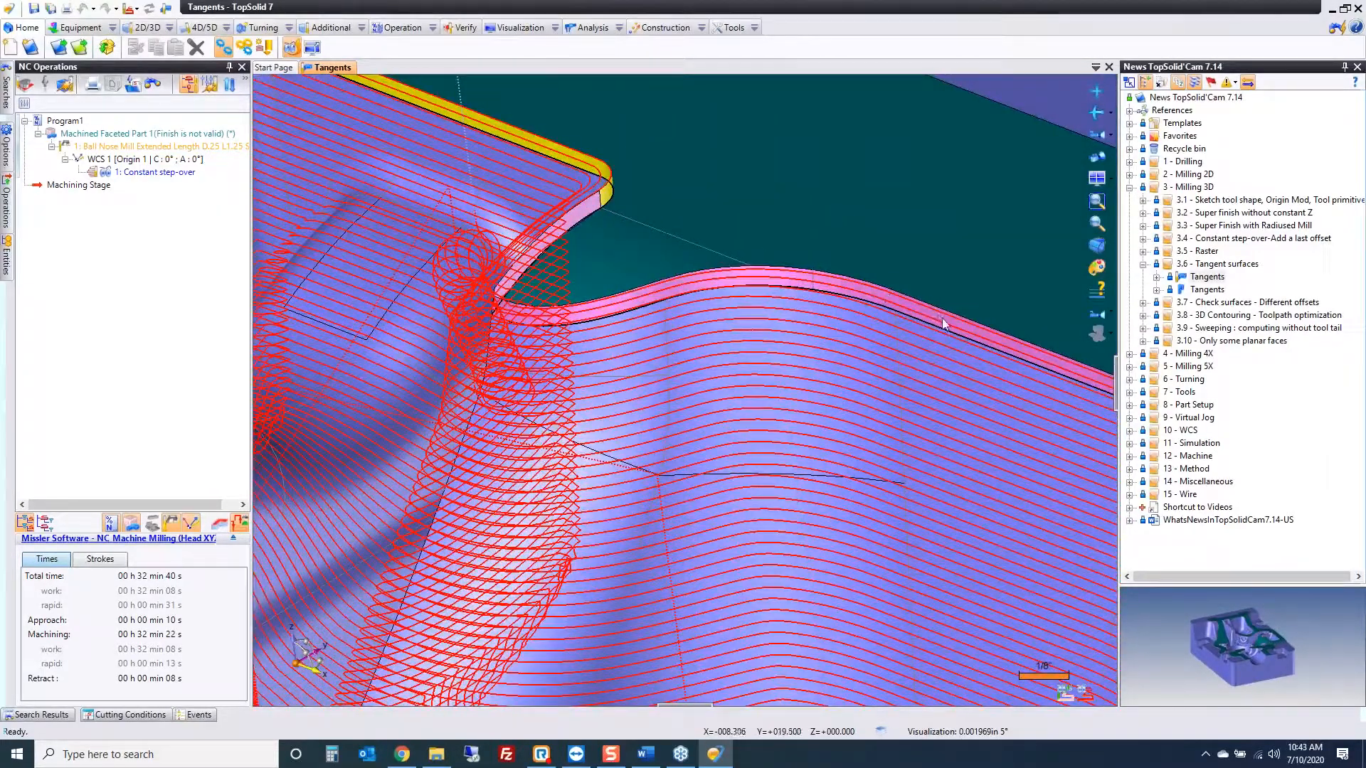
# Step: Hide the Constant step-over toolpath and examine the tangent surfaces running along the cavity edges of the mold
pyautogui.click(105, 174)
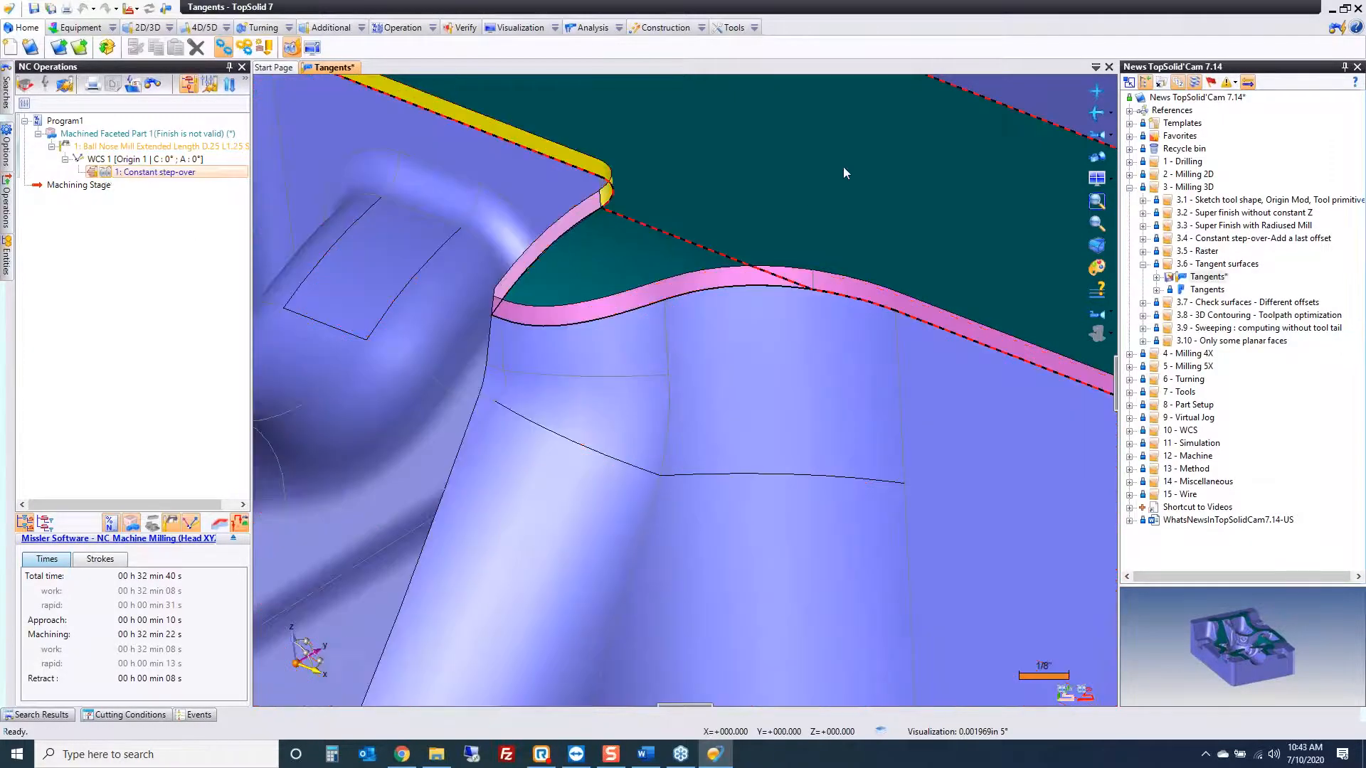
pyautogui.moveTo(930, 133); pyautogui.dragTo(881, 220, button='middle')
pyautogui.scroll(-4, 880, 220)
pyautogui.moveTo(723, 506); pyautogui.dragTo(706, 133, button='middle')
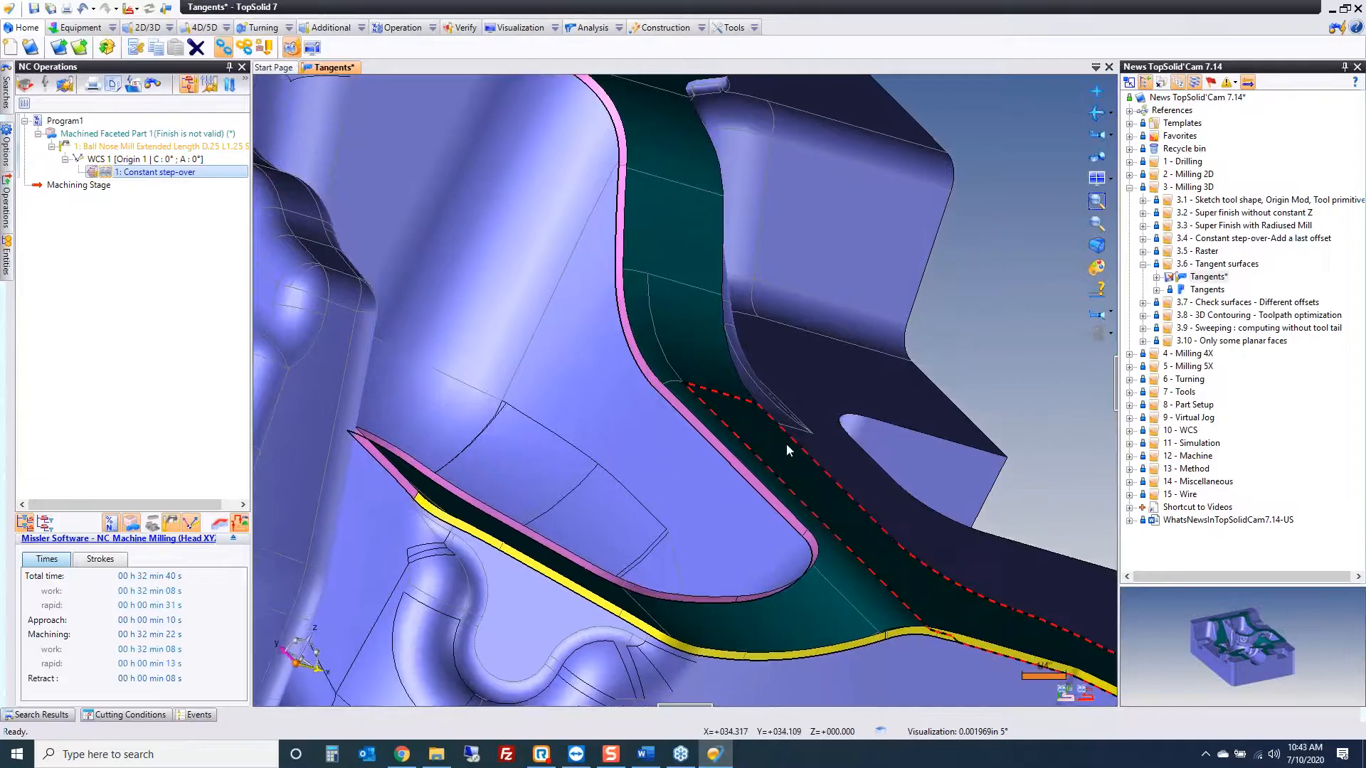
pyautogui.moveTo(722, 632); pyautogui.dragTo(827, 532, button='middle')
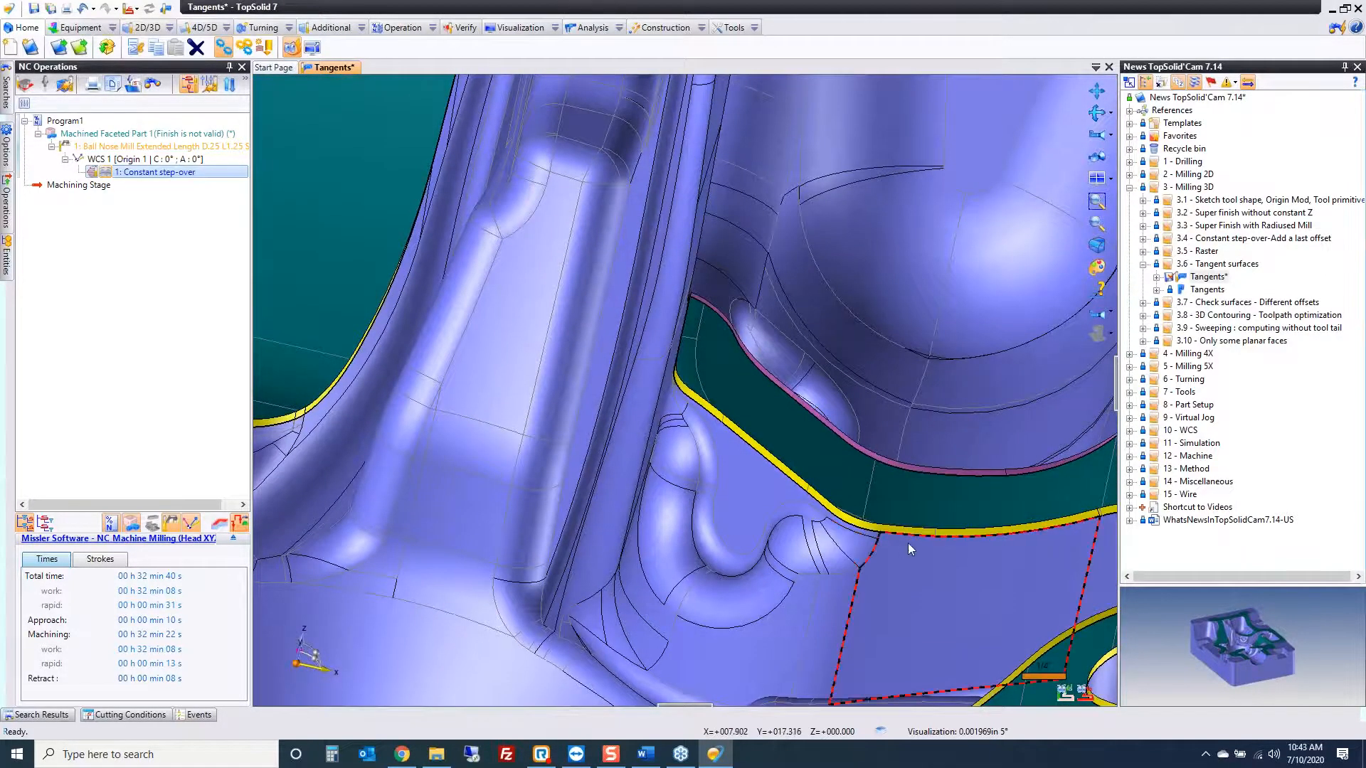
pyautogui.scroll(-5, 908, 548)
pyautogui.moveTo(879, 601); pyautogui.dragTo(914, 537, button='middle')
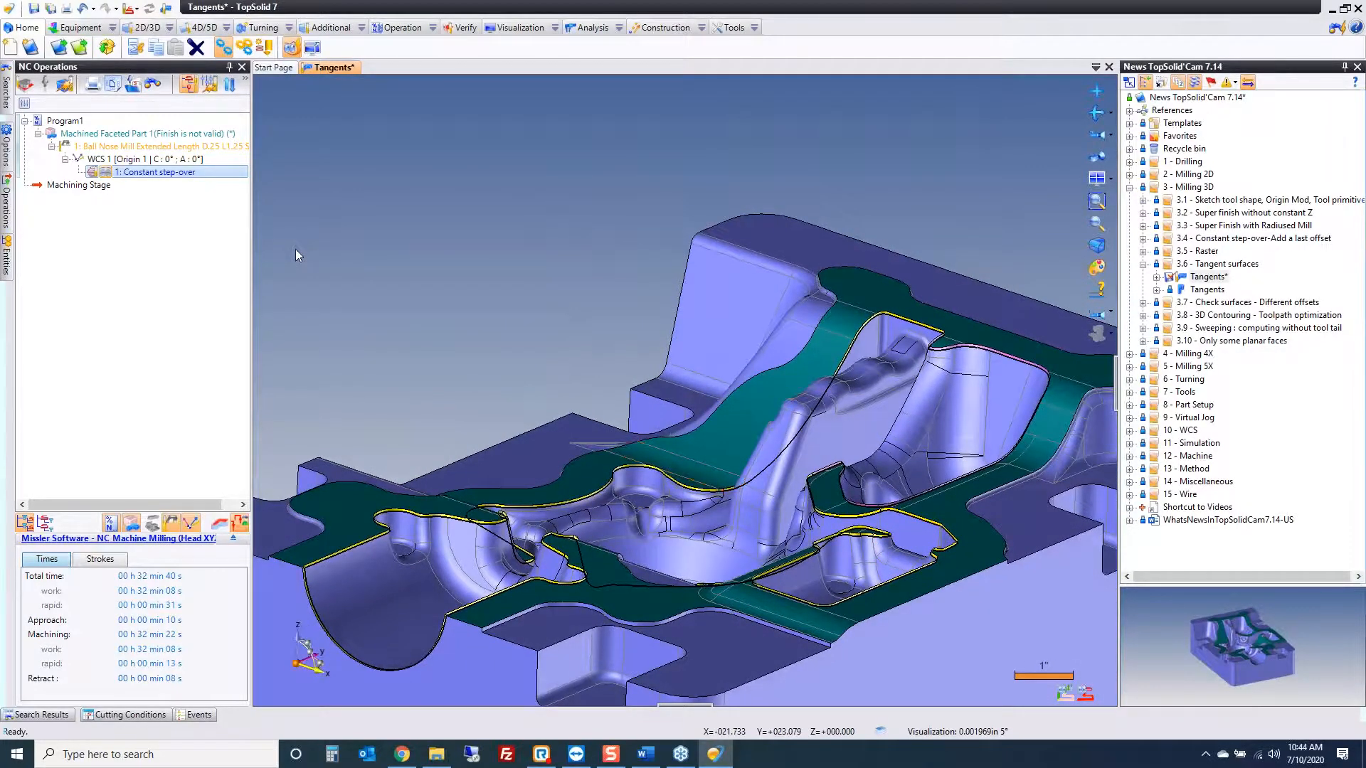
# Step: Delete the Constant step-over operation from Program1
pyautogui.click(155, 173)
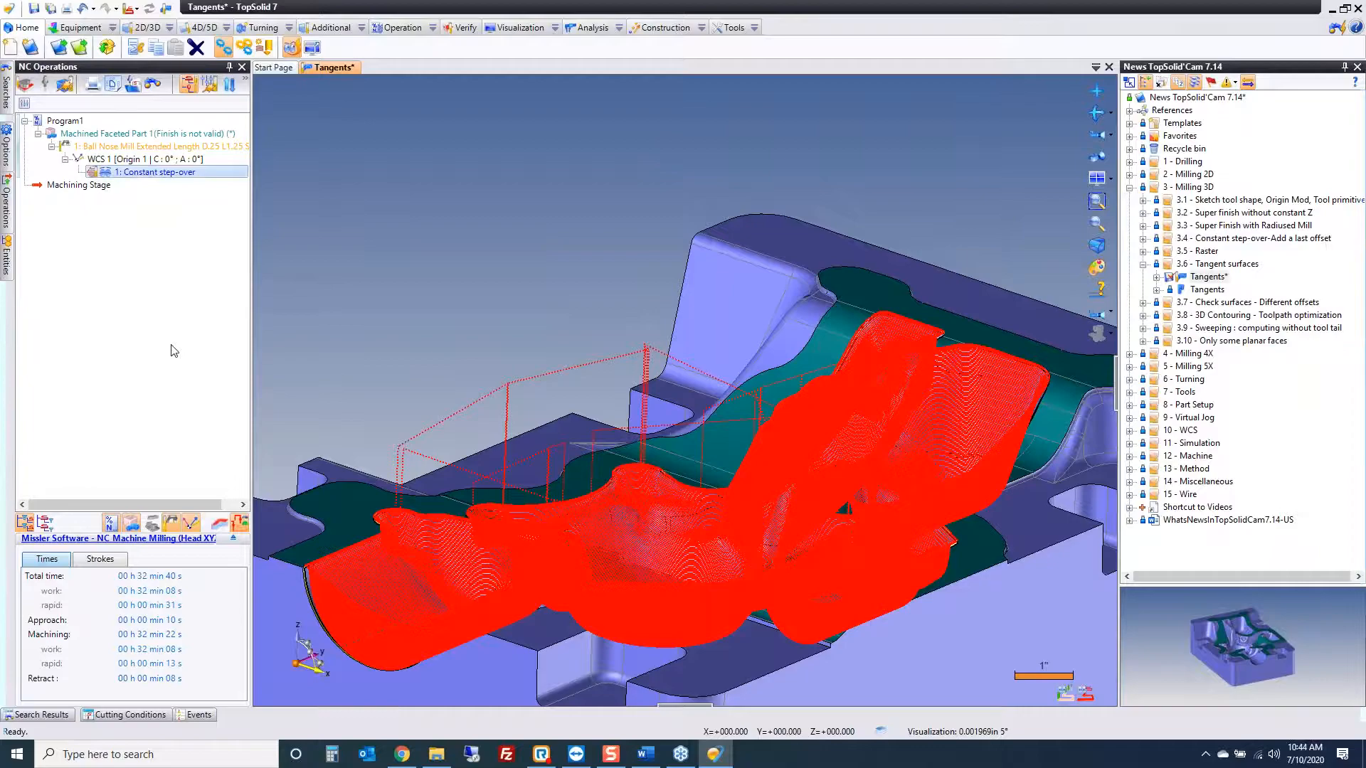
pyautogui.press('Delete')
pyautogui.click(649, 399)
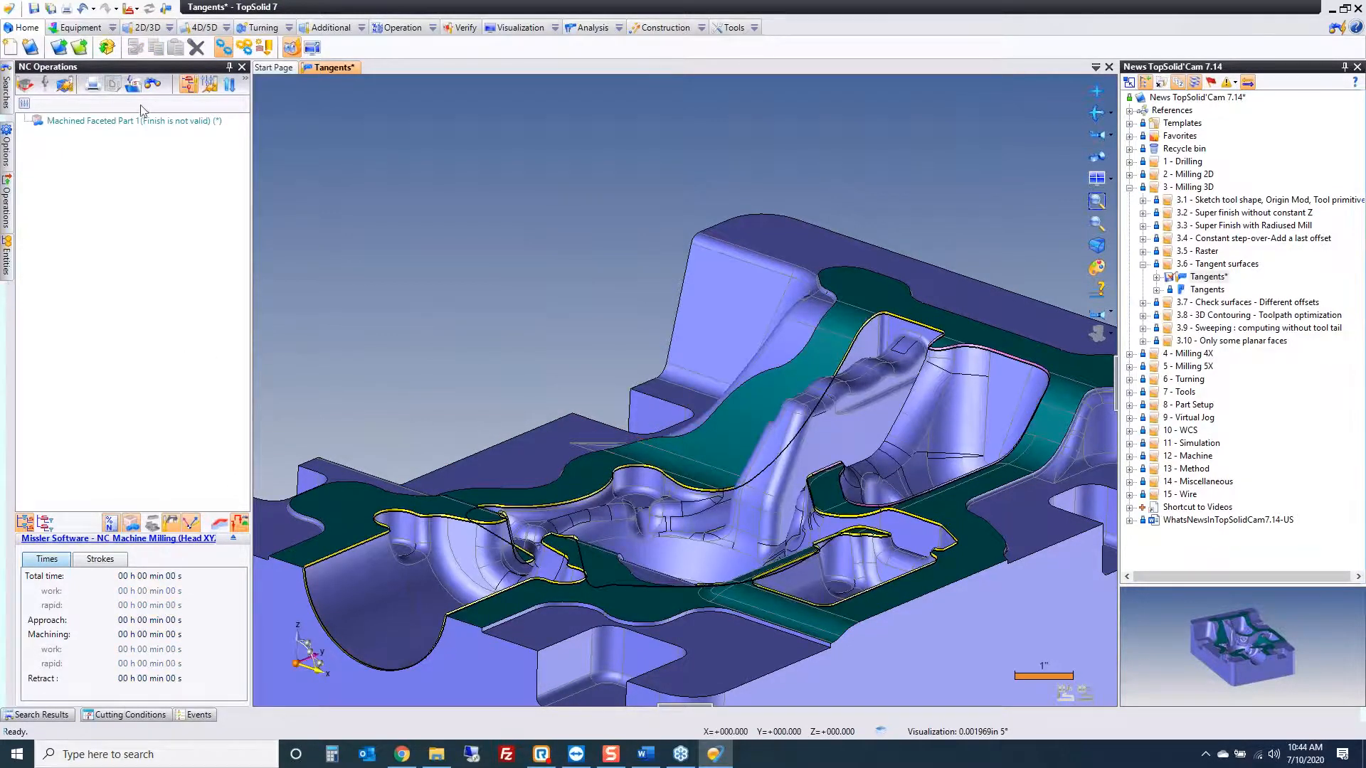
# Step: Switch to the modeling environment, pin the entities list, and delete the Shapes (Tangent Surfaces 1) group
pyautogui.click(165, 8)
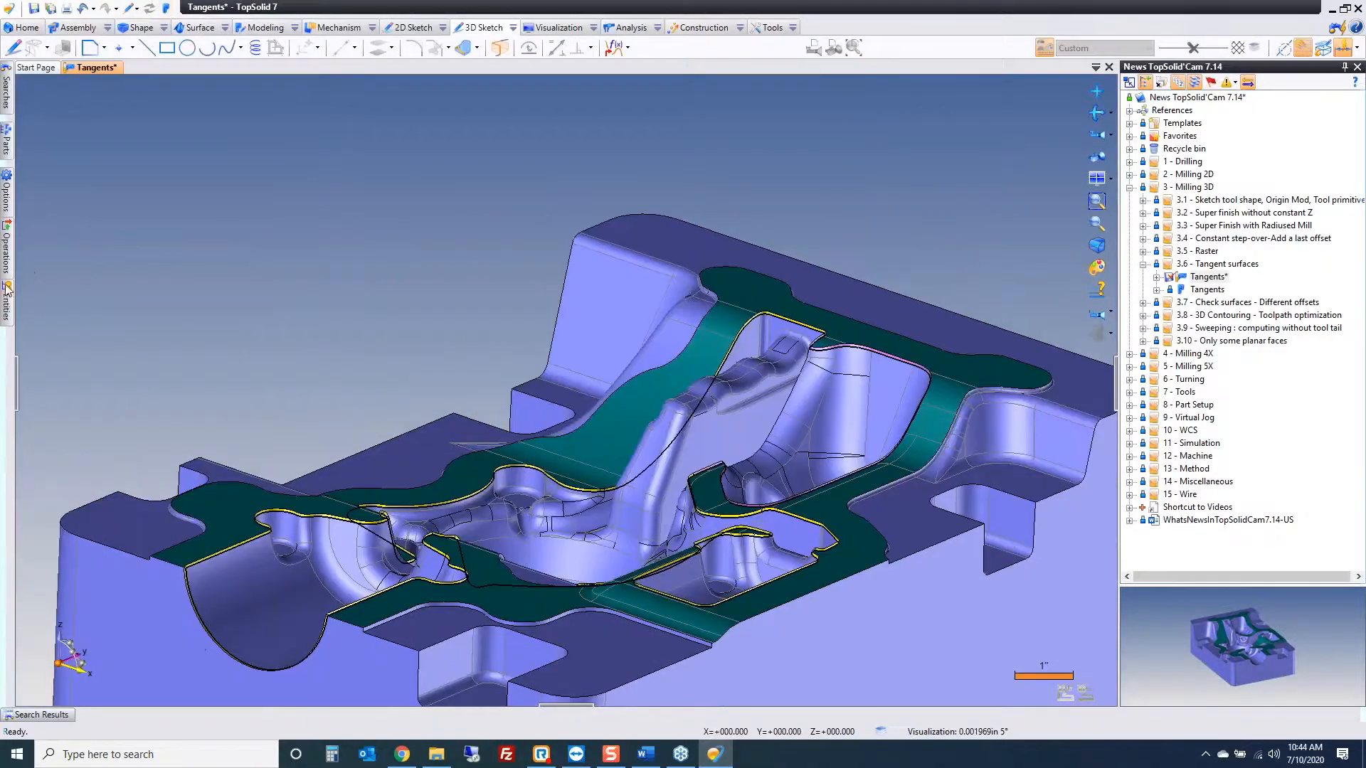
pyautogui.click(12, 284)
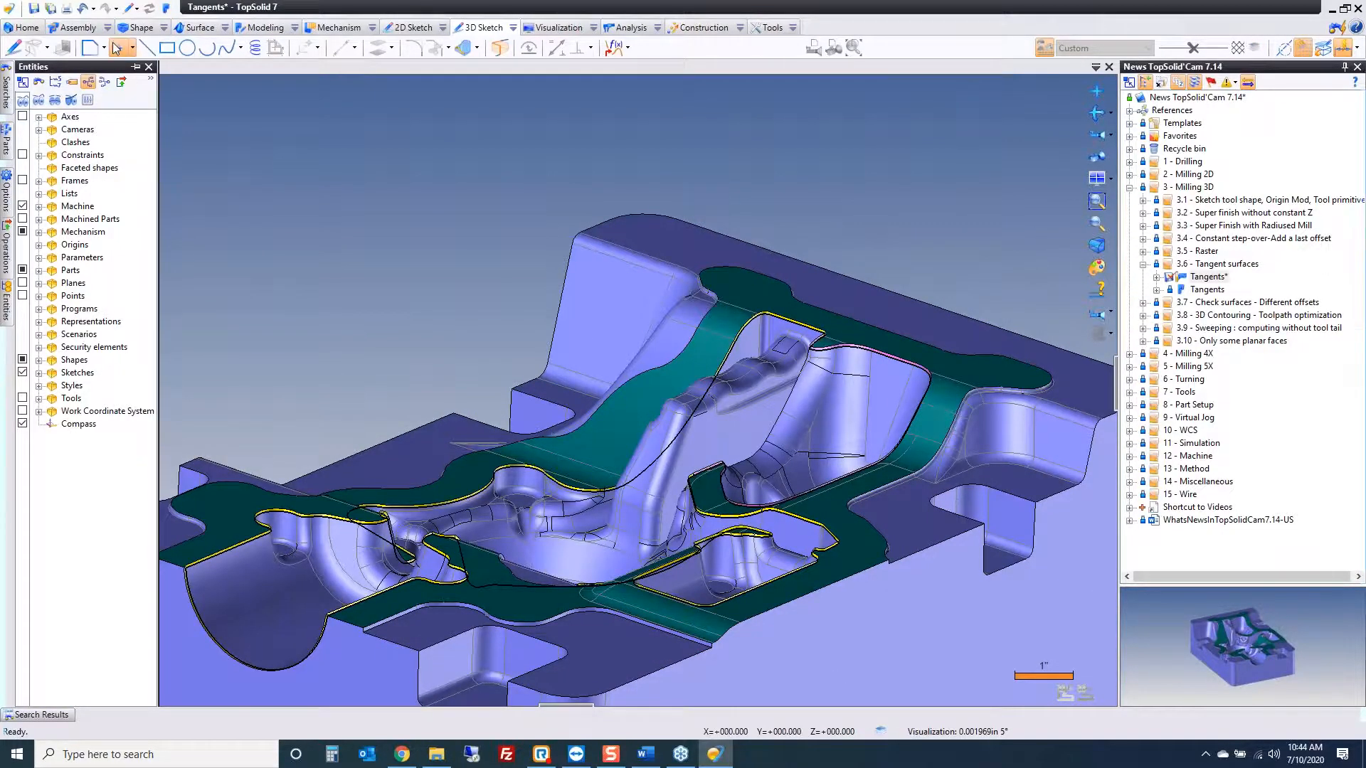
pyautogui.click(136, 66)
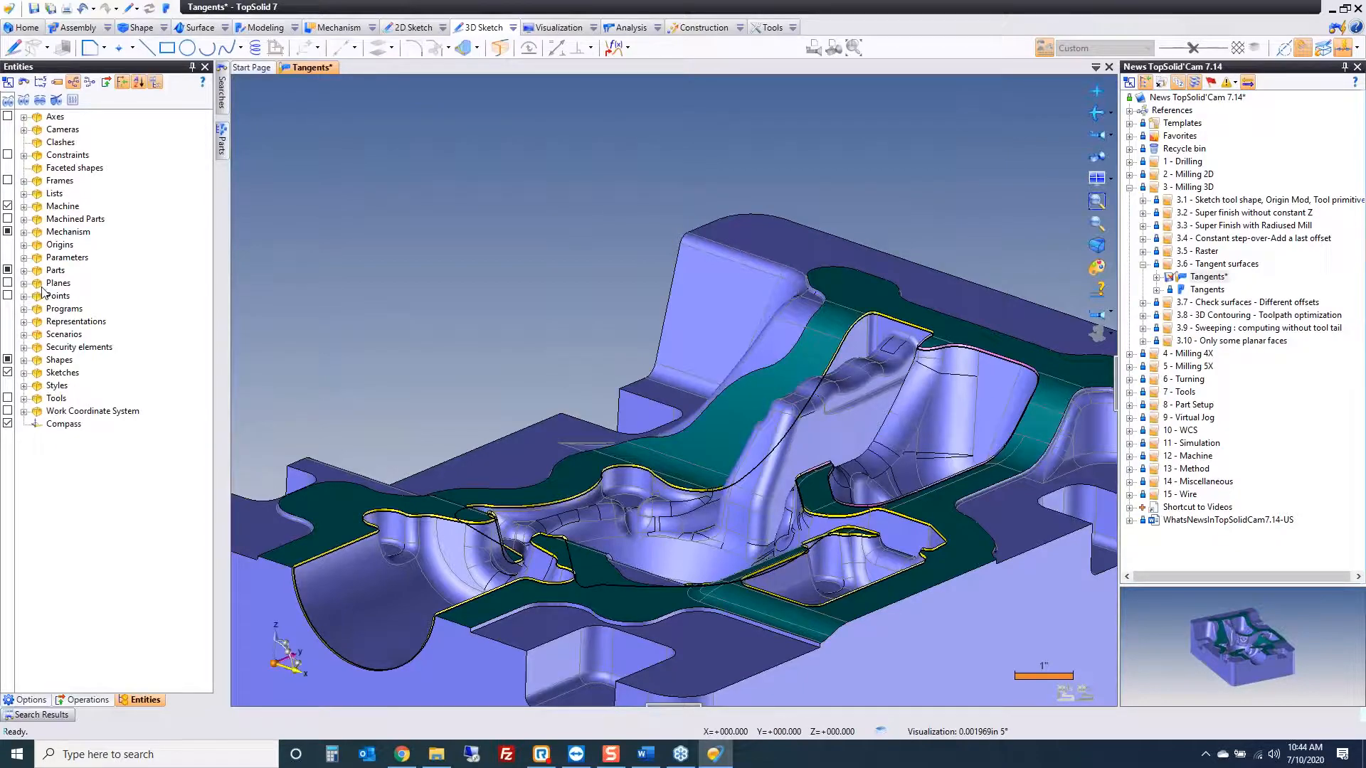
pyautogui.click(24, 360)
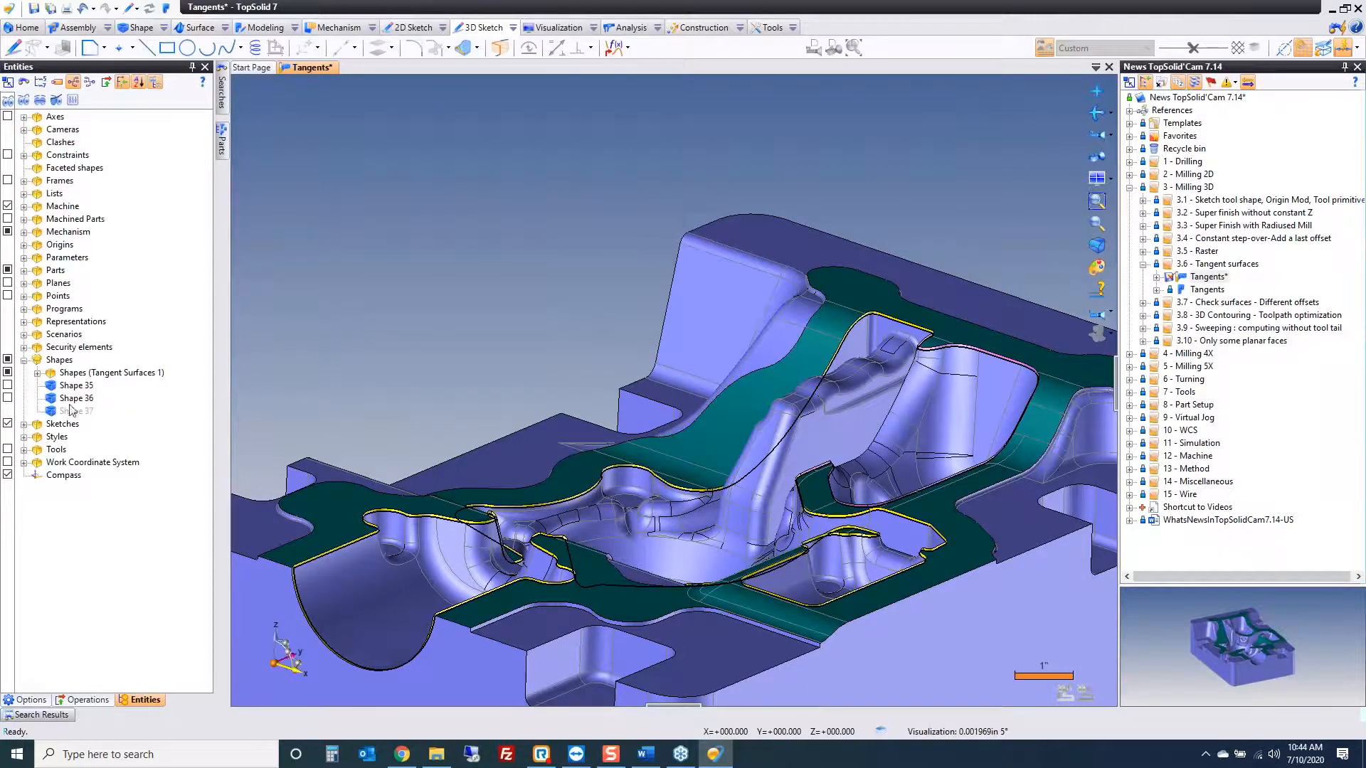
pyautogui.click(75, 374)
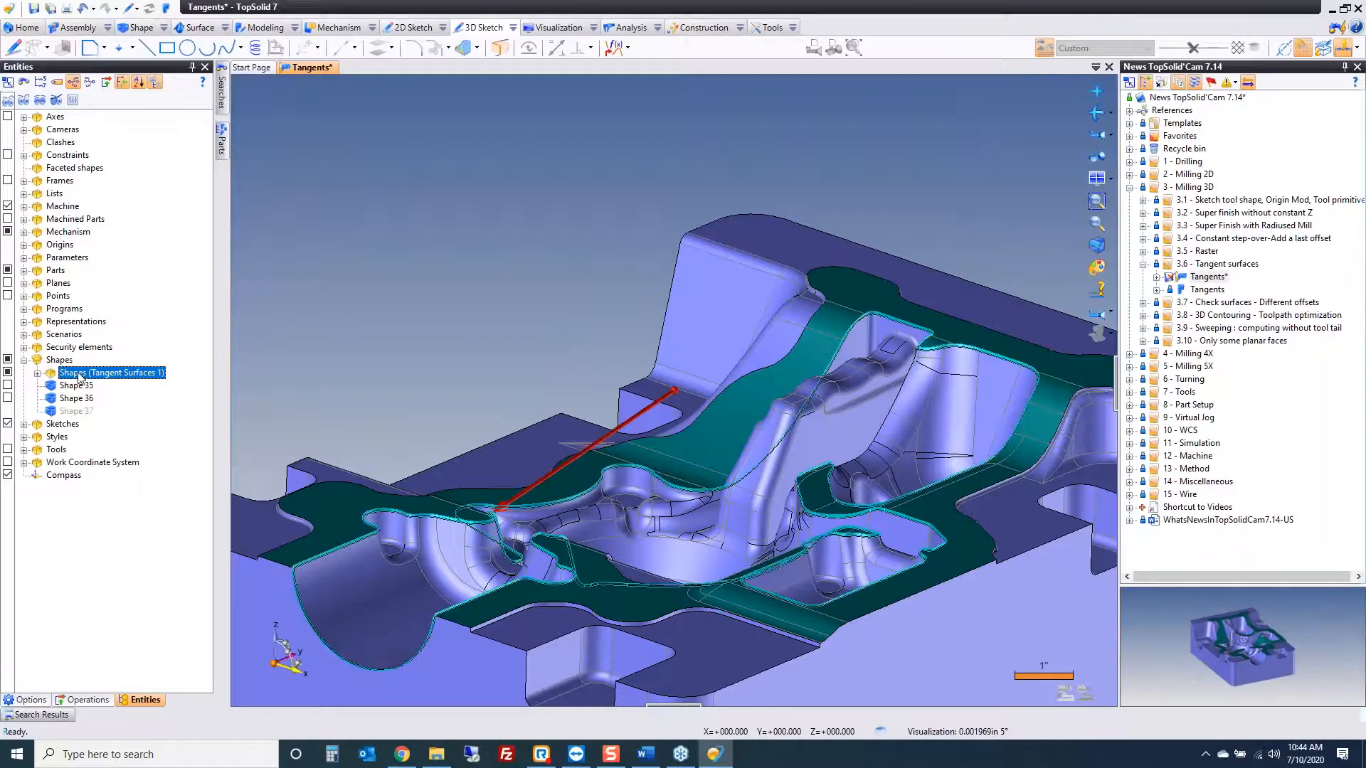
pyautogui.press('Delete')
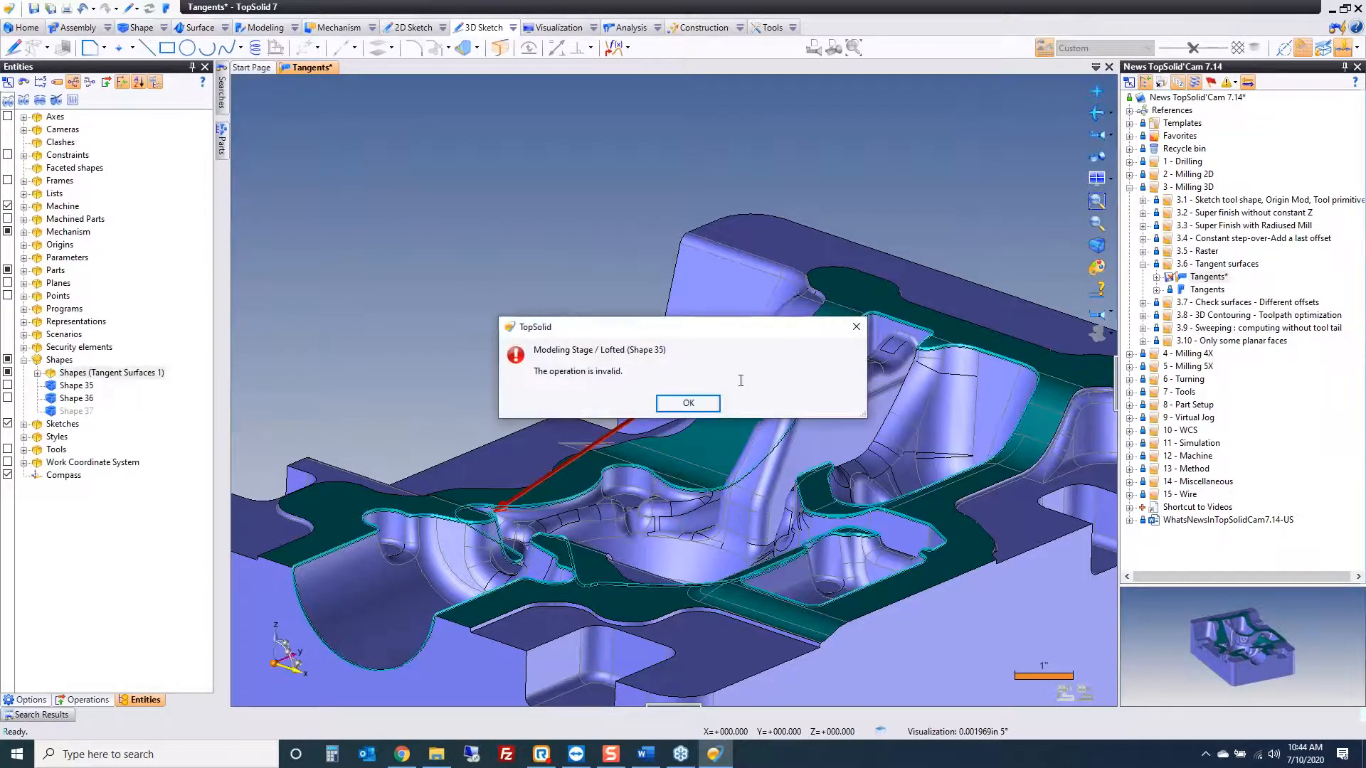
pyautogui.click(697, 404)
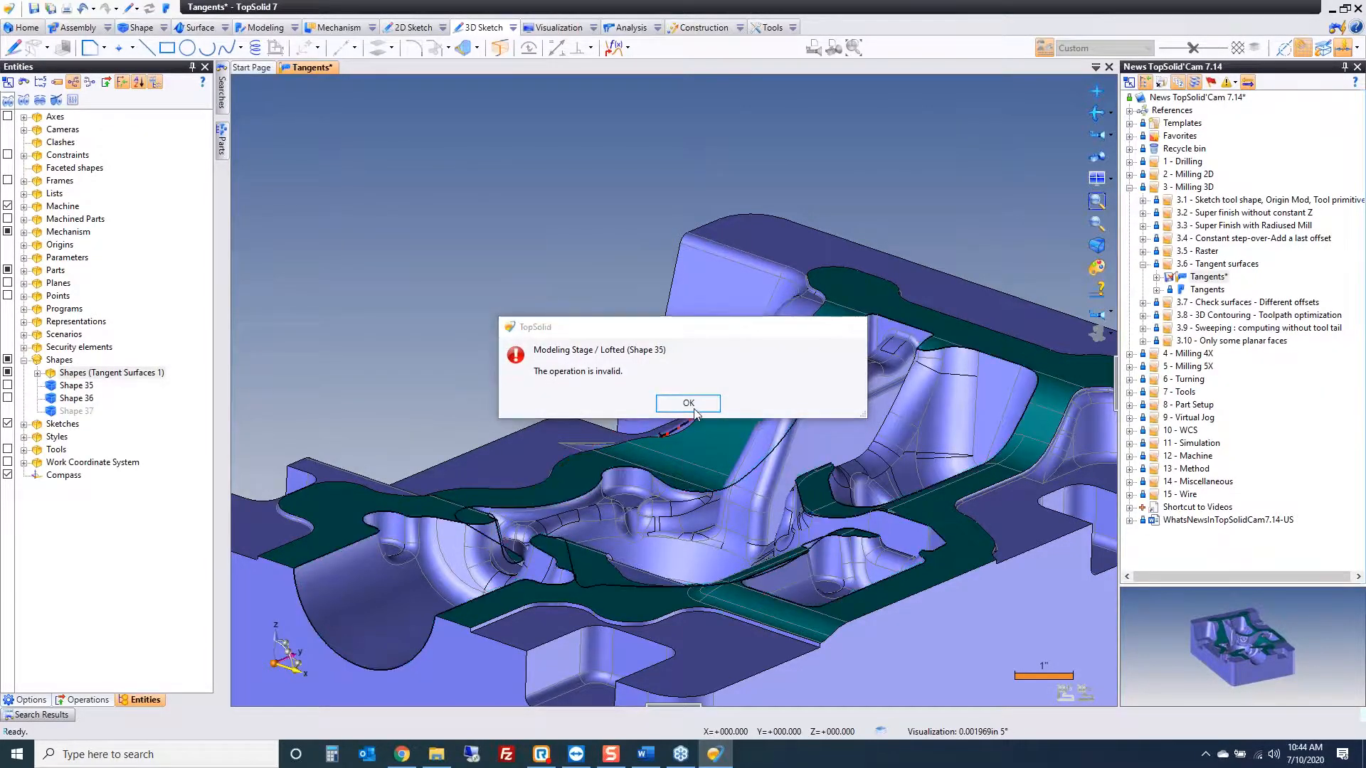
# Step: Delete the Lofted operations of Shape 35 and Shape 36 from the modeling operations
pyautogui.click(85, 700)
pyautogui.click(66, 158)
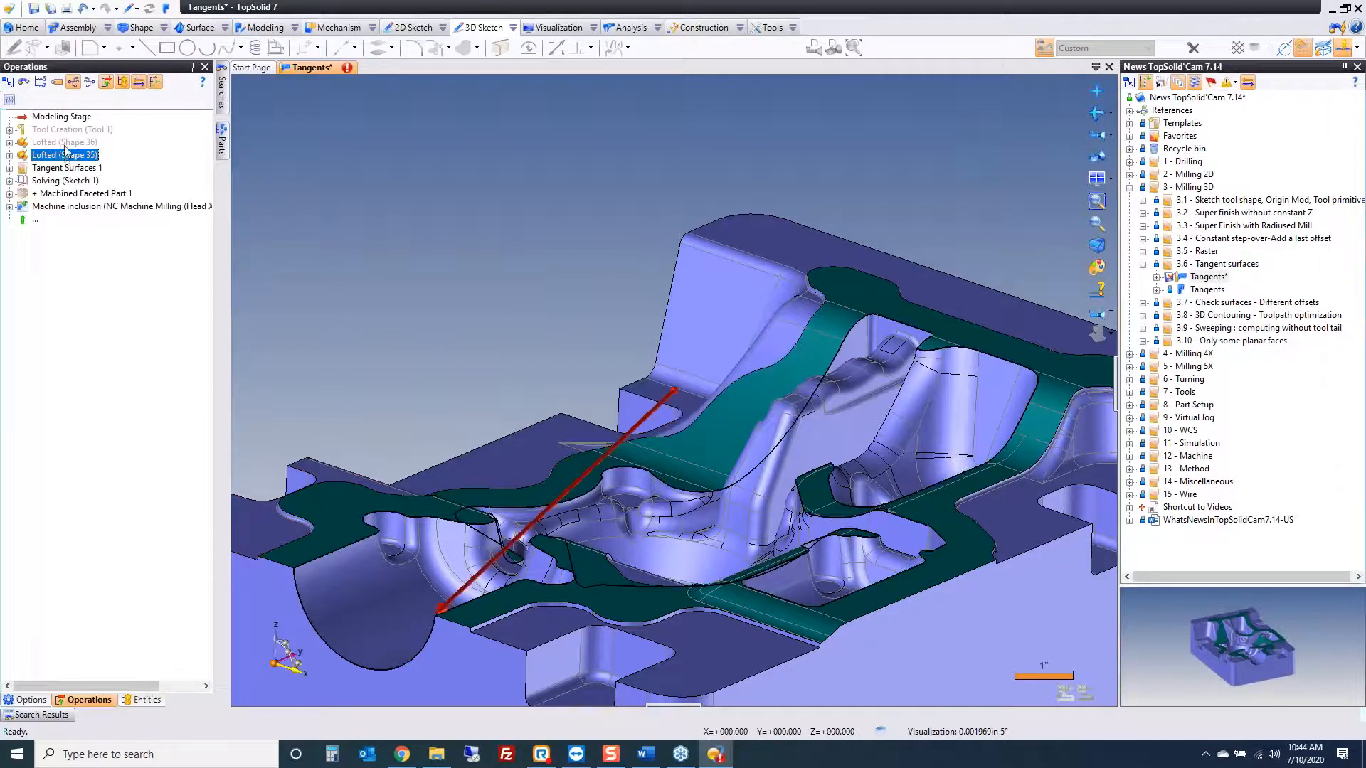
pyautogui.press('Delete')
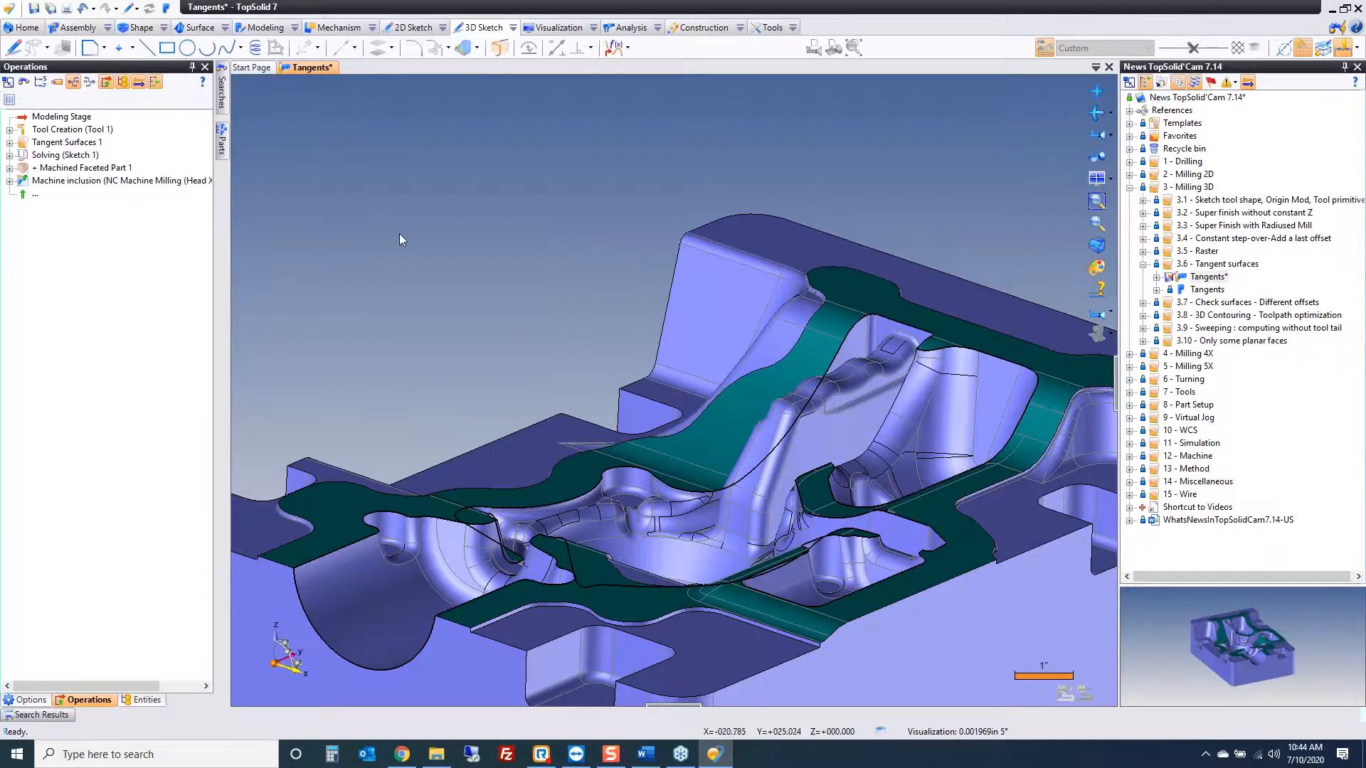
# Step: Delete Sketch 1 from the document's sketches and unpin the entities list
pyautogui.click(138, 700)
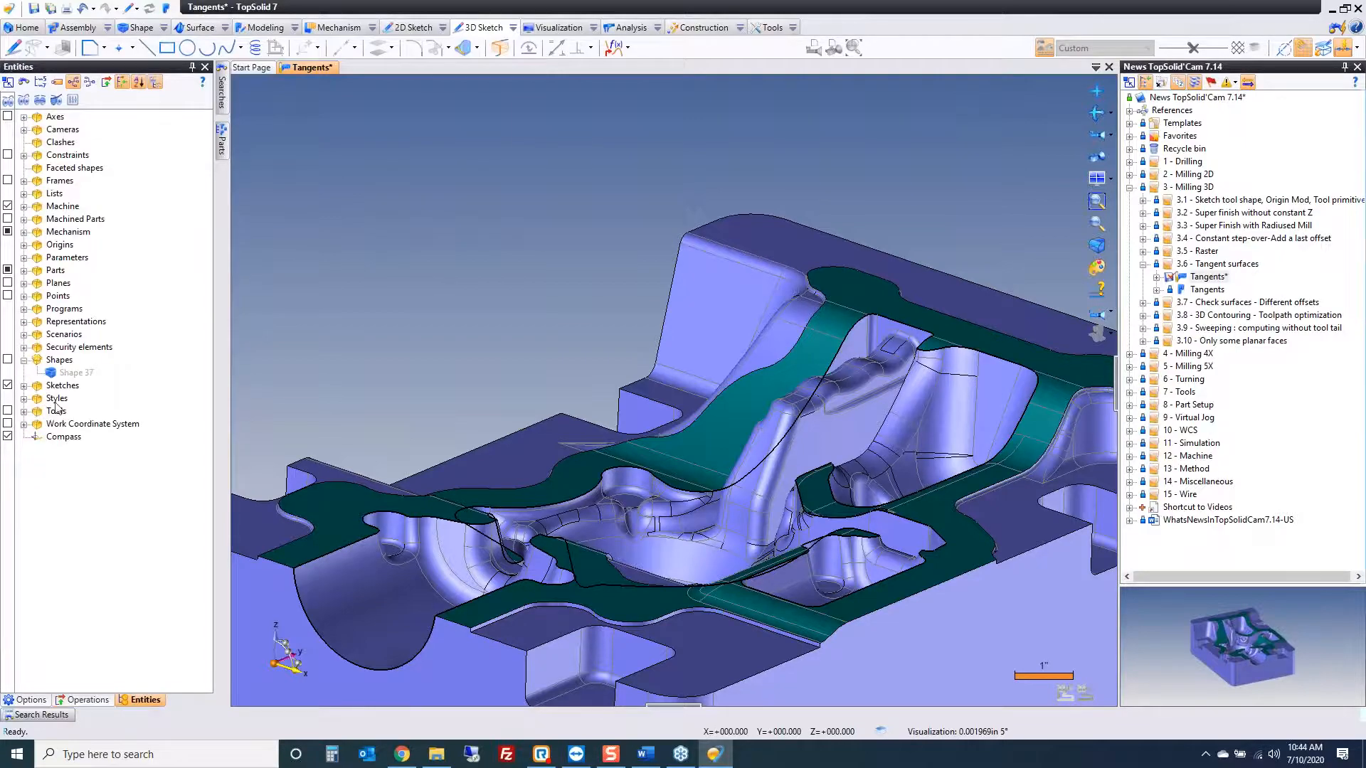
pyautogui.click(24, 386)
pyautogui.click(71, 398)
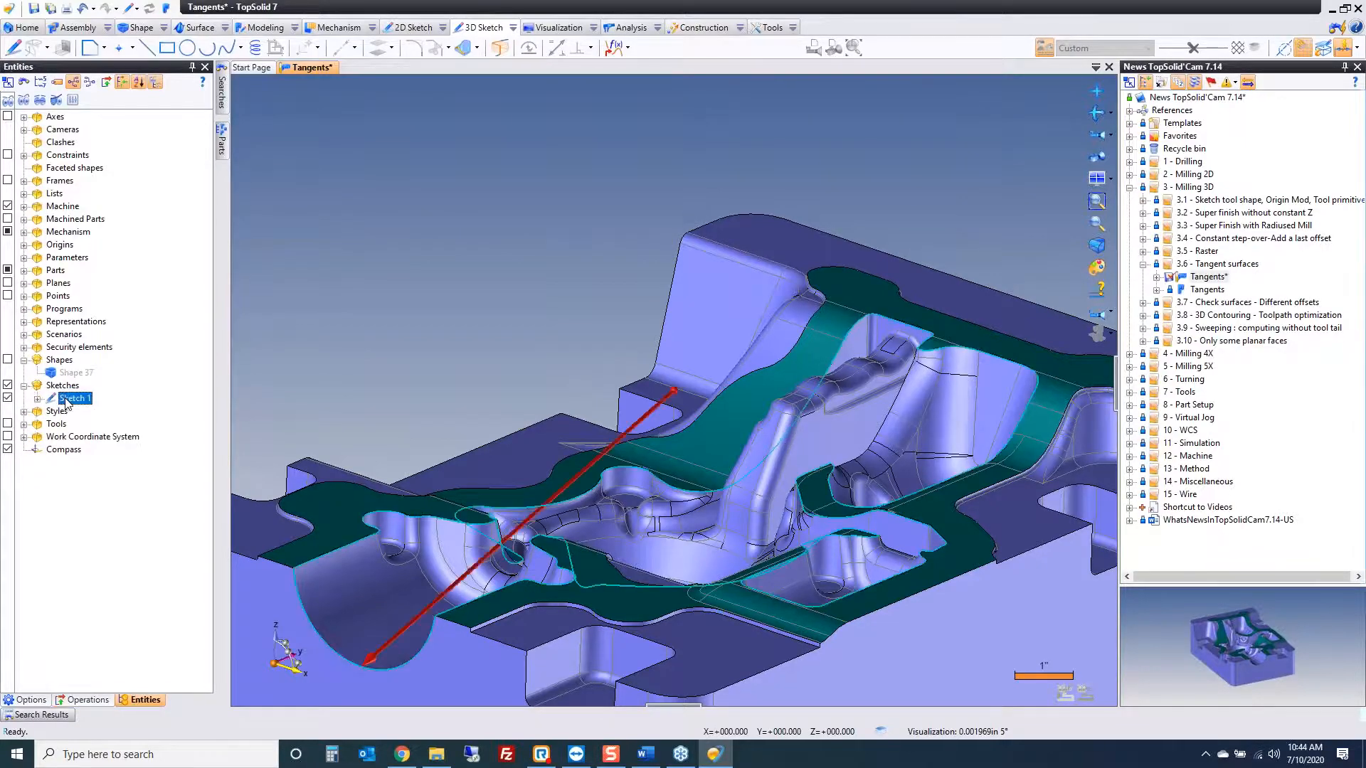
pyautogui.press('Delete')
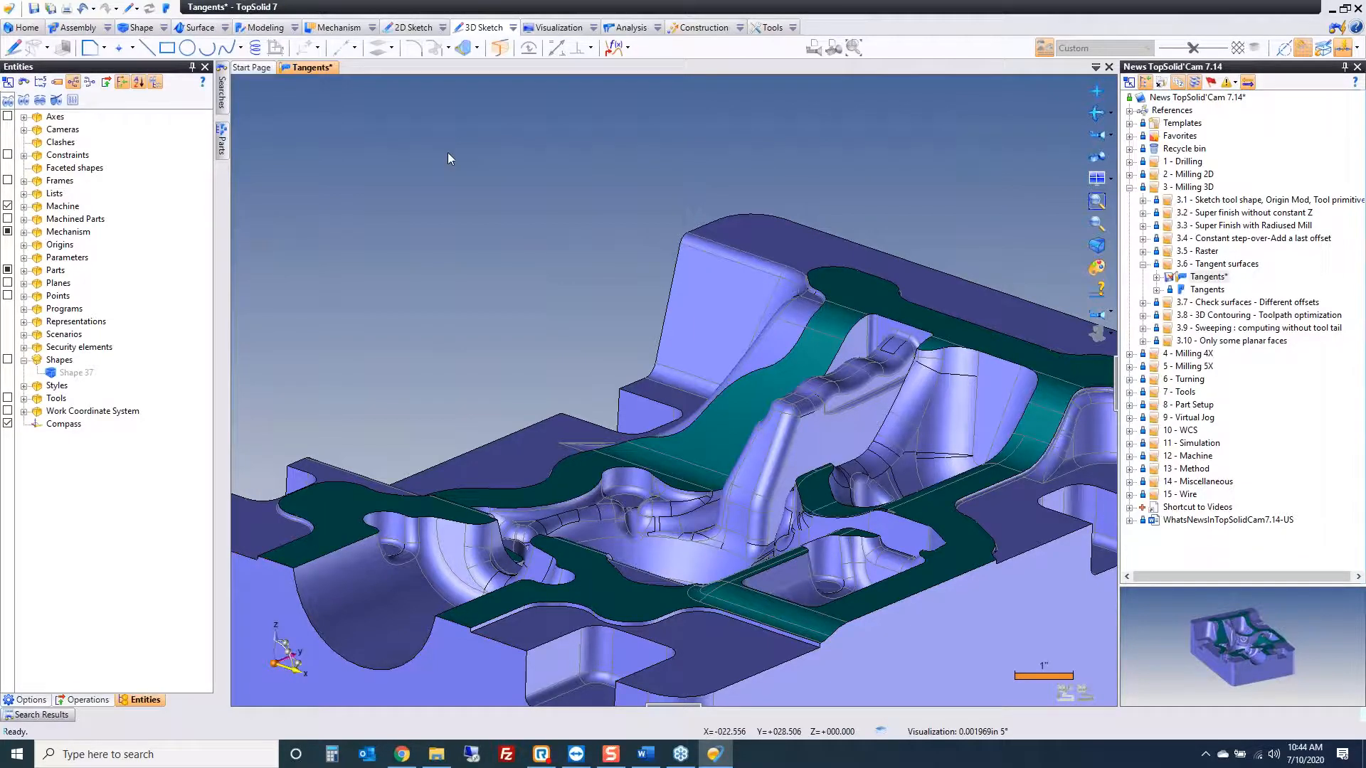
pyautogui.moveTo(401, 343); pyautogui.dragTo(493, 222, button='middle')
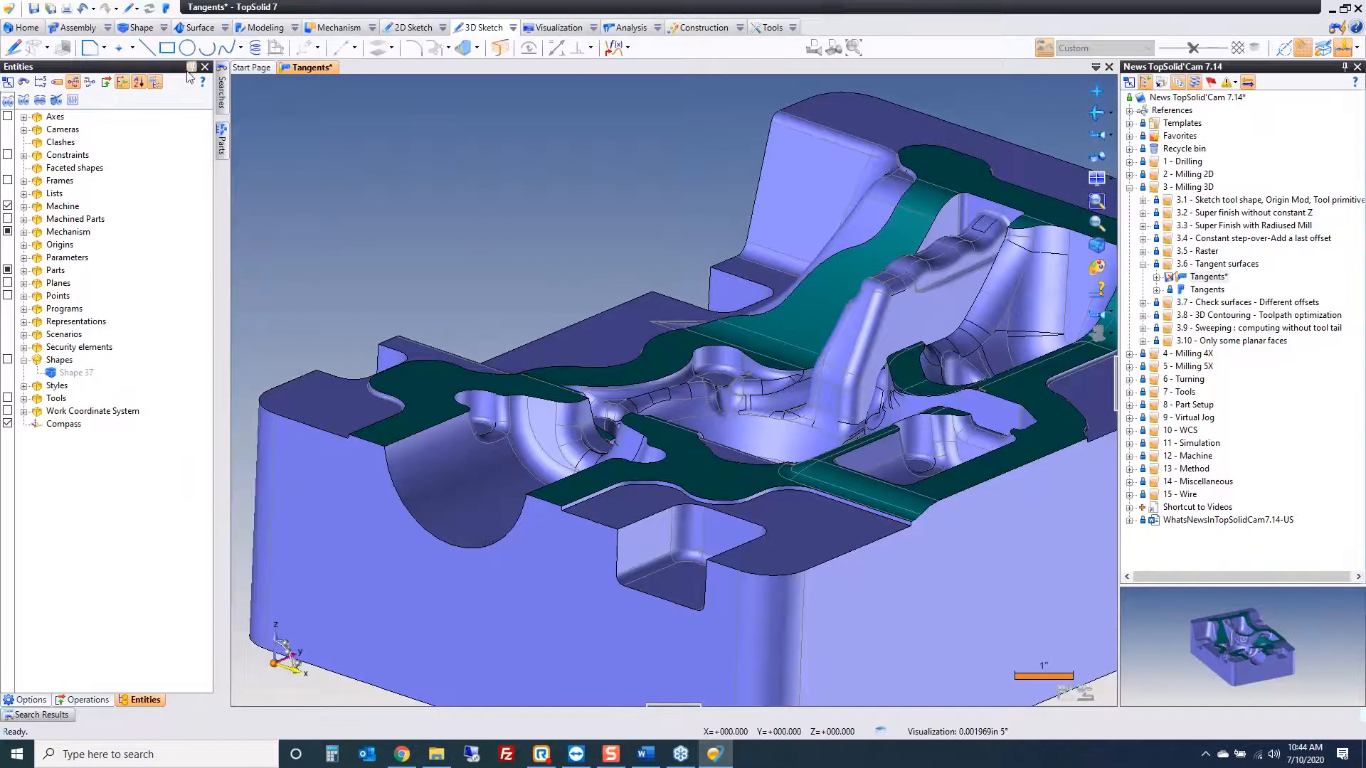
pyautogui.click(191, 67)
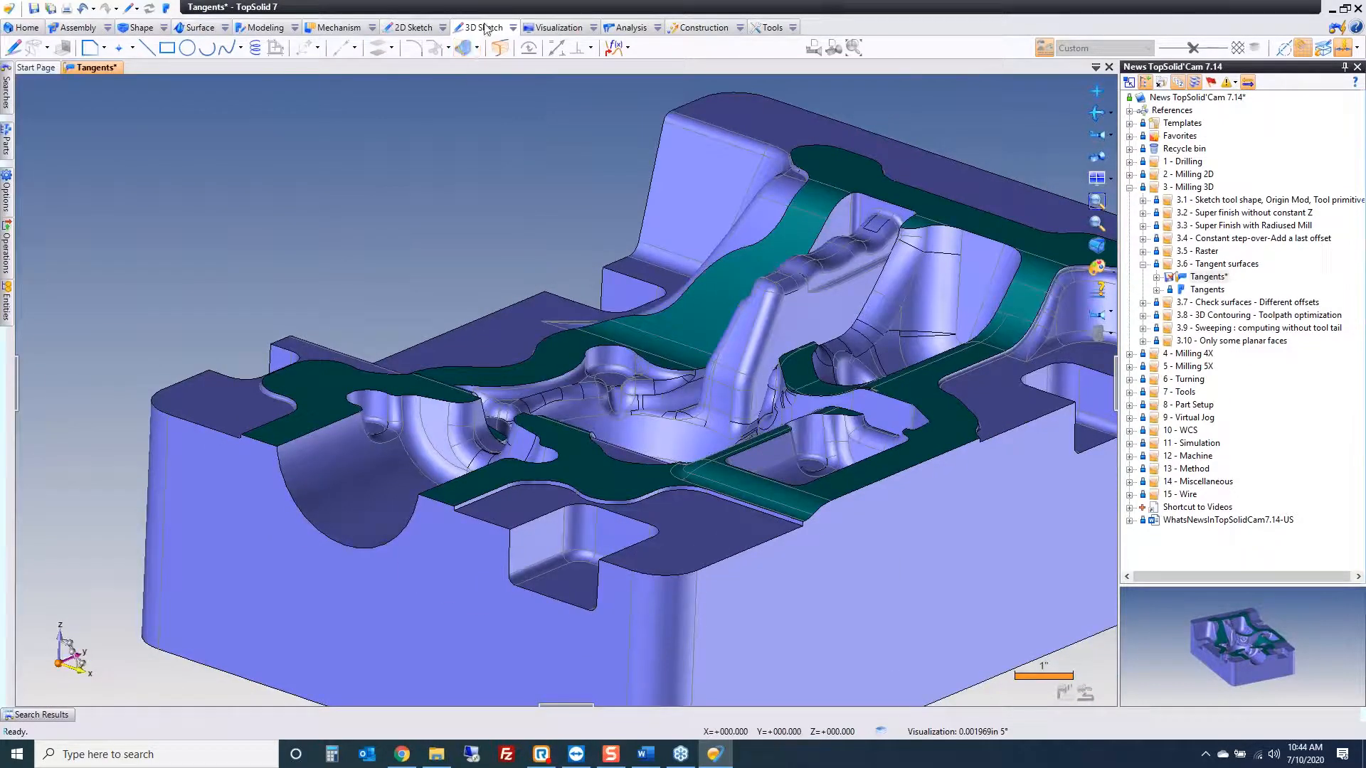
# Step: Start an Edges Copy in a new 3D sketch and copy the edge path beginning at the half-round cavity's straight upper edge
pyautogui.click(463, 48)
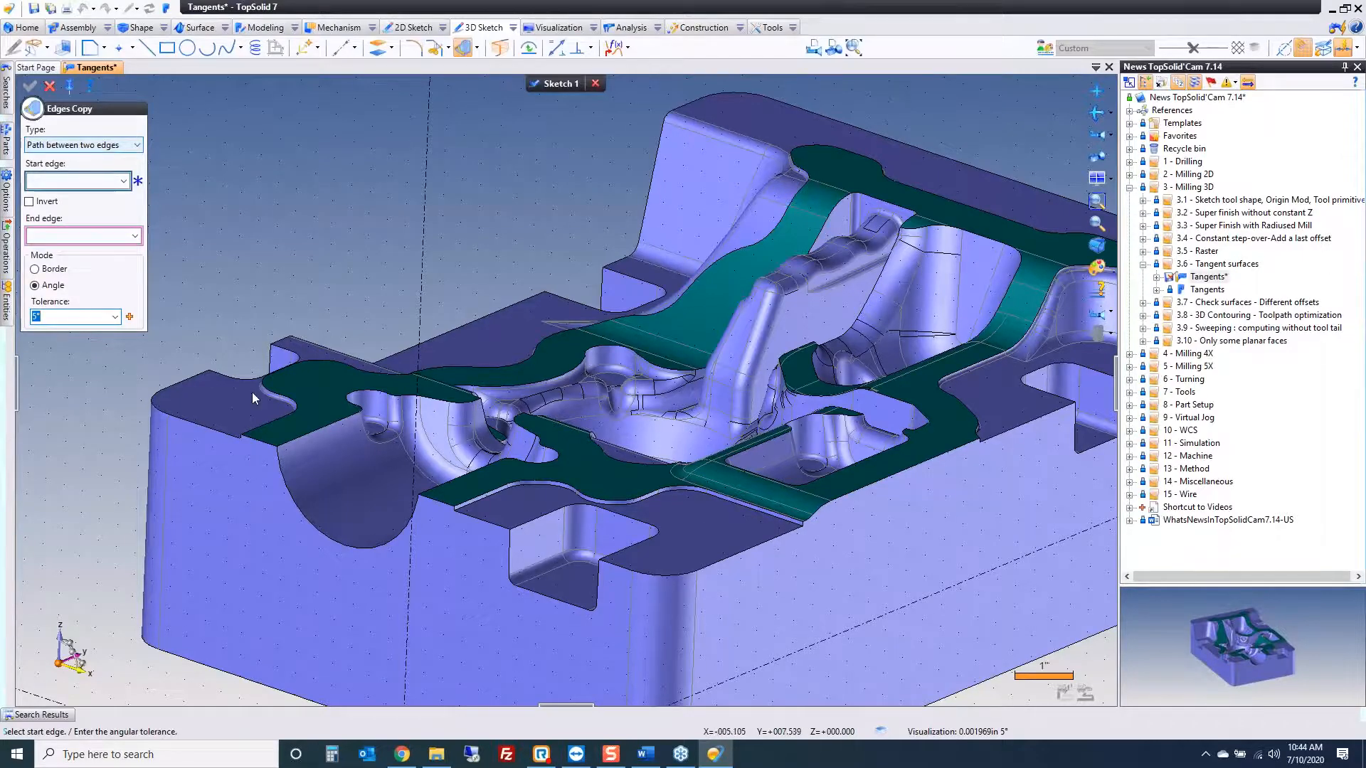
pyautogui.click(338, 422)
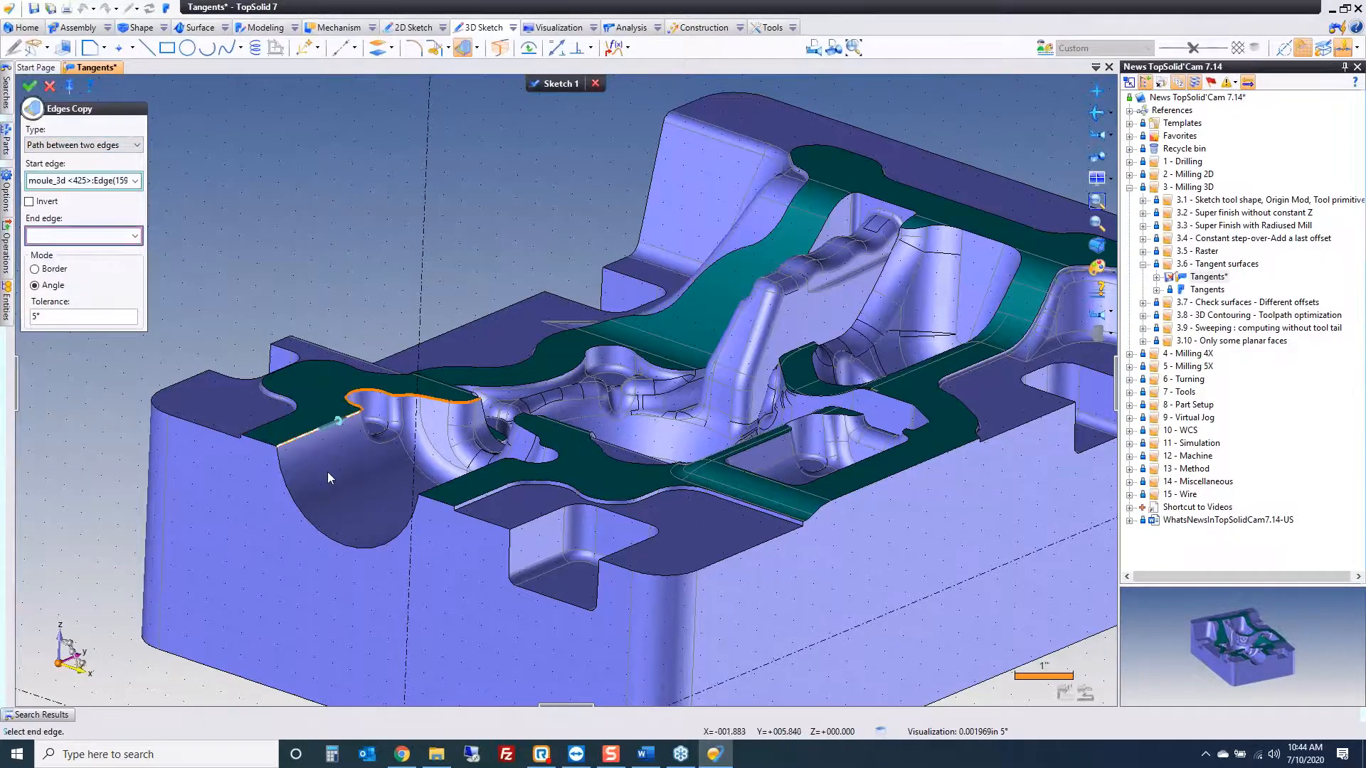
pyautogui.rightClick(489, 321)
pyautogui.click(491, 323)
pyautogui.moveTo(492, 323); pyautogui.dragTo(413, 331, button='middle')
# Step: Copy the adjoining edge path past the sharp corner, starting from the small edge at the end of the copied path
pyautogui.scroll(2, 413, 331)
pyautogui.scroll(5, 414, 328)
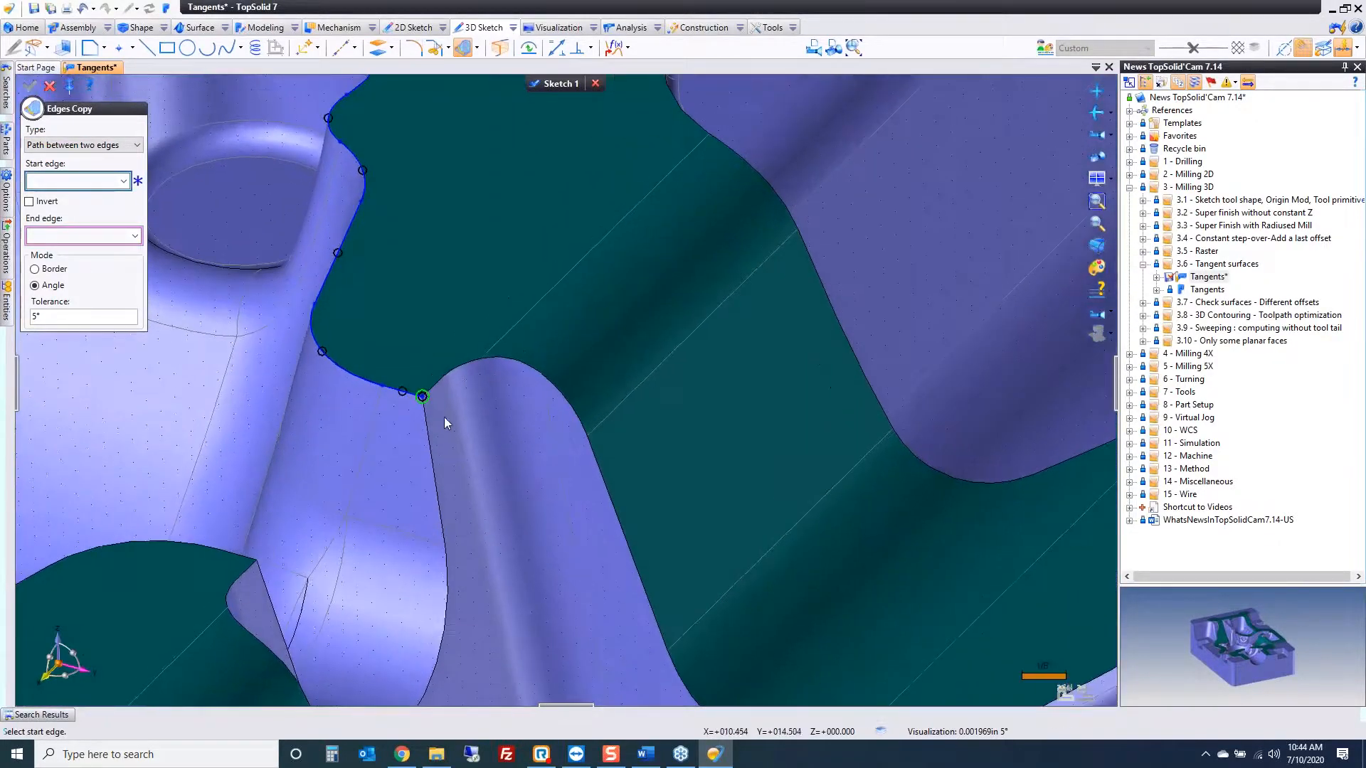
pyautogui.click(431, 385)
pyautogui.rightClick(467, 401)
pyautogui.click(480, 408)
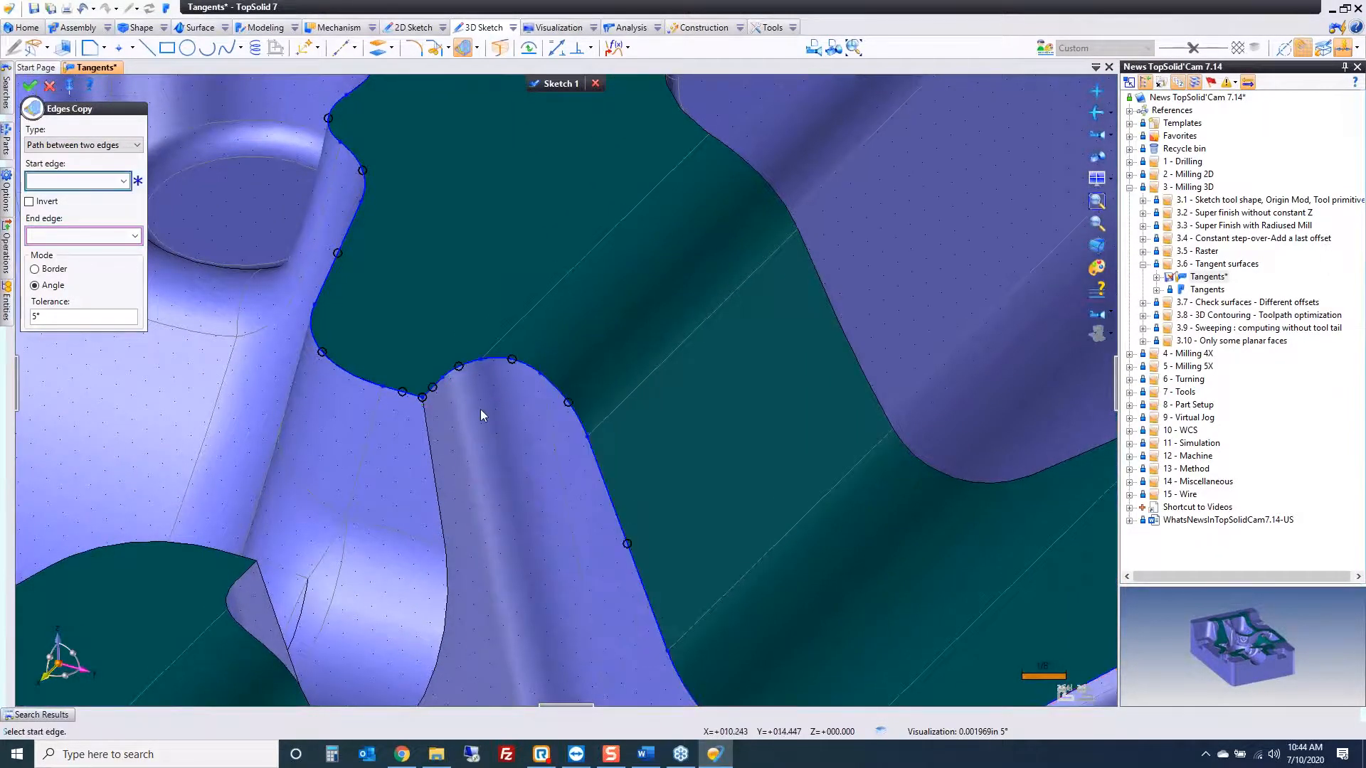
# Step: Copy the upper edge path of the large rounded pocket, starting from the short edge at the end of the previous path
pyautogui.scroll(-1, 479, 409)
pyautogui.scroll(-4, 479, 408)
pyautogui.moveTo(479, 408); pyautogui.dragTo(482, 442, button='middle')
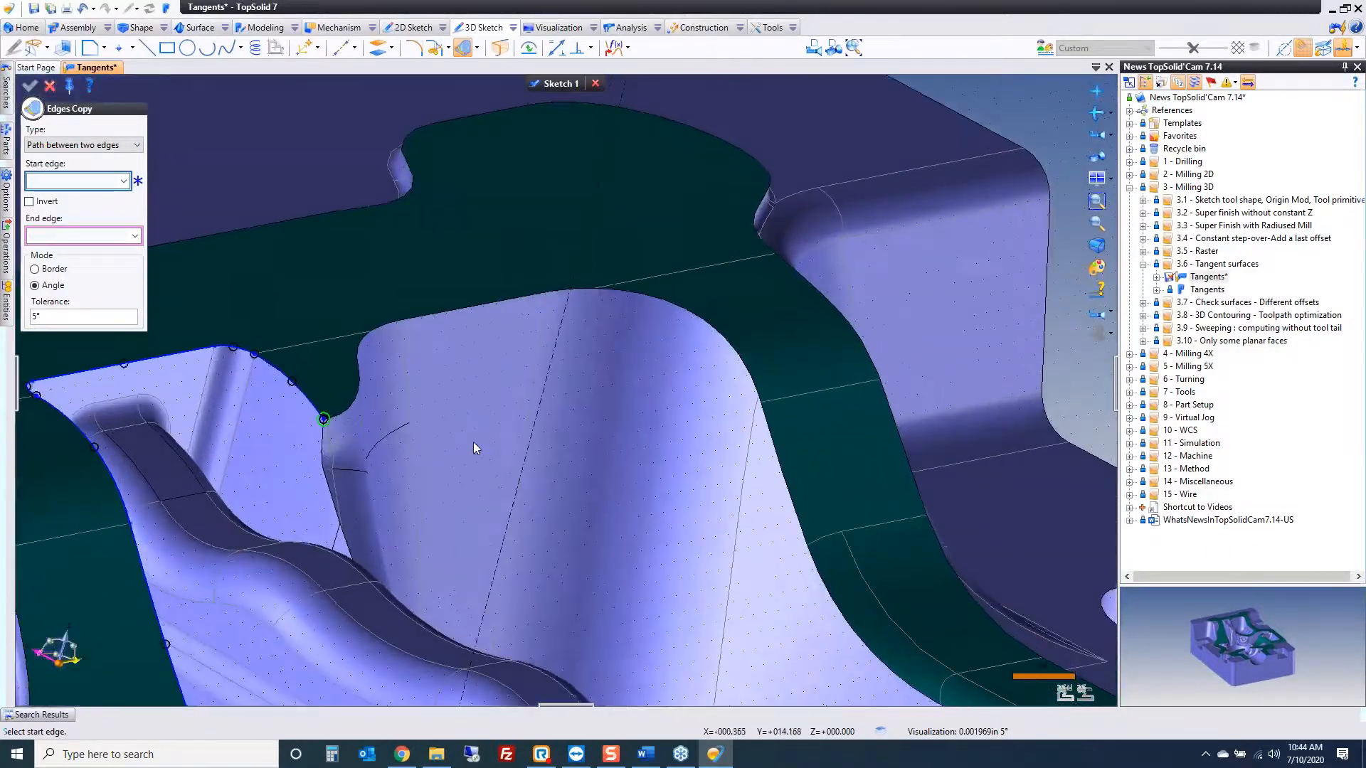
pyautogui.scroll(5, 391, 455)
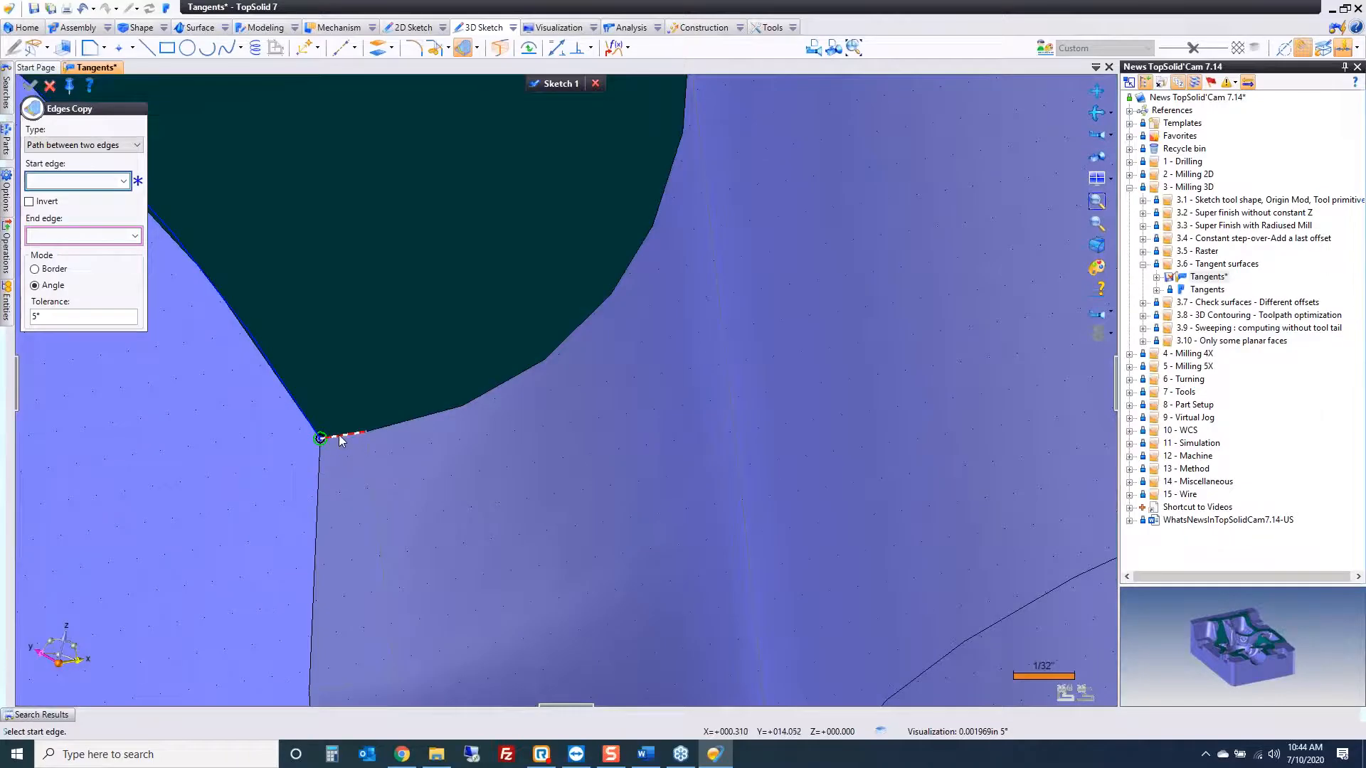
pyautogui.click(340, 439)
pyautogui.scroll(-7, 394, 450)
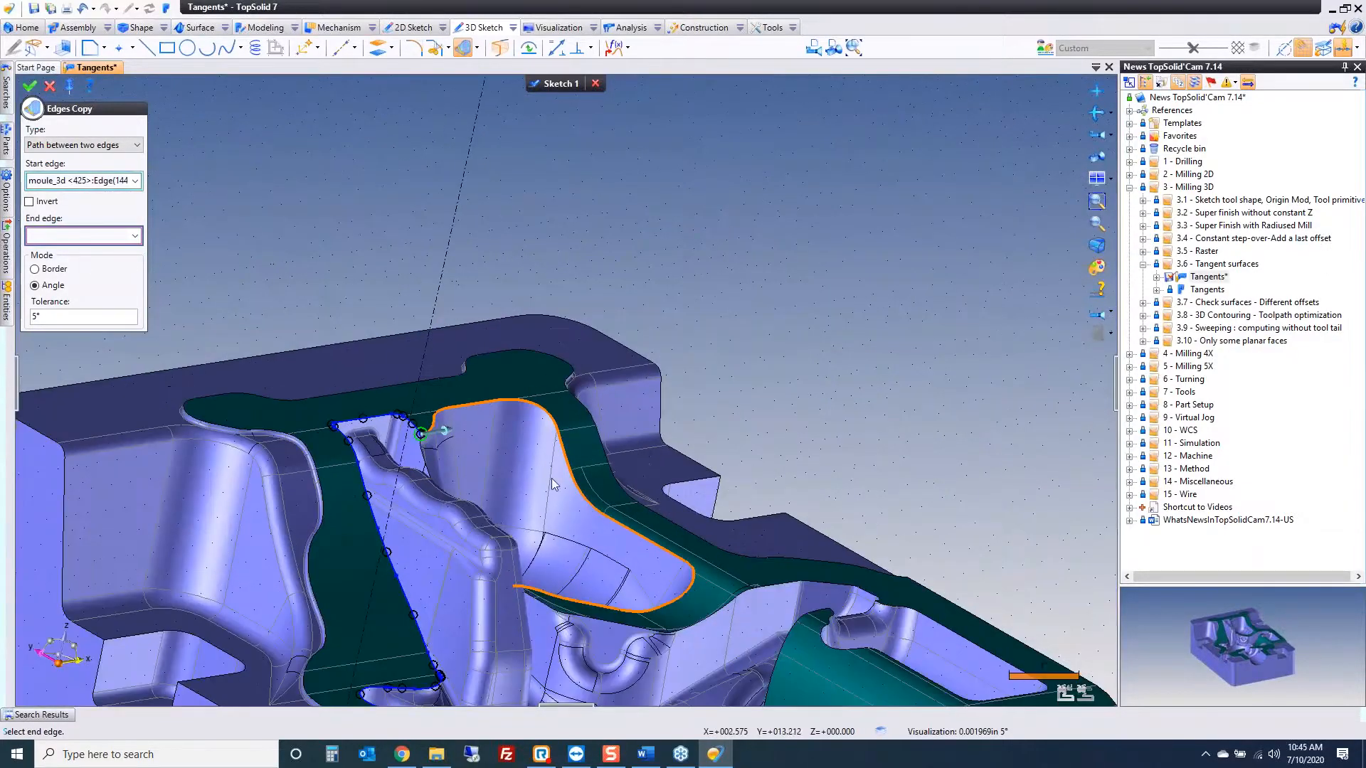
pyautogui.rightClick(745, 367)
pyautogui.click(745, 391)
# Step: Copy the following edge path from the pocket's pointed end along the narrow curved part of the cavity
pyautogui.scroll(6, 745, 391)
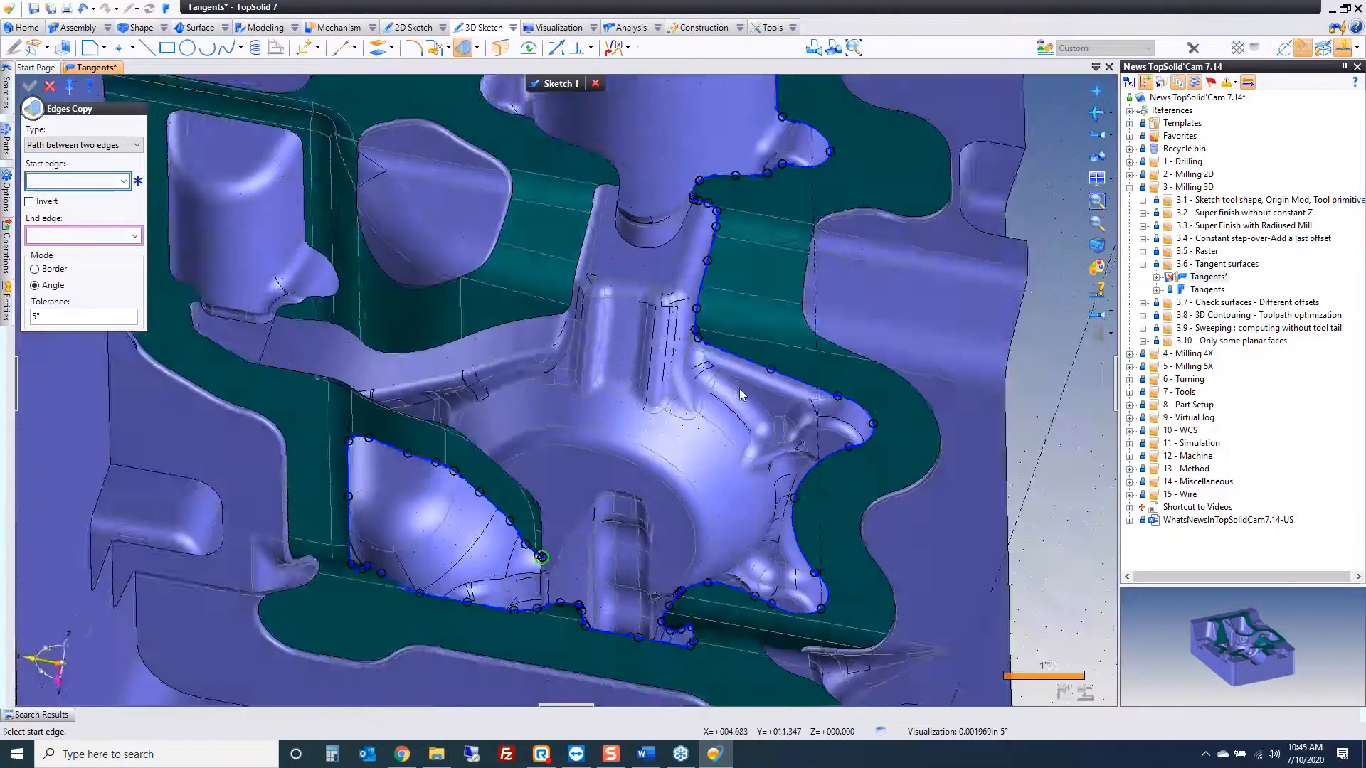
pyautogui.scroll(3, 733, 393)
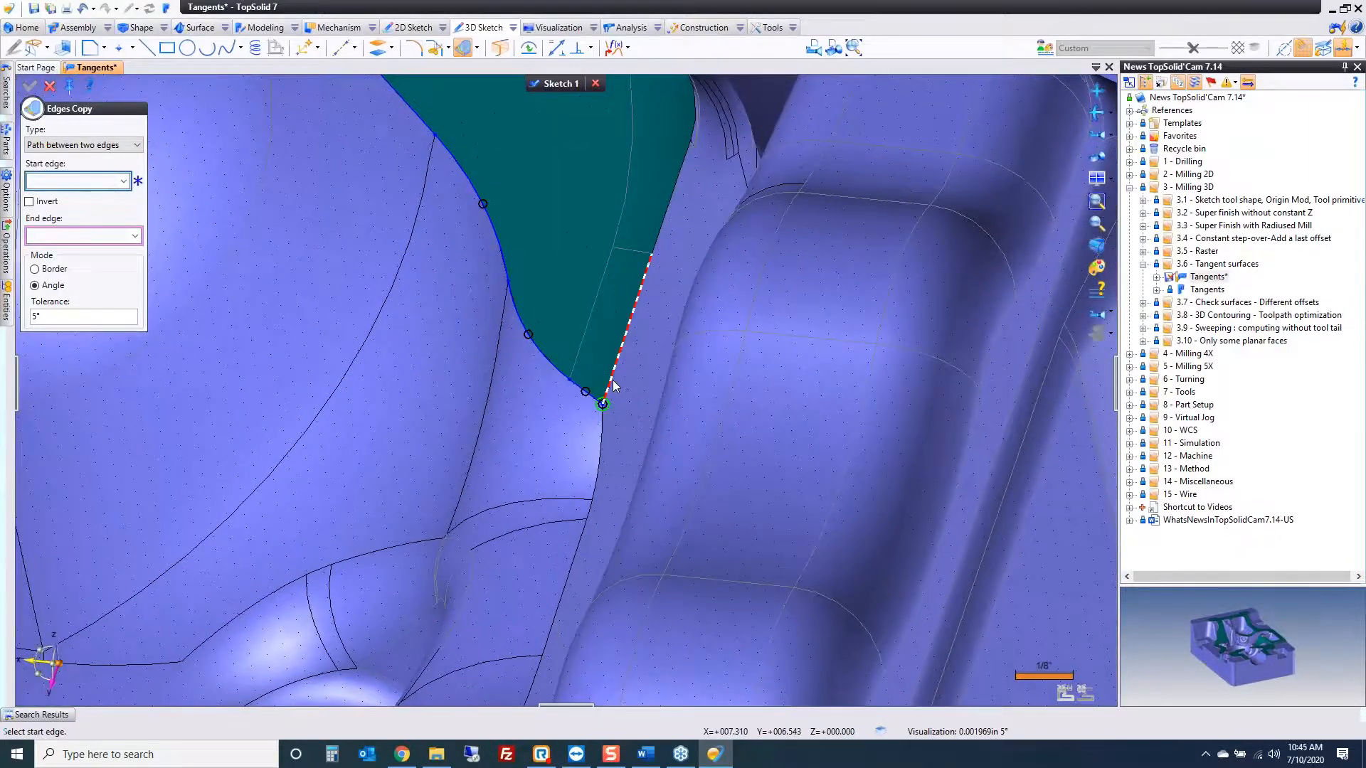
pyautogui.click(640, 390)
pyautogui.scroll(-4, 641, 394)
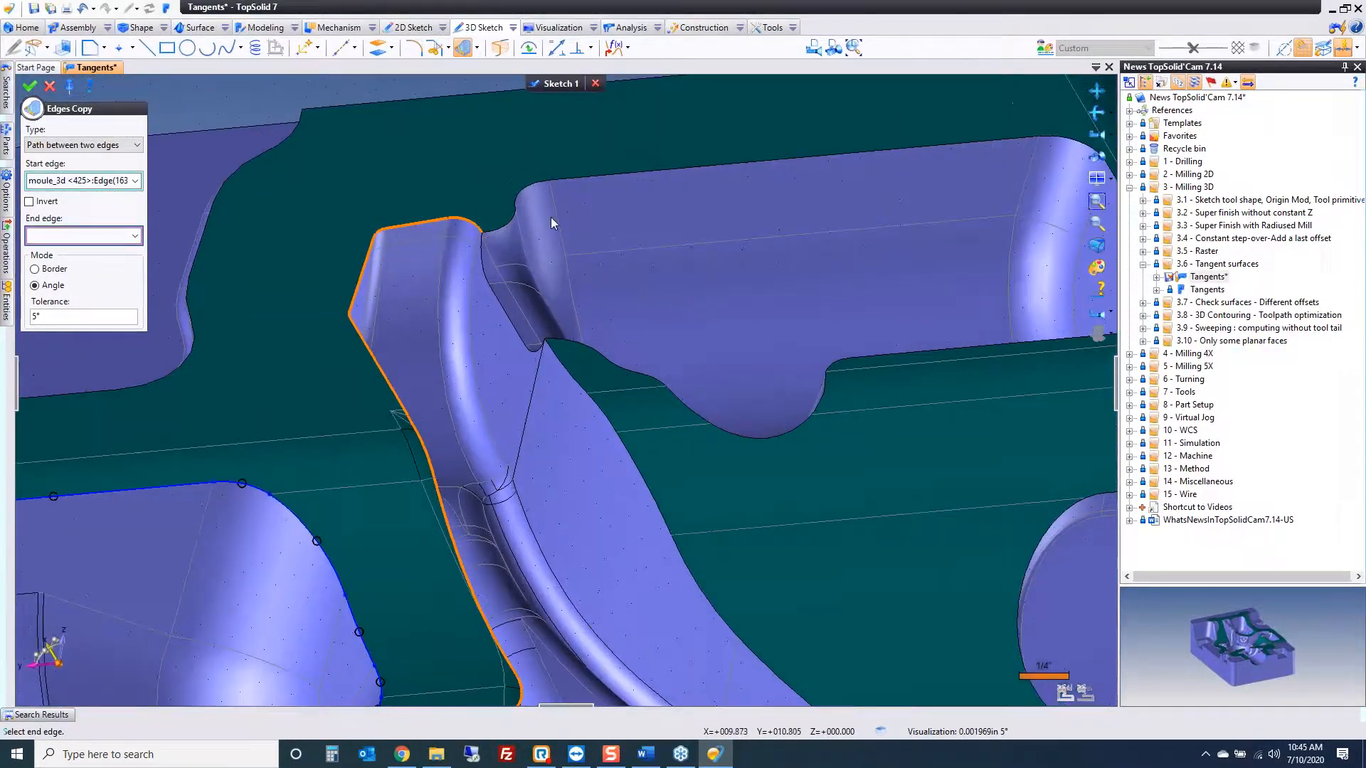
pyautogui.rightClick(552, 218)
pyautogui.click(553, 219)
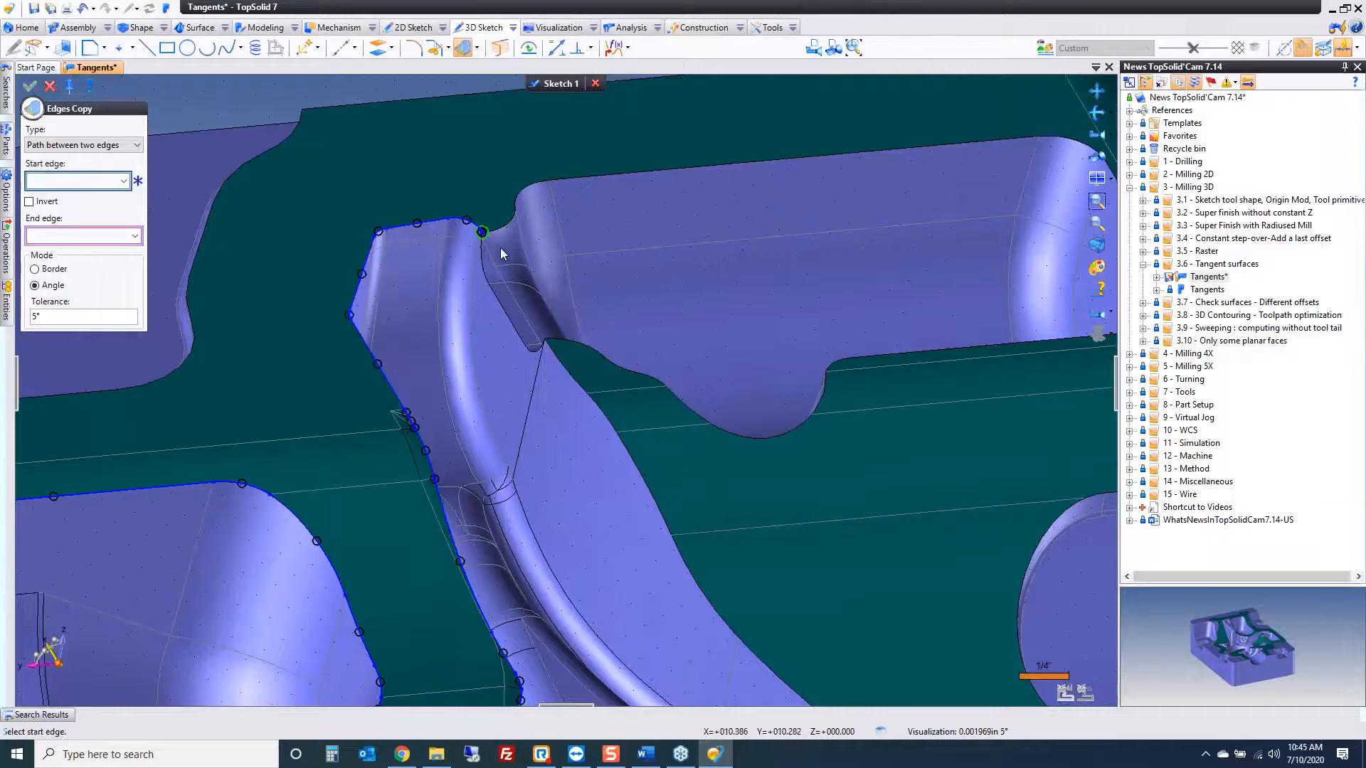
# Step: Copy the edge path around the long rounded pocket, starting from the small curved edge at the end of the copied path
pyautogui.scroll(6, 483, 238)
pyautogui.click(498, 214)
pyautogui.scroll(-4, 523, 287)
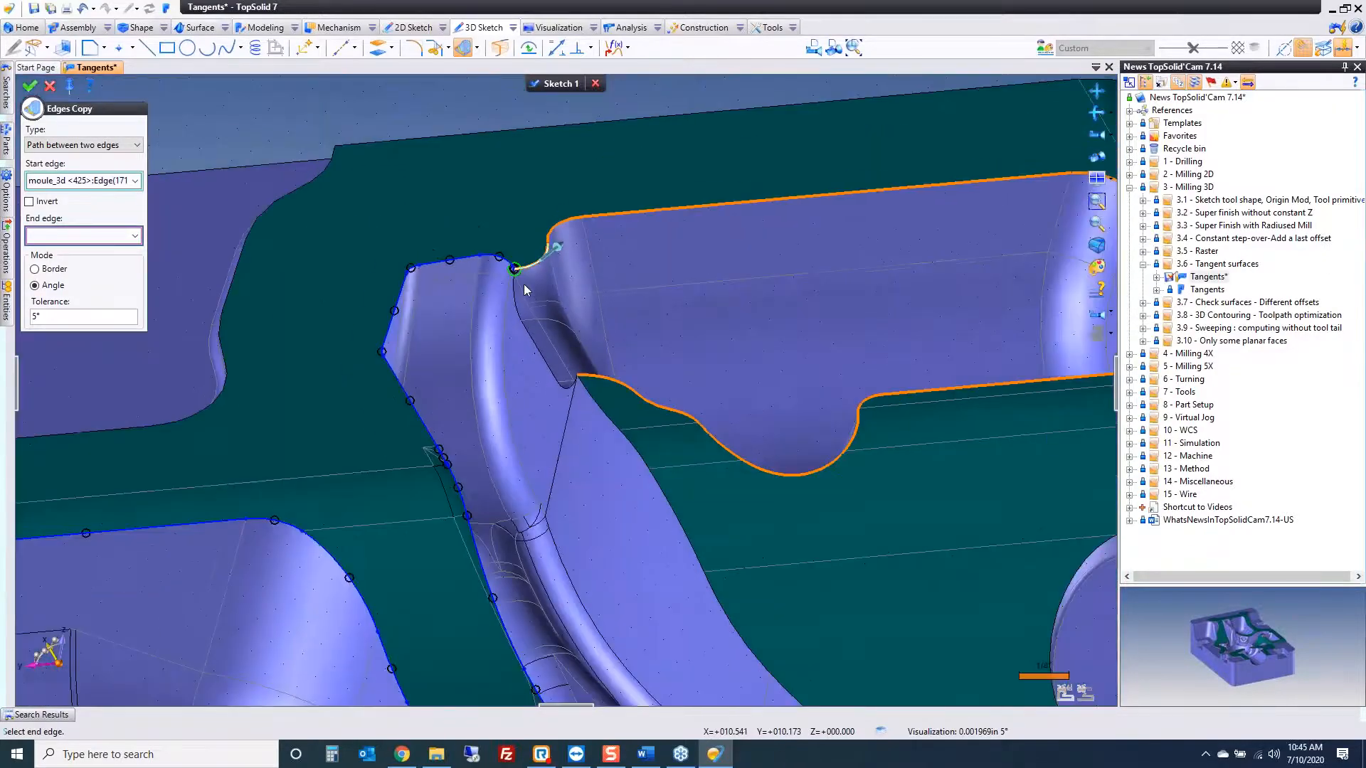
pyautogui.rightClick(659, 318)
pyautogui.click(662, 320)
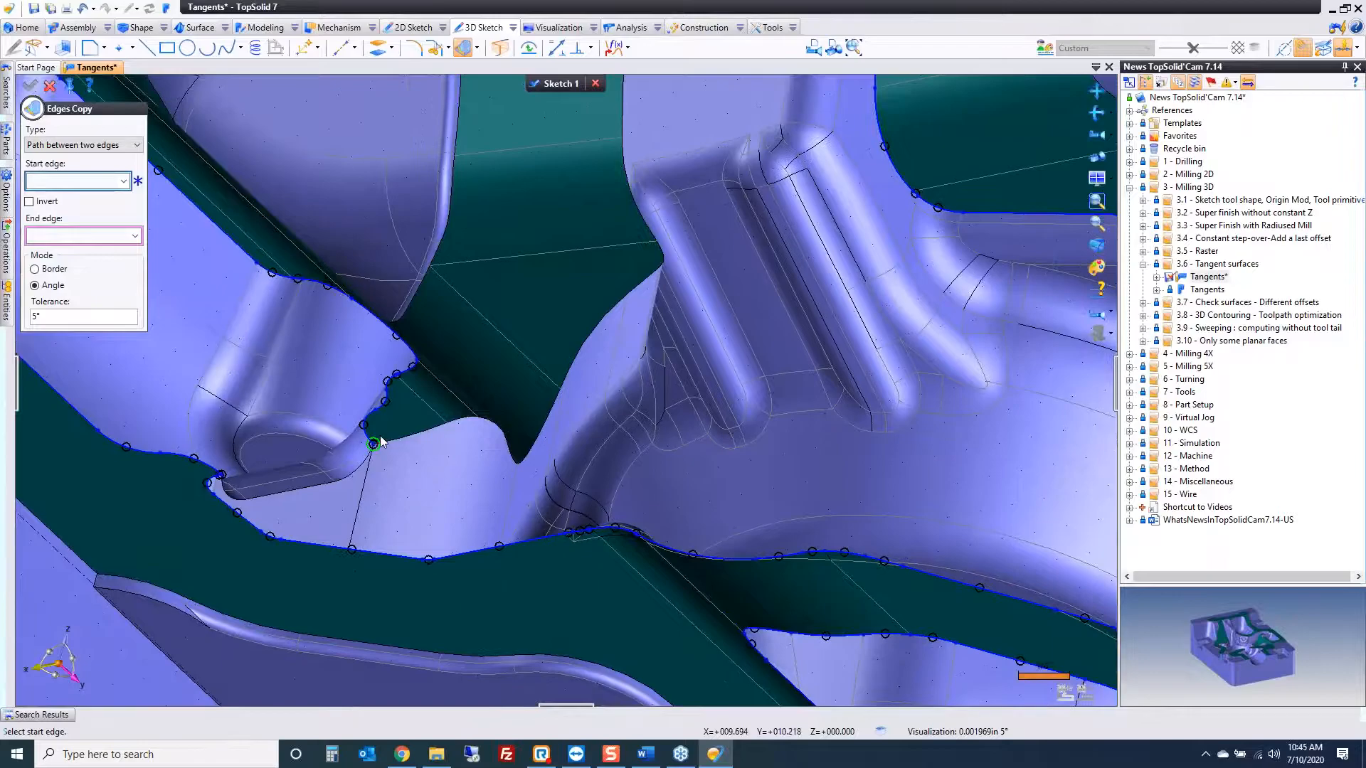
# Step: Copy the following edge path, starting from the edge at the pointed tip where the long pocket's copied path ends
pyautogui.click(393, 439)
pyautogui.rightClick(523, 293)
pyautogui.click(528, 298)
pyautogui.scroll(-5, 716, 335)
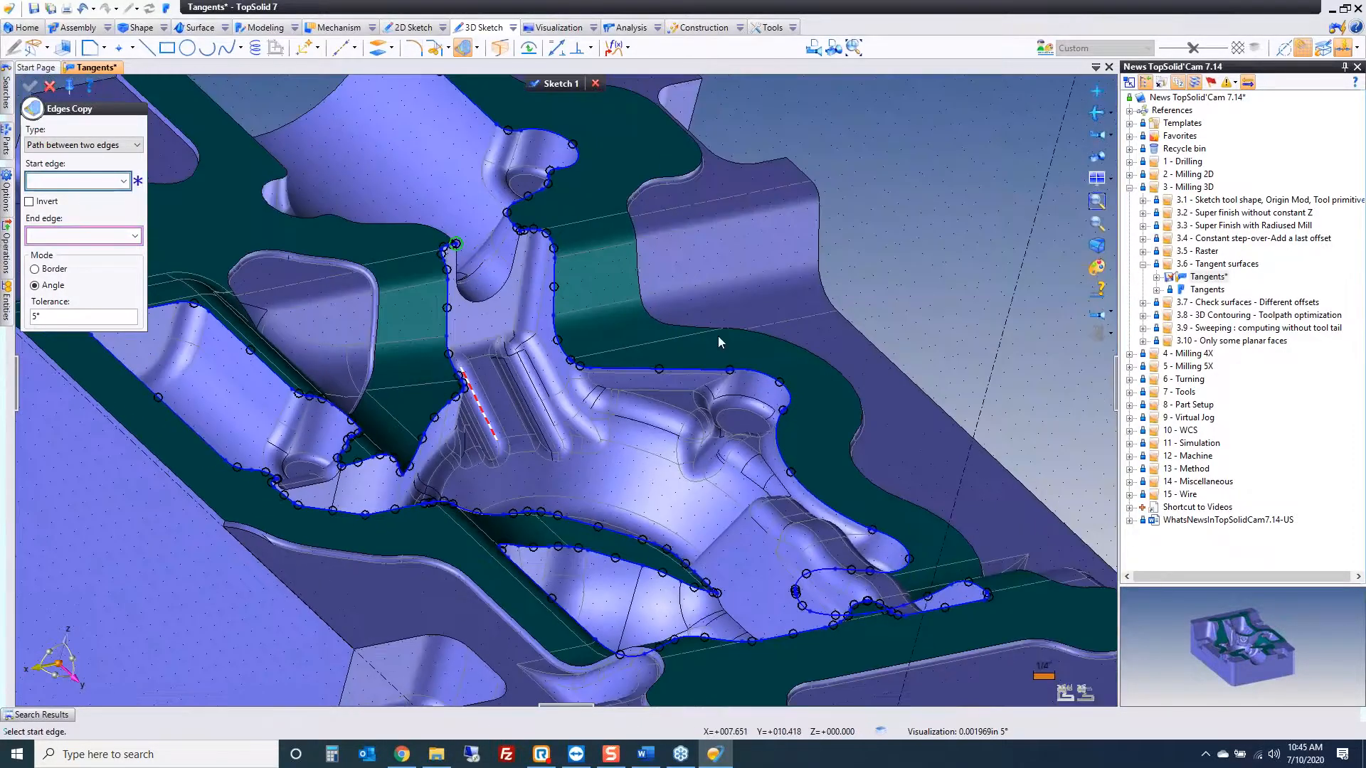
# Step: Copy the edge path running past the small round recess and along the half-round cavity's remaining straight edge
pyautogui.scroll(6, 657, 379)
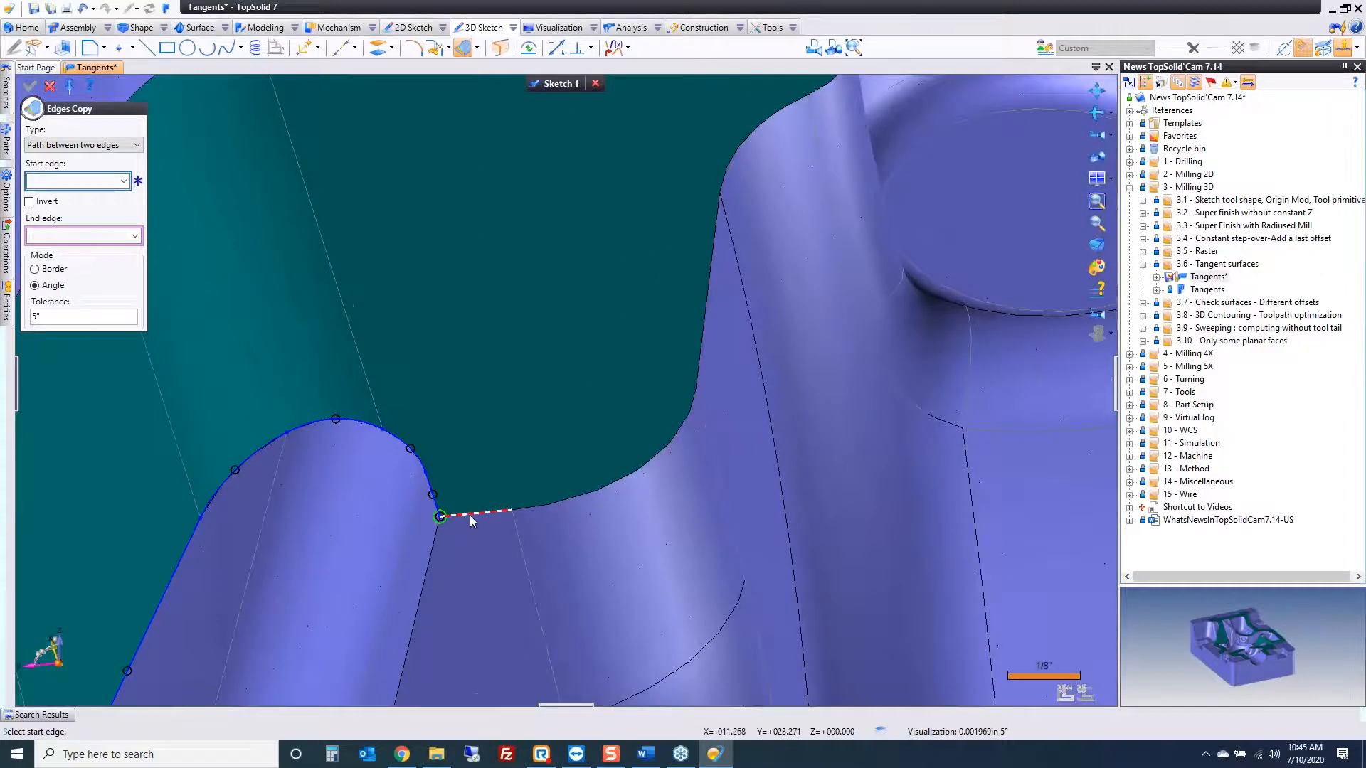
pyautogui.click(470, 514)
pyautogui.scroll(-6, 506, 382)
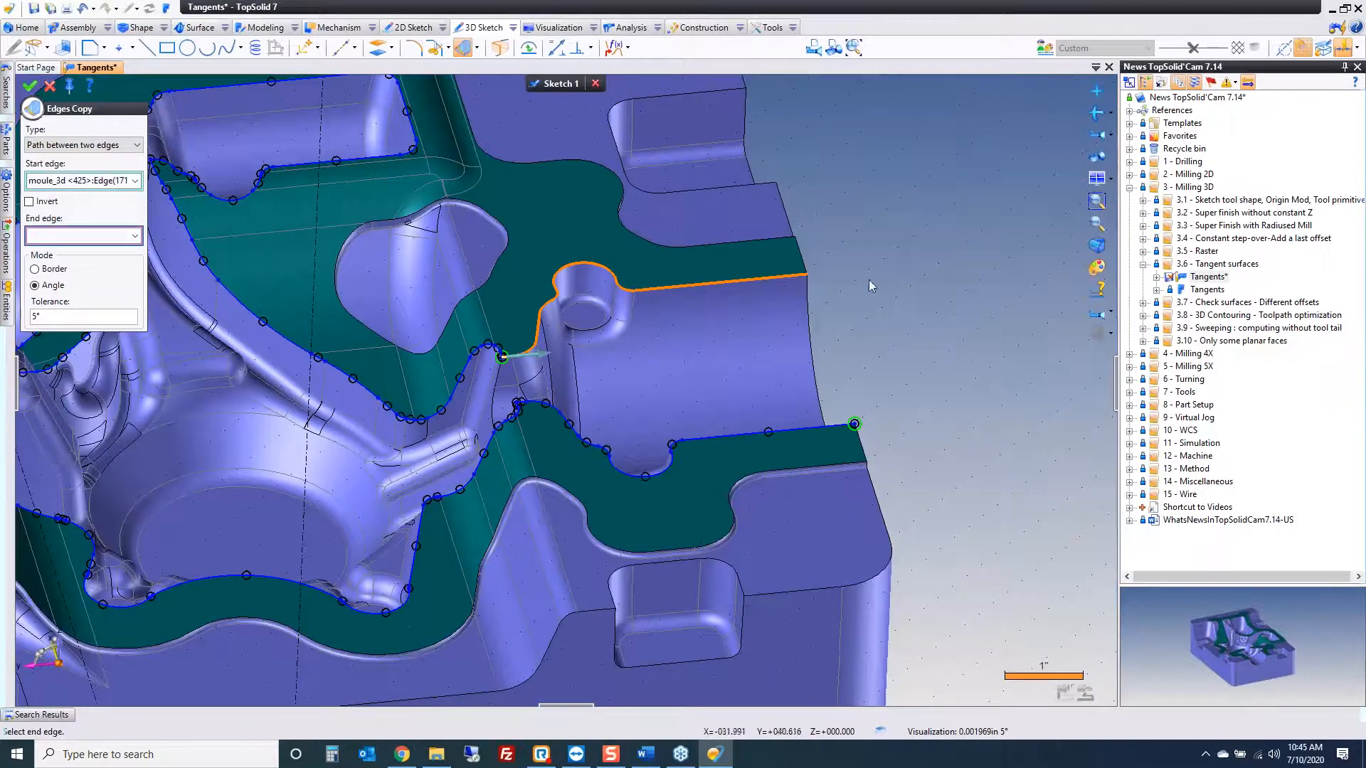
pyautogui.rightClick(849, 255)
pyautogui.click(860, 264)
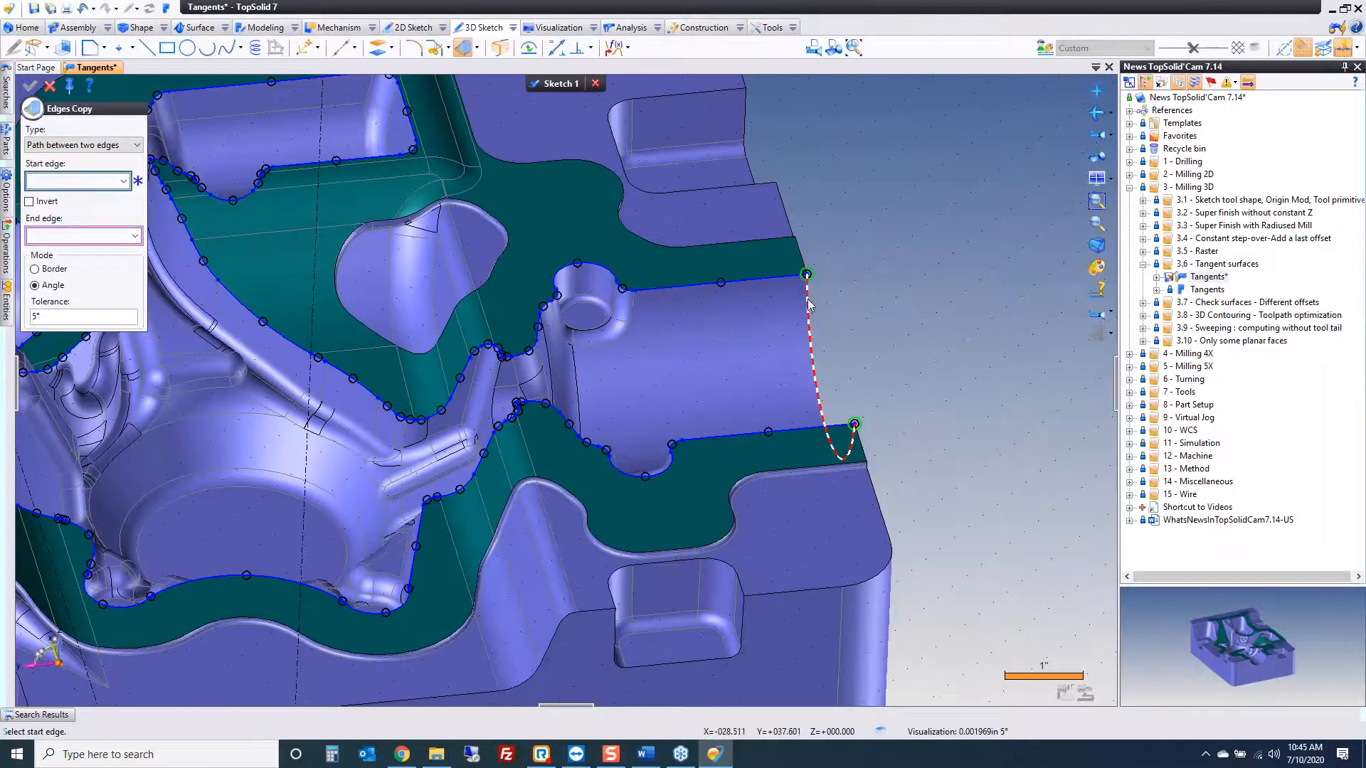
# Step: Copy the arc edge at the open end of the half-round cavity to close the boundary sketch
pyautogui.click(808, 301)
pyautogui.rightClick(871, 244)
pyautogui.click(877, 250)
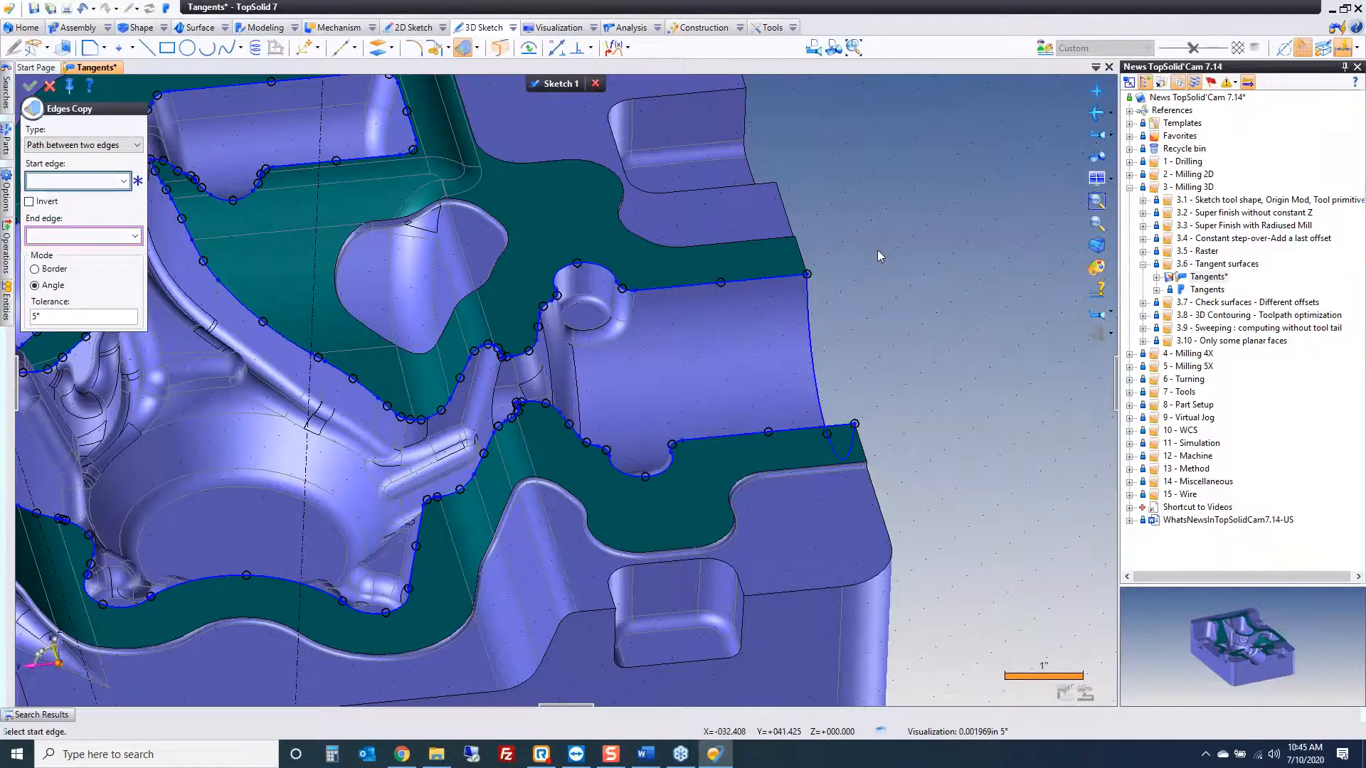
pyautogui.scroll(-3, 934, 208)
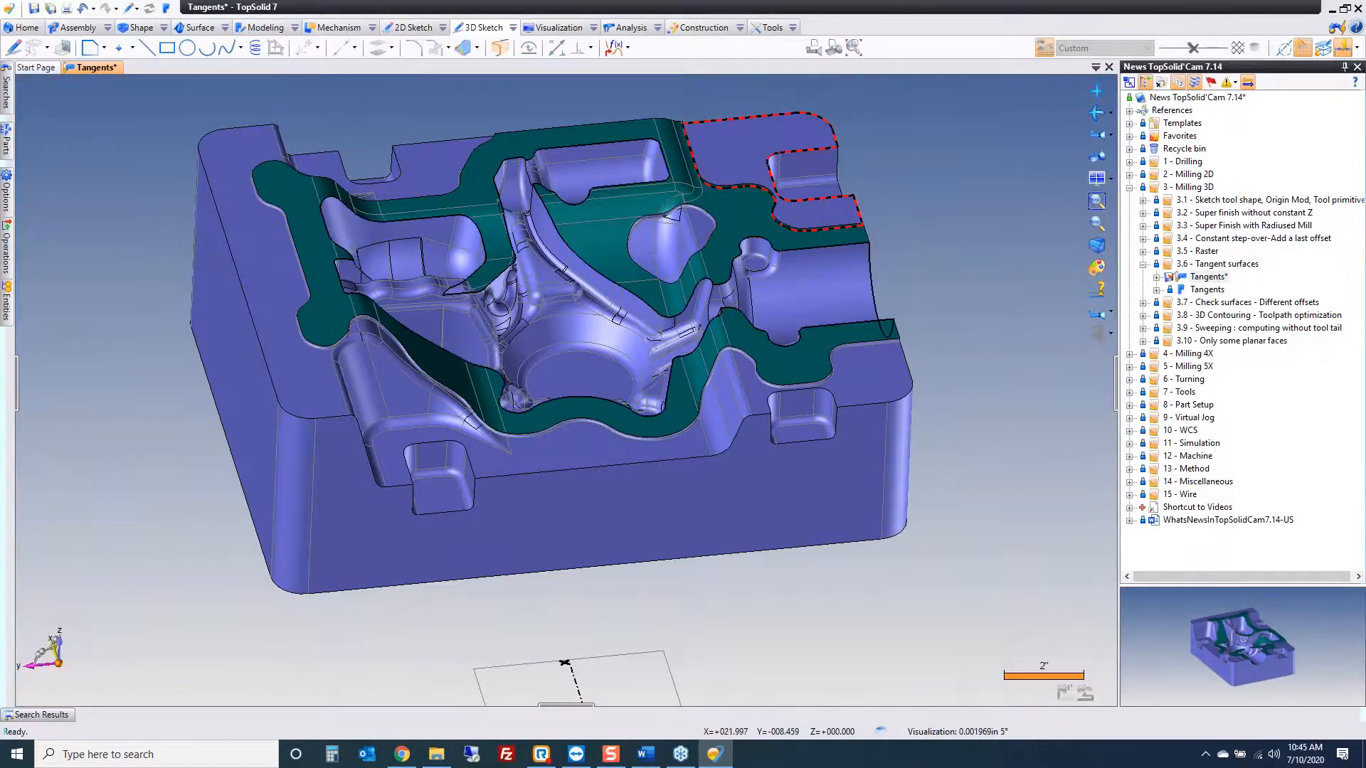
# Step: Start Tangent Surfaces using the half-round cavity's upper edge path and its cylindrical face as the reference face
pyautogui.click(198, 27)
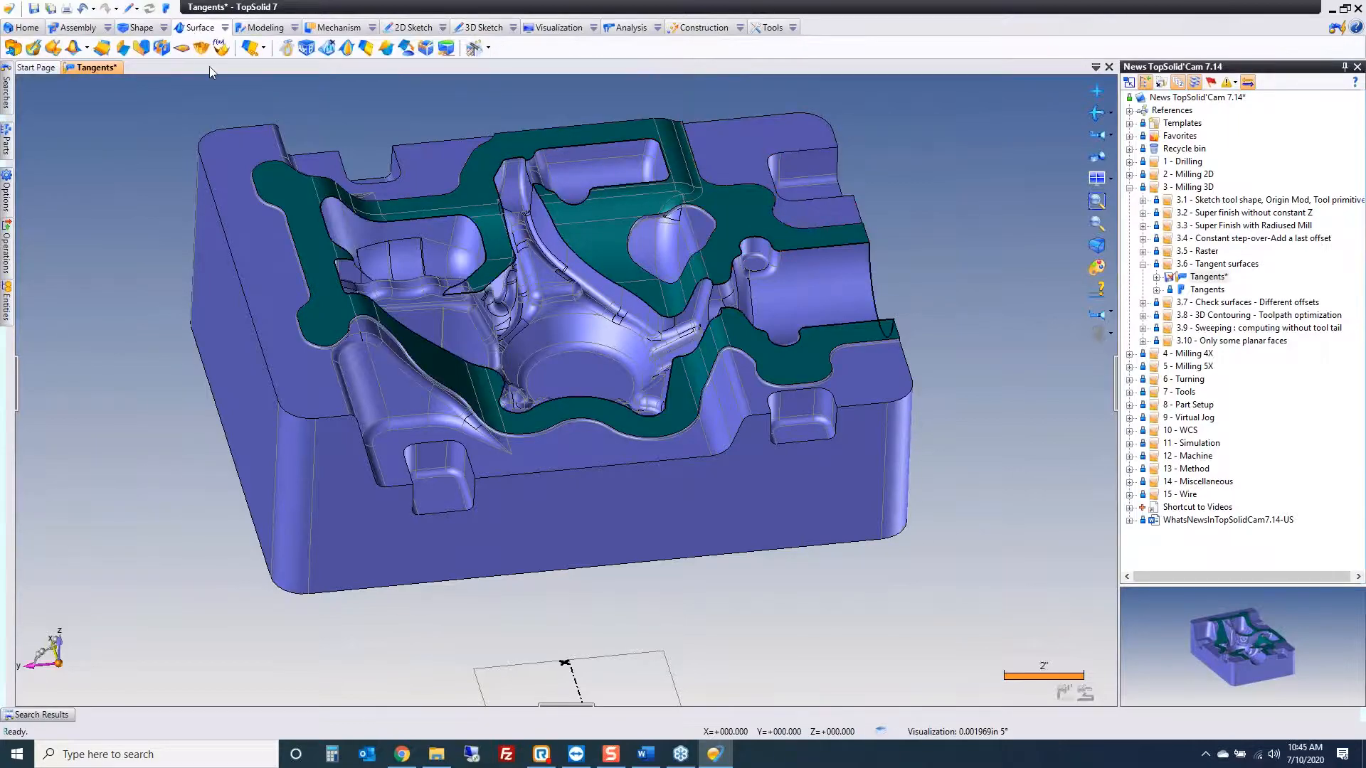
pyautogui.click(261, 49)
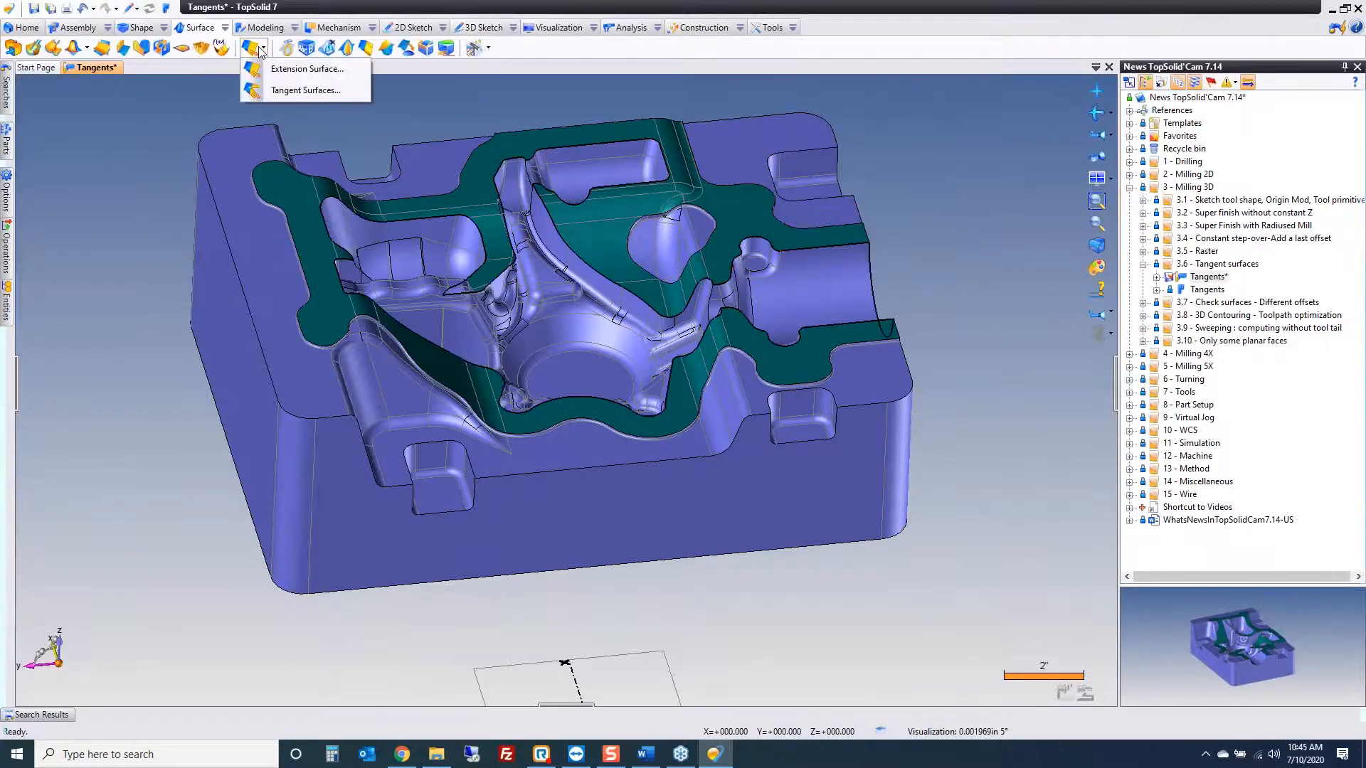
pyautogui.click(292, 91)
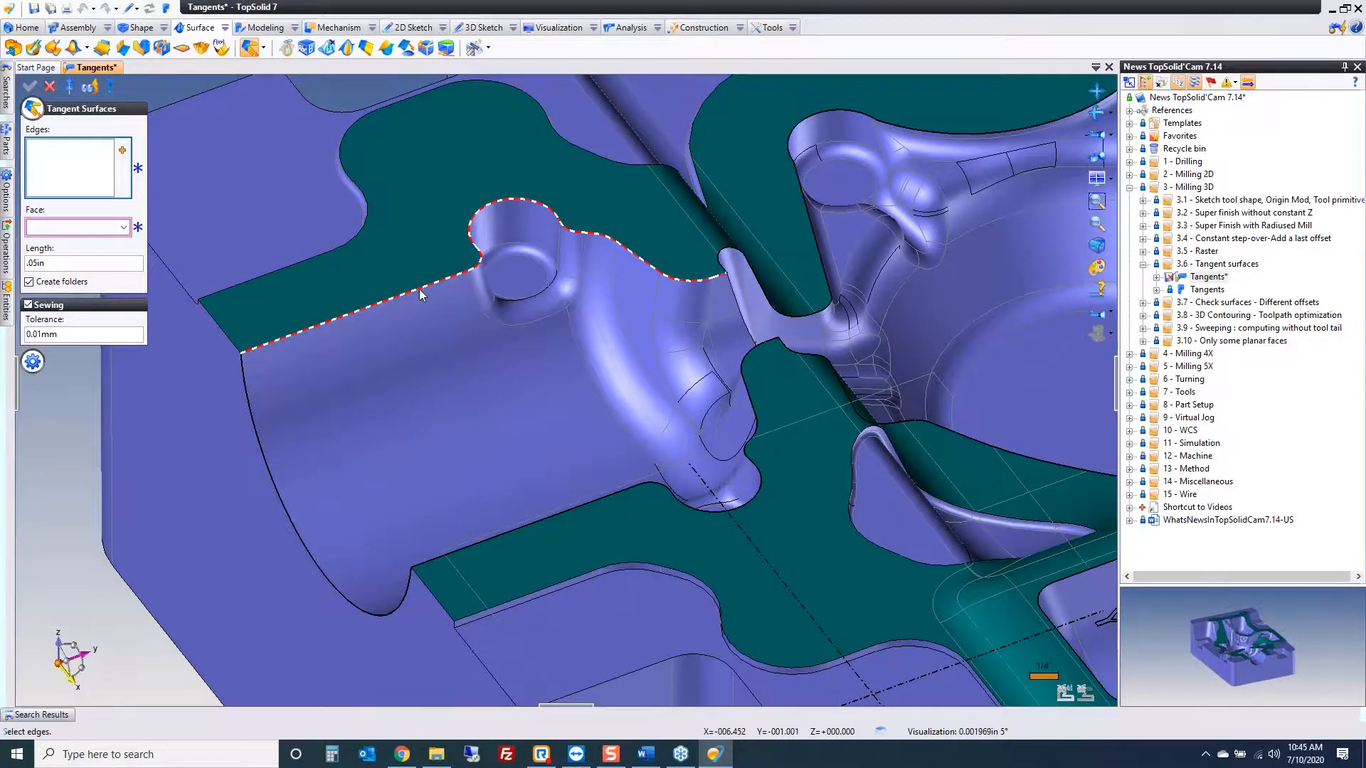
pyautogui.click(420, 289)
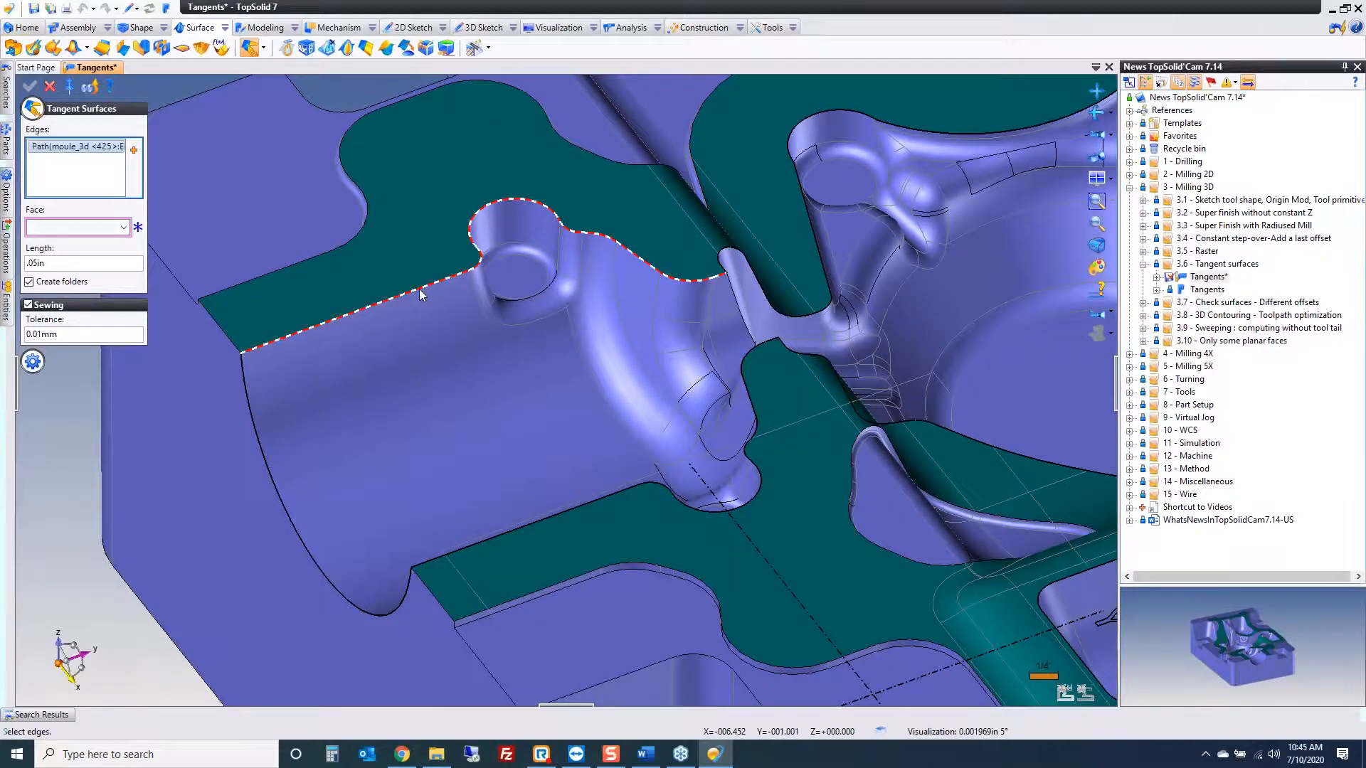
pyautogui.click(70, 227)
pyautogui.click(373, 354)
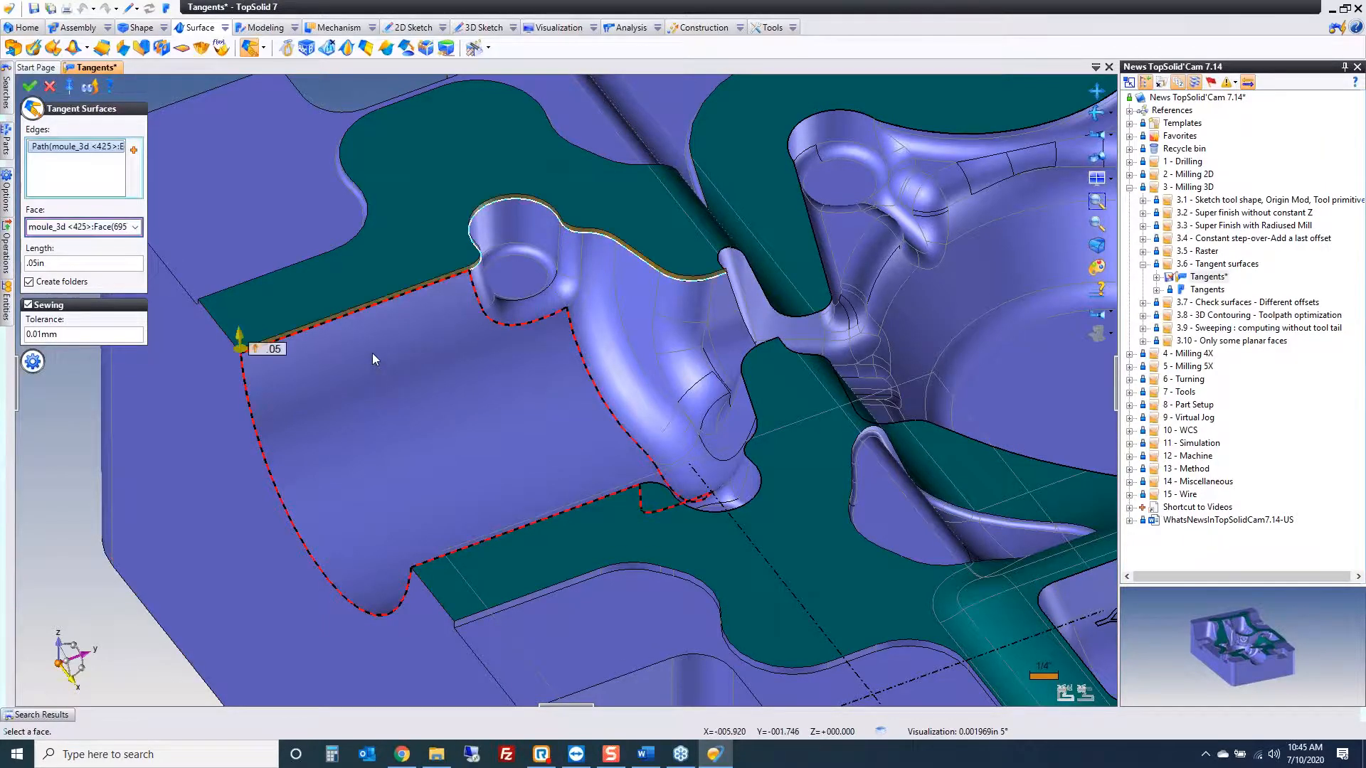
pyautogui.scroll(5, 373, 353)
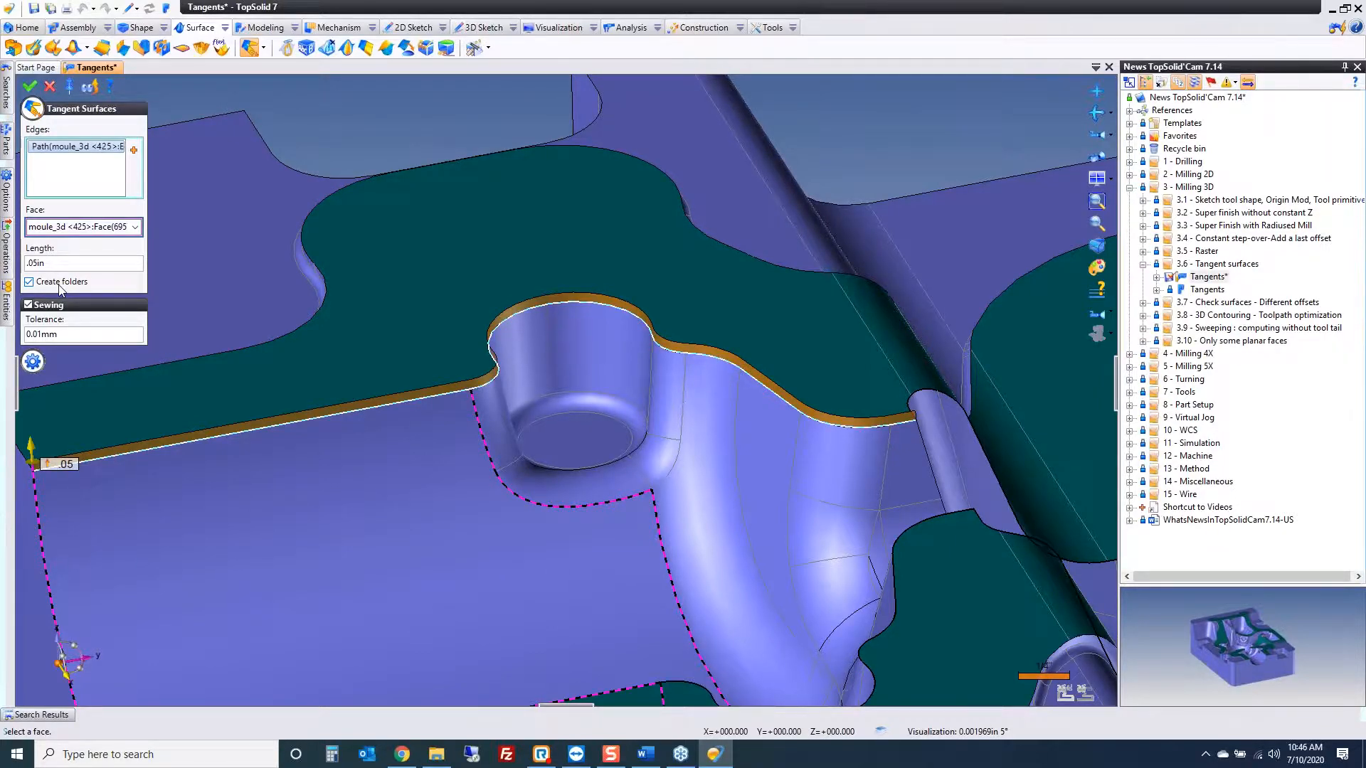
# Step: Add the adjoining rounded edge path past the sharp corner to the tangent surfaces
pyautogui.scroll(-5, 378, 401)
pyautogui.moveTo(377, 399); pyautogui.dragTo(96, 231, button='middle')
pyautogui.click(83, 189)
pyautogui.scroll(8, 264, 253)
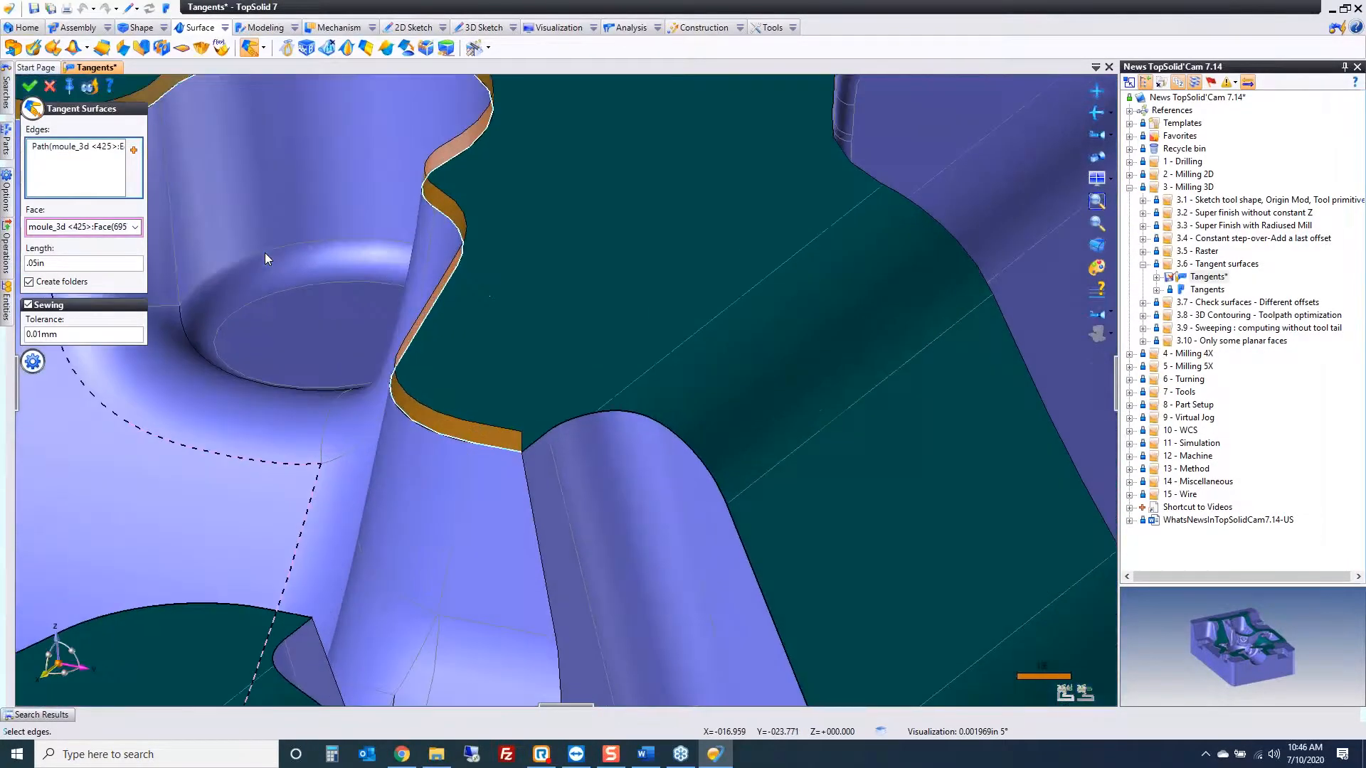
pyautogui.click(515, 445)
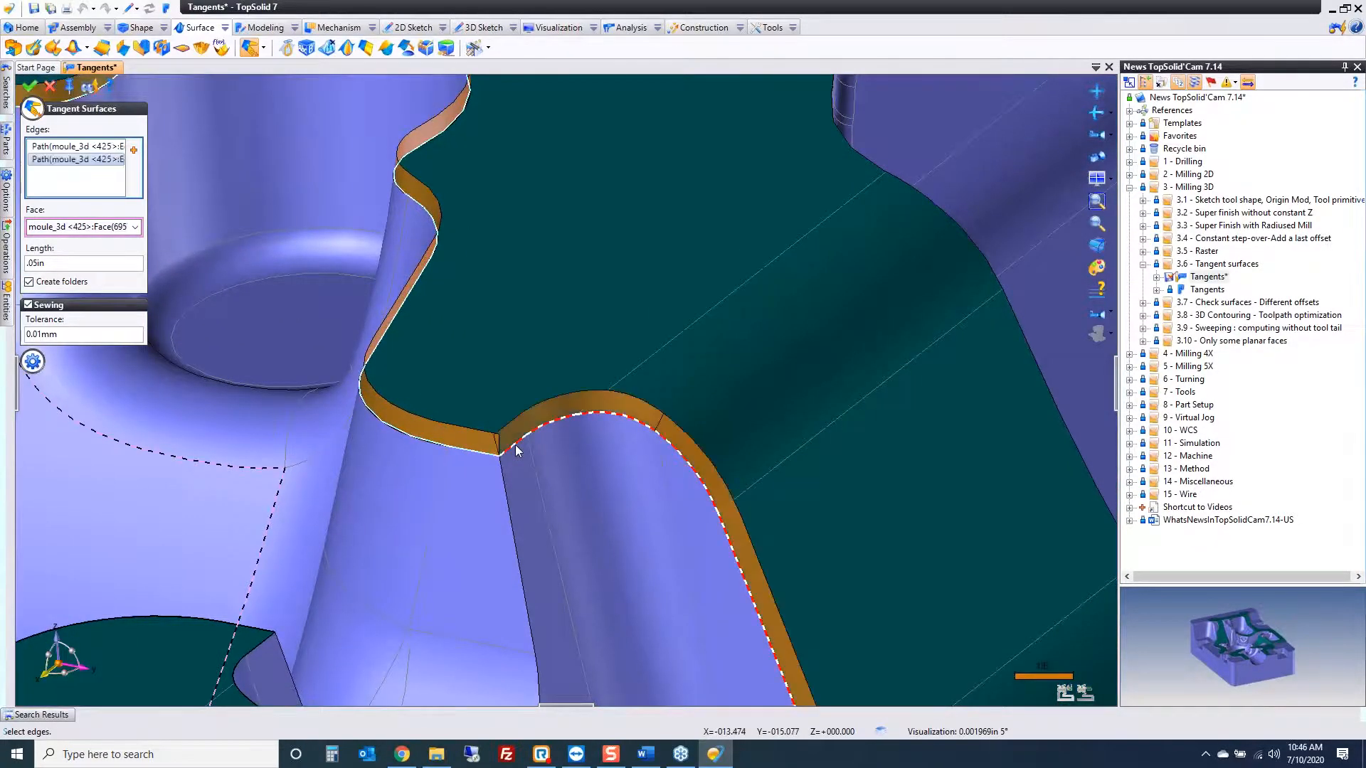
pyautogui.scroll(-8, 604, 509)
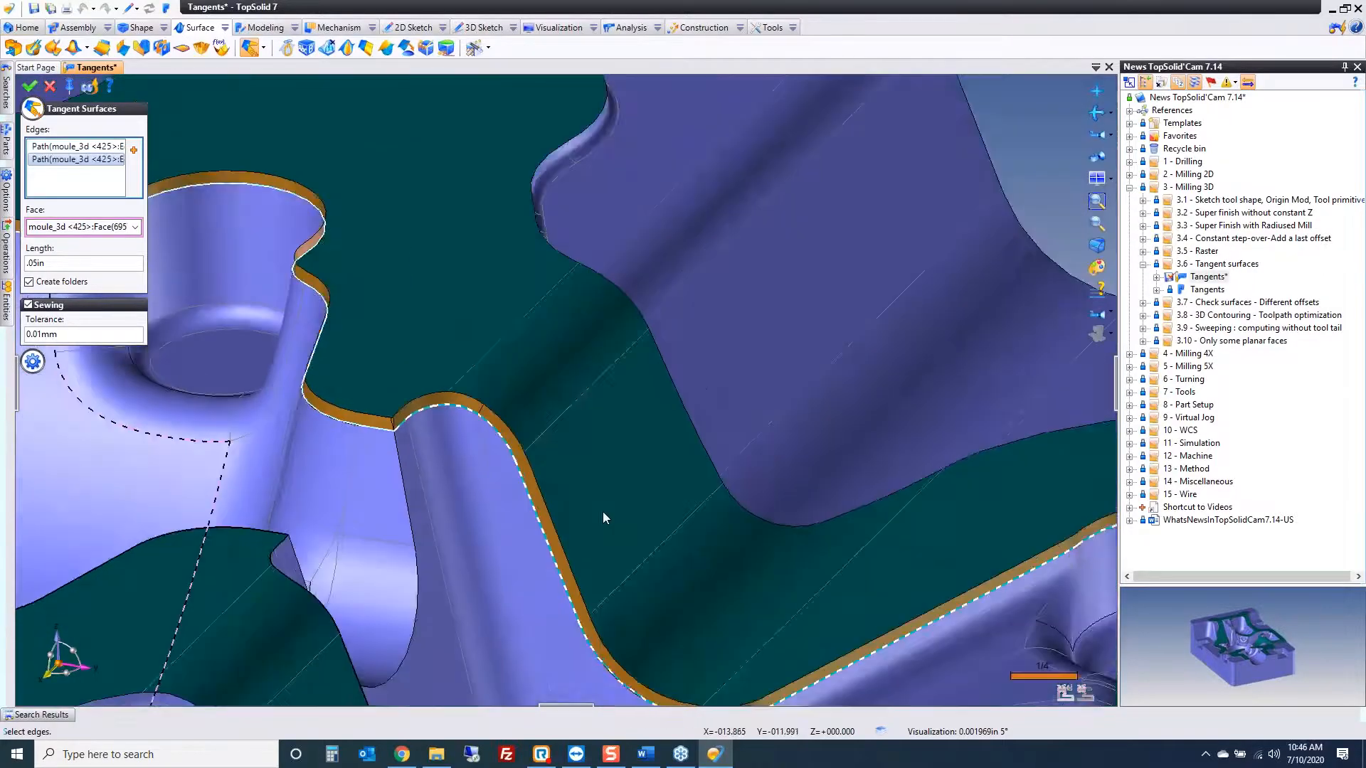
# Step: Add the next edge path, continuing where the second tangent surface ends in the curved valley of the cavity
pyautogui.moveTo(604, 508); pyautogui.dragTo(577, 501, button='middle')
pyautogui.scroll(5, 650, 518)
pyautogui.scroll(2, 650, 518)
pyautogui.click(552, 354)
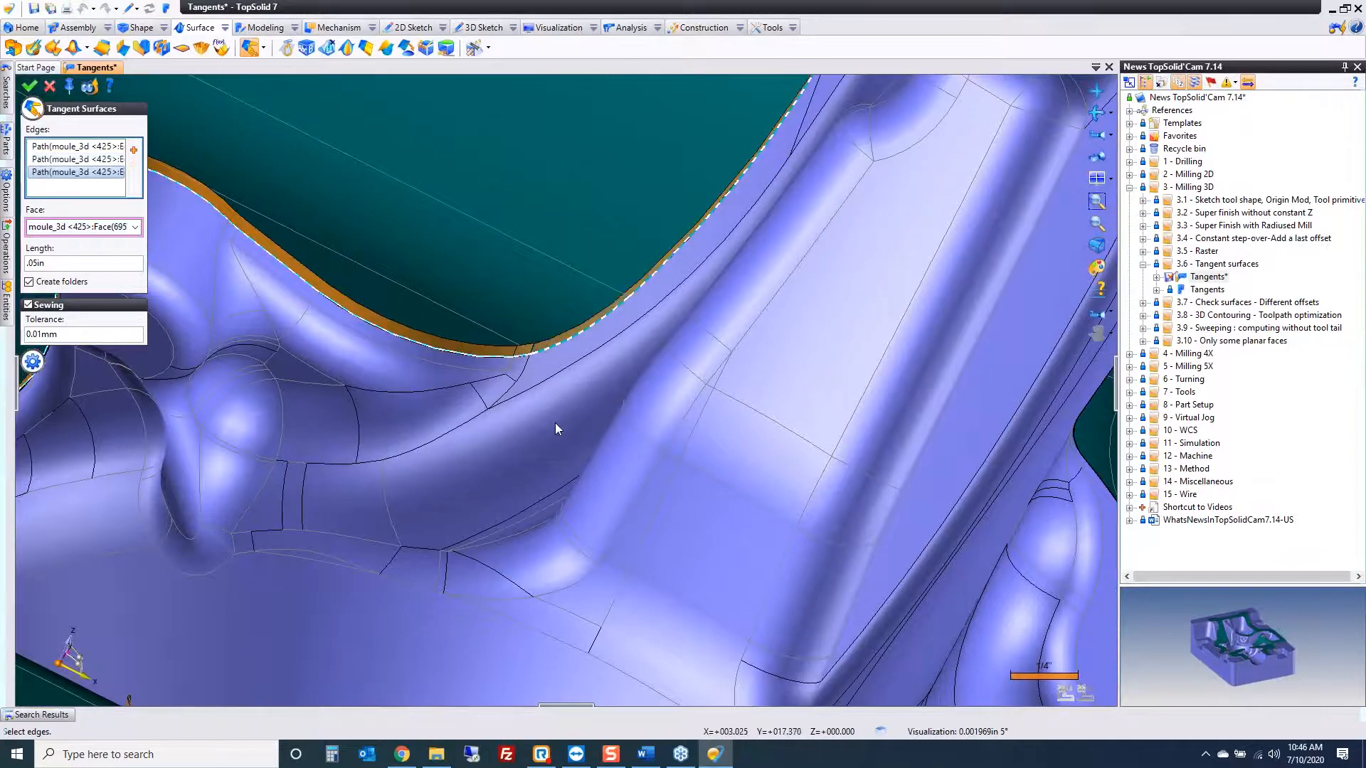
# Step: Add the large rounded pocket's upper edge path to the tangent surfaces, picking it beside the sharp corner
pyautogui.scroll(-4, 604, 377)
pyautogui.moveTo(604, 377); pyautogui.dragTo(654, 476, button='middle')
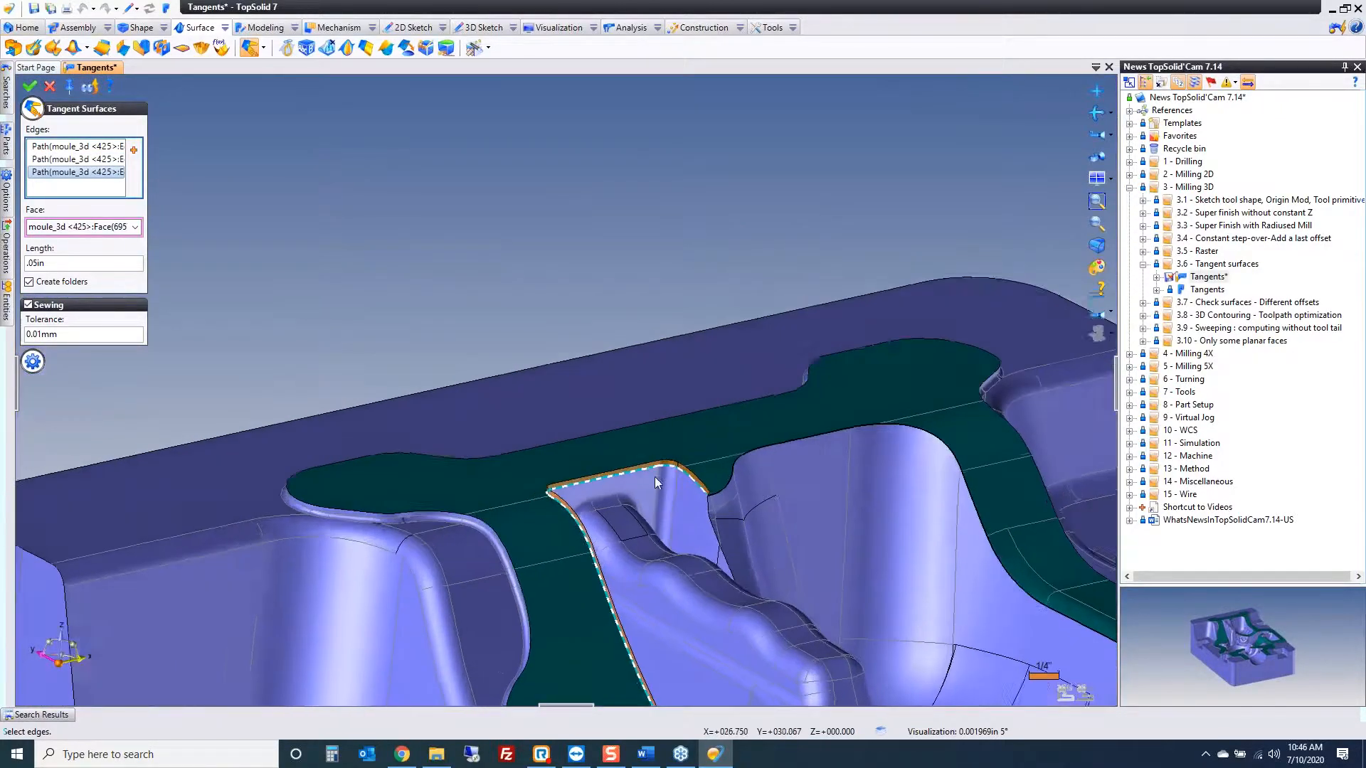
pyautogui.scroll(3, 727, 475)
pyautogui.scroll(3, 725, 472)
pyautogui.click(679, 465)
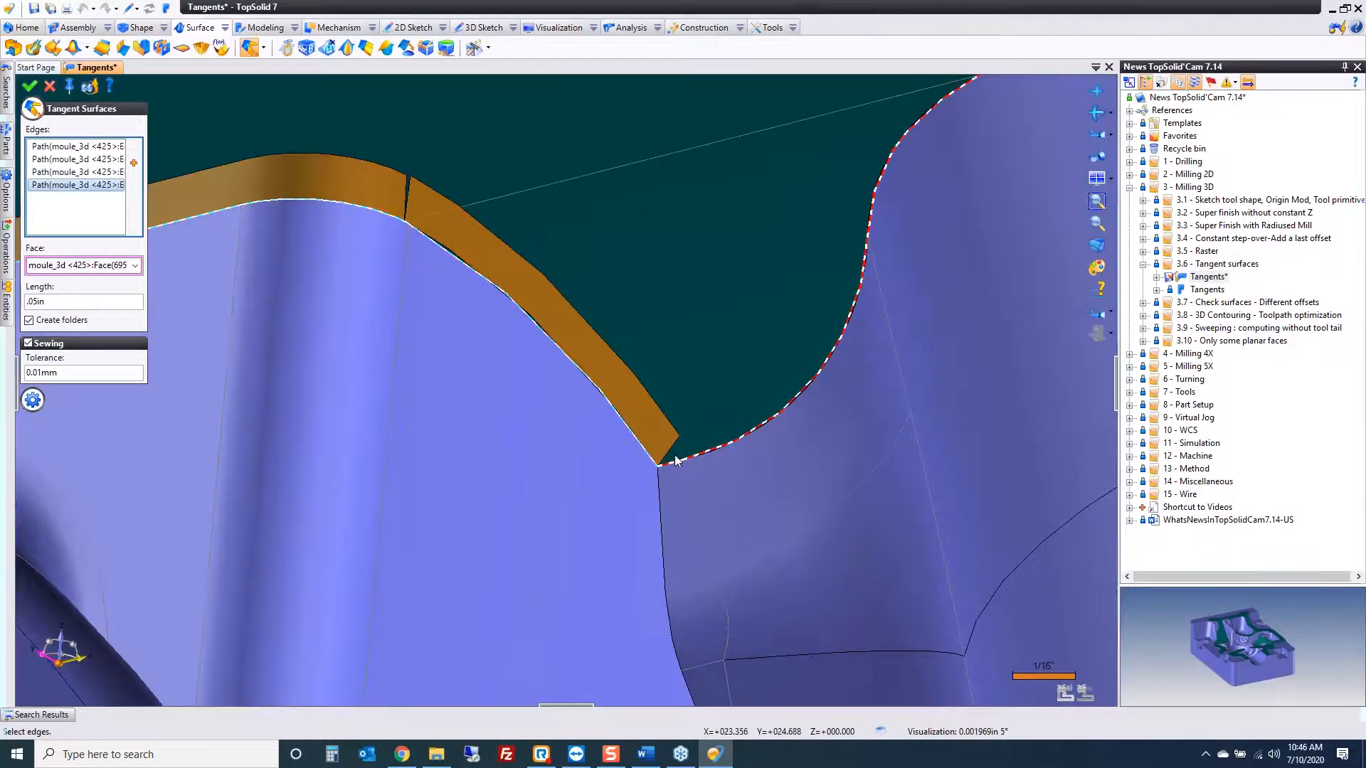
# Step: Add the slanted edge at the large pocket's pointed end and the edge path that follows it to the tangent surfaces
pyautogui.scroll(-6, 621, 478)
pyautogui.moveTo(623, 478); pyautogui.dragTo(814, 509, button='middle')
pyautogui.scroll(3, 818, 512)
pyautogui.scroll(3, 818, 512)
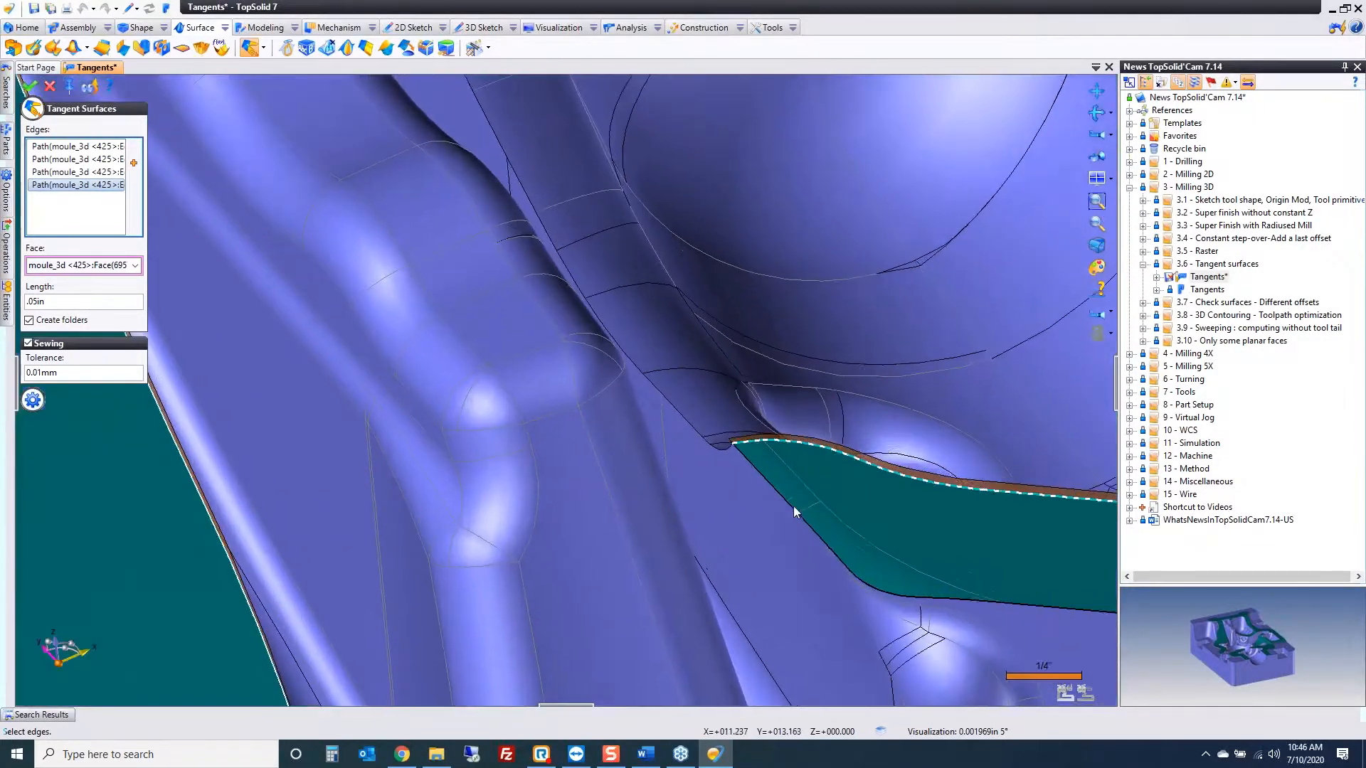
pyautogui.click(904, 599)
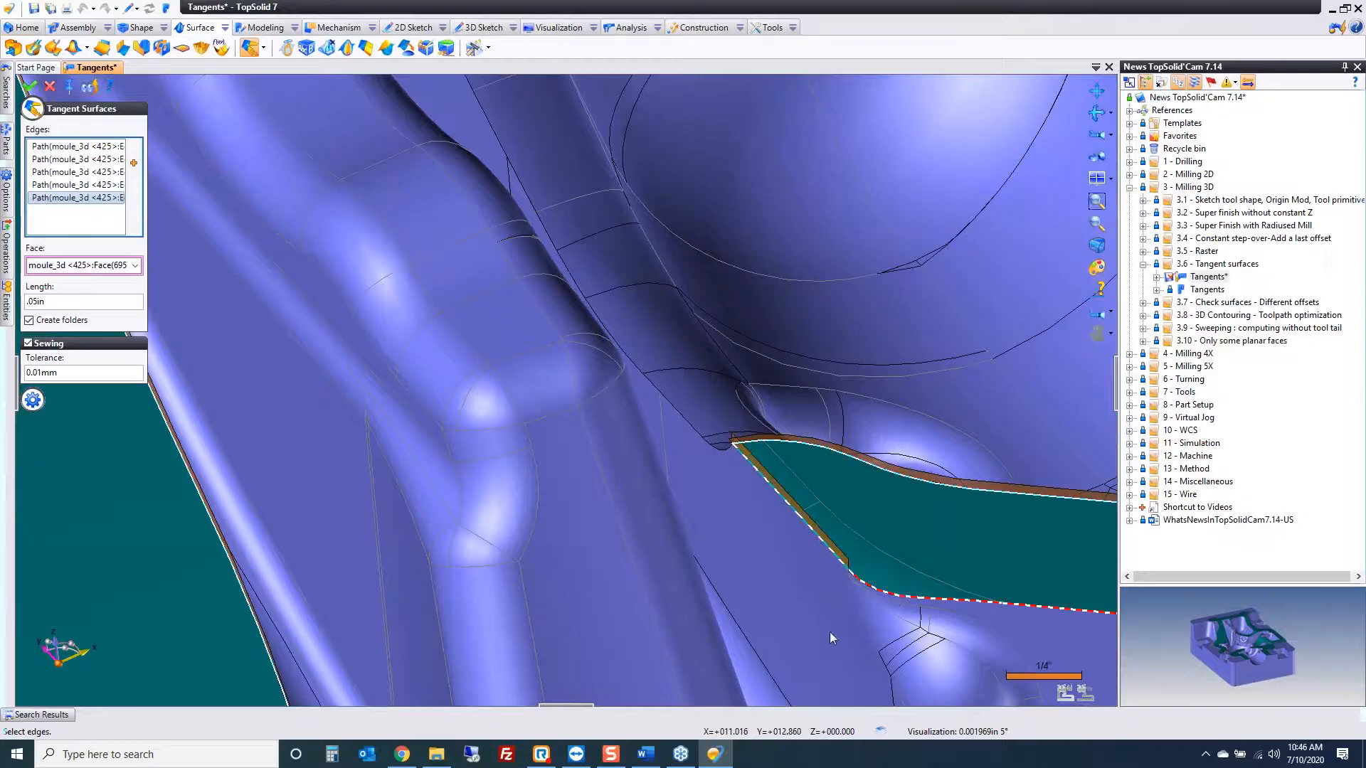
pyautogui.click(787, 599)
pyautogui.scroll(-5, 787, 598)
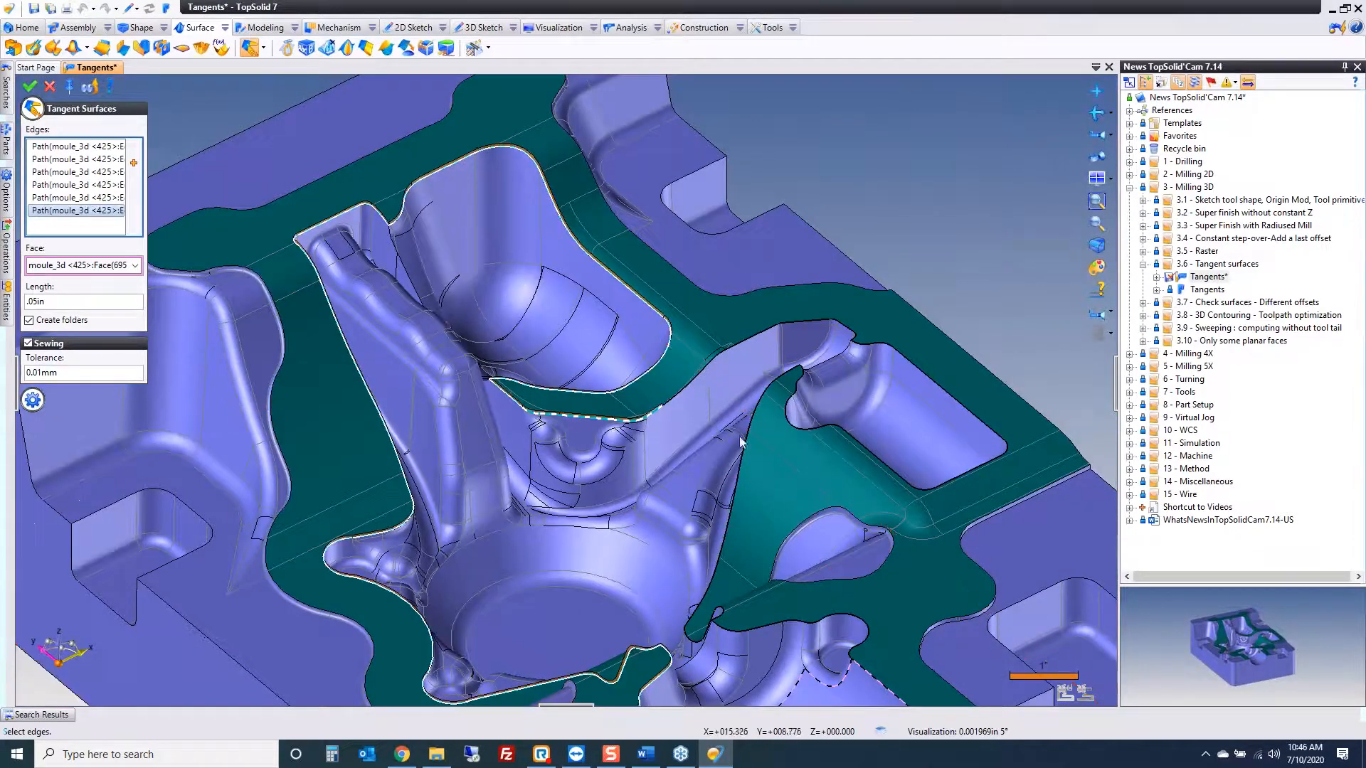
# Step: Add the two consecutive edge paths along the top of the sloping cavity wall to the tangent surfaces
pyautogui.scroll(5, 761, 456)
pyautogui.click(757, 436)
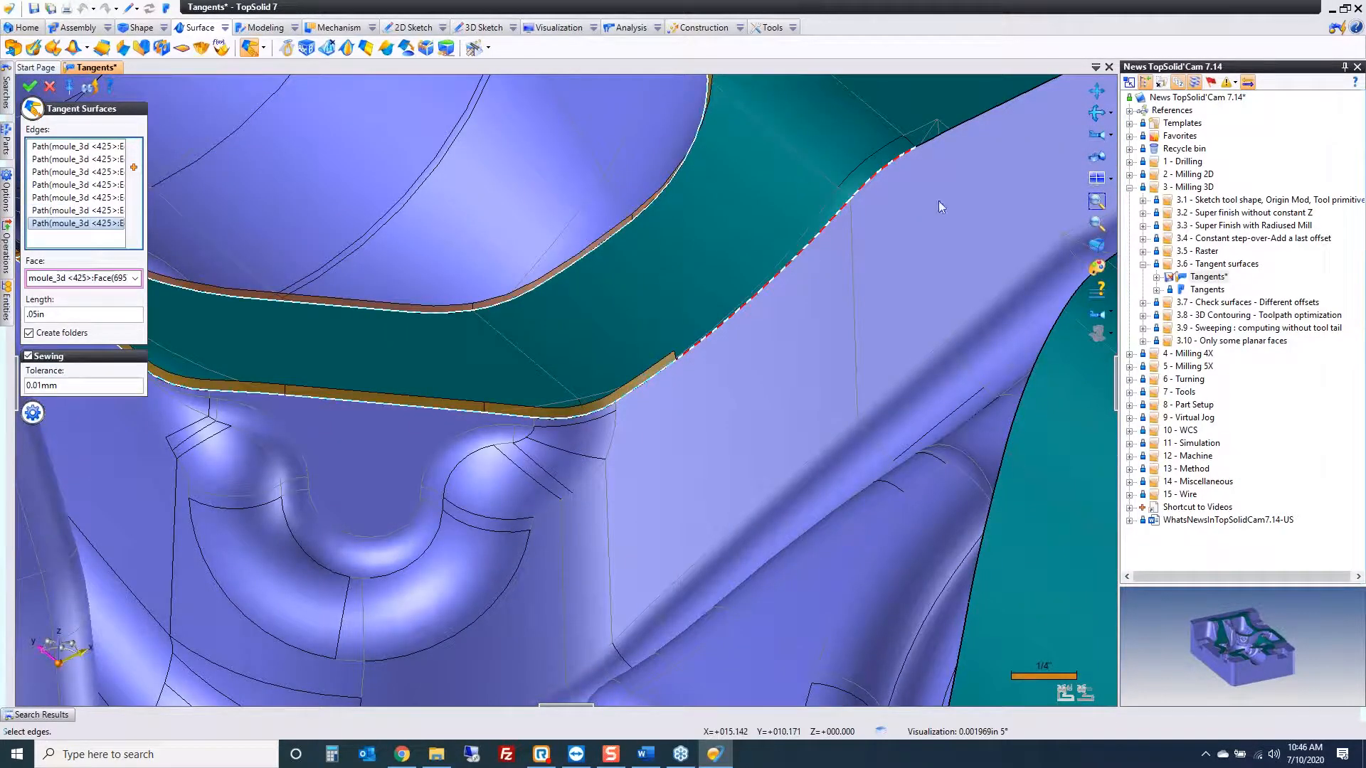
pyautogui.click(950, 134)
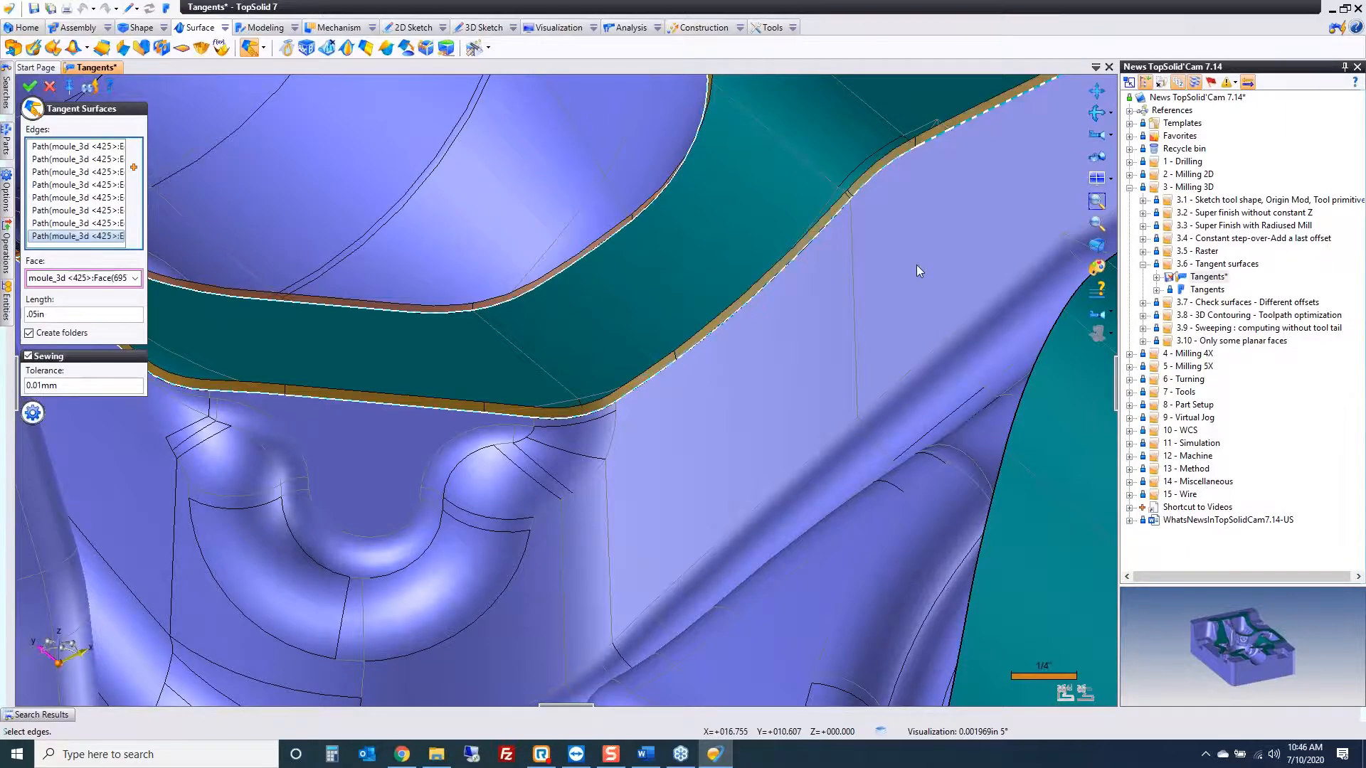
# Step: Add the edge path around the long rounded pocket and the adjoining path from its pointed tip to the tangent surfaces
pyautogui.scroll(-5, 916, 265)
pyautogui.scroll(7, 813, 292)
pyautogui.click(761, 232)
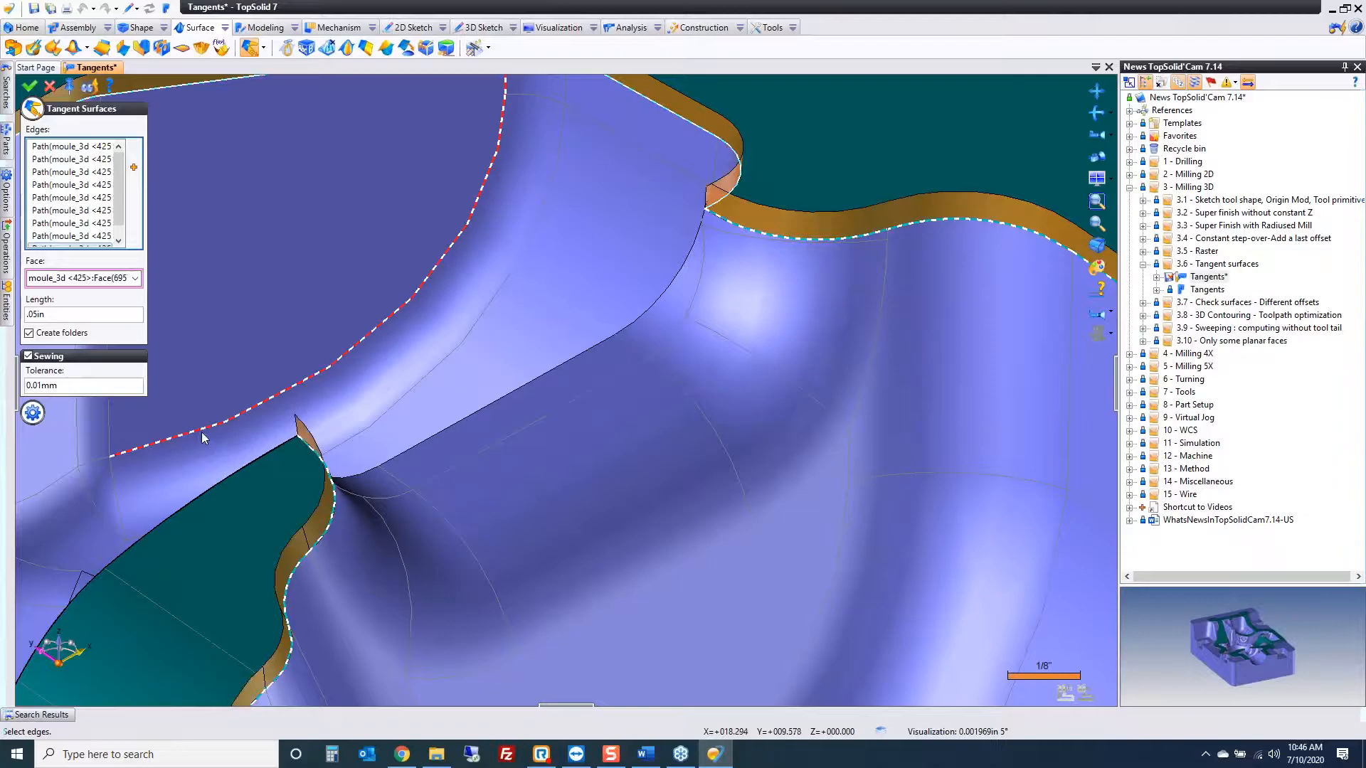
pyautogui.click(273, 449)
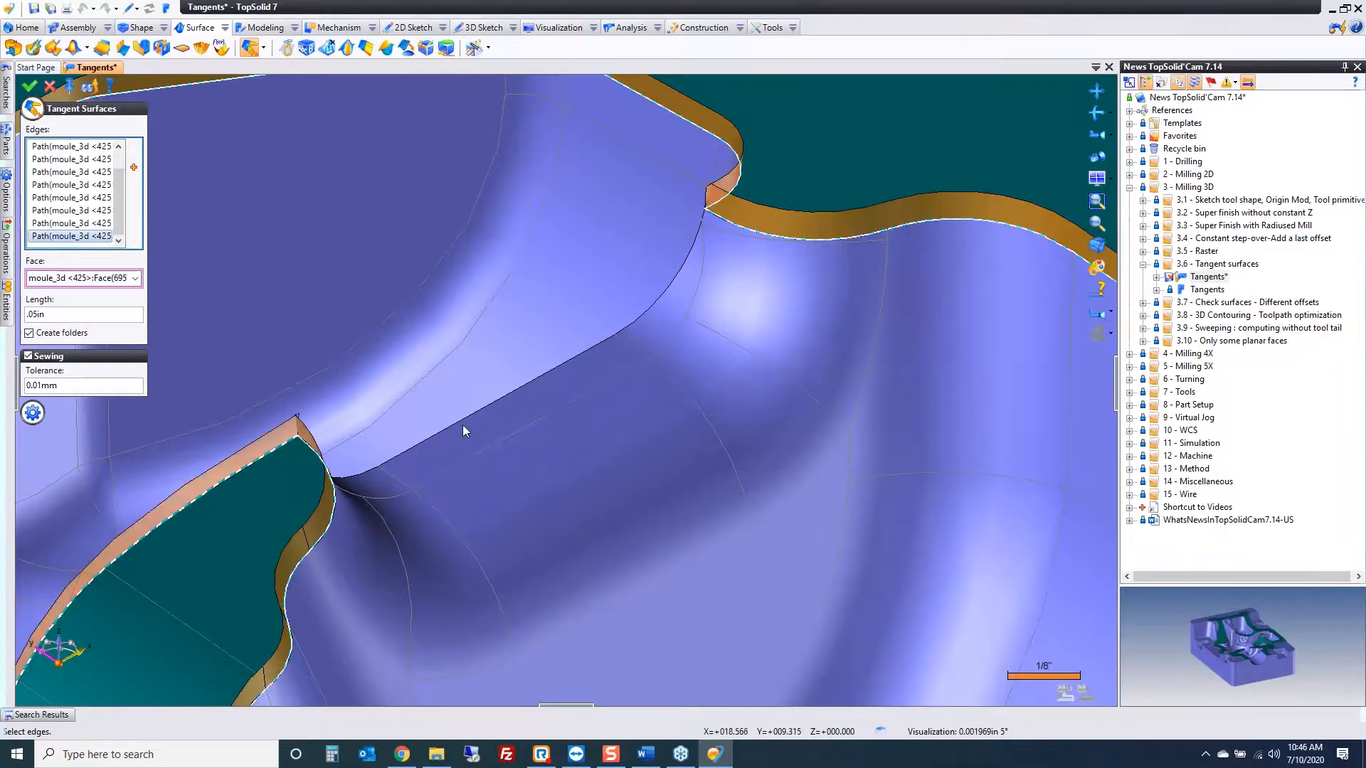
# Step: Add the edge path around the narrow finger-shaped channel and the curved path starting at its sharp corner to the tangent surfaces
pyautogui.scroll(-10, 463, 425)
pyautogui.scroll(10, 492, 488)
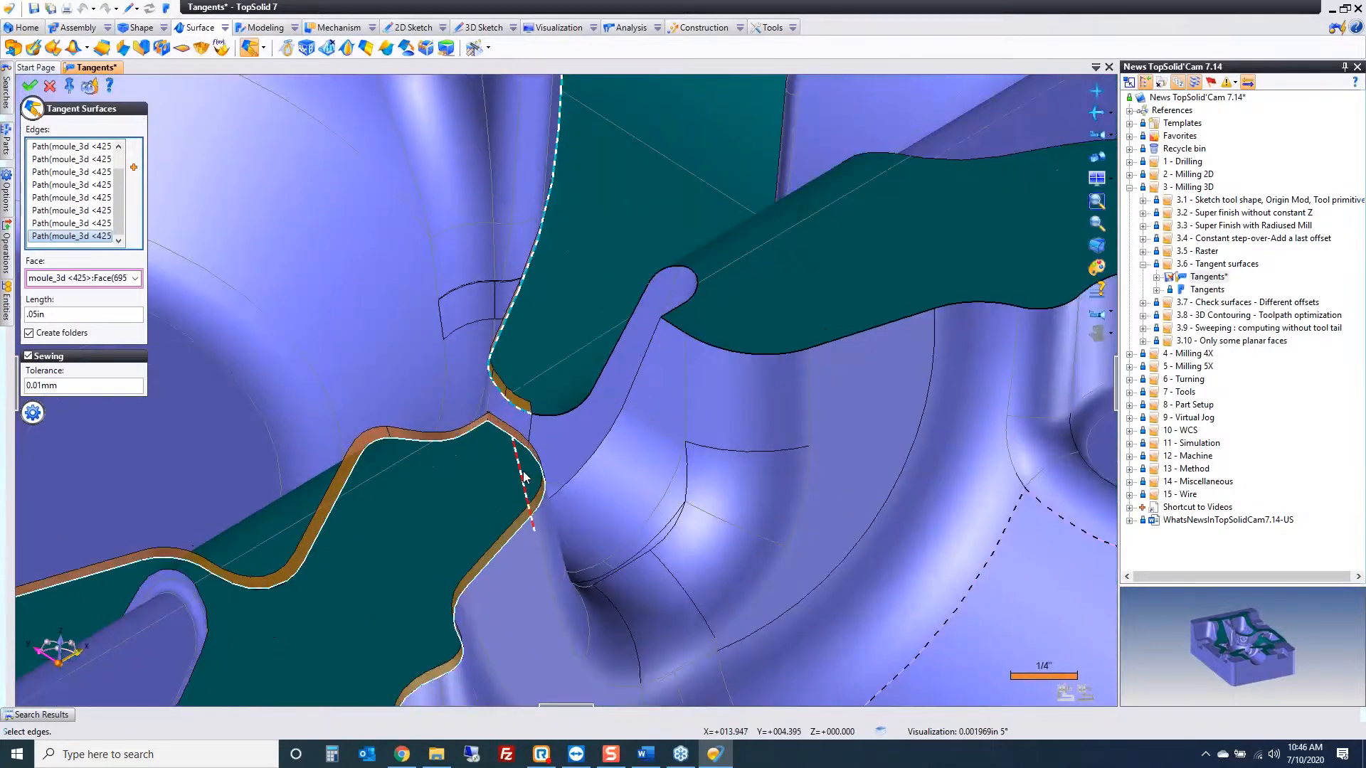
pyautogui.click(582, 443)
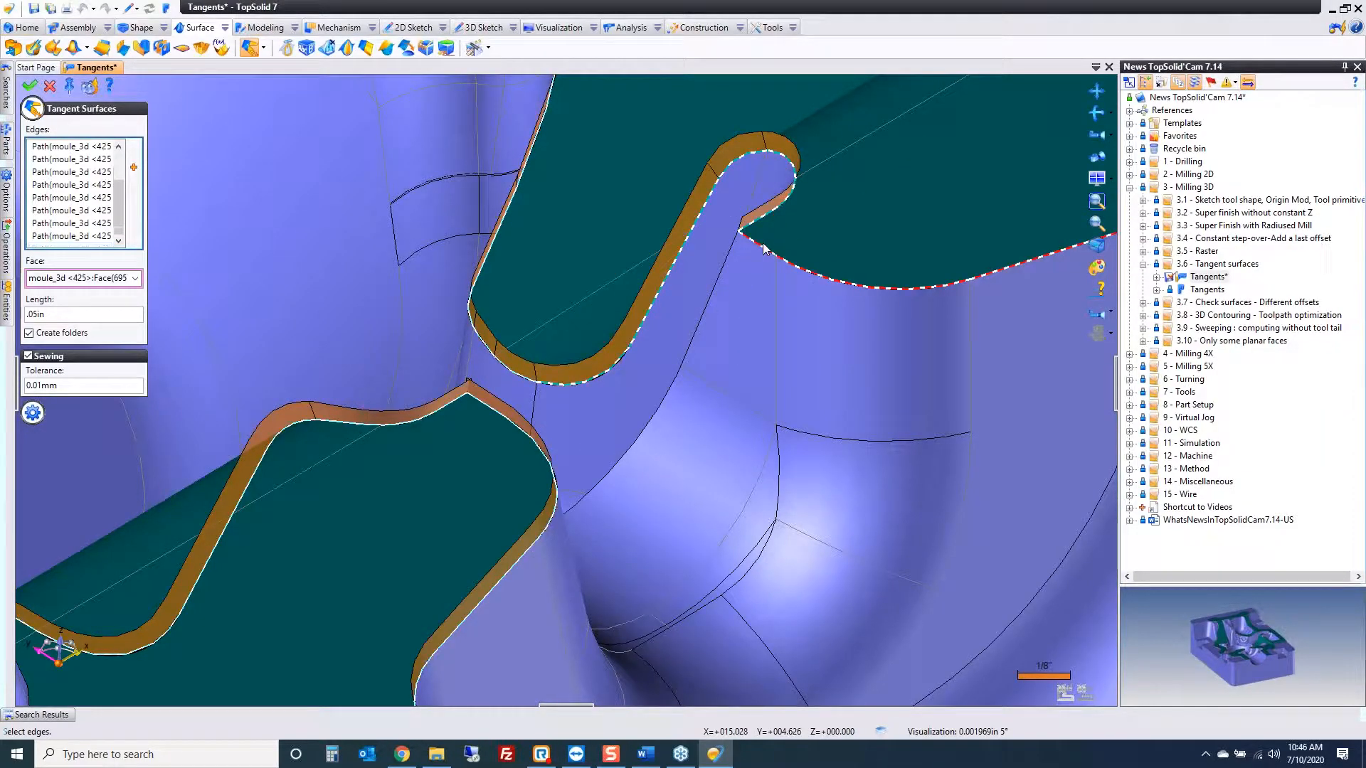
pyautogui.click(706, 317)
# Step: Add the edge path past the small round recess and the half-round cavity's end arc, and create the tangent surfaces
pyautogui.moveTo(705, 318); pyautogui.dragTo(567, 327, button='middle')
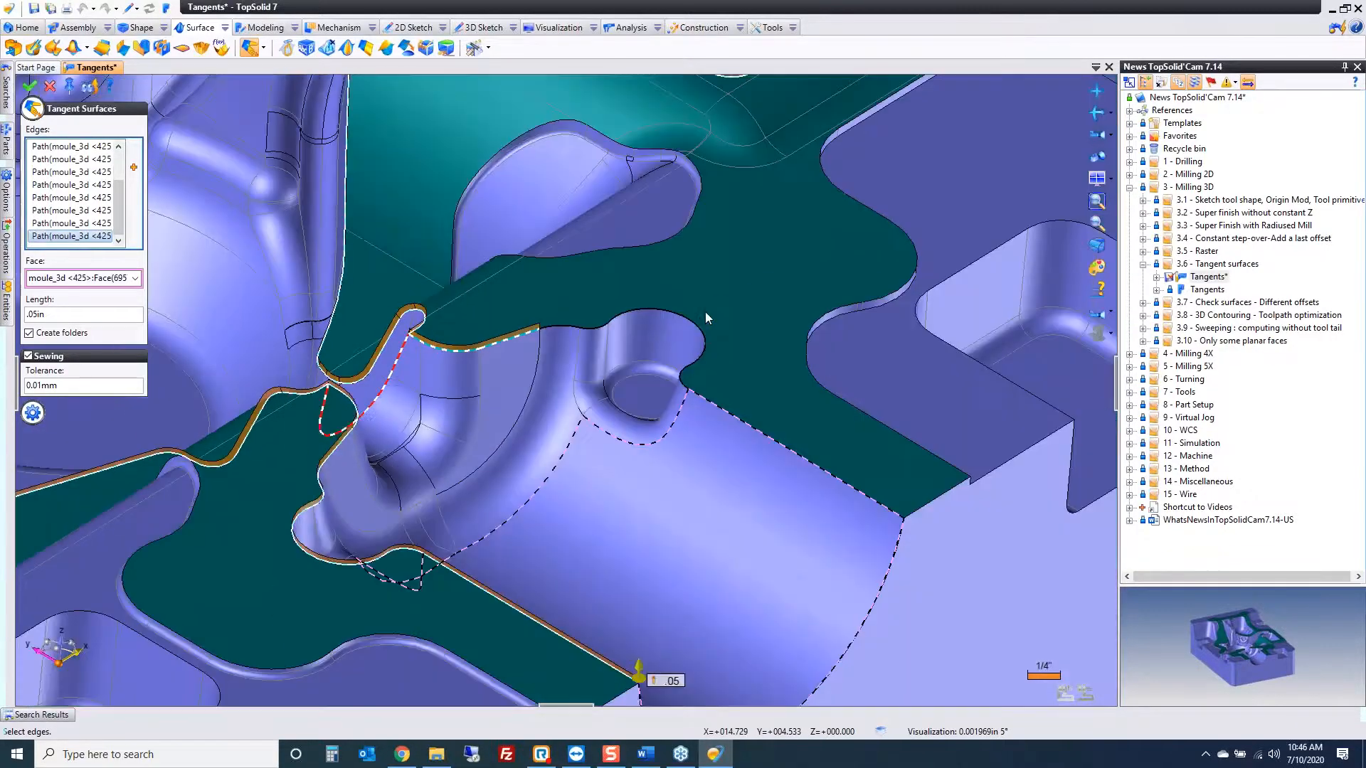
pyautogui.click(566, 326)
pyautogui.click(894, 567)
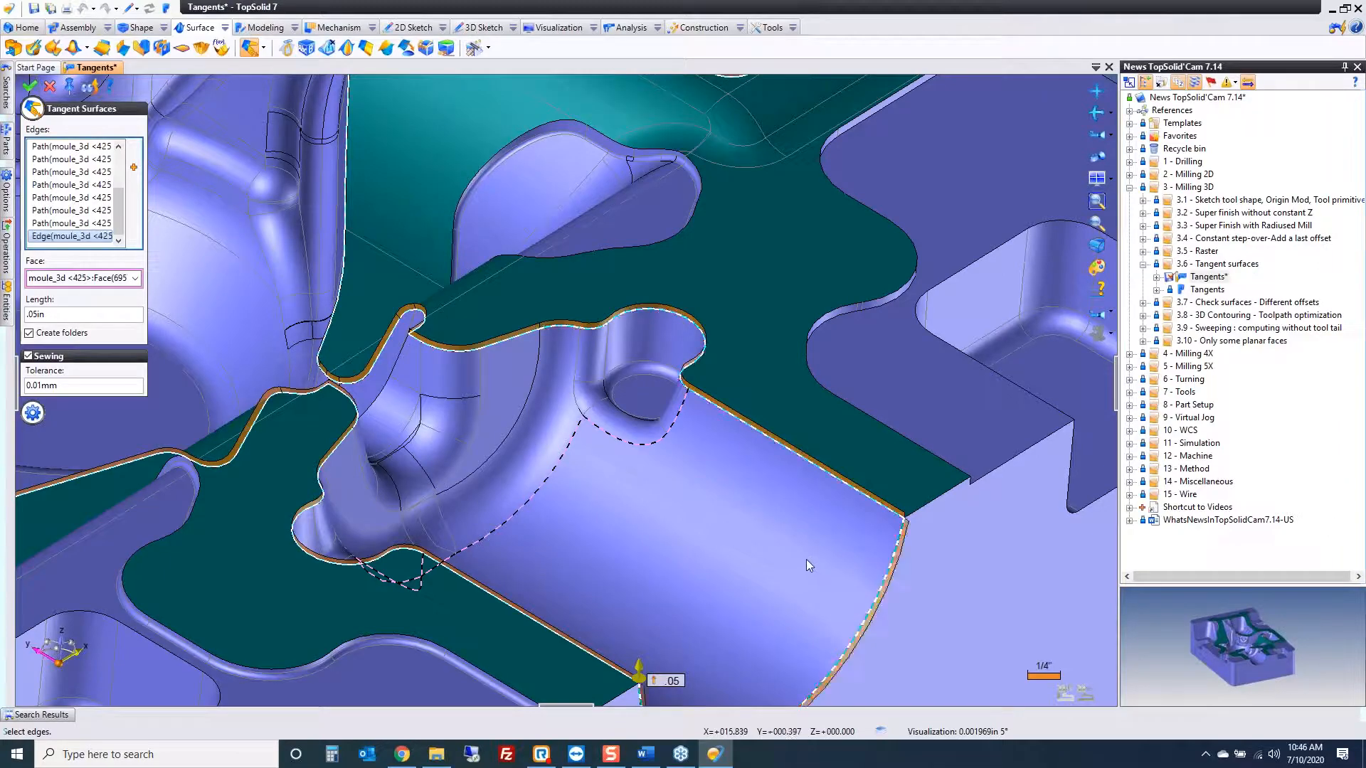
pyautogui.click(779, 520)
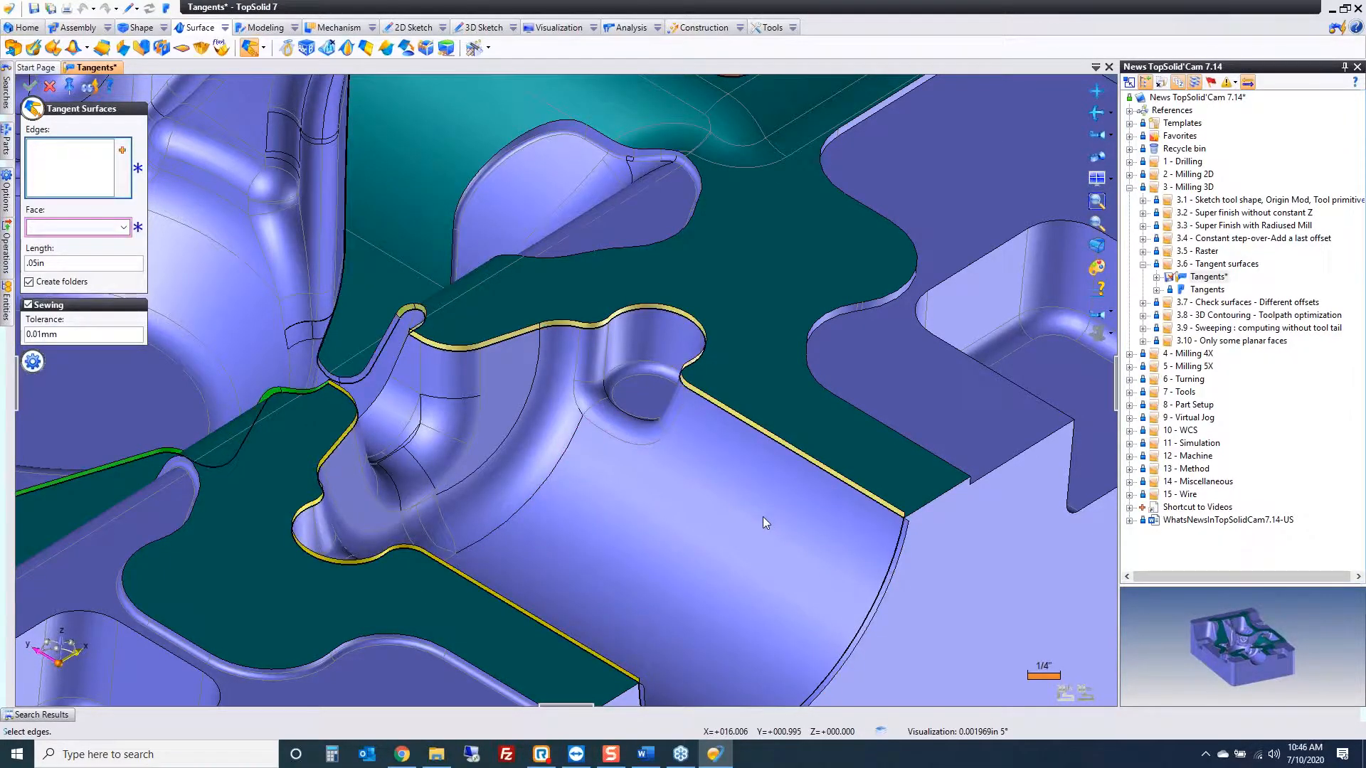
pyautogui.press('Escape')
# Step: Examine the tangent surfaces created along the cavity's boundary
pyautogui.scroll(-3, 762, 516)
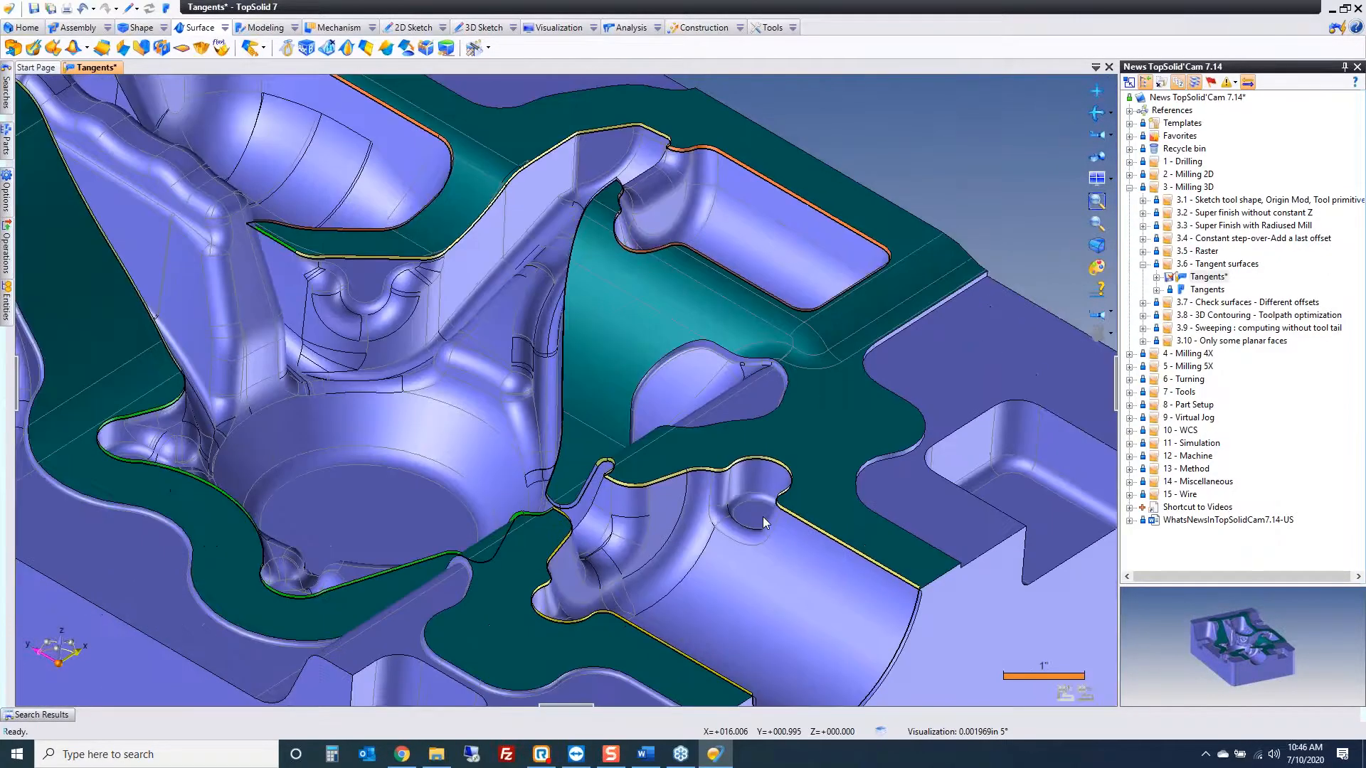
pyautogui.scroll(1, 671, 181)
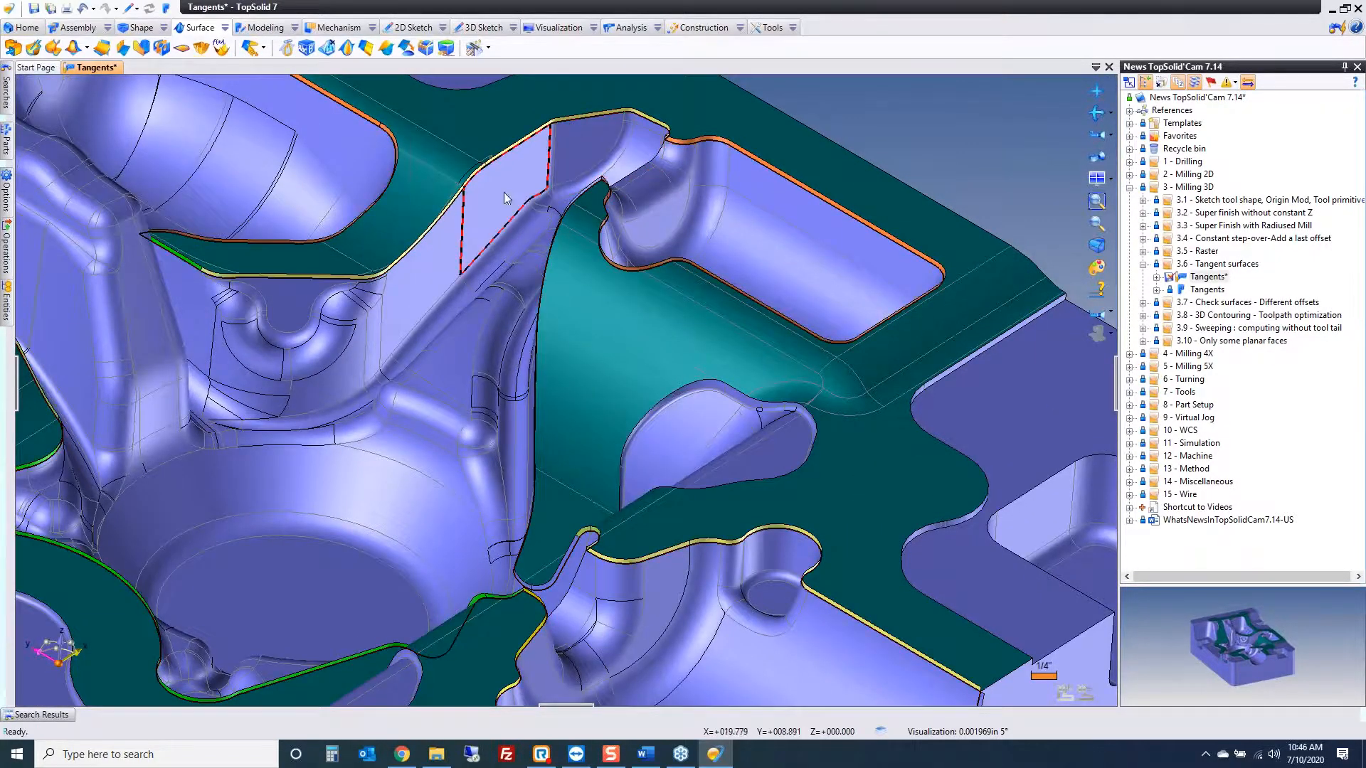
pyautogui.scroll(2, 288, 299)
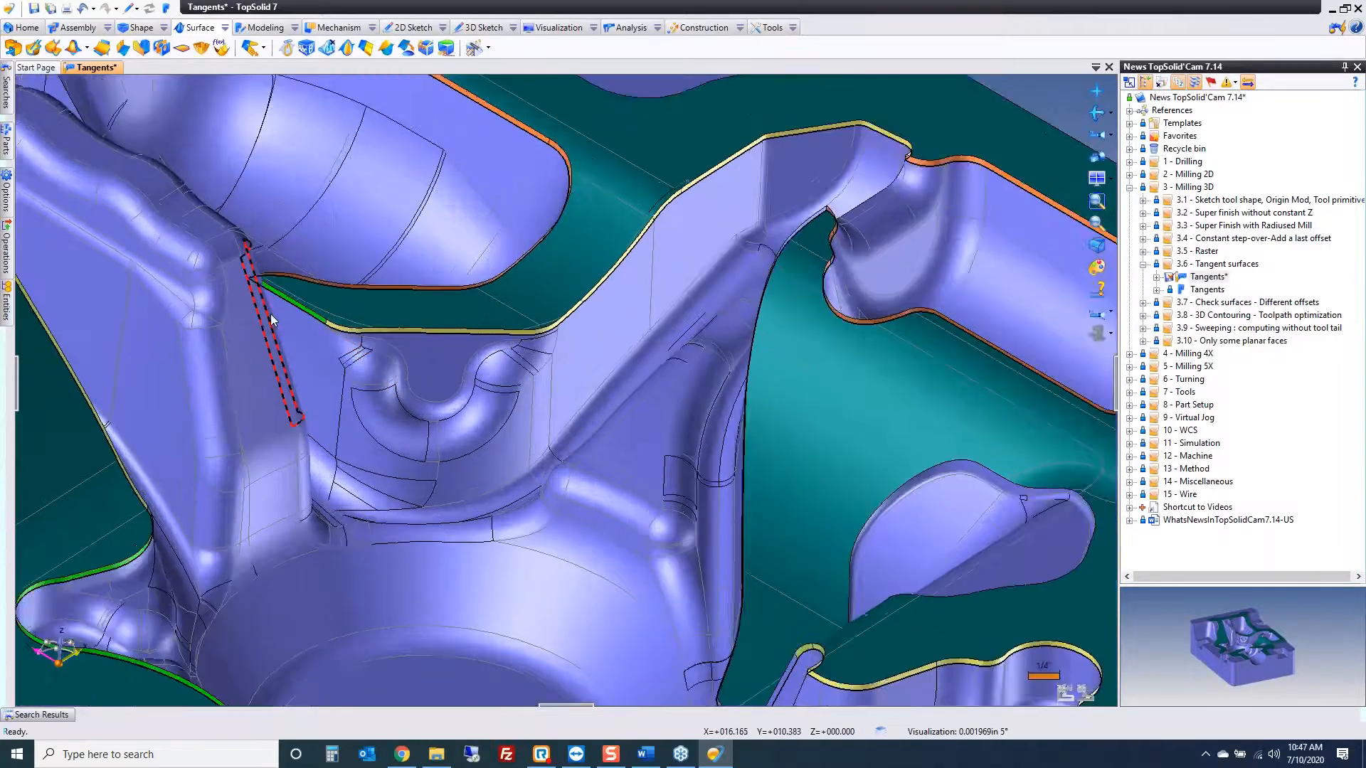
# Step: Inspect the default color settings and the list of random colors used for shapes, leaving them as they are
pyautogui.scroll(3, 273, 313)
pyautogui.scroll(-2, 273, 312)
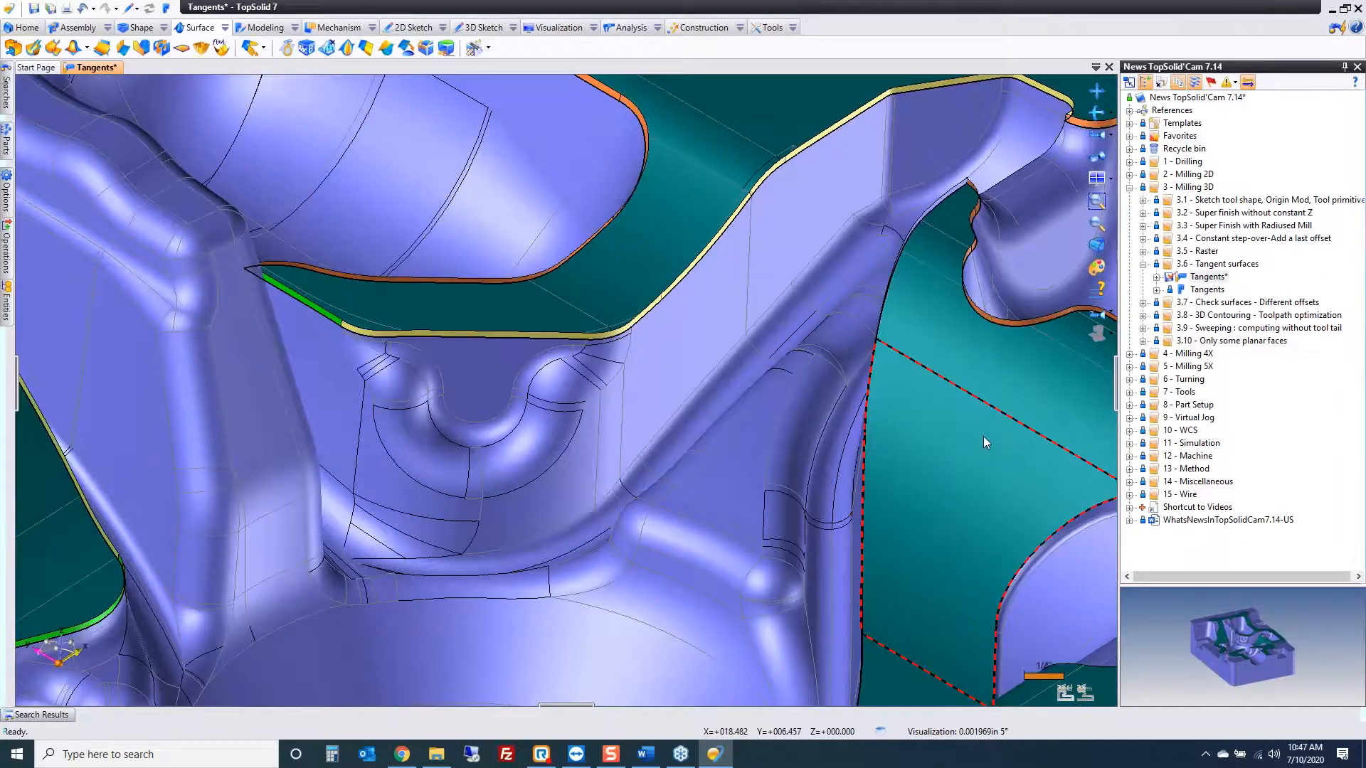
pyautogui.click(1097, 269)
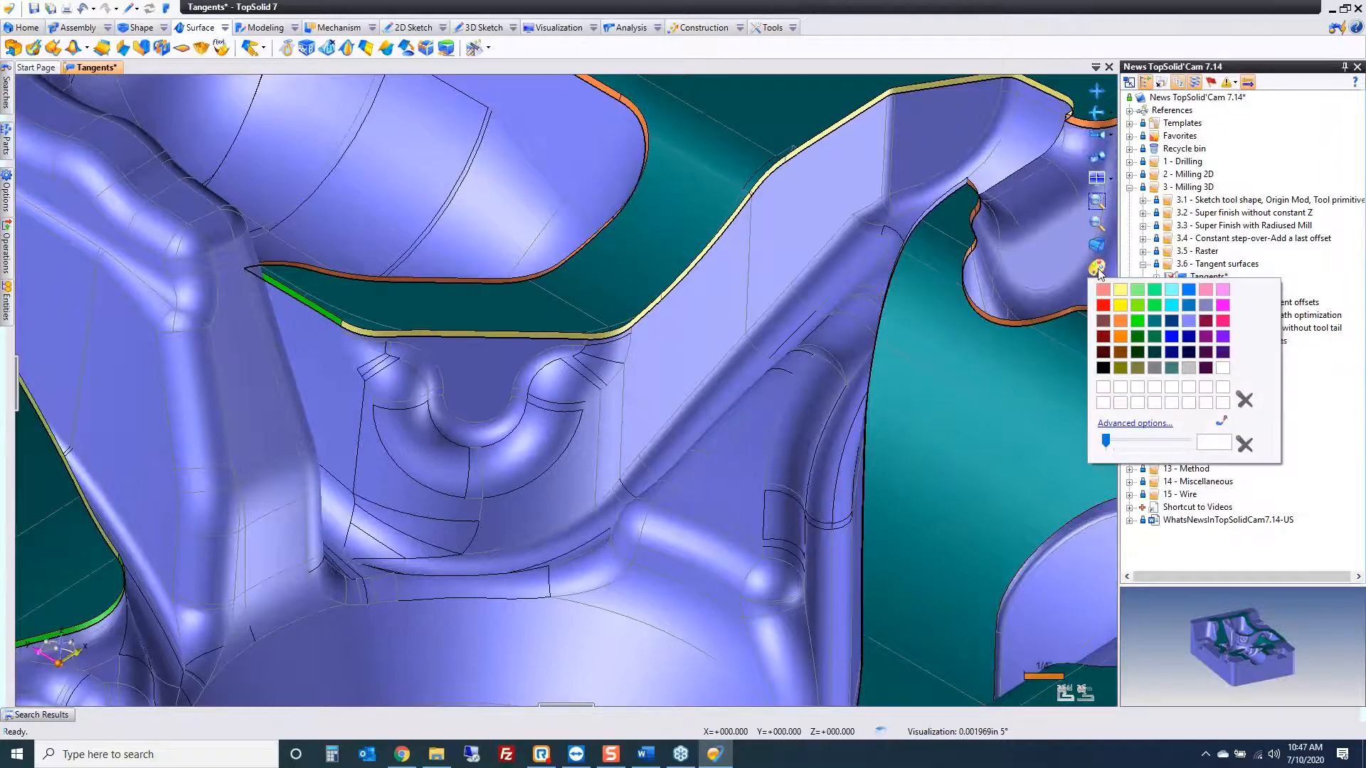
pyautogui.click(1144, 425)
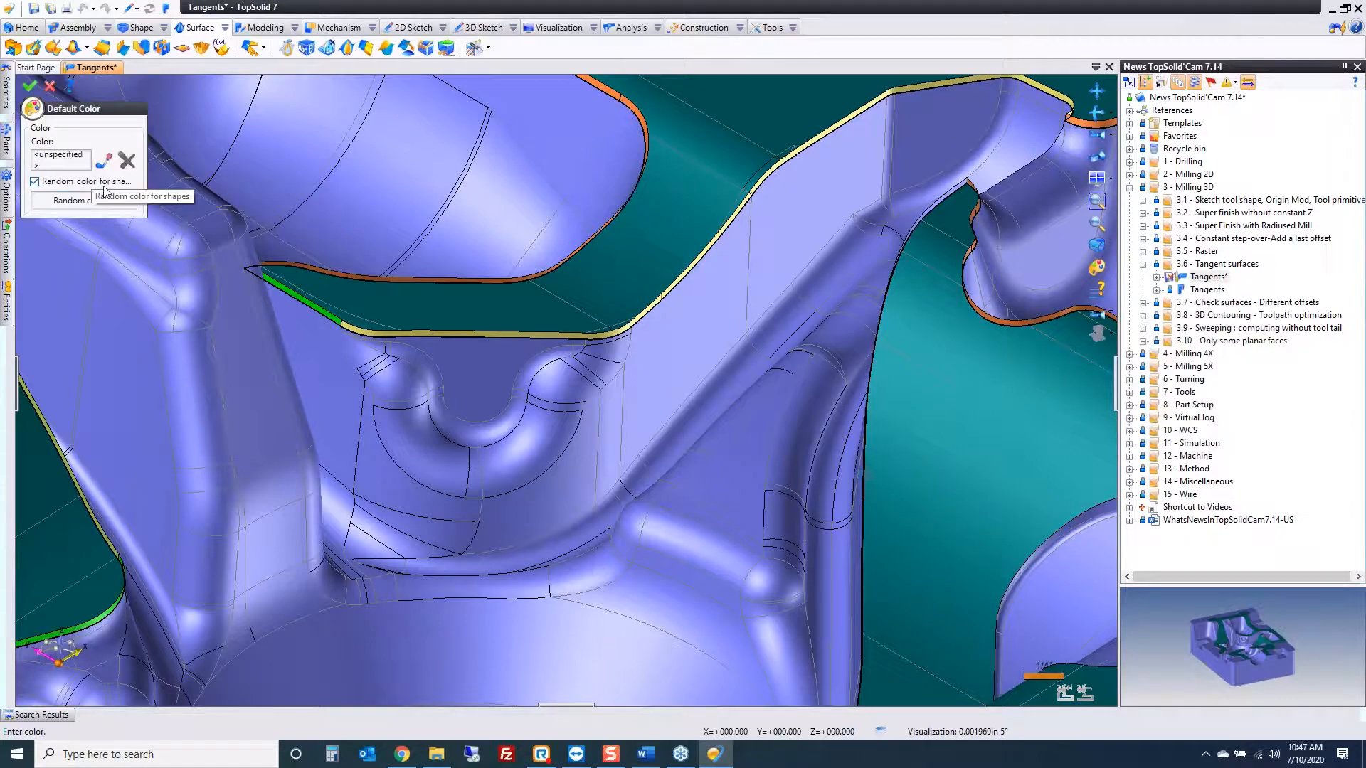
pyautogui.click(84, 201)
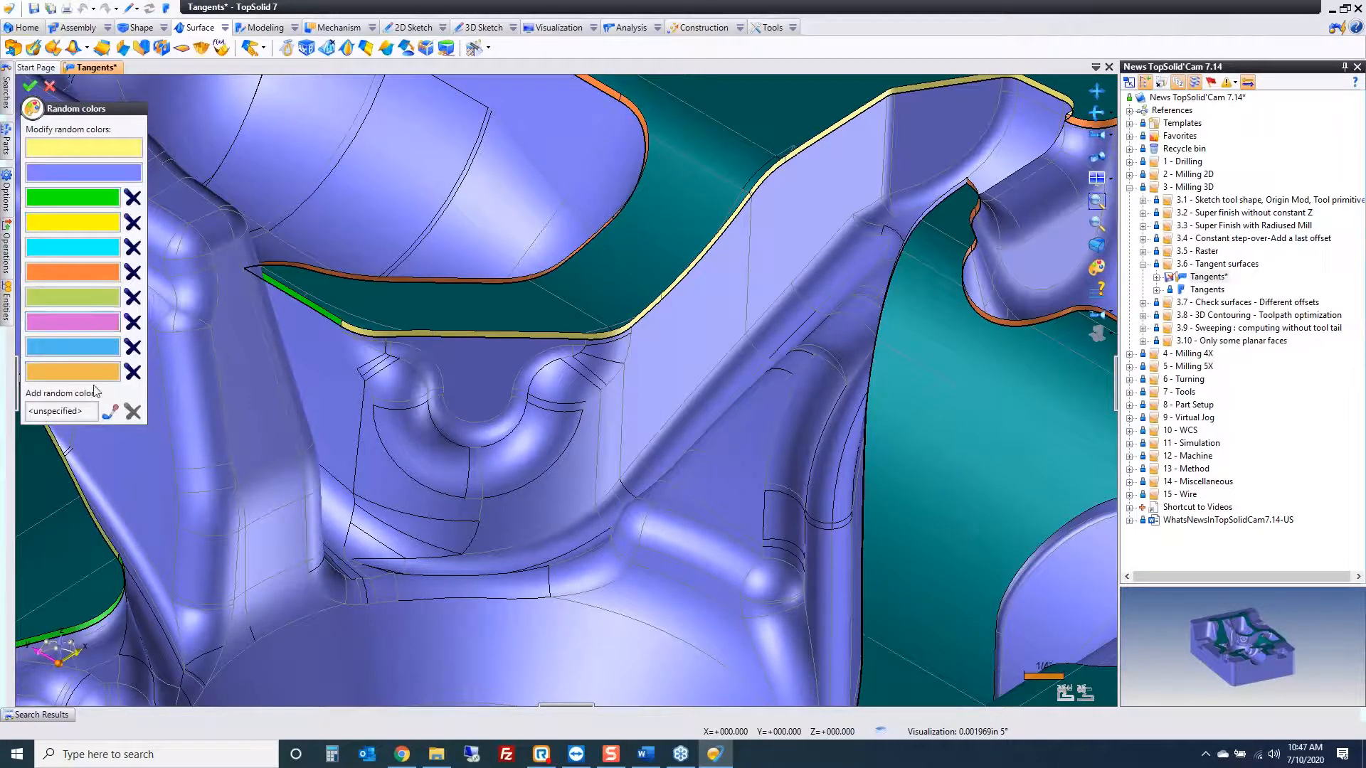
pyautogui.click(49, 87)
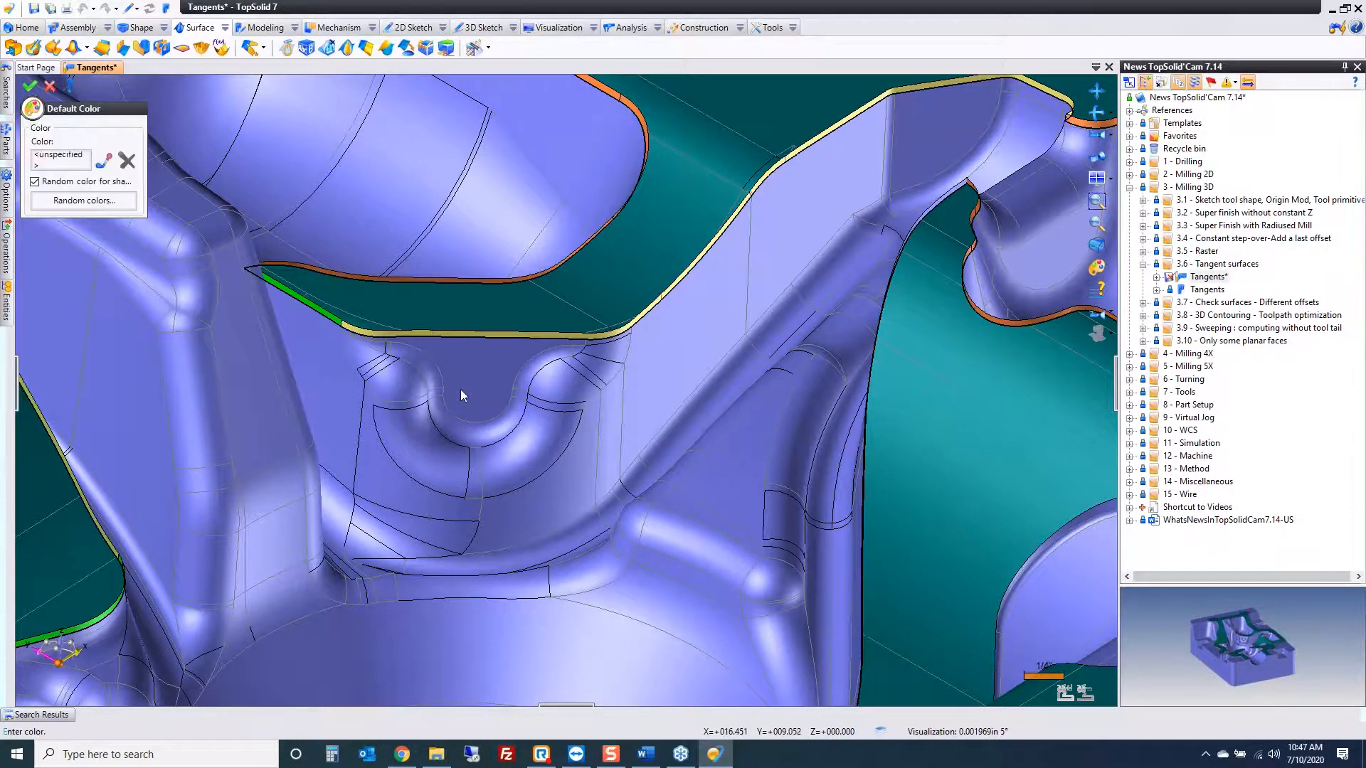
pyautogui.click(54, 89)
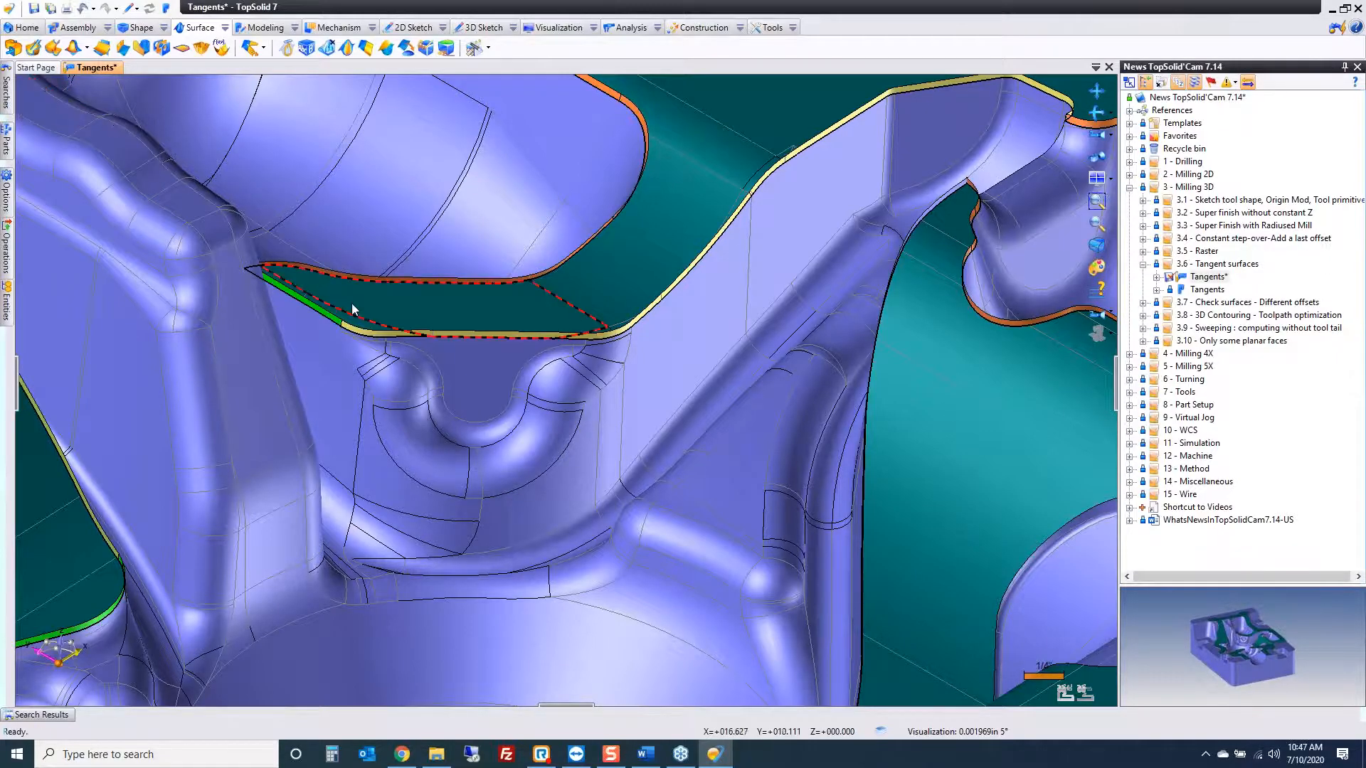
# Step: Apply Reciprocal Trim to the yellow and green tangent strips where they overlap at the sharp corner
pyautogui.scroll(-7, 351, 303)
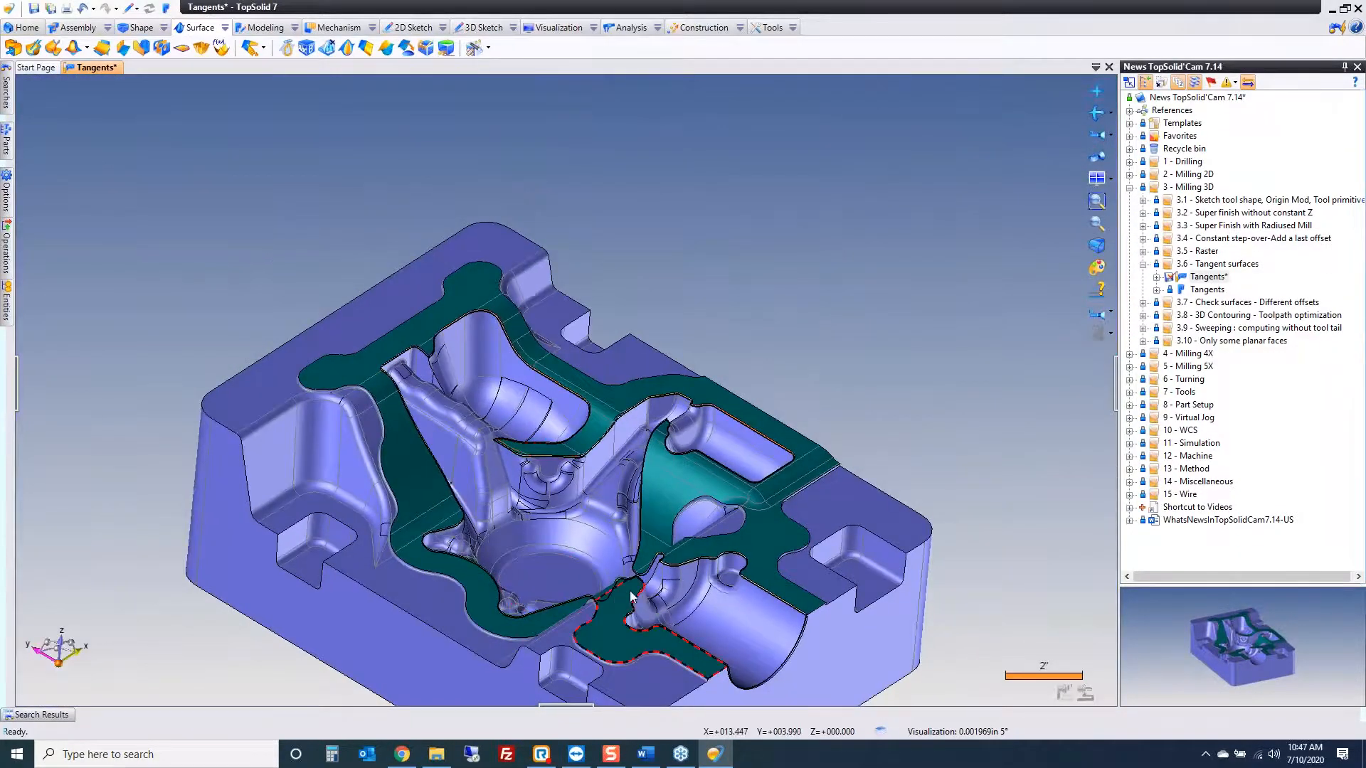
pyautogui.scroll(6, 672, 612)
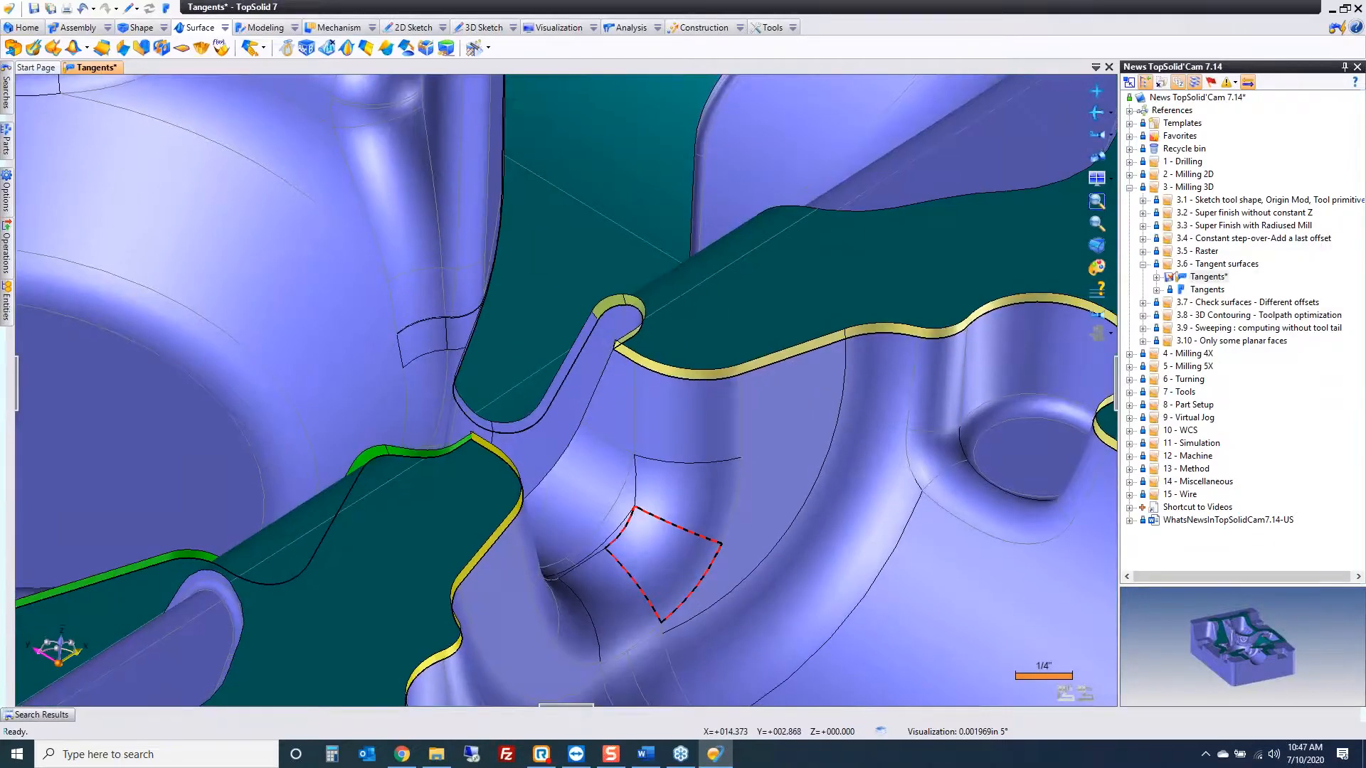
pyautogui.scroll(4, 672, 612)
pyautogui.moveTo(640, 455); pyautogui.dragTo(597, 384, button='middle')
pyautogui.scroll(10, 661, 349)
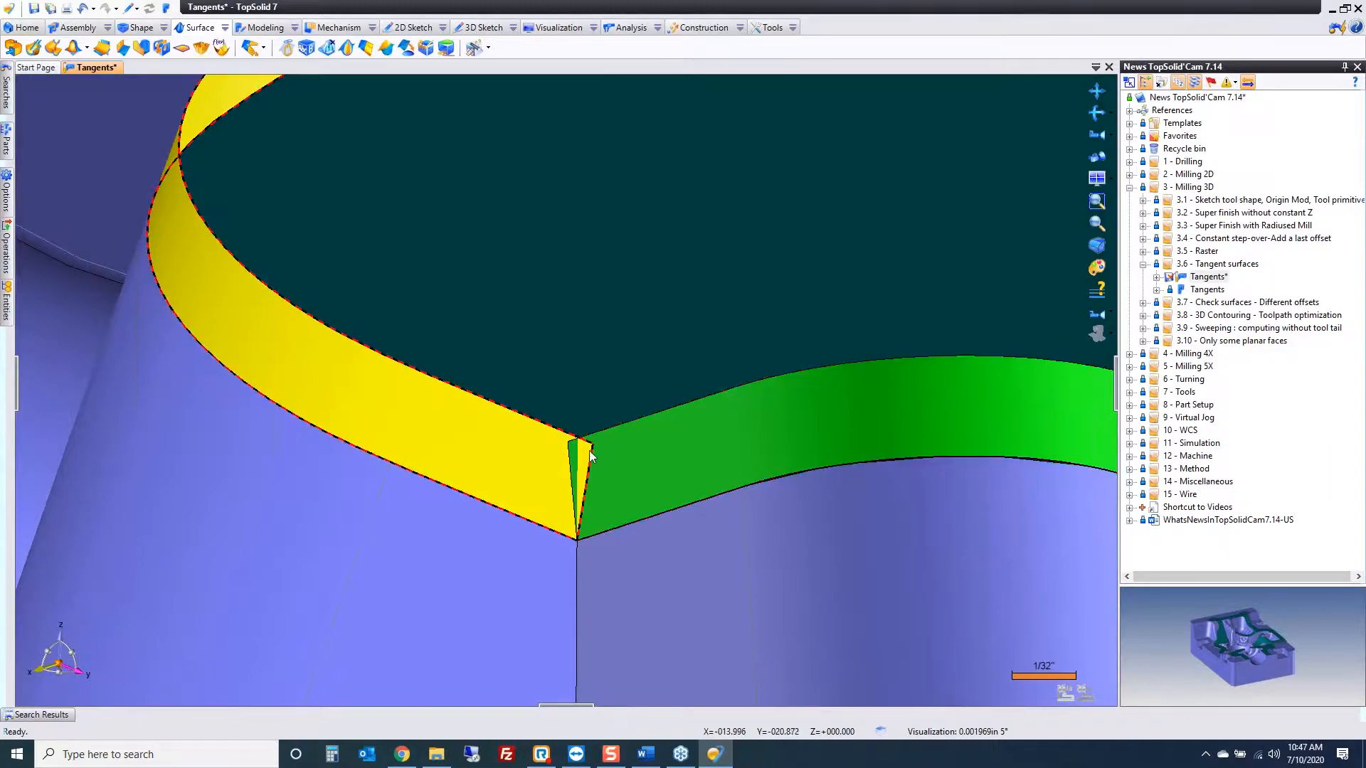
pyautogui.scroll(-3, 564, 452)
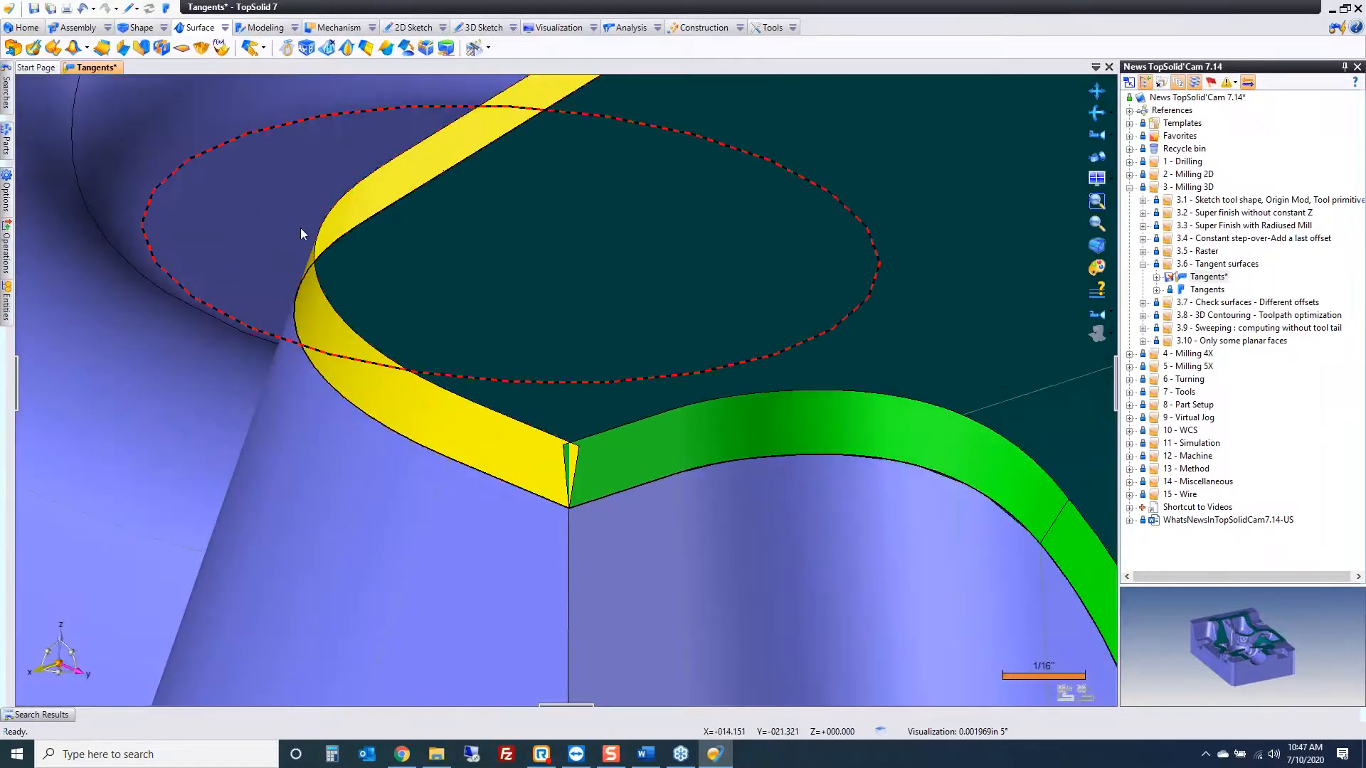
pyautogui.click(137, 27)
pyautogui.click(229, 48)
pyautogui.click(255, 110)
pyautogui.click(484, 436)
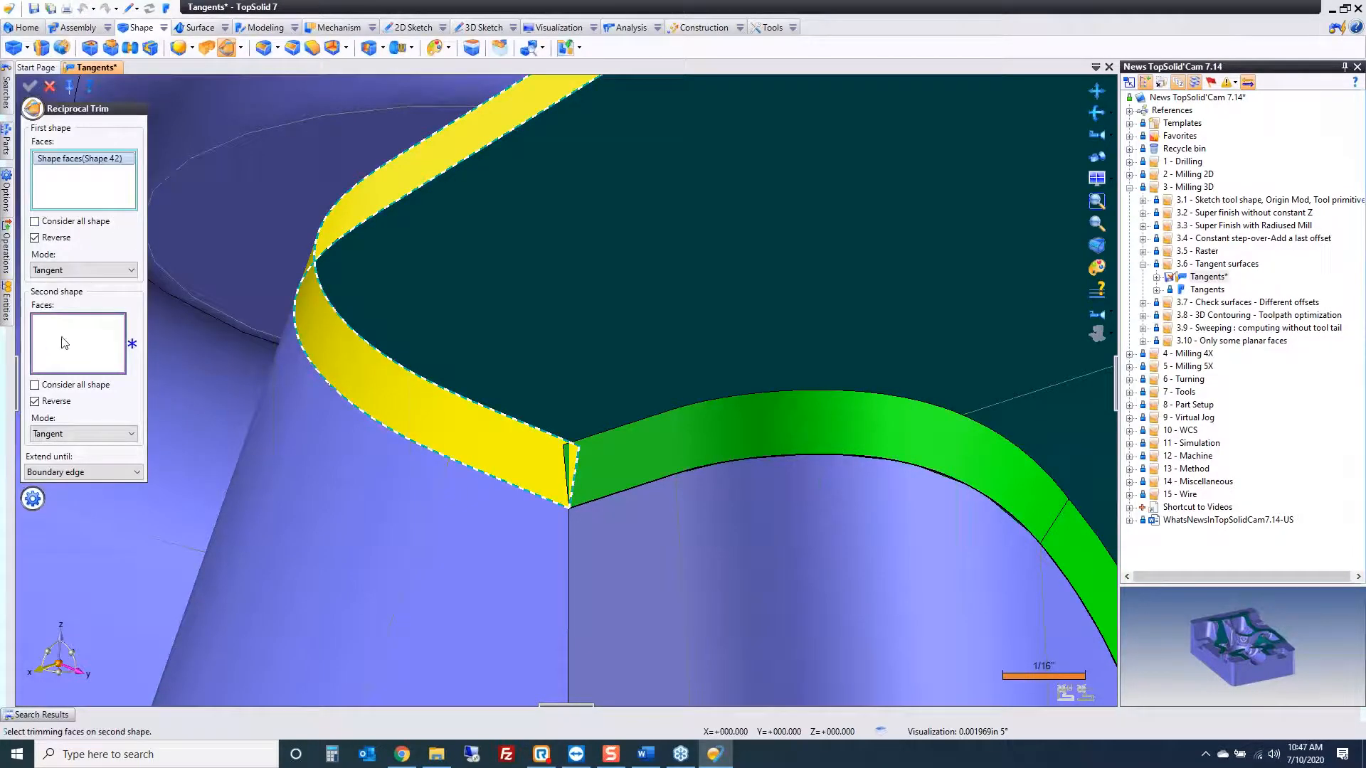
pyautogui.click(617, 441)
pyautogui.rightClick(612, 436)
pyautogui.click(621, 441)
# Step: Examine the joint between the green strip and the olive strip beside the rounded recess for overlap or a gap
pyautogui.scroll(-7, 623, 442)
pyautogui.moveTo(623, 441); pyautogui.dragTo(651, 442, button='middle')
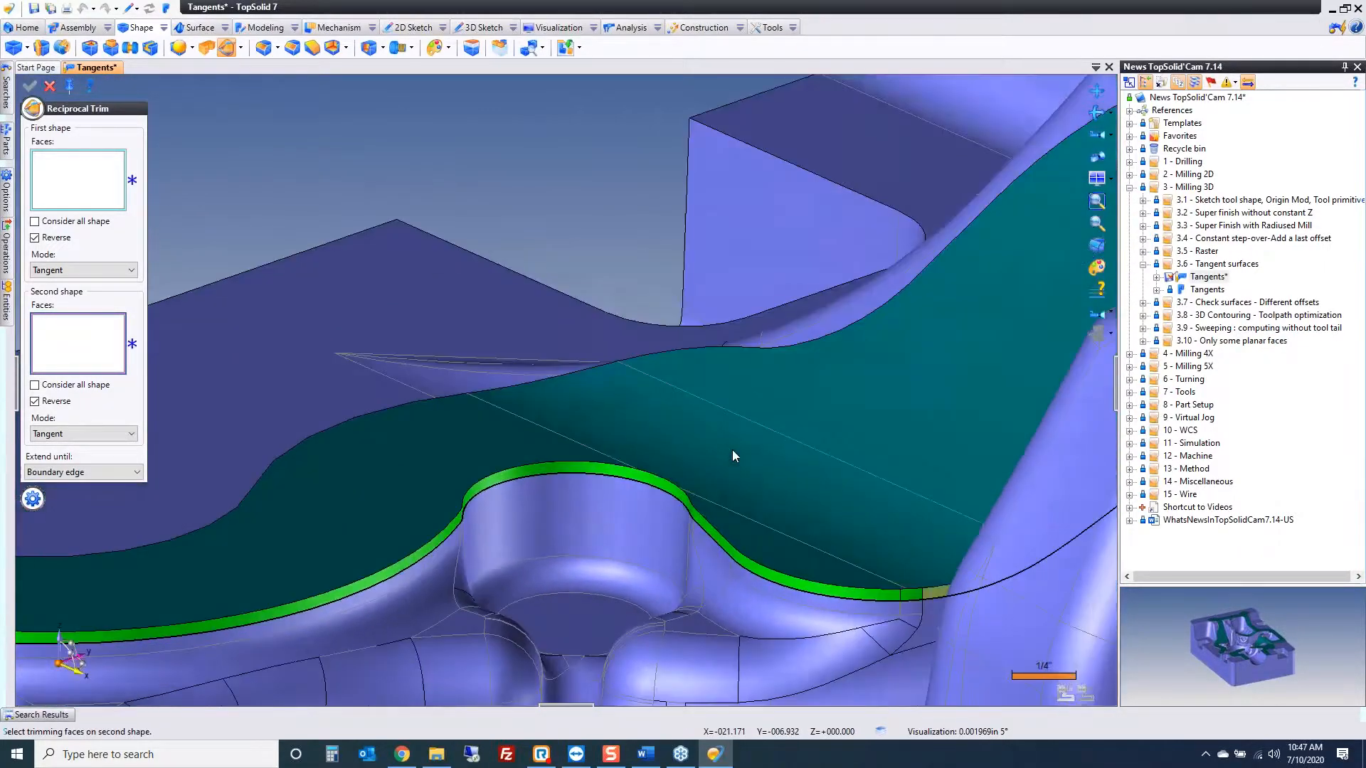
pyautogui.scroll(10, 605, 566)
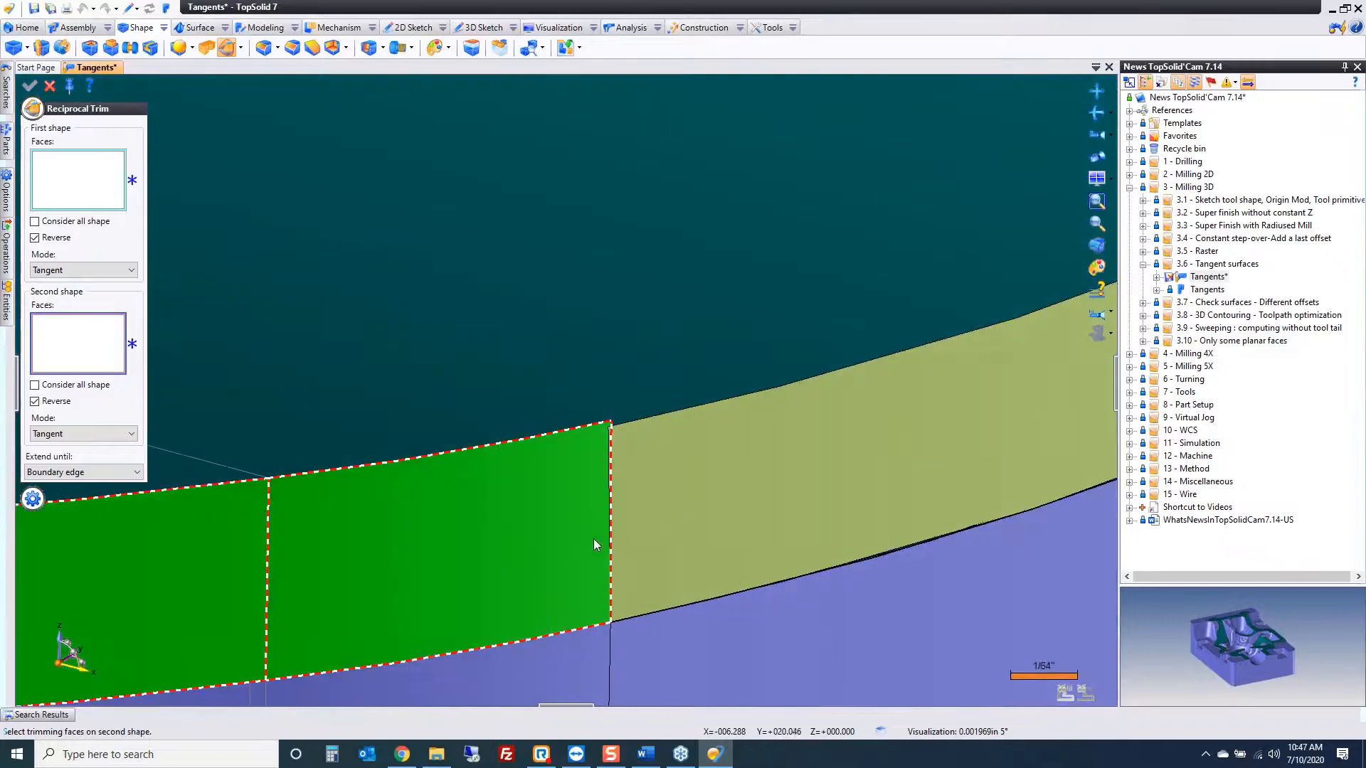
pyautogui.moveTo(658, 501)
pyautogui.mouseDown(button='middle')
pyautogui.moveTo(724, 529)
pyautogui.moveTo(686, 522)
pyautogui.moveTo(652, 591)
pyautogui.moveTo(667, 508)
pyautogui.moveTo(707, 519)
pyautogui.moveTo(732, 600)
pyautogui.moveTo(722, 518)
pyautogui.moveTo(659, 485)
pyautogui.mouseUp(button='middle')
pyautogui.scroll(-5, 676, 464)
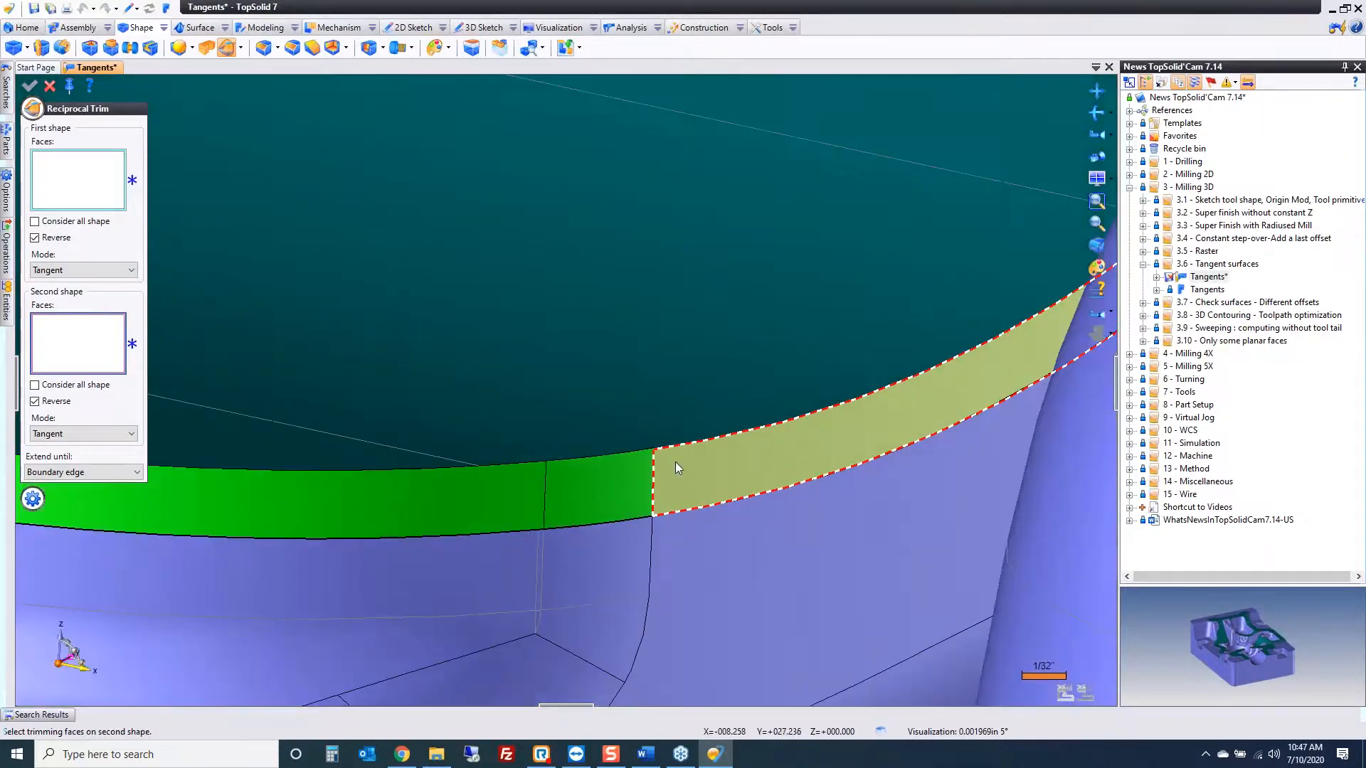
pyautogui.scroll(-4, 676, 467)
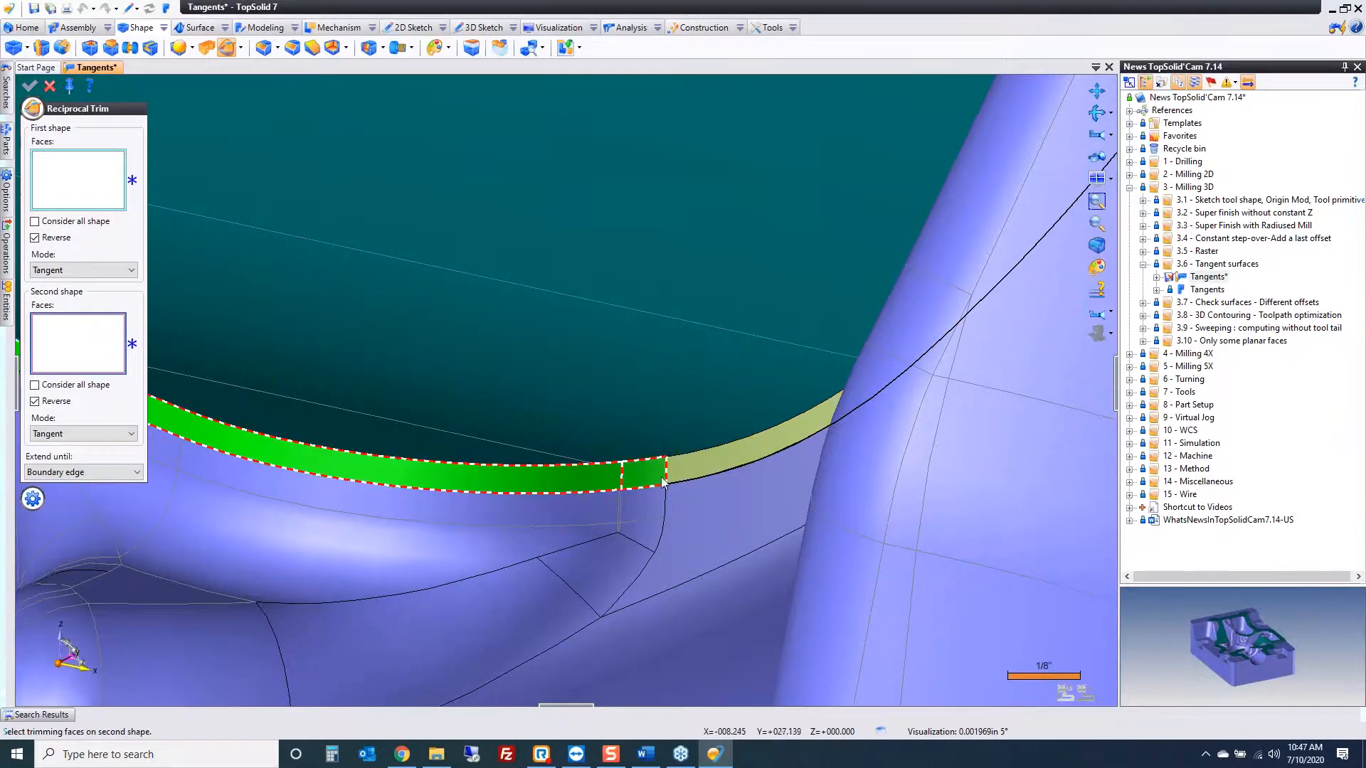
pyautogui.scroll(8, 673, 509)
pyautogui.moveTo(637, 448); pyautogui.dragTo(716, 475, button='middle')
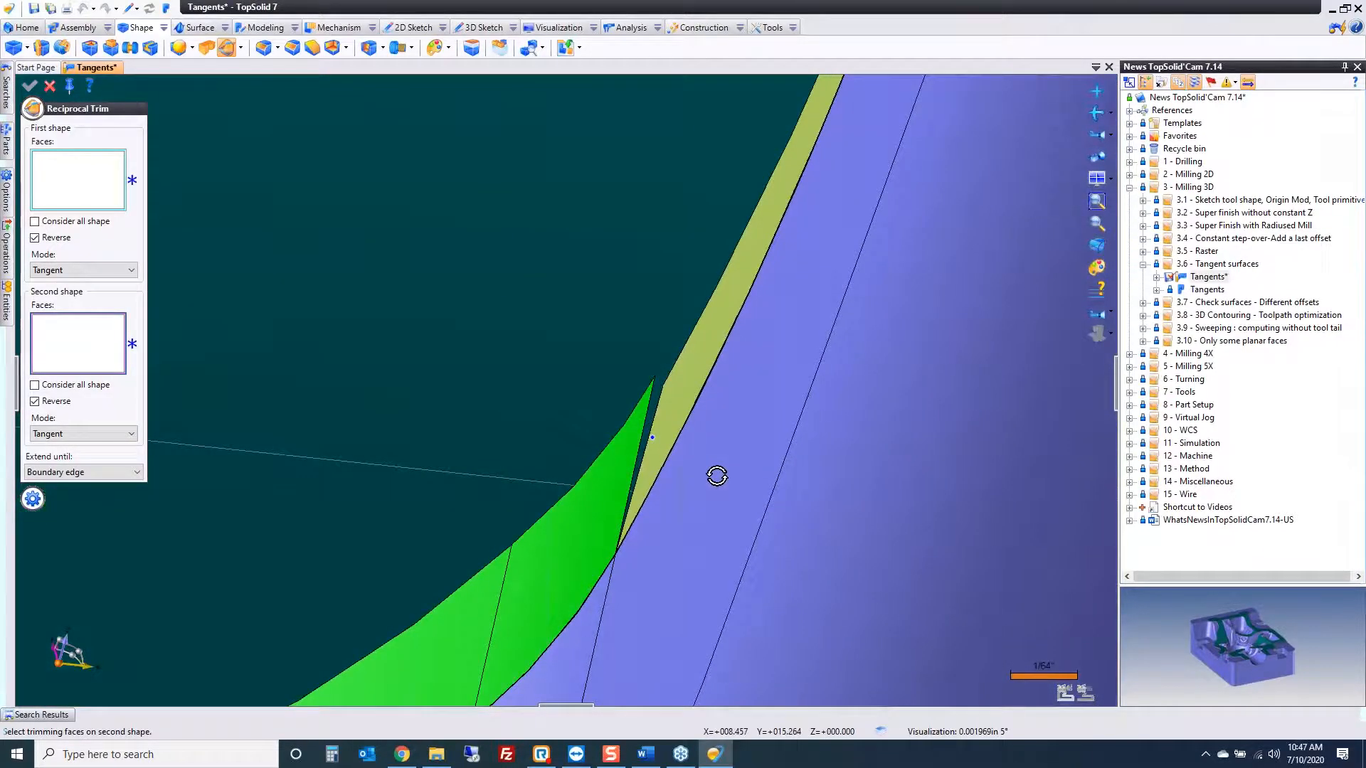
pyautogui.moveTo(717, 476); pyautogui.dragTo(695, 439, button='middle')
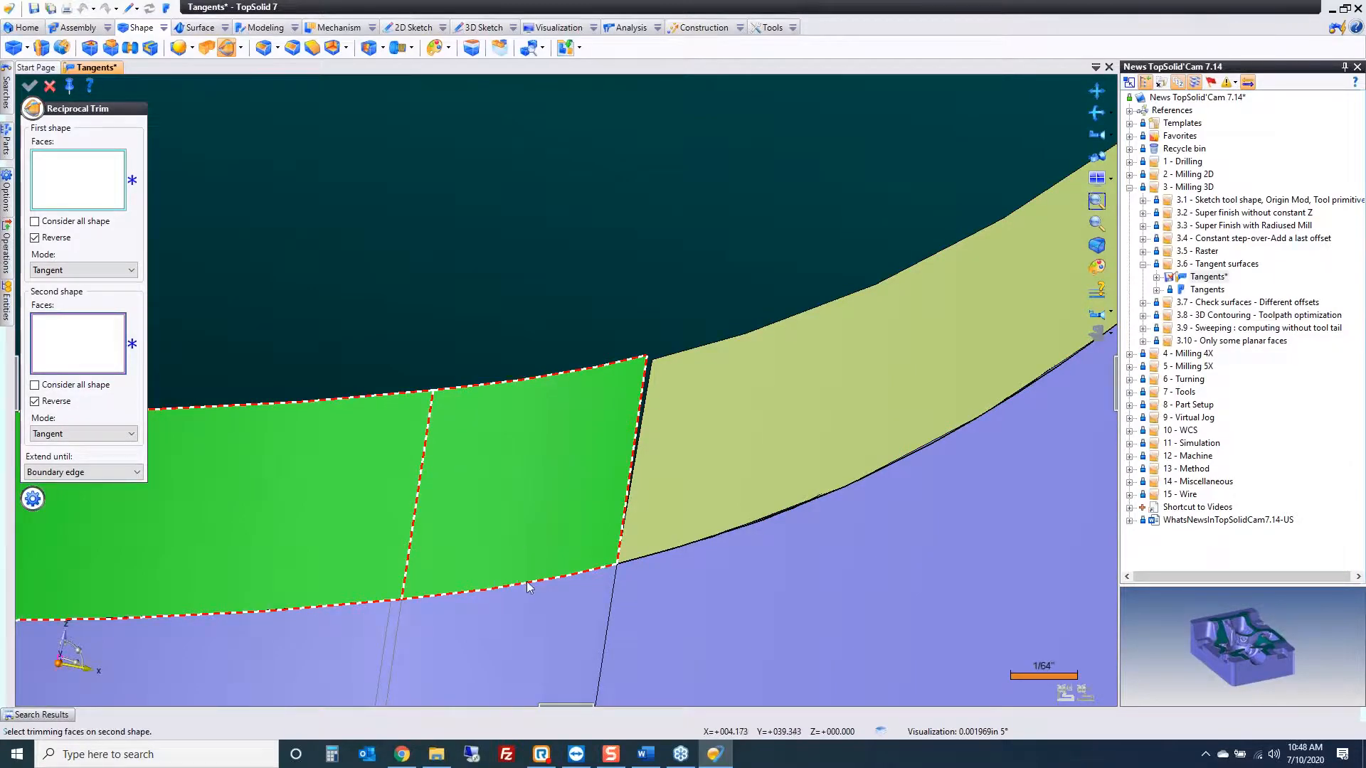
pyautogui.scroll(-5, 470, 547)
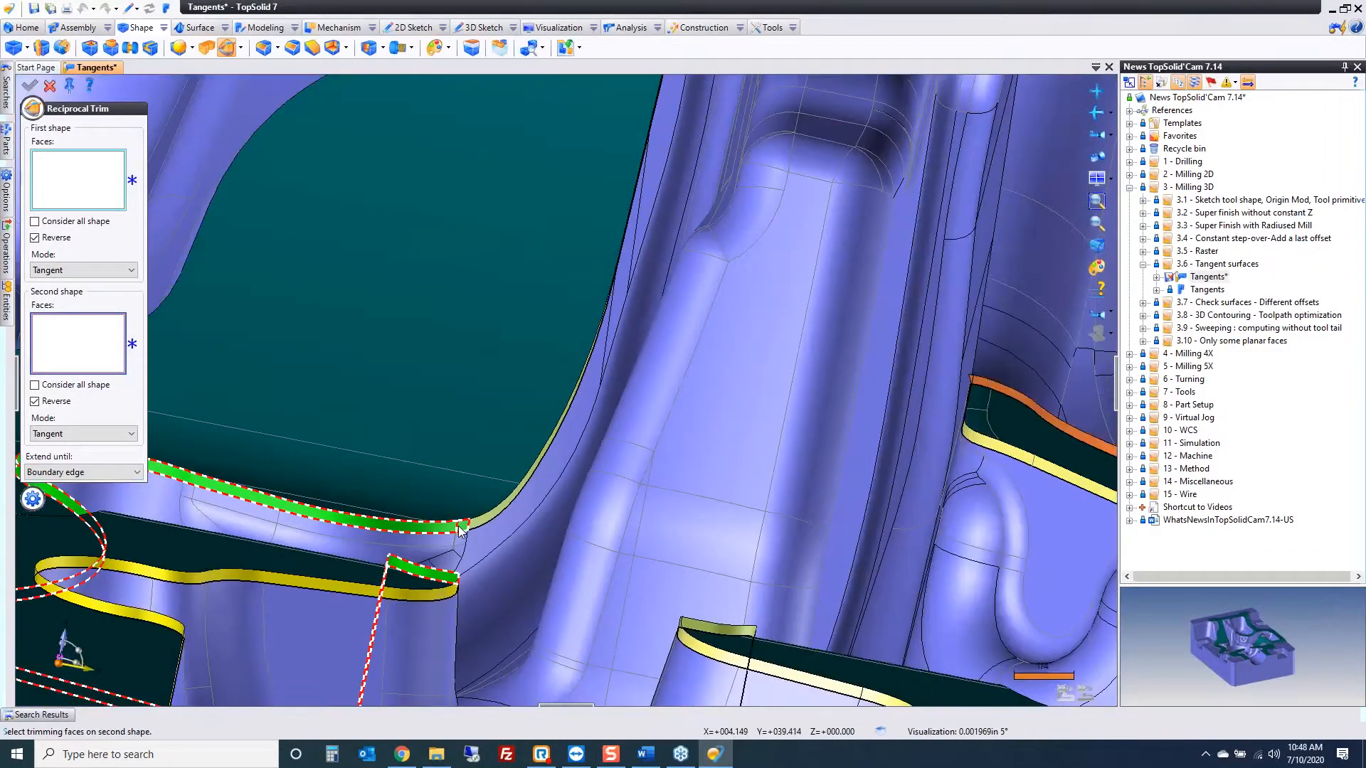
# Step: Apply Reciprocal Trim to the short purple strip and the orange strip at their shared corner
pyautogui.scroll(8, 668, 386)
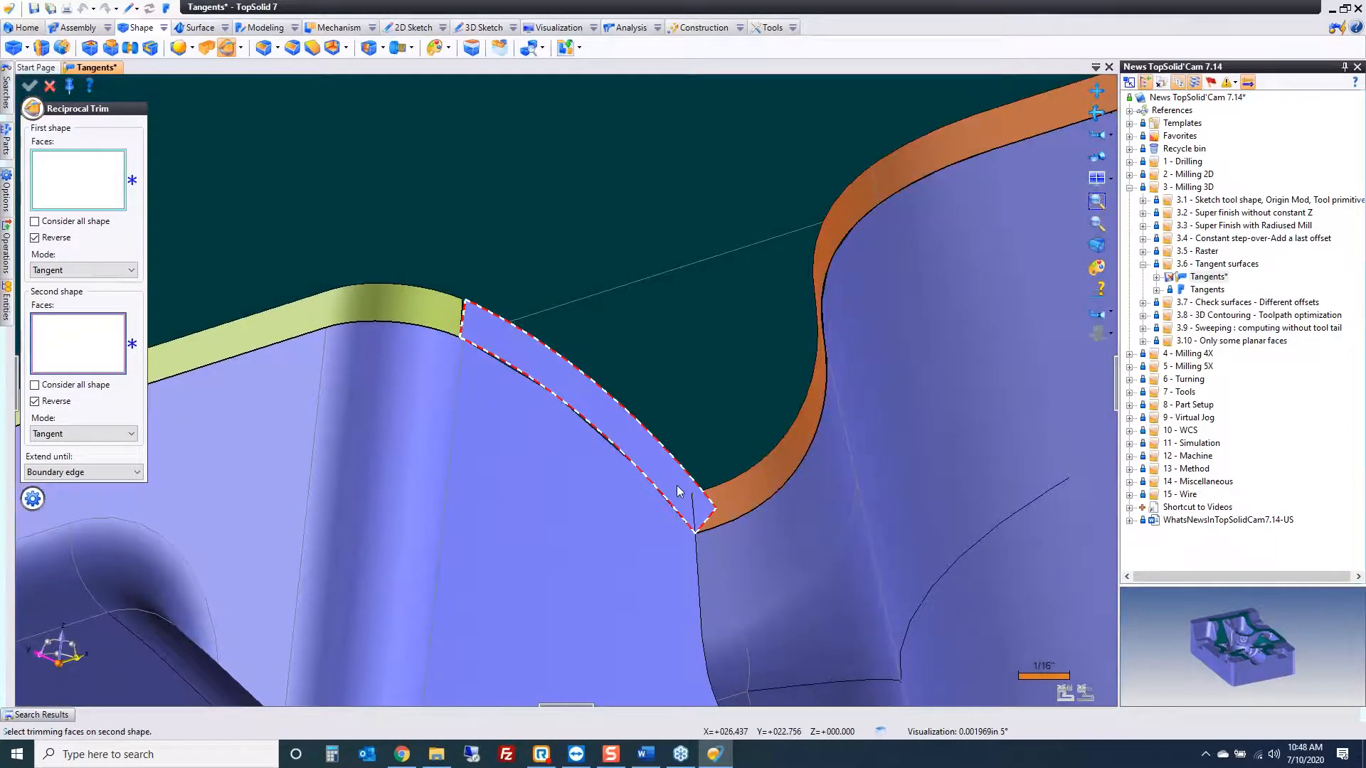
pyautogui.click(681, 514)
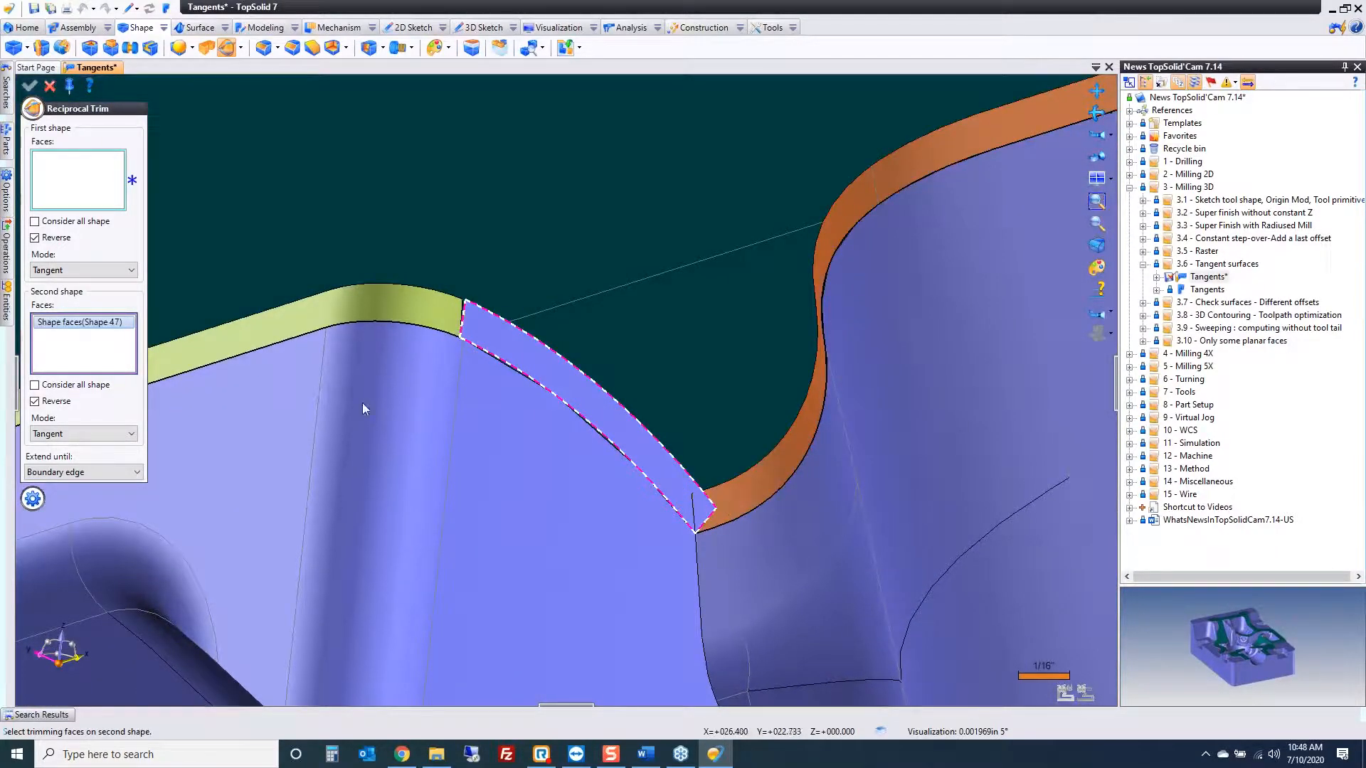
pyautogui.click(730, 494)
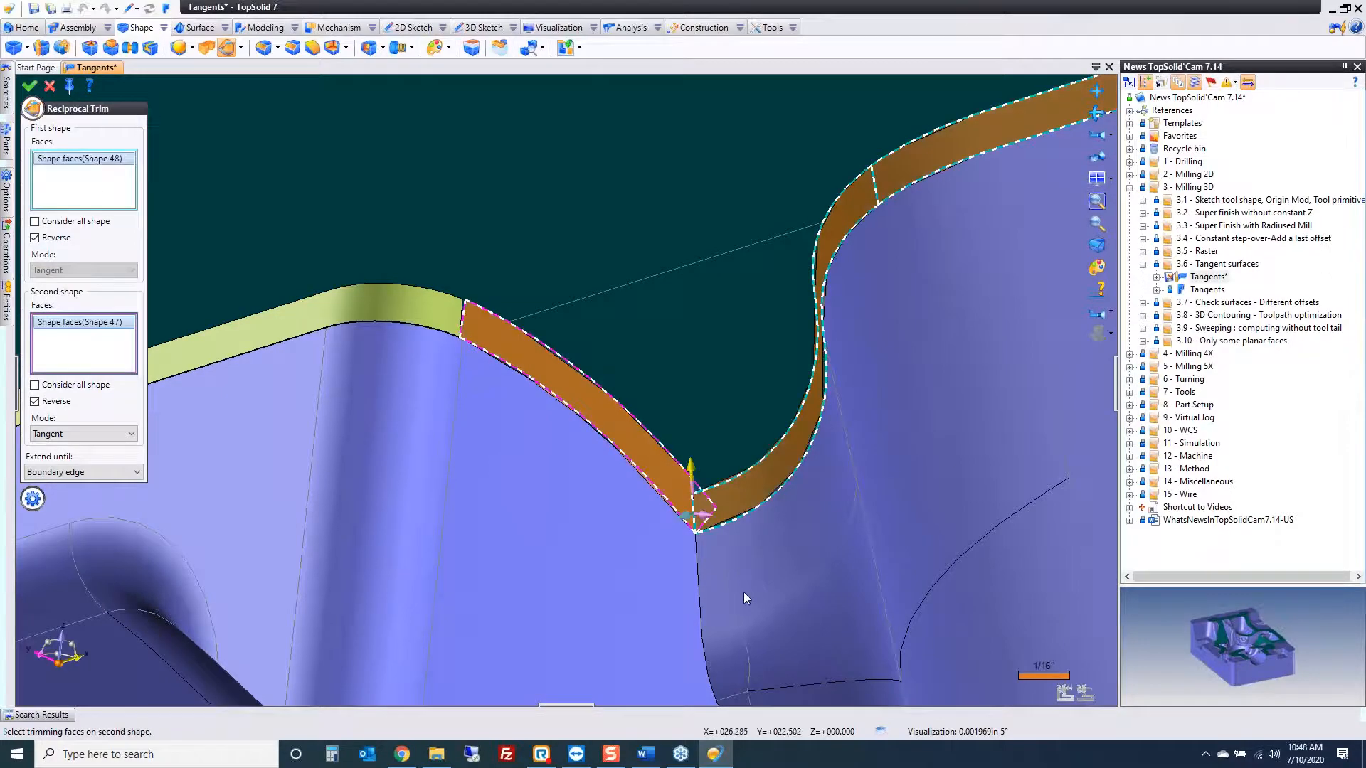
pyautogui.rightClick(756, 551)
pyautogui.click(761, 554)
# Step: Apply Reciprocal Trim between the curved orange strip and the straight green strip where they meet at the pointed tip
pyautogui.scroll(-6, 762, 567)
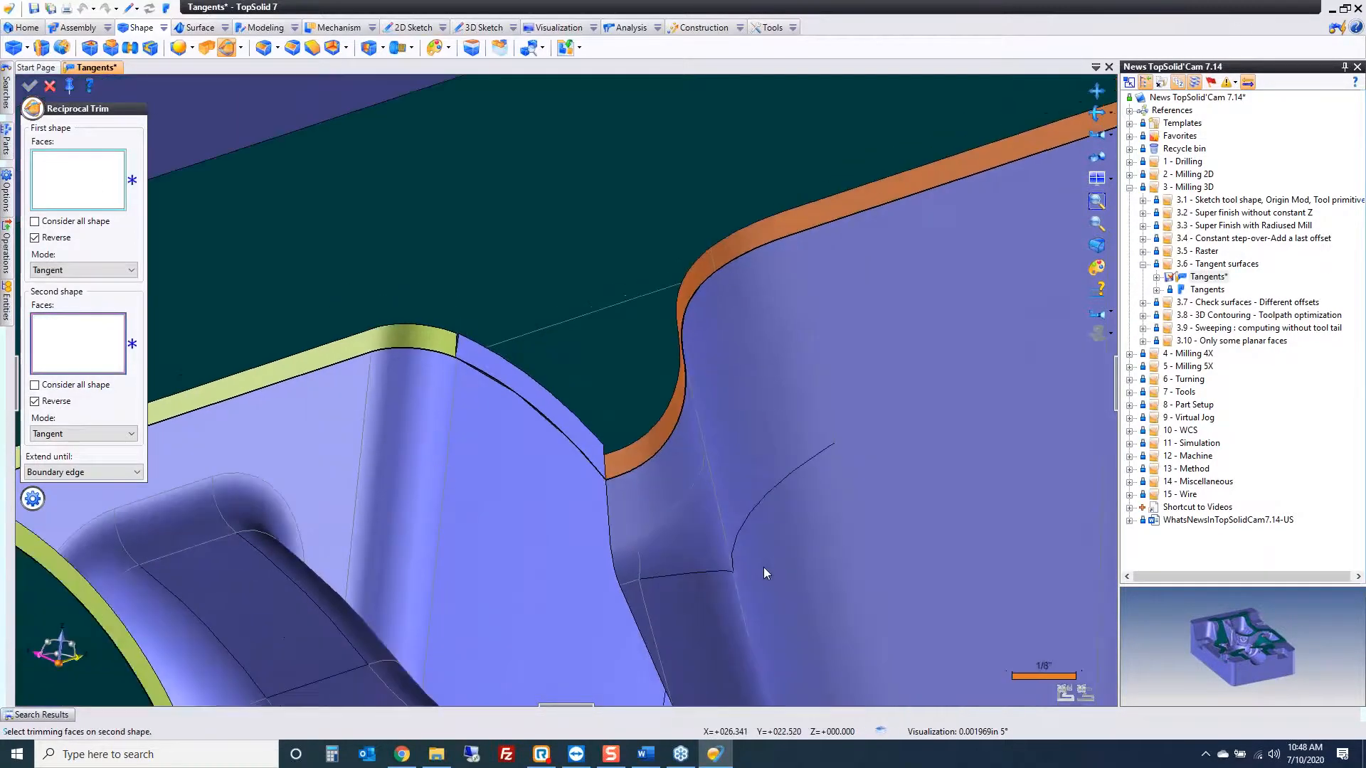
pyautogui.moveTo(763, 566); pyautogui.dragTo(761, 565, button='middle')
pyautogui.scroll(5, 632, 557)
pyautogui.moveTo(631, 557); pyautogui.dragTo(672, 533, button='middle')
pyautogui.moveTo(722, 368); pyautogui.dragTo(732, 398, button='middle')
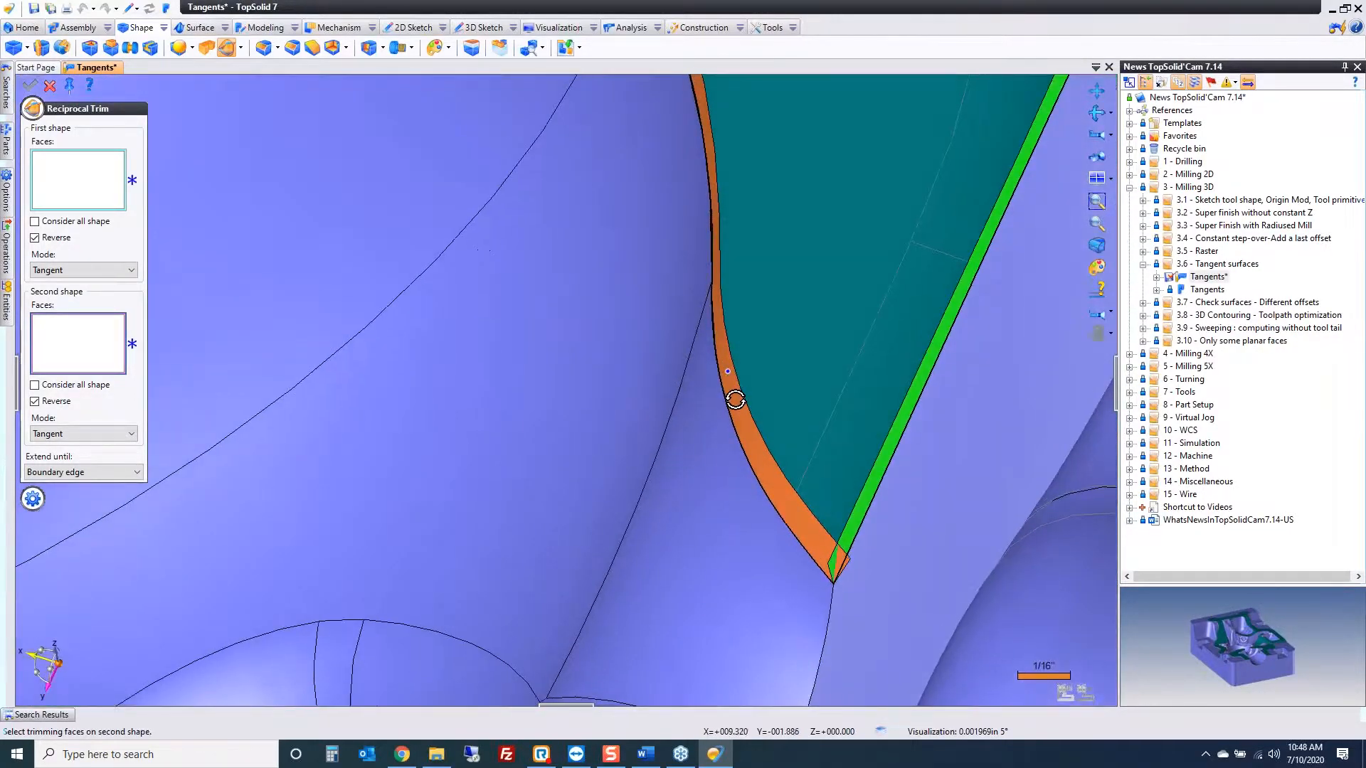
pyautogui.scroll(3, 848, 575)
pyautogui.click(829, 566)
pyautogui.click(82, 180)
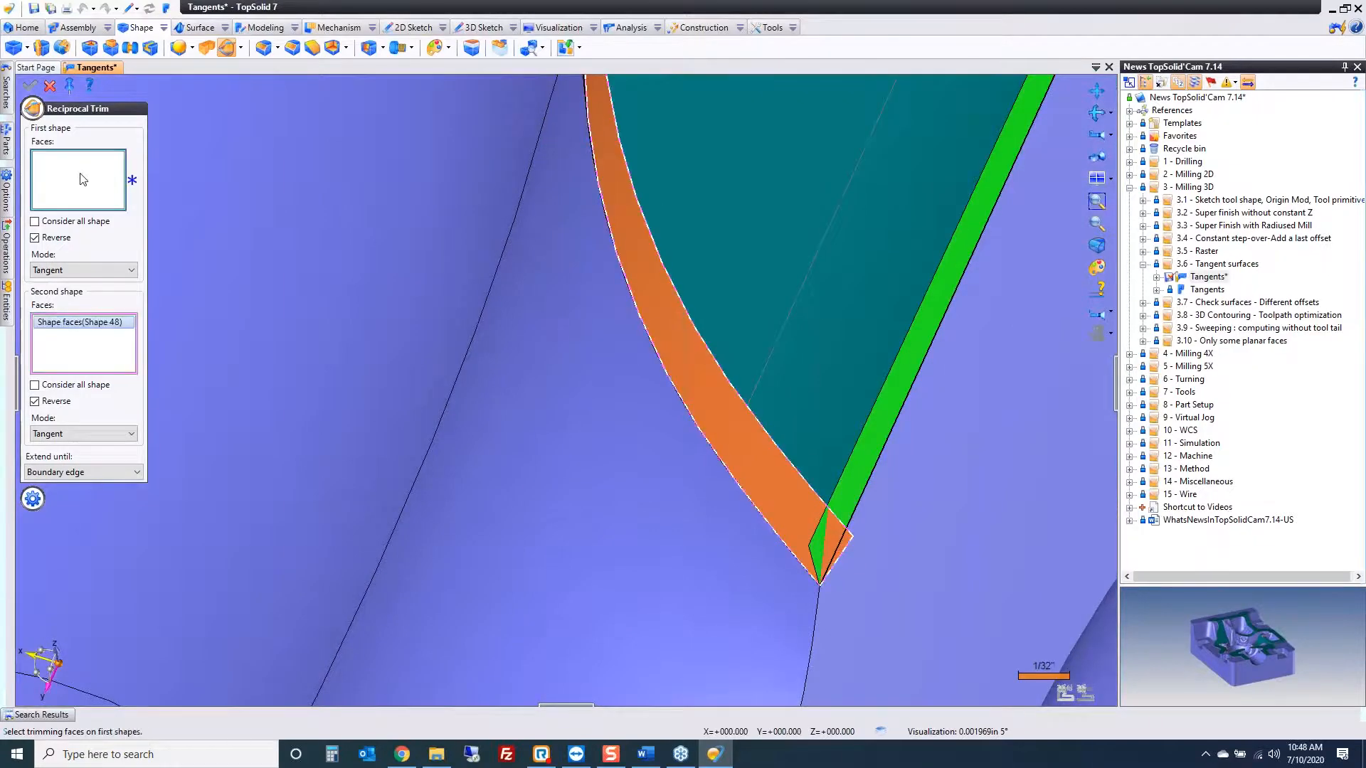
pyautogui.click(840, 500)
pyautogui.rightClick(857, 500)
pyautogui.click(882, 488)
# Step: Reciprocally trim the olive strip and the adjoining orange strip at the rib's end, turning off Reverse for the first shape
pyautogui.scroll(-4, 889, 471)
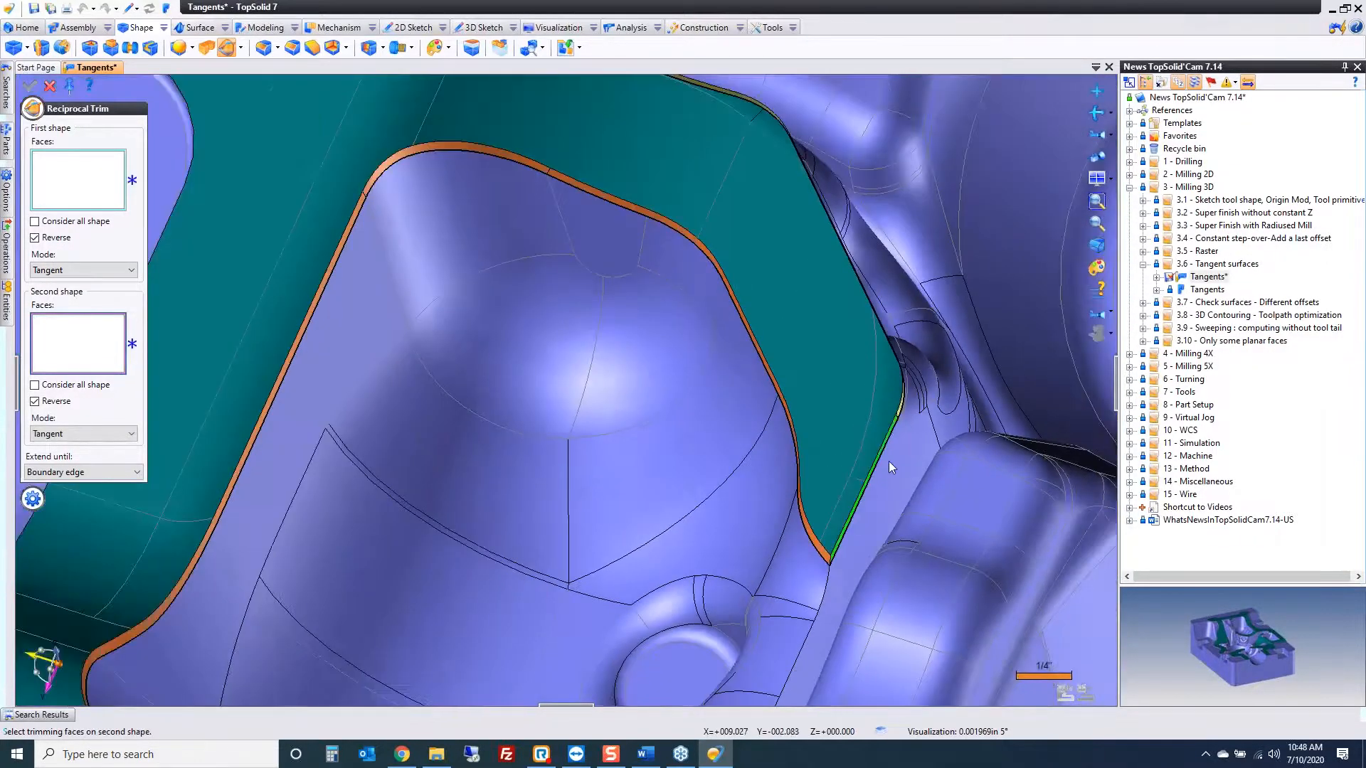
pyautogui.moveTo(889, 467); pyautogui.dragTo(799, 561, button='middle')
pyautogui.scroll(4, 799, 560)
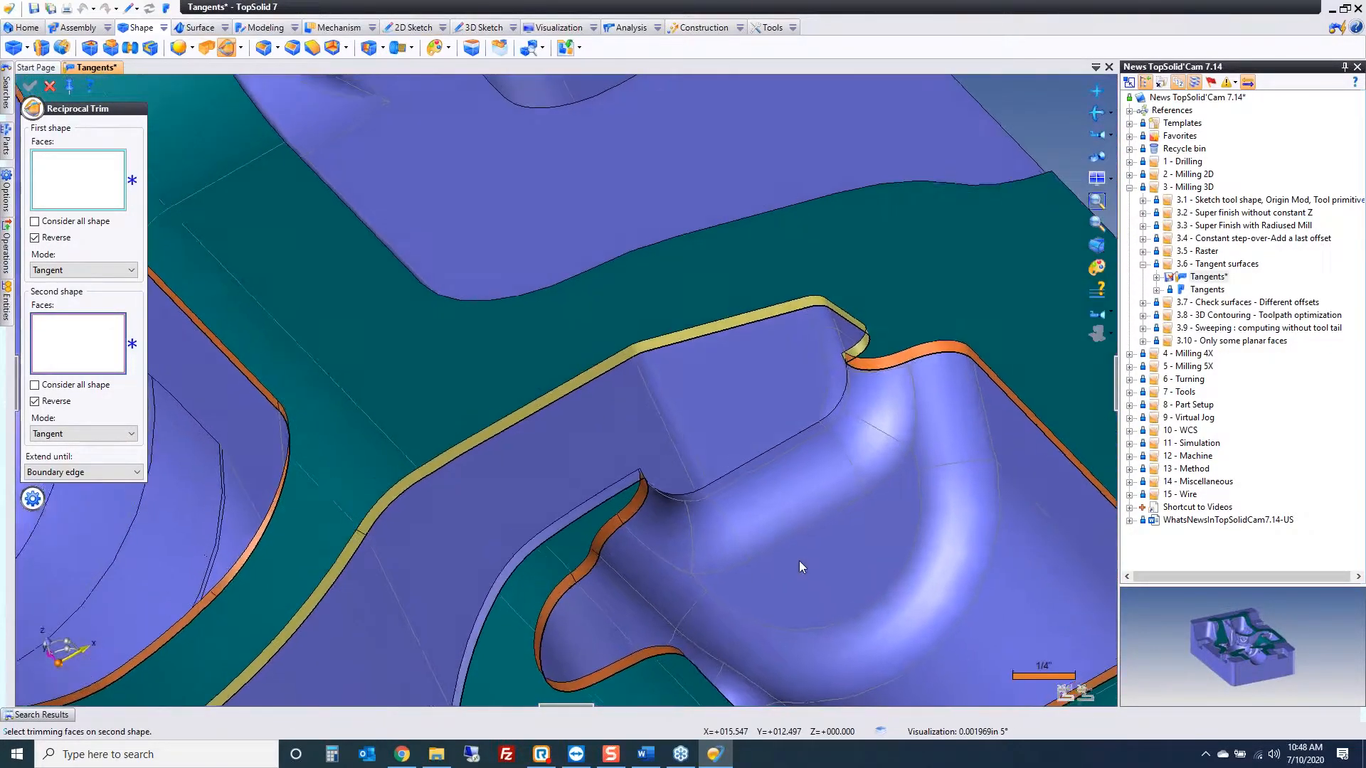
pyautogui.scroll(5, 799, 560)
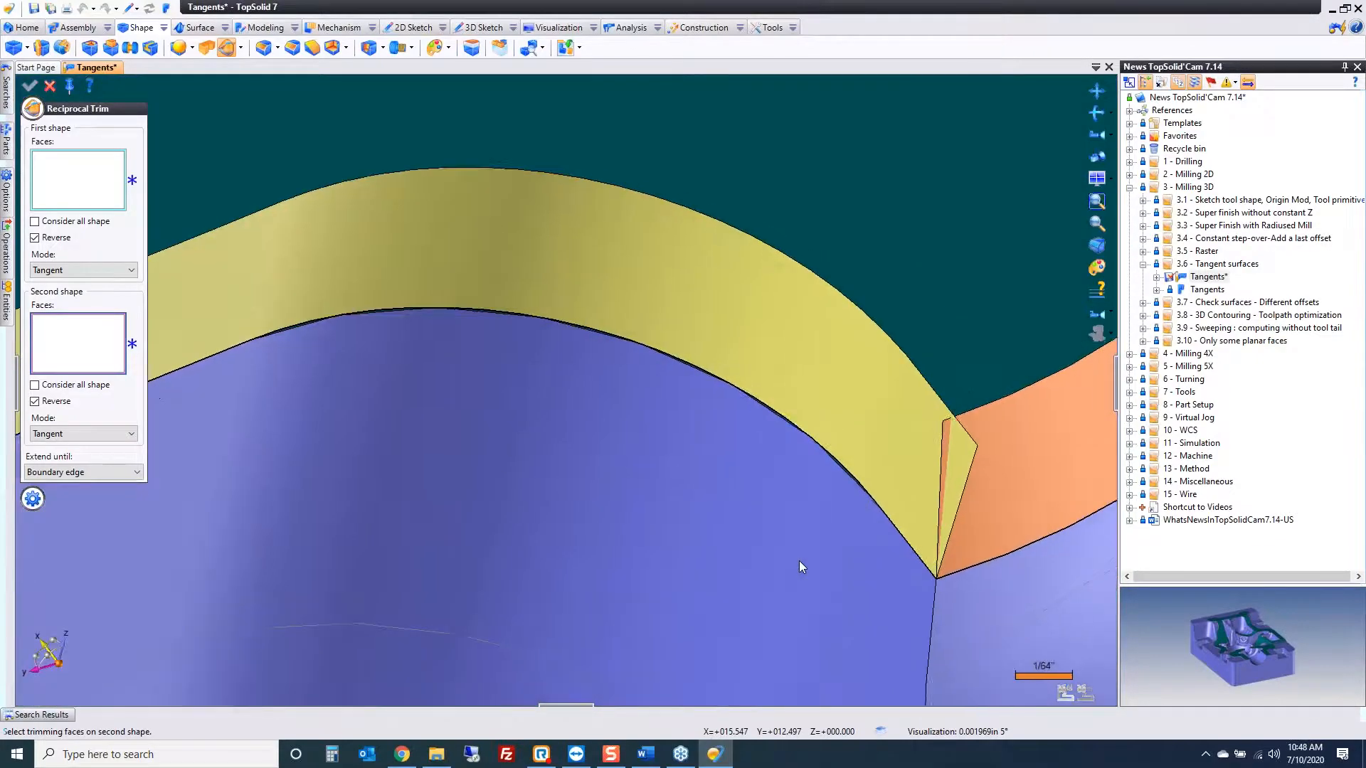
pyautogui.click(871, 451)
pyautogui.click(78, 181)
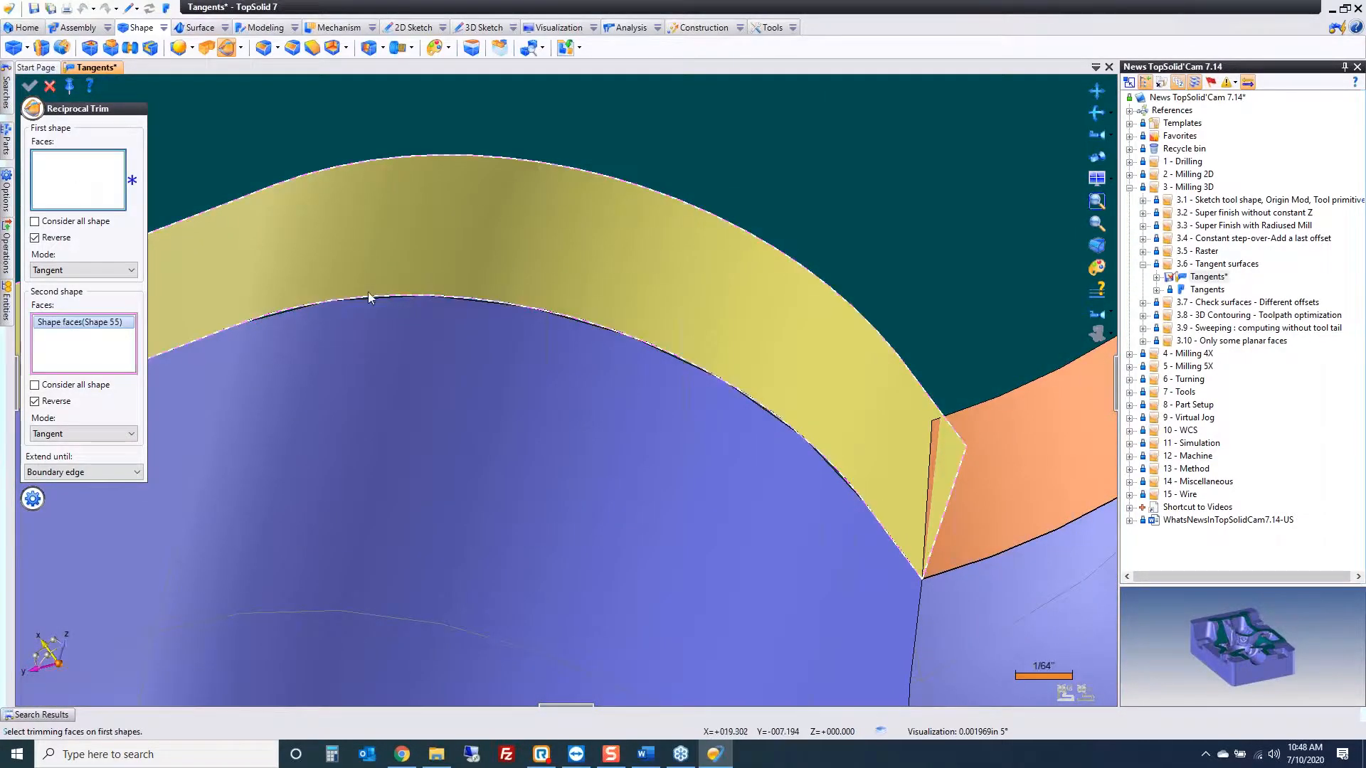
pyautogui.click(1000, 473)
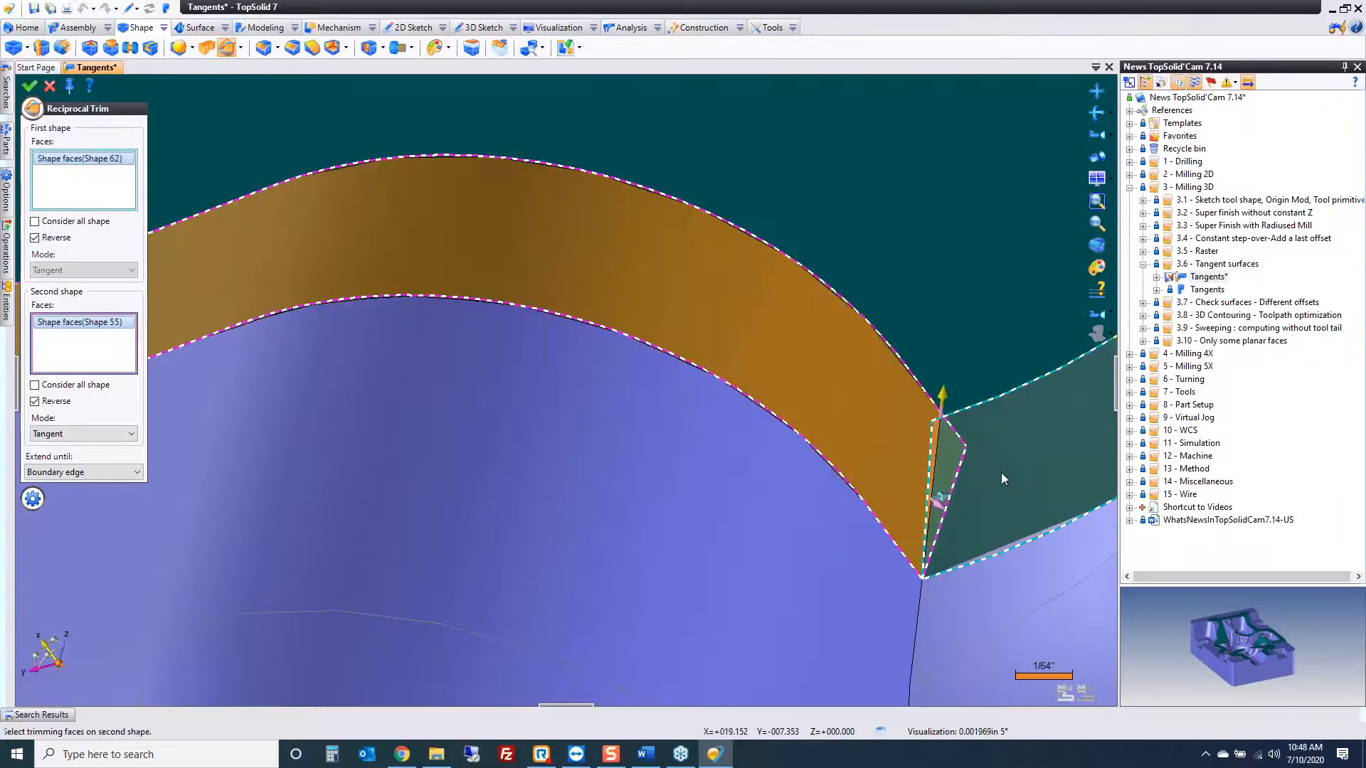
pyautogui.click(945, 497)
pyautogui.rightClick(984, 397)
pyautogui.click(984, 395)
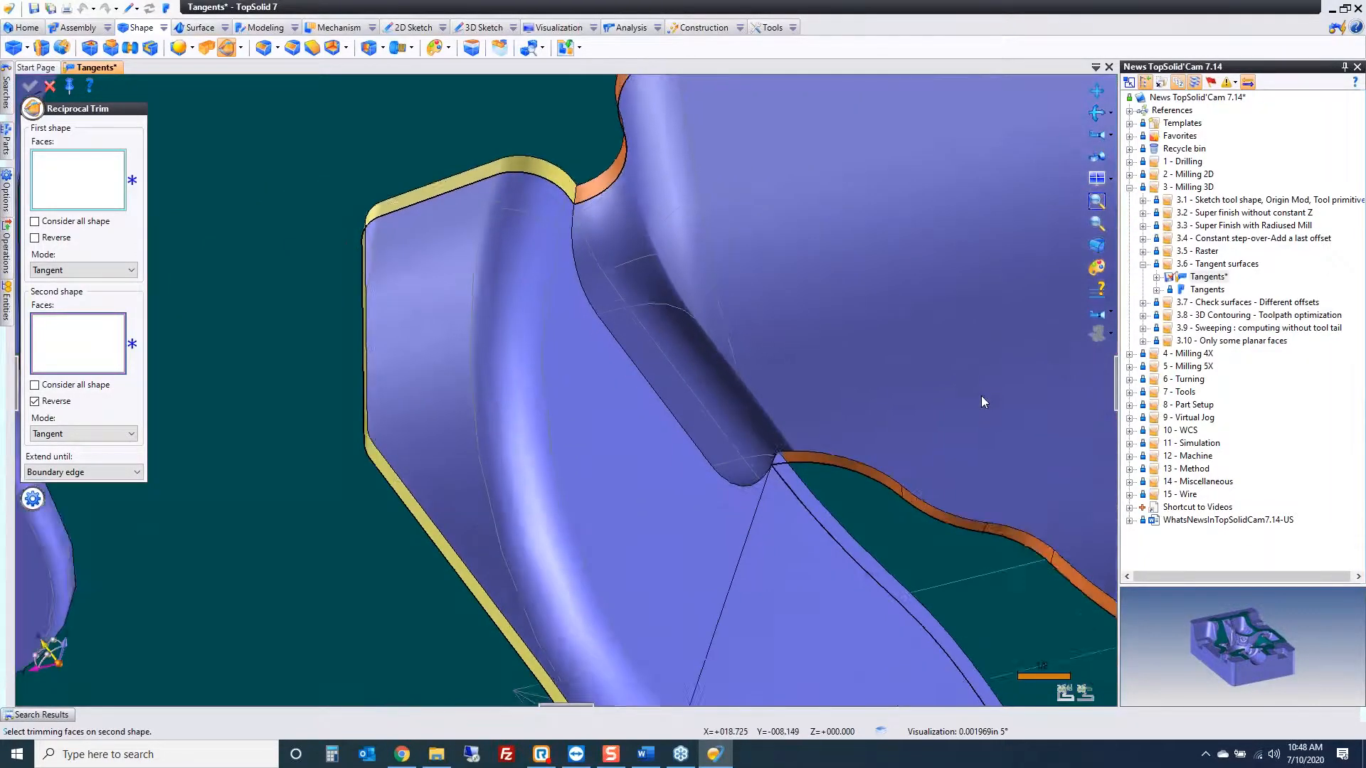
# Step: Reciprocally trim the long purple strip against the orange strip at the rib's opposite corner, with Reverse on for the first shape
pyautogui.scroll(-2, 980, 397)
pyautogui.moveTo(899, 534); pyautogui.dragTo(804, 467, button='middle')
pyautogui.scroll(5, 613, 325)
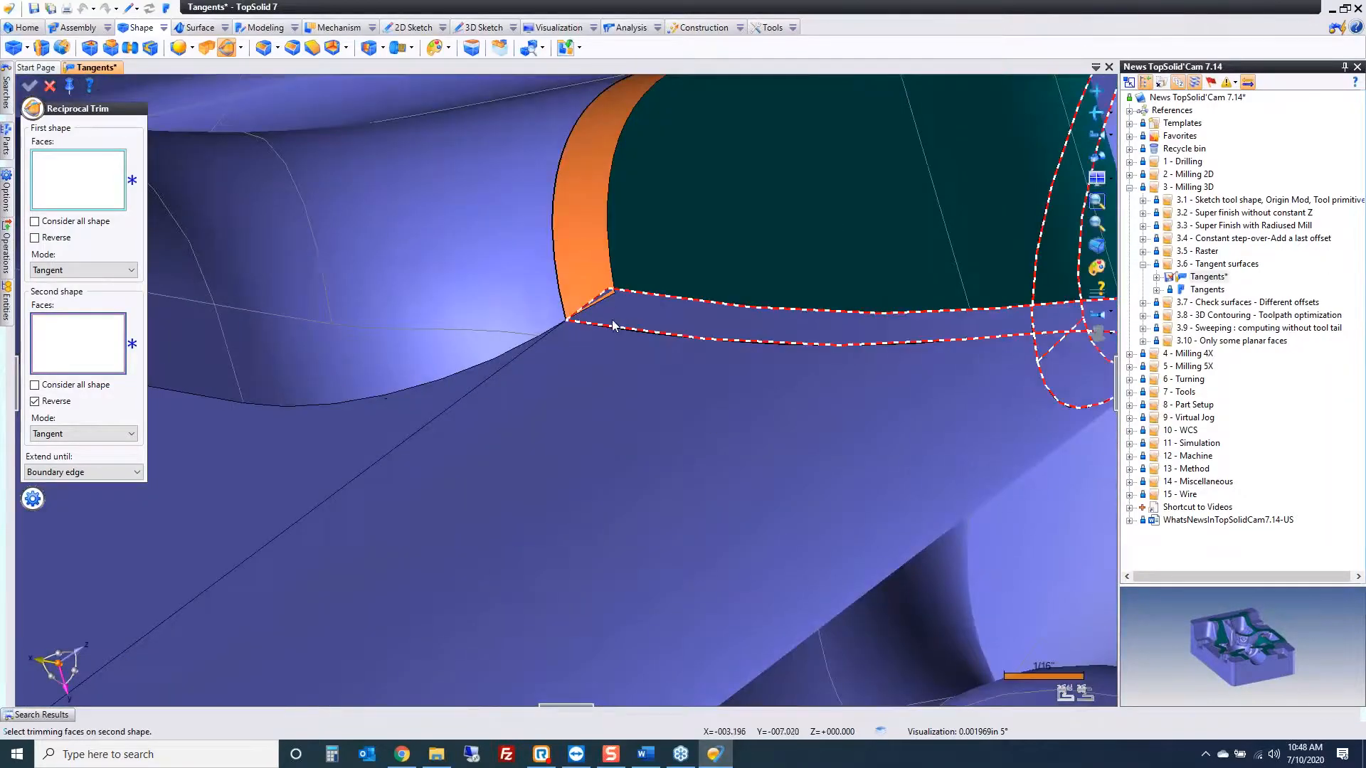
pyautogui.click(615, 320)
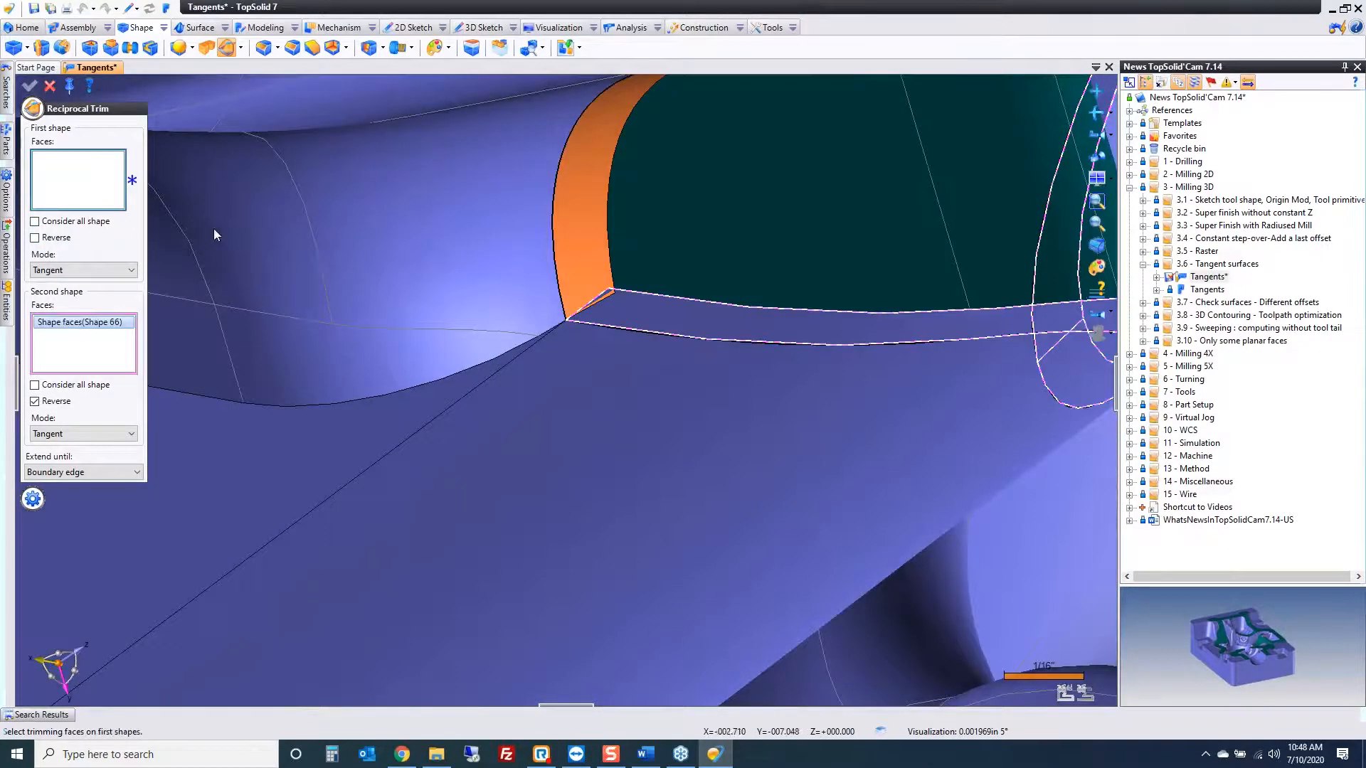
pyautogui.click(578, 263)
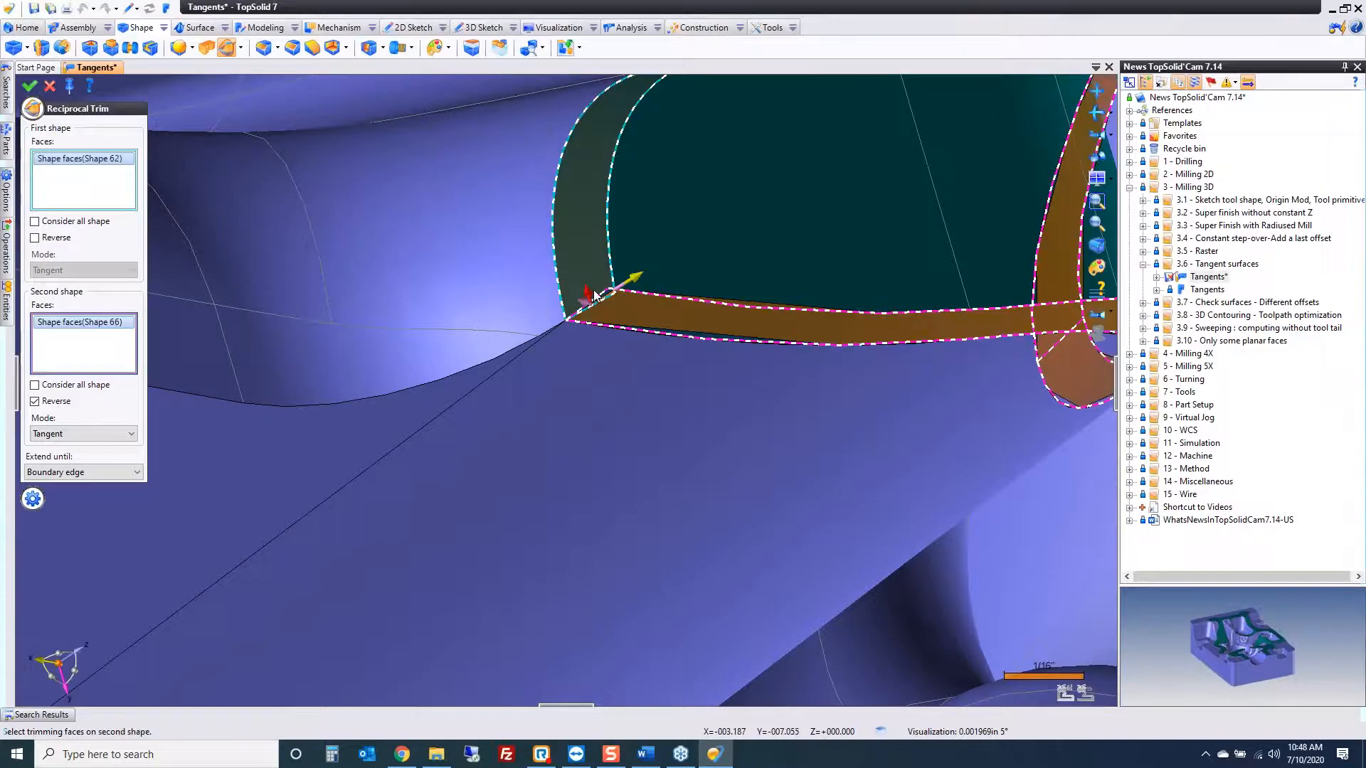
pyautogui.rightClick(651, 321)
pyautogui.click(701, 322)
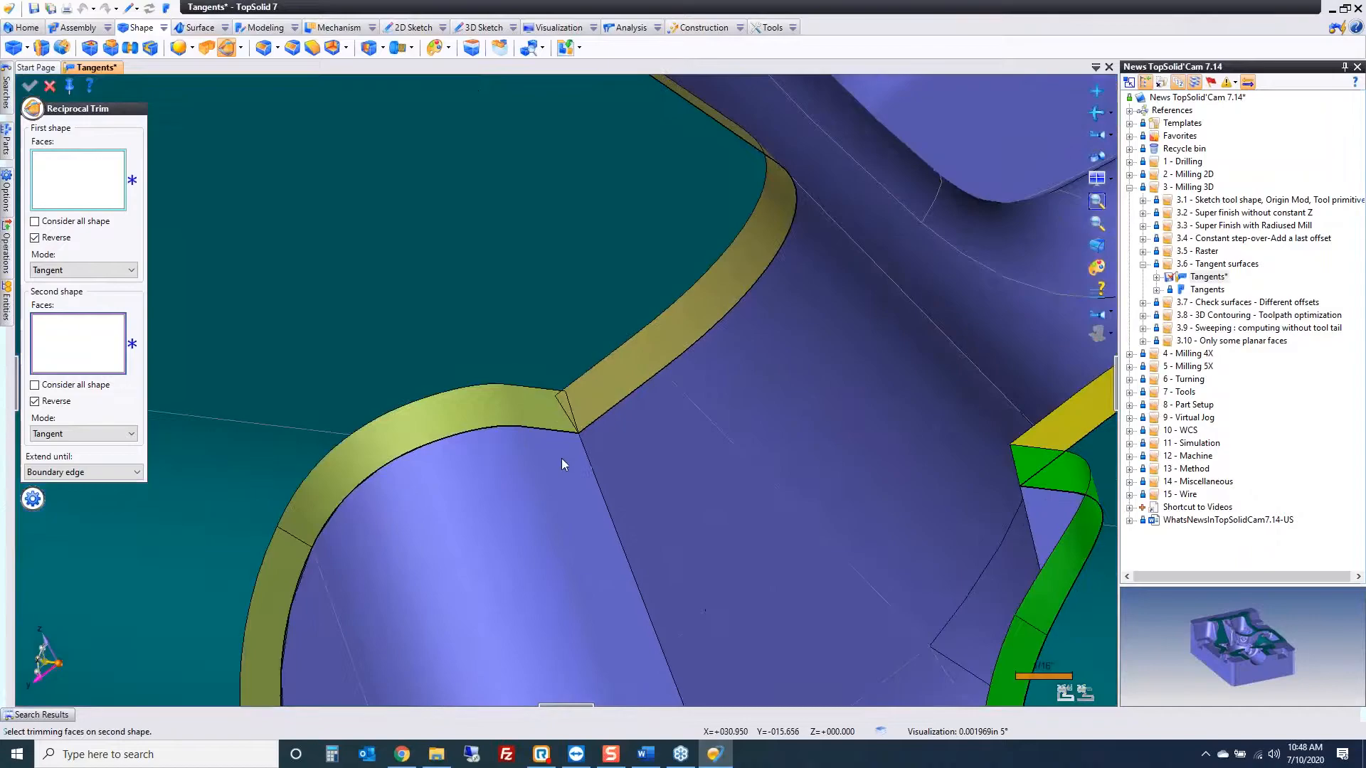
# Step: Reciprocally trim the two olive strips at their overlapping corner beside the rounded rib, turning off Reverse for the first shape
pyautogui.click(545, 413)
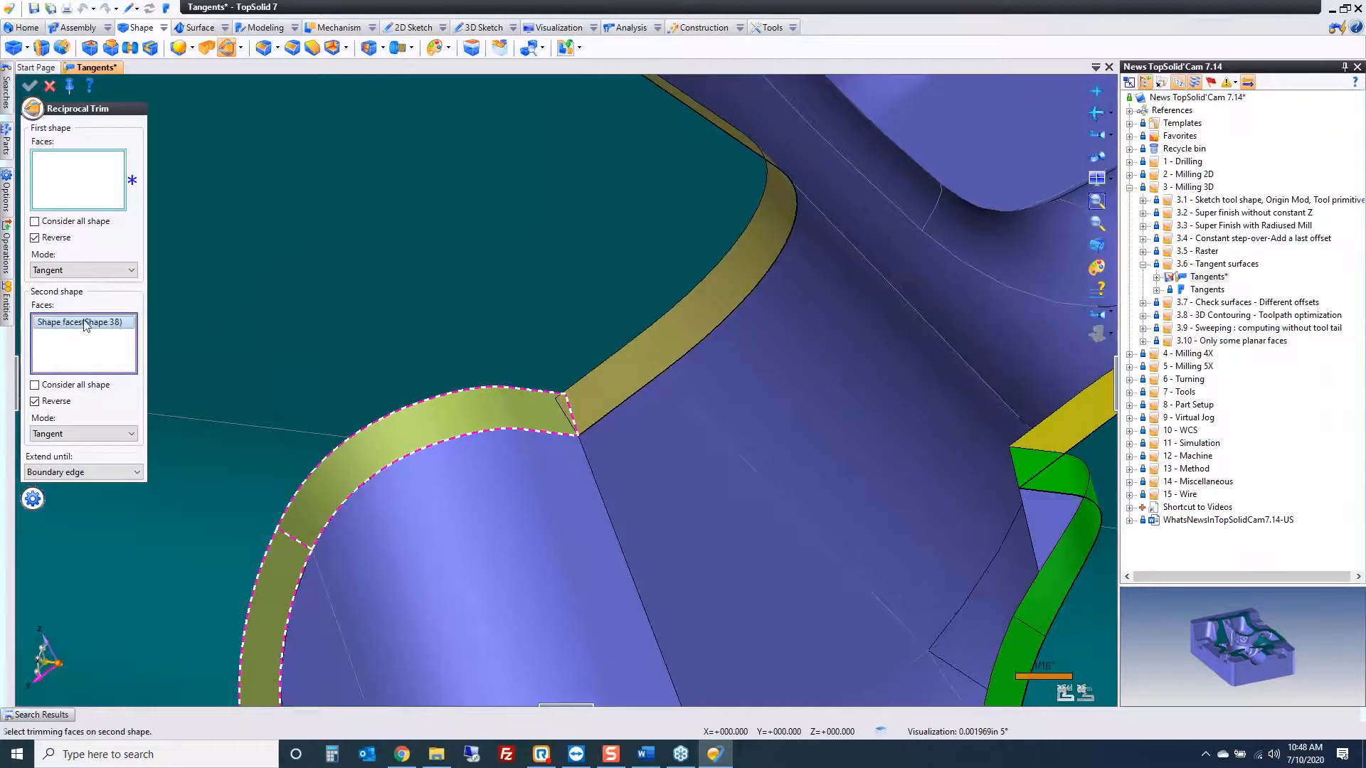
pyautogui.click(576, 390)
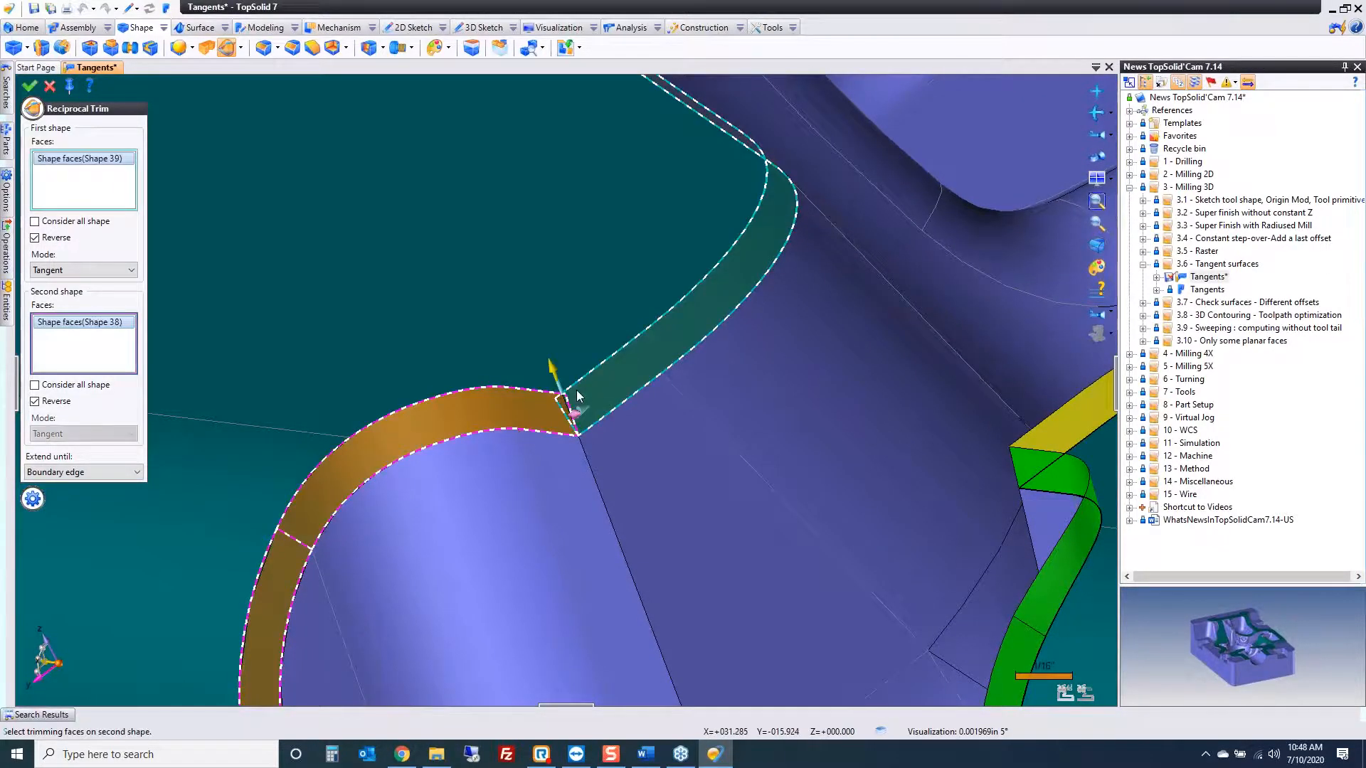
pyautogui.scroll(5, 530, 451)
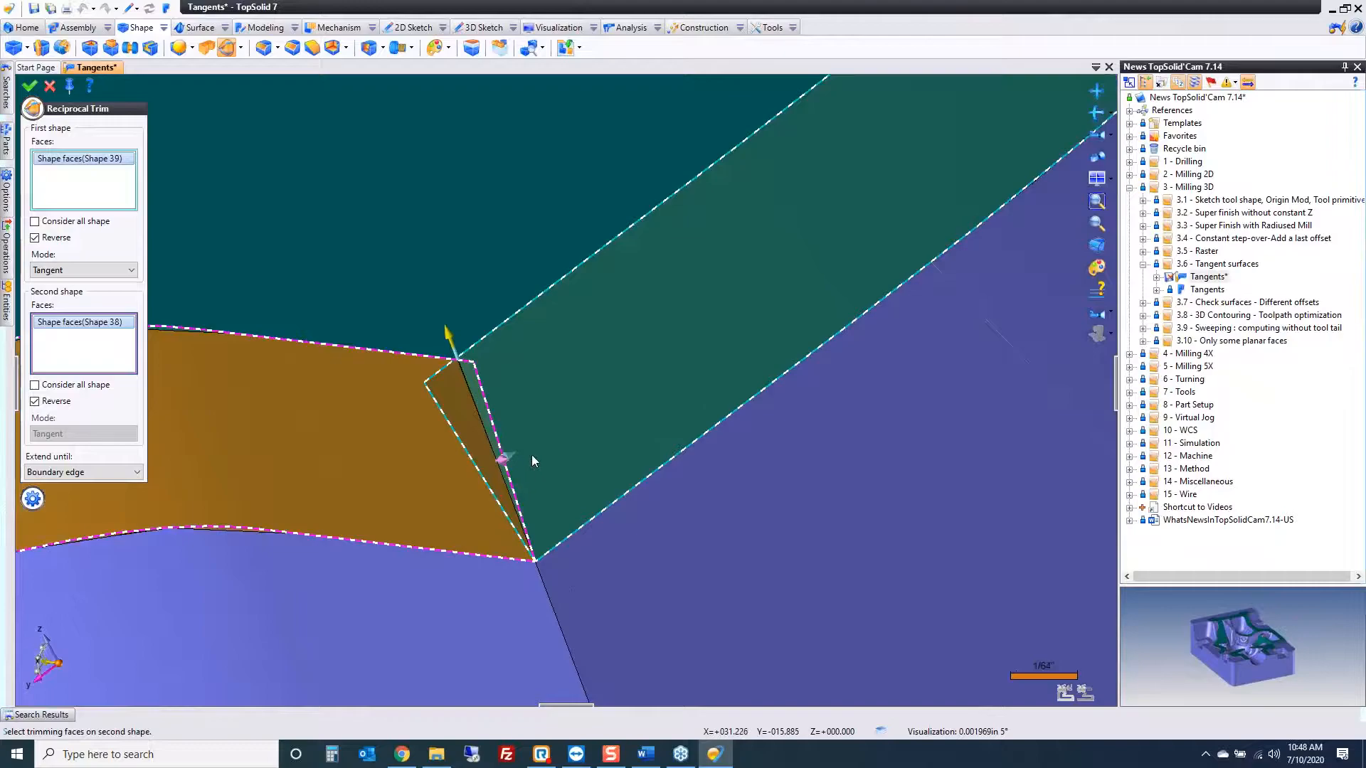
pyautogui.moveTo(540, 487); pyautogui.dragTo(515, 462, button='middle')
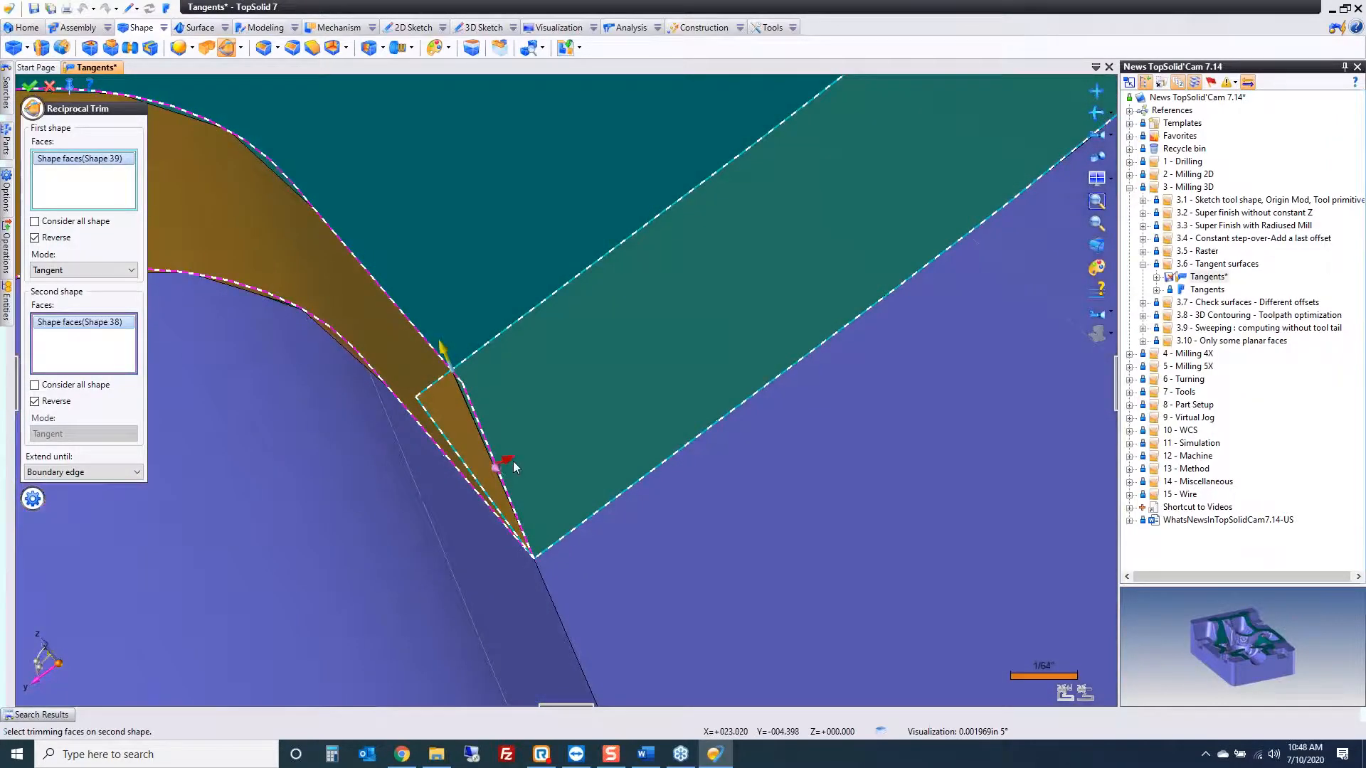
pyautogui.click(511, 463)
pyautogui.rightClick(582, 398)
pyautogui.click(584, 400)
pyautogui.scroll(-10, 574, 474)
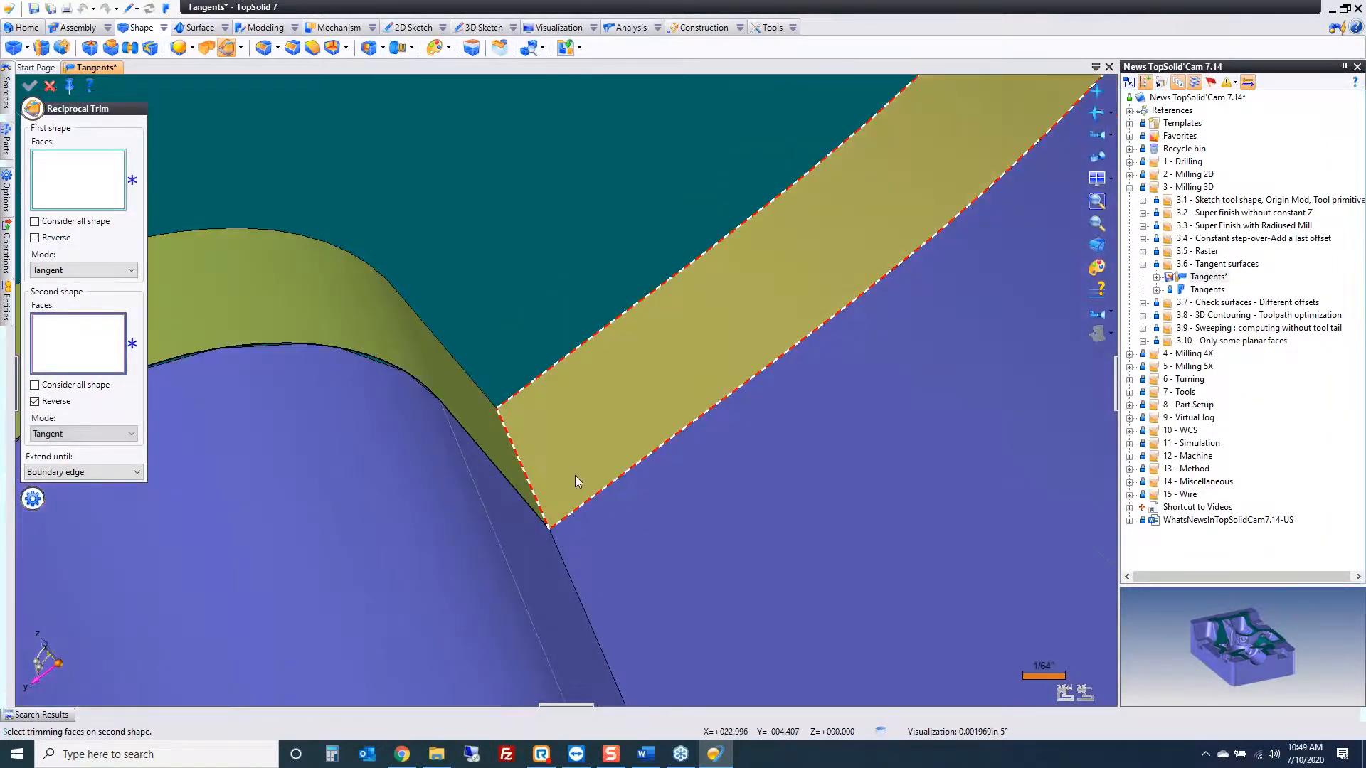
pyautogui.scroll(-1, 572, 473)
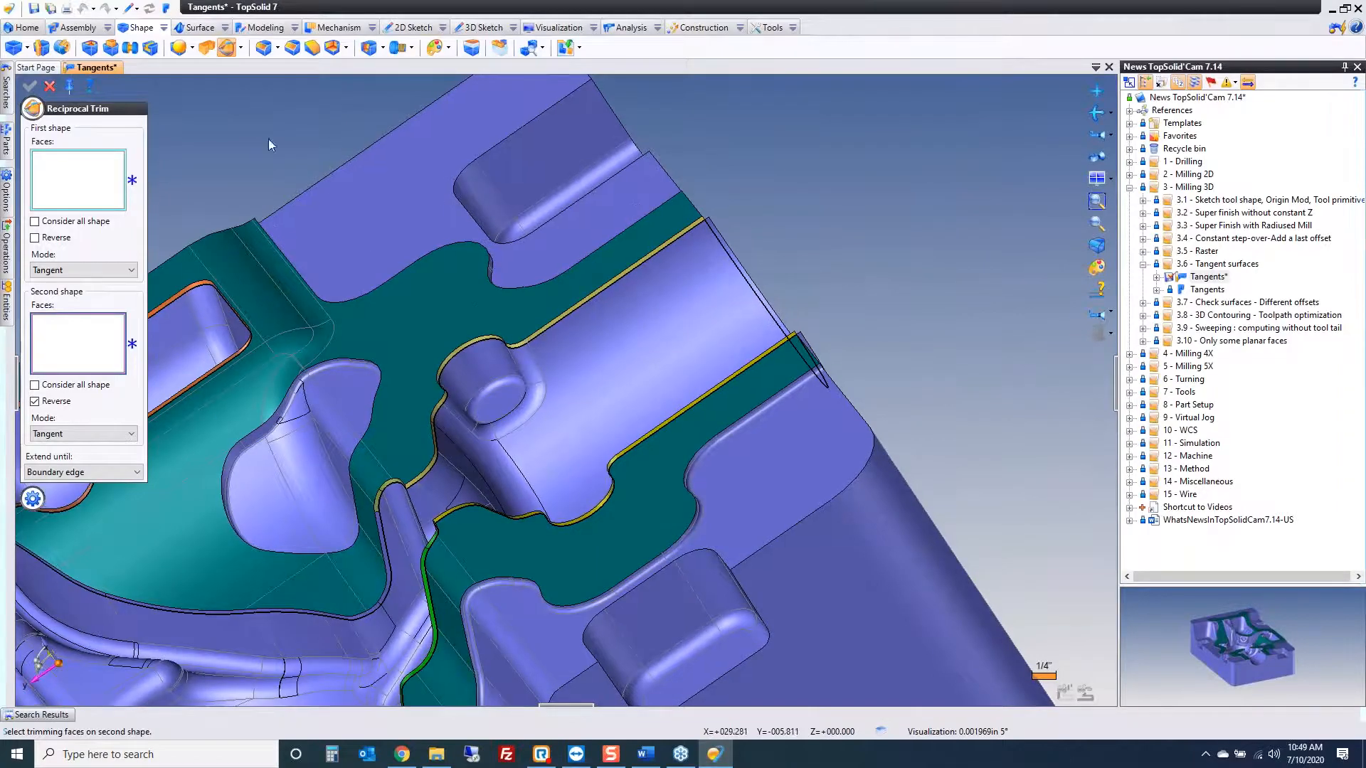
pyautogui.click(50, 86)
# Step: Loft a surface between the end edges of the yellow strip and the purple end strip to fill the triangular gap at the channel corner
pyautogui.scroll(8, 847, 340)
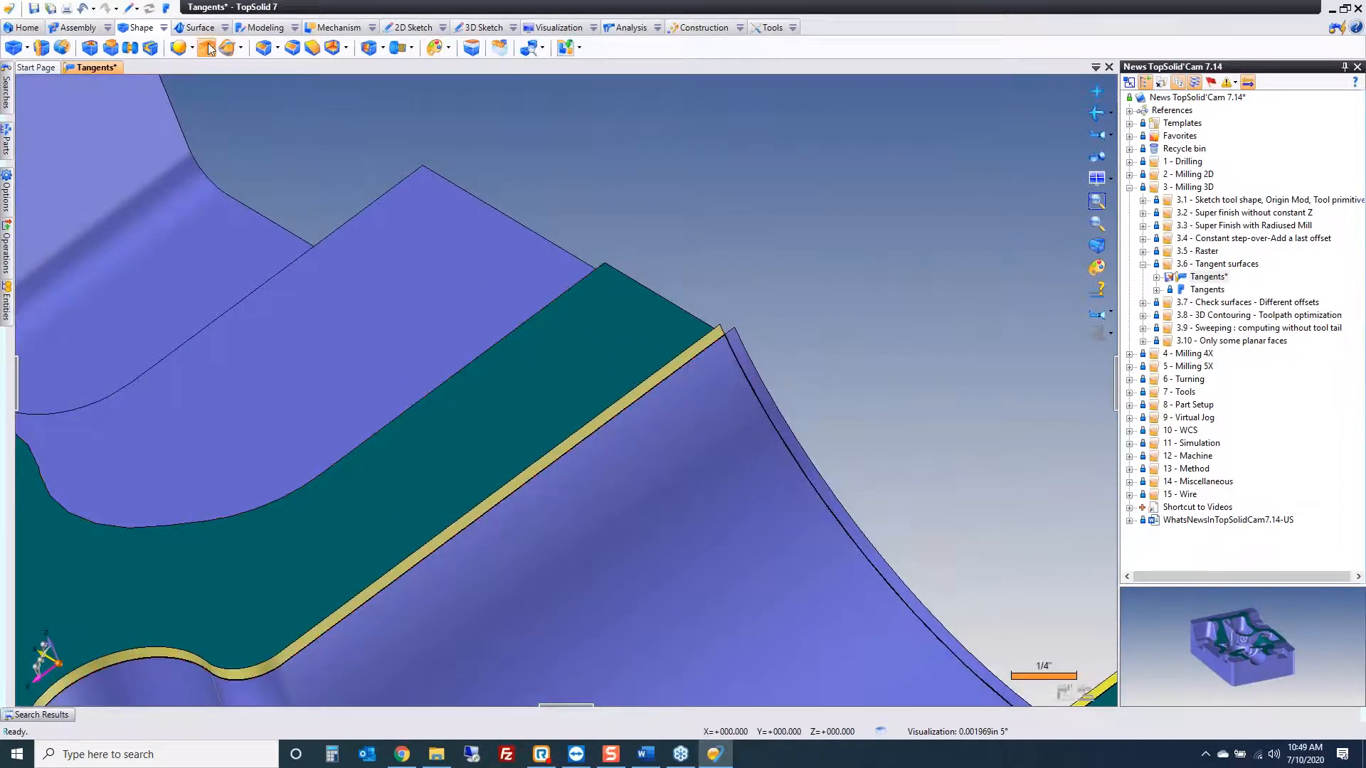
pyautogui.click(193, 29)
pyautogui.click(53, 48)
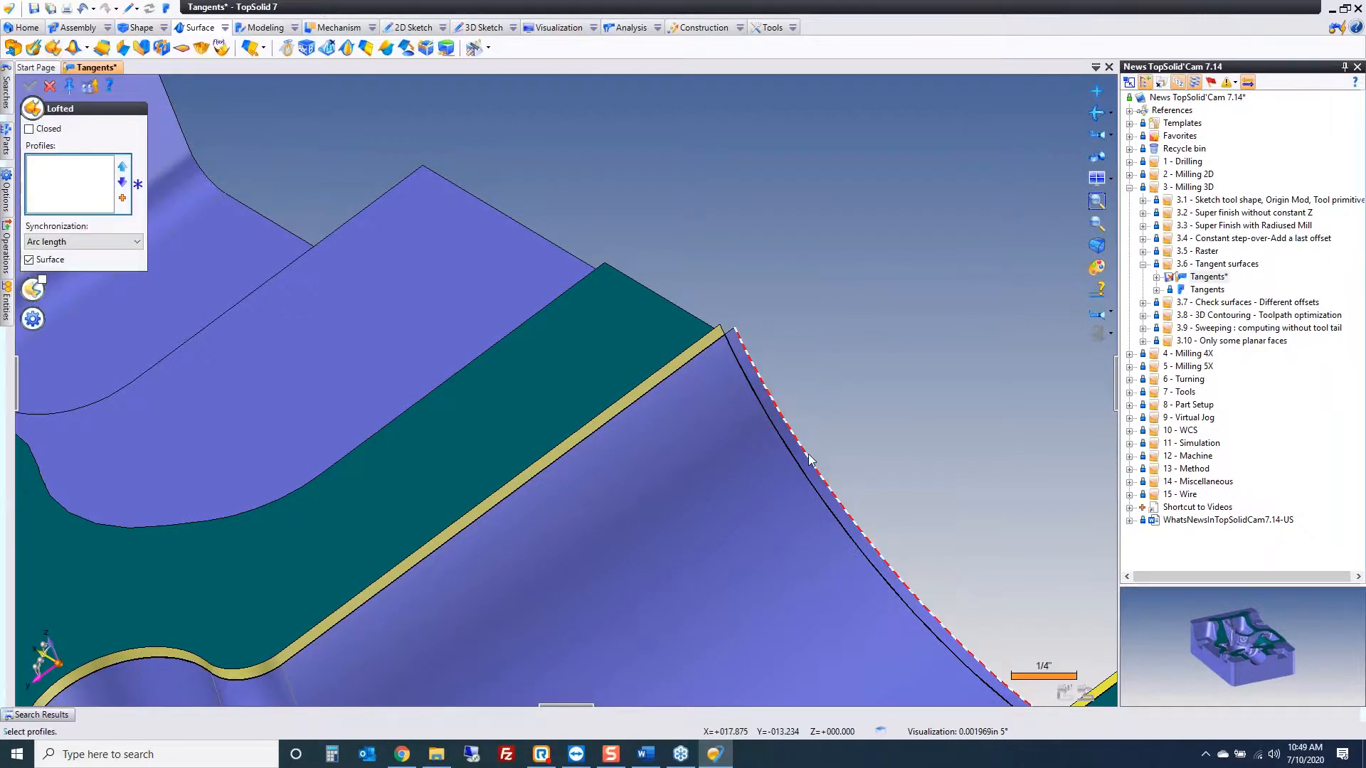
pyautogui.scroll(4, 755, 367)
pyautogui.click(791, 421)
pyautogui.click(760, 401)
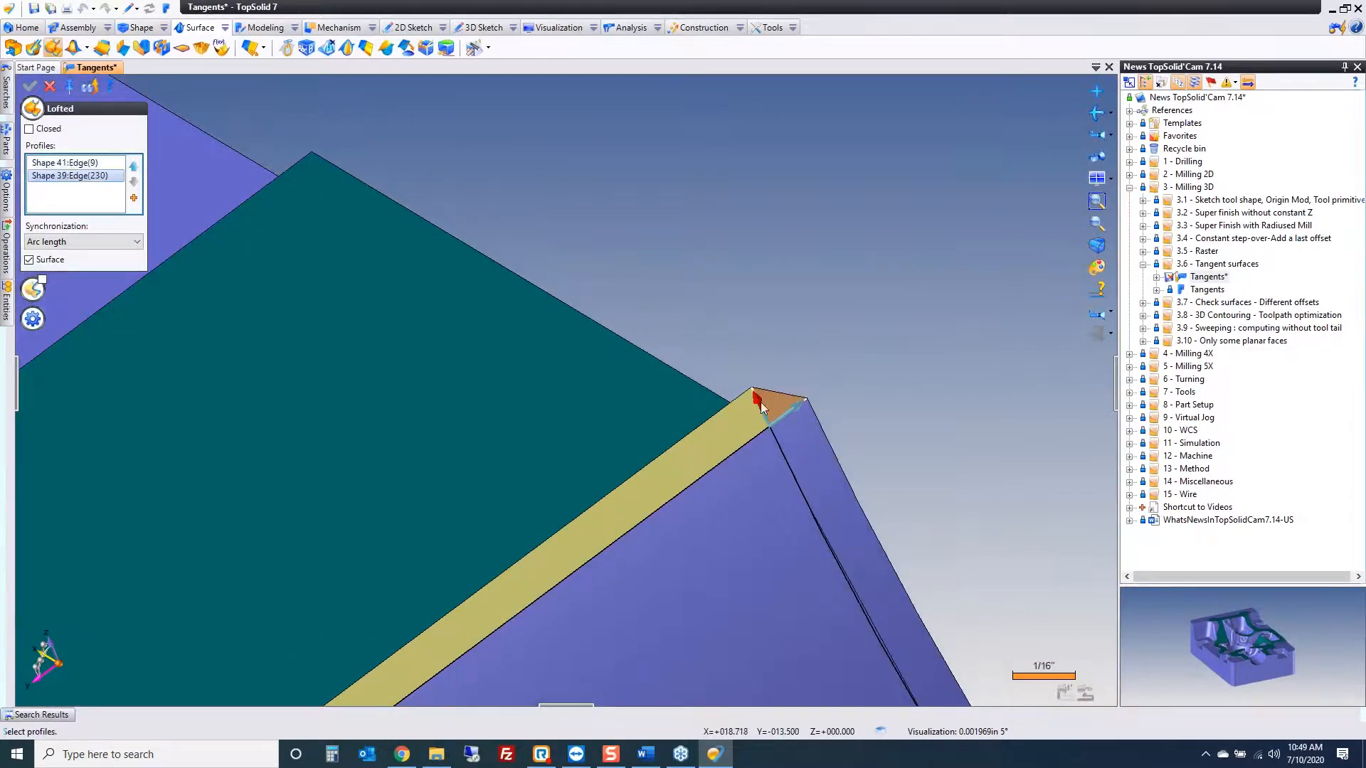
pyautogui.press('Return')
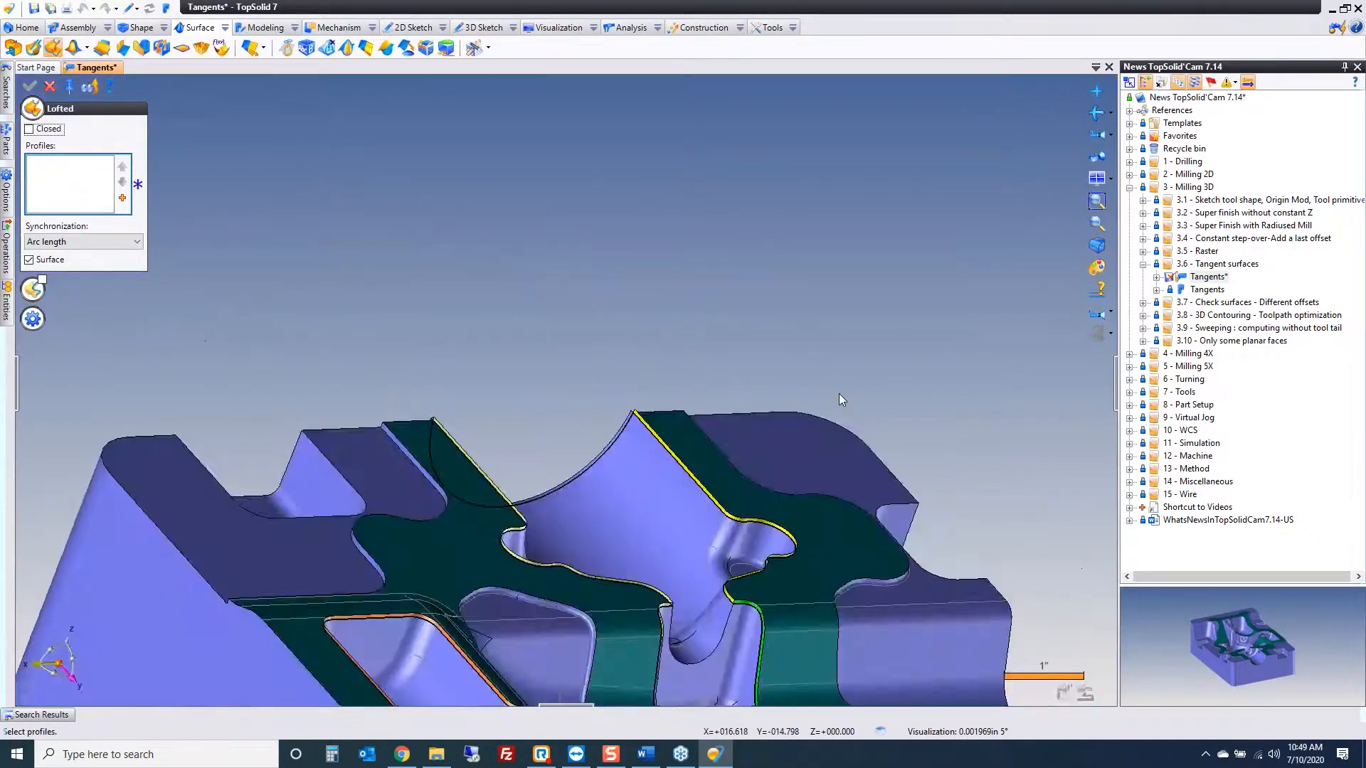
# Step: Fill the matching triangular gap at the channel's opposite corner with a lofted surface between the two strips' end edges
pyautogui.click(551, 315)
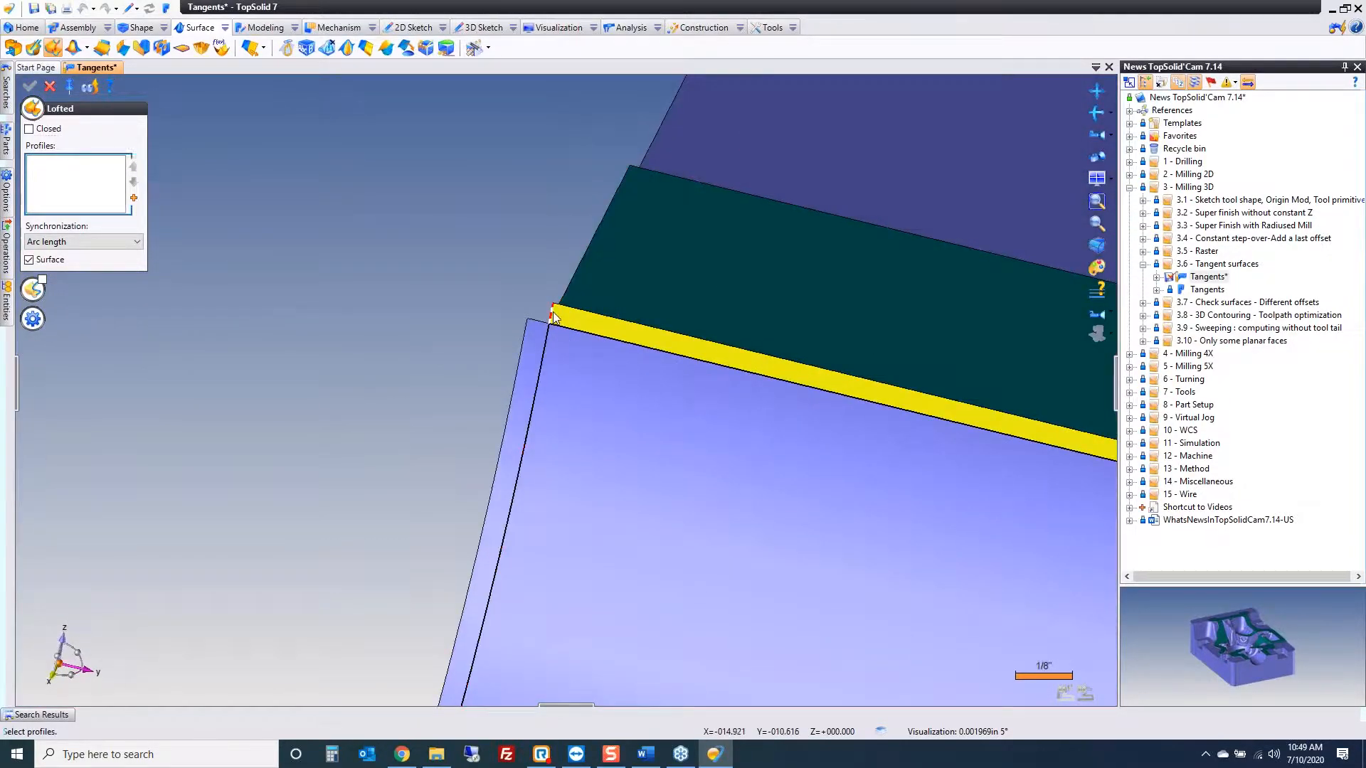
pyautogui.click(534, 320)
pyautogui.press('Return')
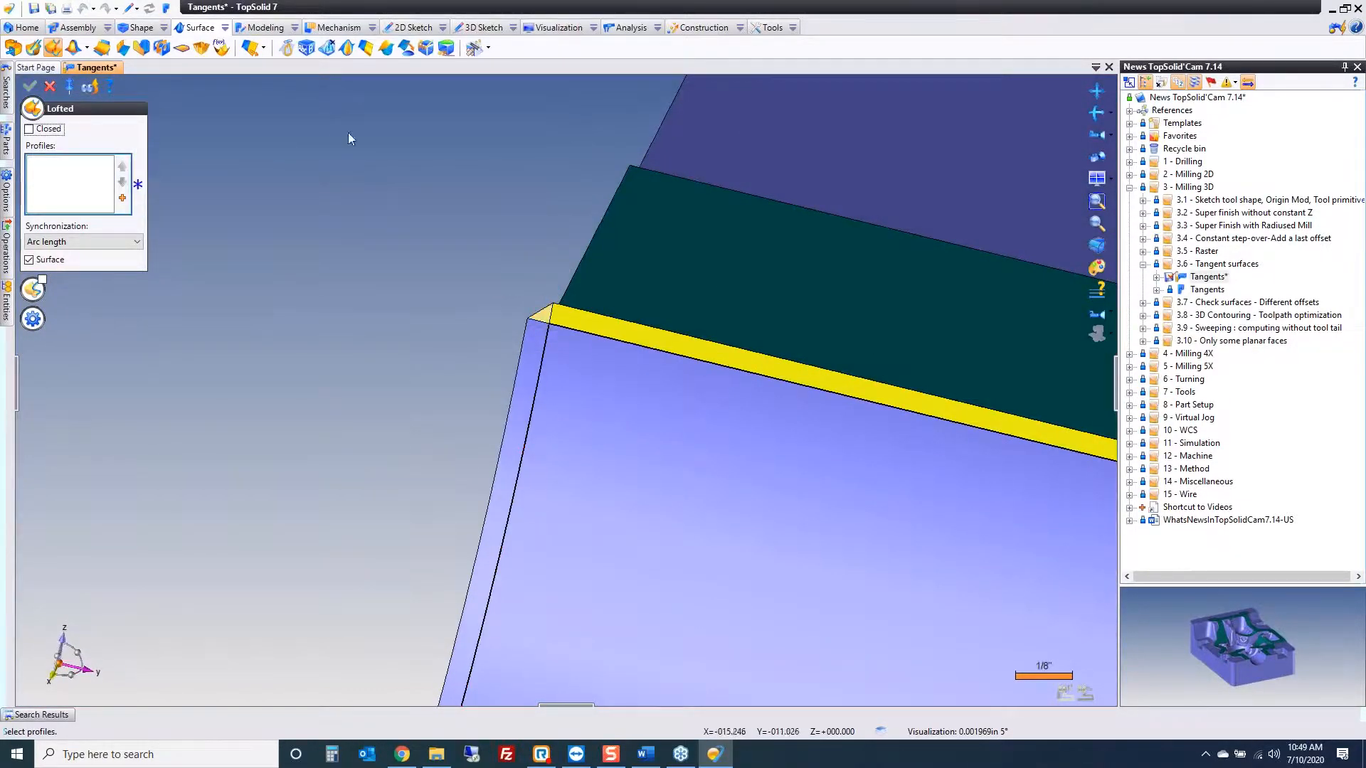
pyautogui.click(50, 86)
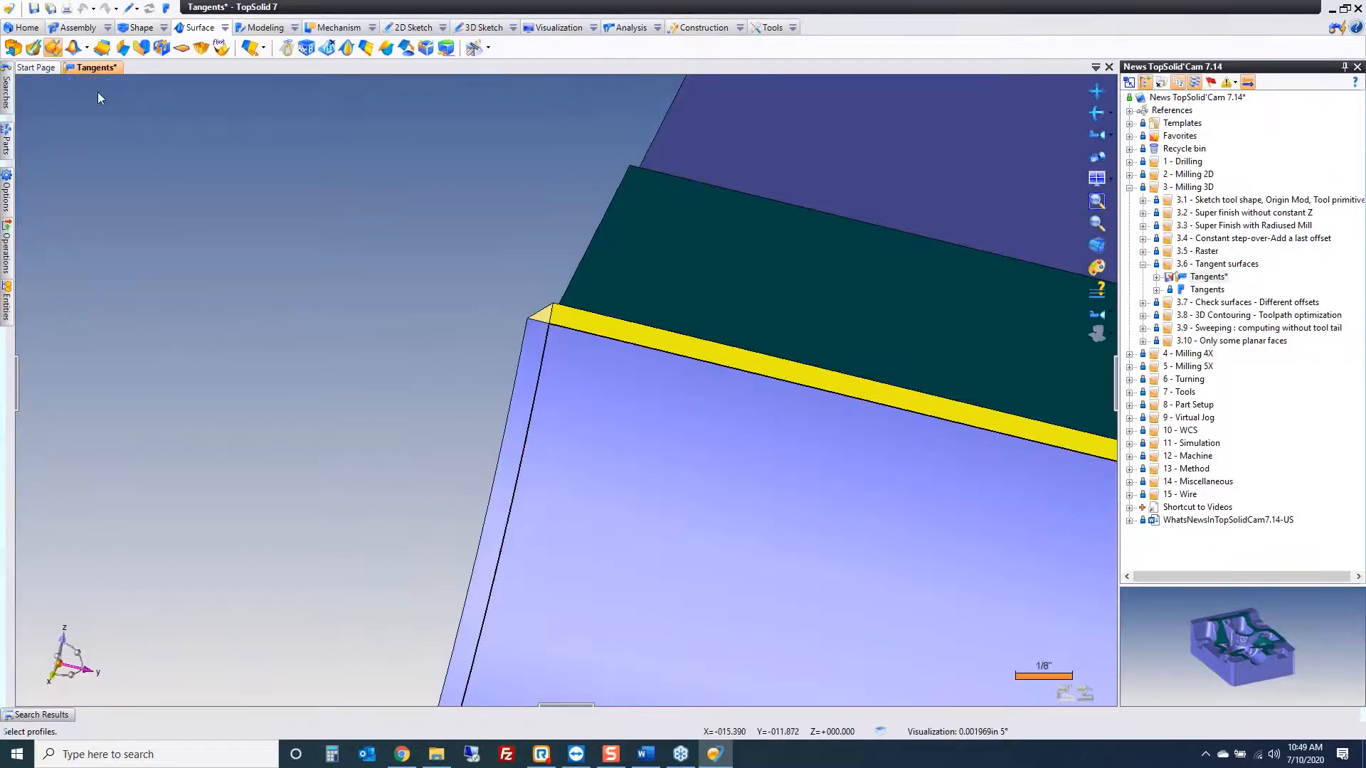
# Step: Set up a Sew on the small corner loft with the adjoining yellow strip, the channel-end strip and the rounded rib strip as tool shapes
pyautogui.click(424, 48)
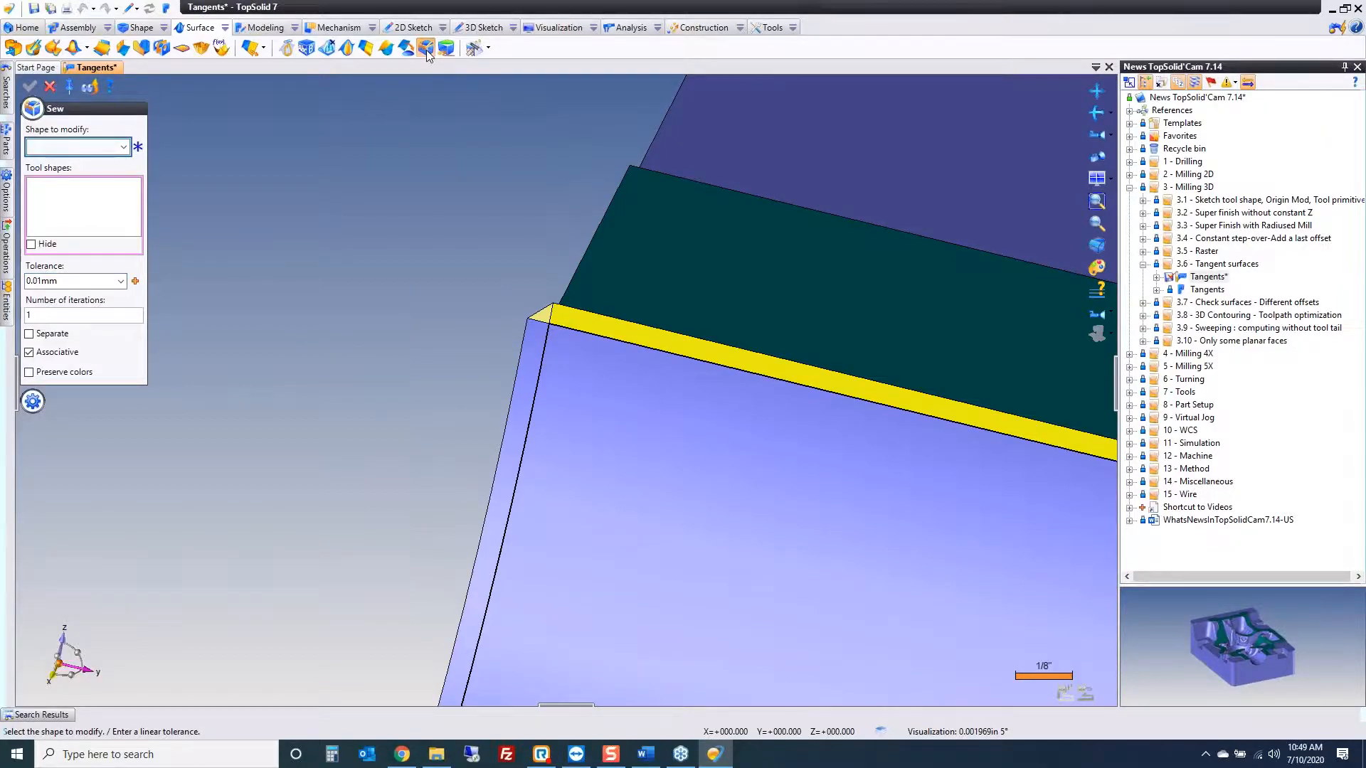
pyautogui.click(545, 318)
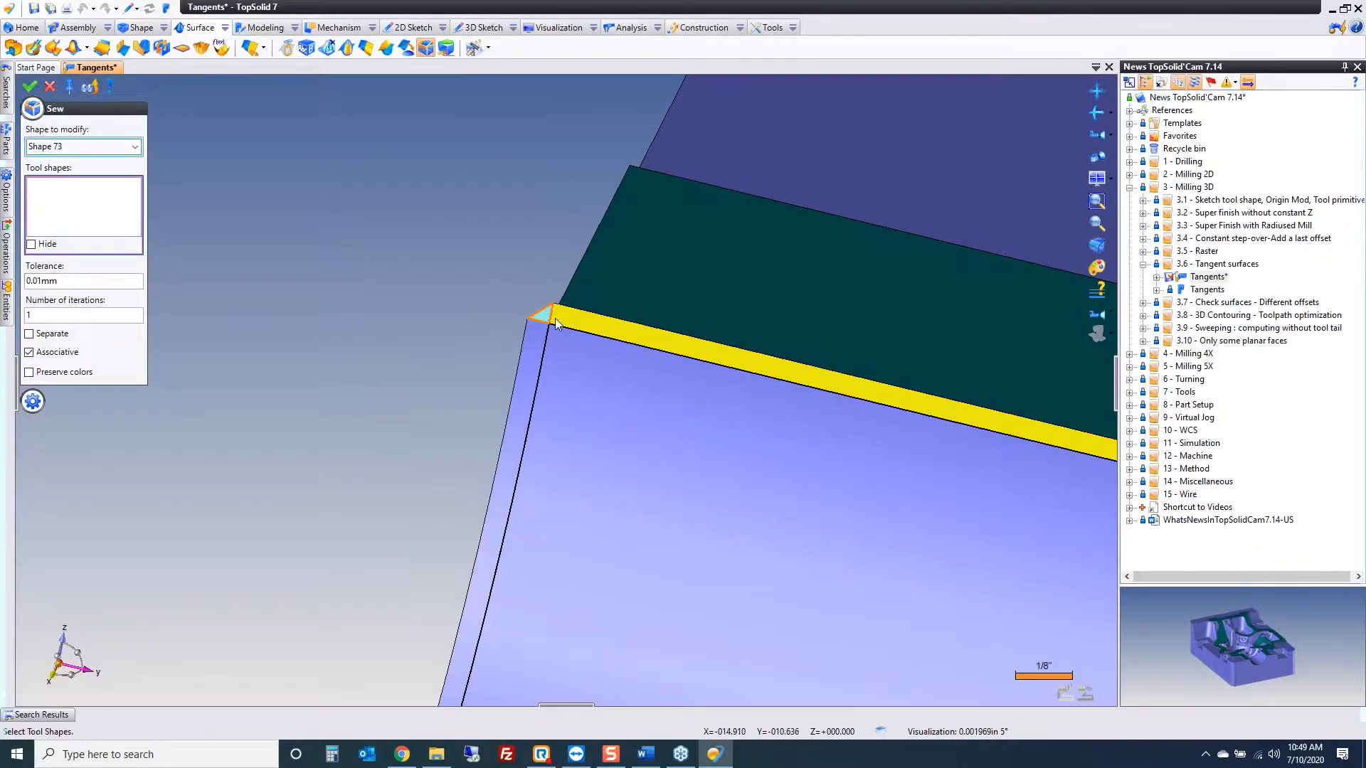
pyautogui.click(587, 322)
pyautogui.click(522, 384)
pyautogui.scroll(-5, 451, 335)
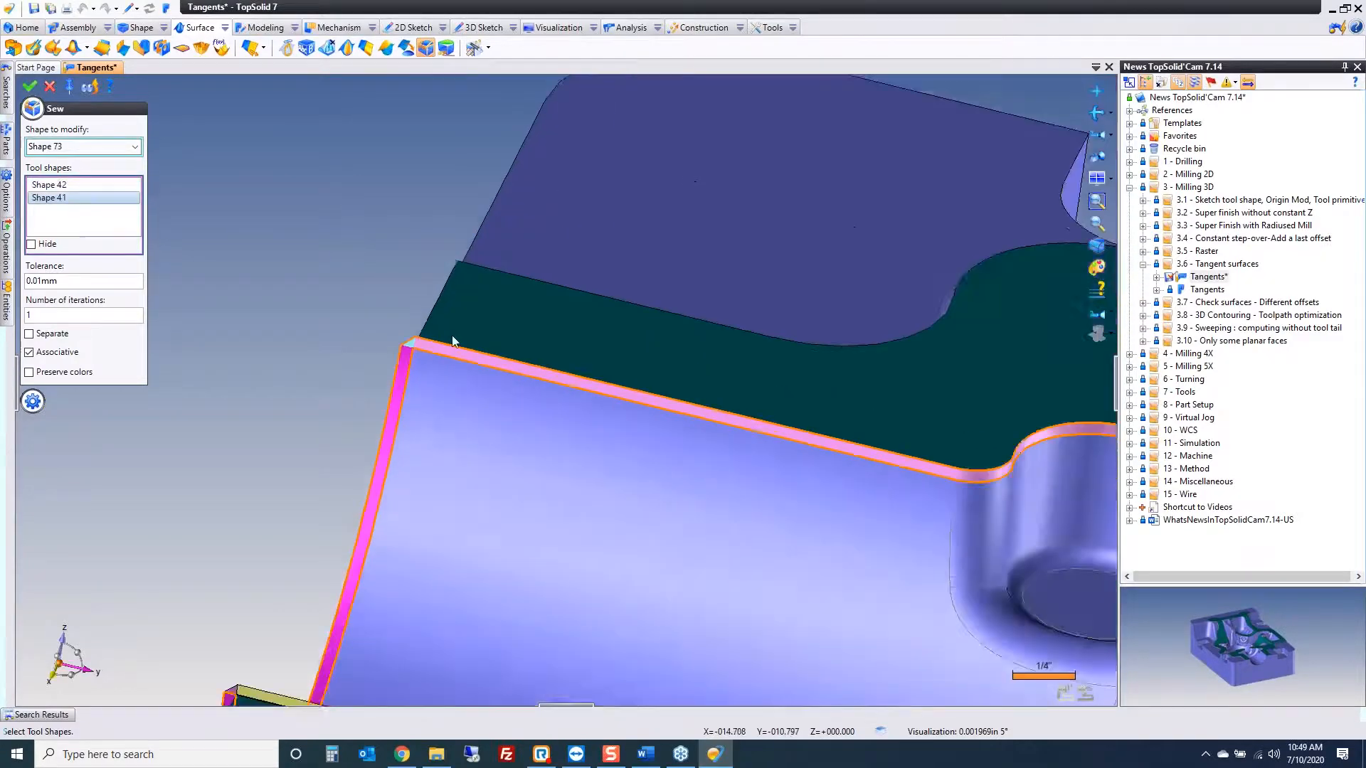
pyautogui.scroll(5, 817, 512)
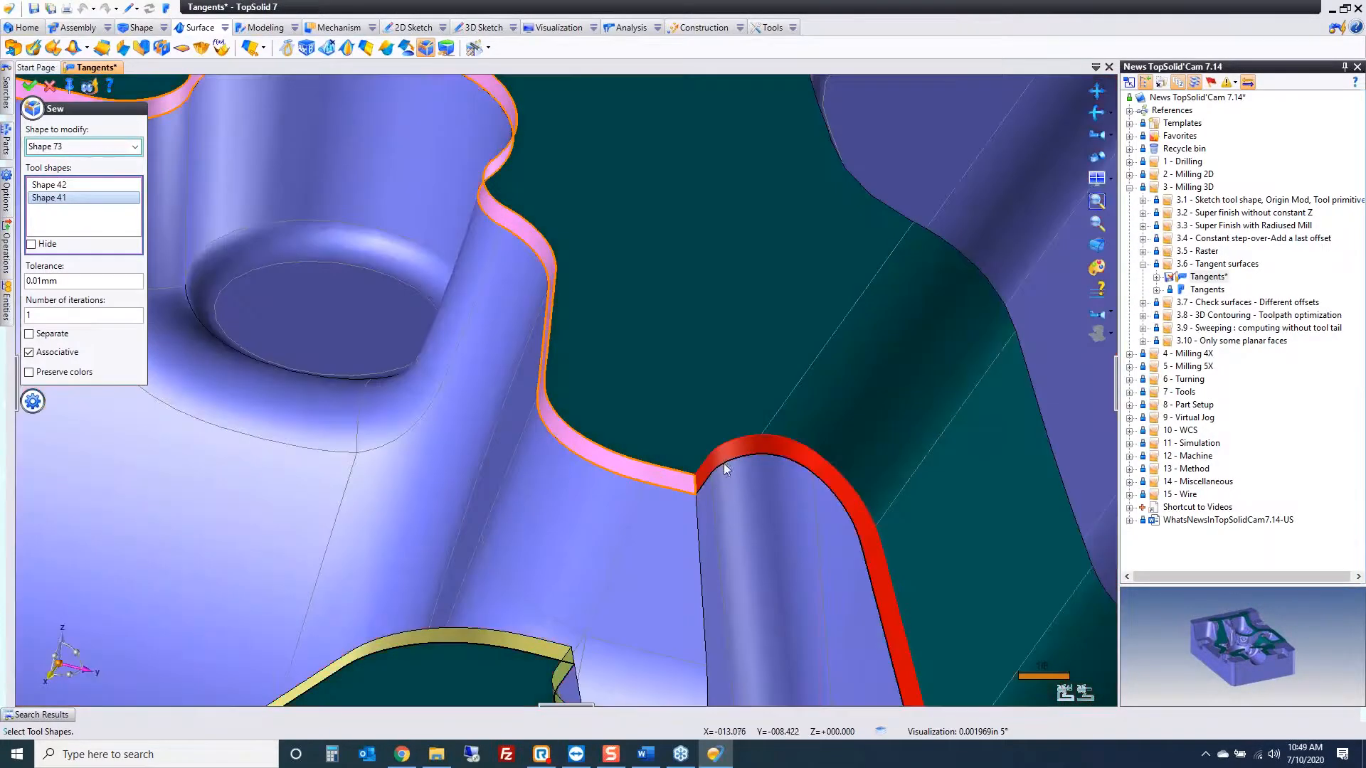
pyautogui.click(722, 470)
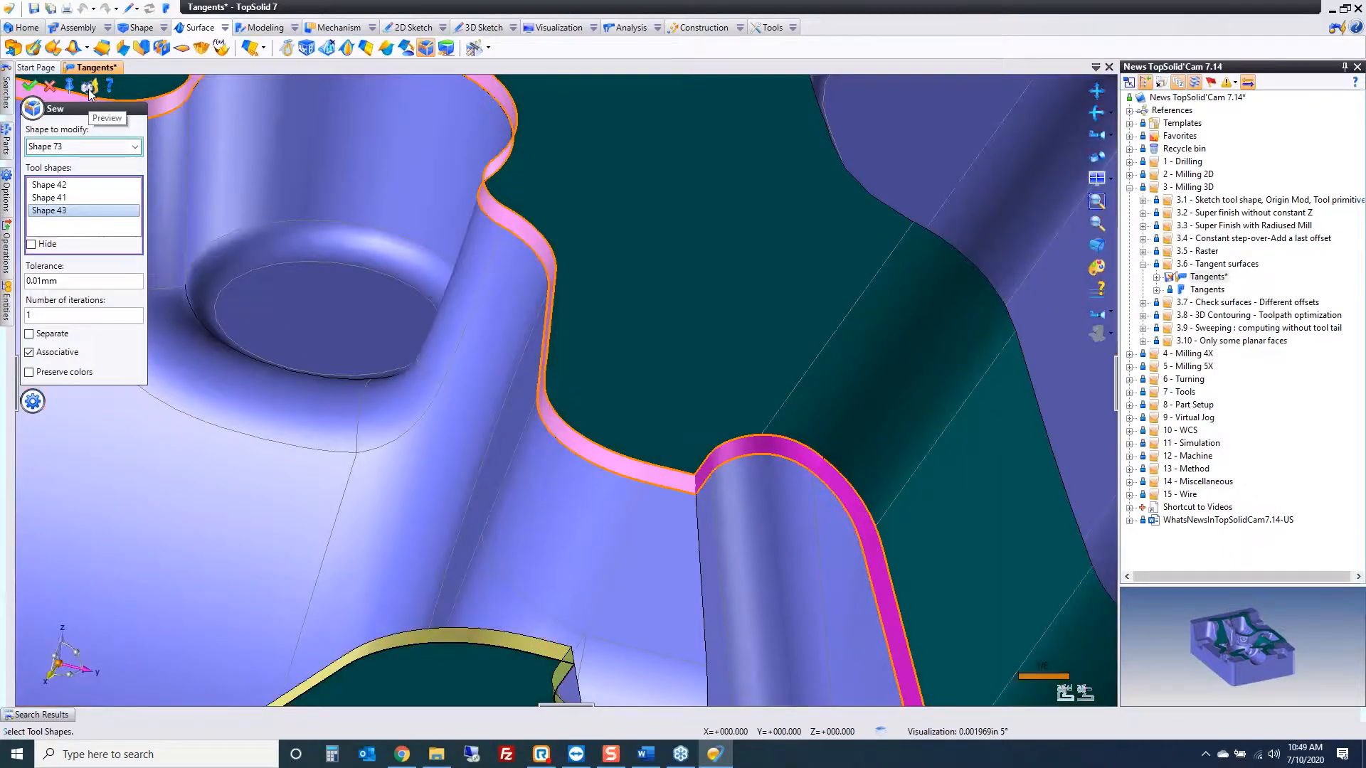
# Step: Try adding the next curved strip to the sew, inspect its joint with the selected strip, and deselect it
pyautogui.scroll(-5, 717, 397)
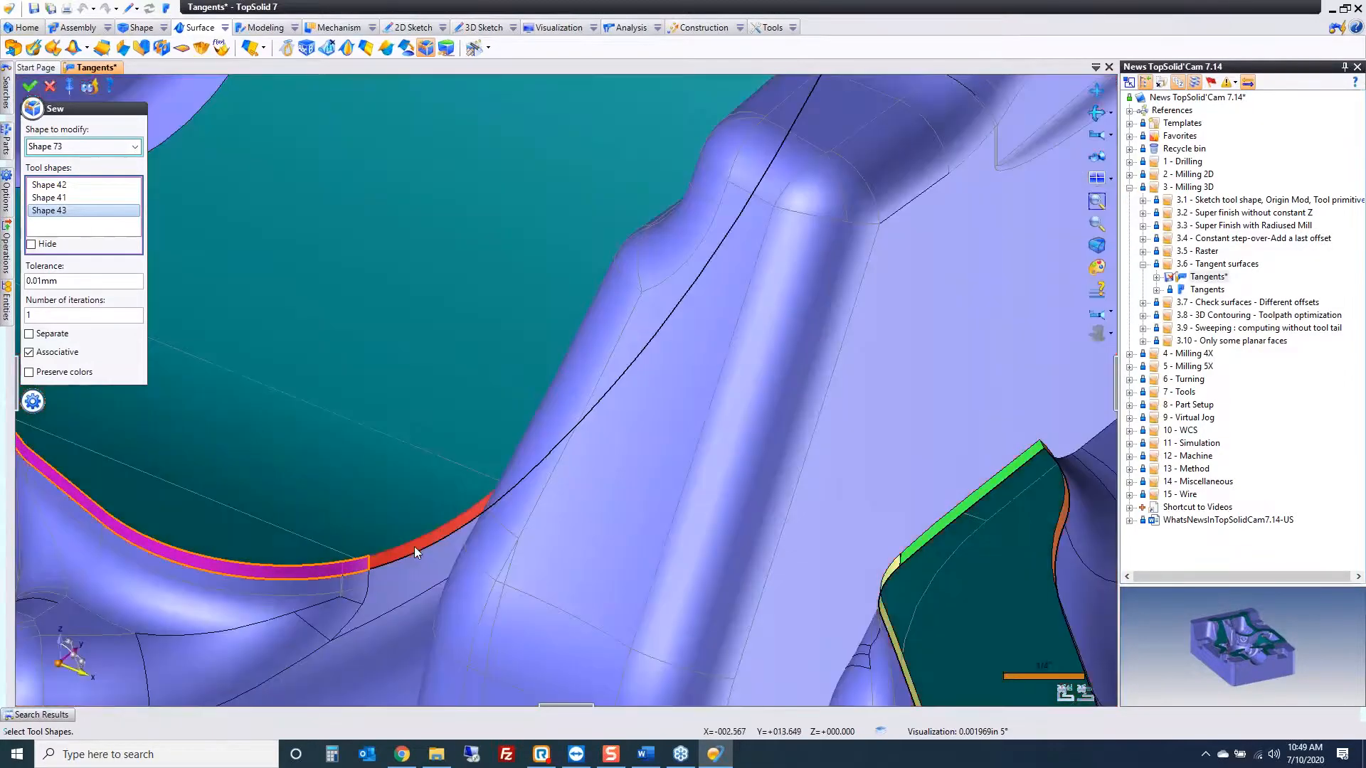
pyautogui.click(410, 557)
pyautogui.scroll(5, 398, 534)
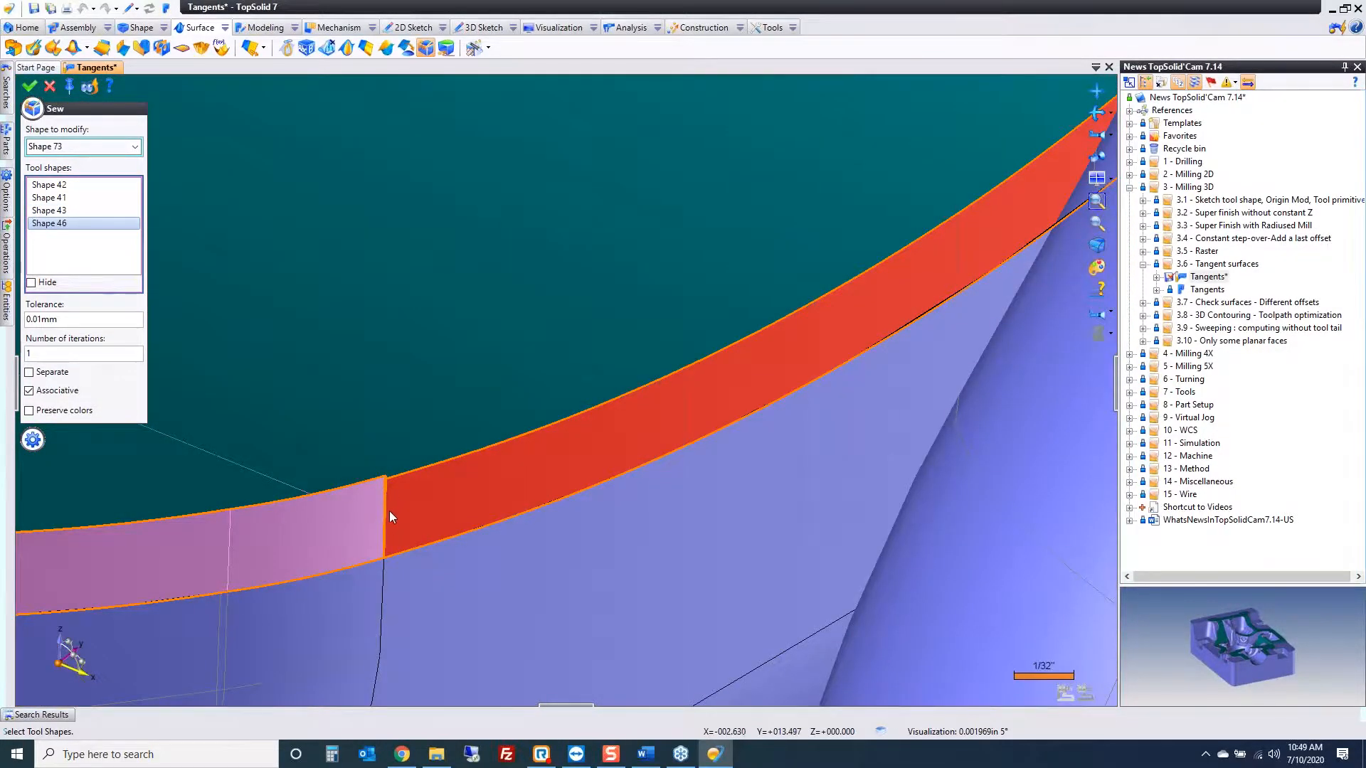
pyautogui.scroll(5, 387, 507)
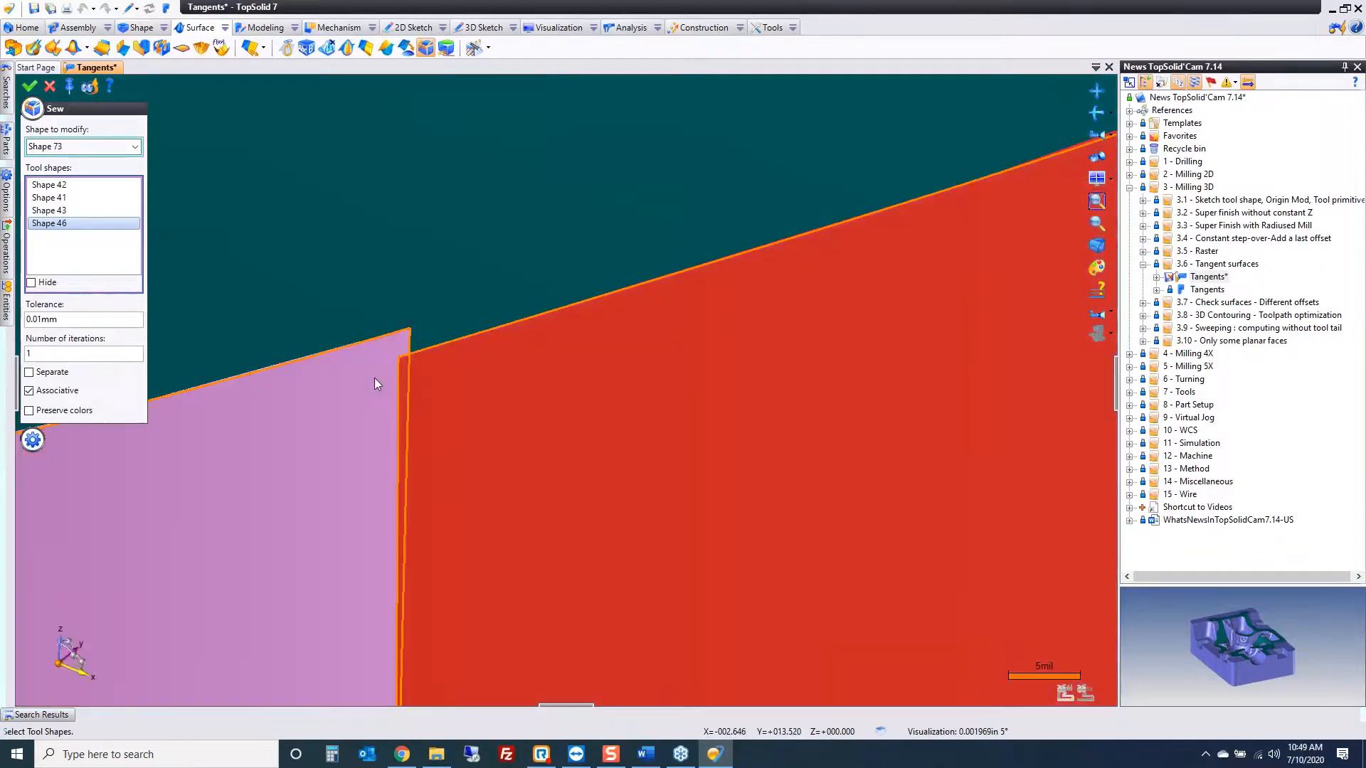
pyautogui.moveTo(431, 389); pyautogui.dragTo(460, 392, button='middle')
pyautogui.scroll(-6, 428, 366)
pyautogui.click(470, 378)
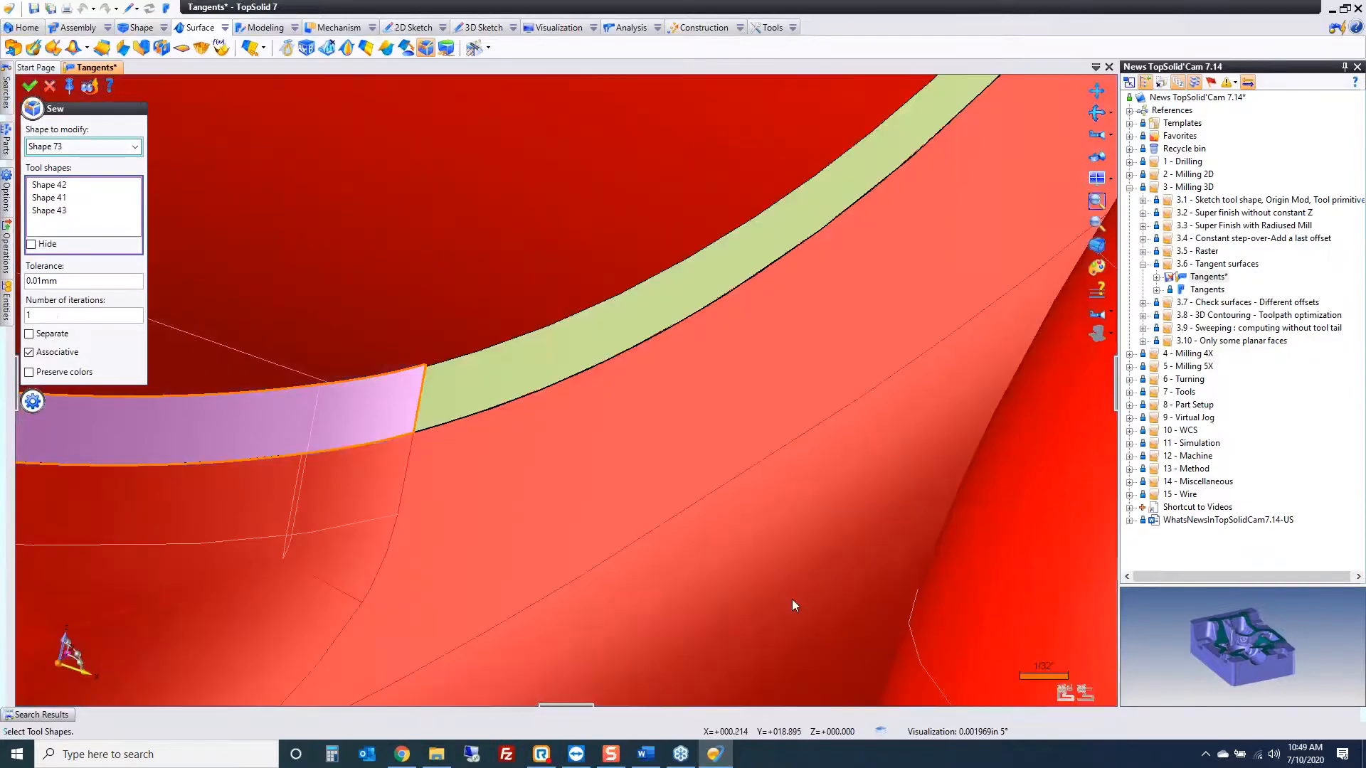
# Step: Add the other triangular corner loft and the long yellow strip beside it to the sew's tool shapes
pyautogui.scroll(-10, 551, 426)
pyautogui.scroll(3, 547, 633)
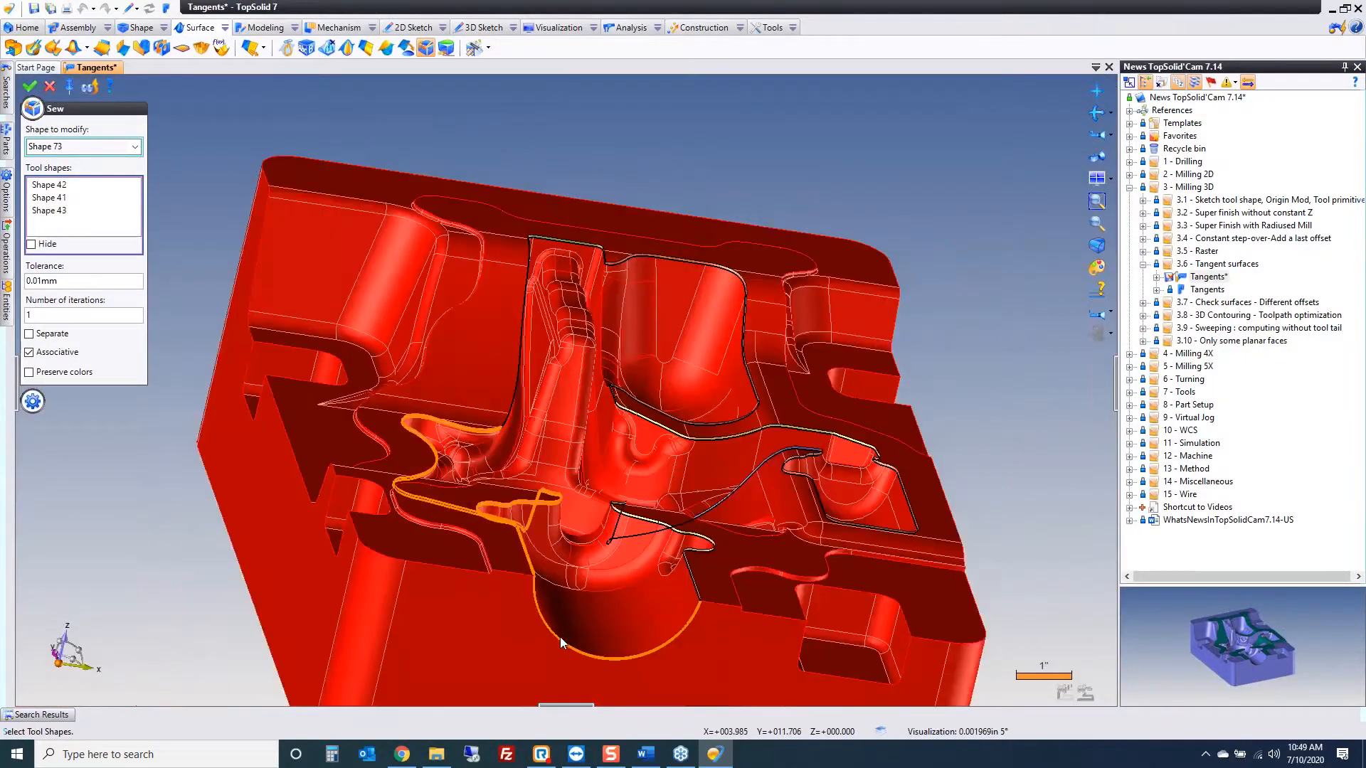
pyautogui.scroll(4, 821, 634)
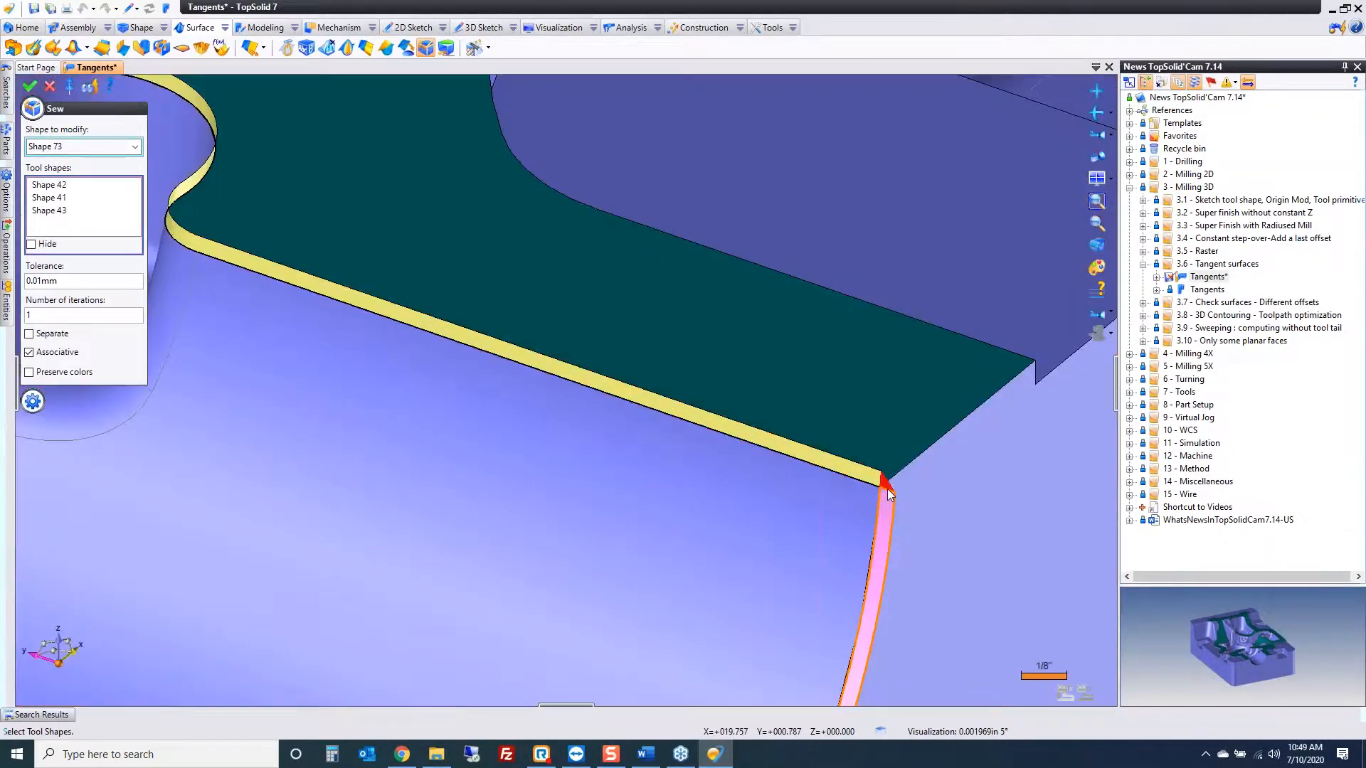
pyautogui.click(864, 476)
pyautogui.click(883, 526)
pyautogui.scroll(-4, 909, 617)
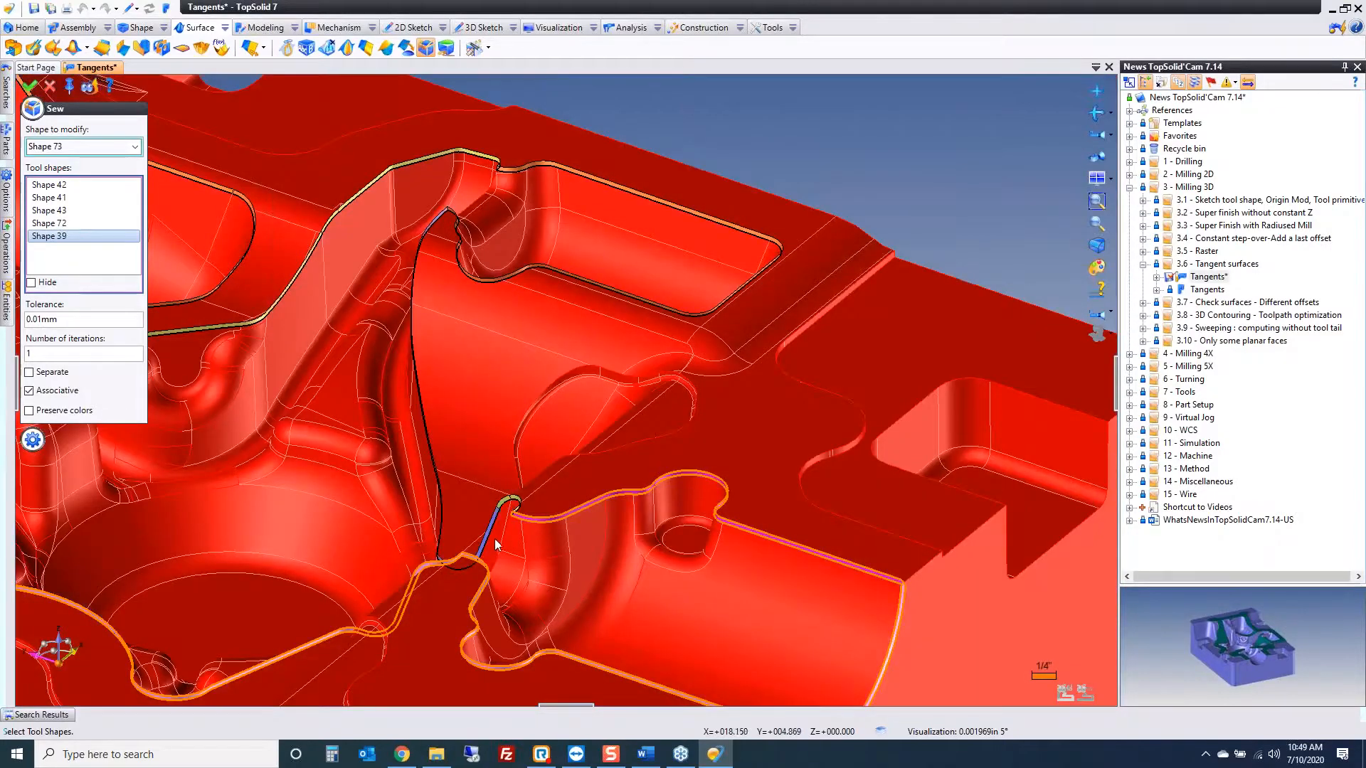
# Step: Add the curved strip around the small rib end and the straight strip continuing from it to the sew
pyautogui.scroll(5, 559, 518)
pyautogui.click(431, 526)
pyautogui.click(429, 530)
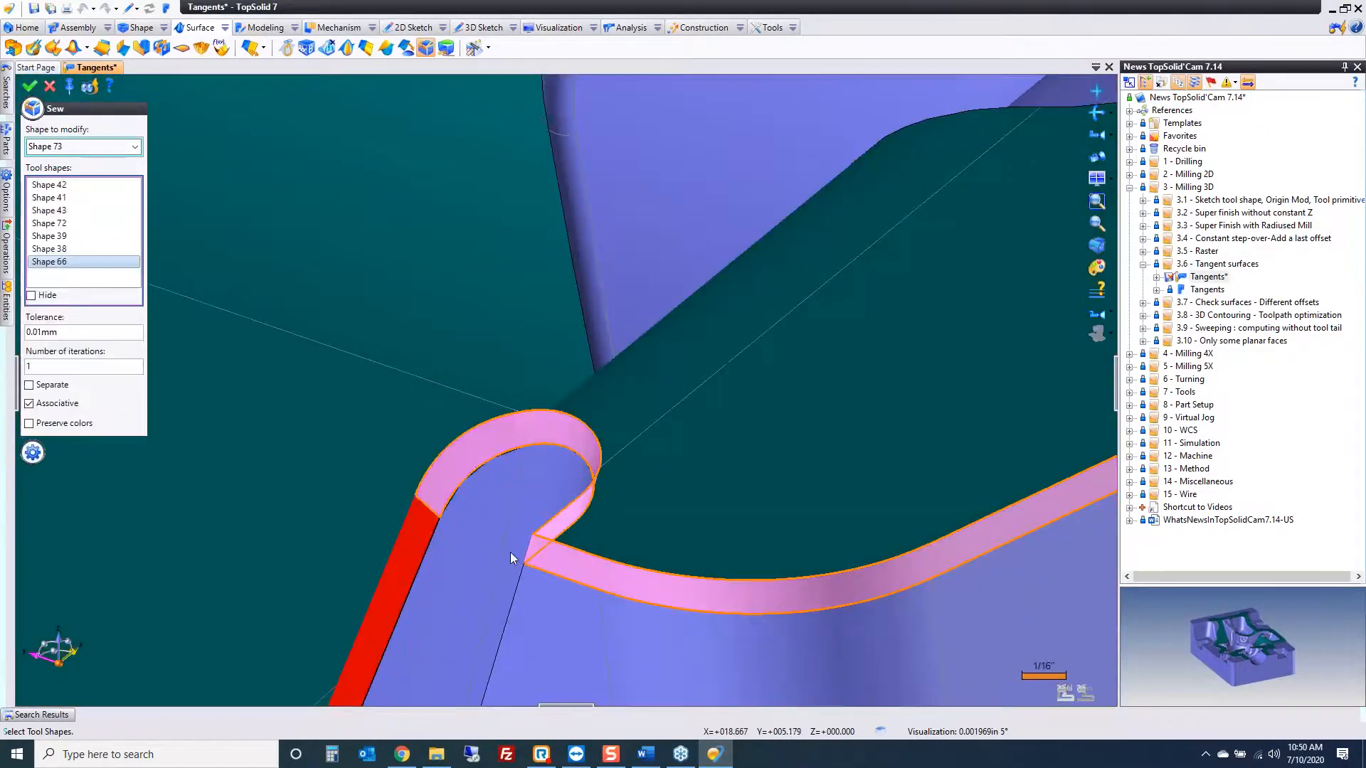
# Step: Add the strip around the elongated pocket and the adjoining strip along the angled ridge to the sew
pyautogui.scroll(-5, 640, 544)
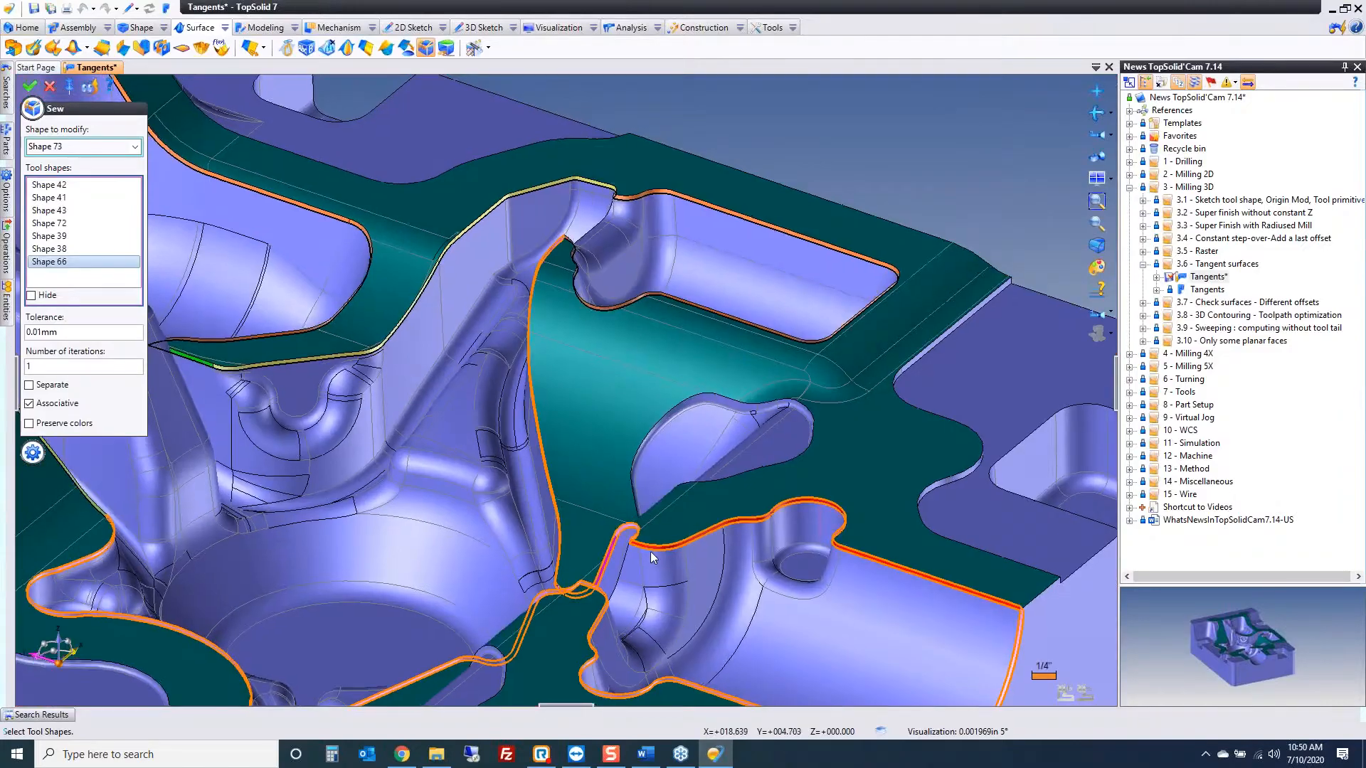
pyautogui.scroll(3, 650, 552)
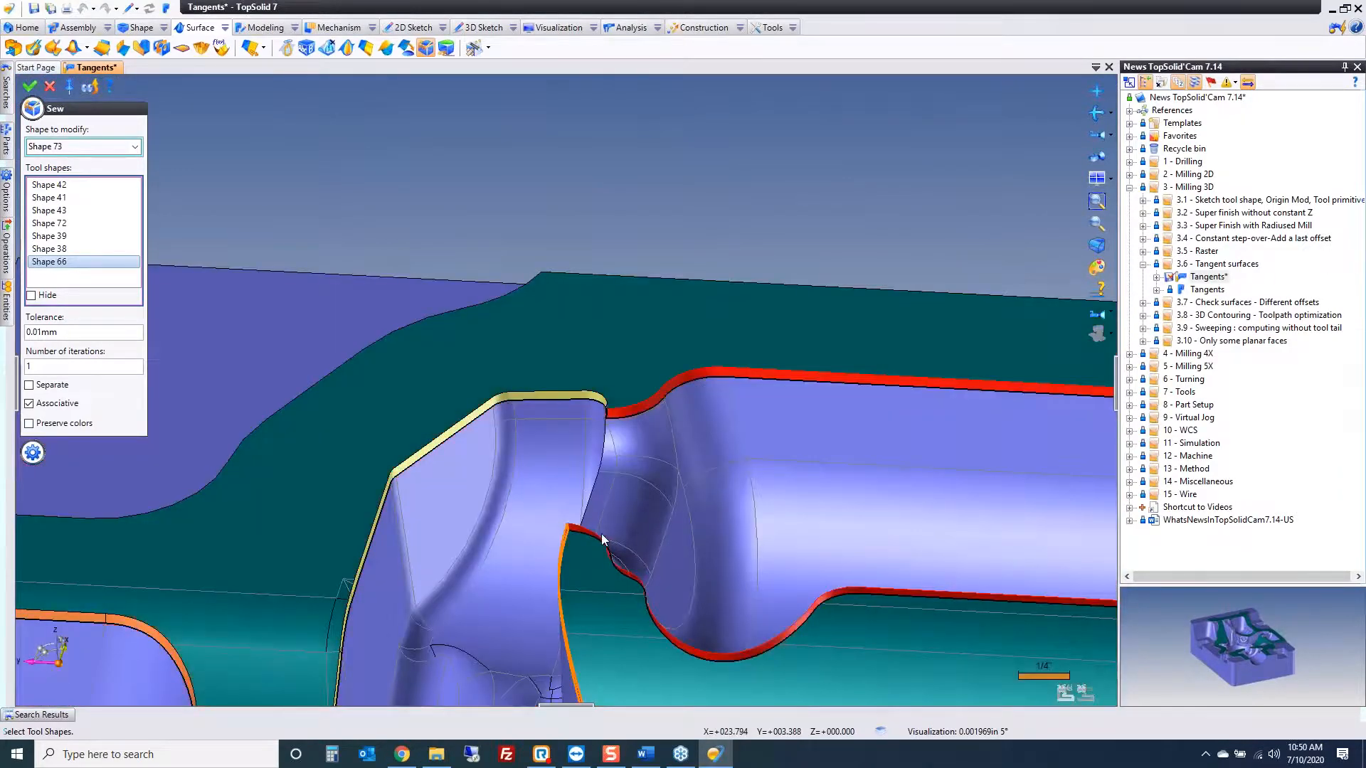
pyautogui.click(600, 533)
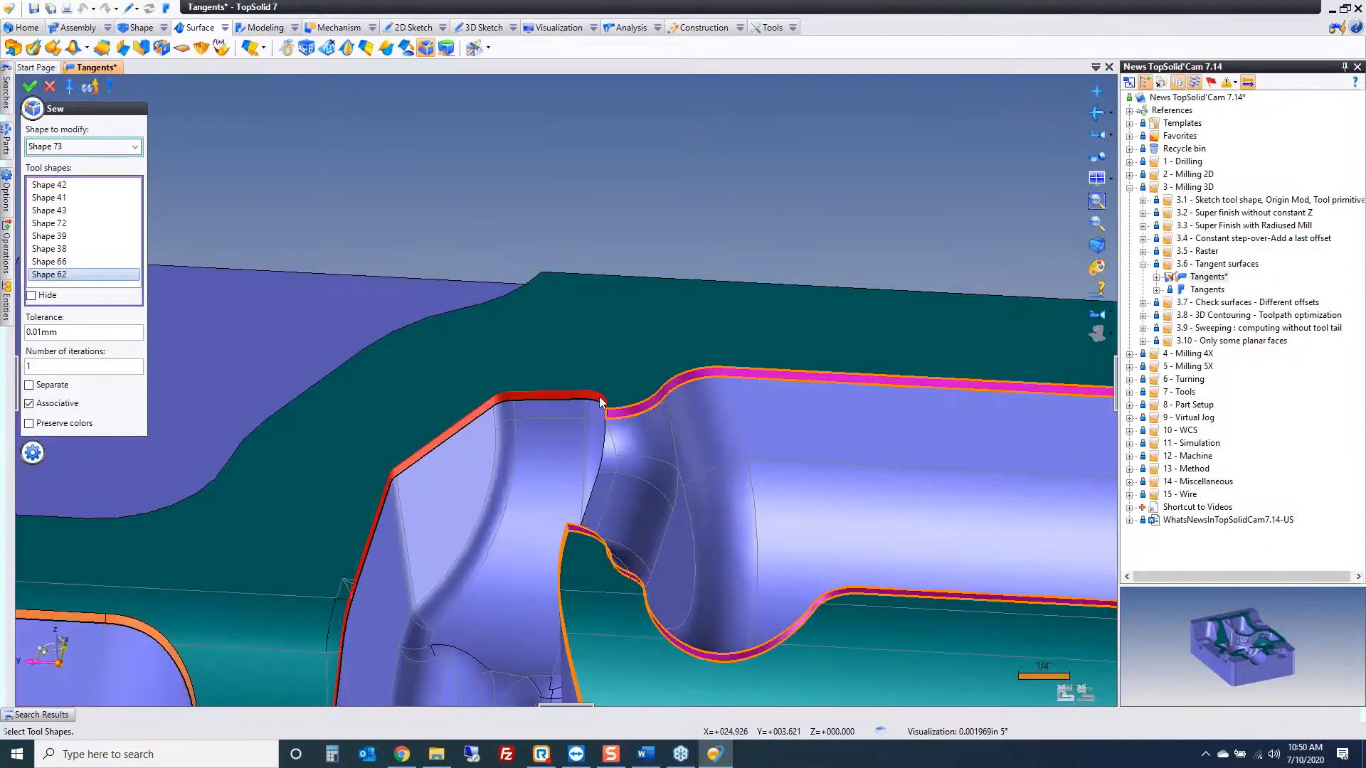
pyautogui.click(600, 402)
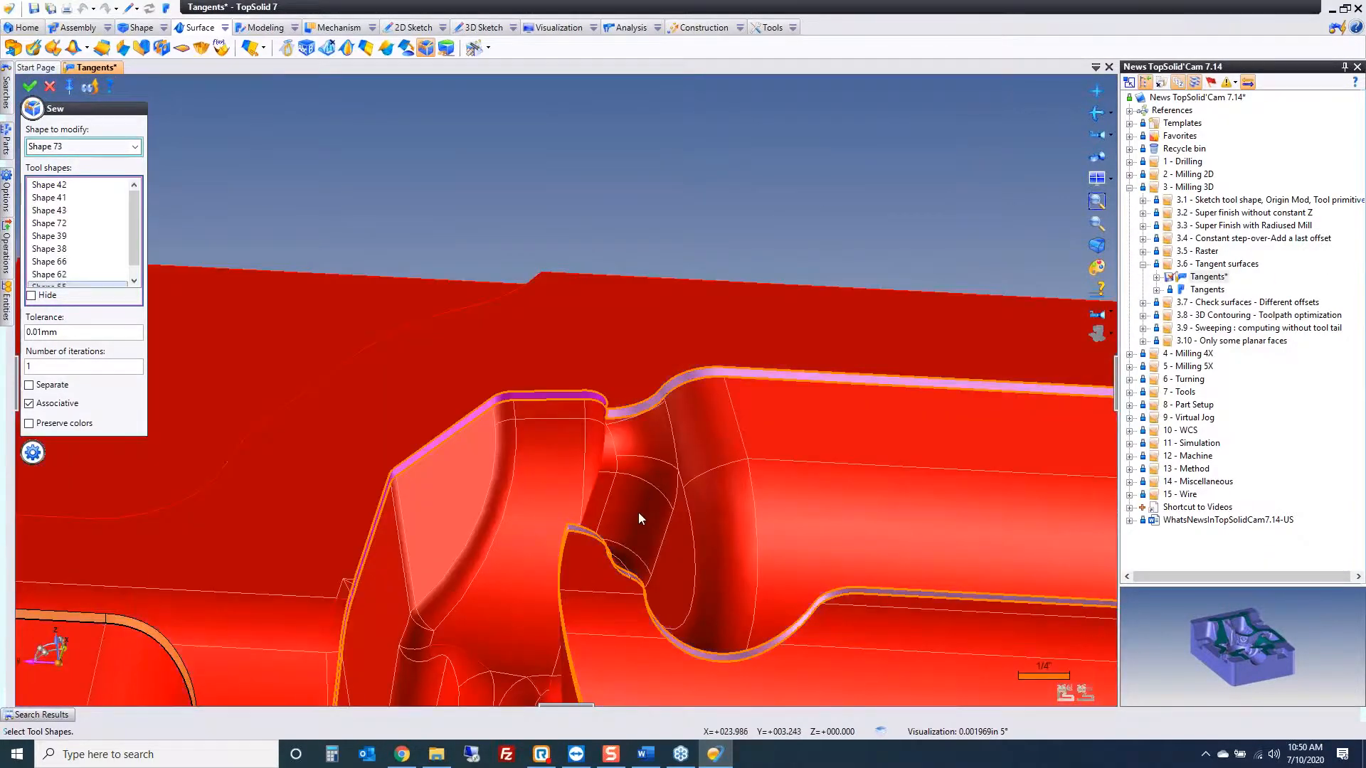
# Step: Try adding the short straight strip at the ridge strip's far end to the sew, check the joint, and deselect it
pyautogui.scroll(4, 640, 519)
pyautogui.moveTo(404, 539); pyautogui.dragTo(452, 519, button='middle')
pyautogui.click(477, 490)
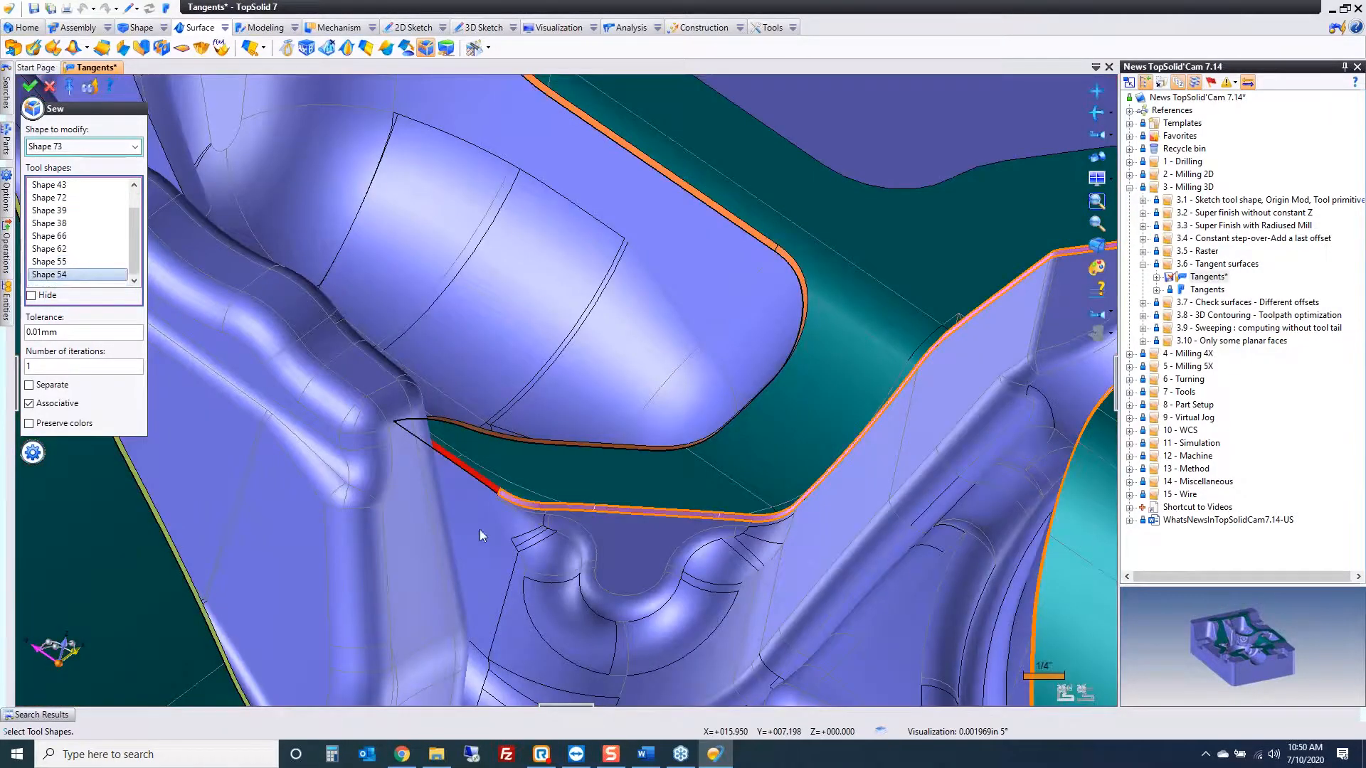
pyautogui.scroll(5, 489, 498)
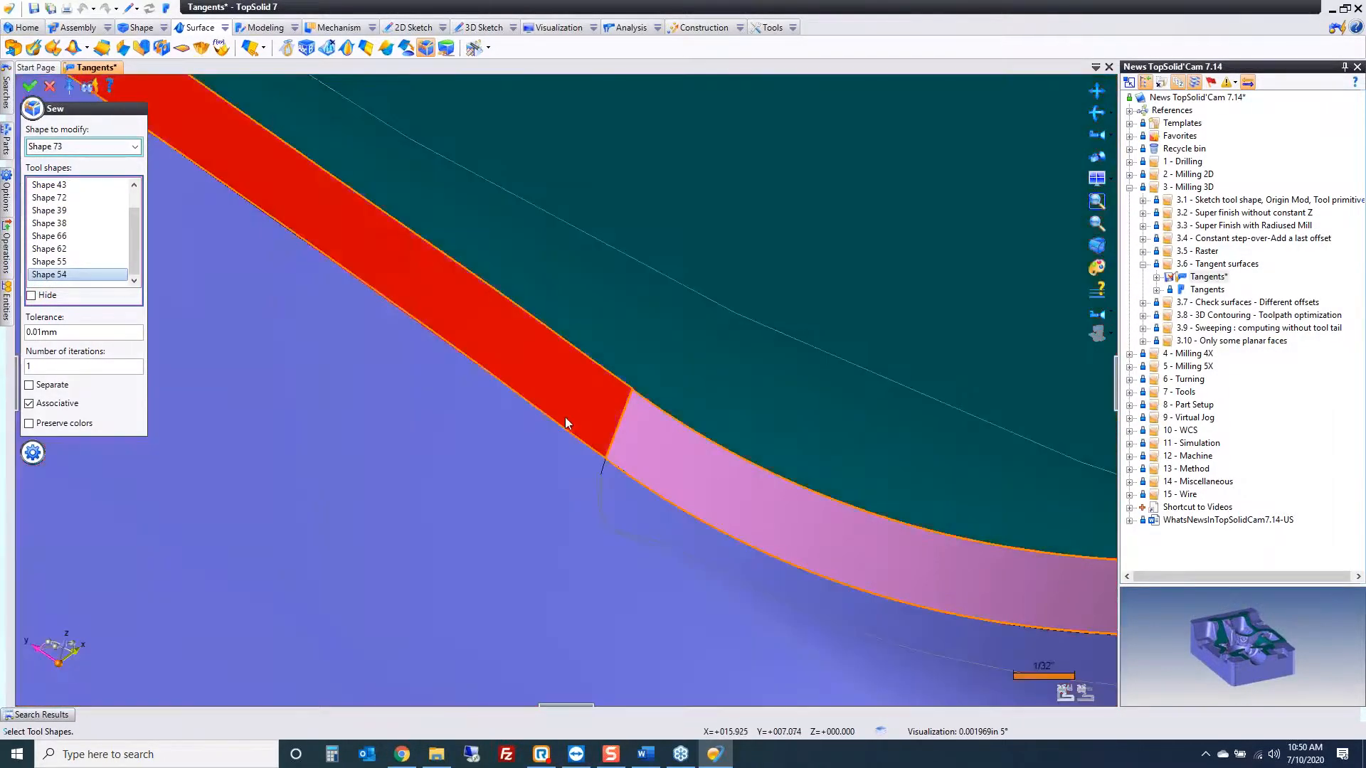
pyautogui.click(565, 420)
pyautogui.scroll(-5, 521, 512)
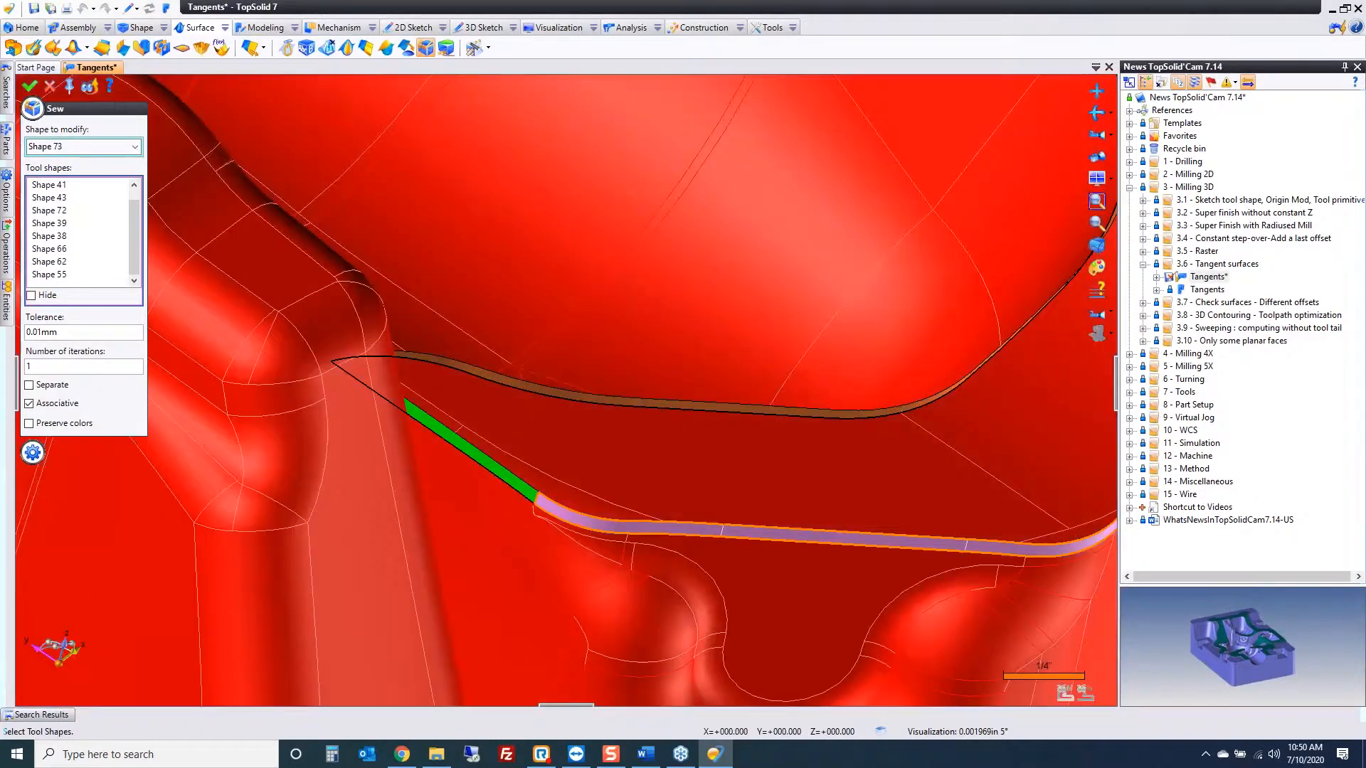
# Step: Complete the sew of the selected cavity-edge strips and accept the sewing result
pyautogui.click(29, 86)
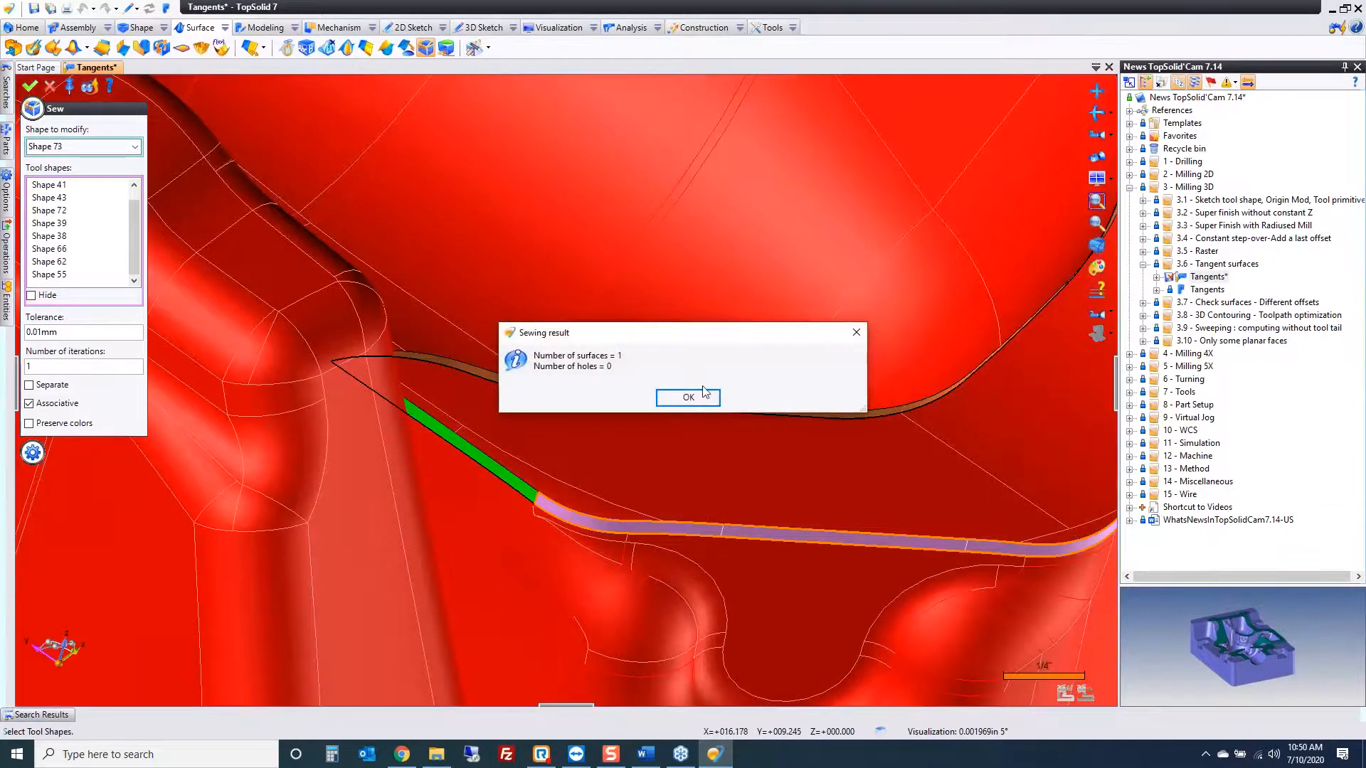
pyautogui.click(701, 396)
pyautogui.scroll(5, 690, 437)
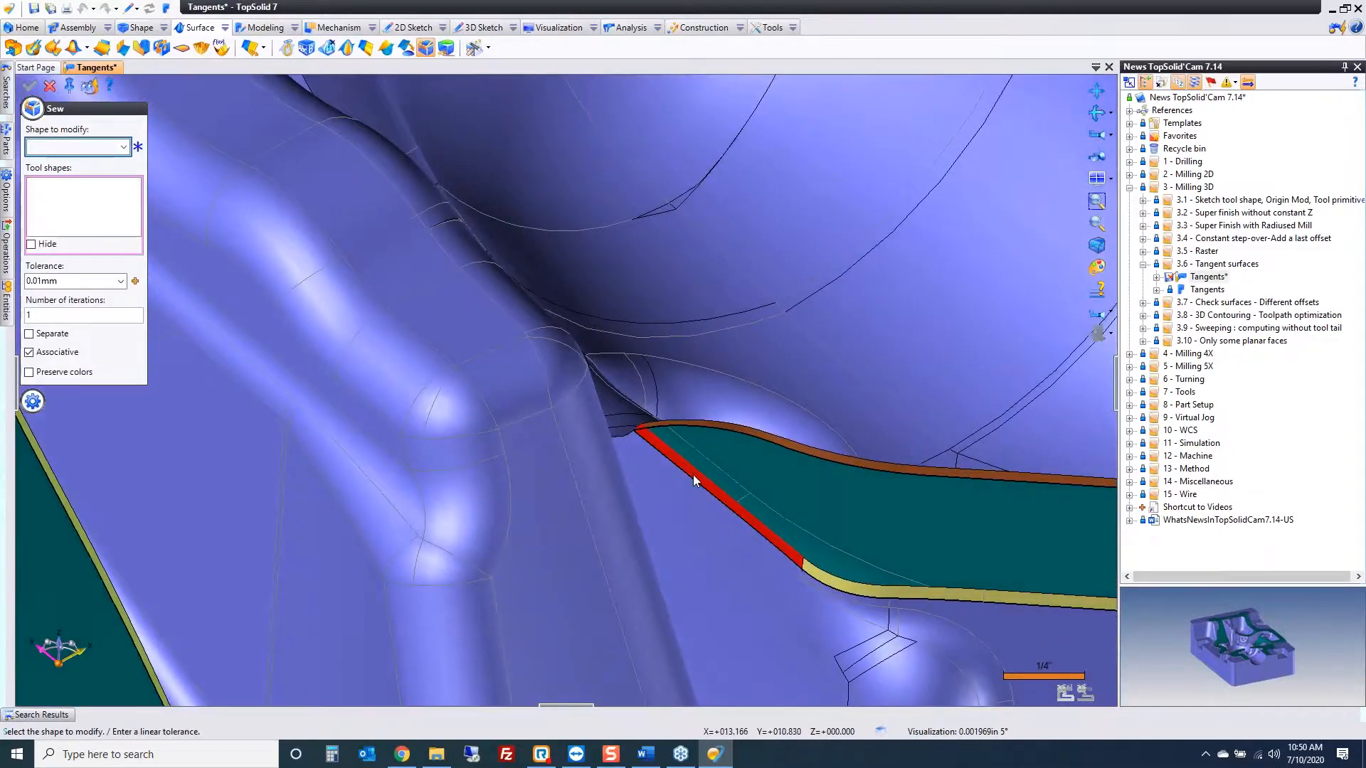
# Step: Sew the short straight strip and the short curved connecting strip to the large pocket's edge strip, accept the result and finish sewing
pyautogui.click(689, 434)
pyautogui.click(694, 421)
pyautogui.scroll(-2, 698, 434)
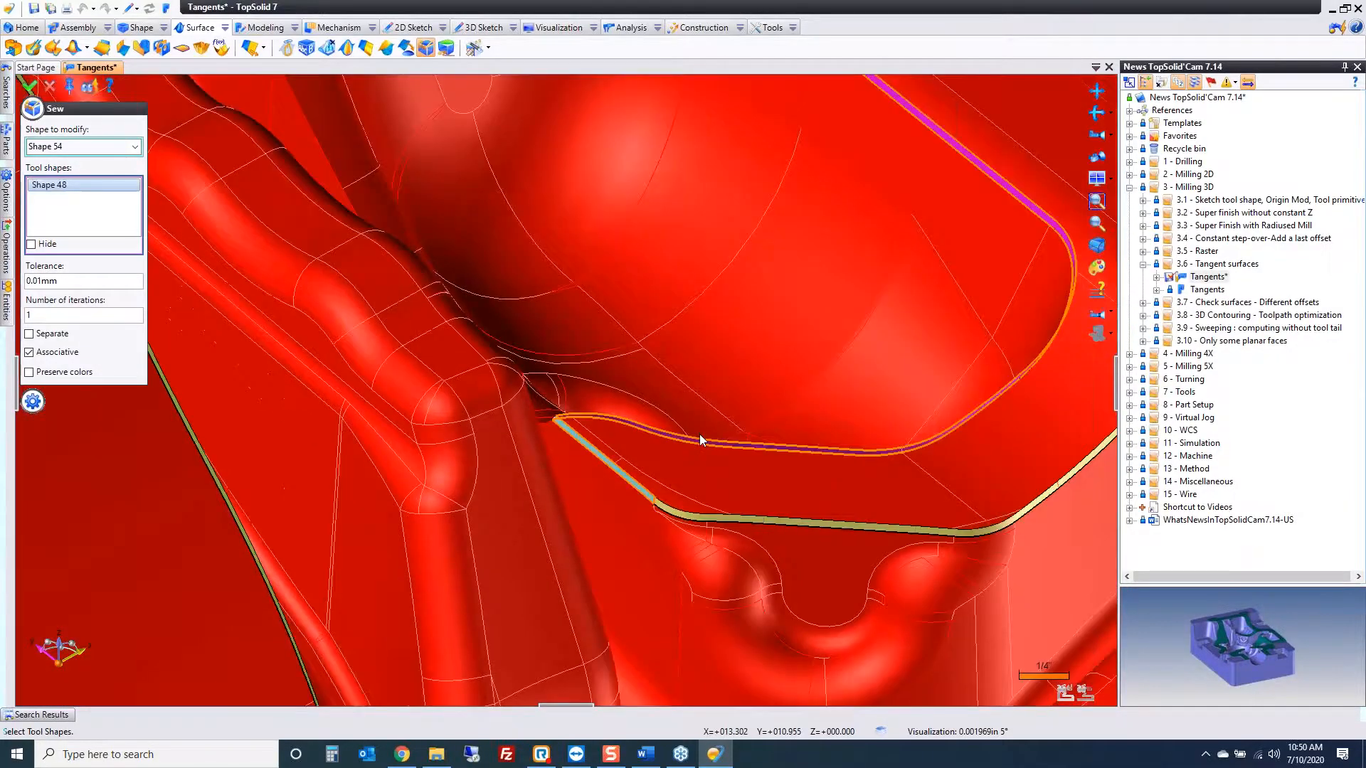
pyautogui.scroll(-5, 698, 434)
pyautogui.scroll(5, 543, 269)
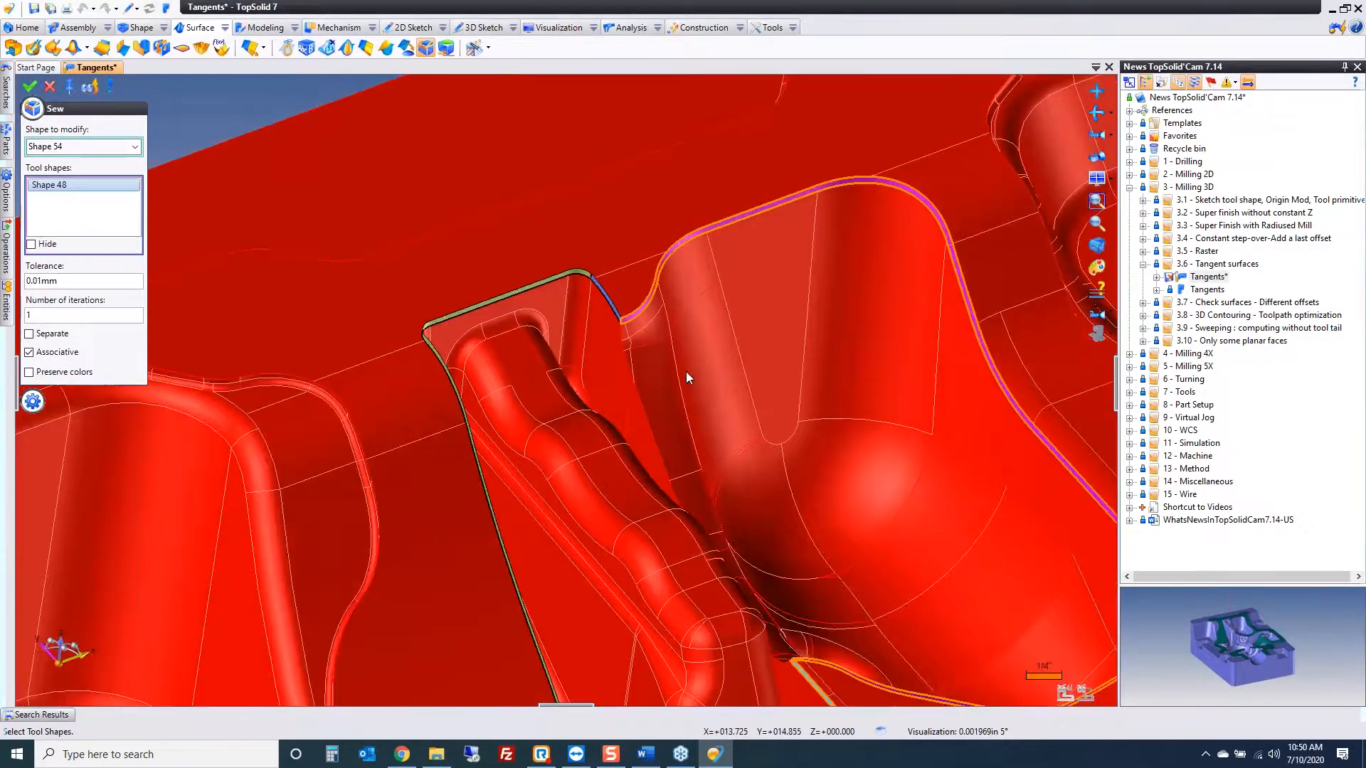
pyautogui.scroll(-2, 686, 377)
pyautogui.click(544, 365)
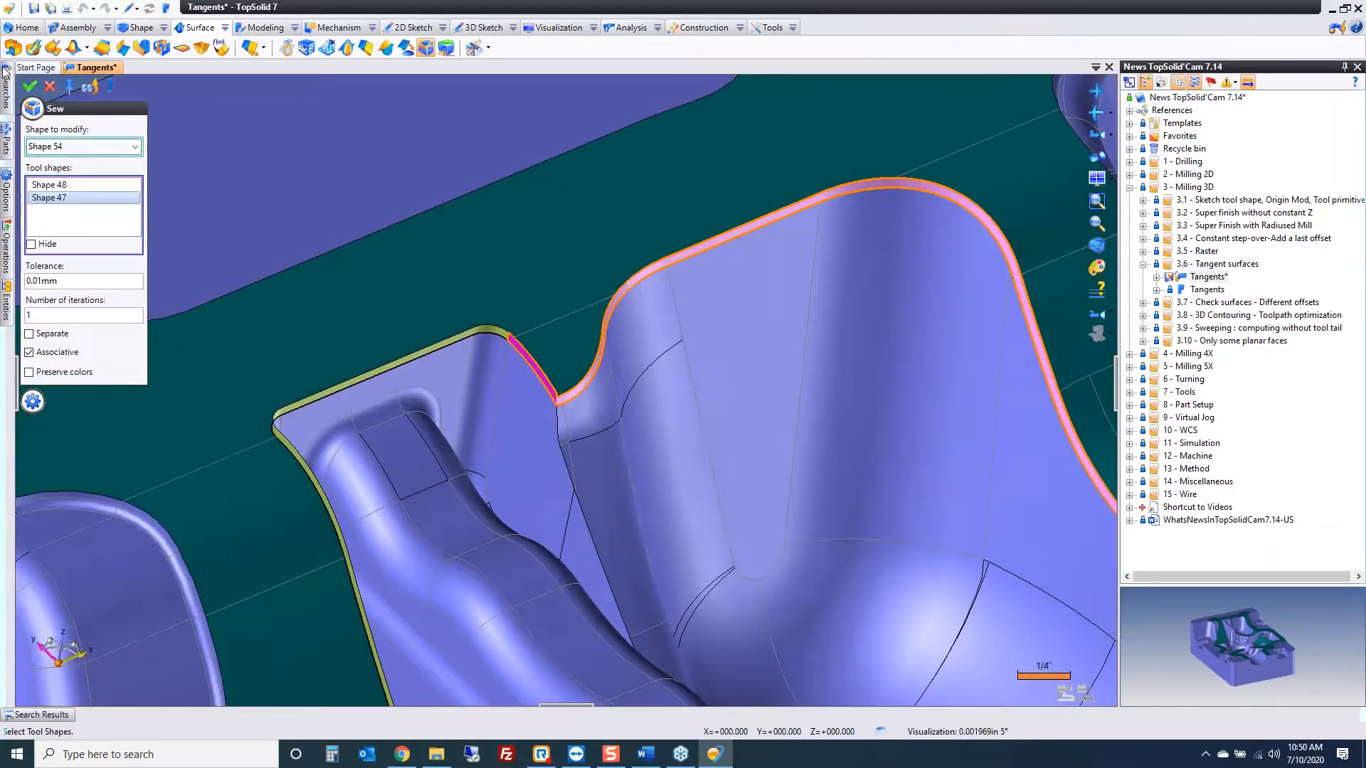
pyautogui.click(33, 88)
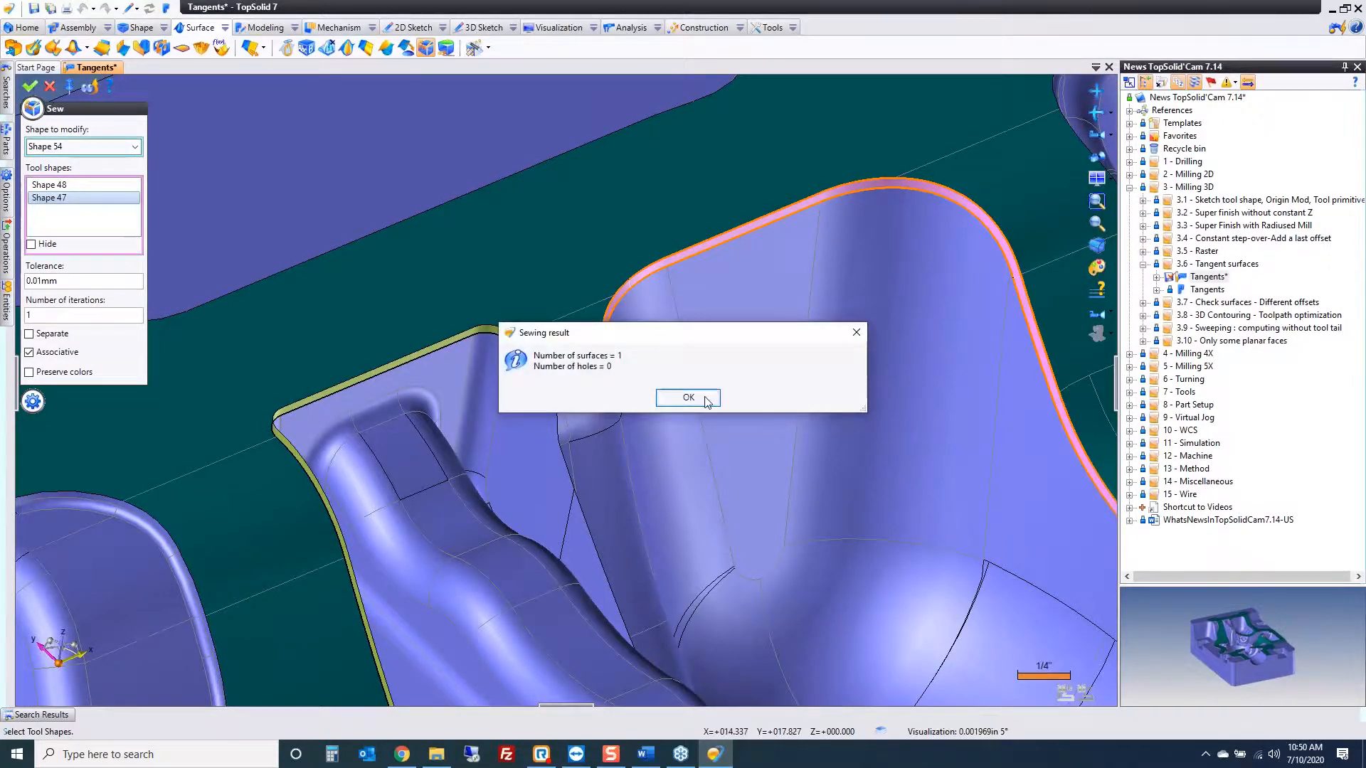
pyautogui.click(706, 400)
pyautogui.click(49, 86)
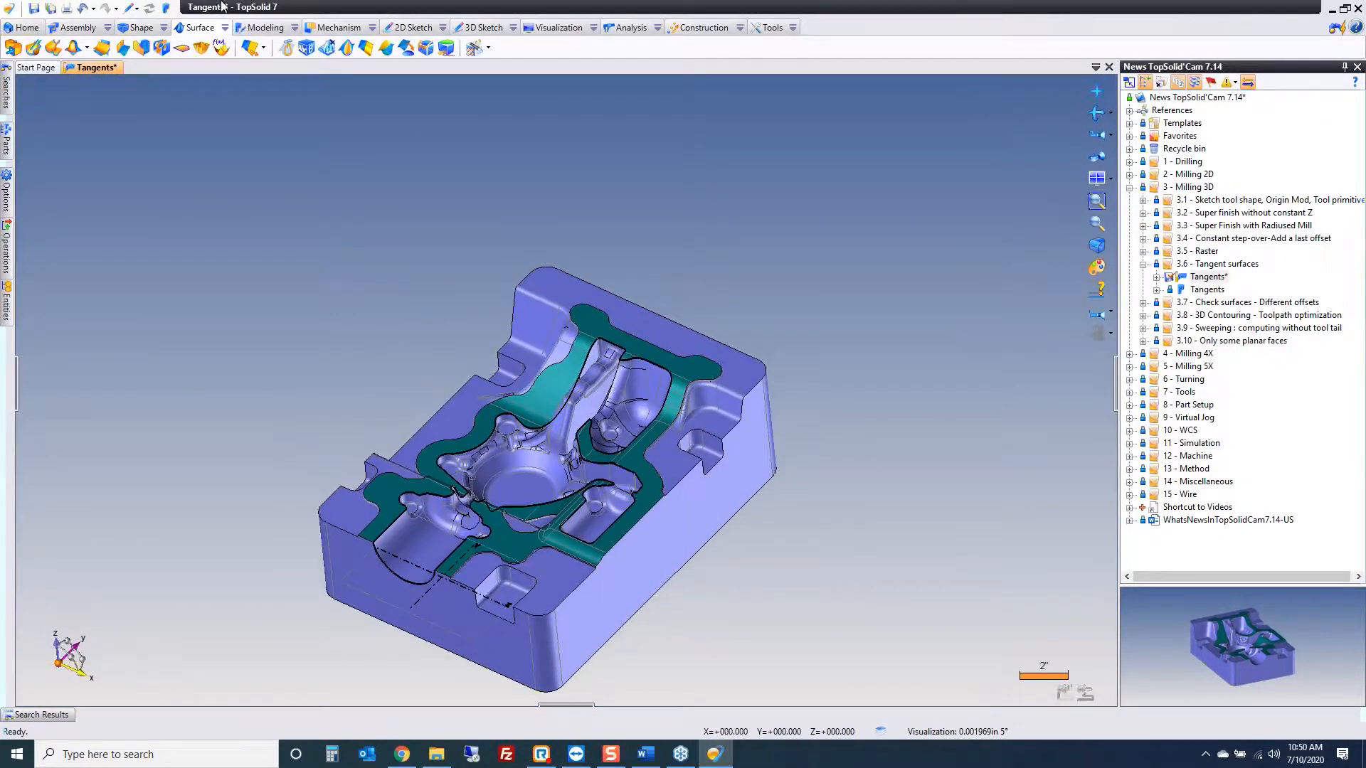
# Step: Return to the machining document and create a 3D Finishing operation with constant step-over as the kind of machining
pyautogui.click(165, 8)
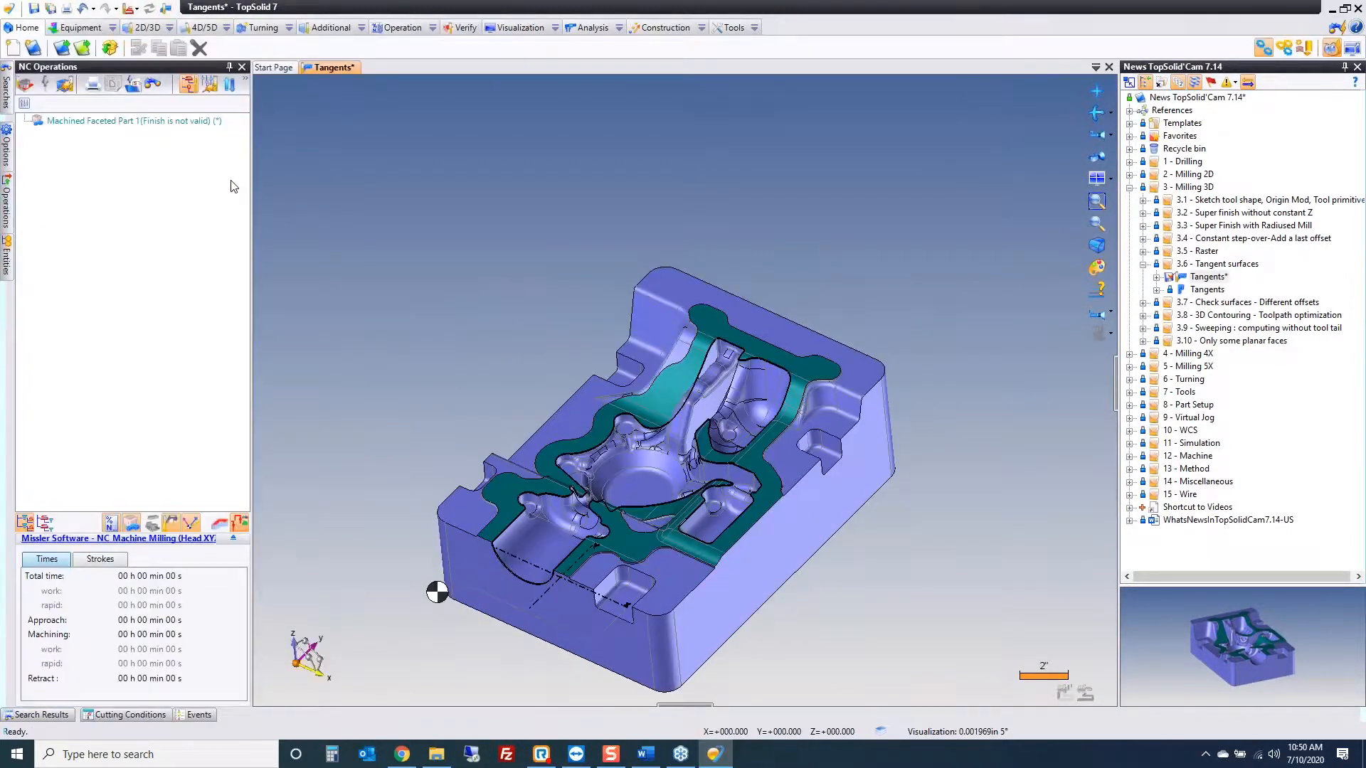
pyautogui.rightClick(440, 263)
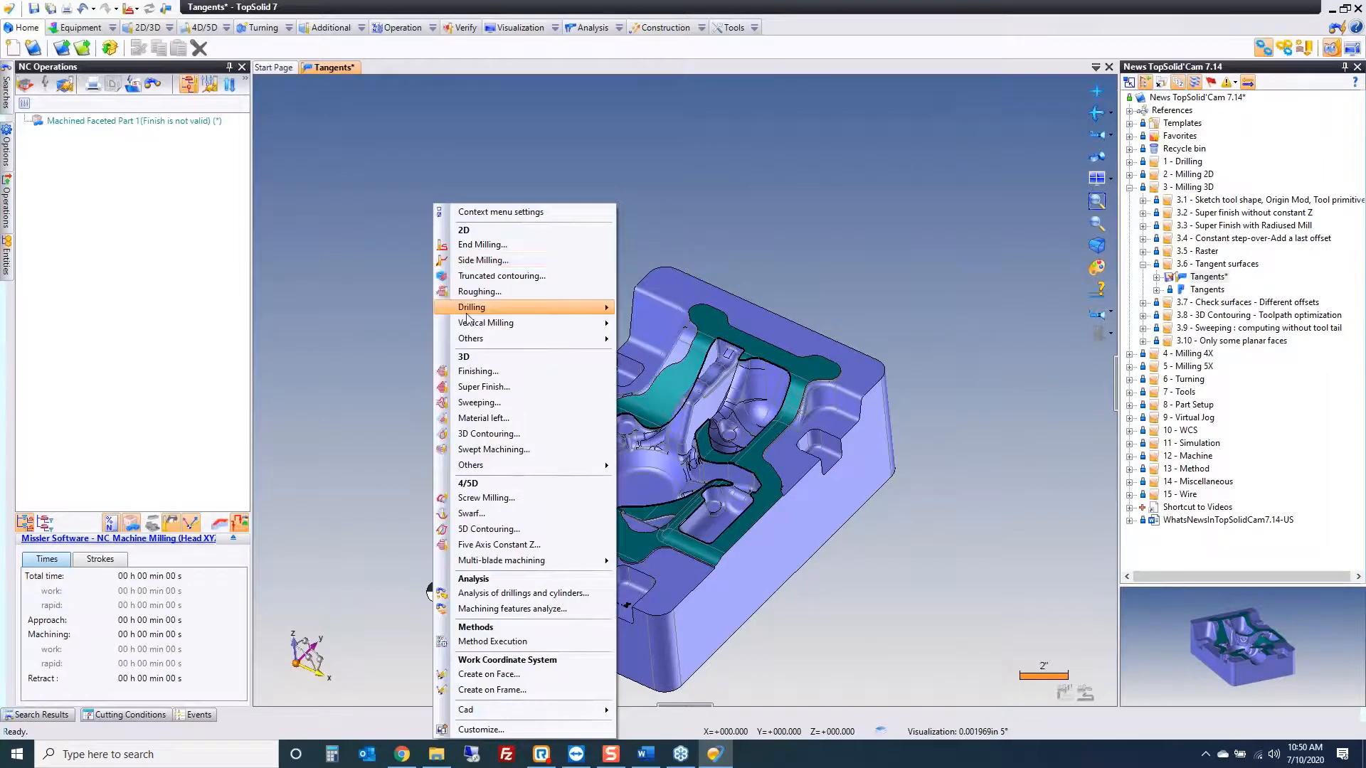
pyautogui.click(498, 370)
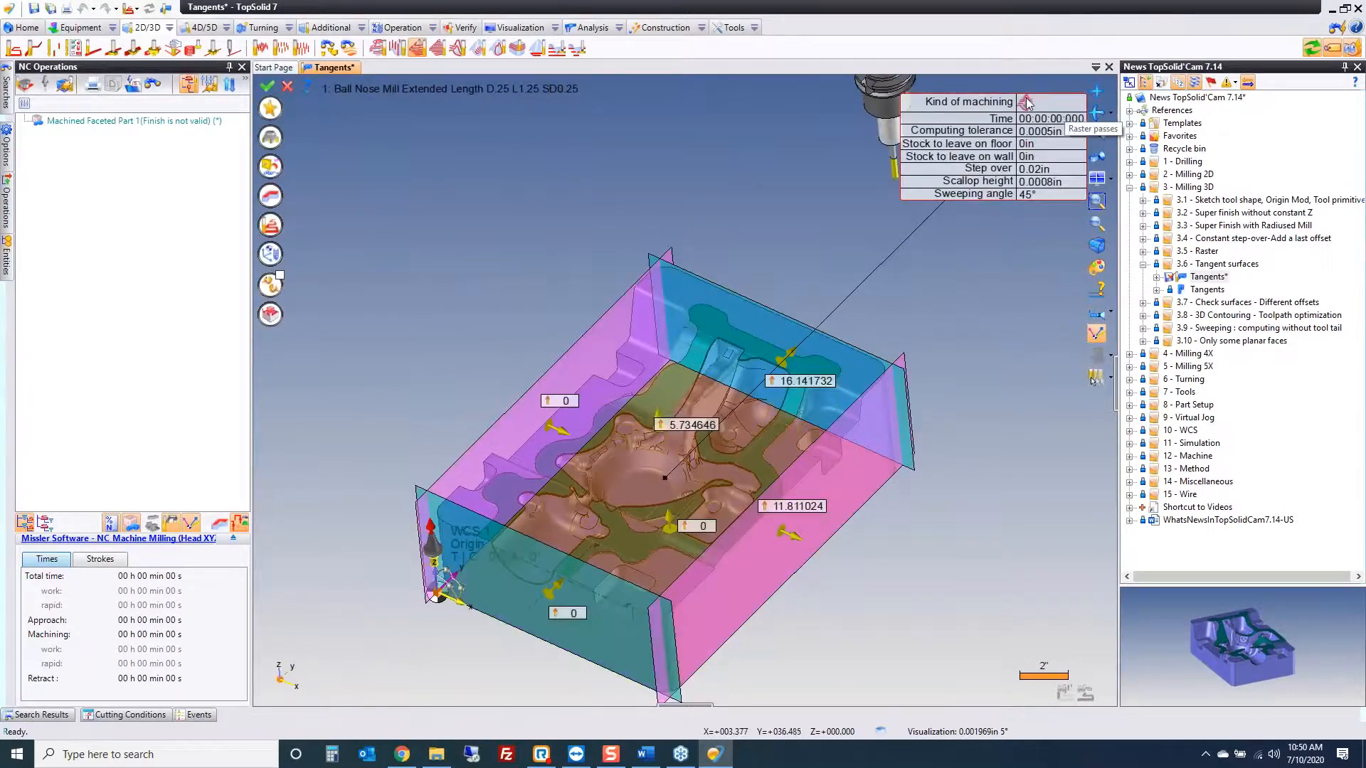
pyautogui.click(1026, 103)
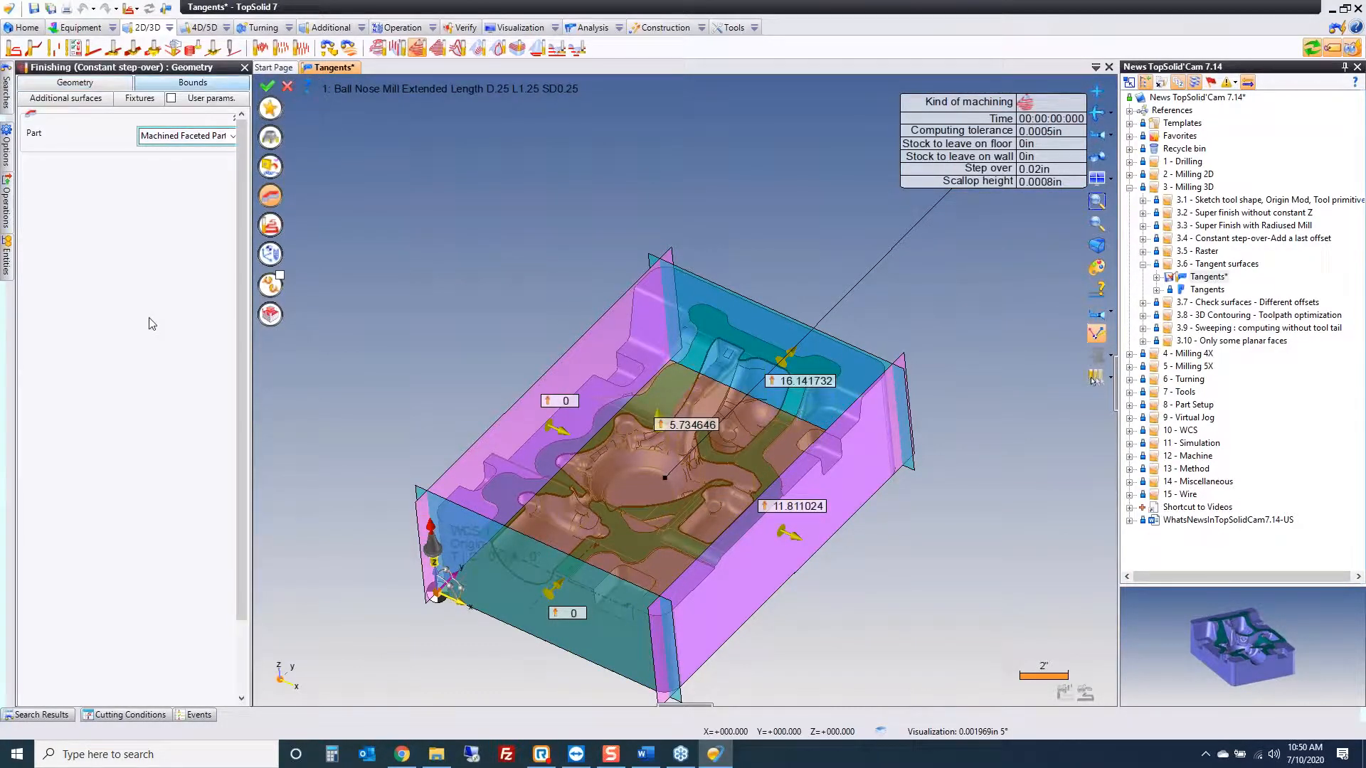
# Step: Enable bounding curves management, limit the finishing to the cavity outline Sketch 1, and hide the bounding planes
pyautogui.click(30, 540)
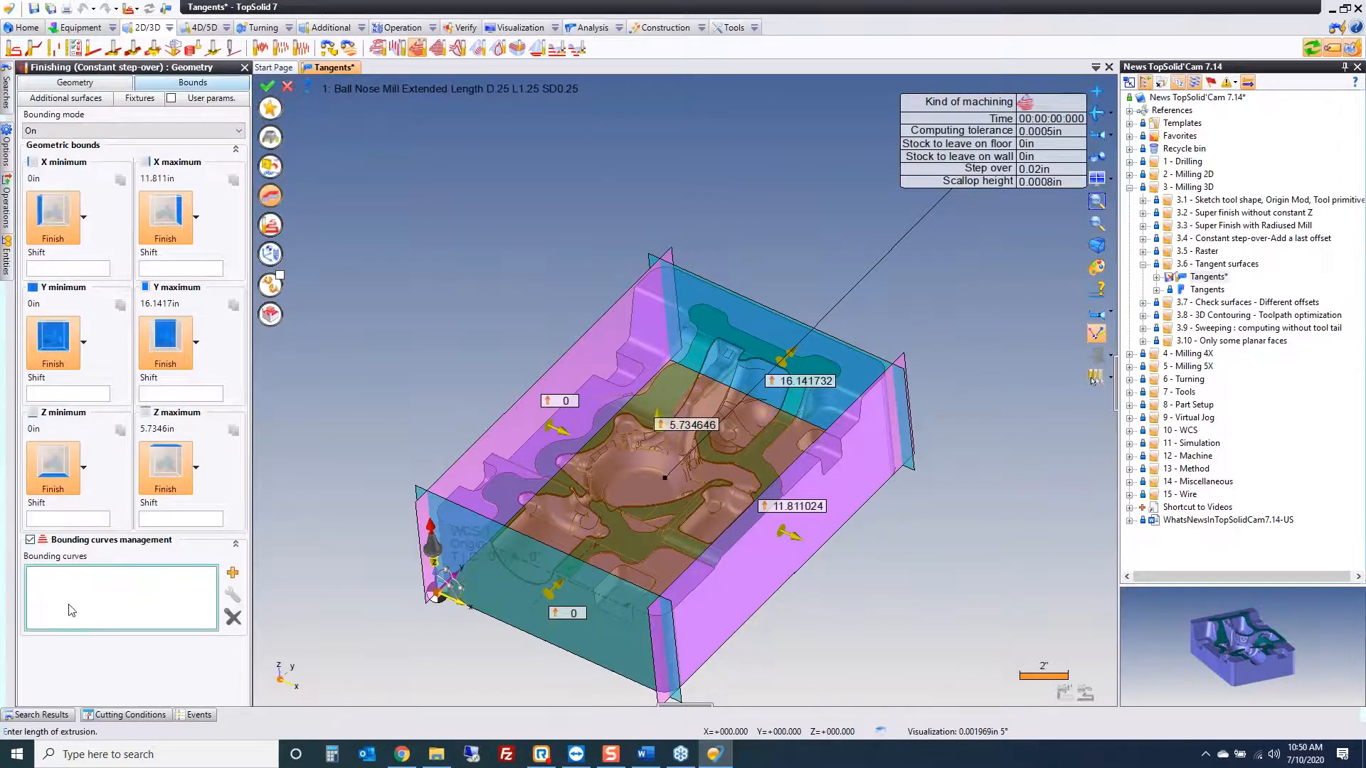
pyautogui.click(559, 500)
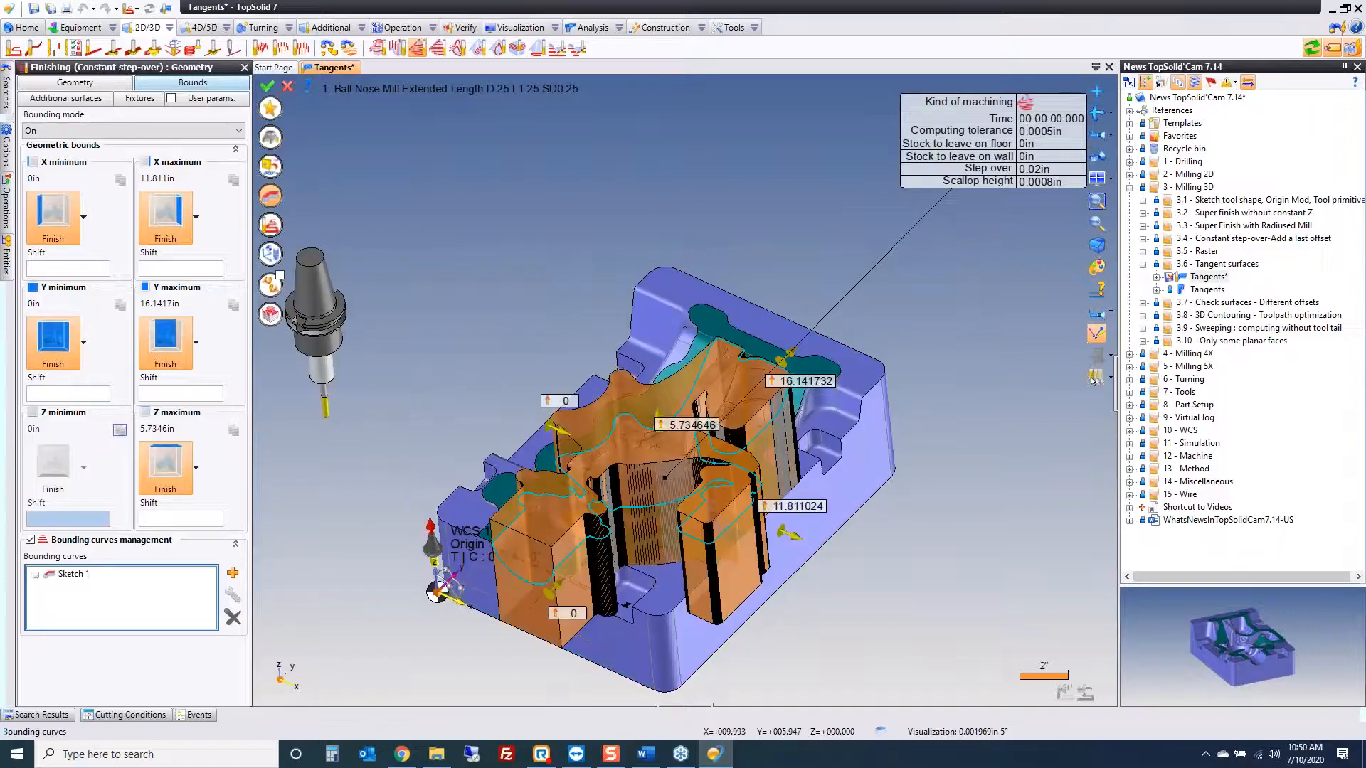
pyautogui.click(1354, 49)
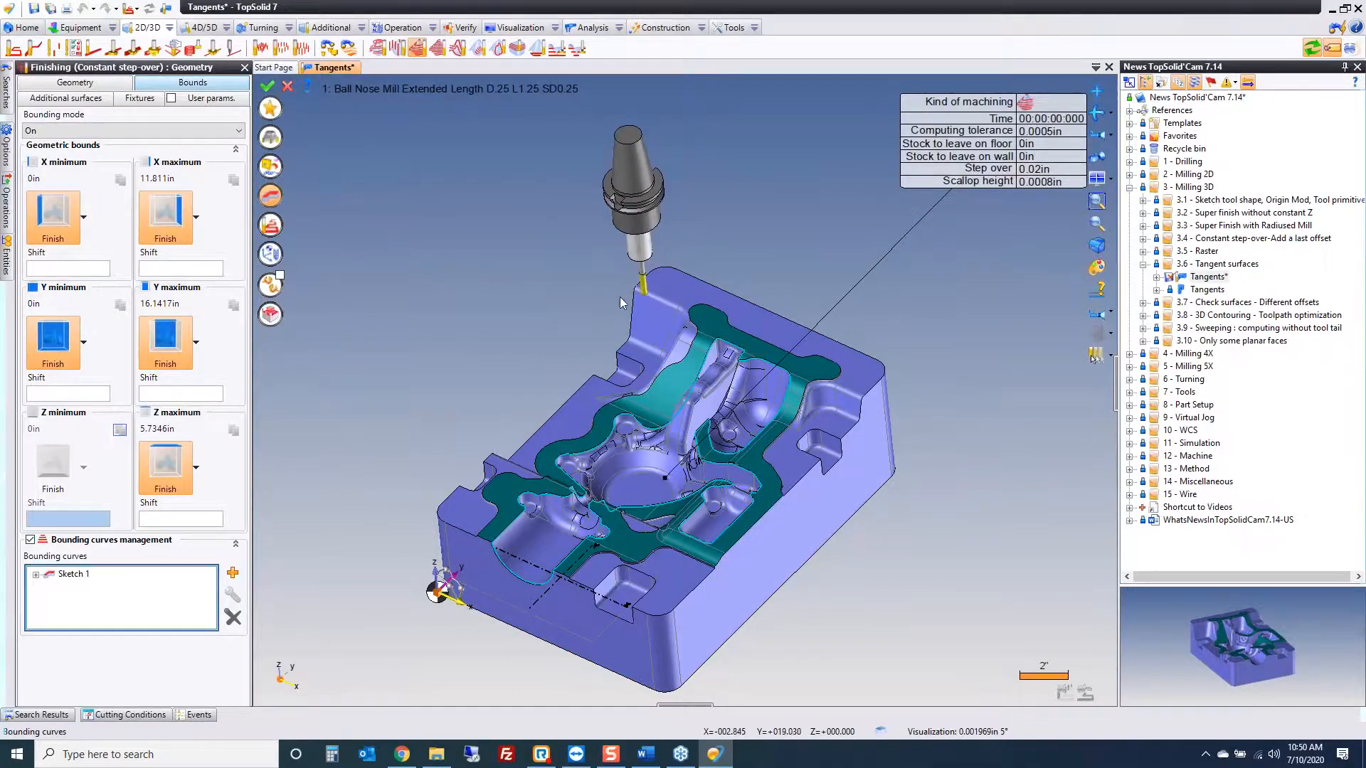
# Step: Enable additional surfaces management and add the sewn tangent strip around the half-round front cavity
pyautogui.click(82, 100)
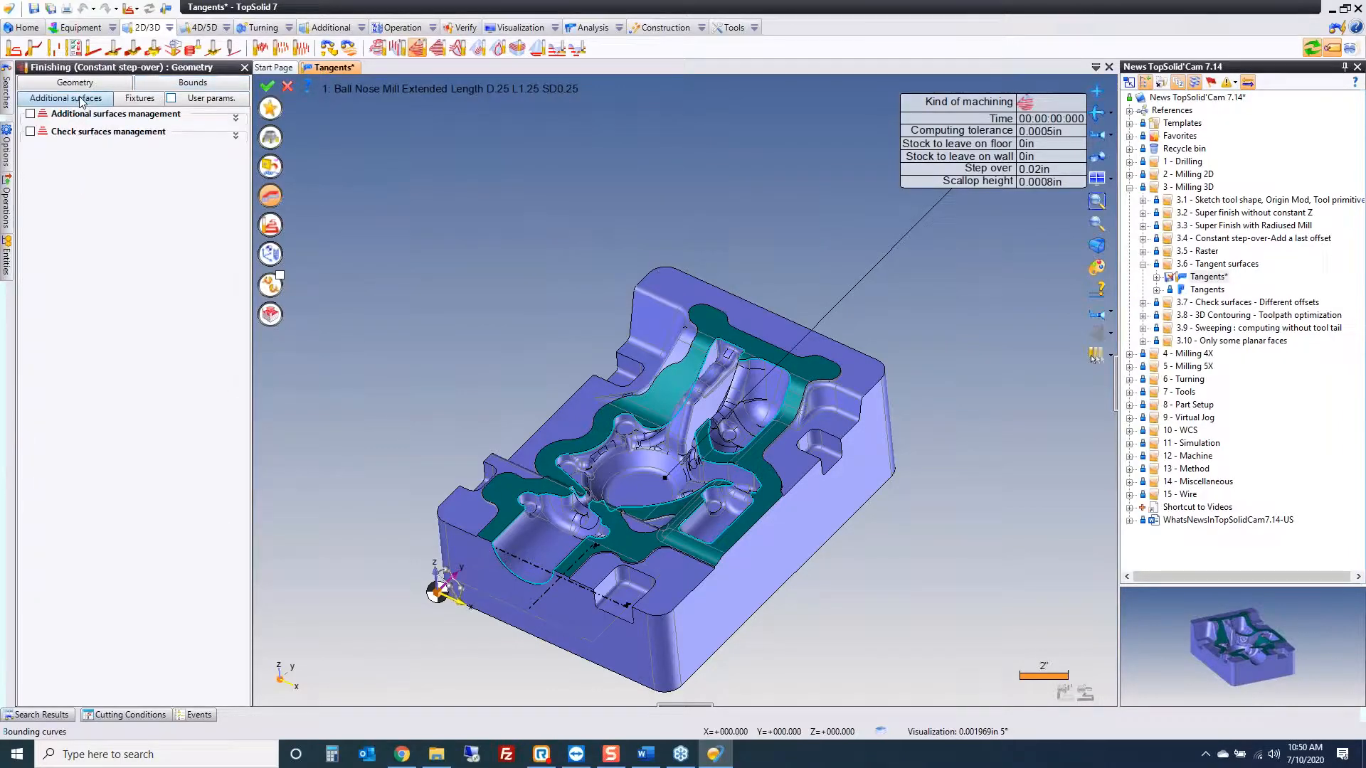
pyautogui.click(30, 114)
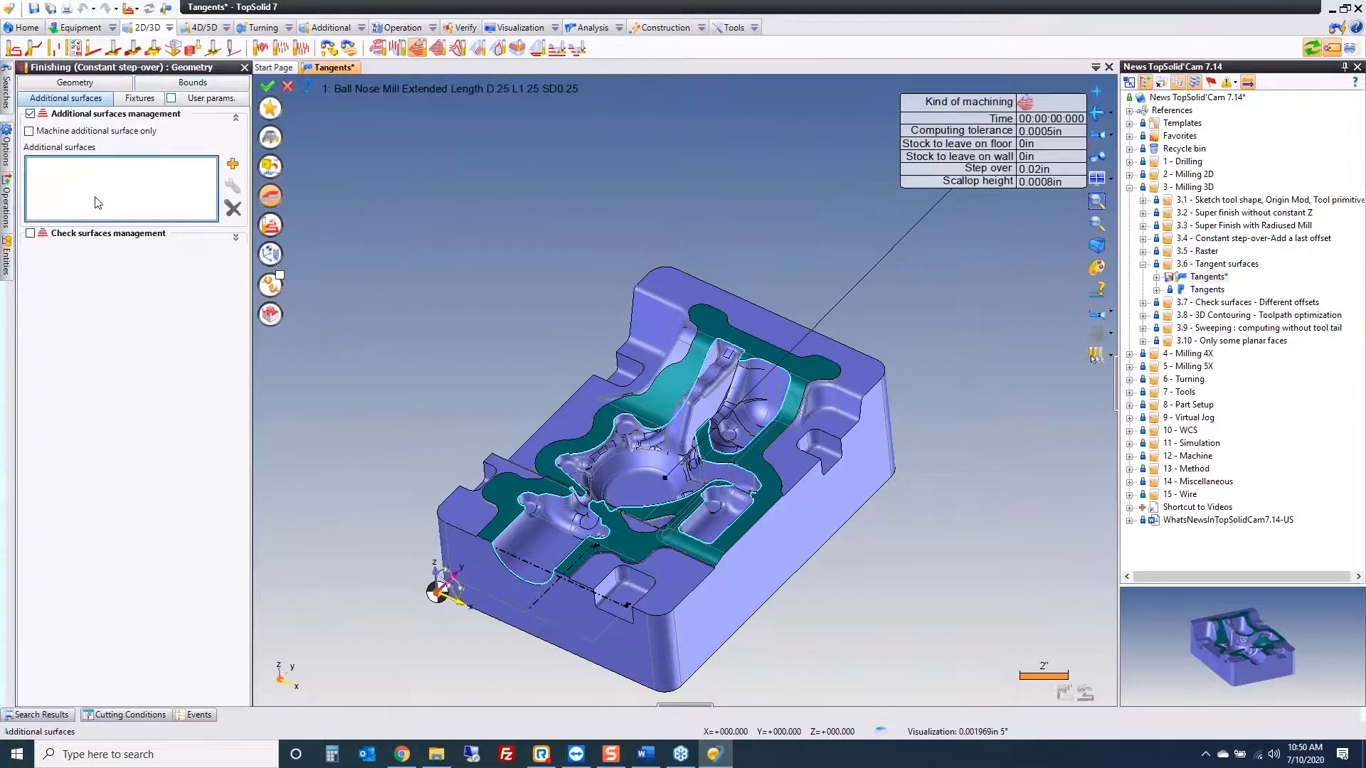
pyautogui.scroll(2, 504, 553)
pyautogui.scroll(4, 503, 553)
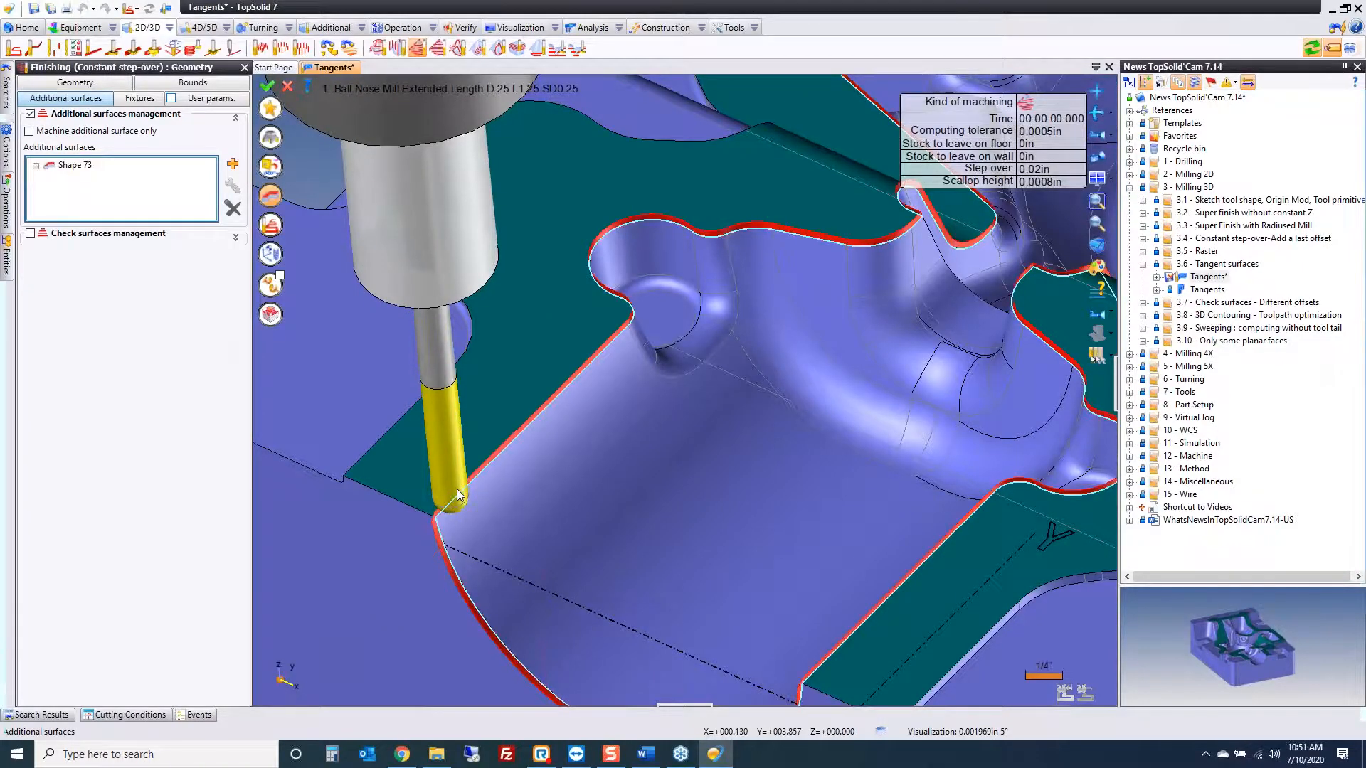
pyautogui.scroll(-5, 570, 410)
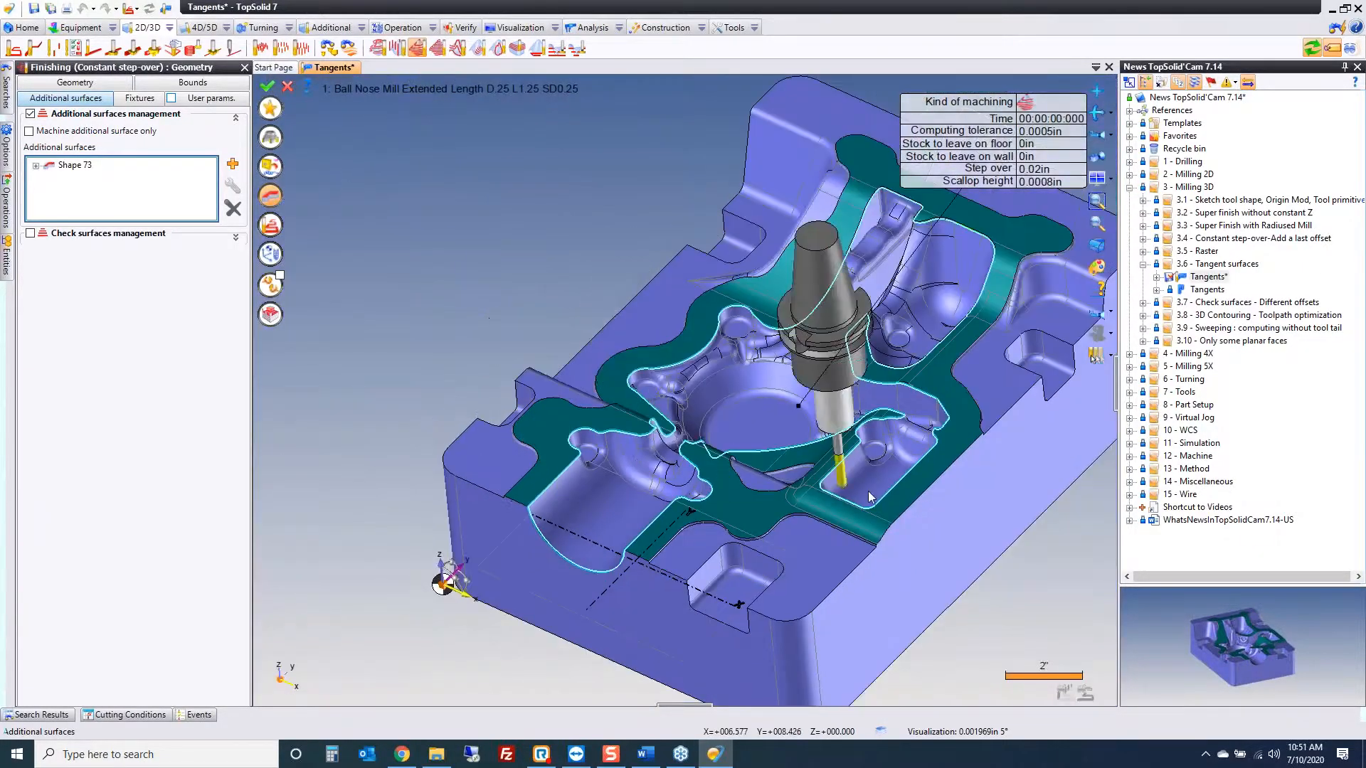
pyautogui.scroll(5, 902, 350)
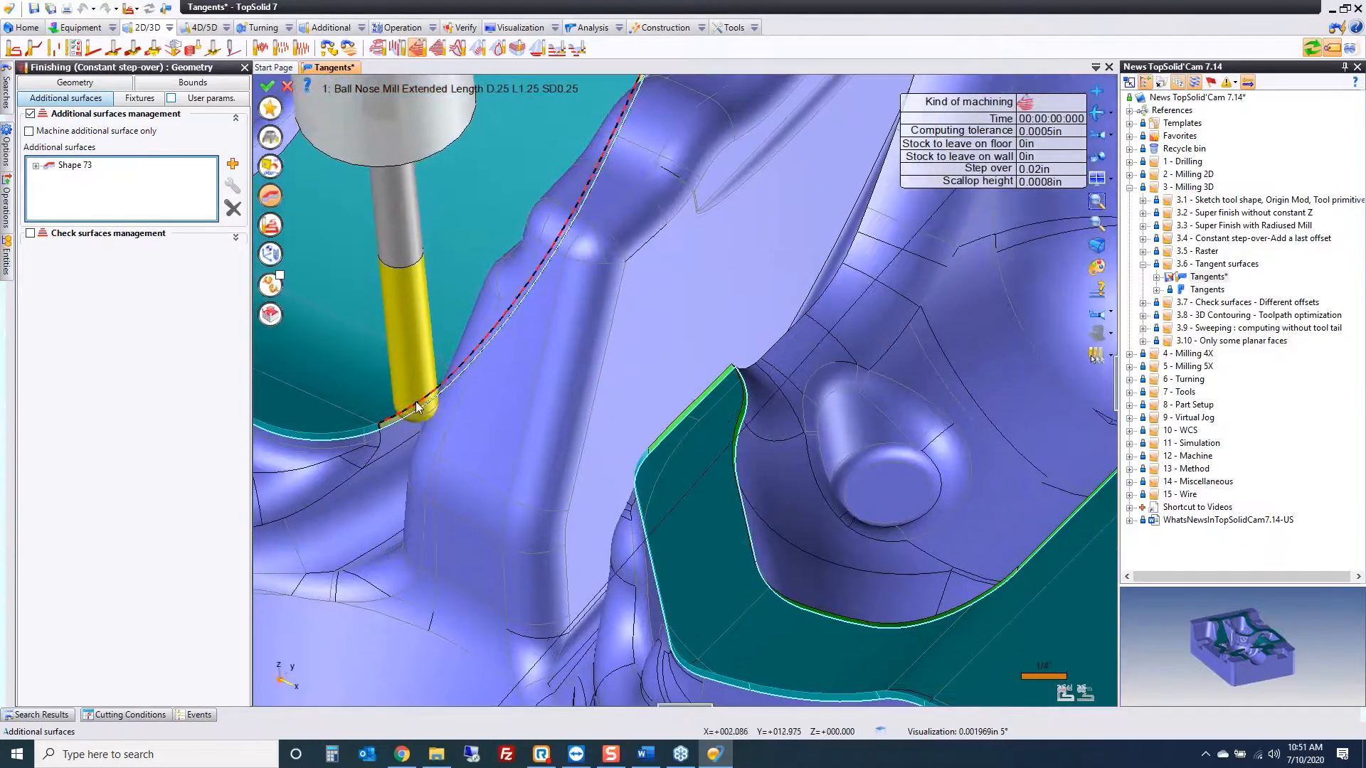
# Step: Add the strip along the angled ridge and the sewn strip around the deep pocket as additional surfaces, and compute the finishing operation
pyautogui.scroll(3, 418, 404)
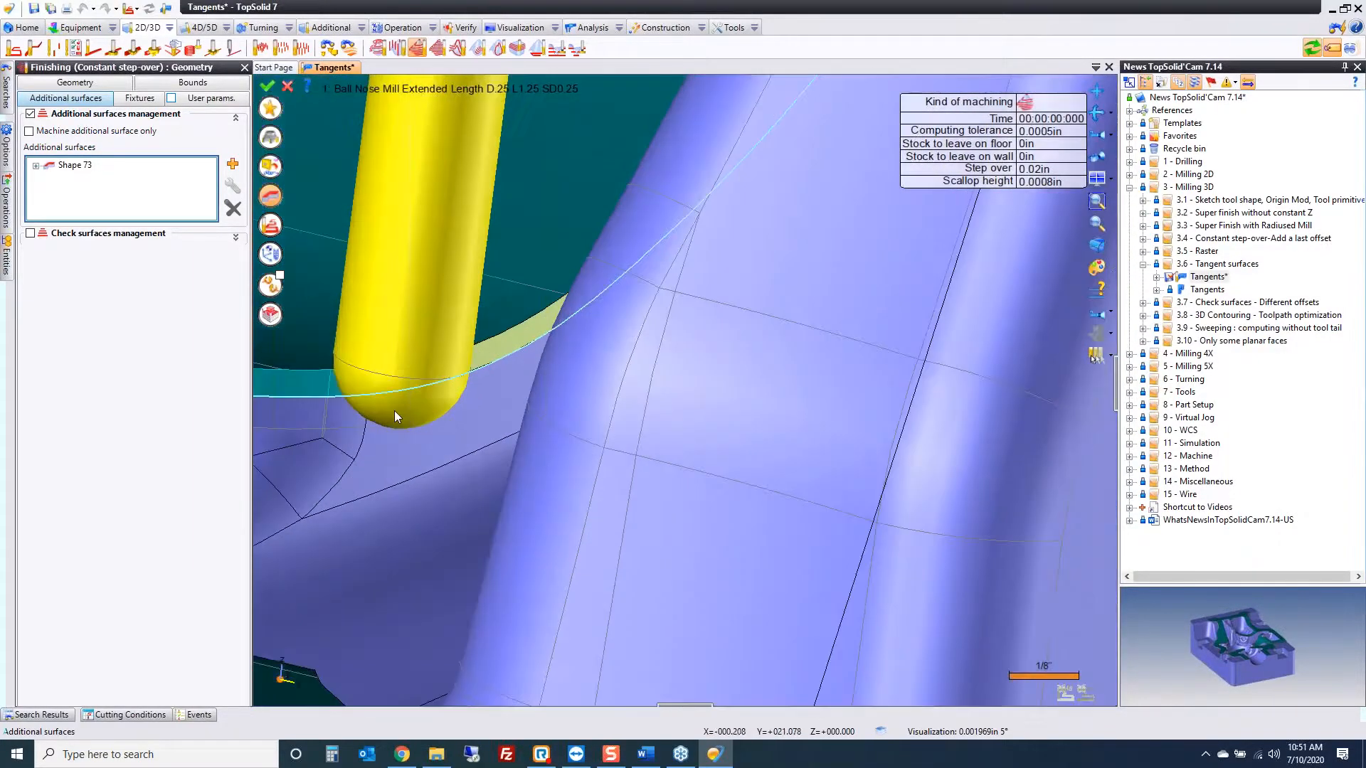
pyautogui.click(471, 357)
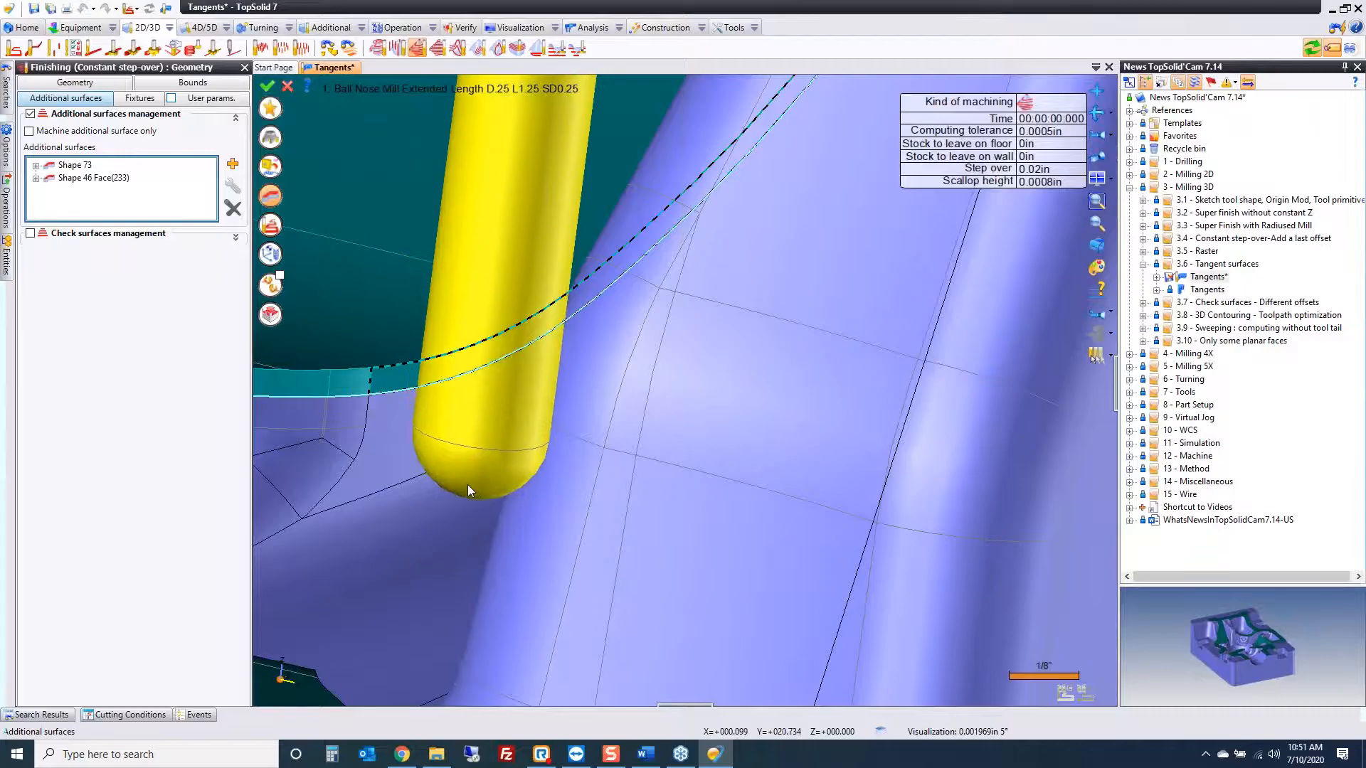
pyautogui.scroll(-3, 467, 485)
pyautogui.scroll(2, 835, 189)
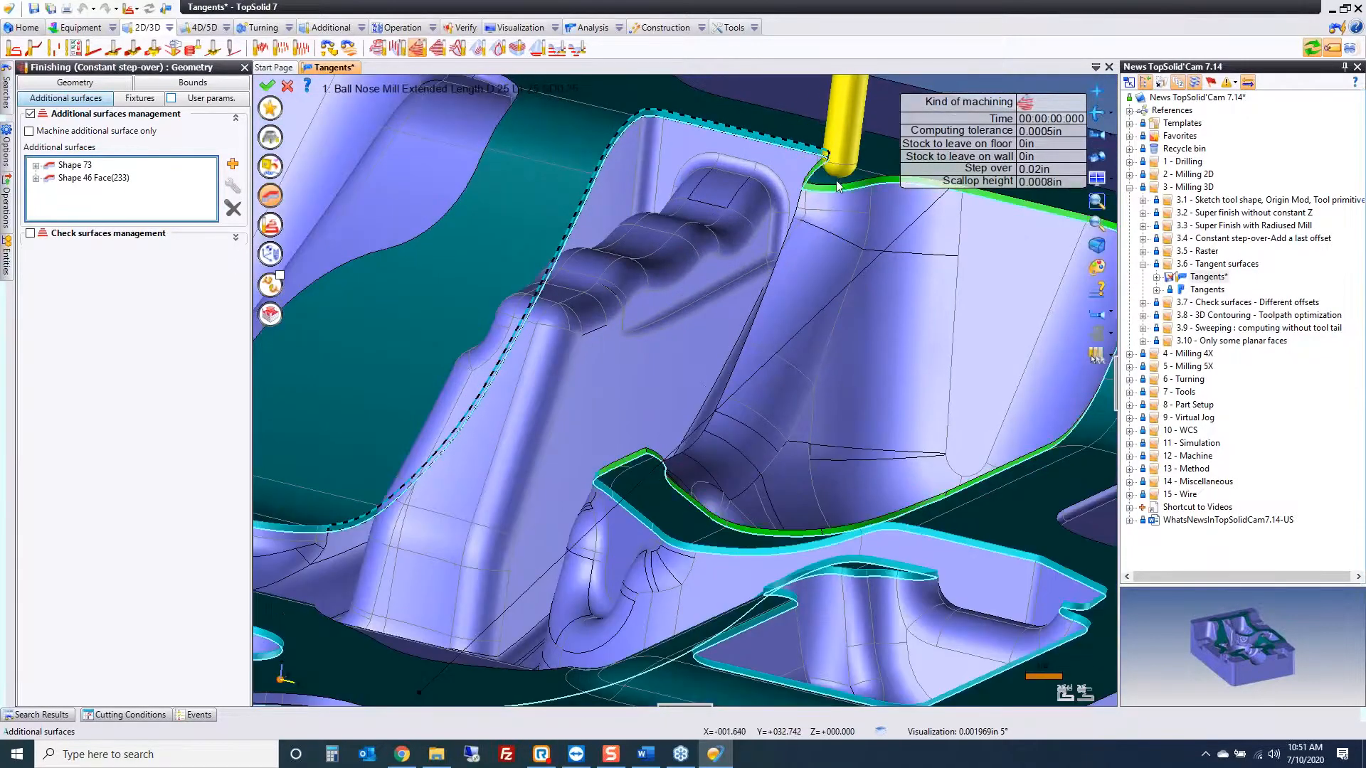
pyautogui.click(835, 189)
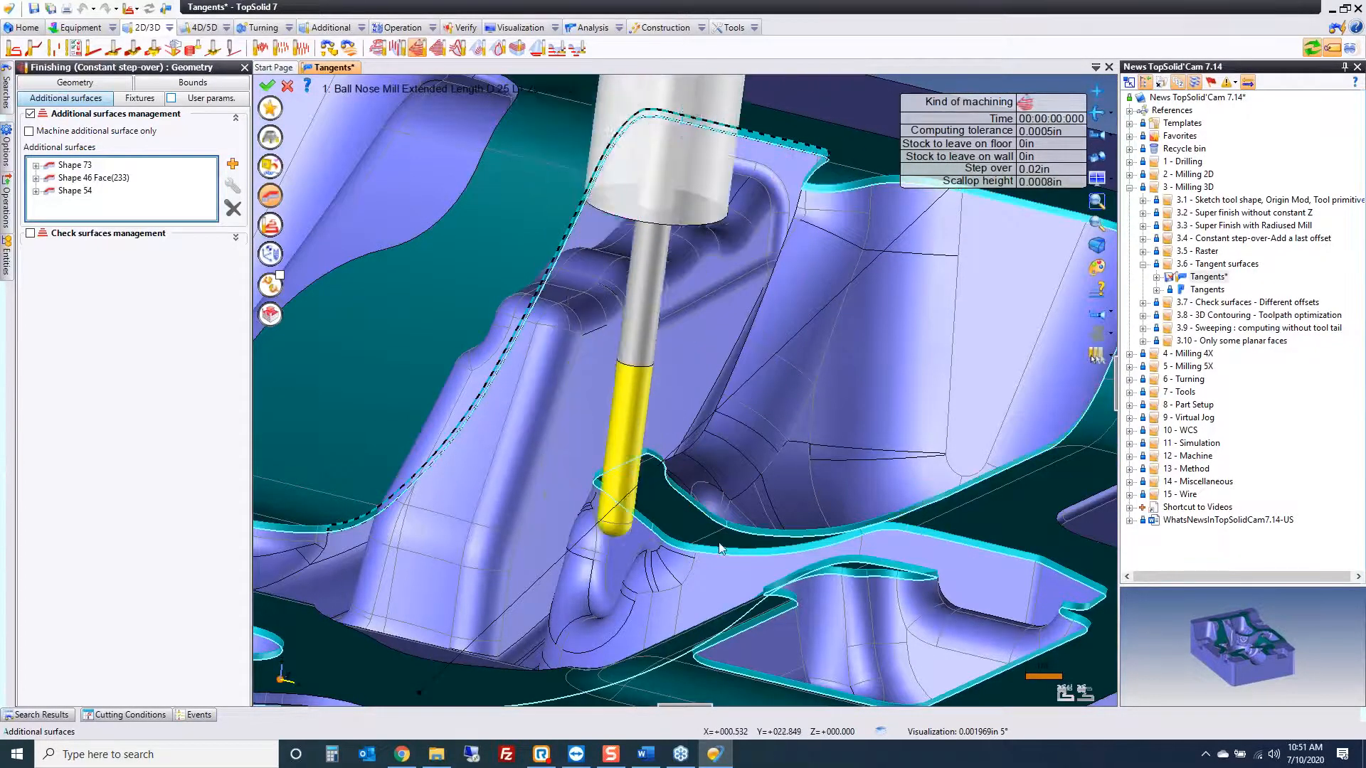
pyautogui.scroll(-6, 787, 556)
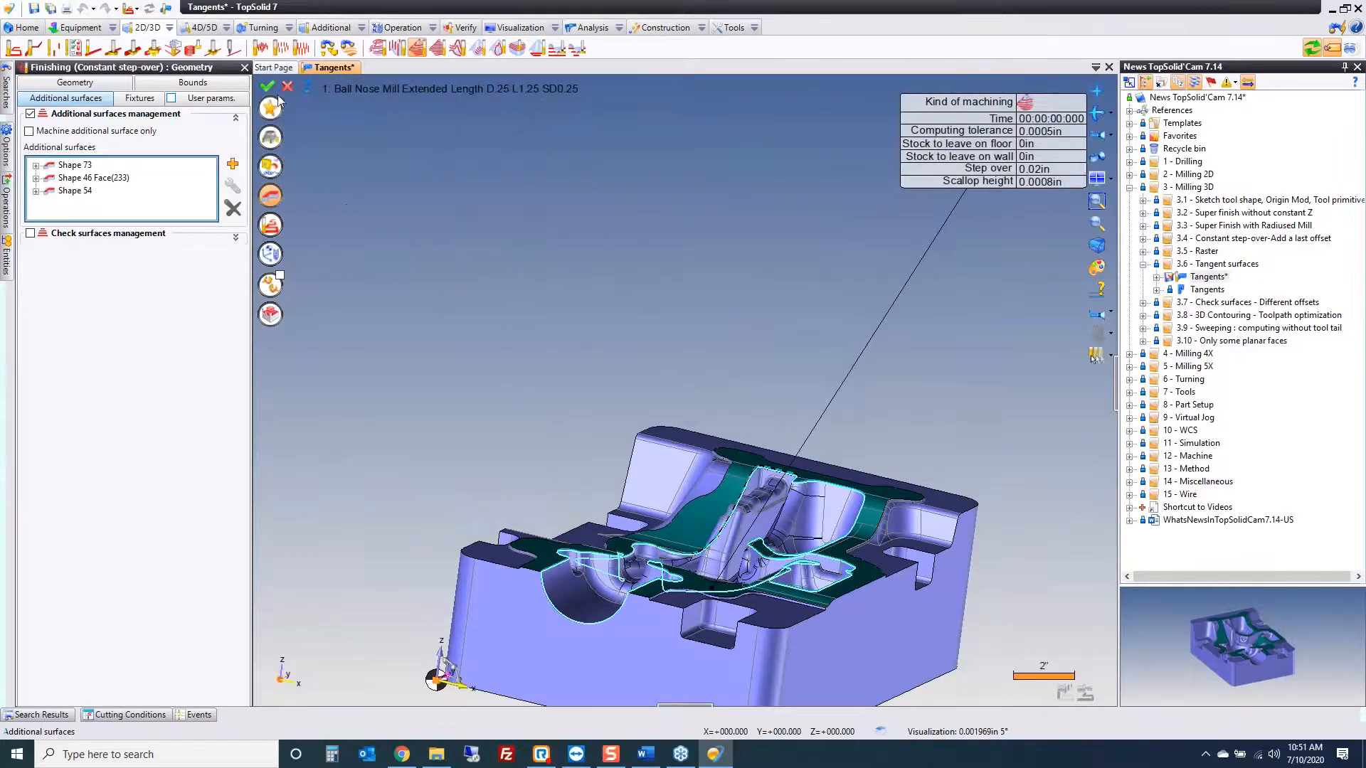
pyautogui.click(267, 88)
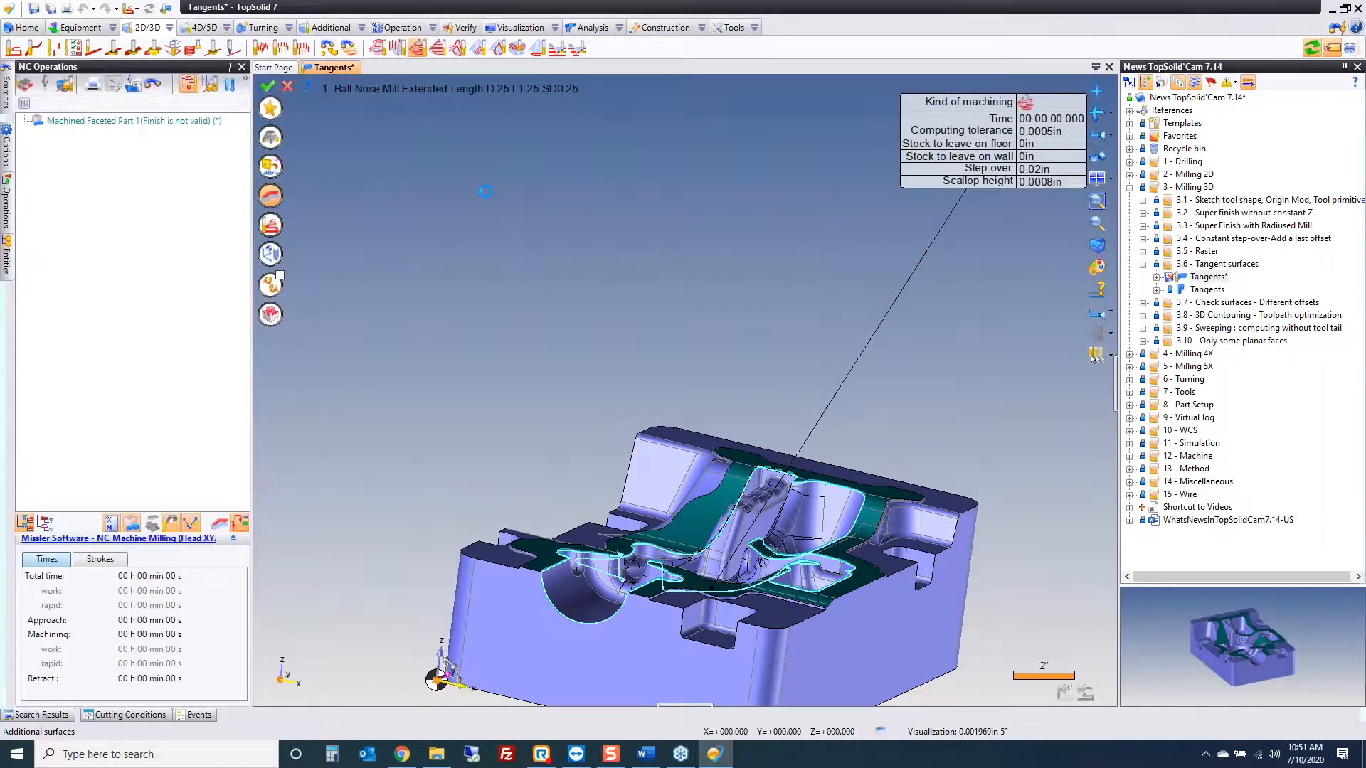
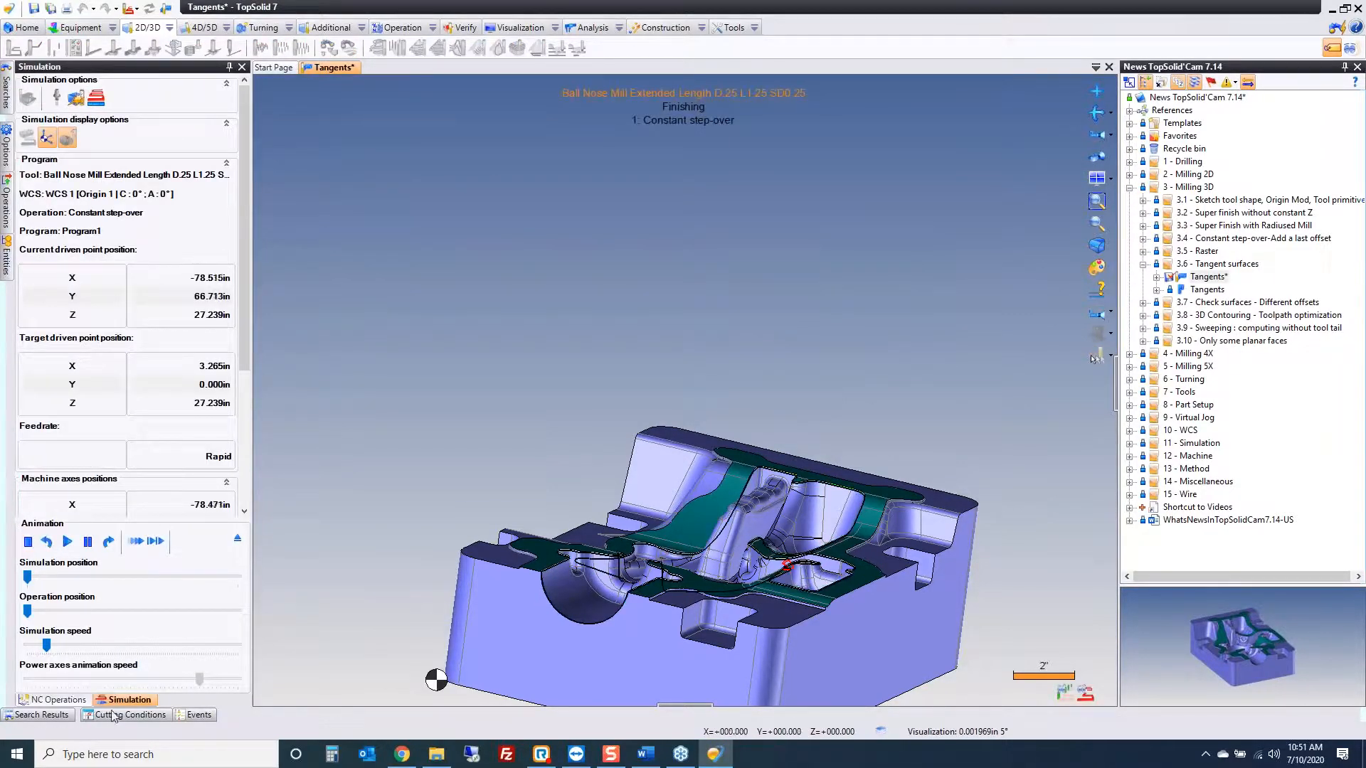
# Step: Examine the constant step-over toolpath up close where it passes over the tangent strips at the cavity edges
pyautogui.click(241, 542)
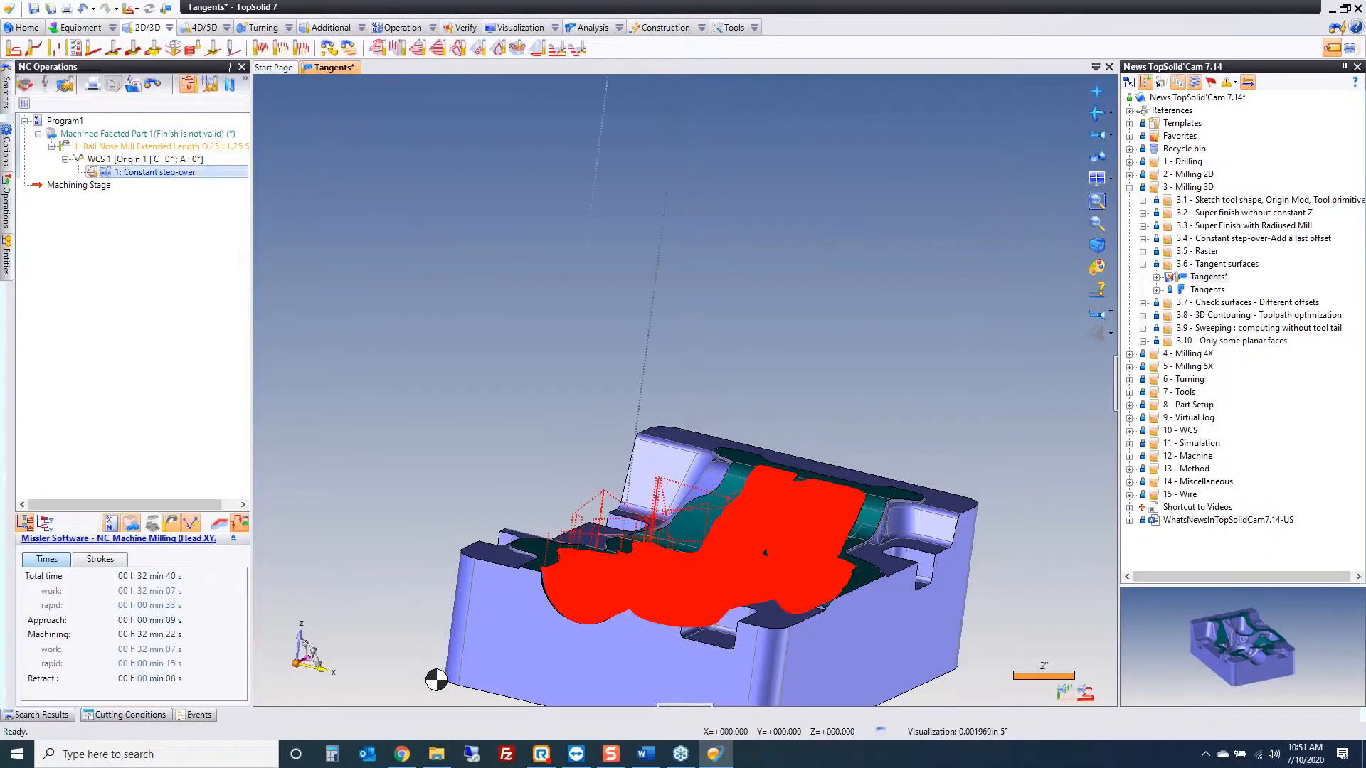
pyautogui.scroll(10, 425, 255)
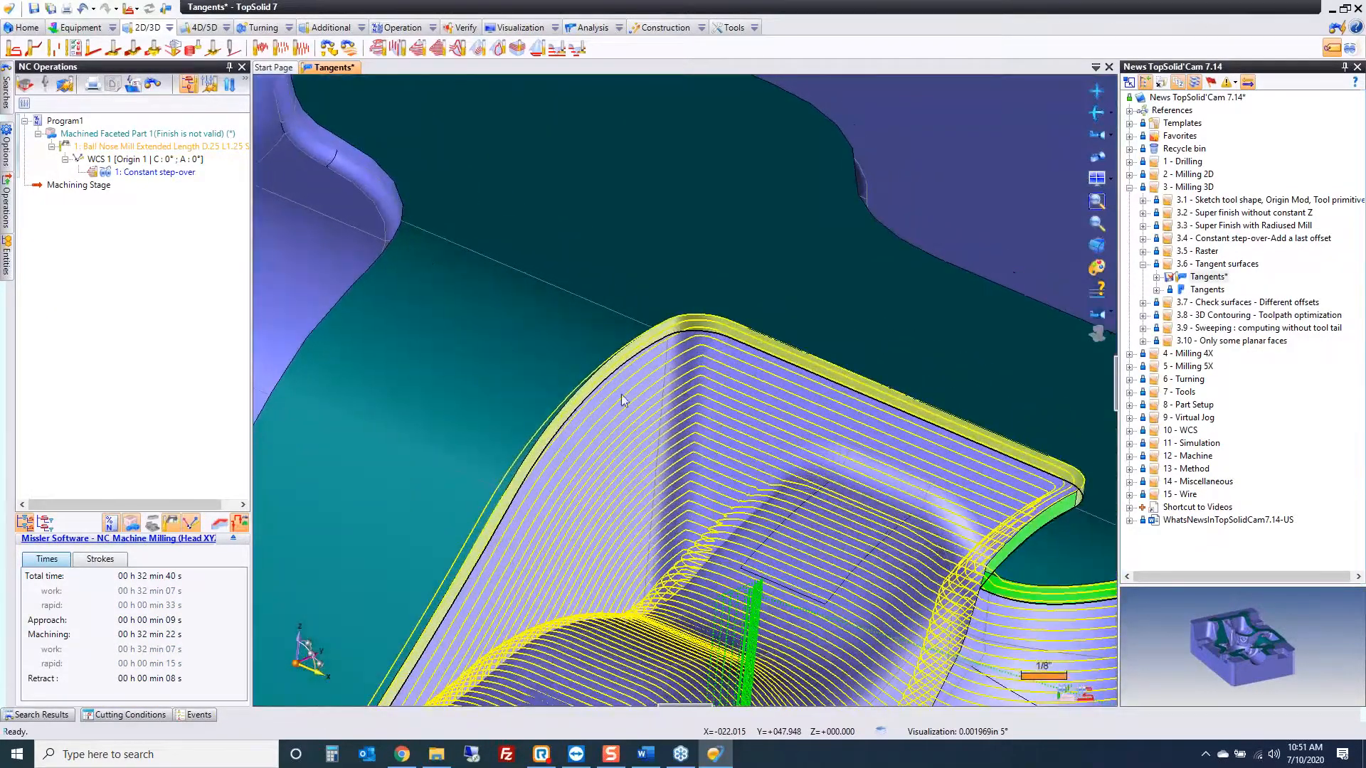
pyautogui.scroll(5, 701, 354)
pyautogui.moveTo(691, 314)
pyautogui.mouseDown(button='middle')
pyautogui.moveTo(754, 298)
pyautogui.moveTo(740, 280)
pyautogui.moveTo(750, 298)
pyautogui.moveTo(634, 320)
pyautogui.moveTo(715, 299)
pyautogui.moveTo(693, 318)
pyautogui.mouseUp(button='middle')
pyautogui.scroll(-10, 693, 319)
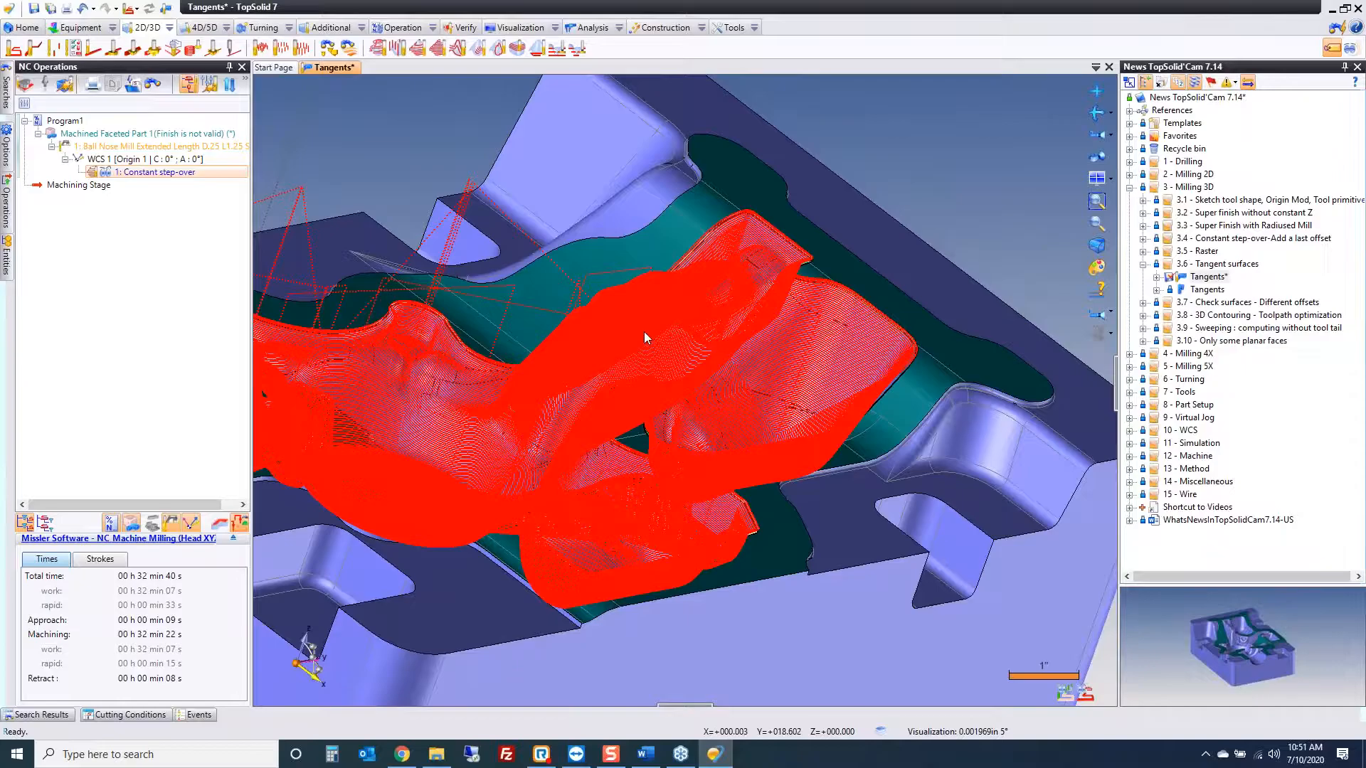
# Step: Close the Tangents document without saving and open the P37 machining document from 3.7 - Check surfaces - Different offsets
pyautogui.middleClick(345, 72)
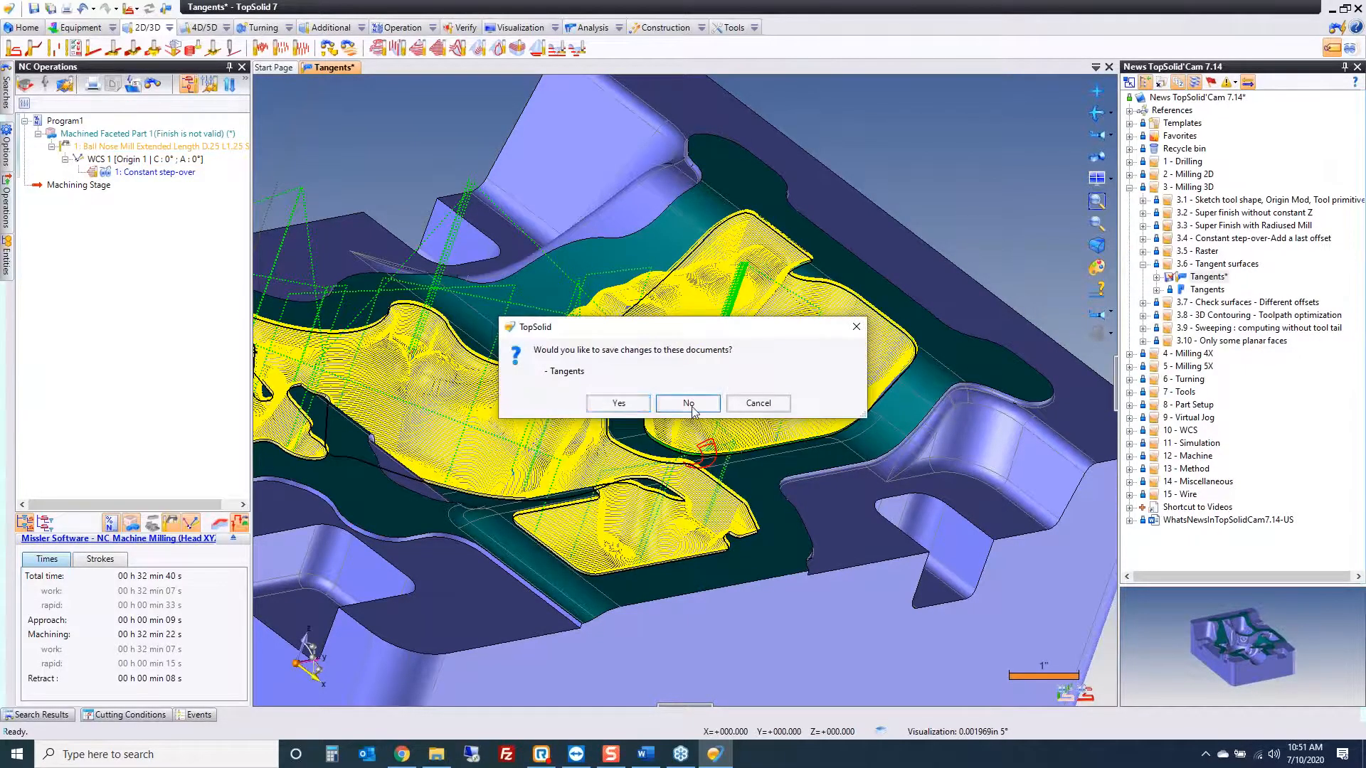
pyautogui.click(692, 406)
pyautogui.click(1144, 264)
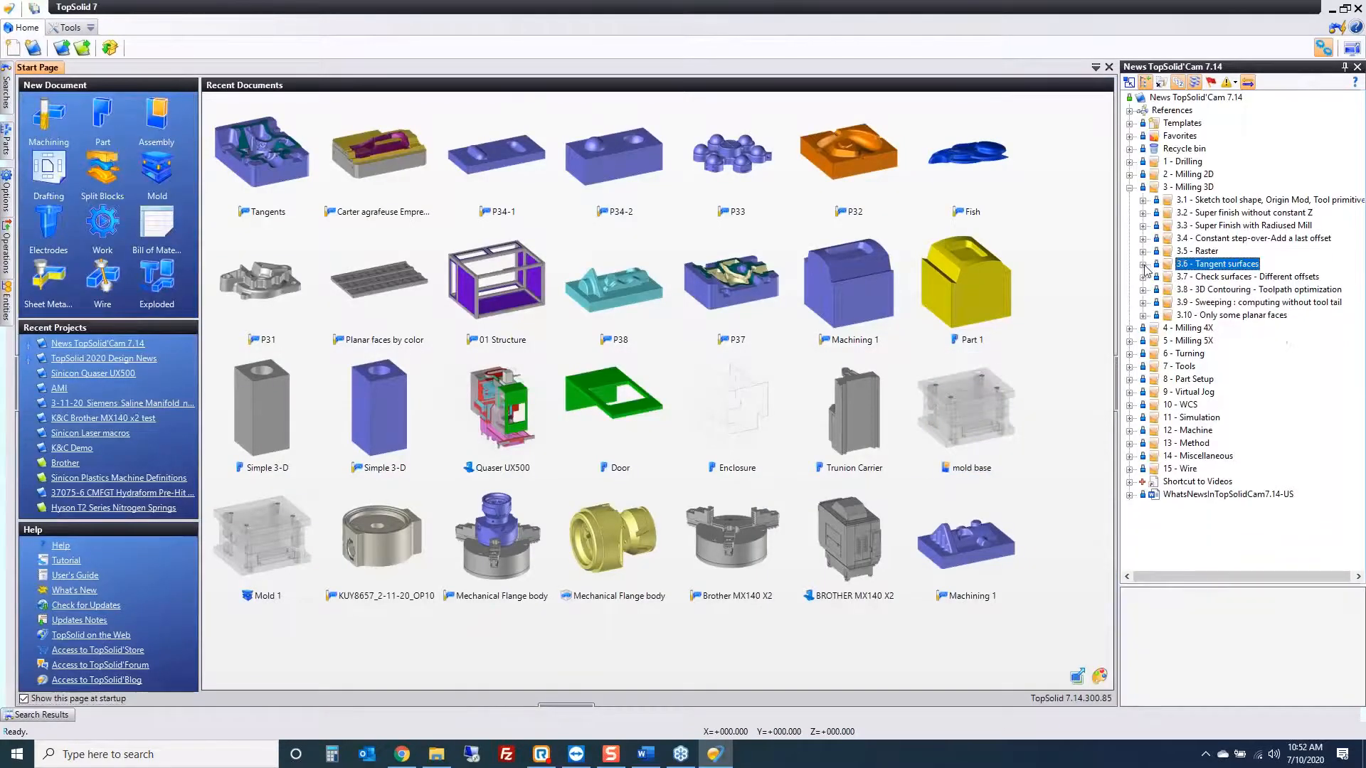
pyautogui.click(1142, 278)
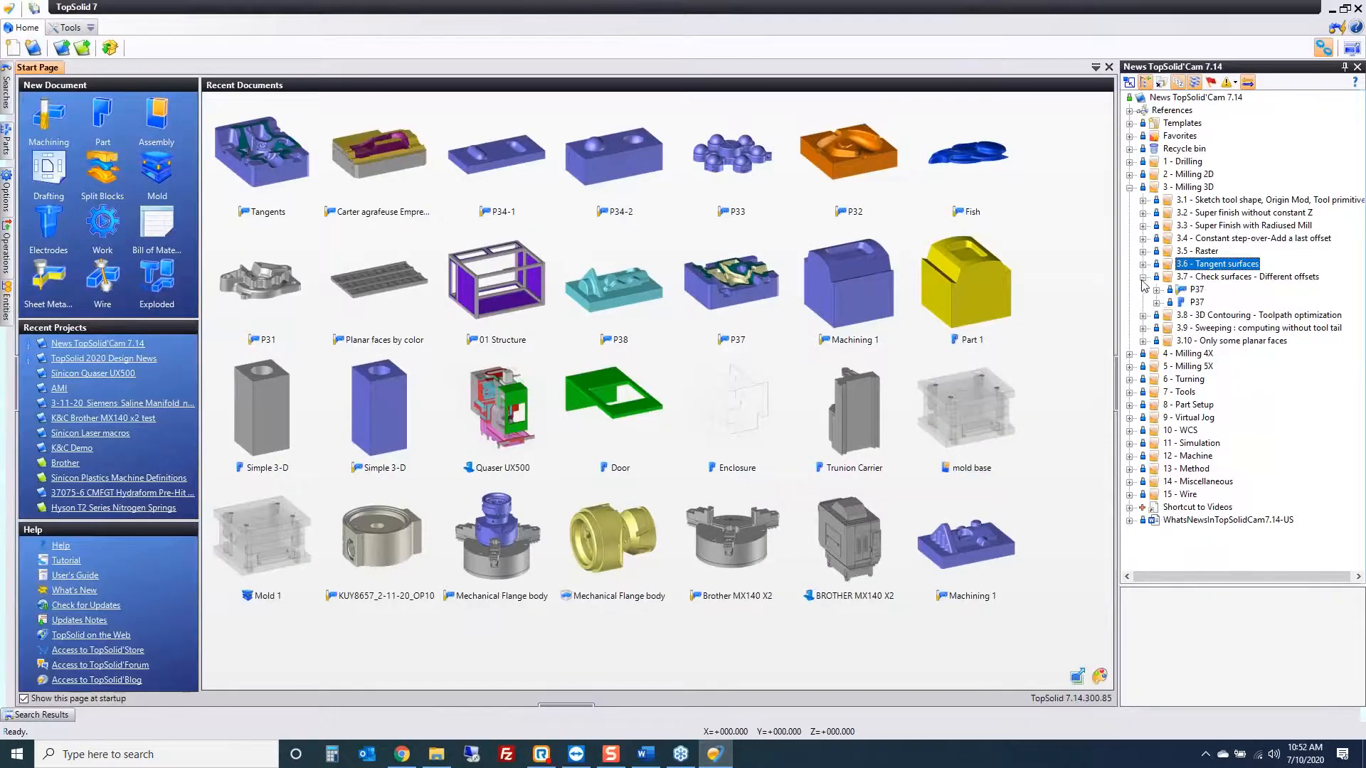
pyautogui.doubleClick(1197, 290)
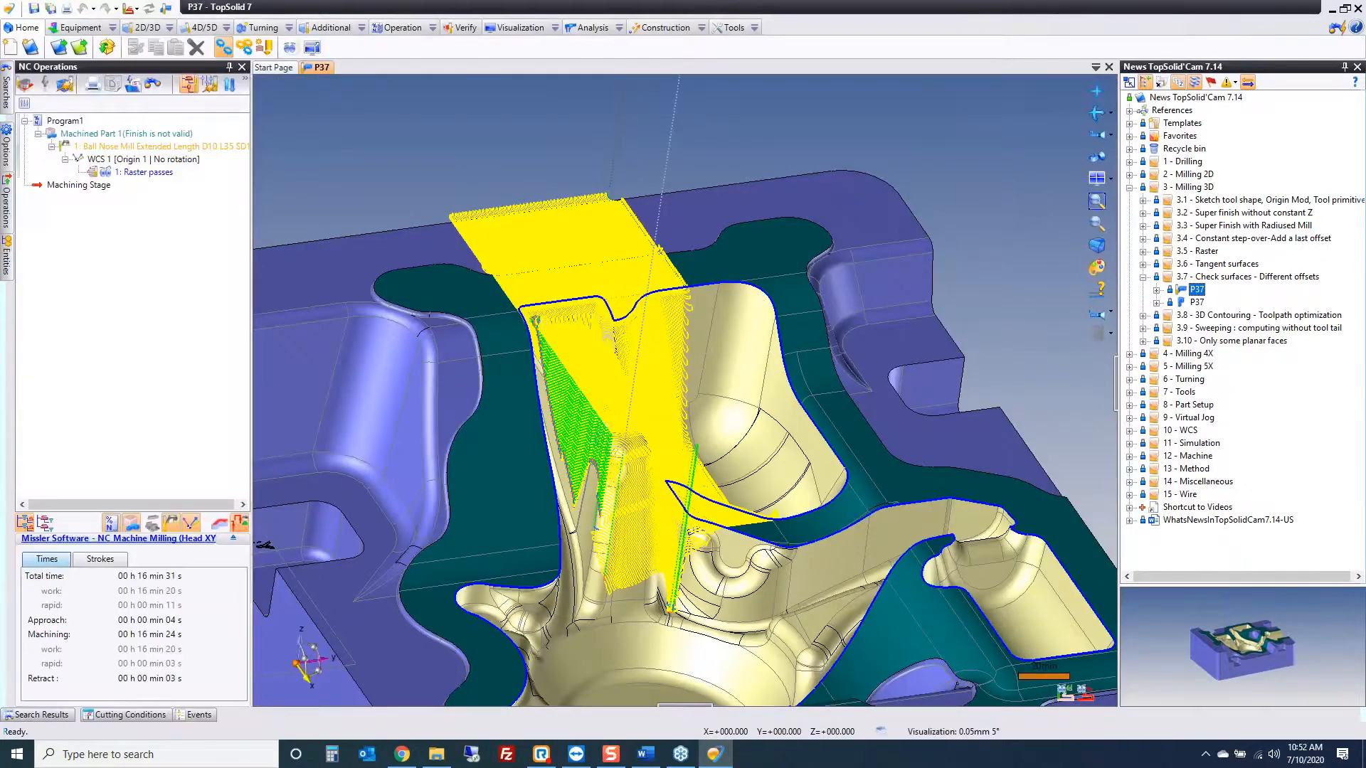
# Step: Delete the existing Raster passes operation from the P37 program
pyautogui.moveTo(713, 137); pyautogui.dragTo(31, 212, button='middle')
pyautogui.click(142, 174)
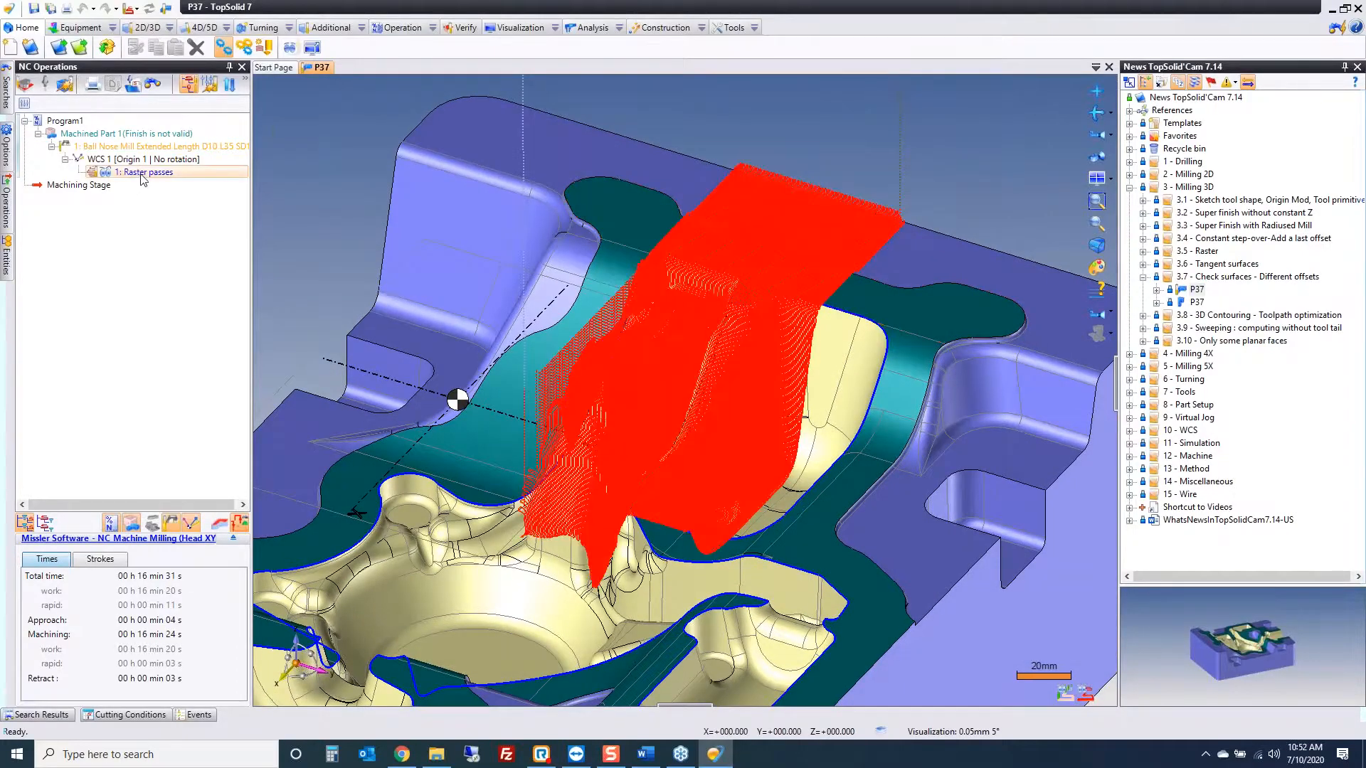
pyautogui.press('Delete')
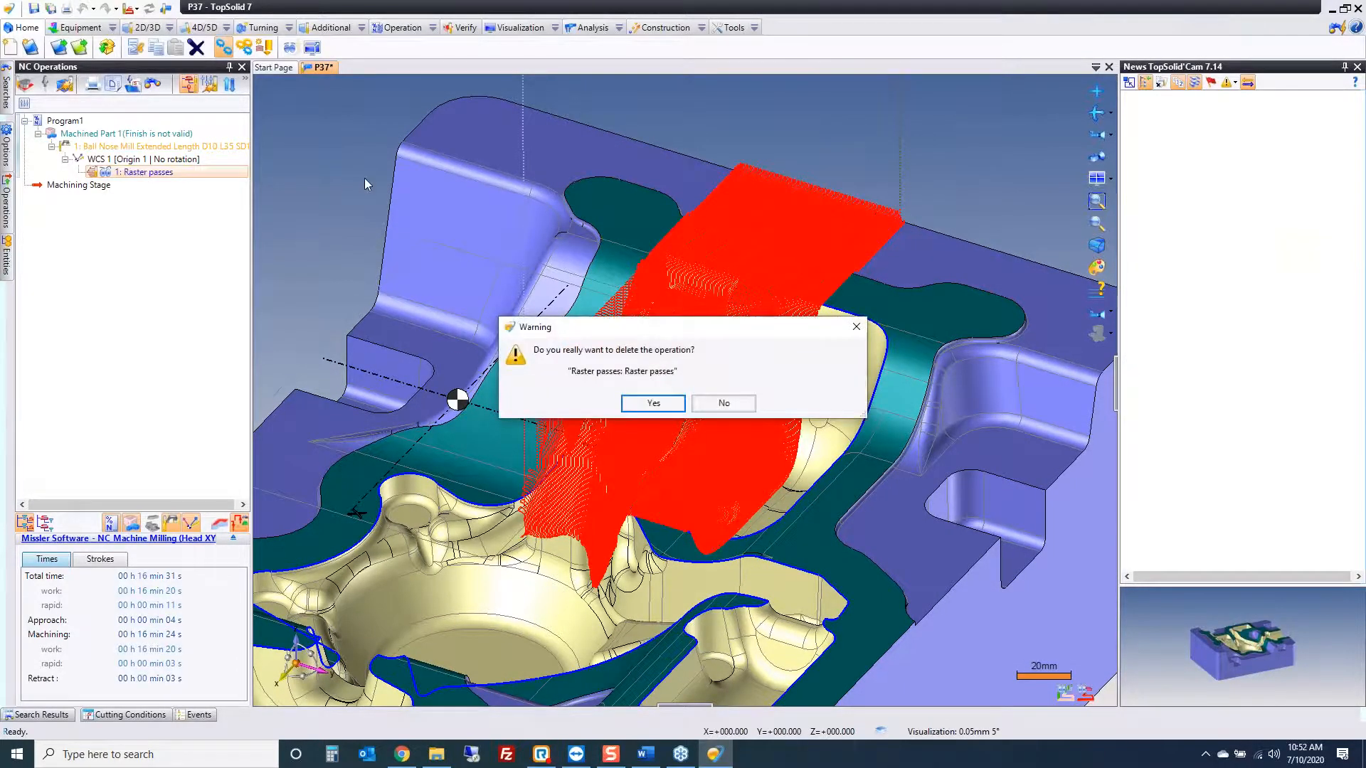
pyautogui.click(641, 411)
# Step: Start a 3D finishing operation on the machined part, enable check surfaces management and add an empty check surface group
pyautogui.rightClick(330, 161)
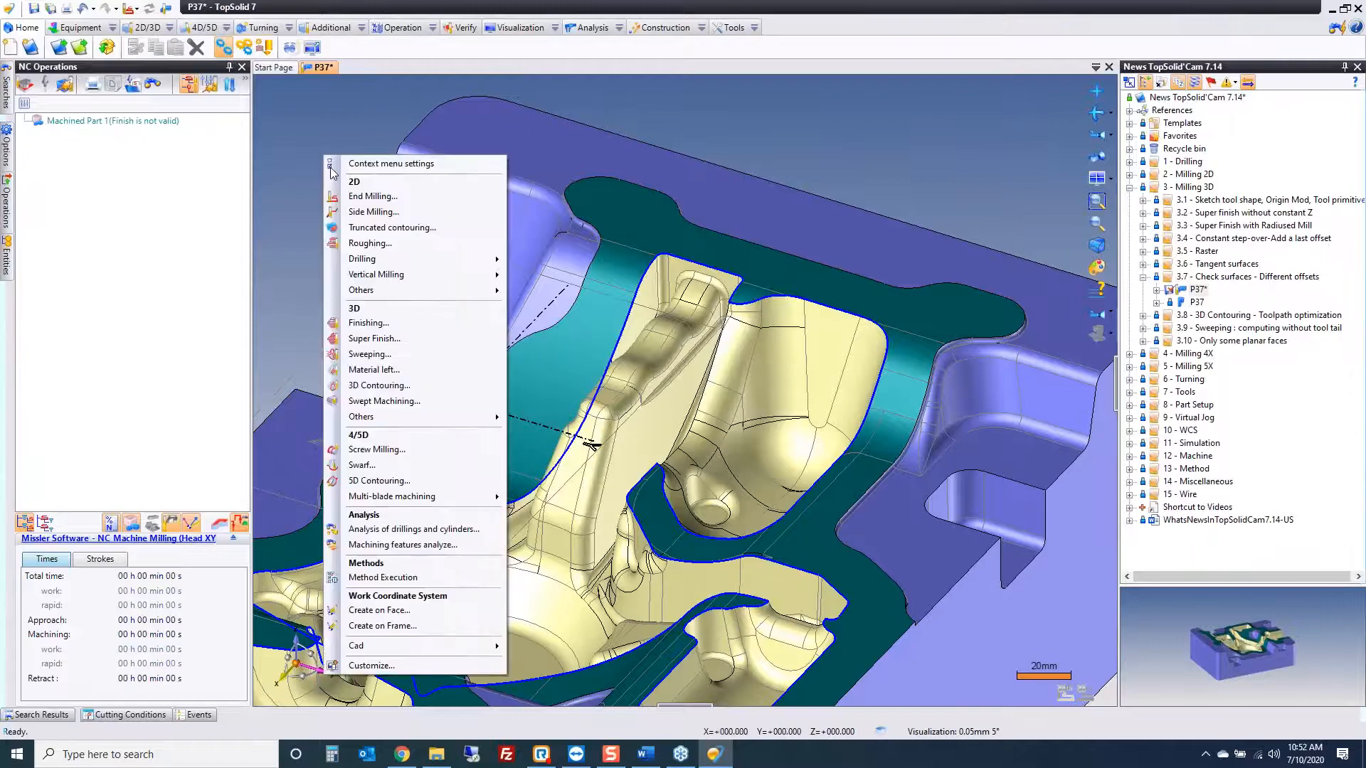
pyautogui.click(390, 325)
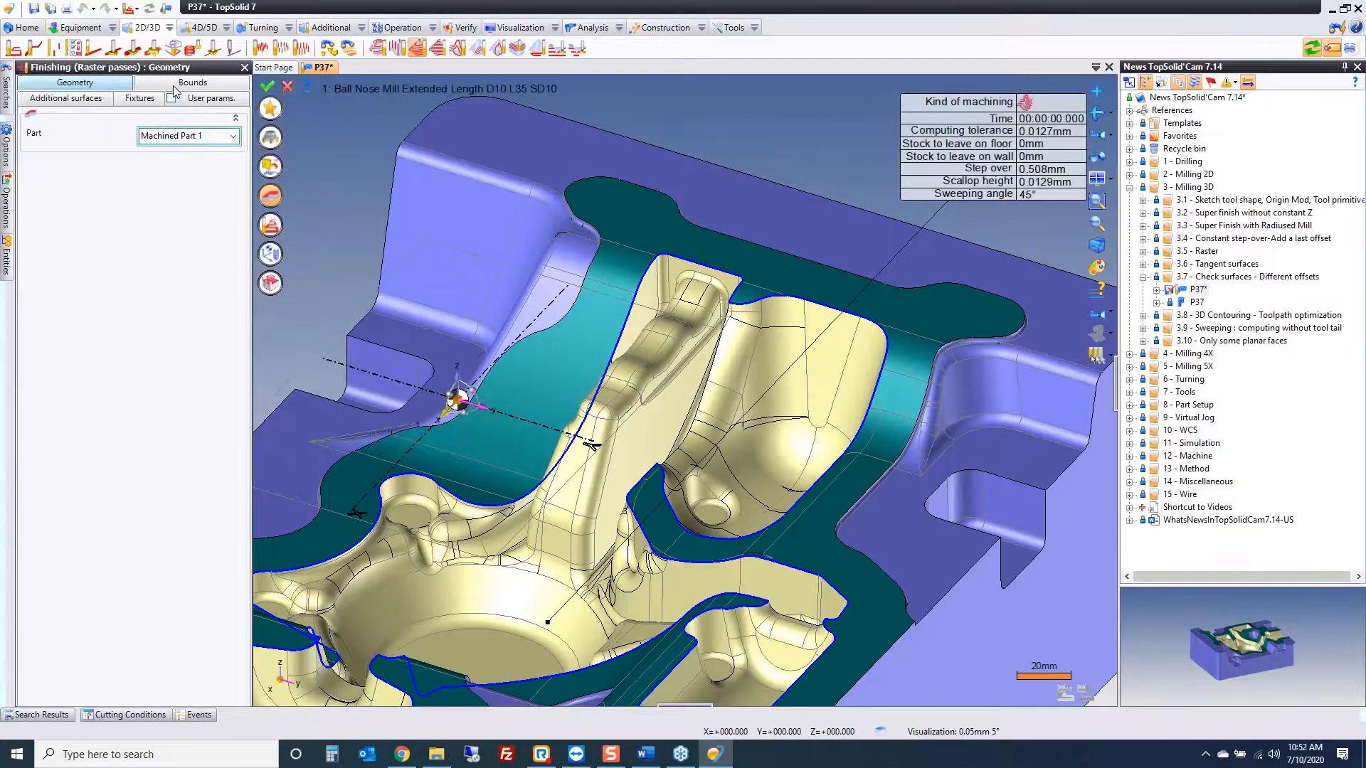
pyautogui.click(72, 102)
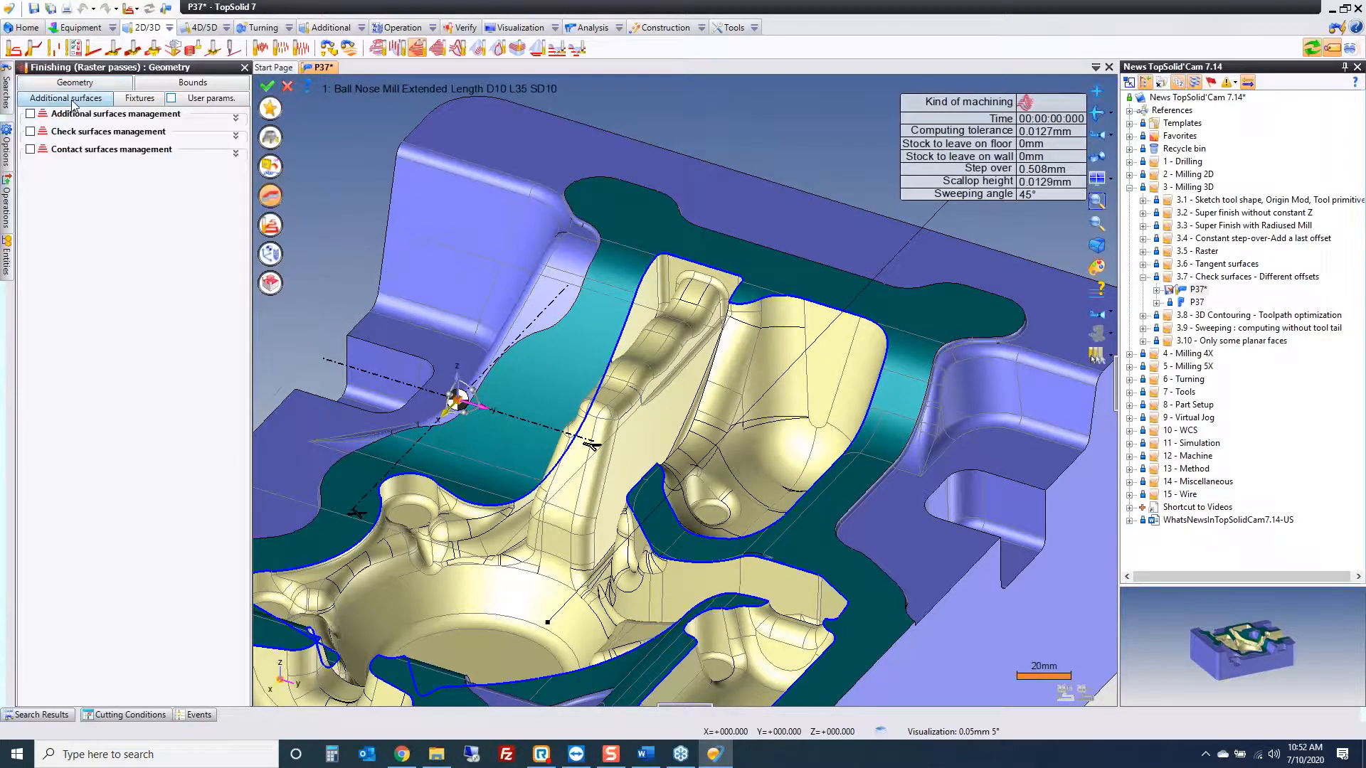
pyautogui.click(31, 132)
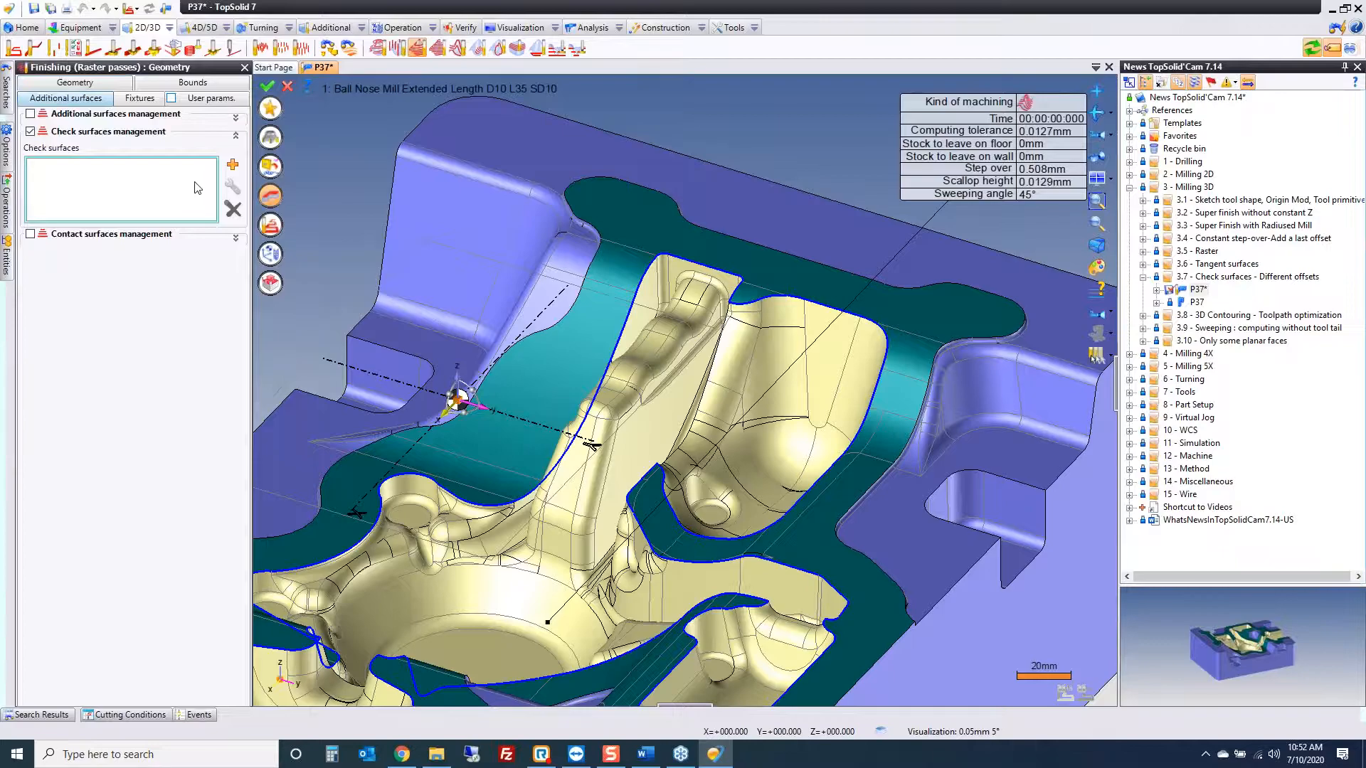
pyautogui.click(231, 166)
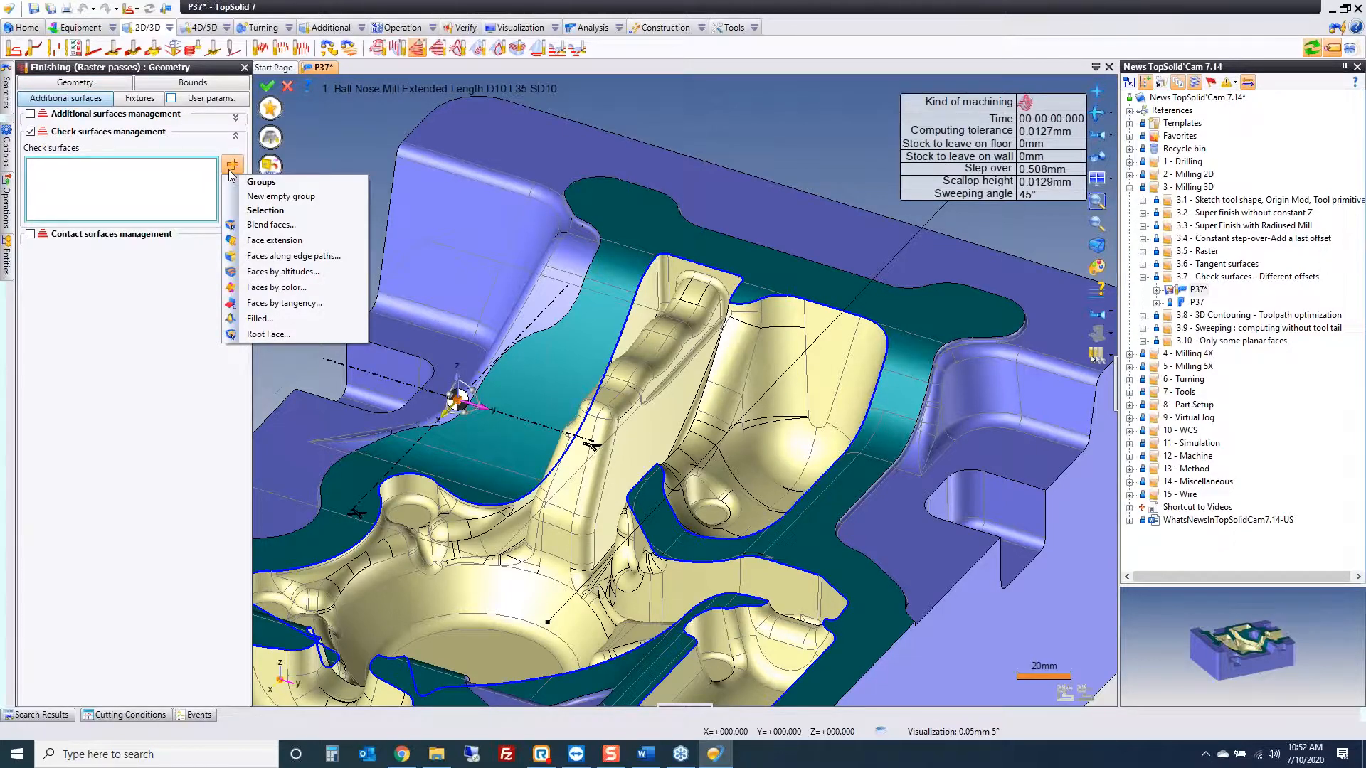
pyautogui.click(274, 200)
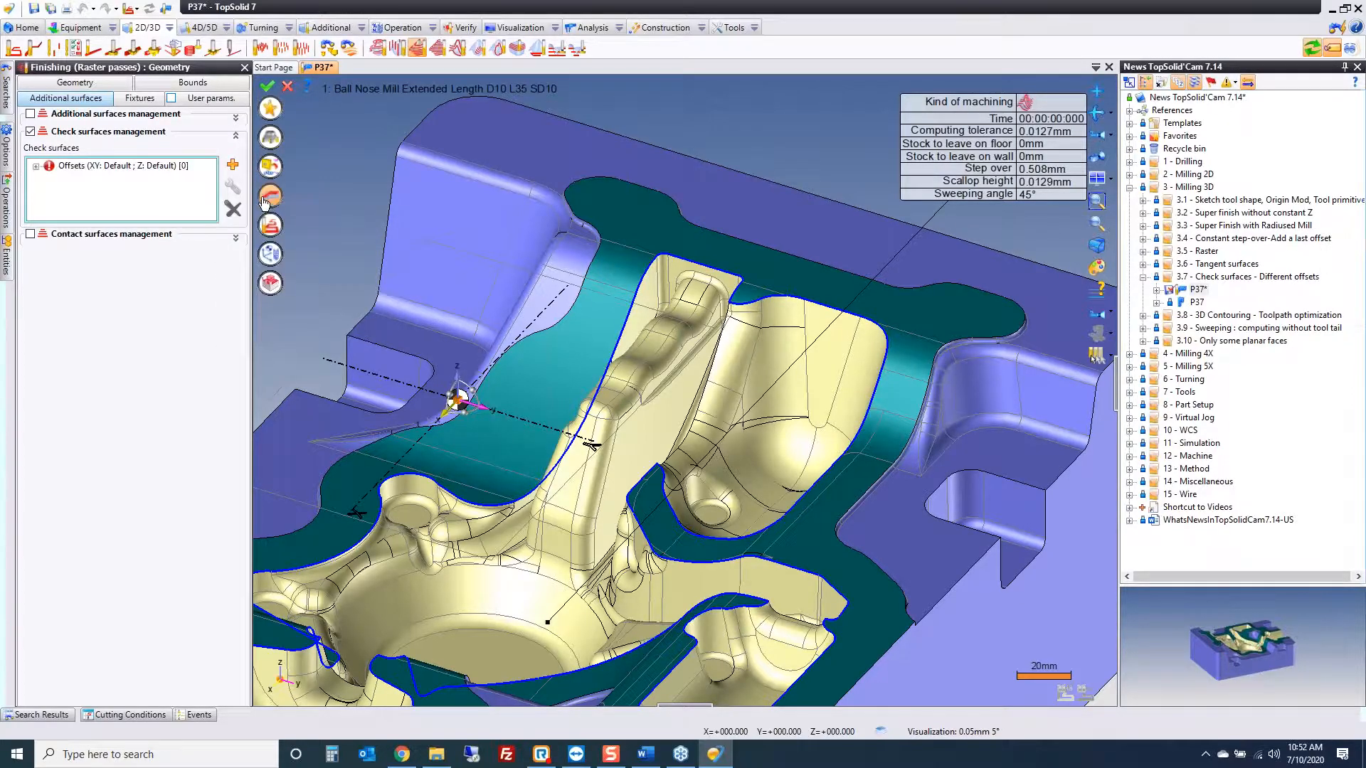
# Step: Give the check surface group a 1 mm lateral offset and a 5 mm bottom offset
pyautogui.click(126, 167)
pyautogui.doubleClick(126, 168)
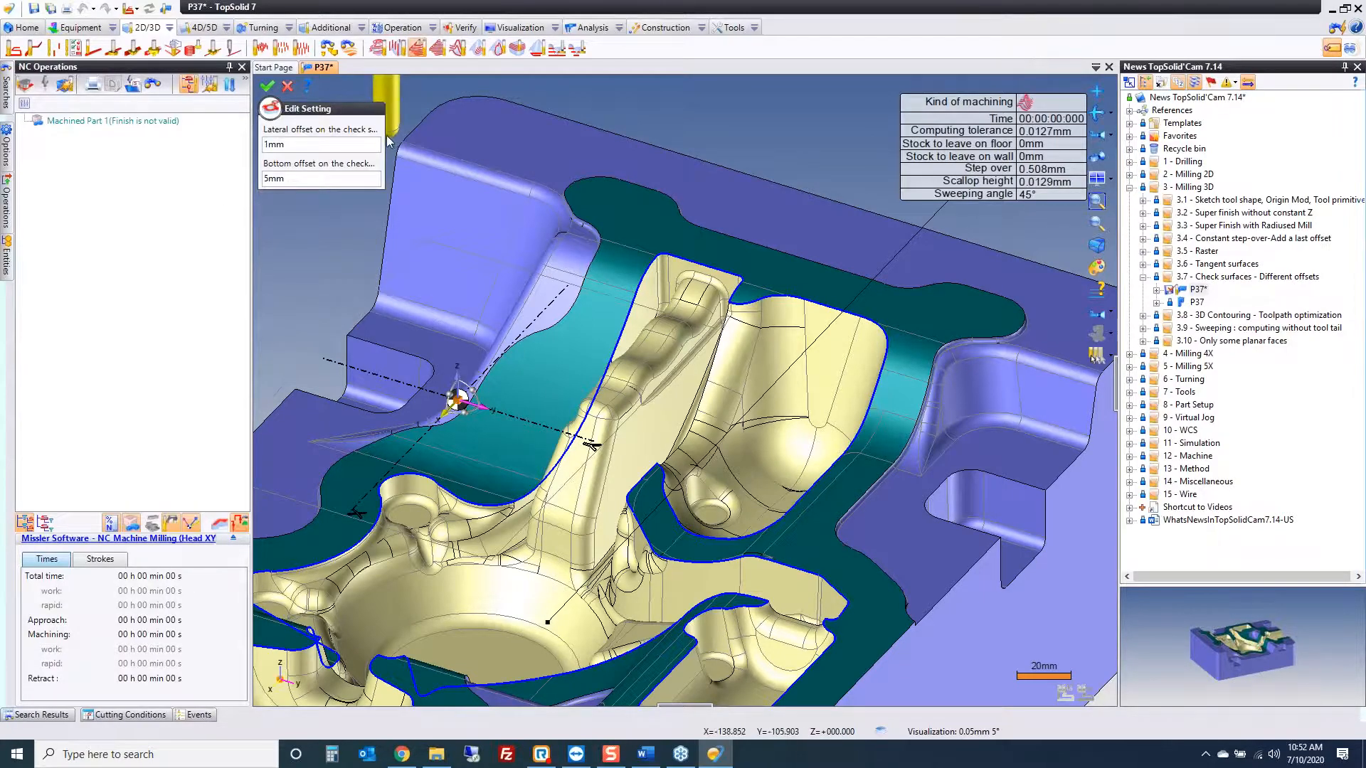
pyautogui.moveTo(384, 141); pyautogui.dragTo(459, 141)
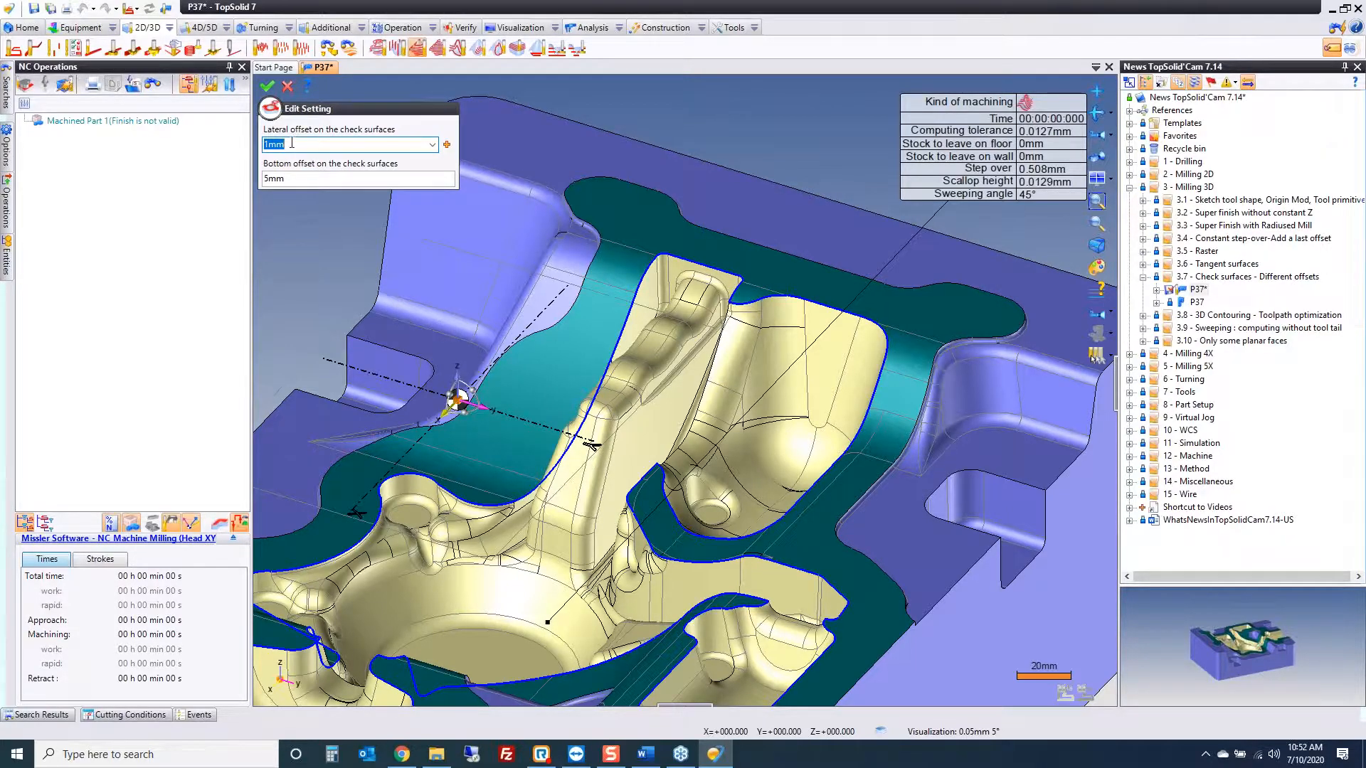
pyautogui.click(267, 87)
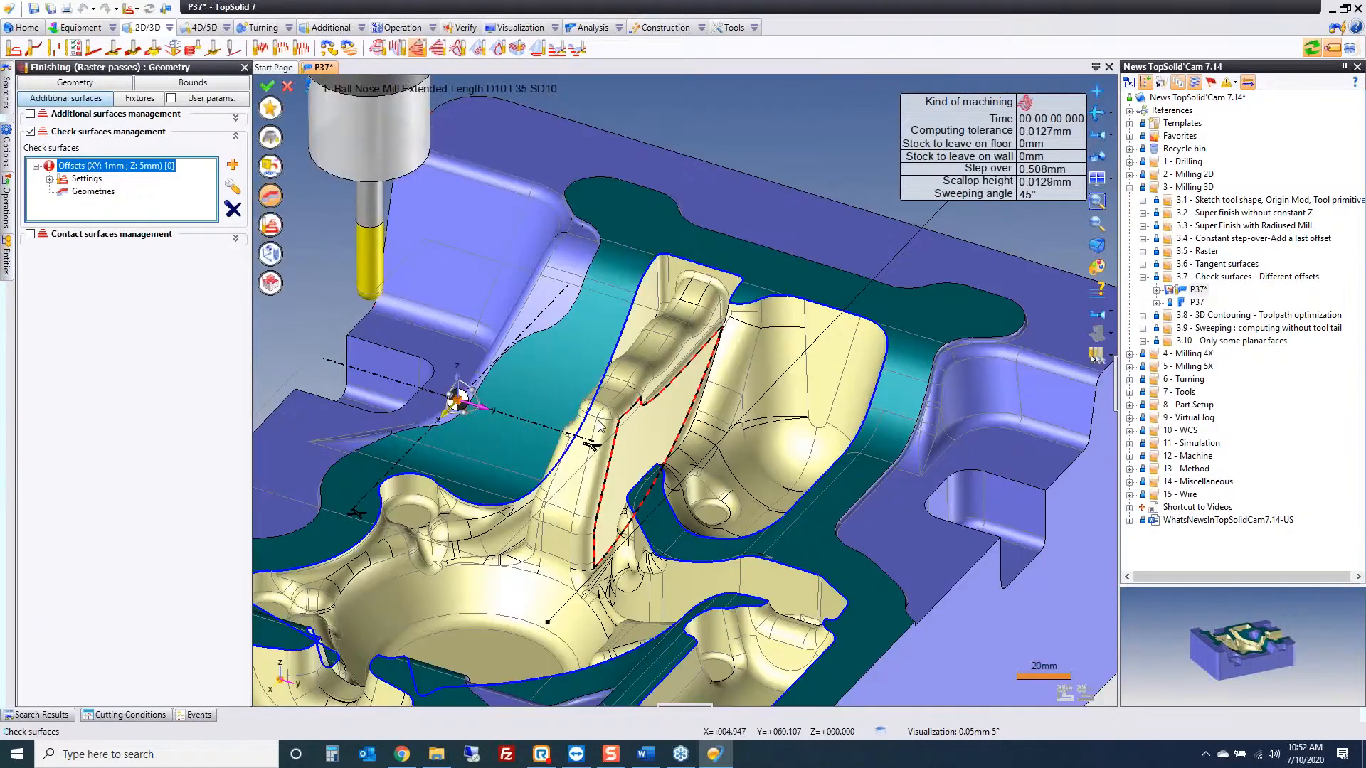
# Step: Assign the seven faces at the lower end of the wavy ridge to the group with 1 mm lateral offset
pyautogui.scroll(5, 663, 423)
pyautogui.click(629, 378)
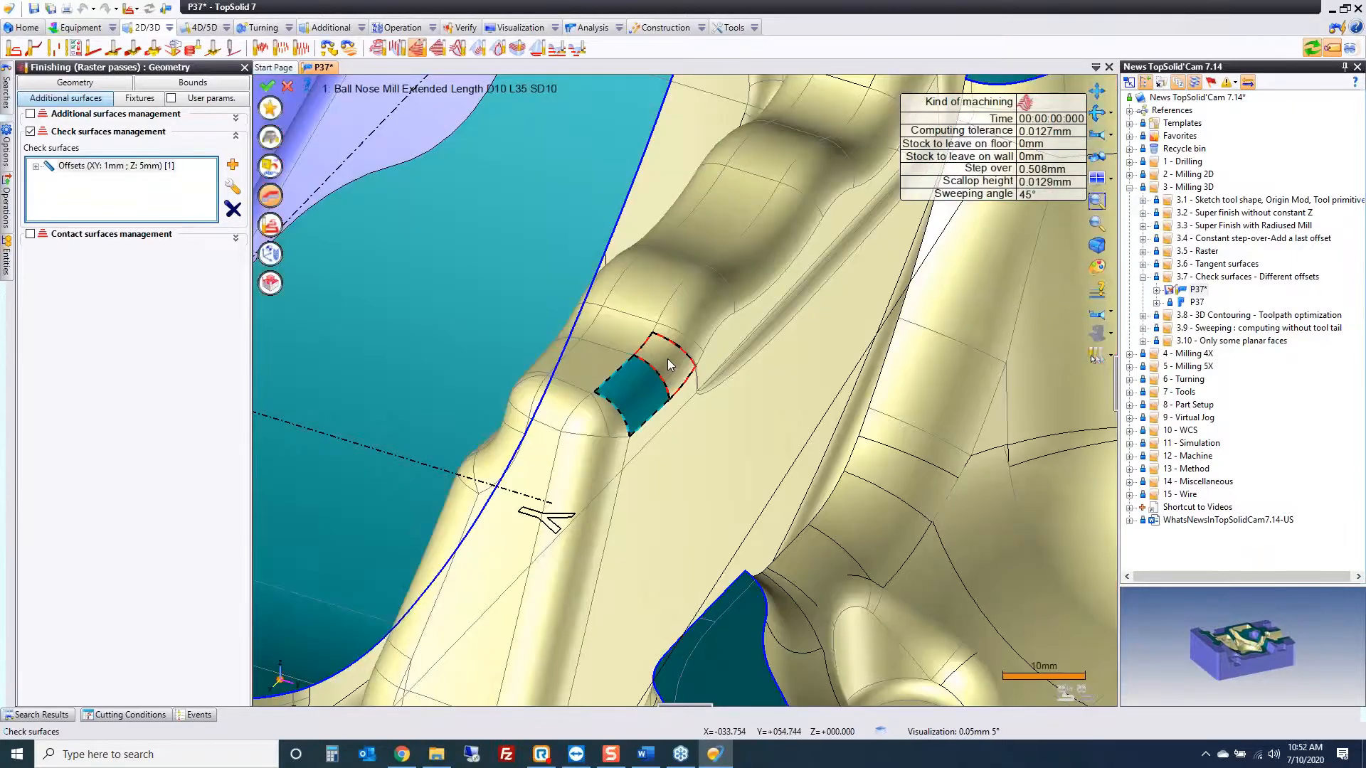
pyautogui.click(667, 361)
pyautogui.click(613, 426)
pyautogui.click(590, 418)
pyautogui.click(566, 399)
pyautogui.click(615, 355)
pyautogui.click(617, 328)
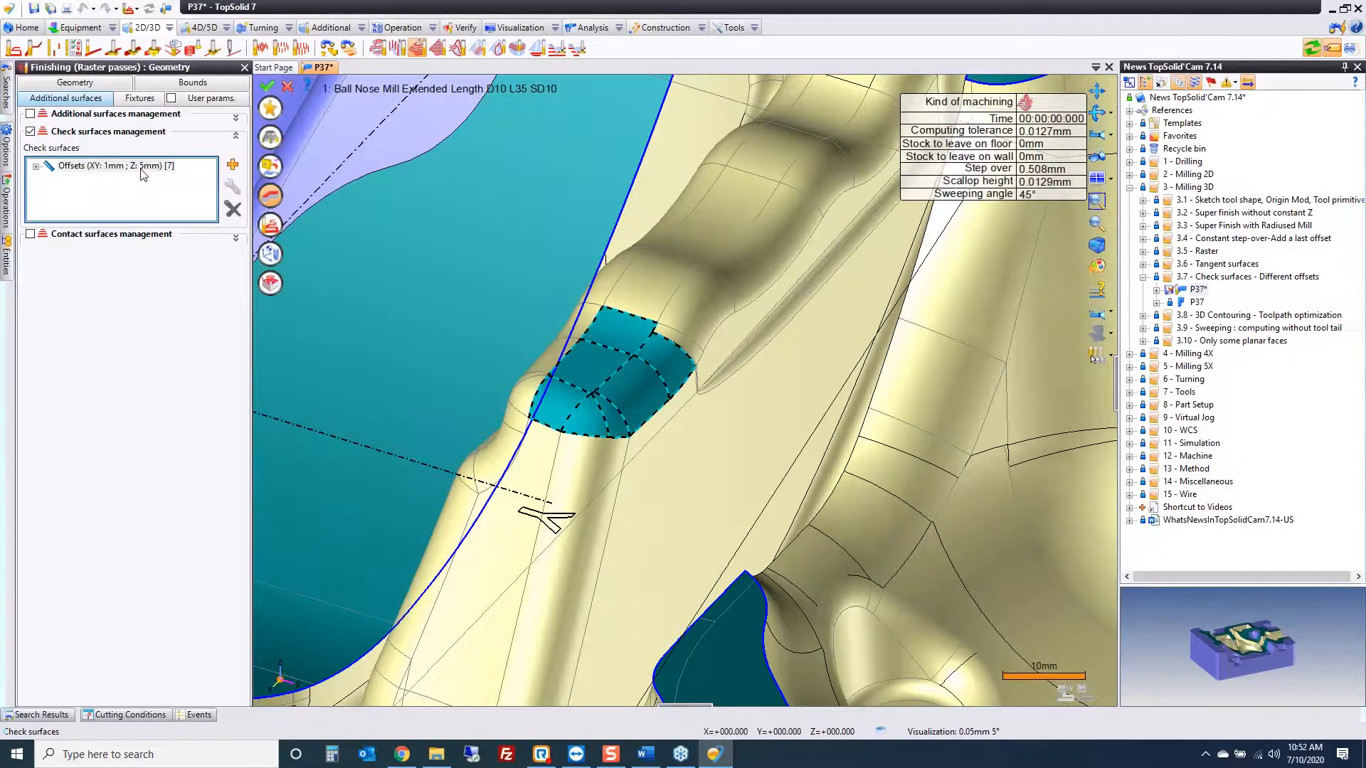
# Step: Add a second check surface group with a 5 mm lateral offset and a 1 mm bottom offset
pyautogui.click(231, 168)
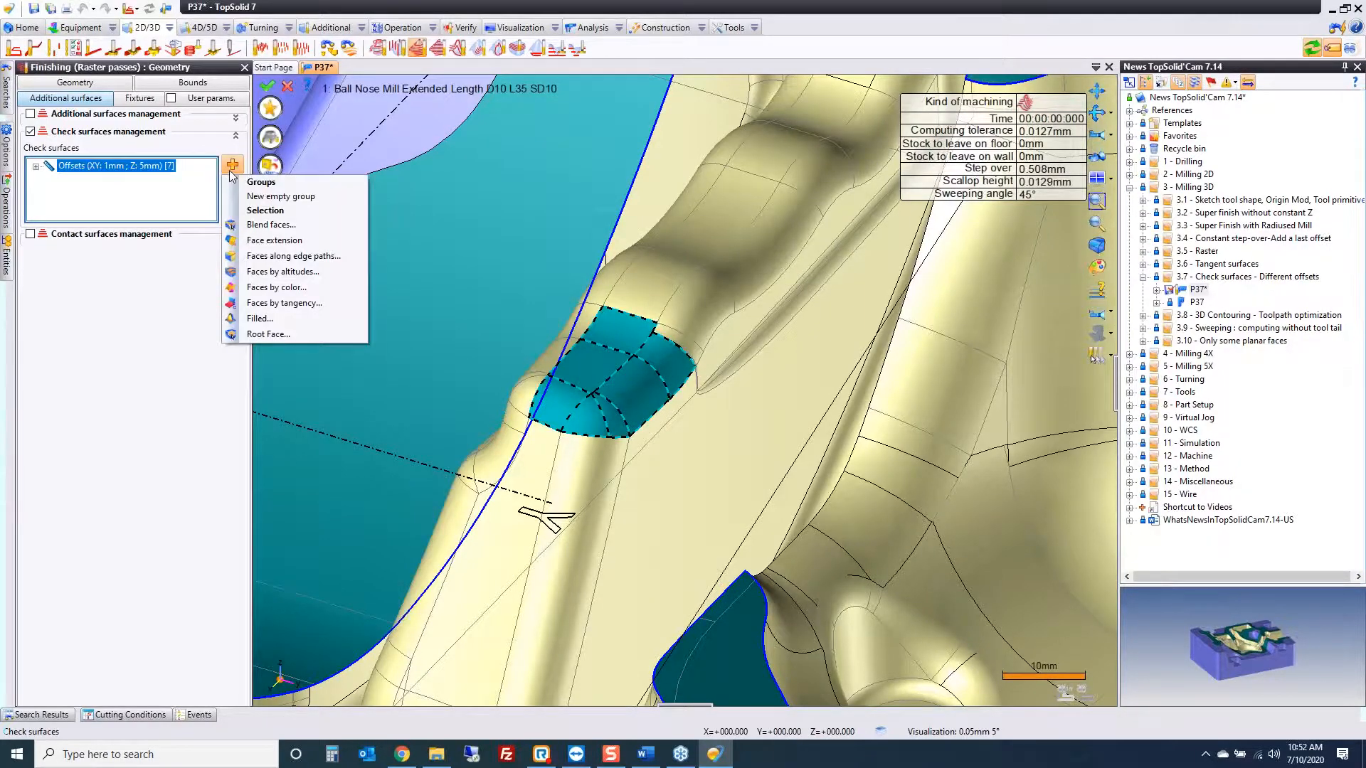
pyautogui.click(280, 196)
pyautogui.doubleClick(161, 180)
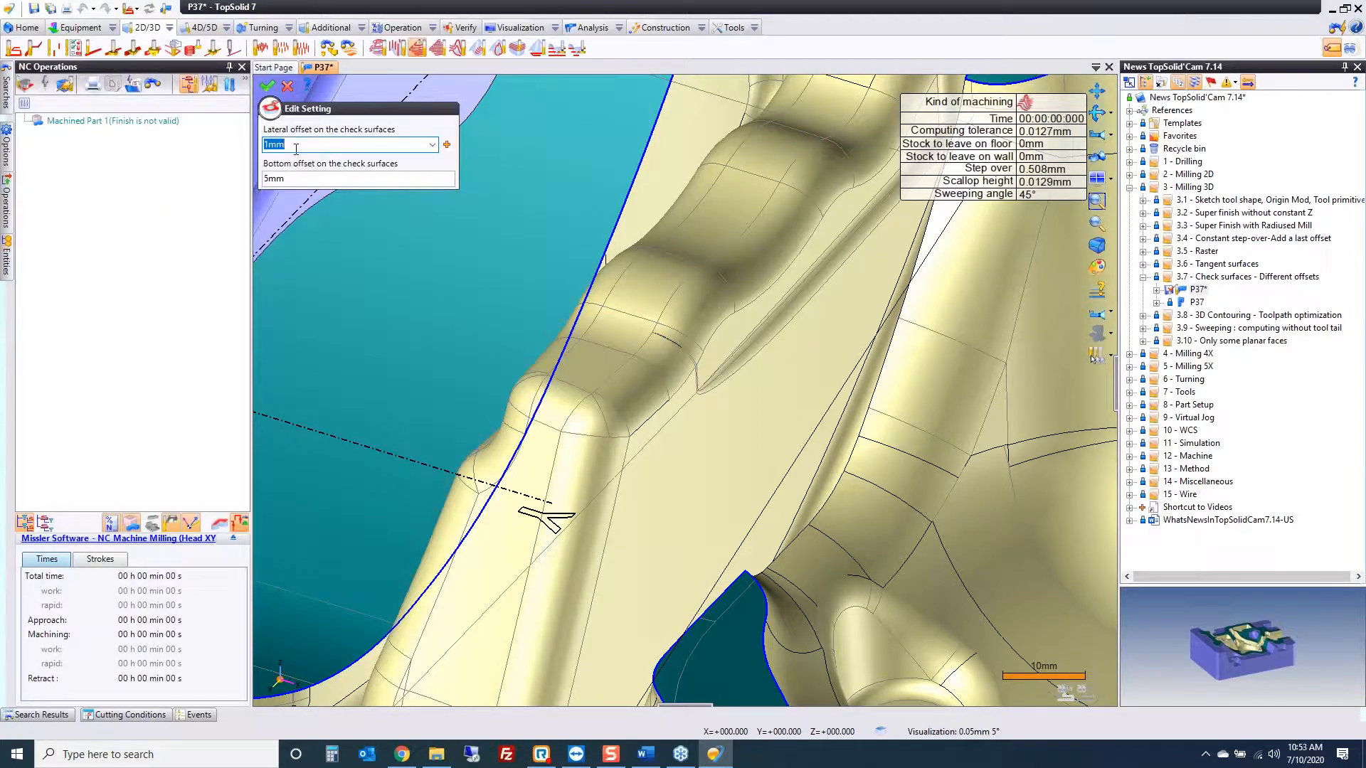
pyautogui.press('Tab')
pyautogui.write('1')
pyautogui.press('Tab')
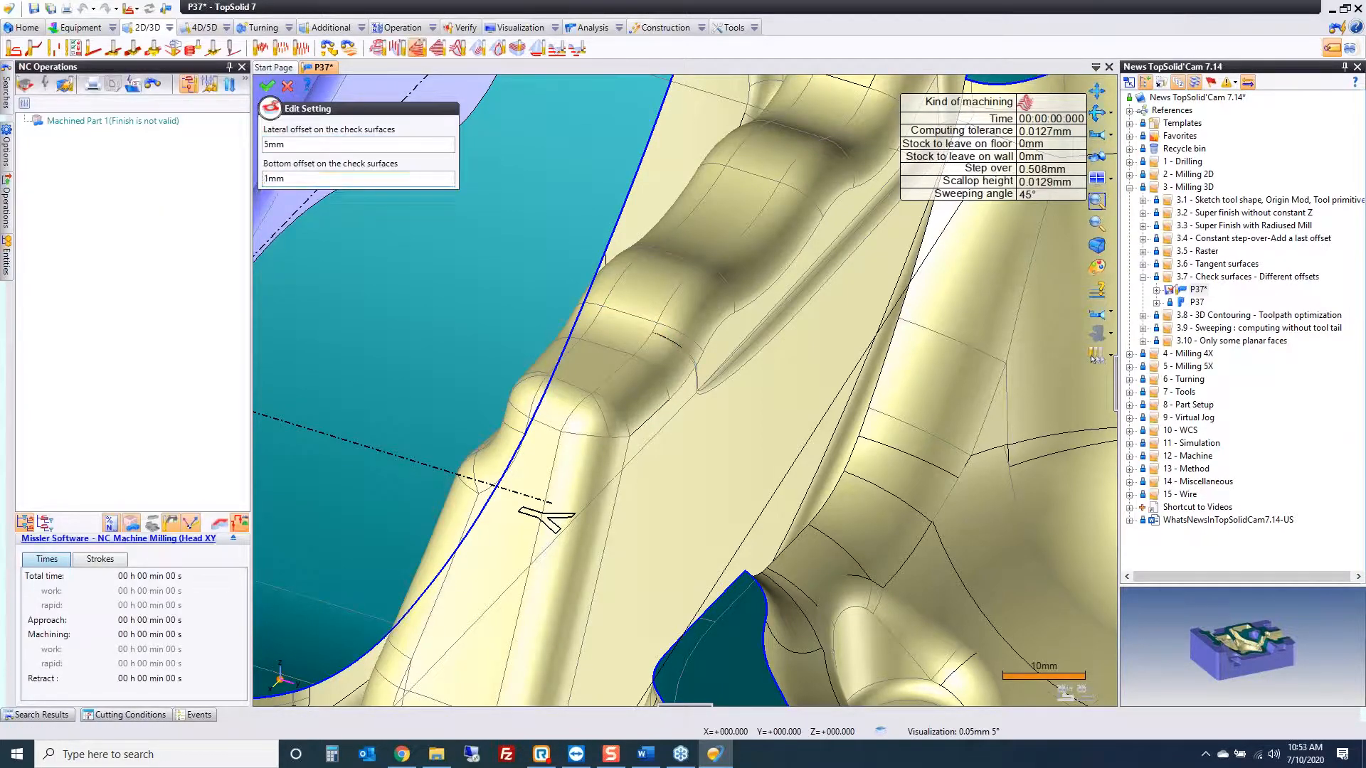
pyautogui.click(268, 86)
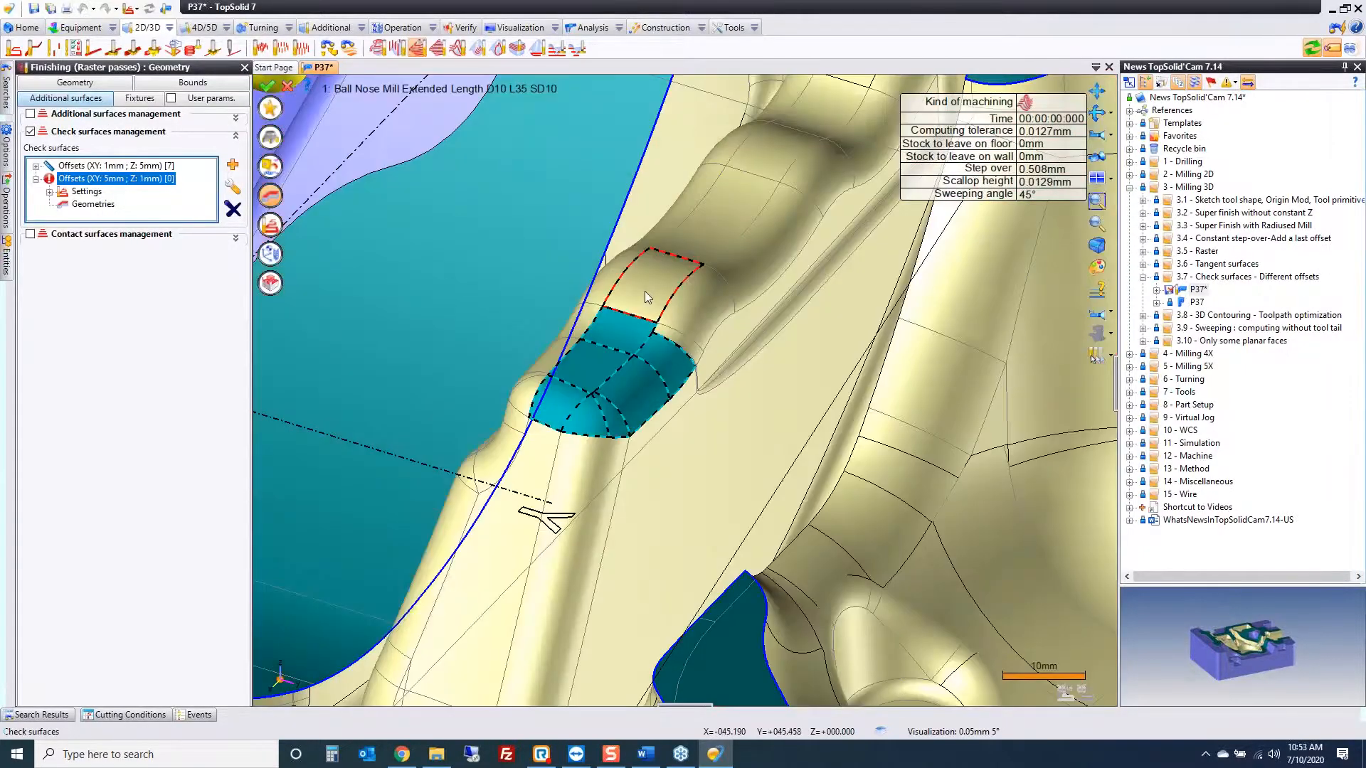
# Step: Assign the six neighbouring faces further up the ridge, including the tiny sliver faces, to the group with 5 mm lateral offset
pyautogui.click(658, 285)
pyautogui.click(688, 313)
pyautogui.scroll(5, 689, 316)
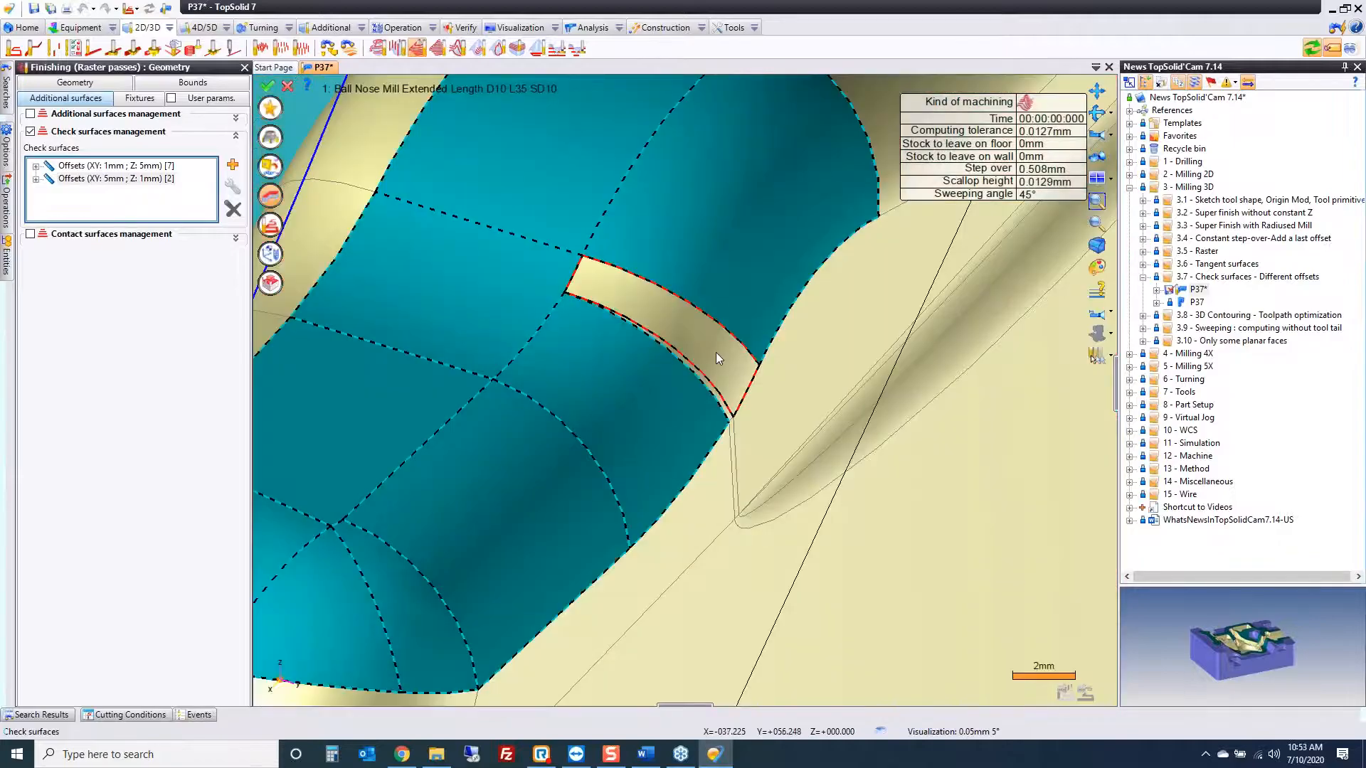
pyautogui.click(715, 397)
pyautogui.scroll(-5, 715, 397)
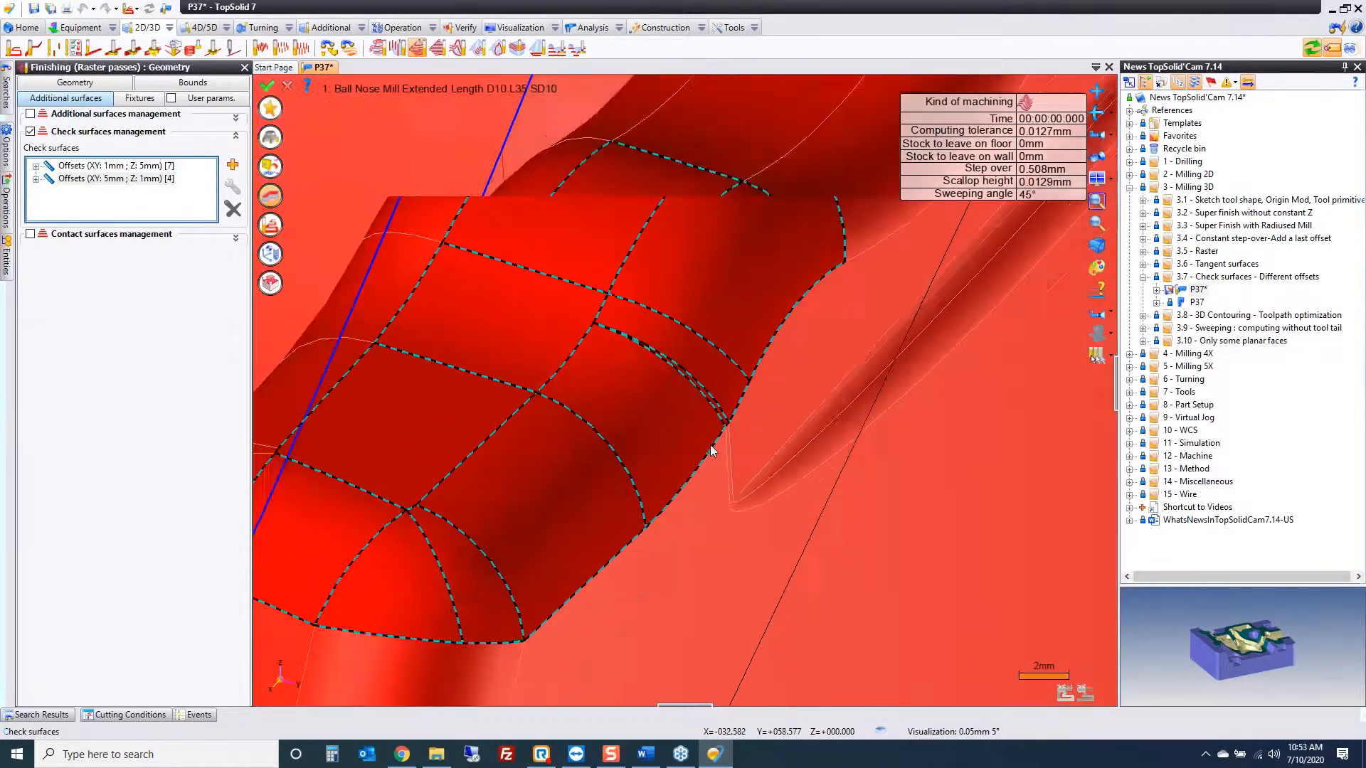
pyautogui.click(774, 299)
pyautogui.scroll(-5, 775, 299)
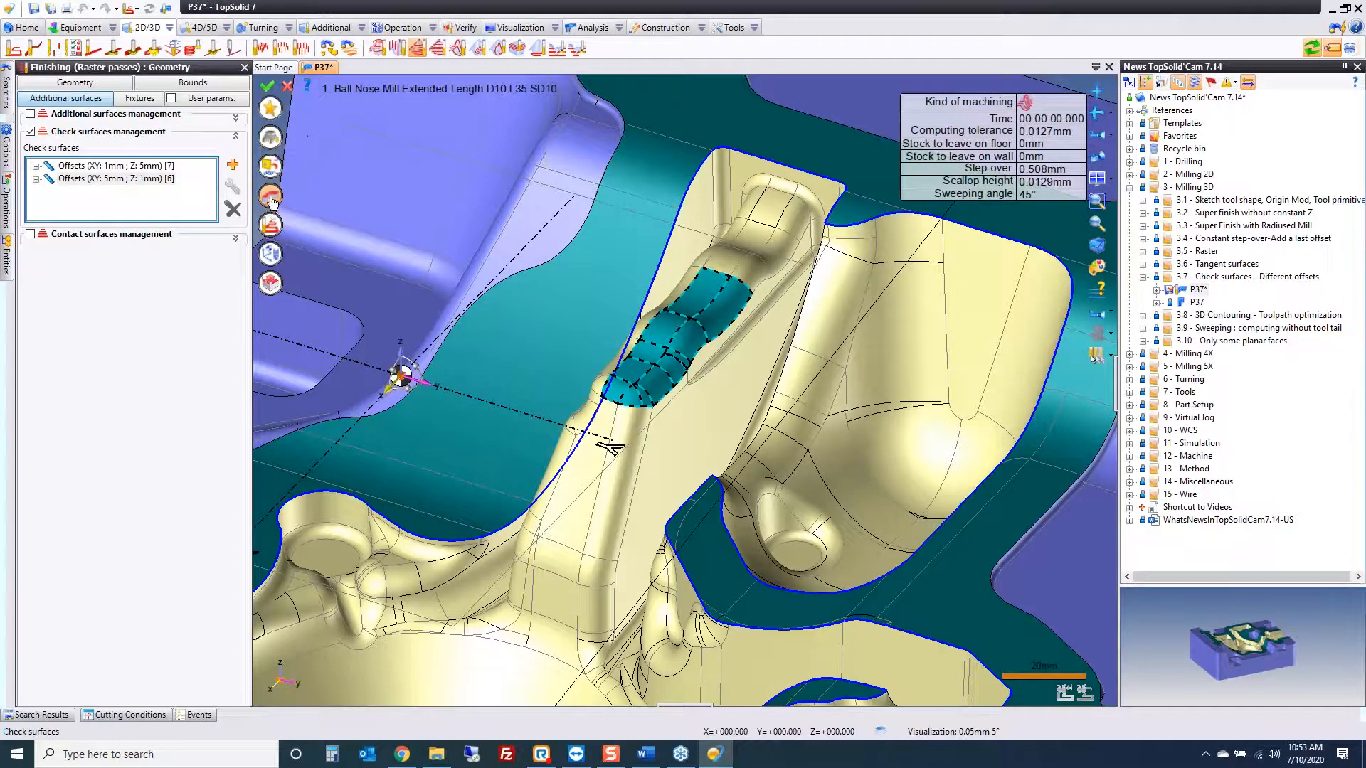
# Step: Narrow the machining limits around the ridge to start at 57.1 in X and span 92.5 to 171.5 in Y
pyautogui.click(271, 200)
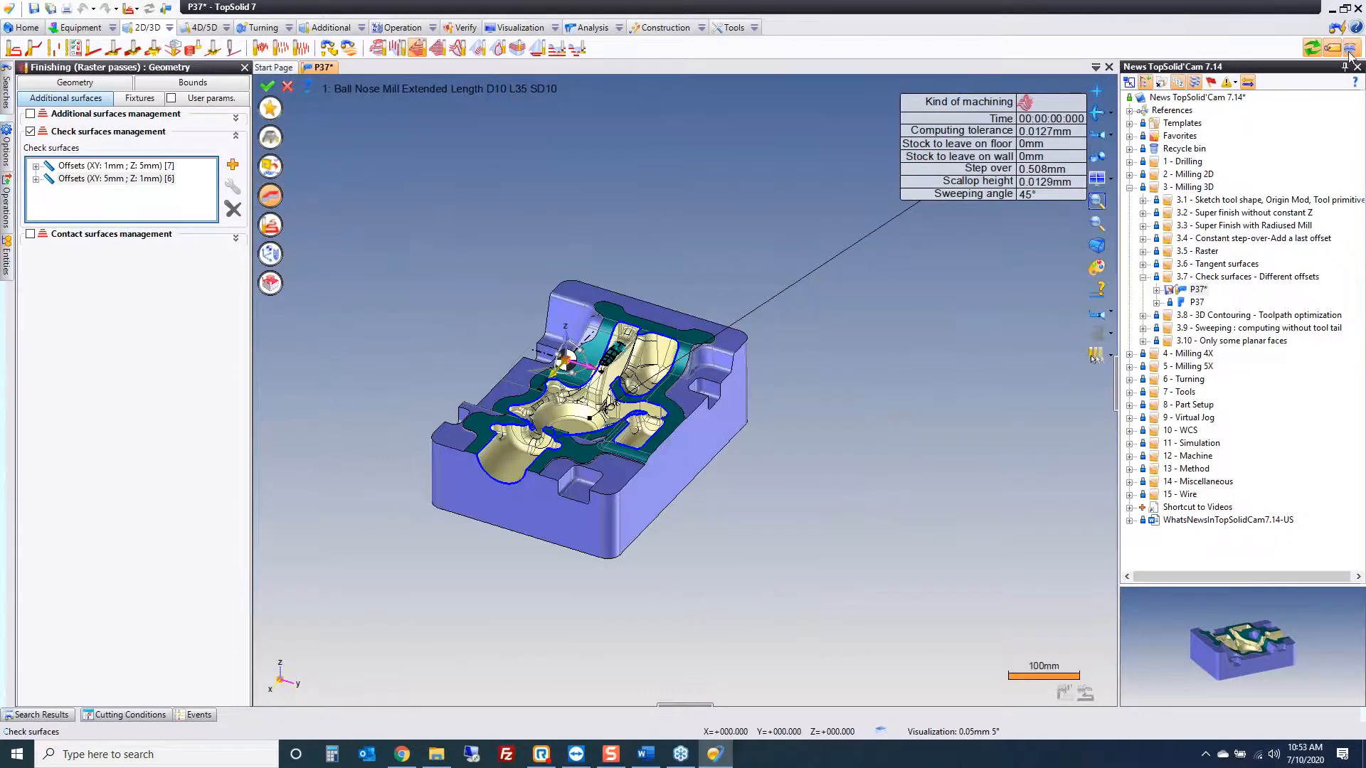
pyautogui.click(1350, 55)
pyautogui.moveTo(642, 531); pyautogui.dragTo(644, 685, button='middle')
pyautogui.moveTo(643, 685); pyautogui.dragTo(649, 503)
pyautogui.moveTo(649, 503); pyautogui.dragTo(656, 542, button='middle')
pyautogui.moveTo(662, 510); pyautogui.dragTo(660, 505)
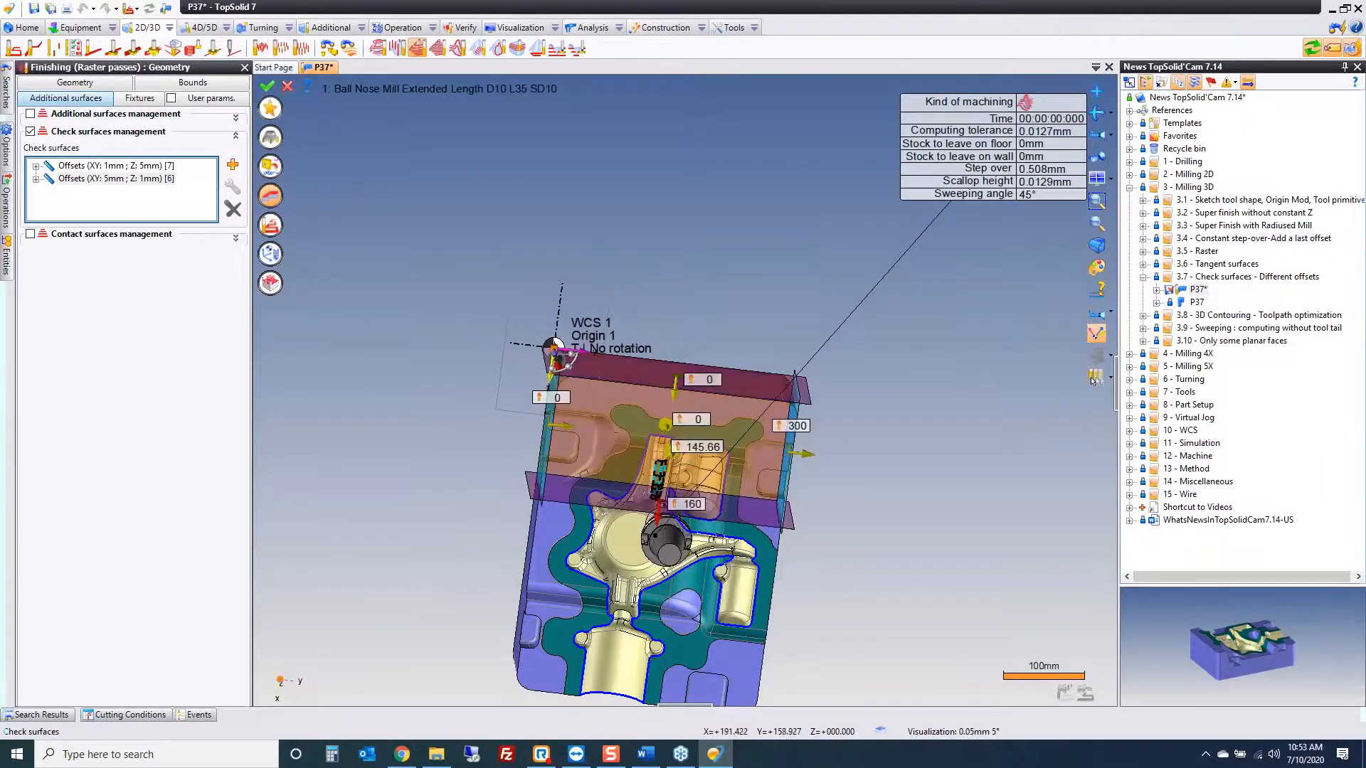
pyautogui.moveTo(675, 388); pyautogui.dragTo(667, 430)
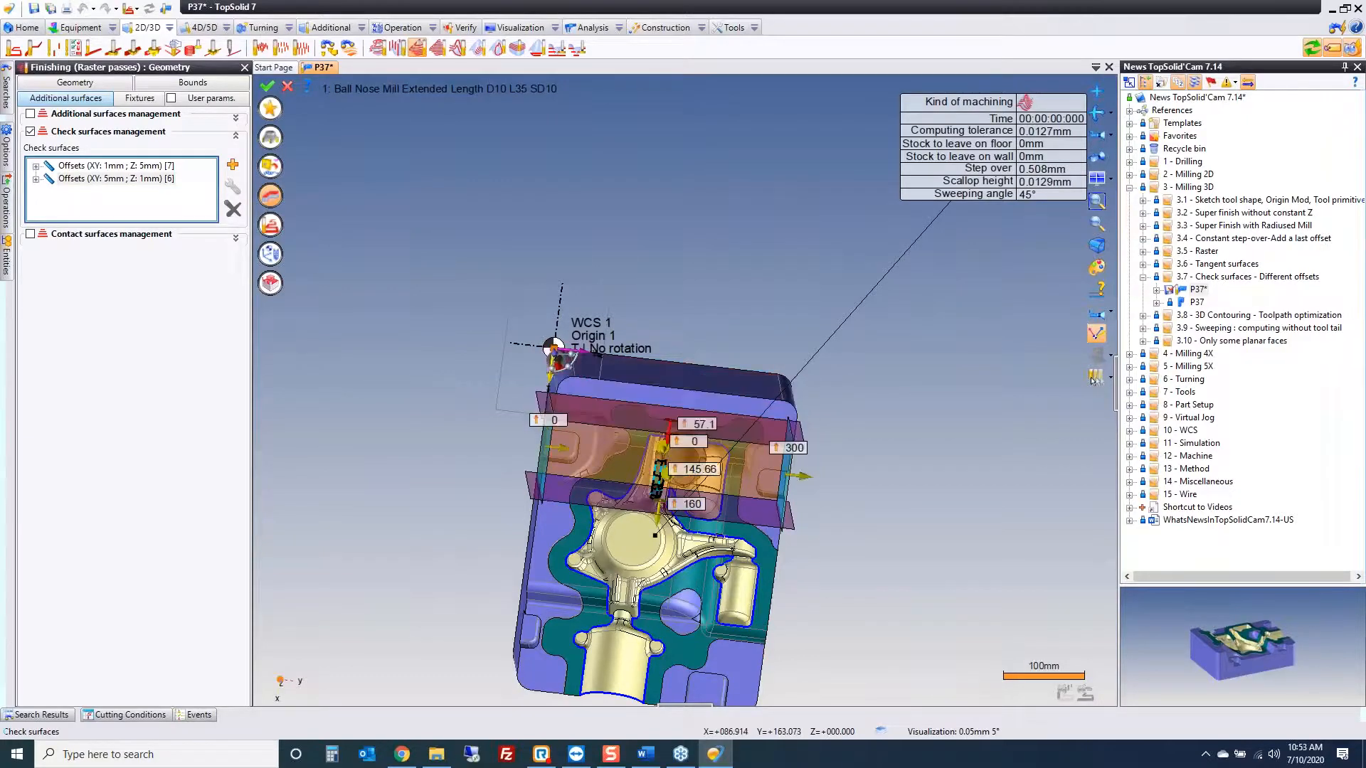
pyautogui.moveTo(798, 487); pyautogui.dragTo(802, 473, button='middle')
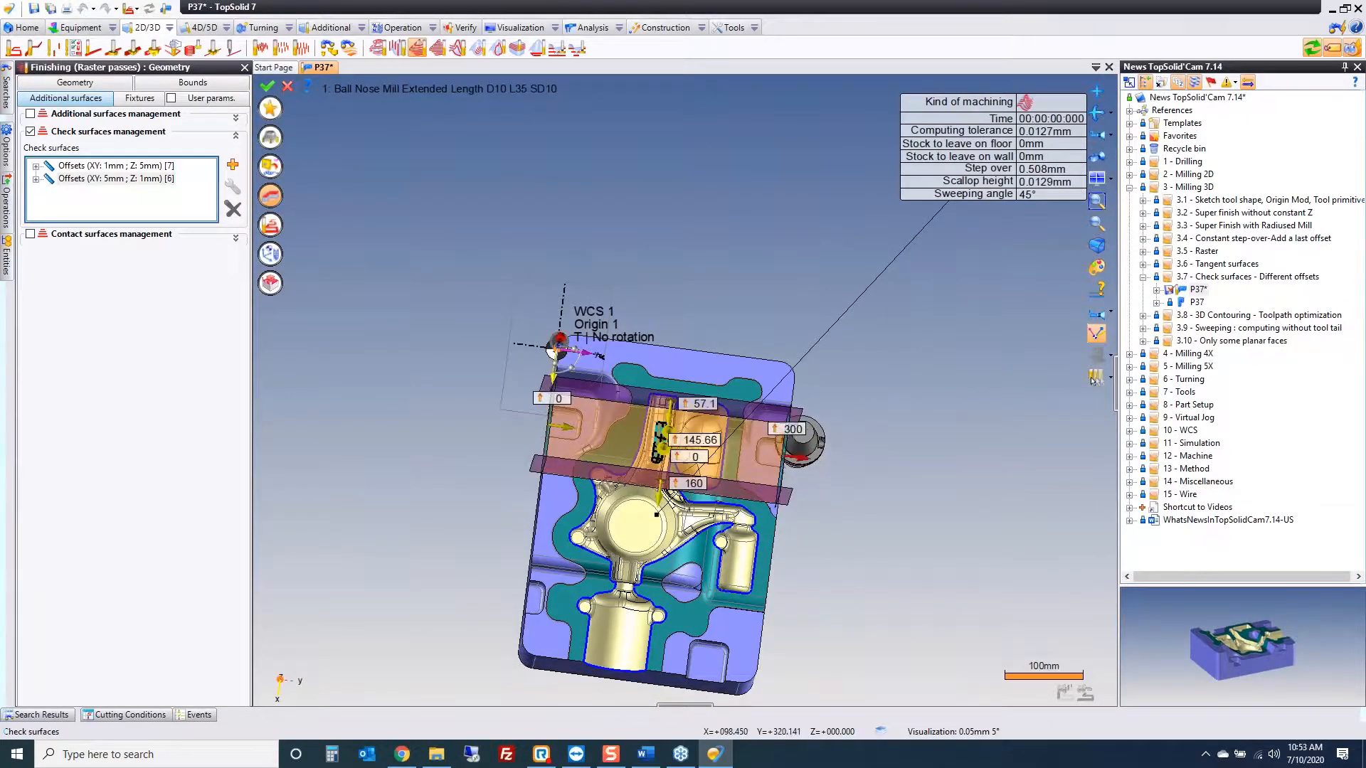
pyautogui.moveTo(802, 457); pyautogui.dragTo(700, 444)
pyautogui.moveTo(564, 427); pyautogui.dragTo(635, 435)
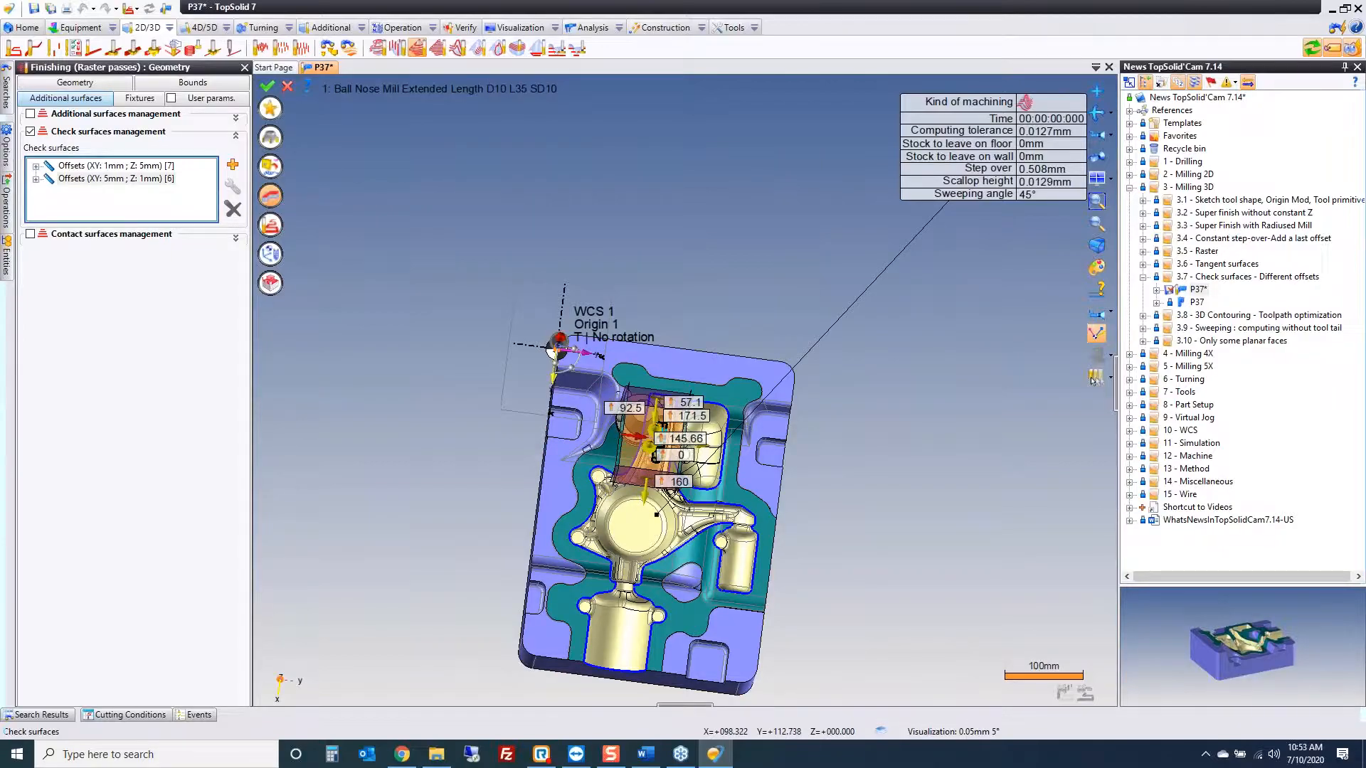
# Step: Compute the raster passes operation, exit the simulation and display its toolpath over the check surfaces
pyautogui.click(268, 86)
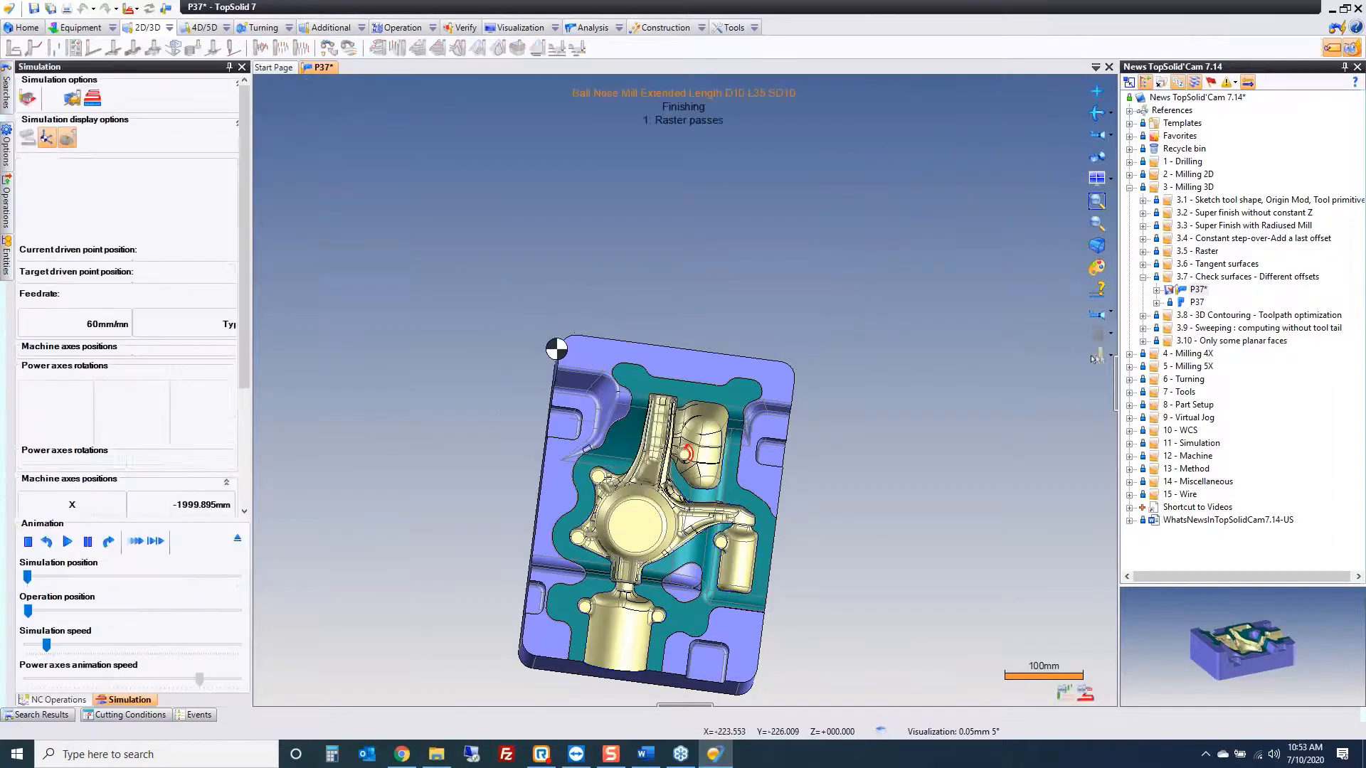
pyautogui.press('Escape')
pyautogui.click(222, 174)
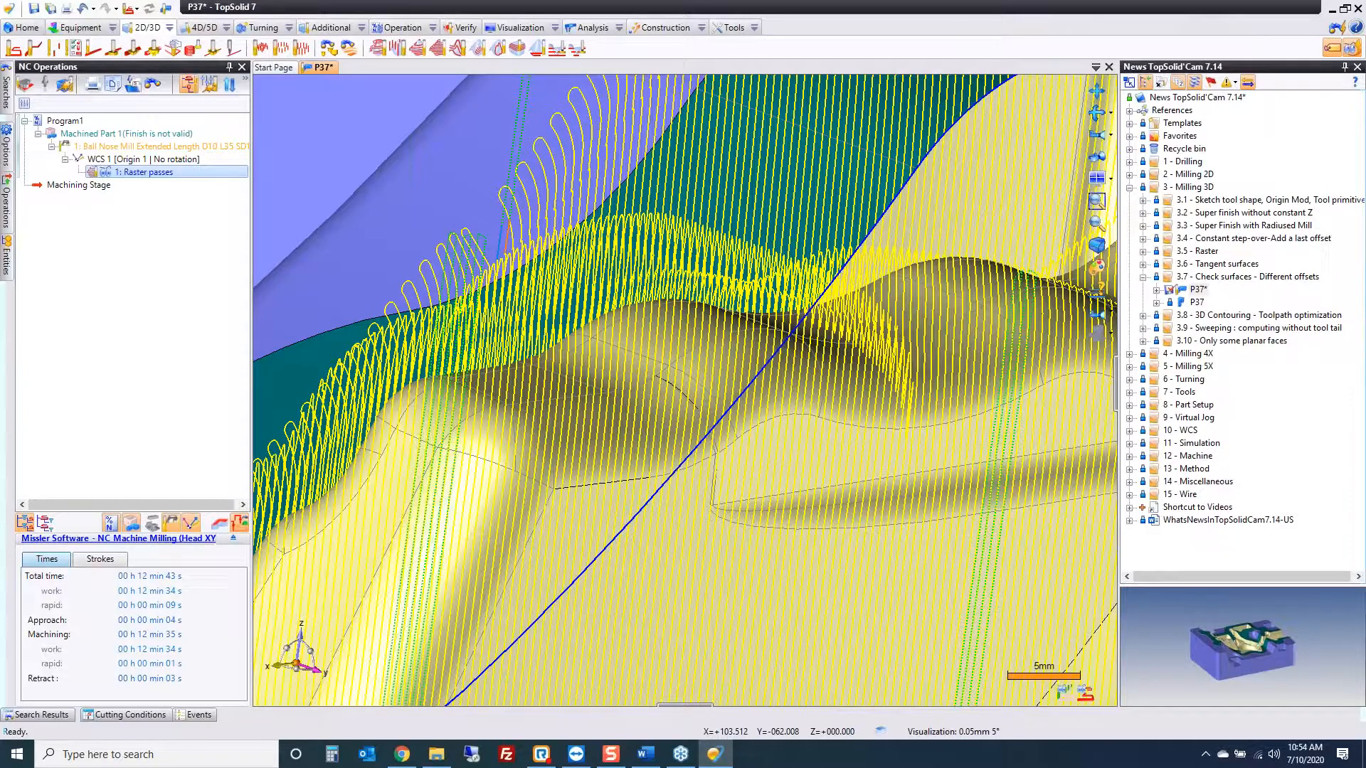
# Step: Close the P37 document without saving and open the P38 machining document from 3.8 - 3D Contouring - Toolpath optimization
pyautogui.middleClick(317, 70)
pyautogui.click(705, 404)
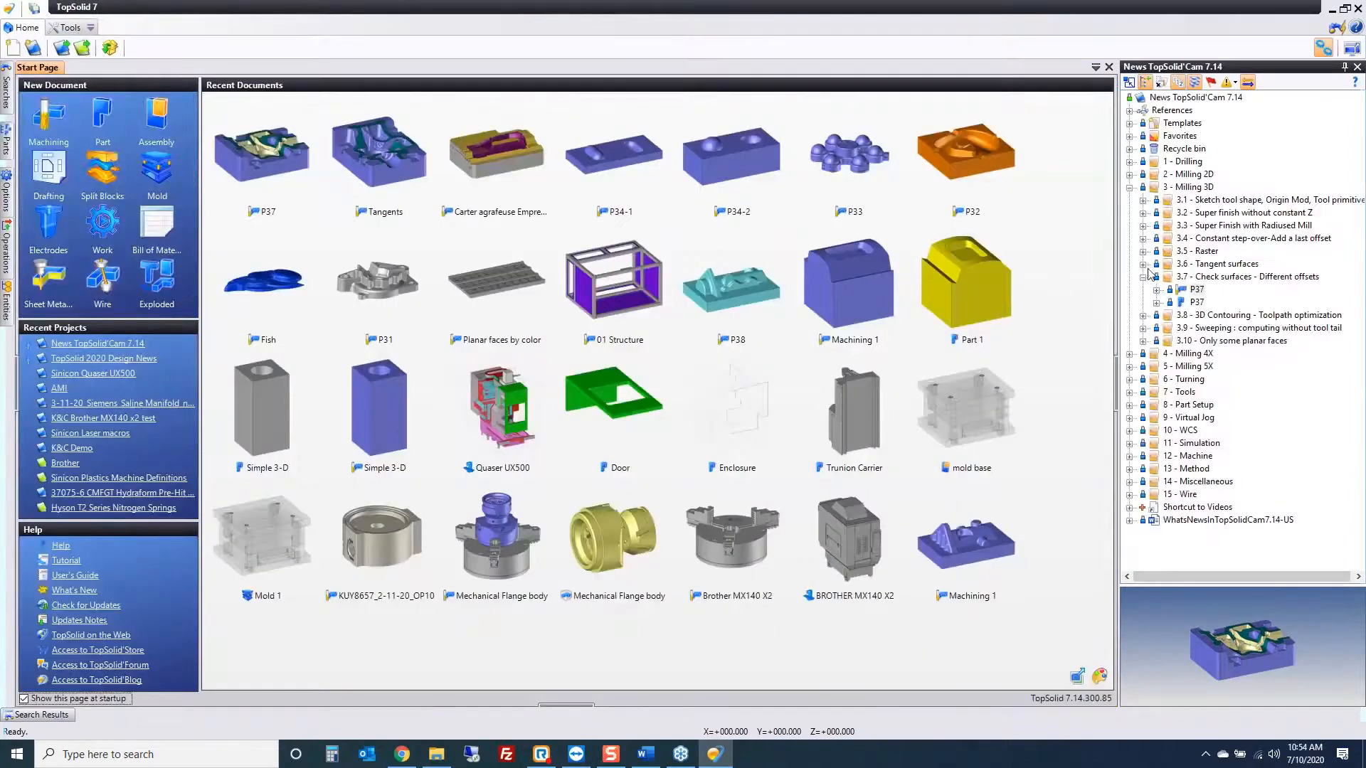
pyautogui.click(1145, 279)
pyautogui.click(1143, 290)
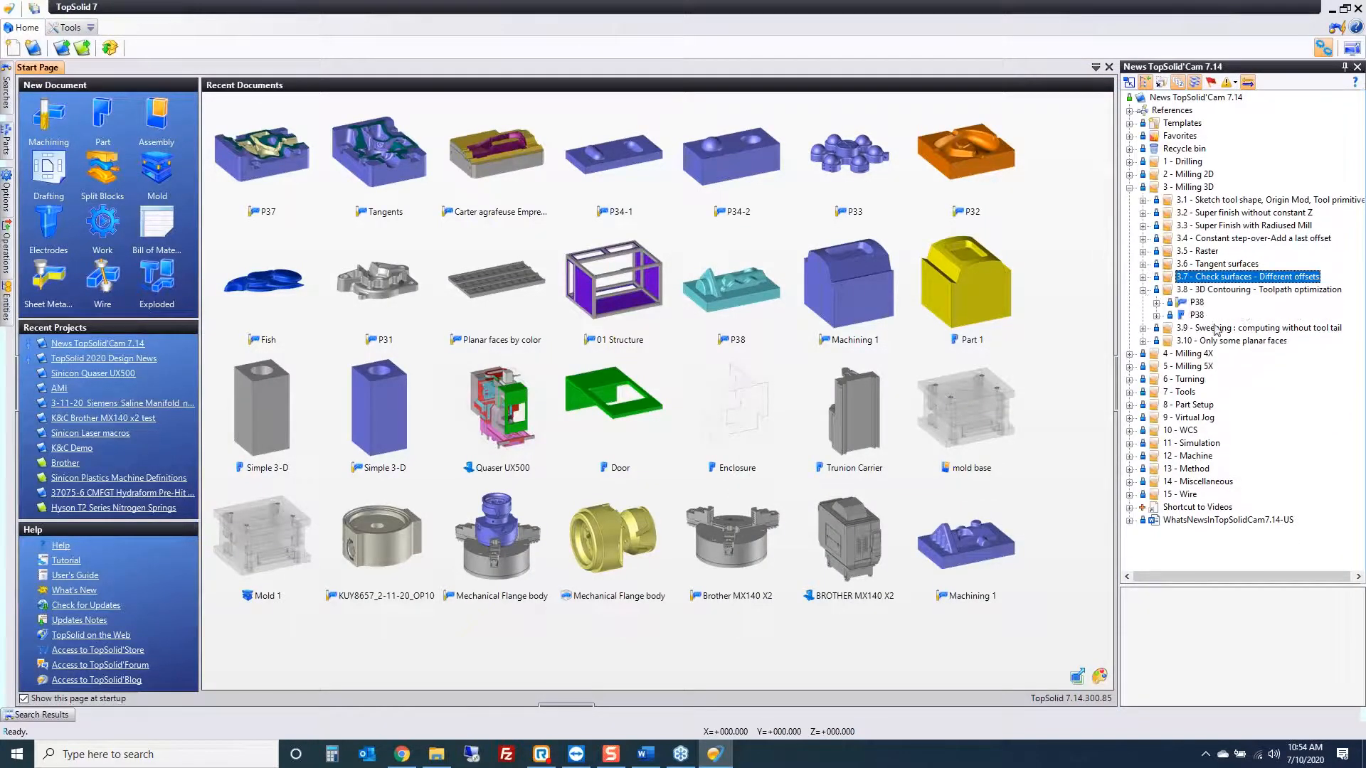
pyautogui.click(1197, 302)
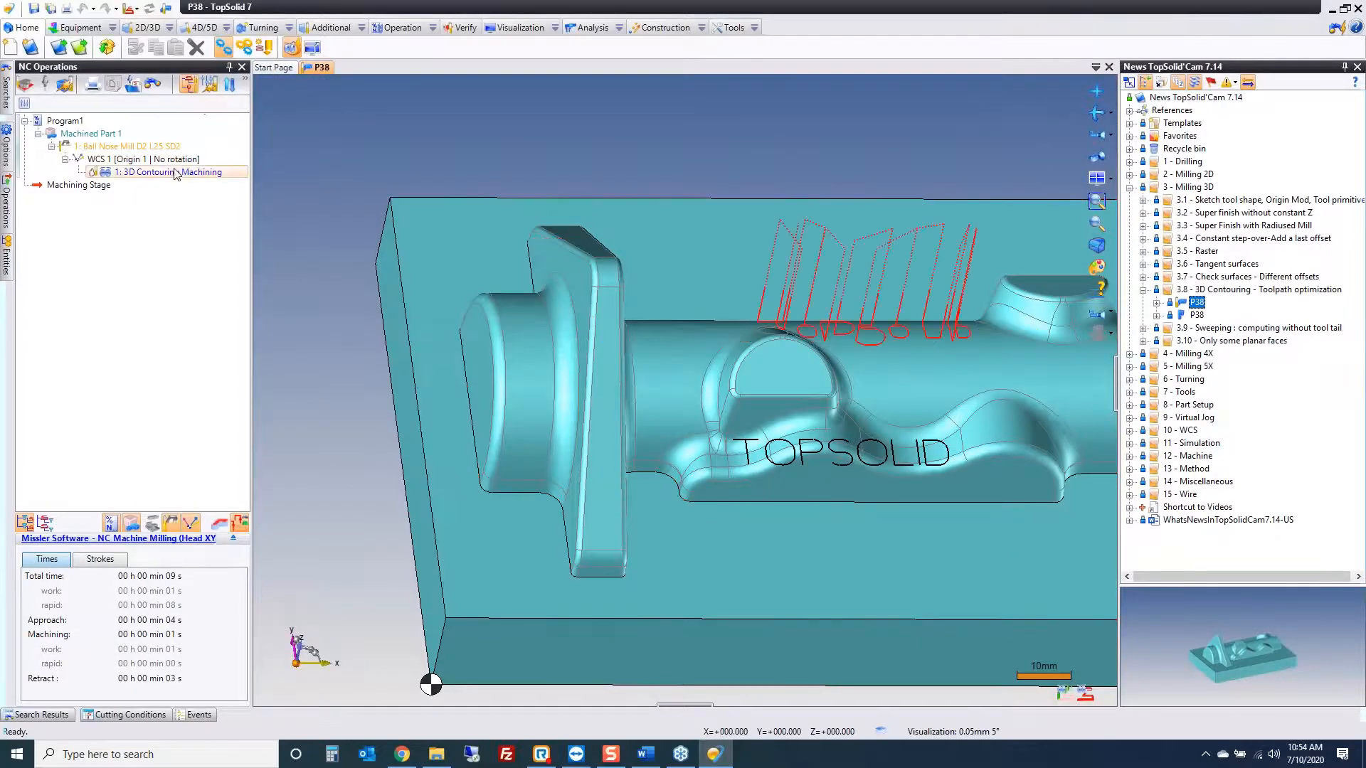
# Step: Replace the existing 3D Contouring Machining operation with a new 3D contouring operation that uses the TOPSOLID text as support curves
pyautogui.click(196, 47)
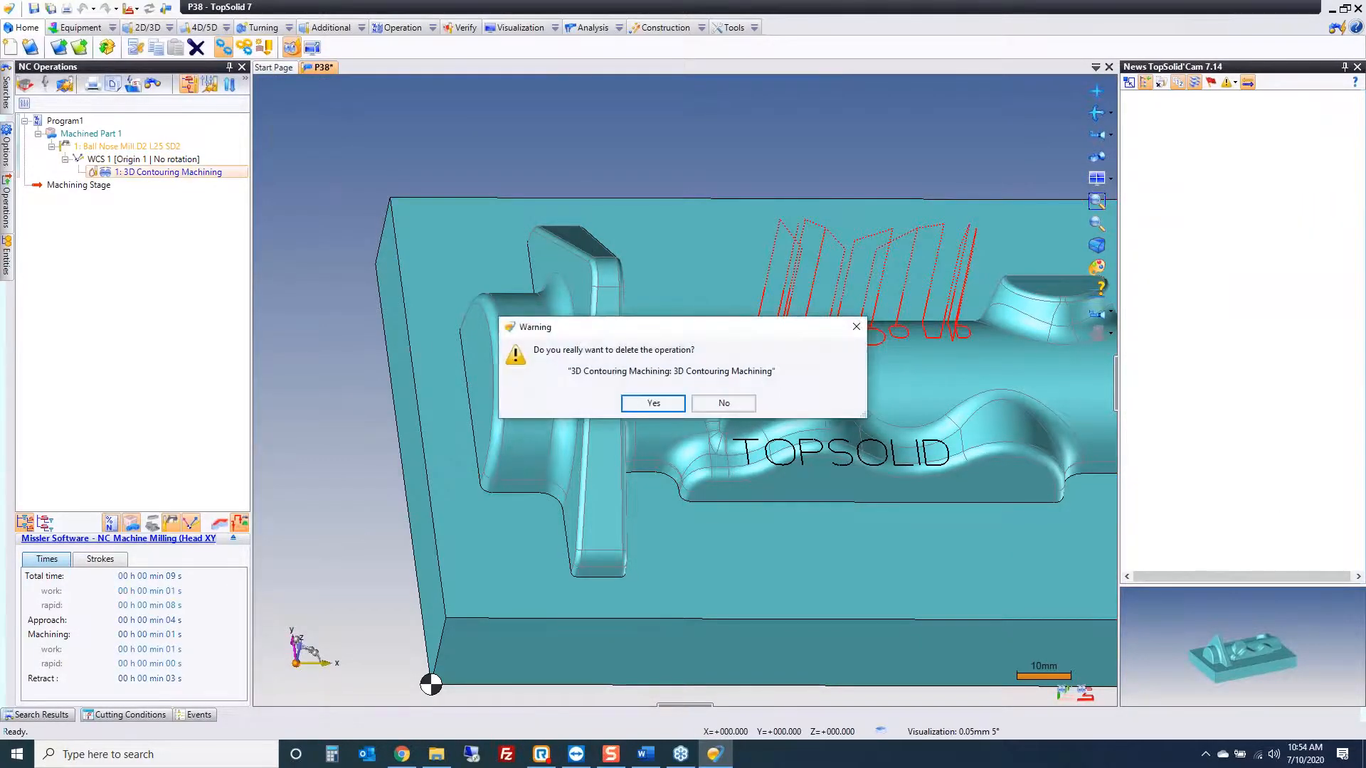
pyautogui.click(653, 403)
pyautogui.rightClick(462, 125)
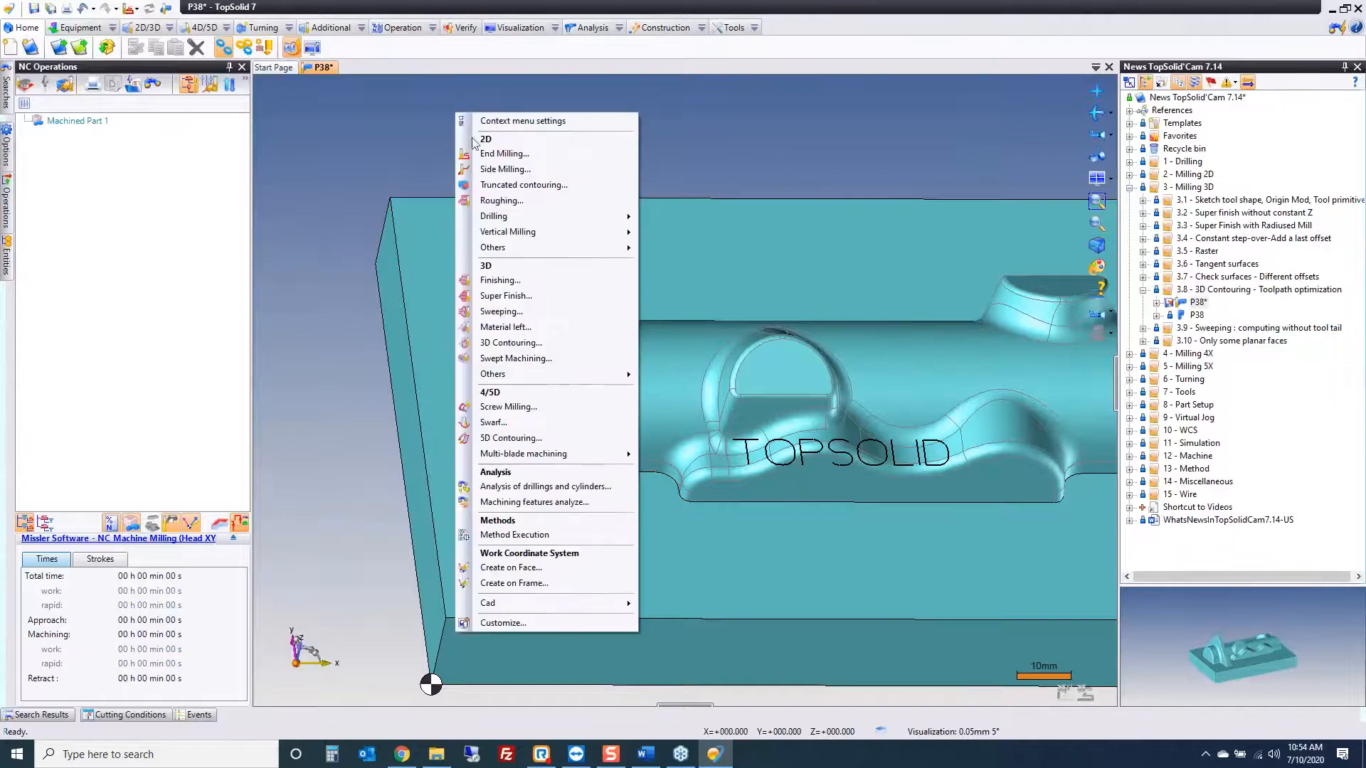
pyautogui.click(528, 347)
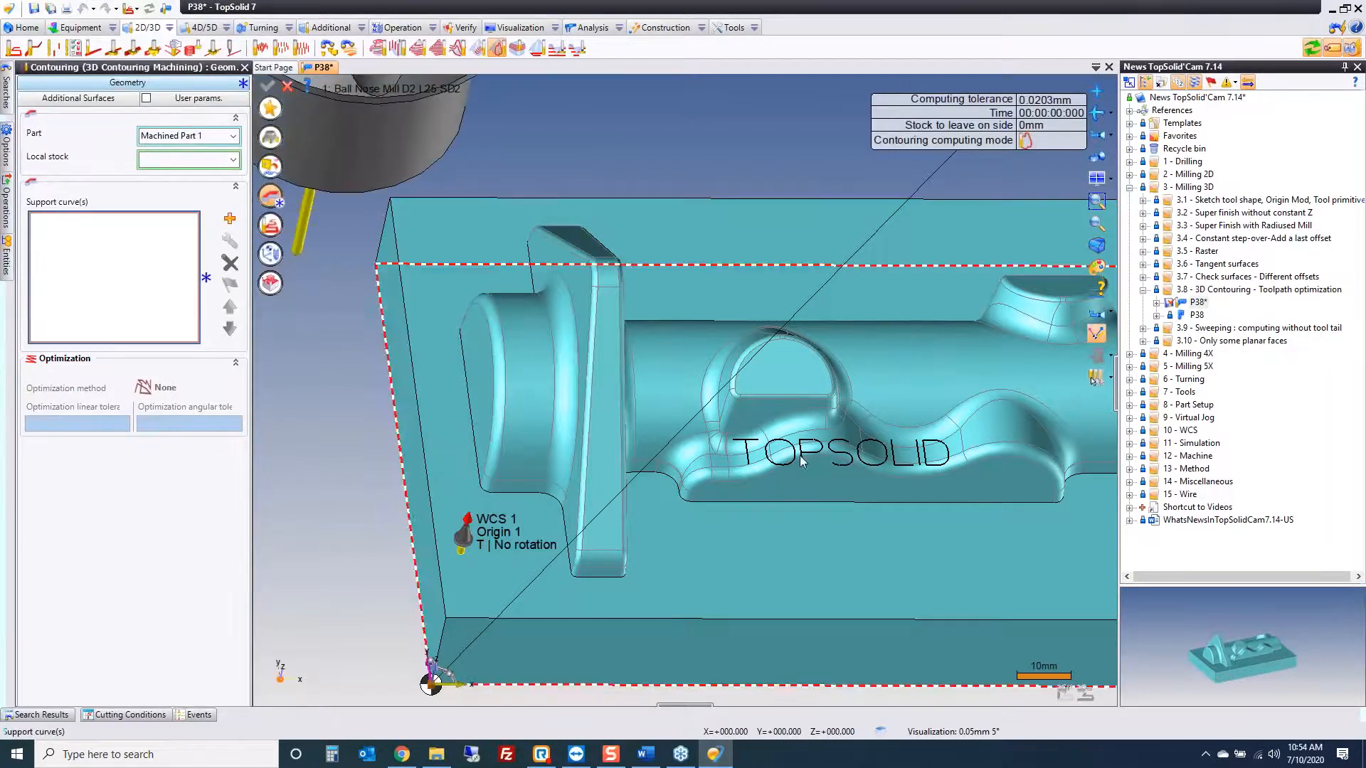
pyautogui.click(751, 461)
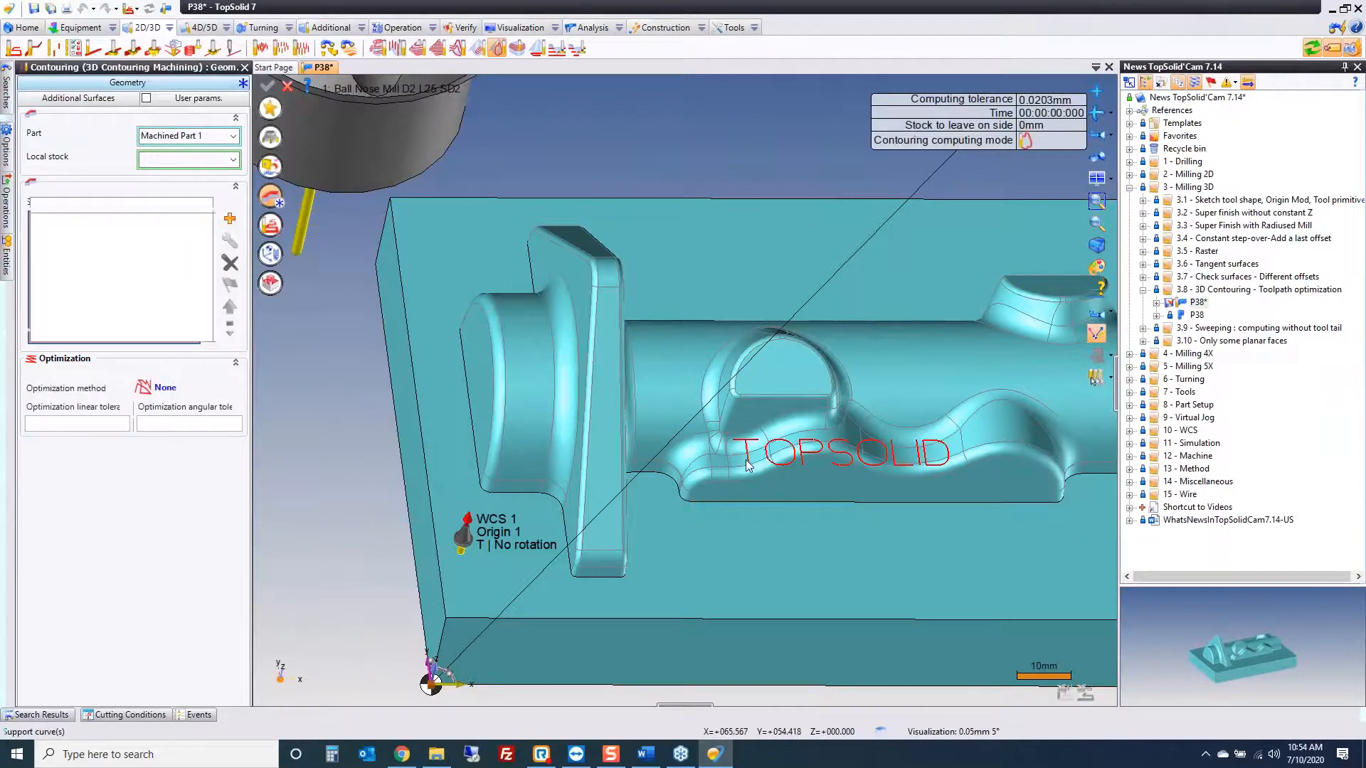
pyautogui.click(271, 201)
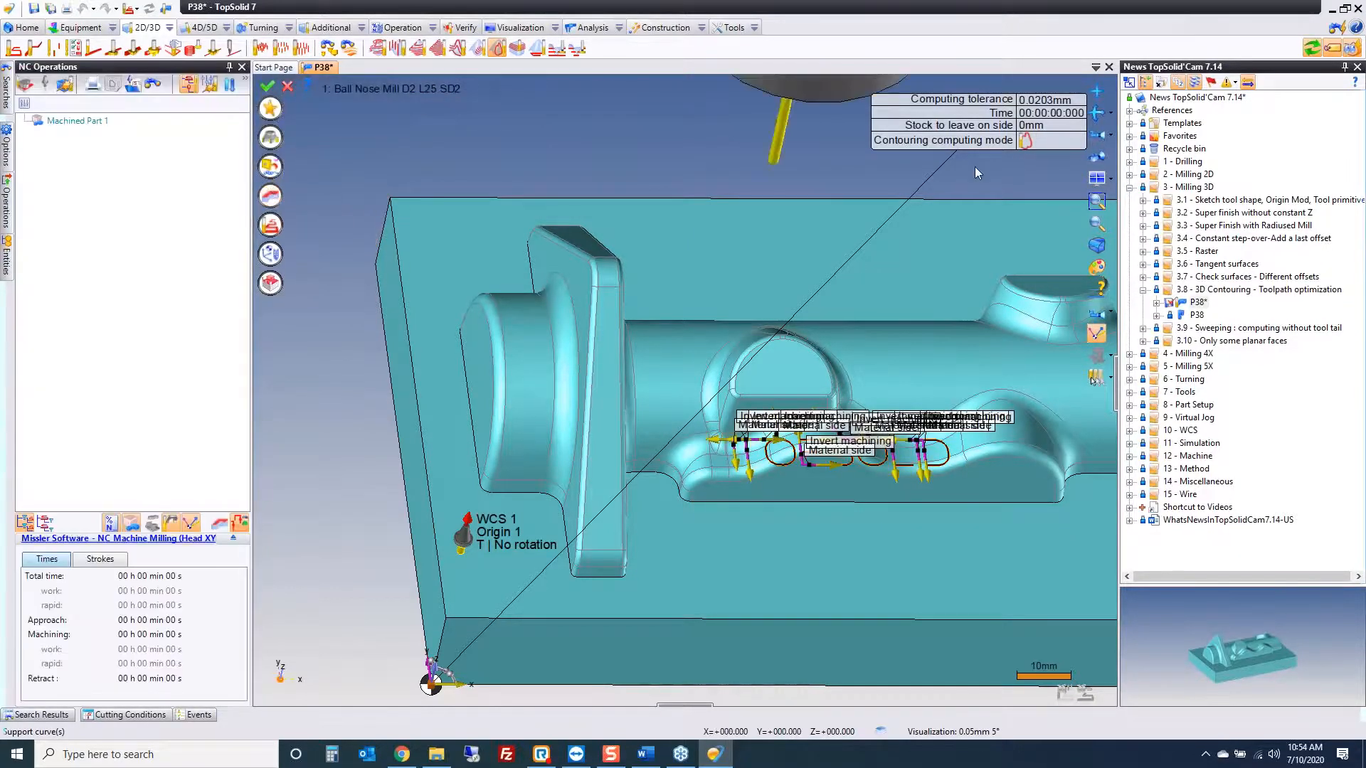
# Step: Set the contouring computing mode to Follow the shape
pyautogui.click(1027, 143)
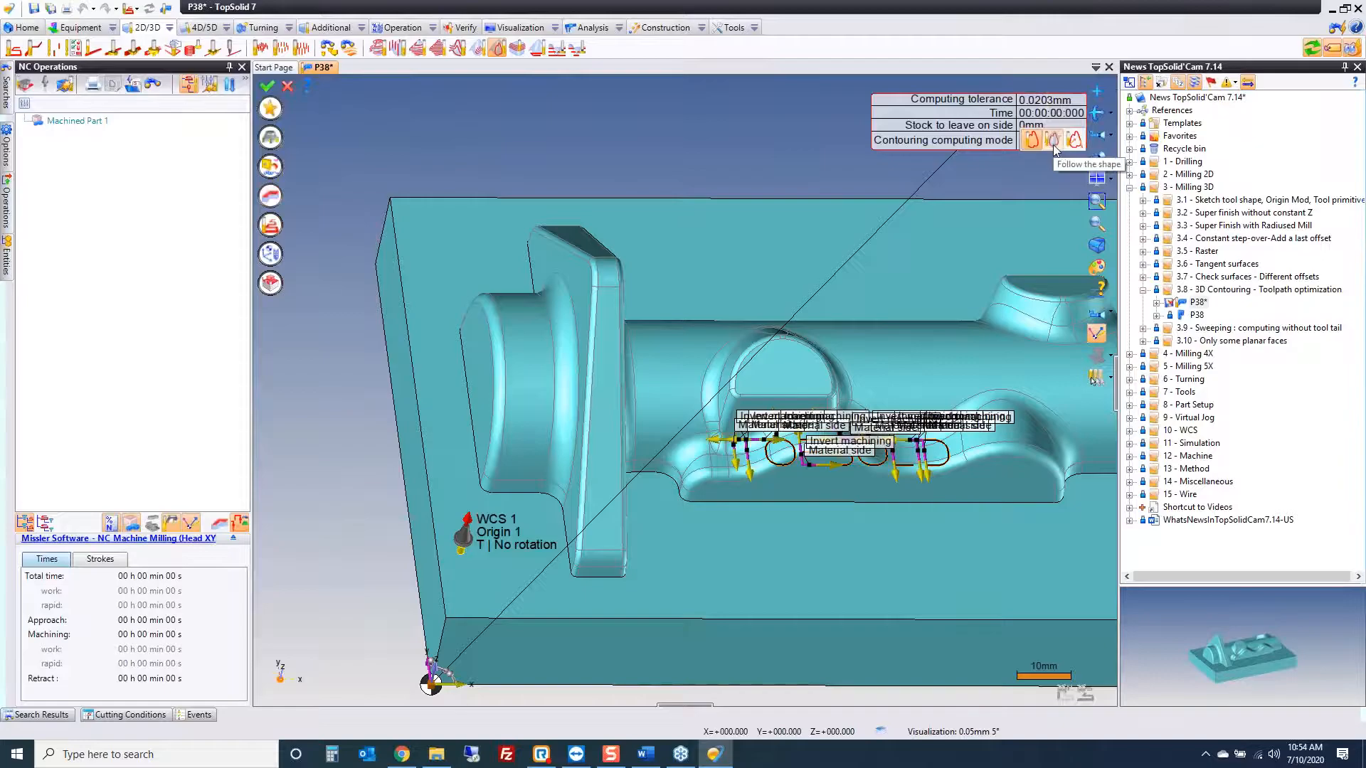
pyautogui.click(1053, 142)
pyautogui.moveTo(543, 145); pyautogui.dragTo(519, 187, button='middle')
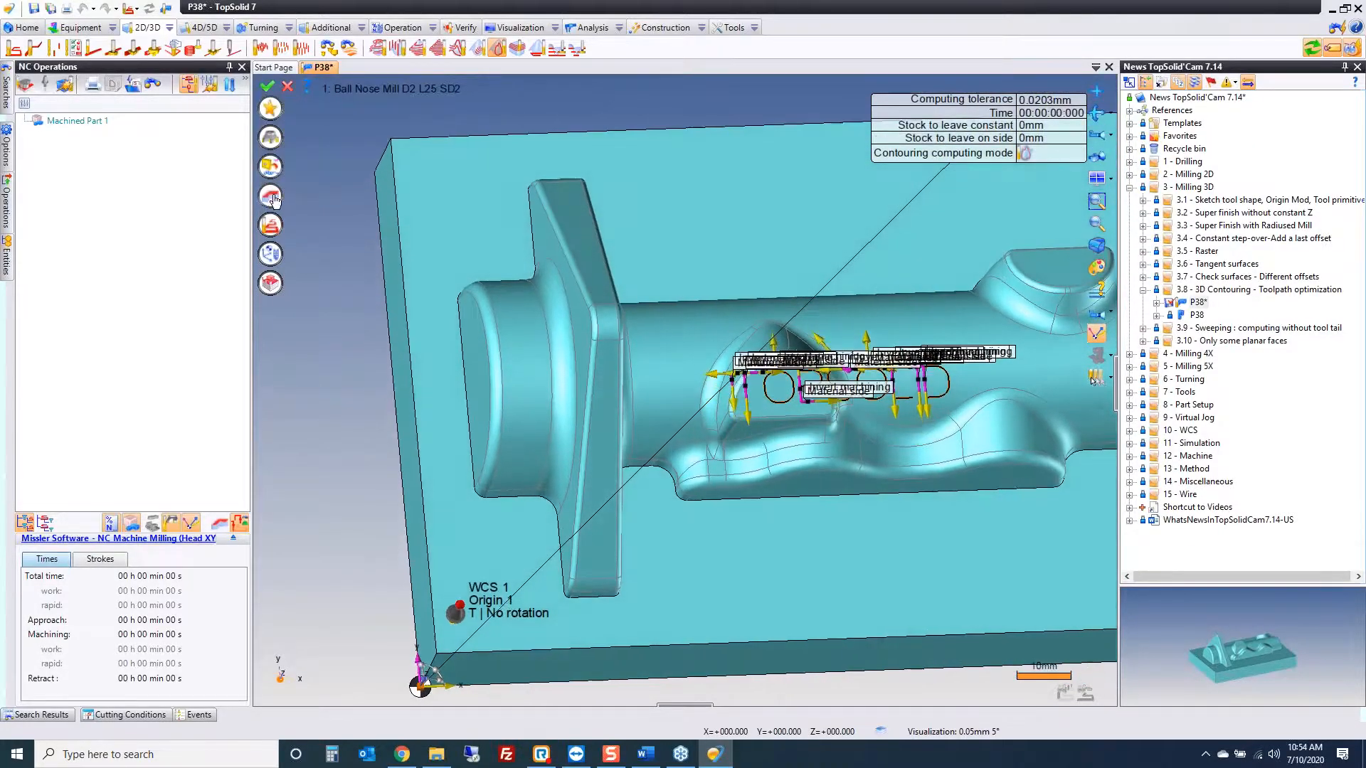
# Step: Set the 3D contouring optimization method to Shortest path and validate the operation
pyautogui.click(270, 195)
pyautogui.moveTo(327, 112); pyautogui.dragTo(329, 135, button='middle')
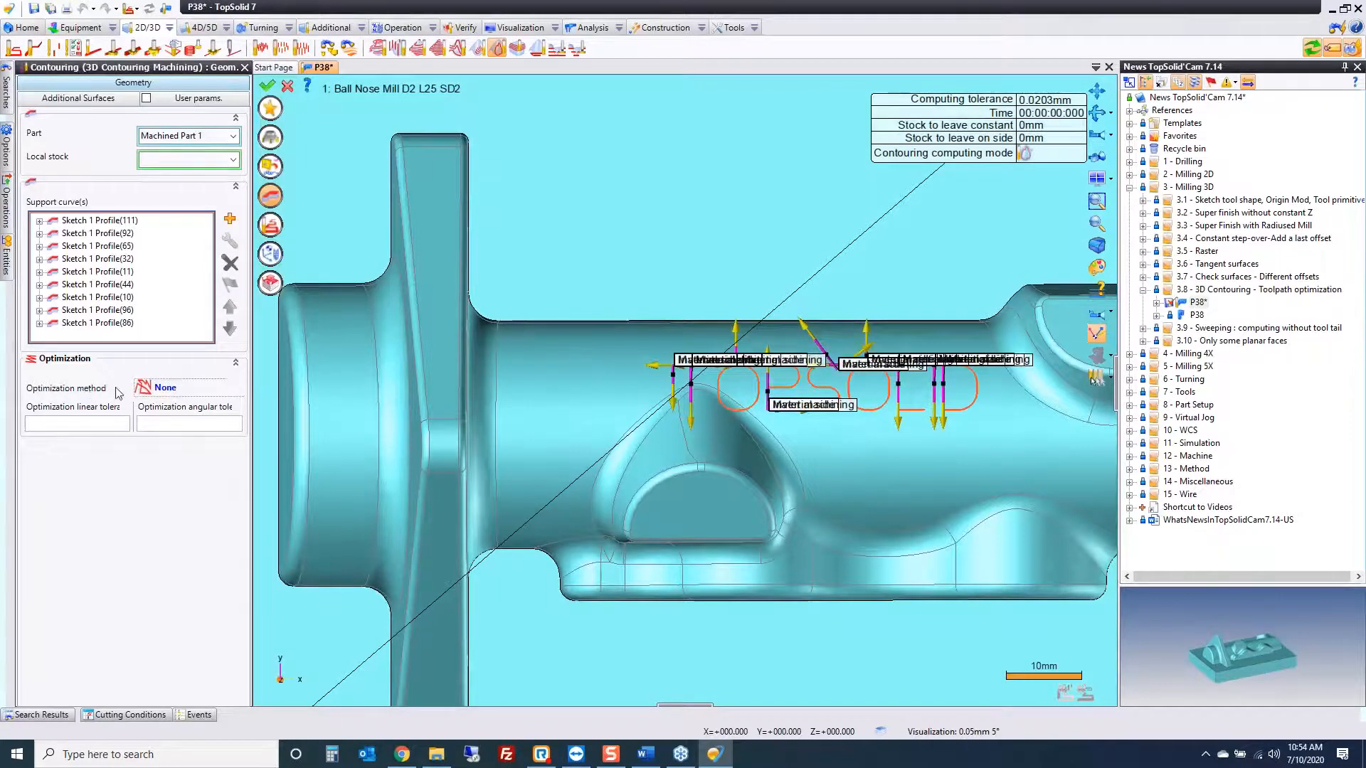
pyautogui.click(149, 393)
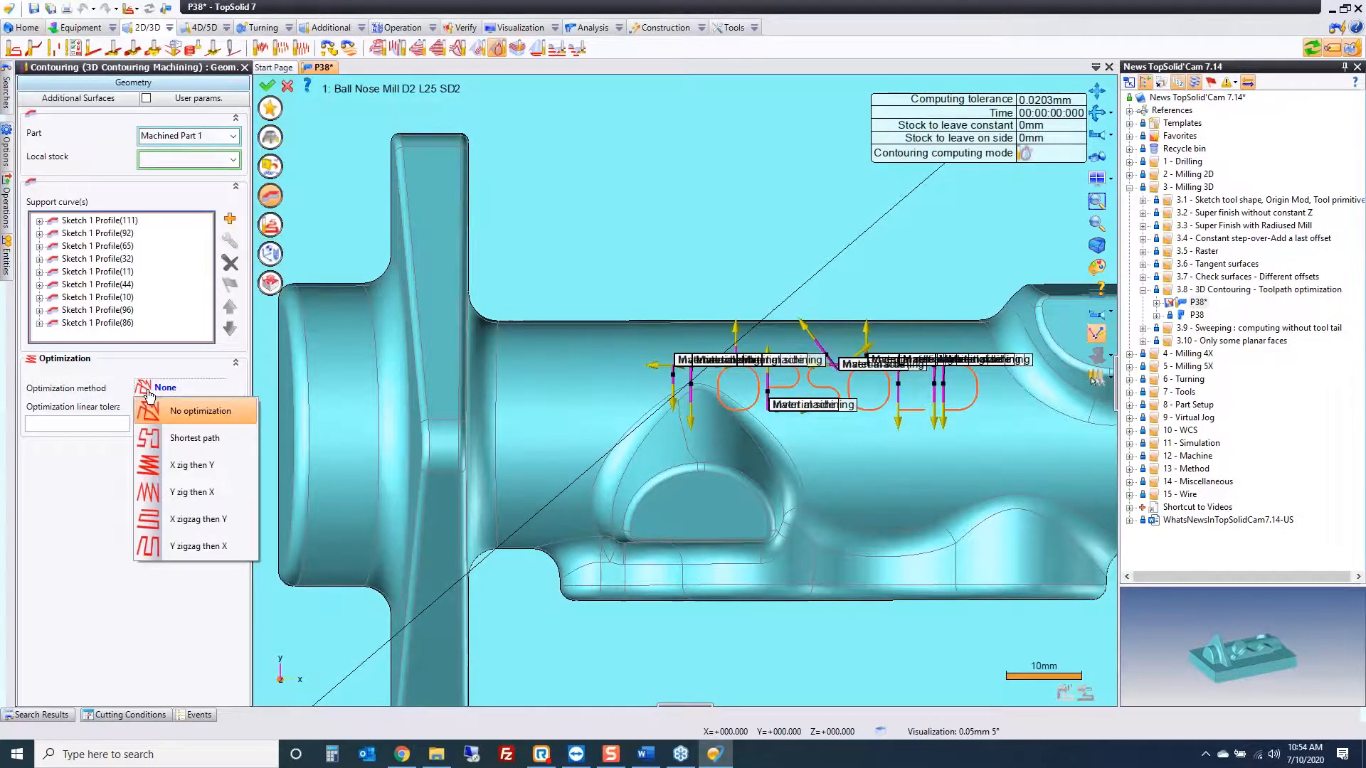
pyautogui.click(196, 436)
pyautogui.click(267, 86)
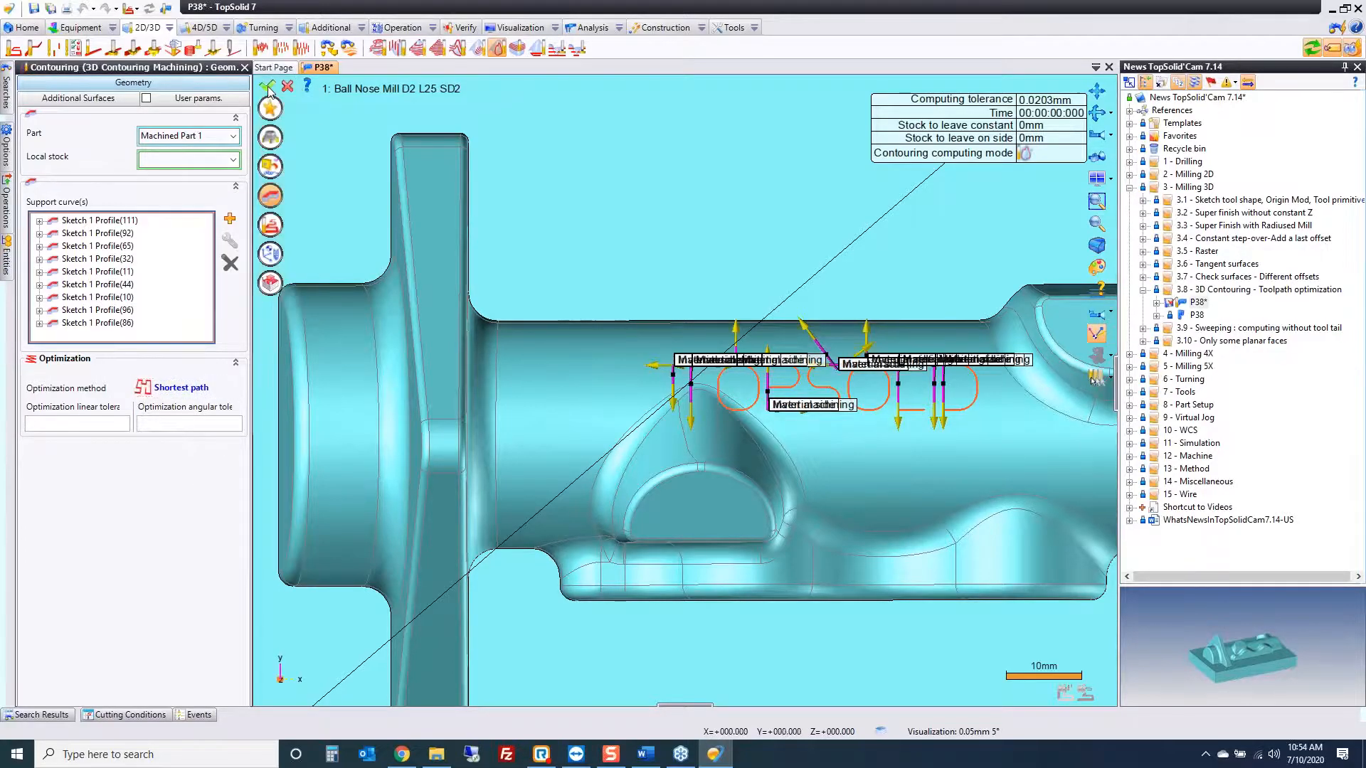
# Step: Simulate the 3D contouring of the TOPSOLID text at an increased simulation speed
pyautogui.click(1094, 357)
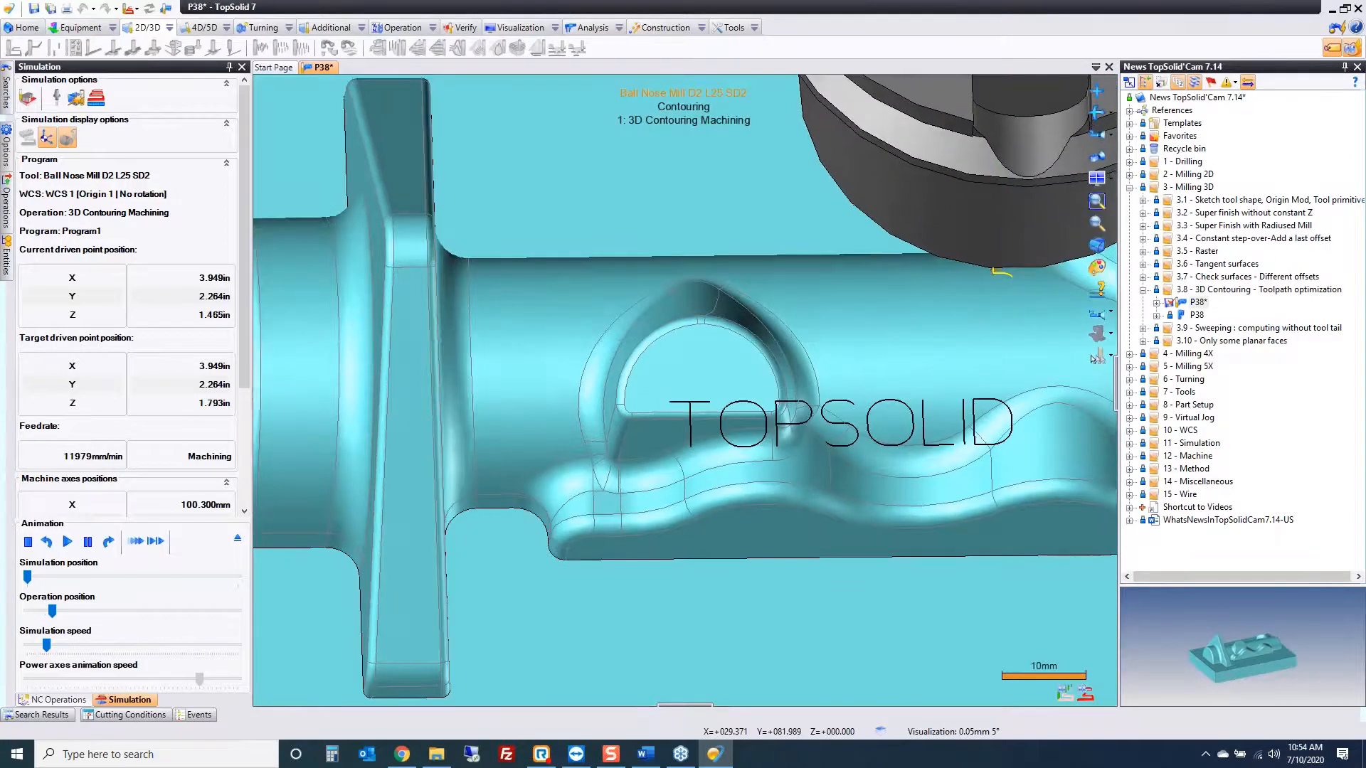
pyautogui.press('+')
pyautogui.press('+')
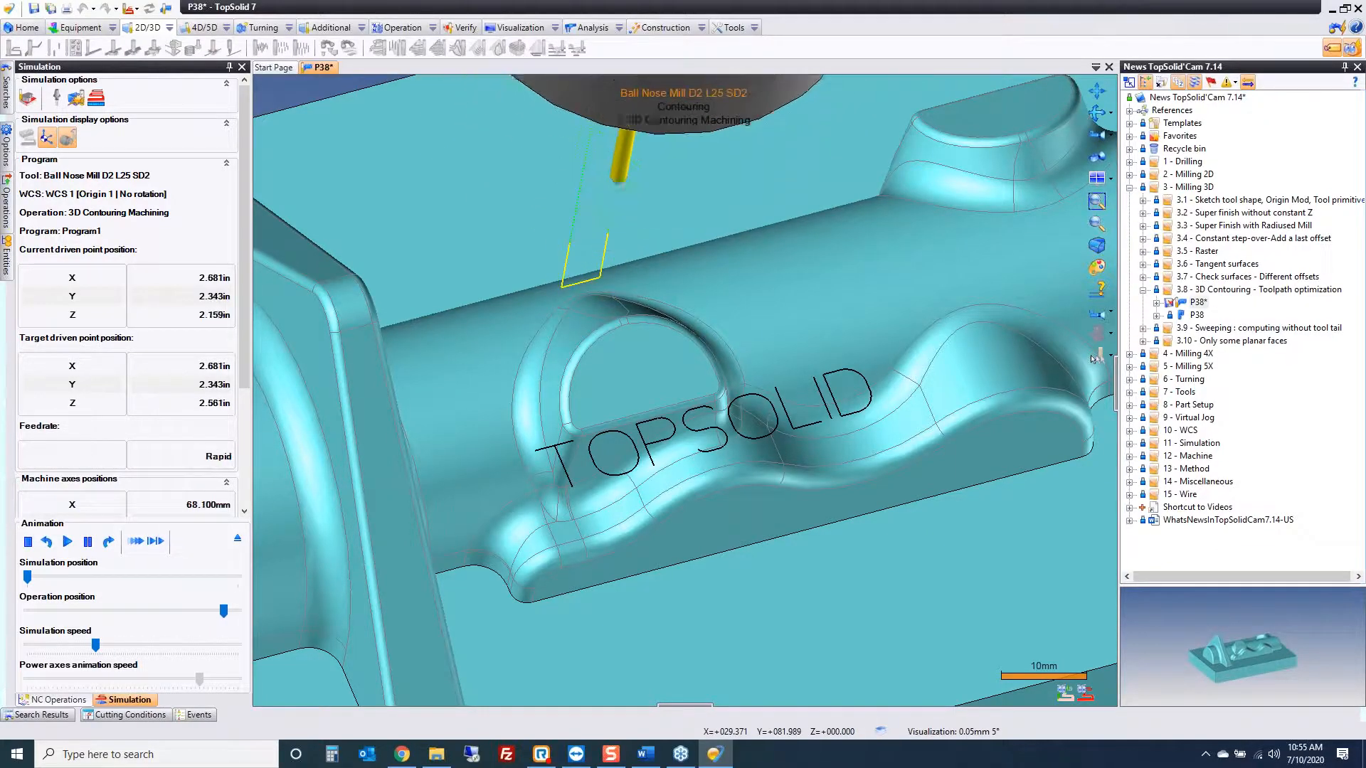
# Step: Close P38 without saving and open the 01 Structure machining document from 3.9 - Sweeping : computing without tool tail
pyautogui.middleClick(324, 71)
pyautogui.click(688, 403)
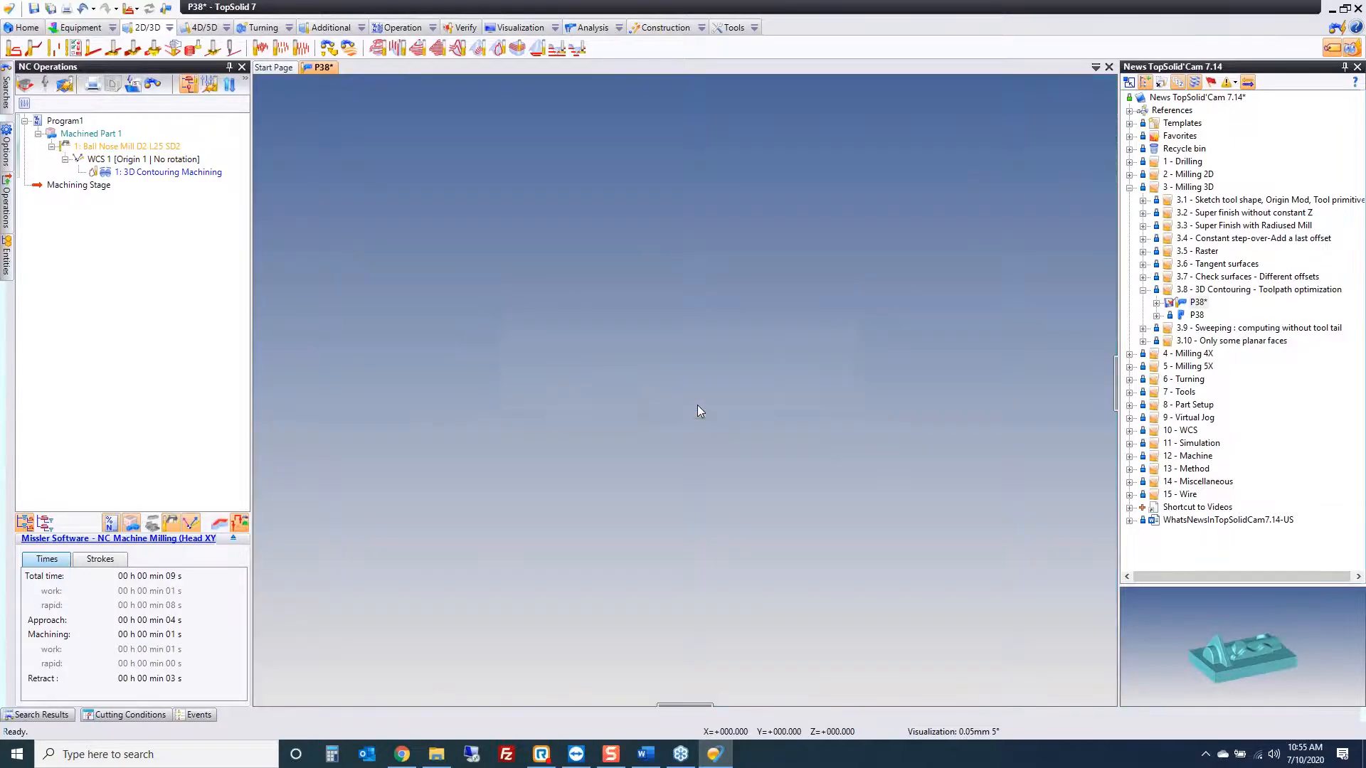
pyautogui.click(1143, 290)
pyautogui.click(1143, 303)
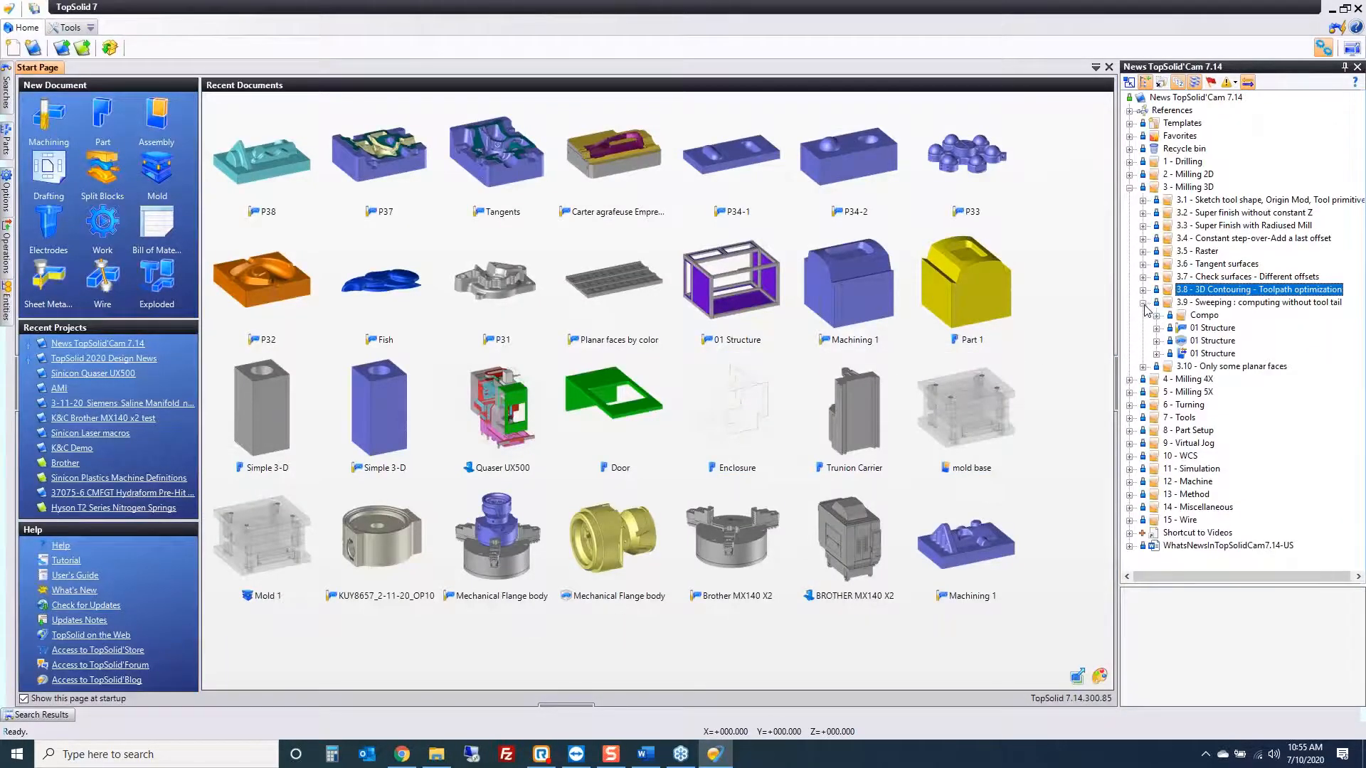
pyautogui.doubleClick(1218, 328)
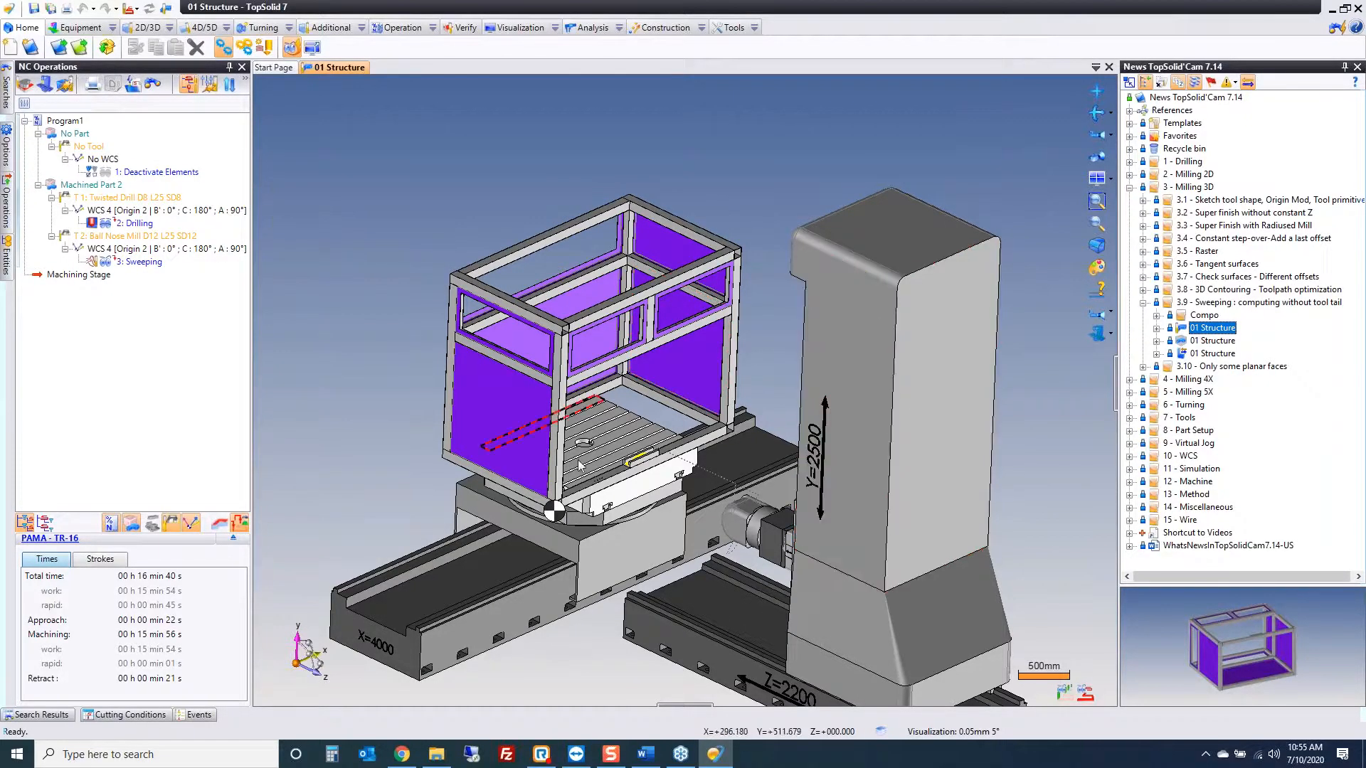
# Step: Simulate the Sweeping operation, examine how the ball nose mill passes the walls of the curved channel, and exit the simulation
pyautogui.scroll(6, 697, 449)
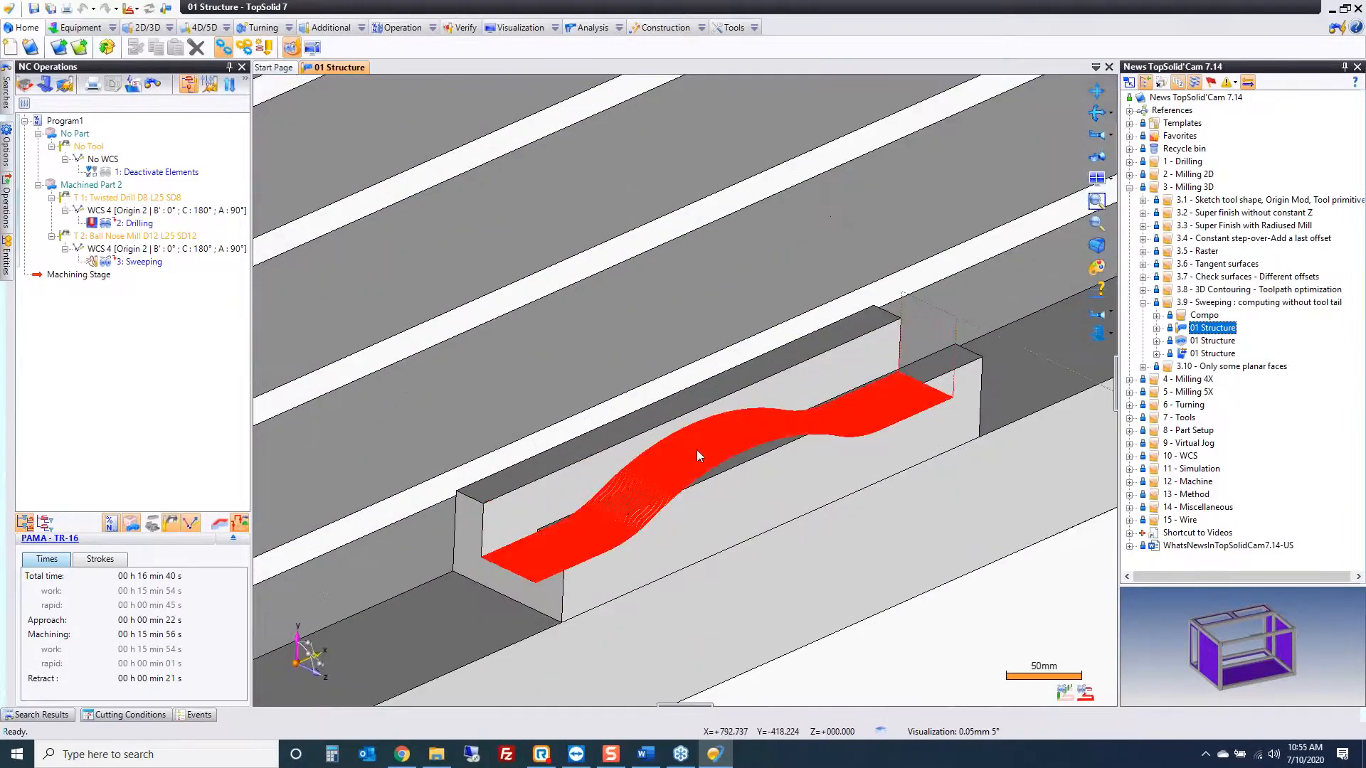
pyautogui.moveTo(697, 449); pyautogui.dragTo(729, 401, button='middle')
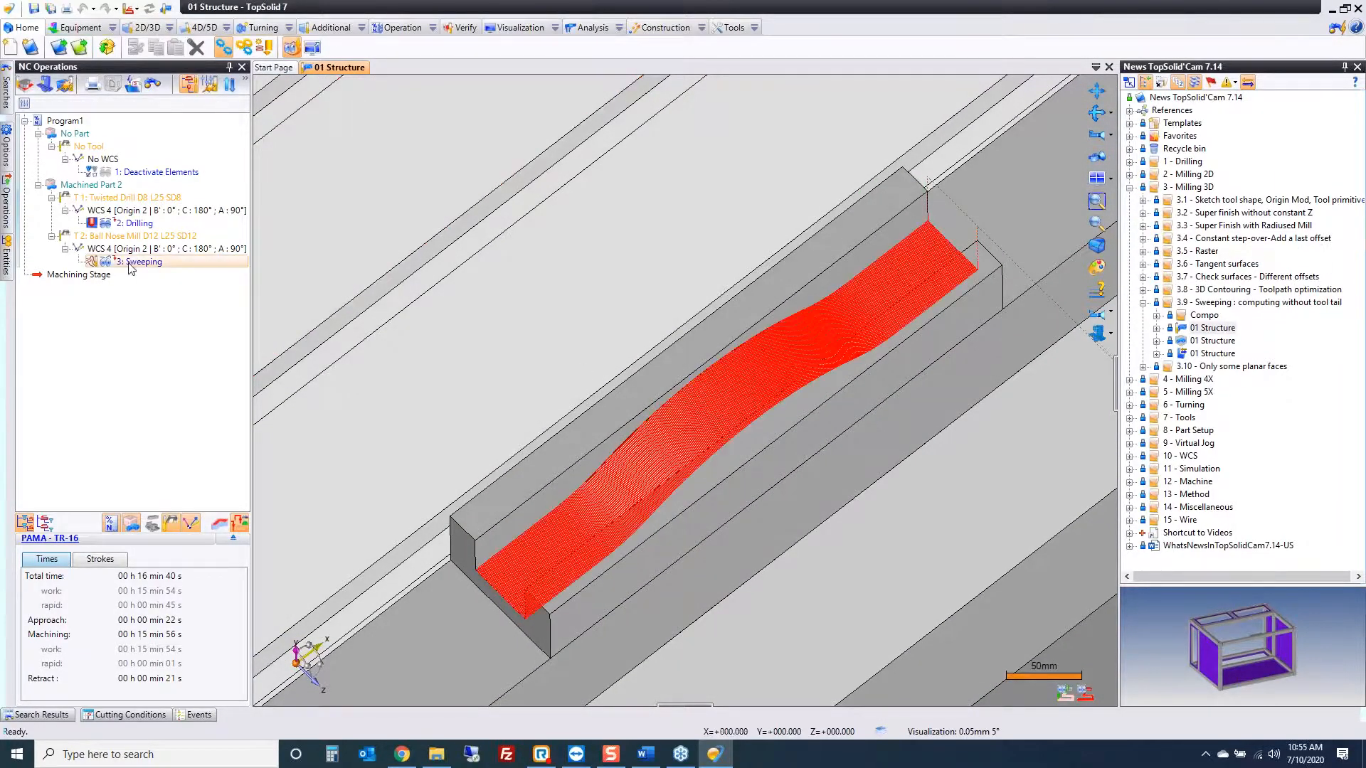
pyautogui.doubleClick(90, 263)
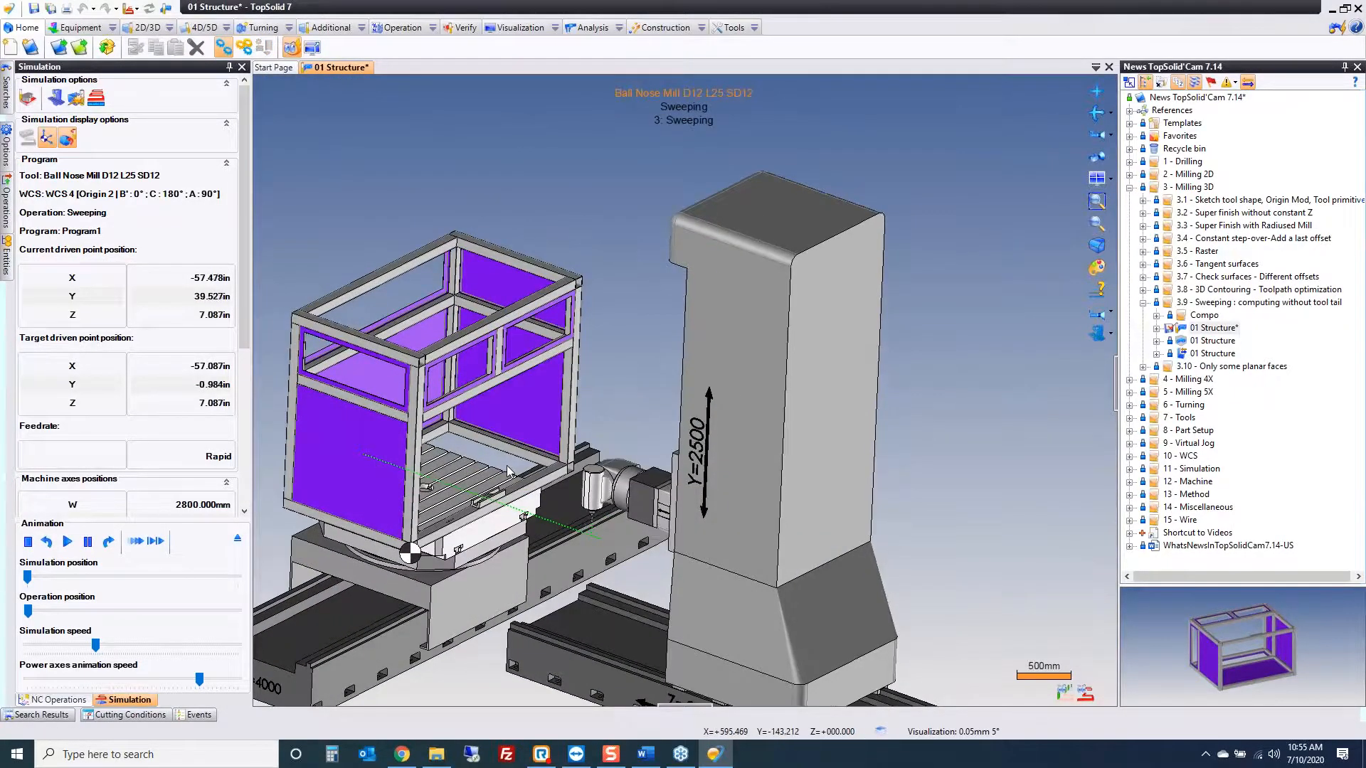
pyautogui.scroll(2, 633, 430)
pyautogui.scroll(5, 441, 498)
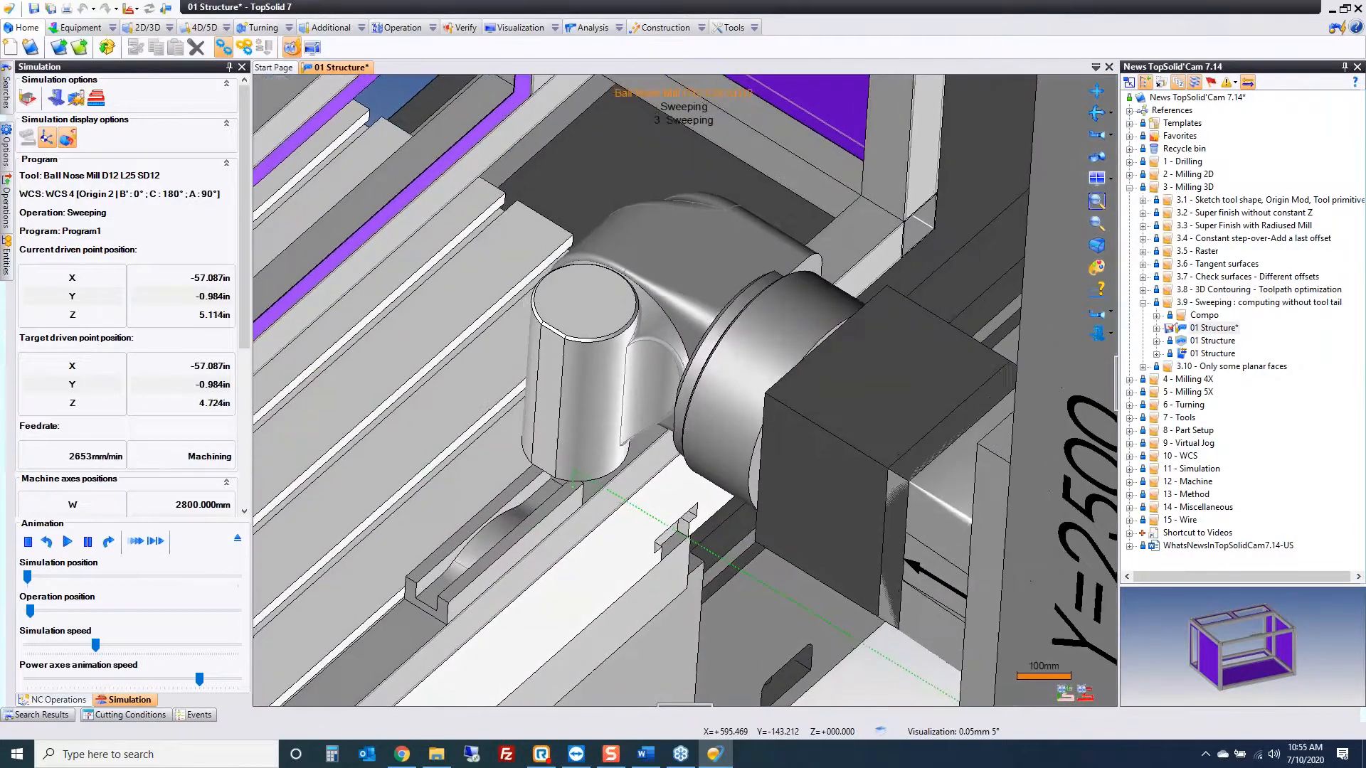
pyautogui.scroll(4, 597, 512)
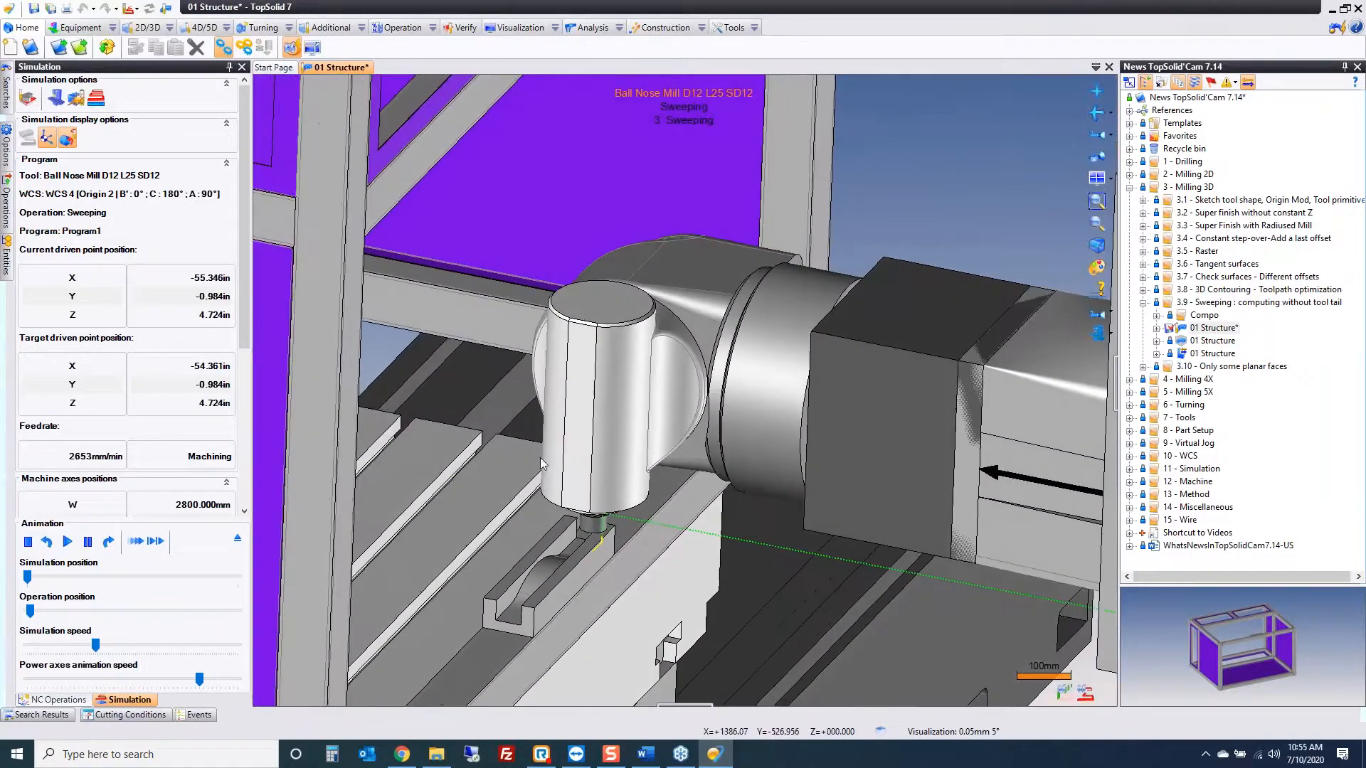
pyautogui.scroll(3, 597, 507)
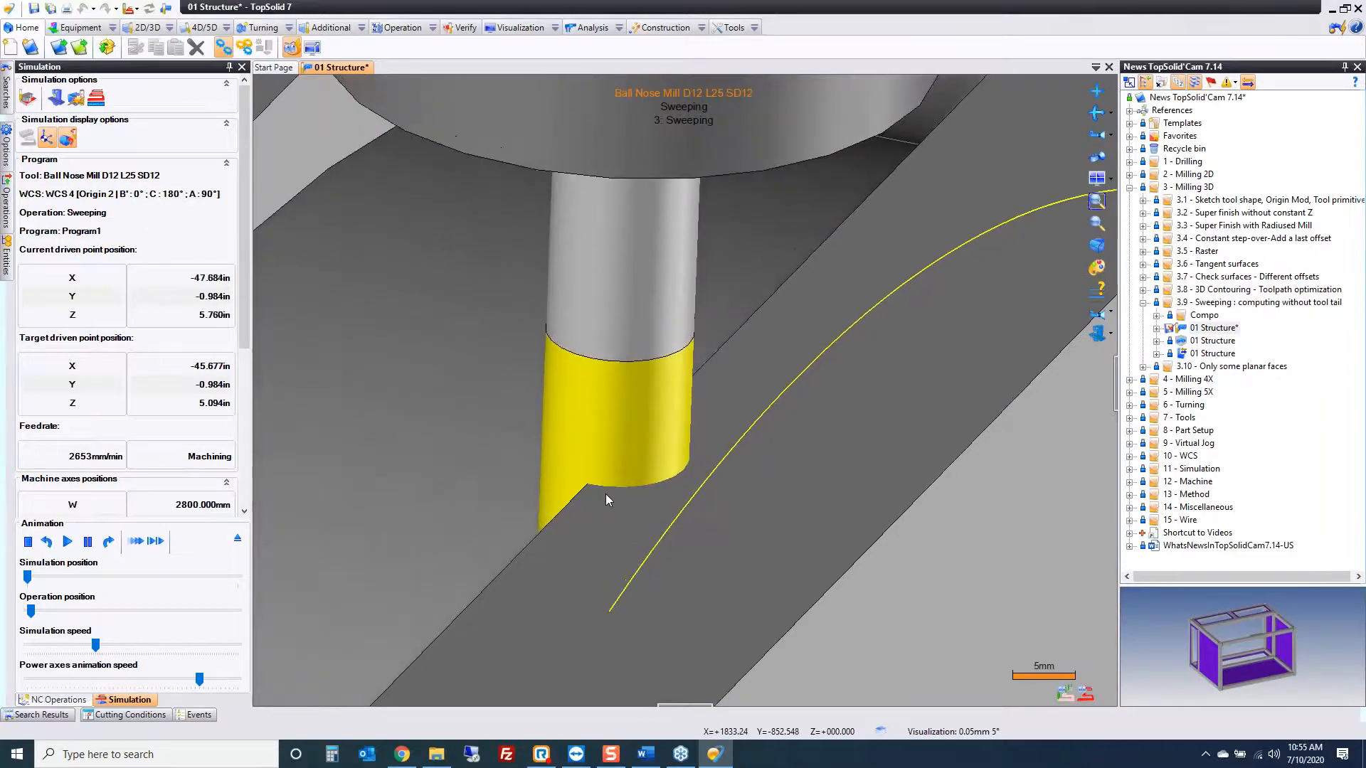
pyautogui.press('Escape')
# Step: Enable Automatic check faces in the Sweeping operation's geometry settings and recompute the operation
pyautogui.doubleClick(135, 262)
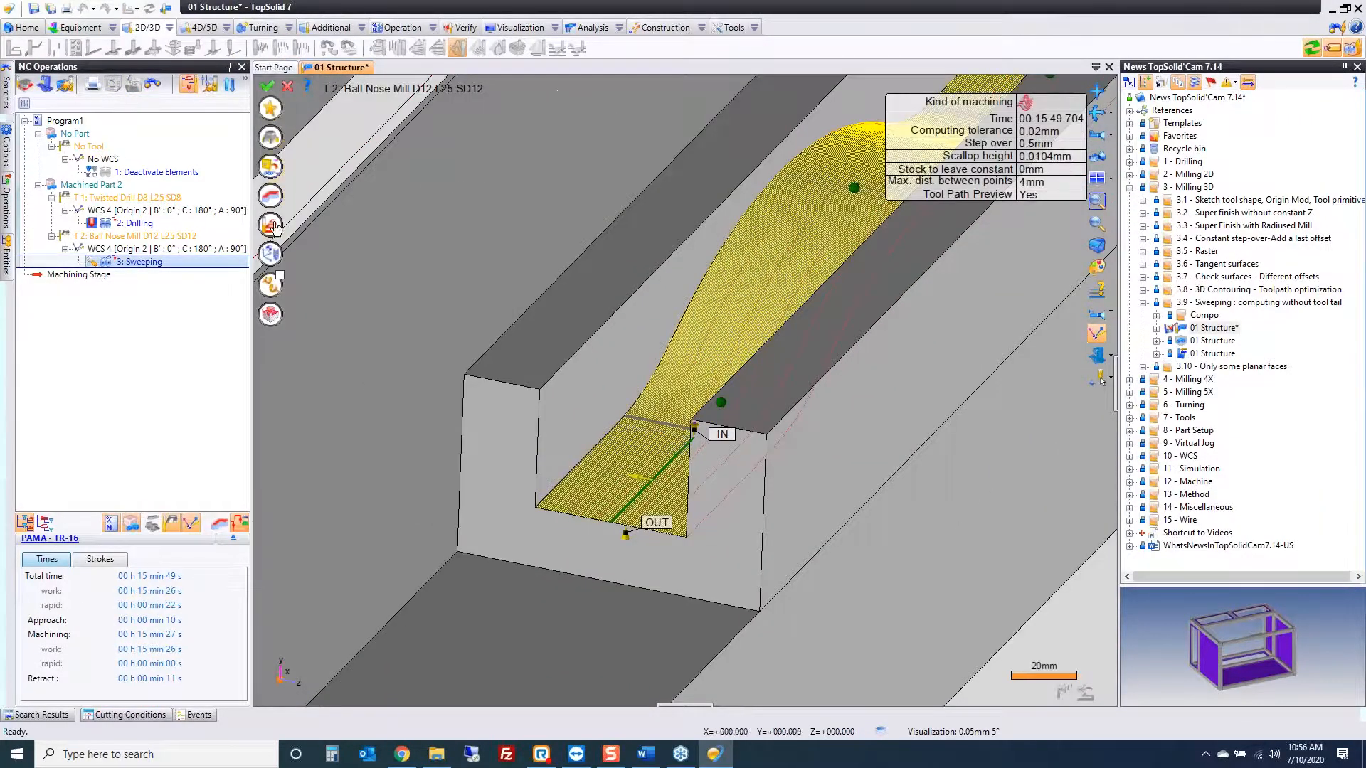
pyautogui.click(270, 196)
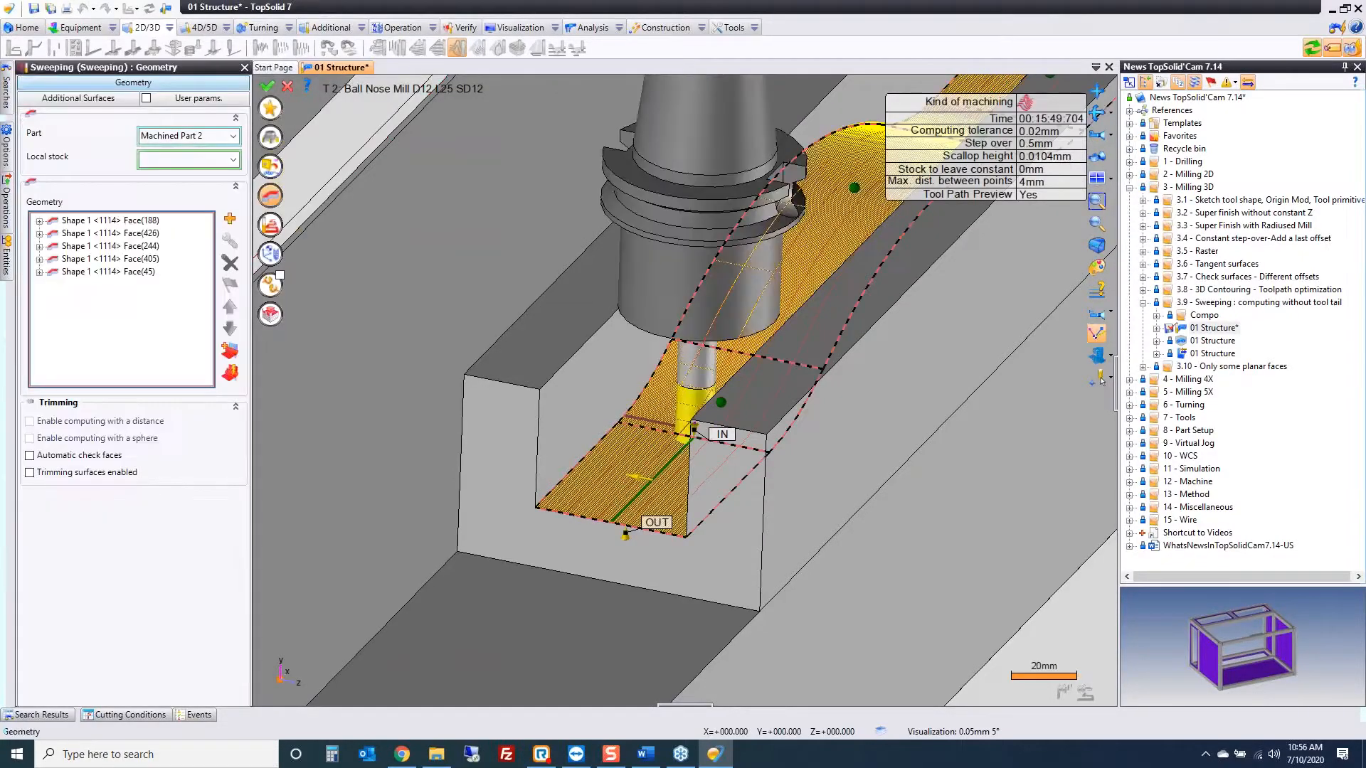
pyautogui.click(80, 458)
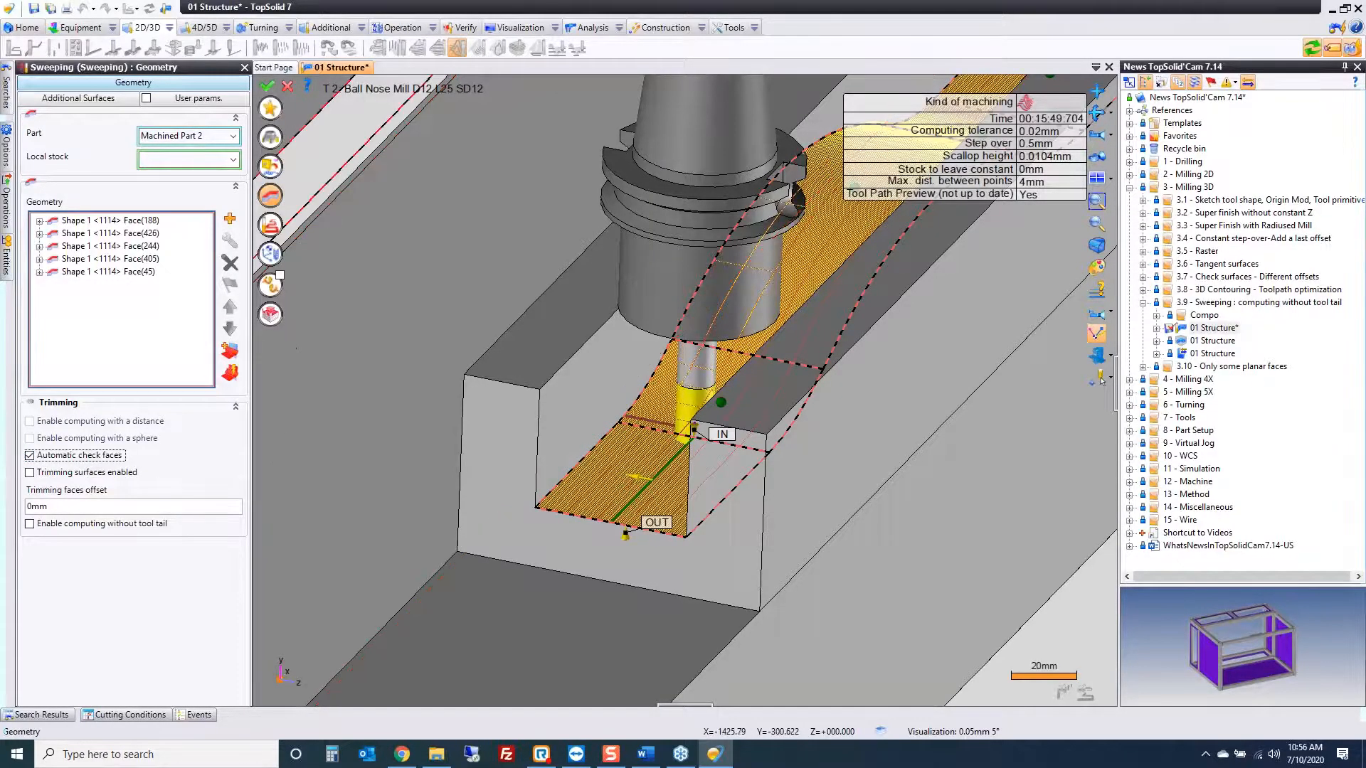
pyautogui.click(269, 87)
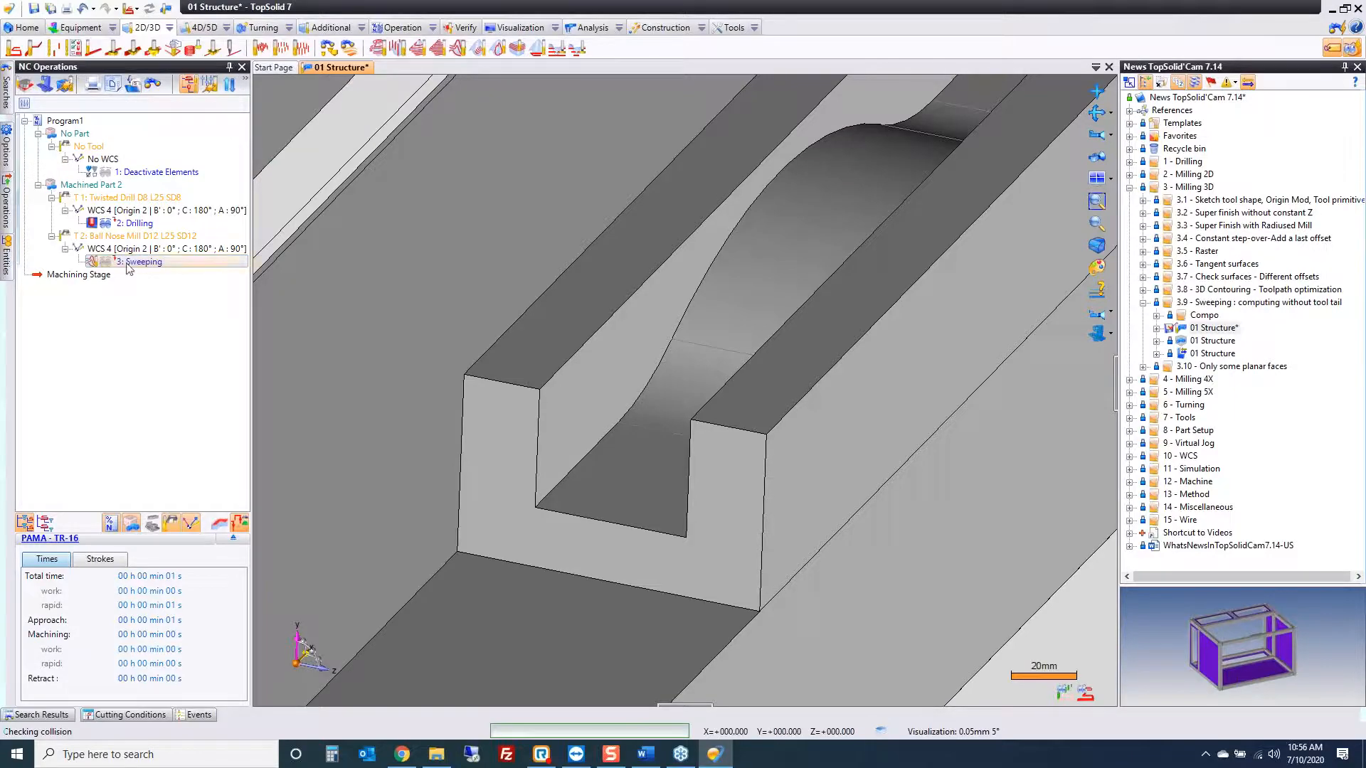
# Step: Enable computing without tool tail in the Sweeping operation's geometry settings and recompute the operation
pyautogui.moveTo(129, 268)
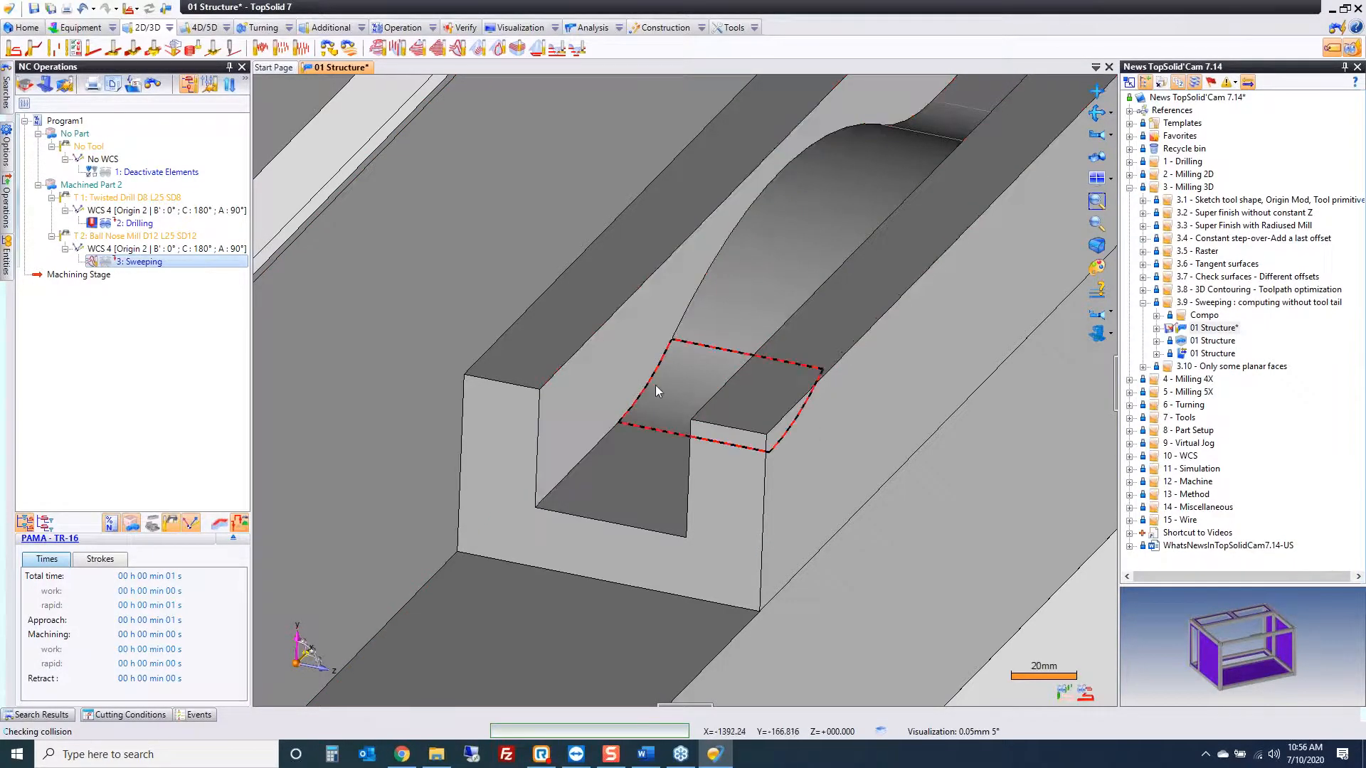
pyautogui.scroll(-8, 637, 489)
pyautogui.moveTo(635, 492)
pyautogui.mouseDown(button='middle')
pyautogui.moveTo(629, 399)
pyautogui.moveTo(637, 437)
pyautogui.mouseUp(button='middle')
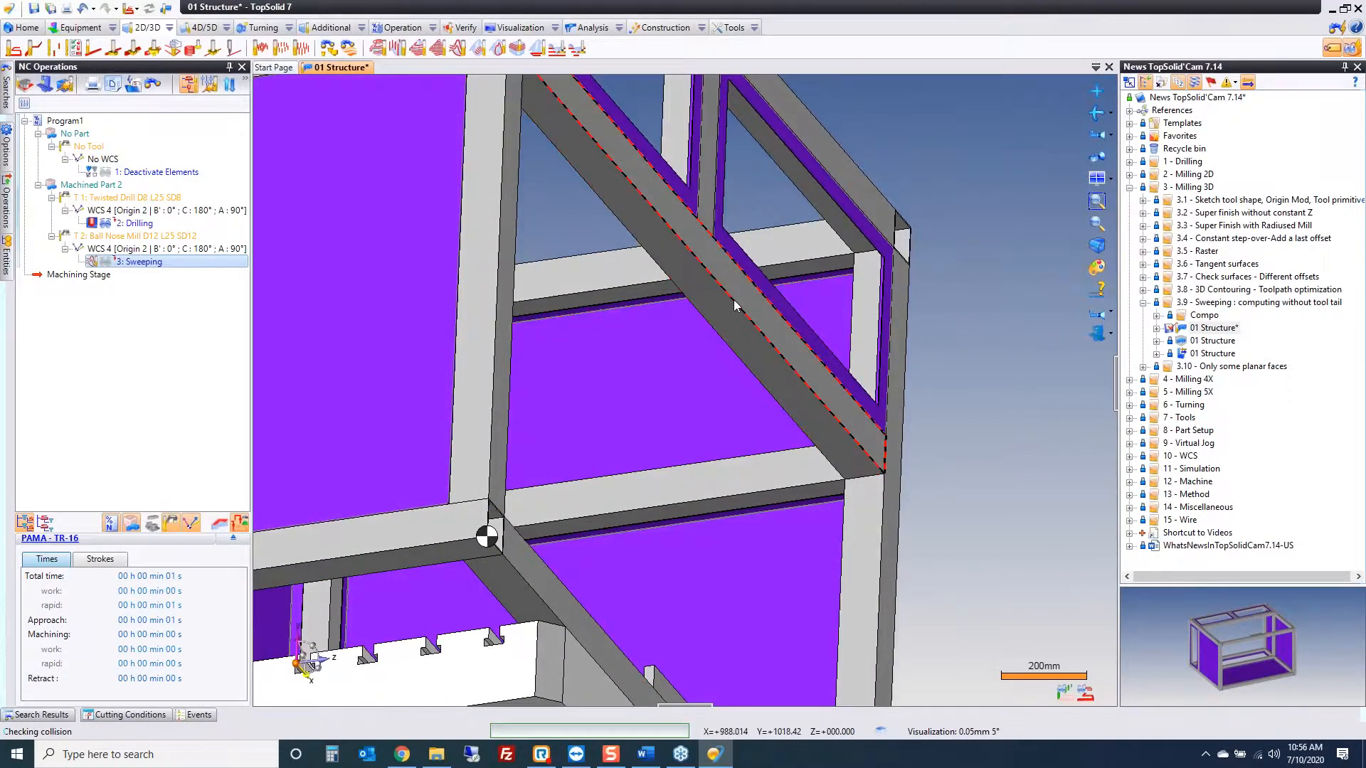
pyautogui.moveTo(736, 305); pyautogui.dragTo(548, 384, button='middle')
pyautogui.moveTo(587, 296); pyautogui.dragTo(588, 336, button='middle')
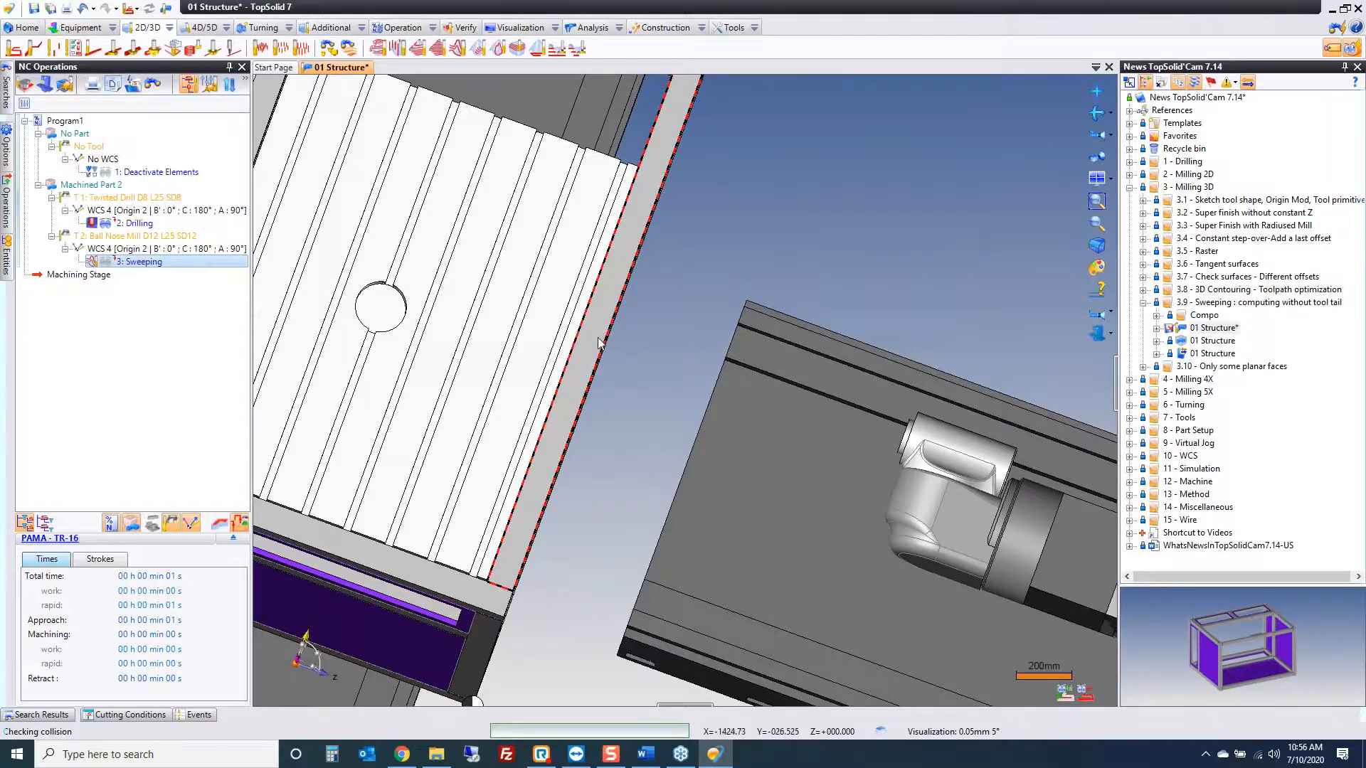
pyautogui.moveTo(601, 338); pyautogui.dragTo(498, 260, button='middle')
pyautogui.doubleClick(113, 263)
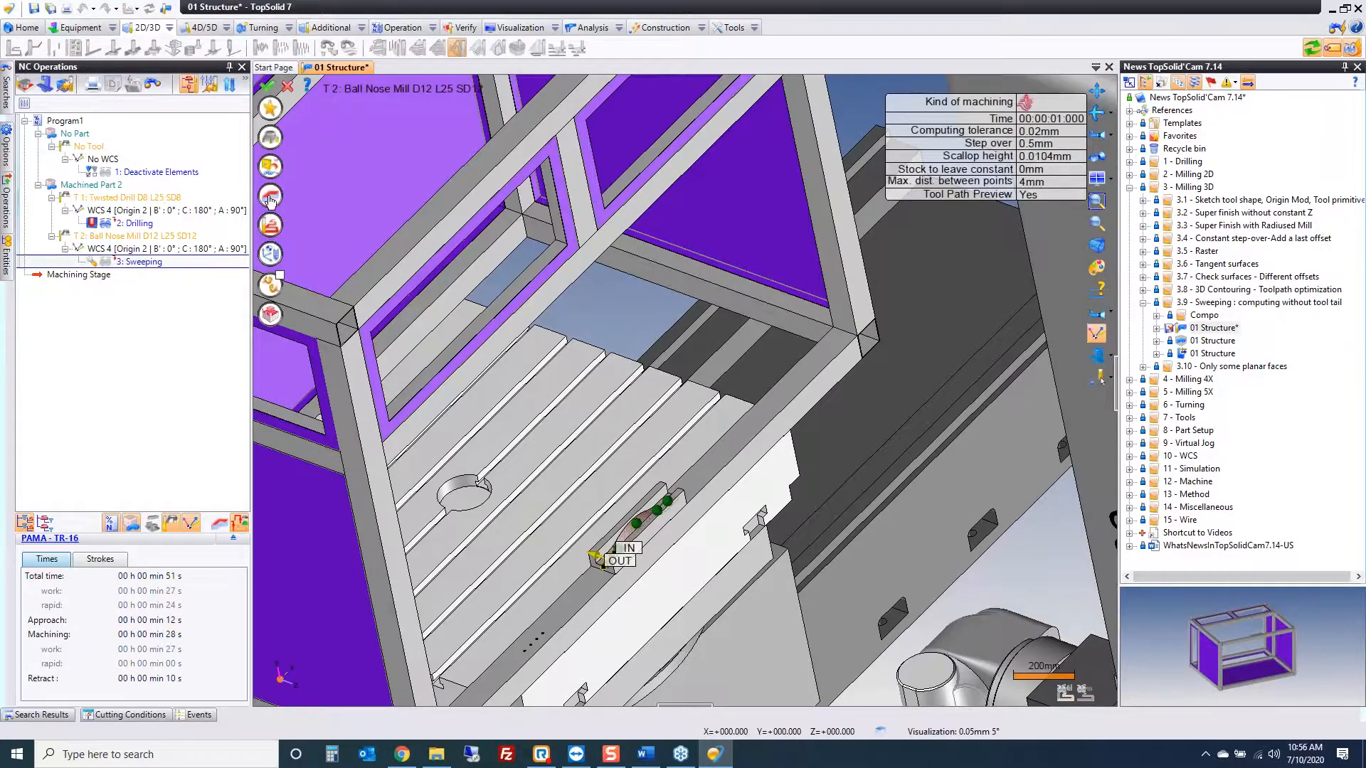
pyautogui.click(270, 195)
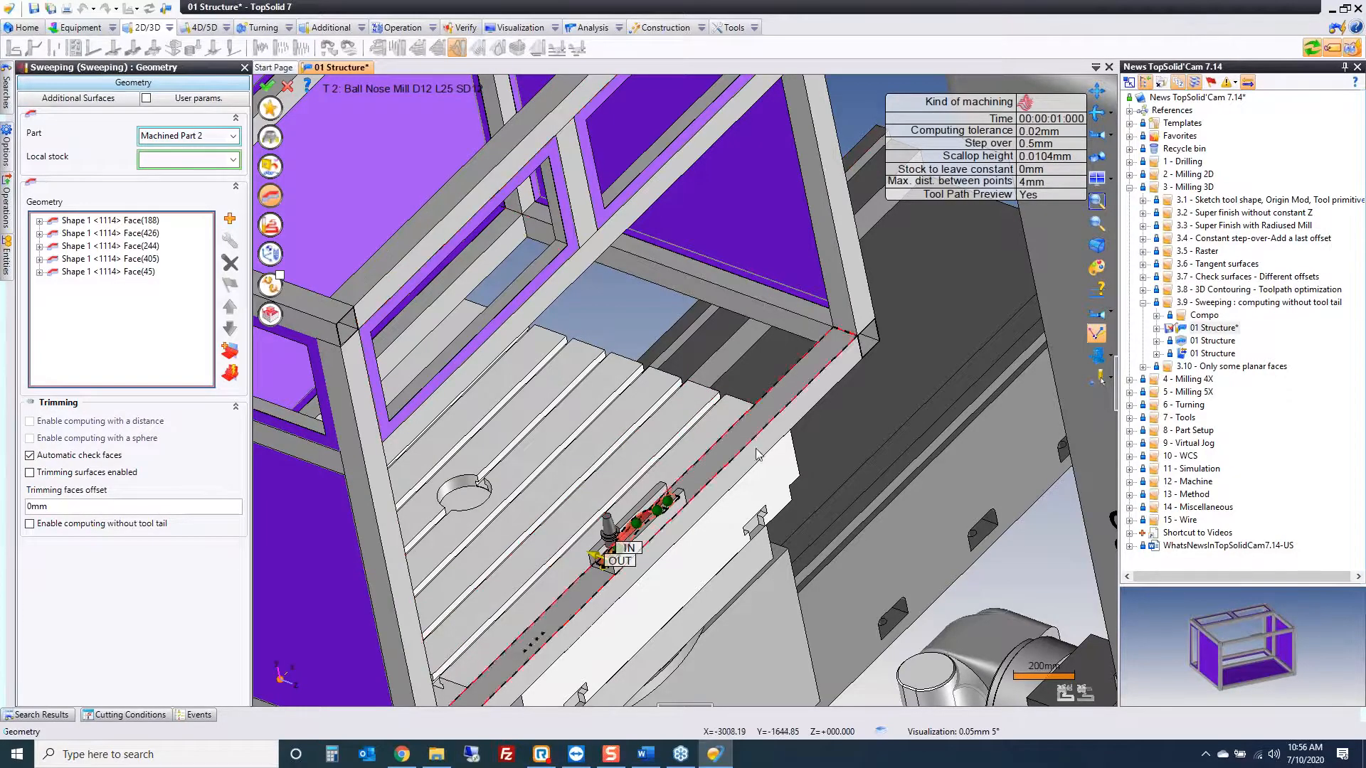
pyautogui.click(44, 526)
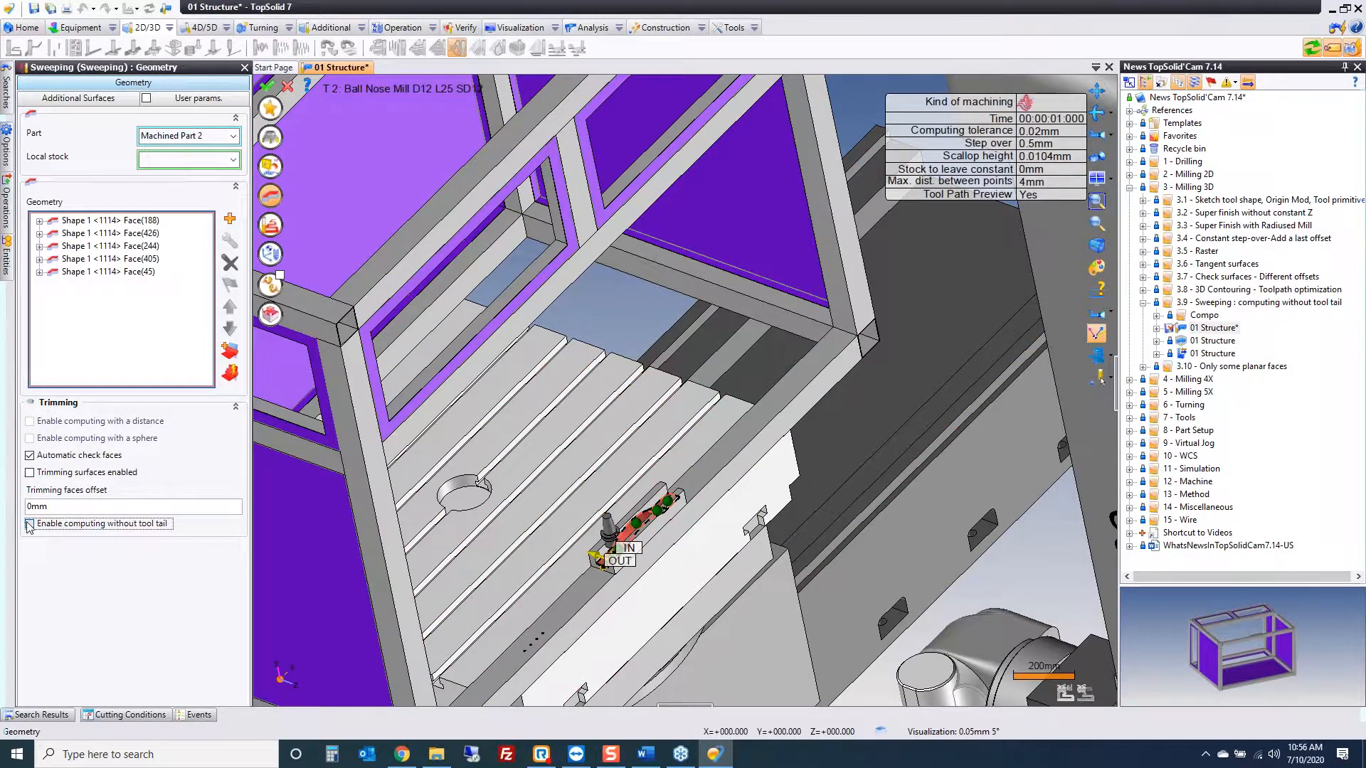
pyautogui.click(267, 87)
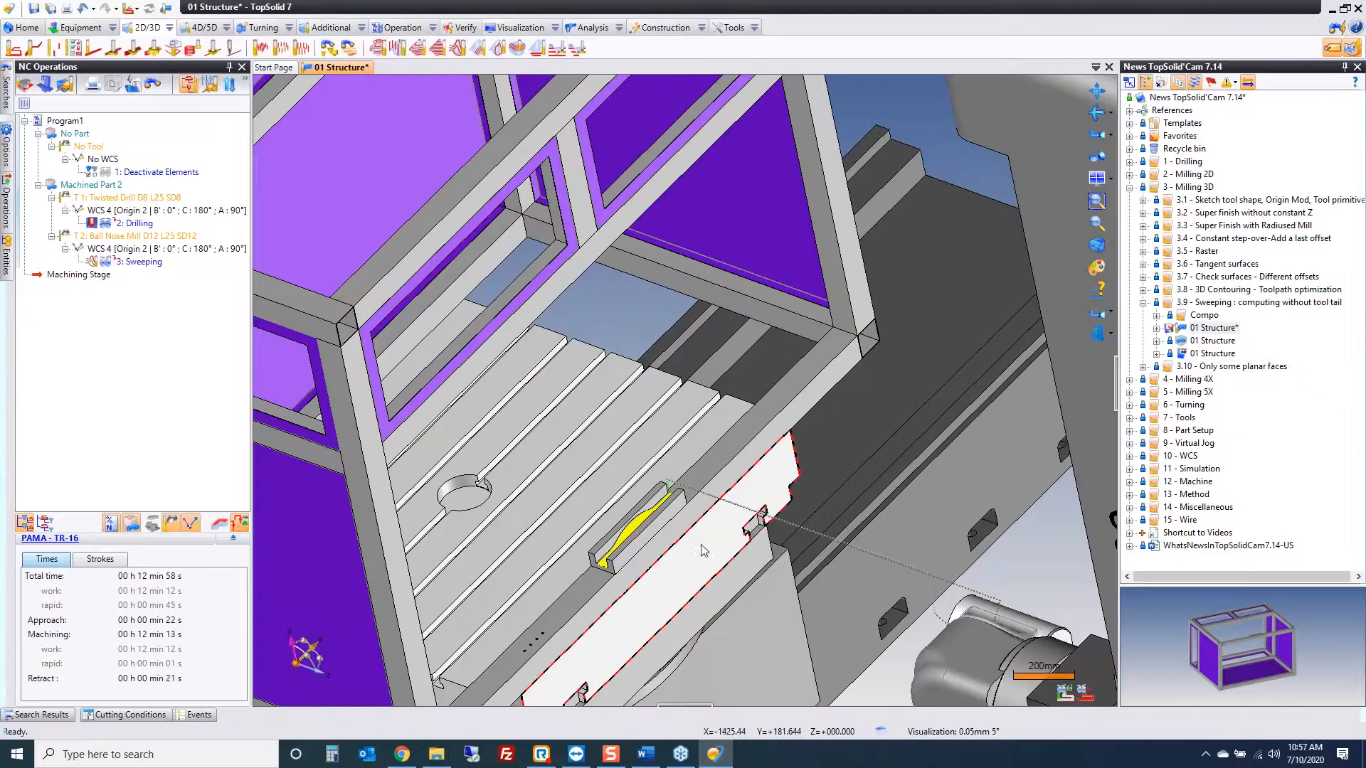
# Step: Close 01 Structure without saving and open the Planar faces by color machining document from 3.10 - Only some planar faces
pyautogui.scroll(5, 703, 550)
pyautogui.scroll(-5, 625, 487)
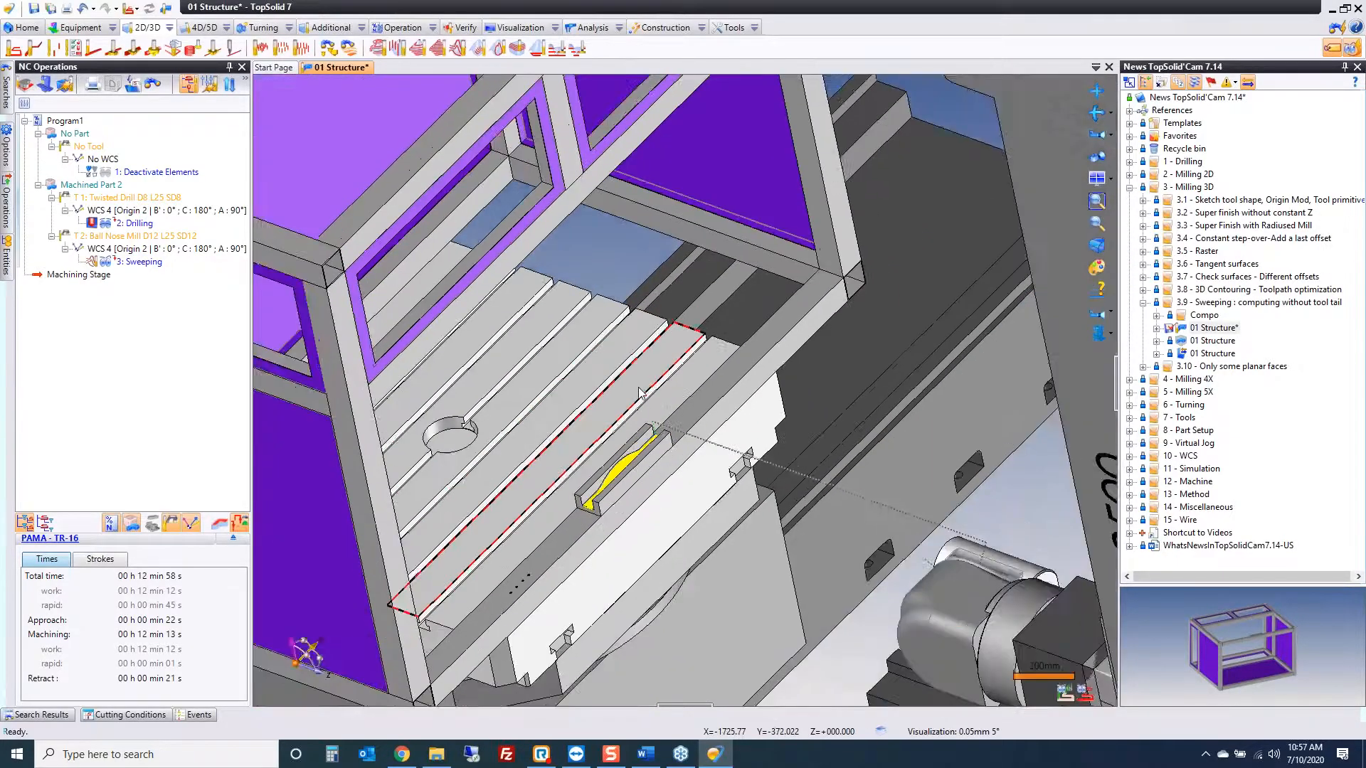
pyautogui.scroll(-2, 639, 392)
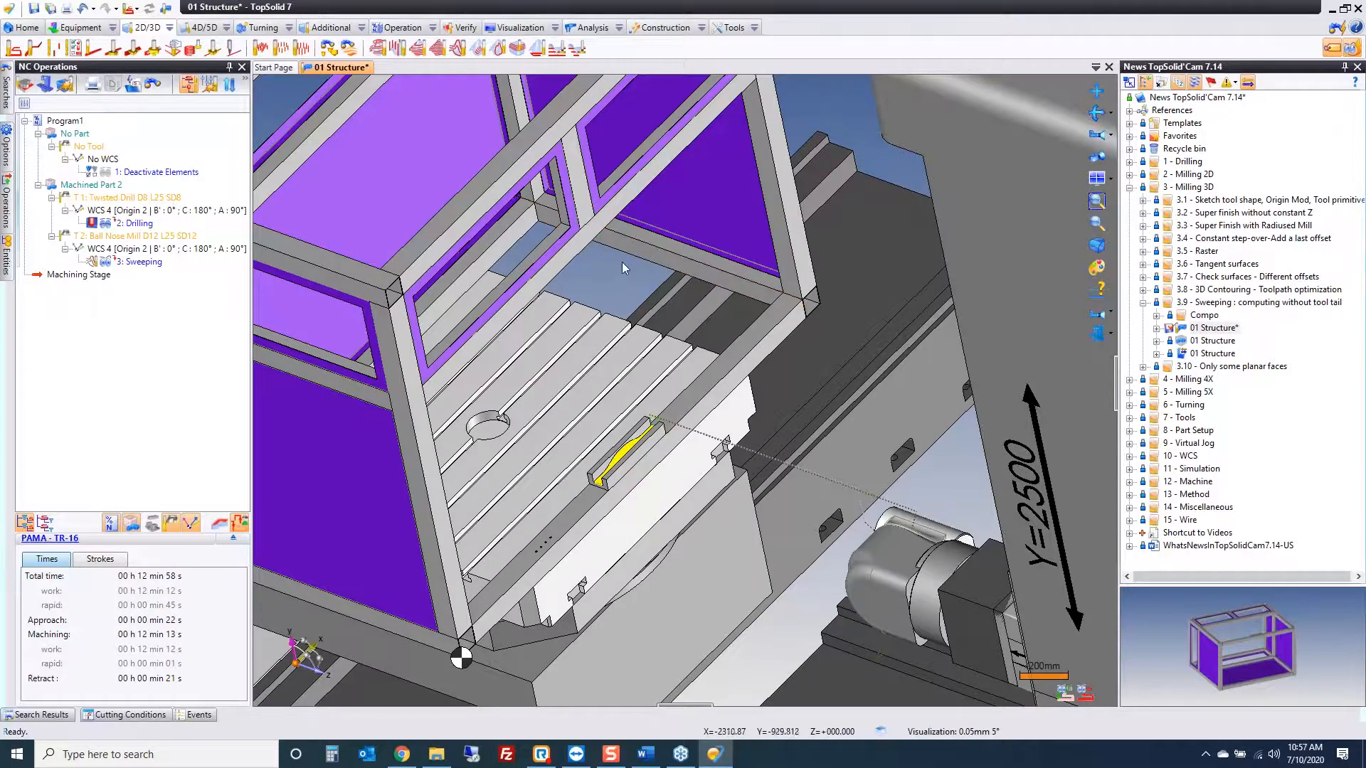
pyautogui.middleClick(319, 65)
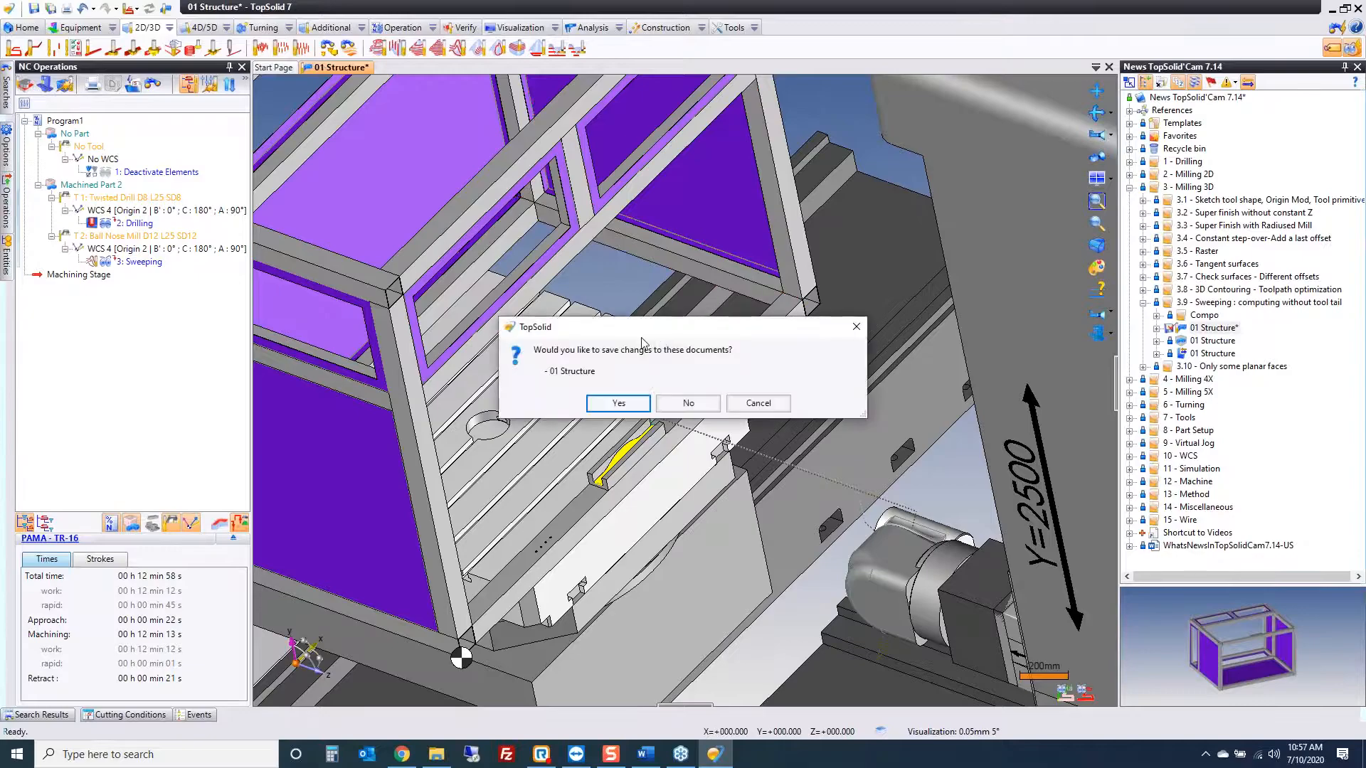
pyautogui.click(690, 403)
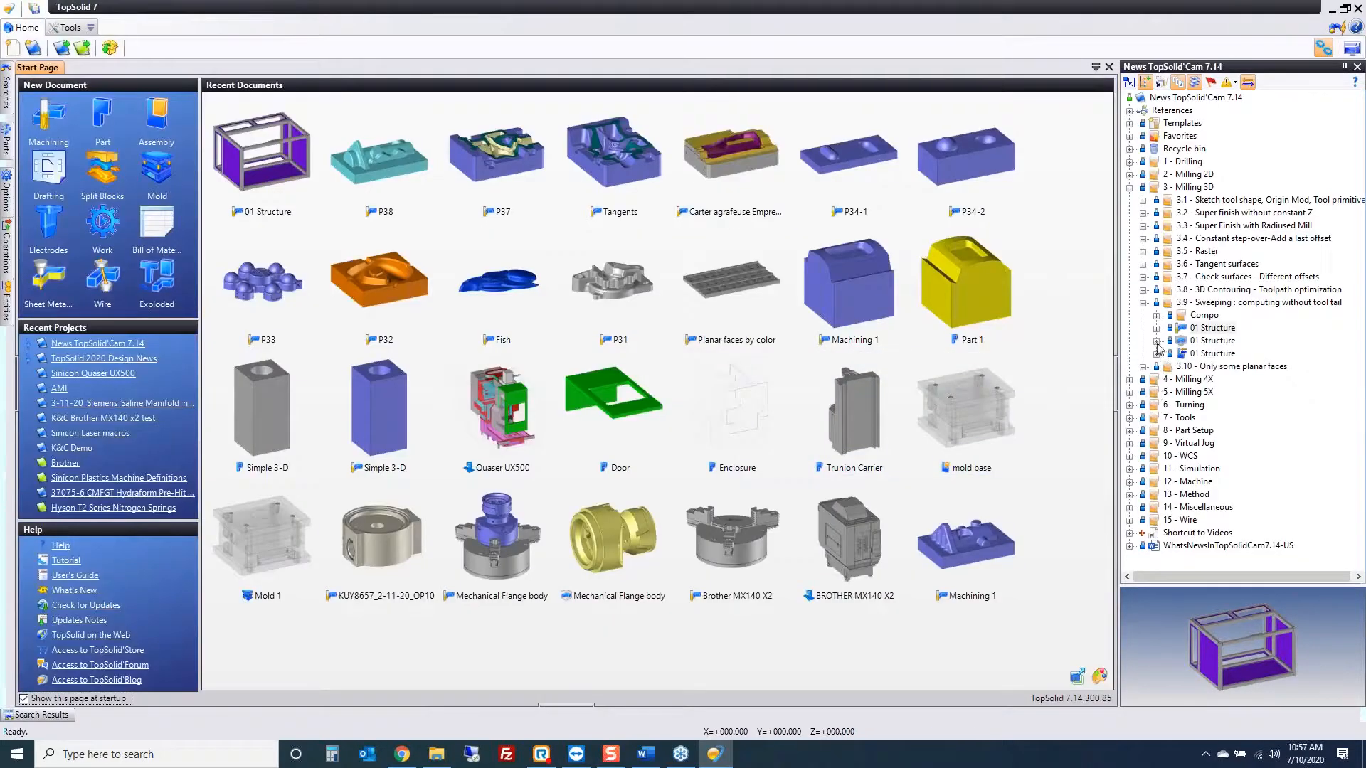
pyautogui.click(1143, 303)
pyautogui.click(1143, 315)
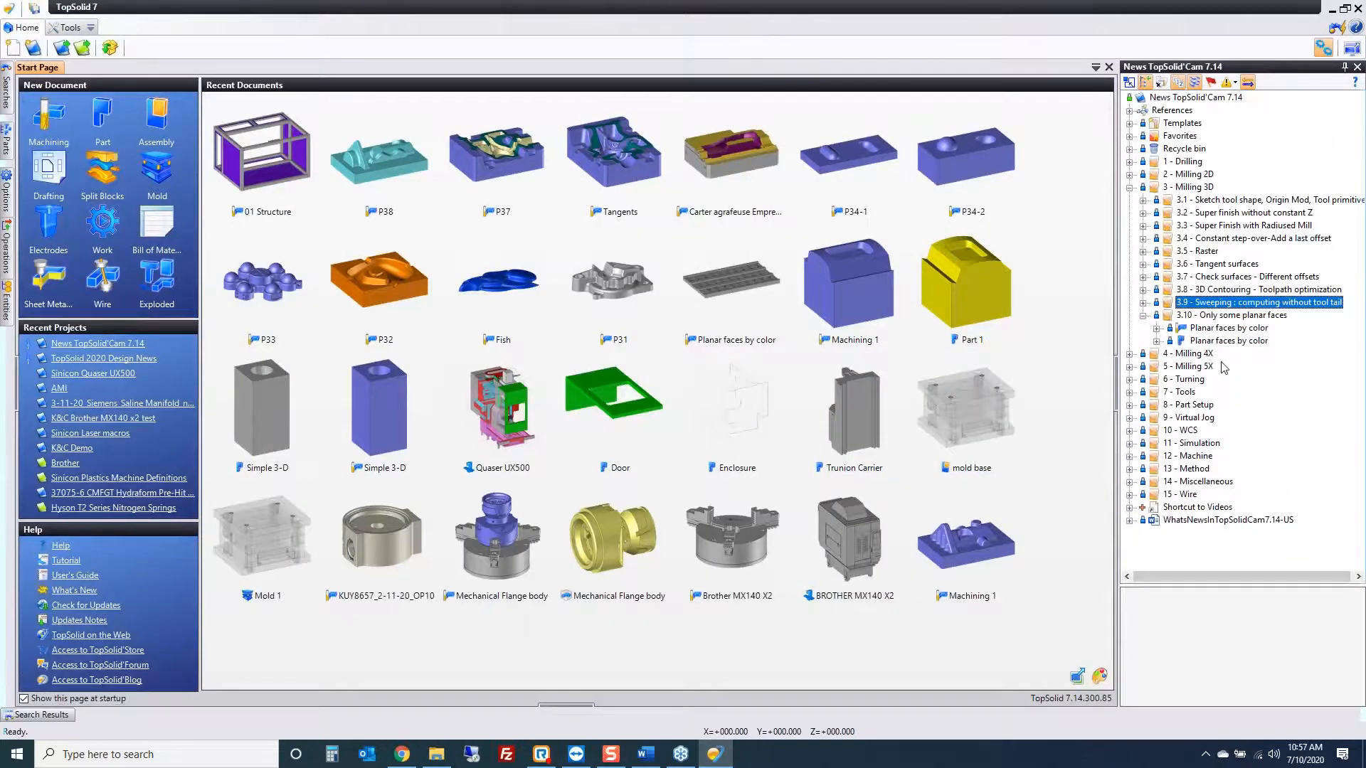
pyautogui.doubleClick(1227, 328)
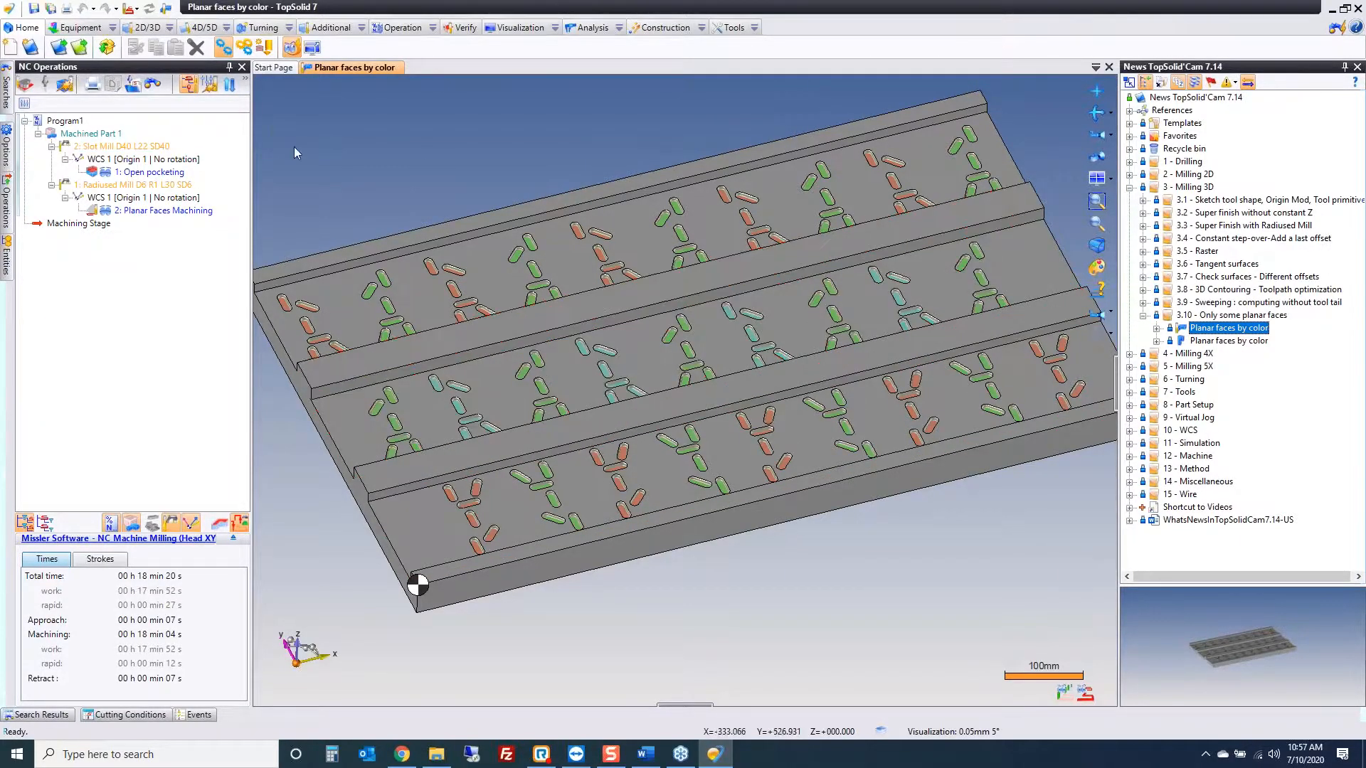
# Step: Delete the existing Planar Faces Machining operation from the Radiused Mill D6 R1 L30 SD6 tool
pyautogui.click(169, 212)
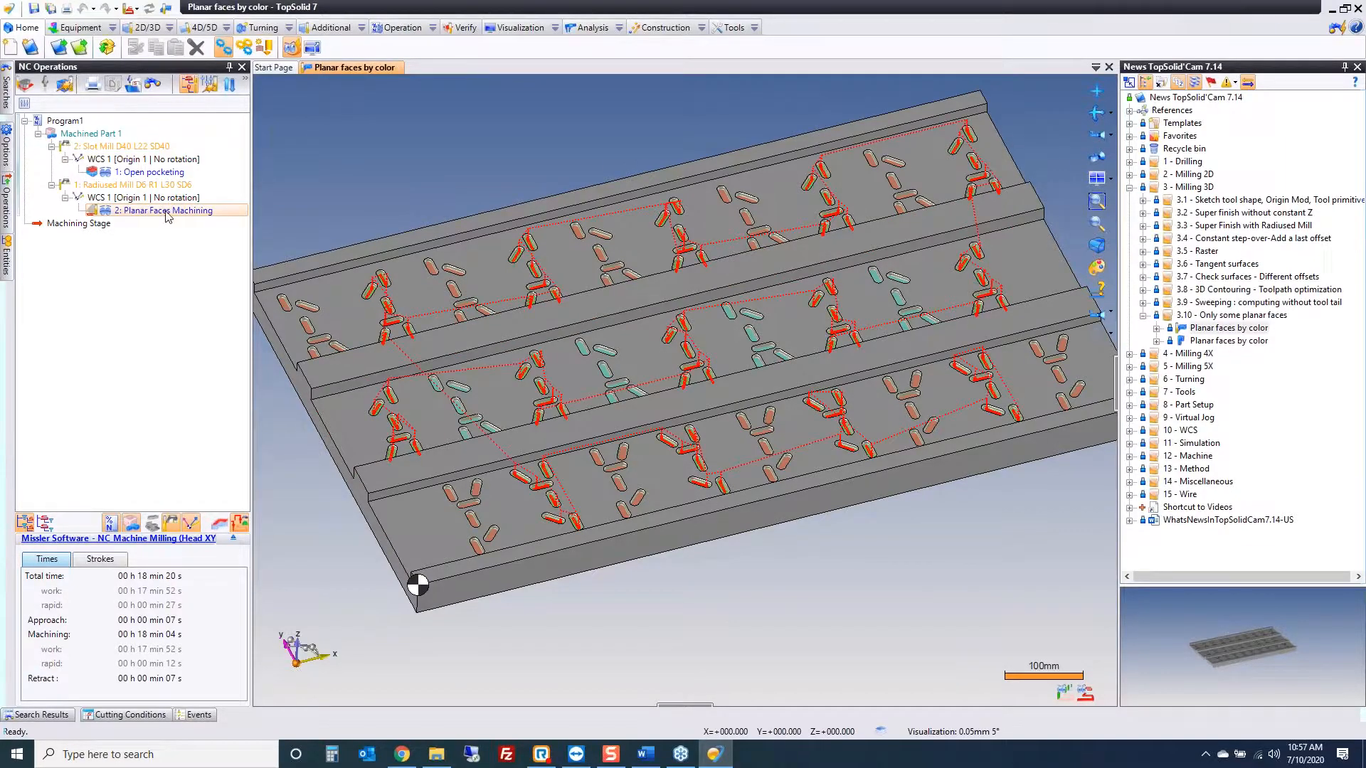
pyautogui.press('Delete')
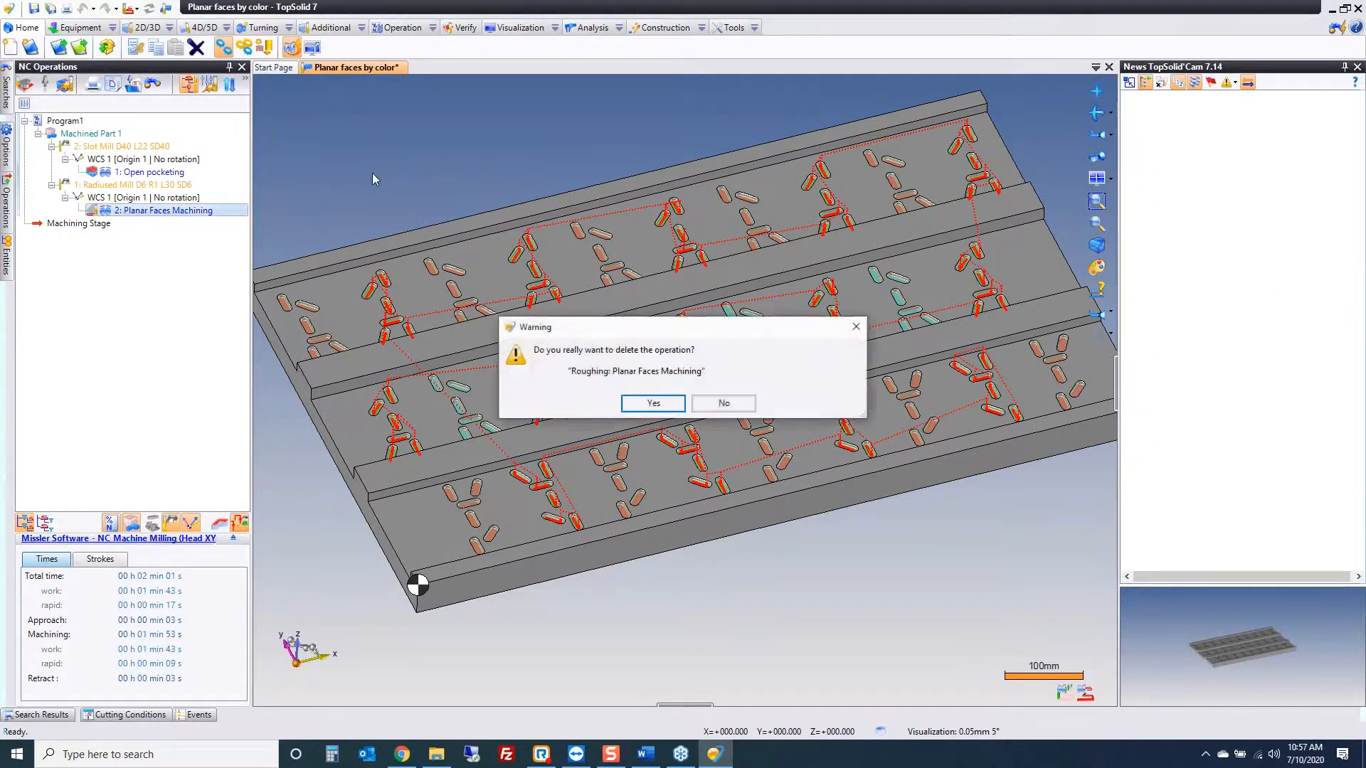
pyautogui.click(651, 403)
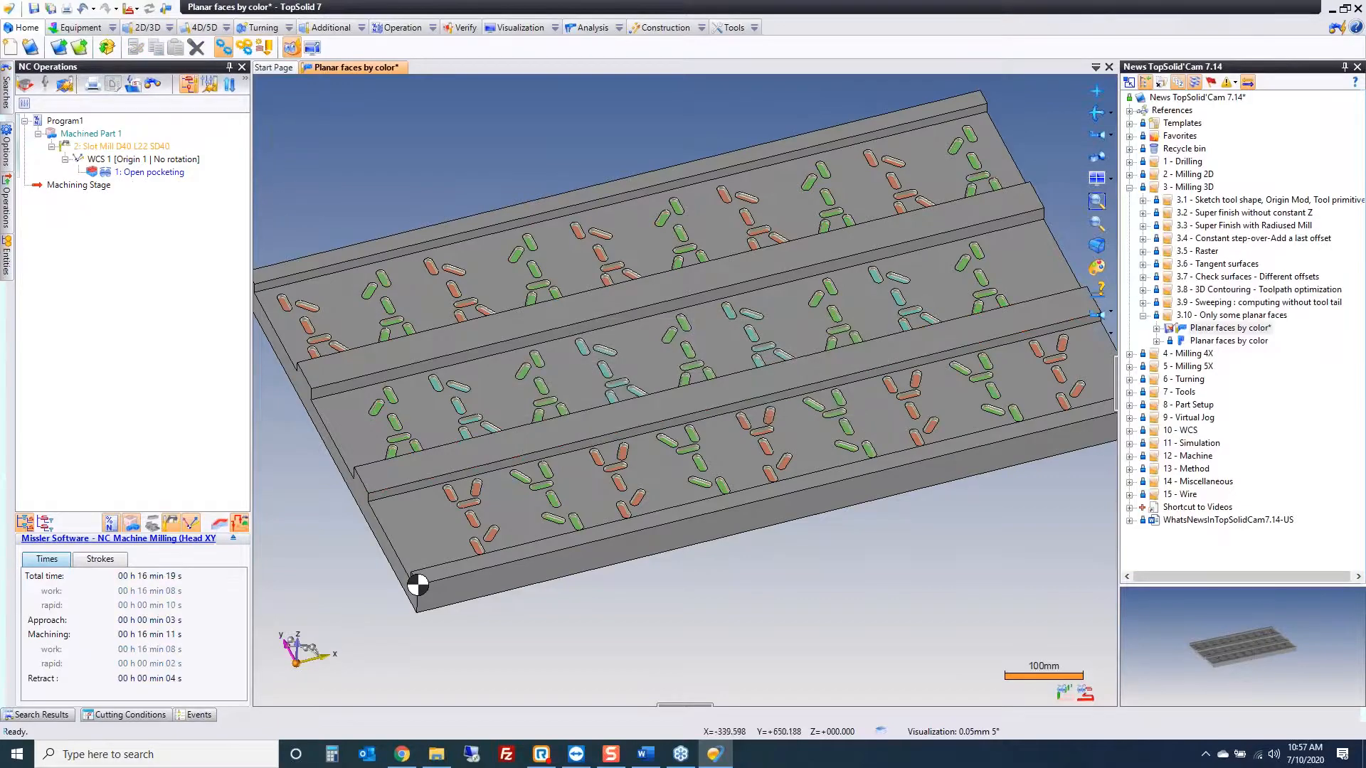
# Step: Create a new Planar Faces Machining operation on the part using the Radiused Mill D6 R1 L30 SD6 from pocket 1
pyautogui.click(170, 28)
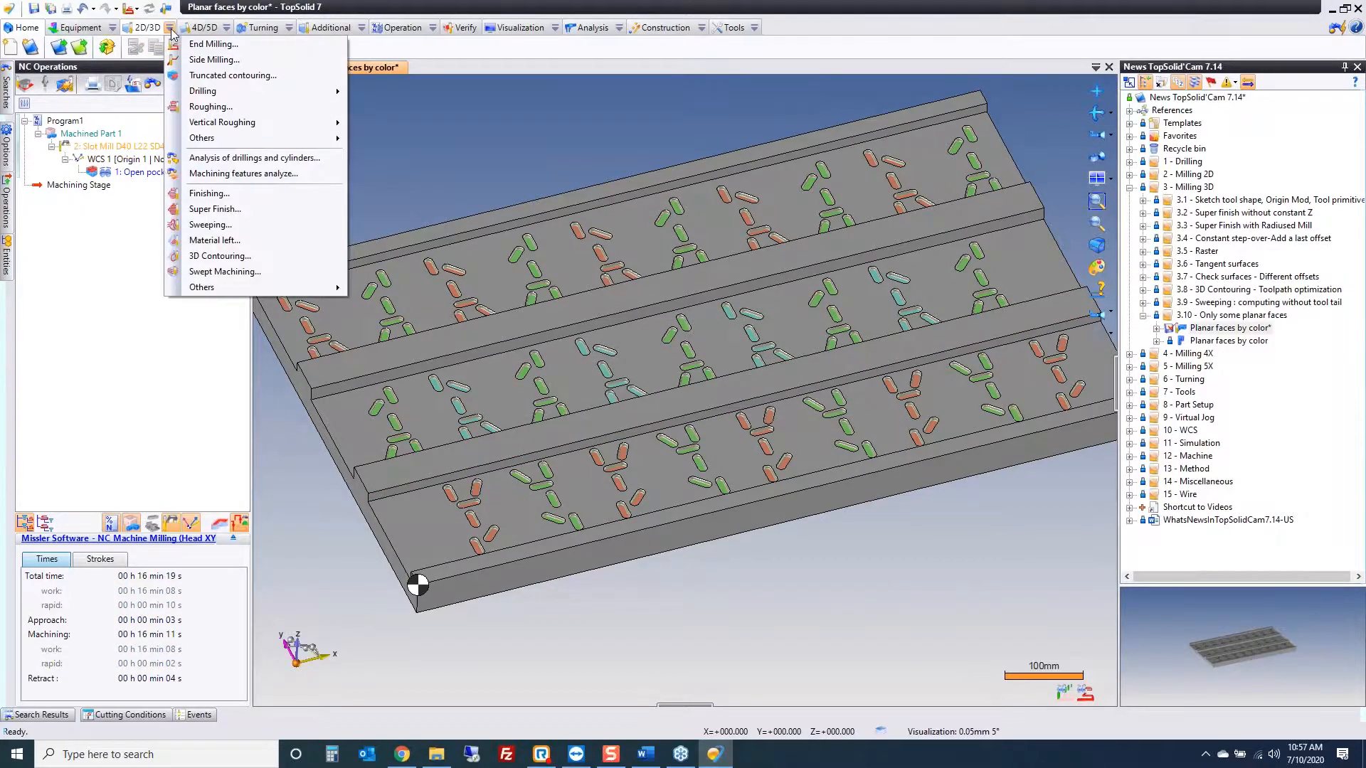
pyautogui.moveTo(245, 293)
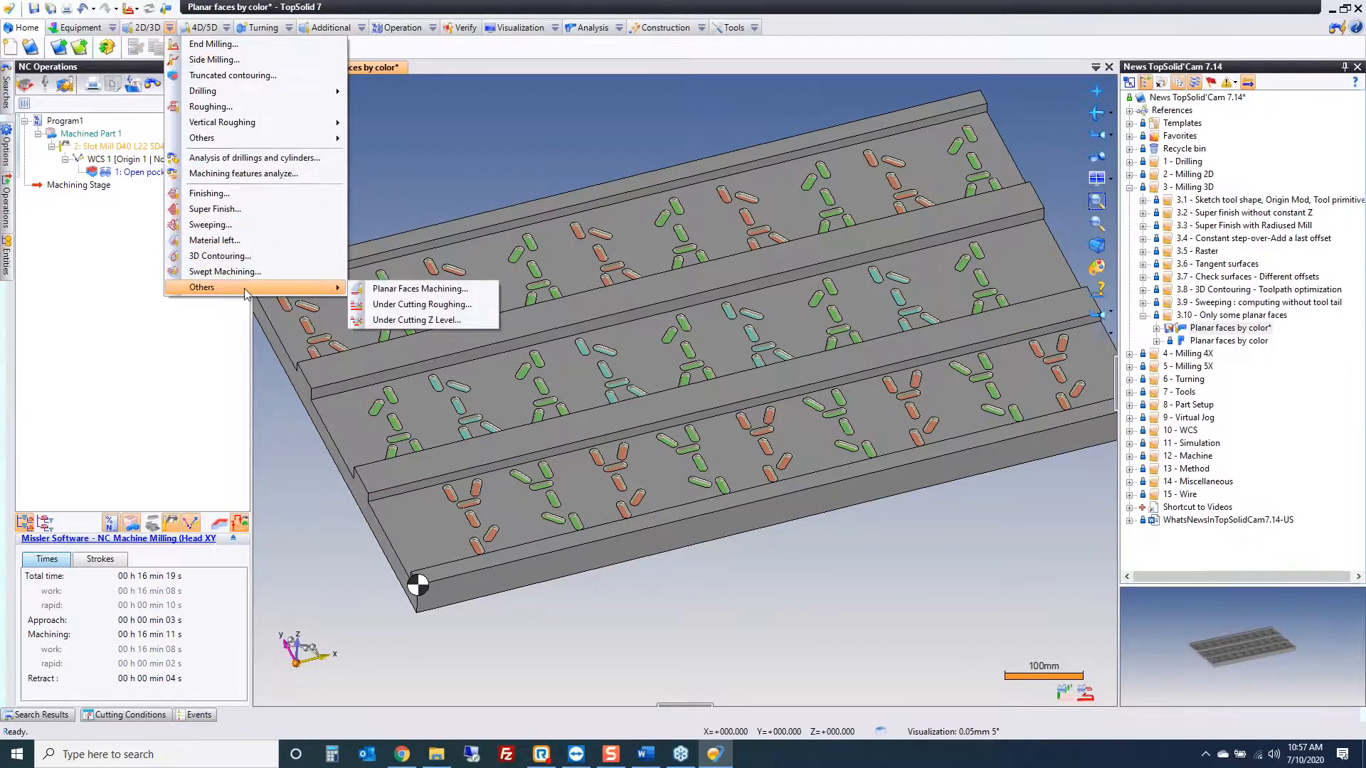
pyautogui.click(425, 291)
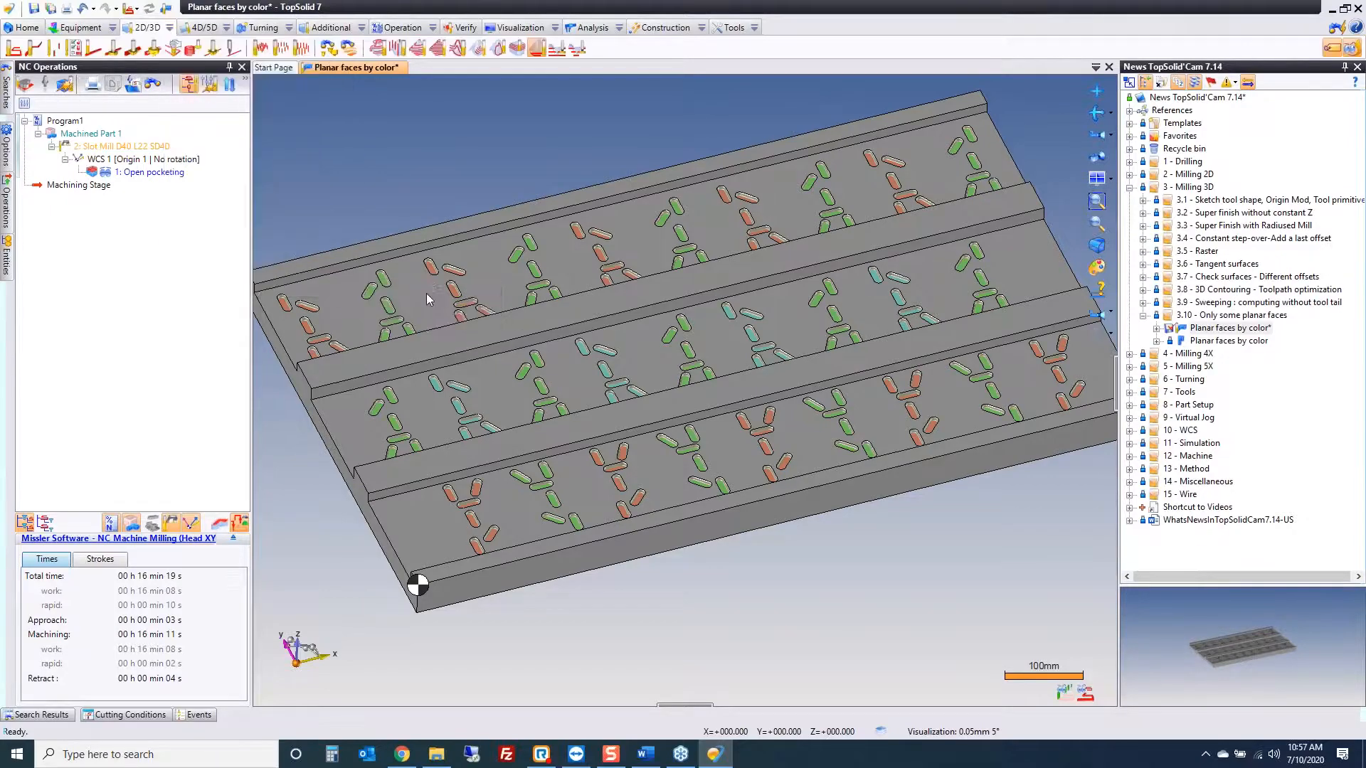
pyautogui.click(276, 143)
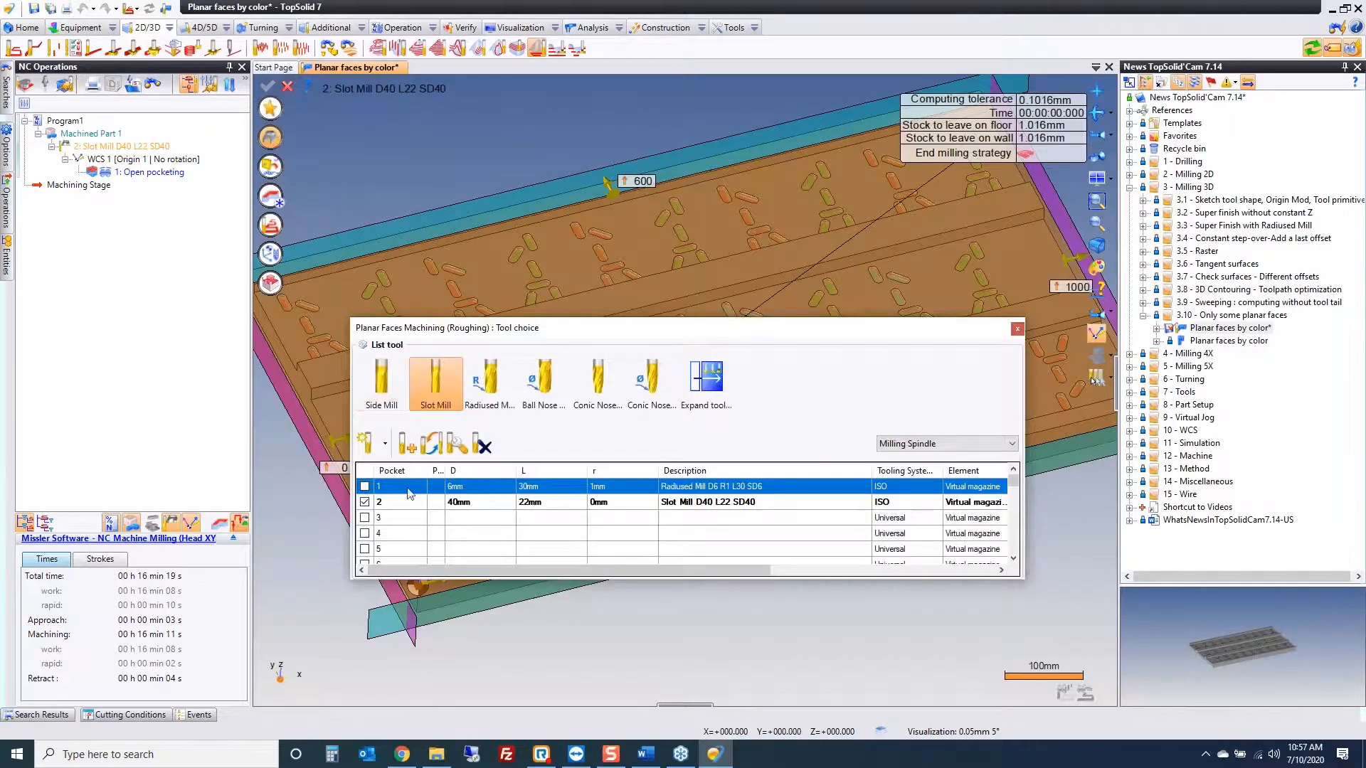
pyautogui.click(364, 487)
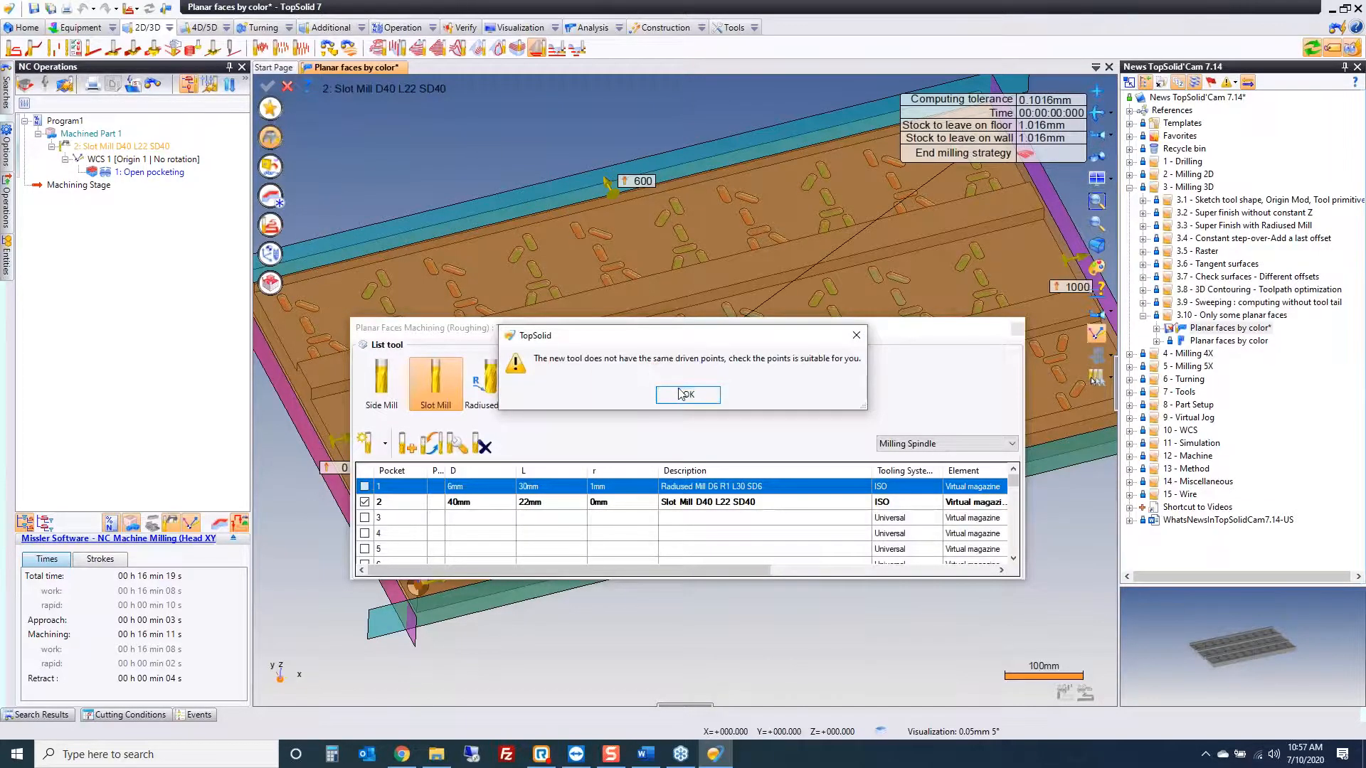
pyautogui.click(687, 394)
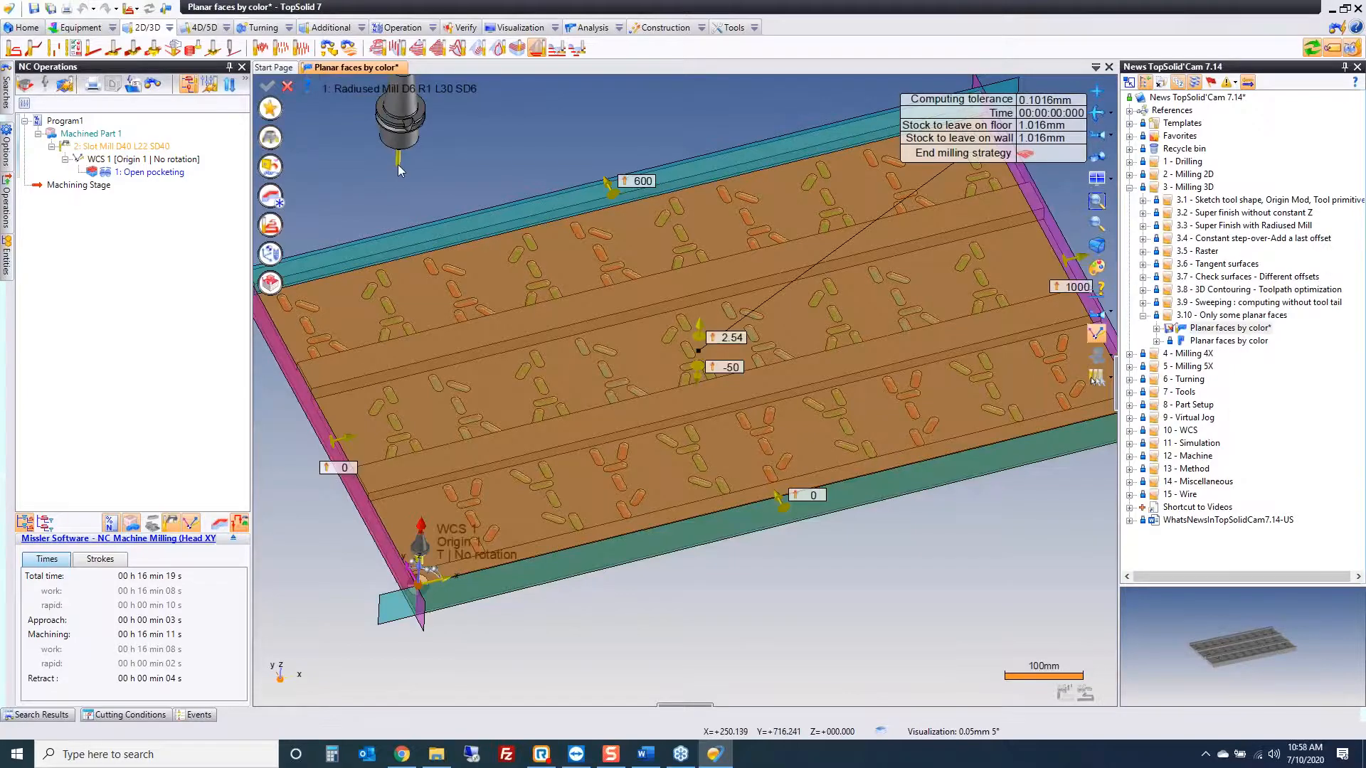
# Step: Add the green slot floors as the operation's geometry using Faces by color, compute the operation, and exit its simulation
pyautogui.click(270, 196)
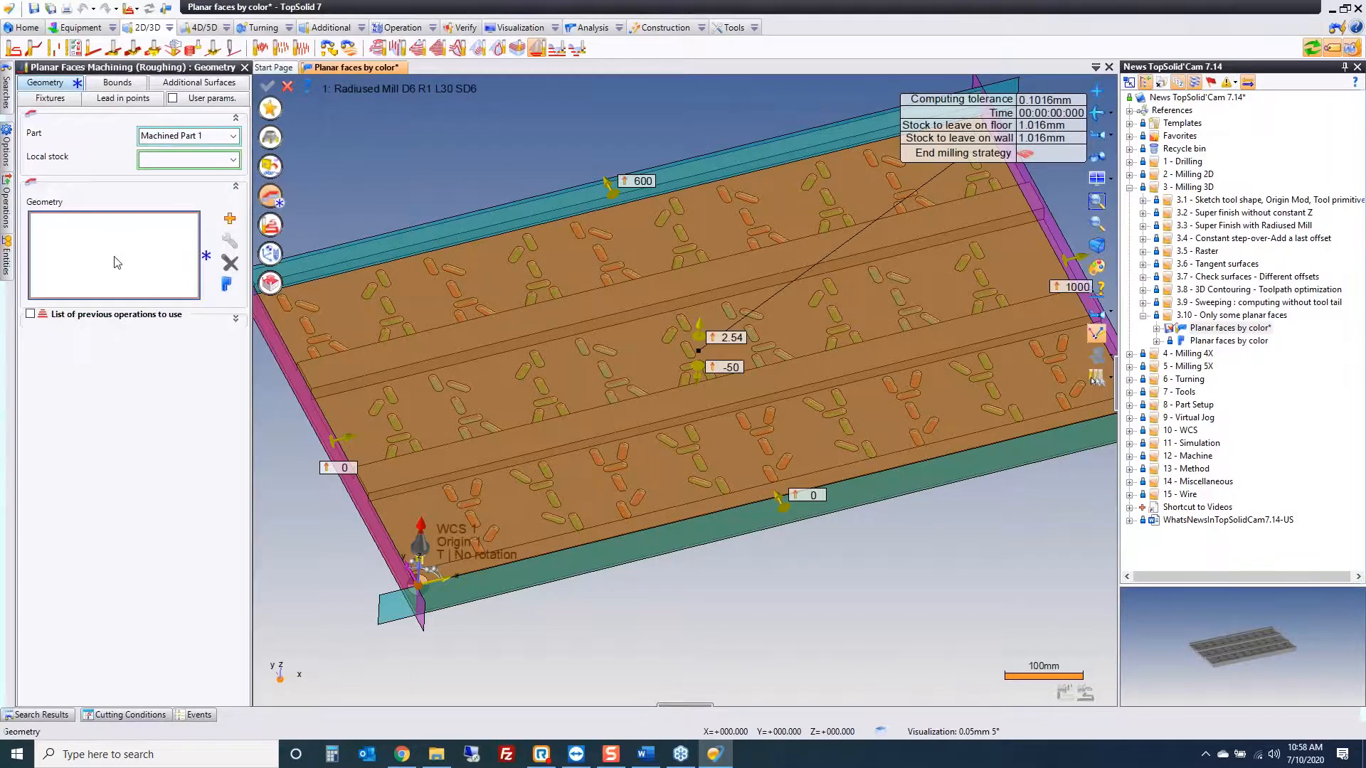
pyautogui.click(229, 220)
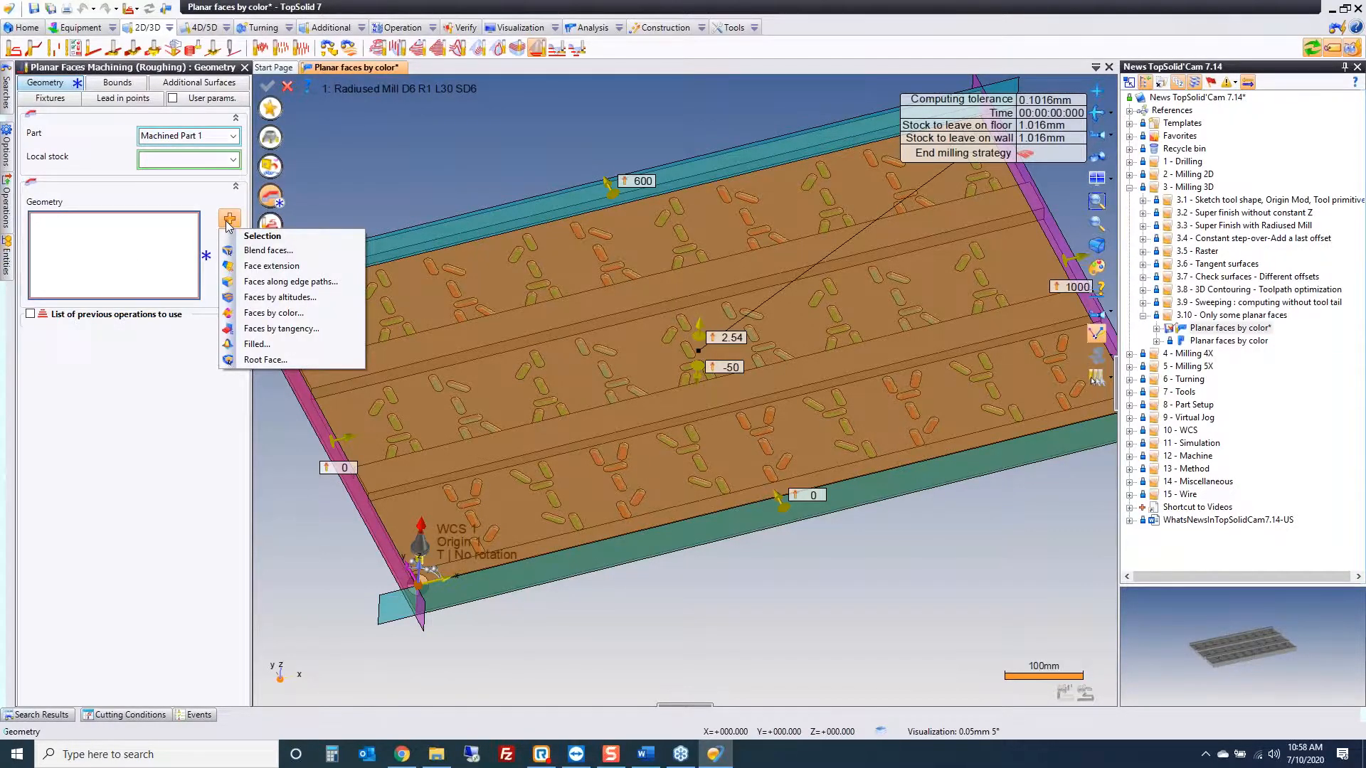
pyautogui.click(299, 315)
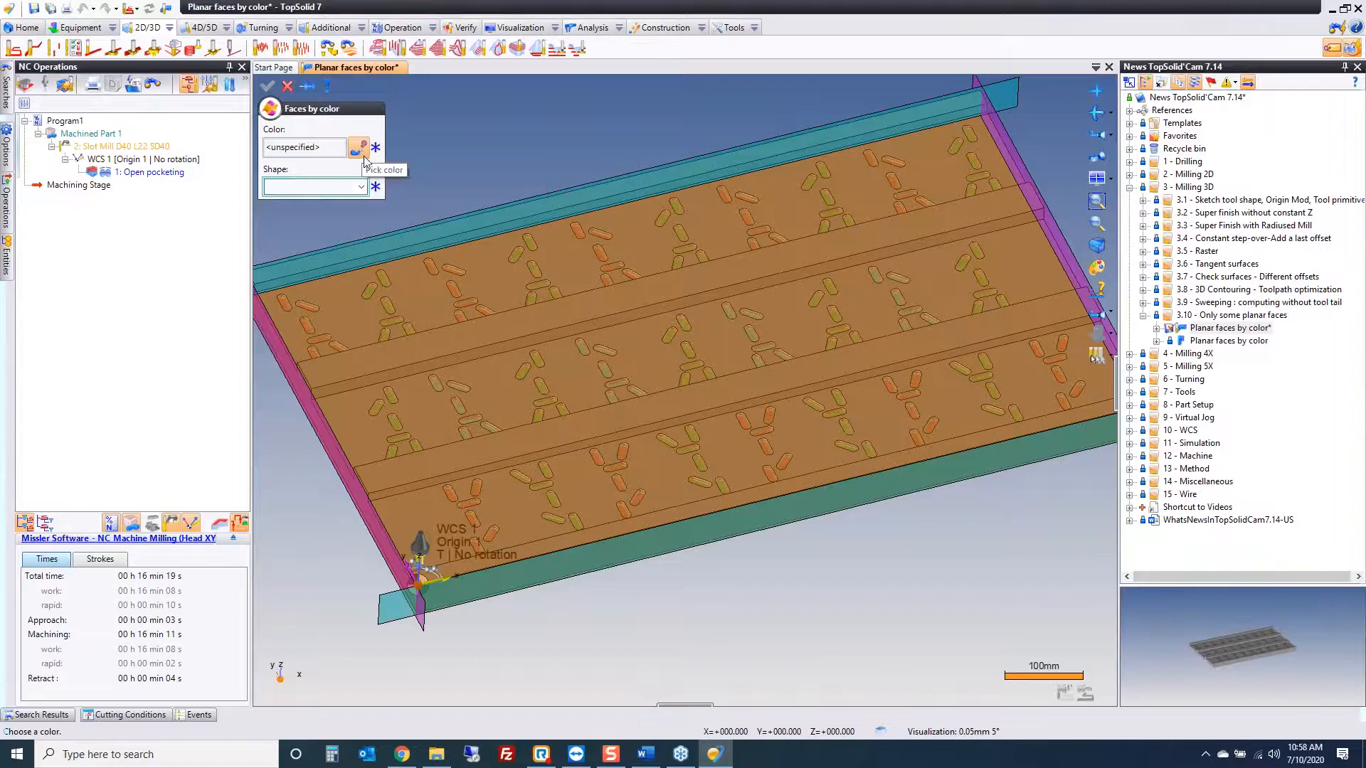
pyautogui.scroll(6, 364, 383)
pyautogui.click(363, 371)
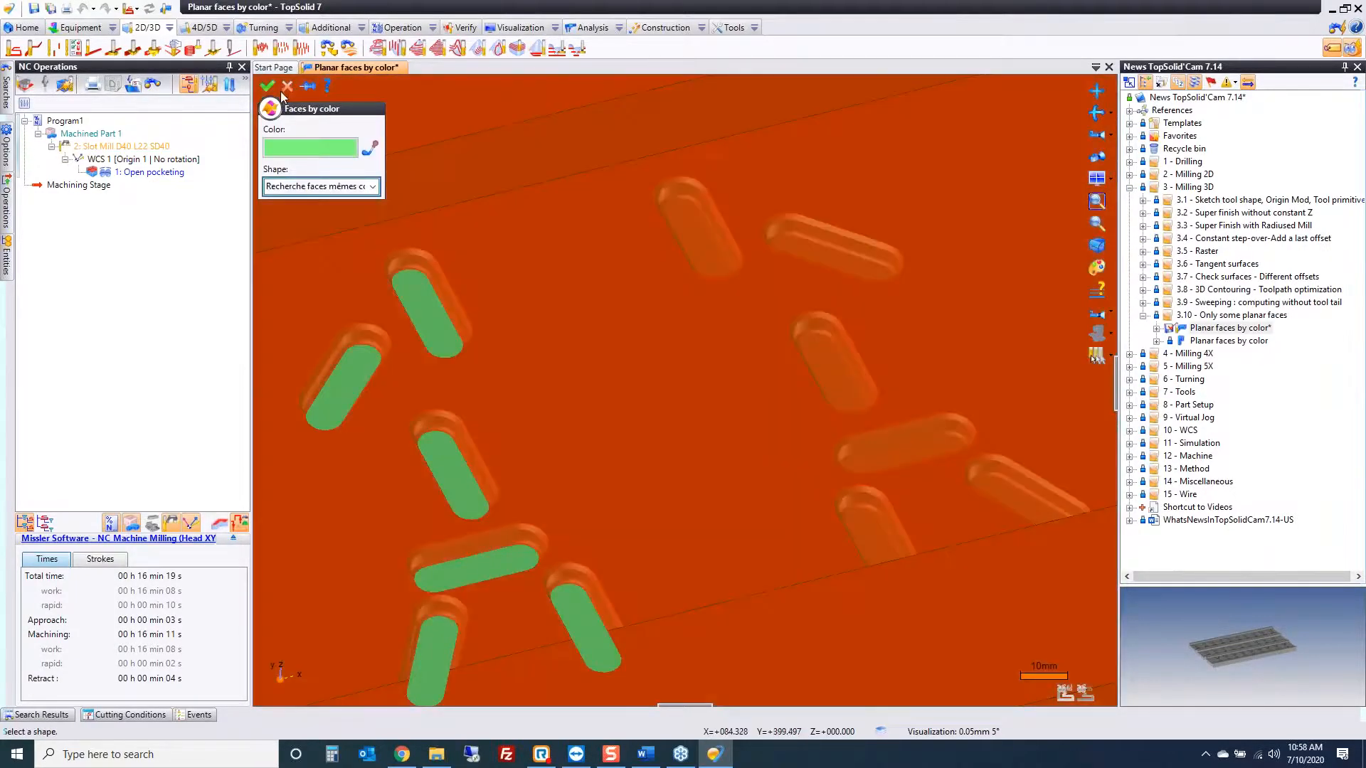
pyautogui.click(267, 86)
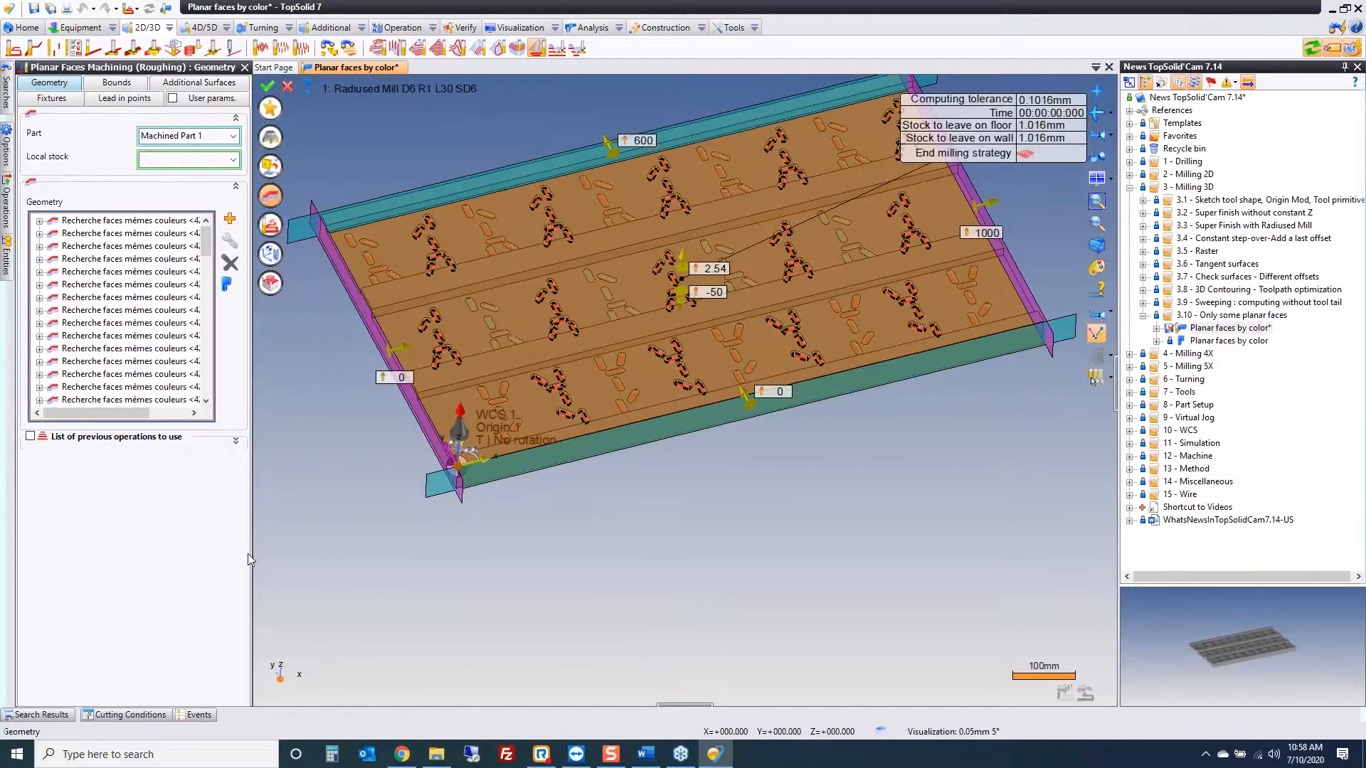
pyautogui.click(267, 87)
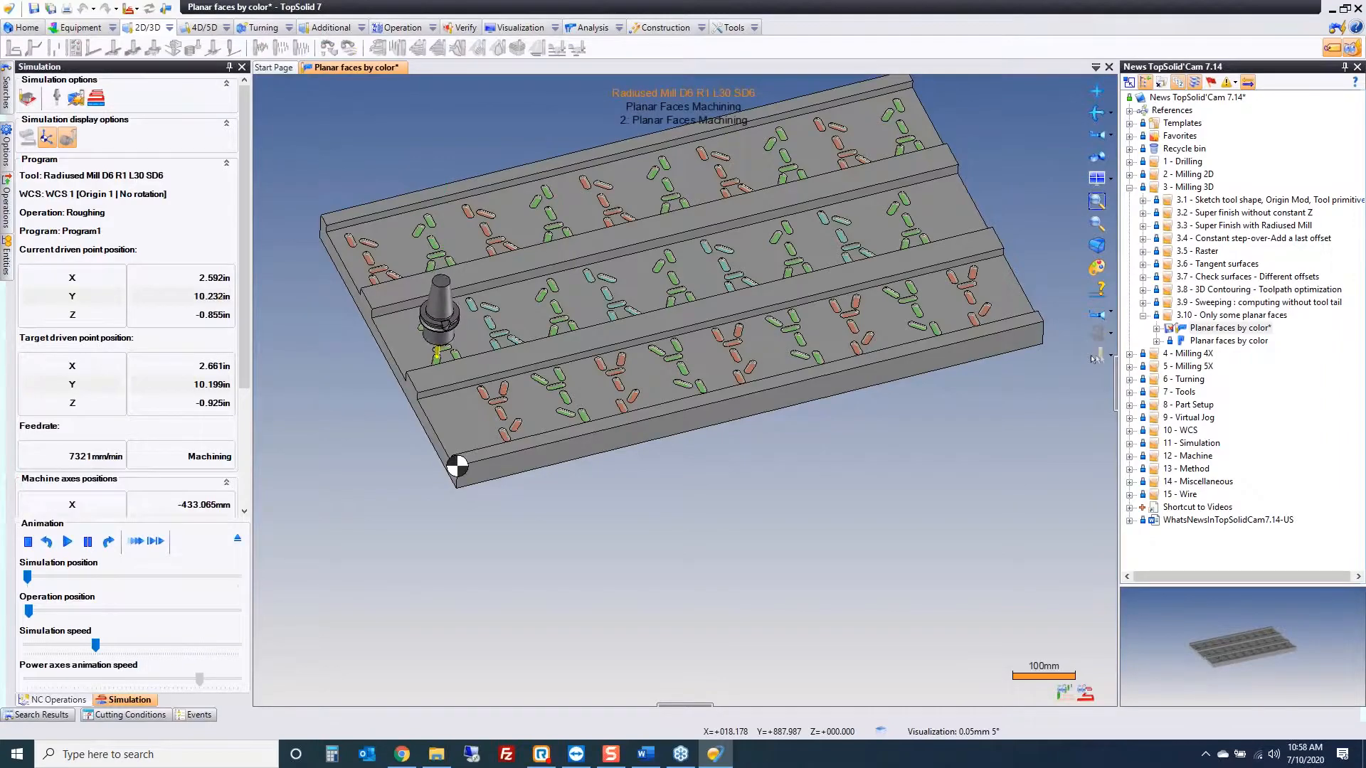
pyautogui.press('Escape')
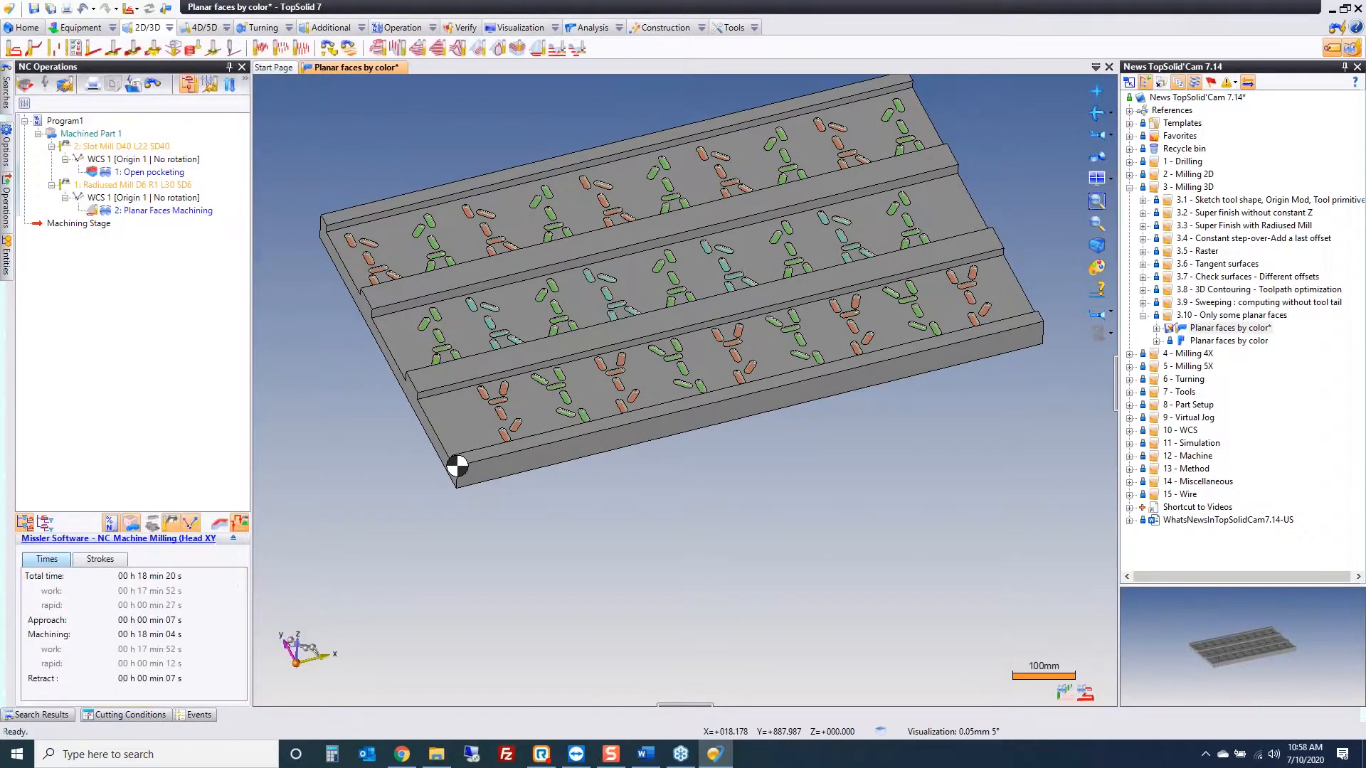